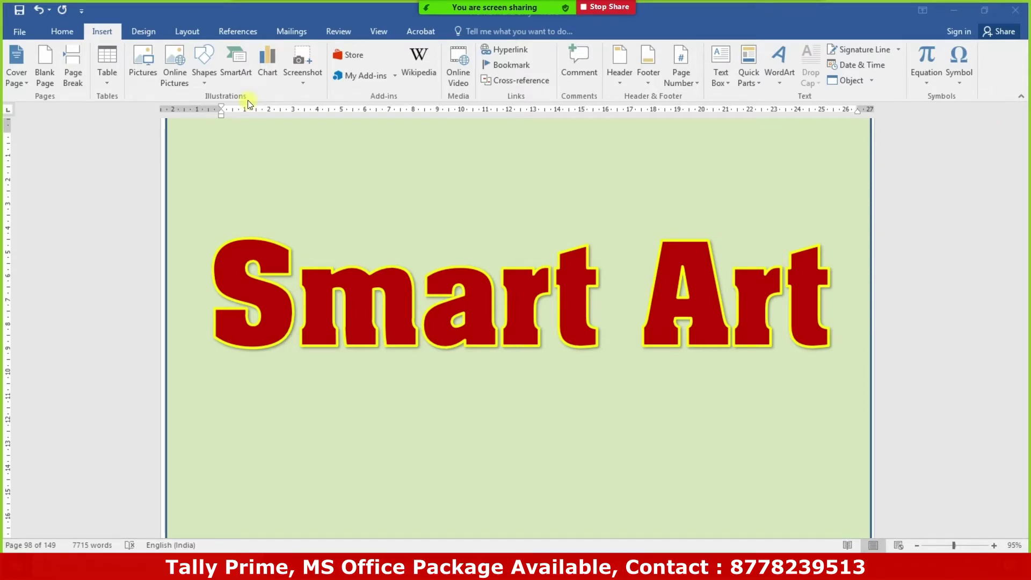
Scroll down past the green Smart Art title page to the blank page
scroll(460, 355, down, 10)
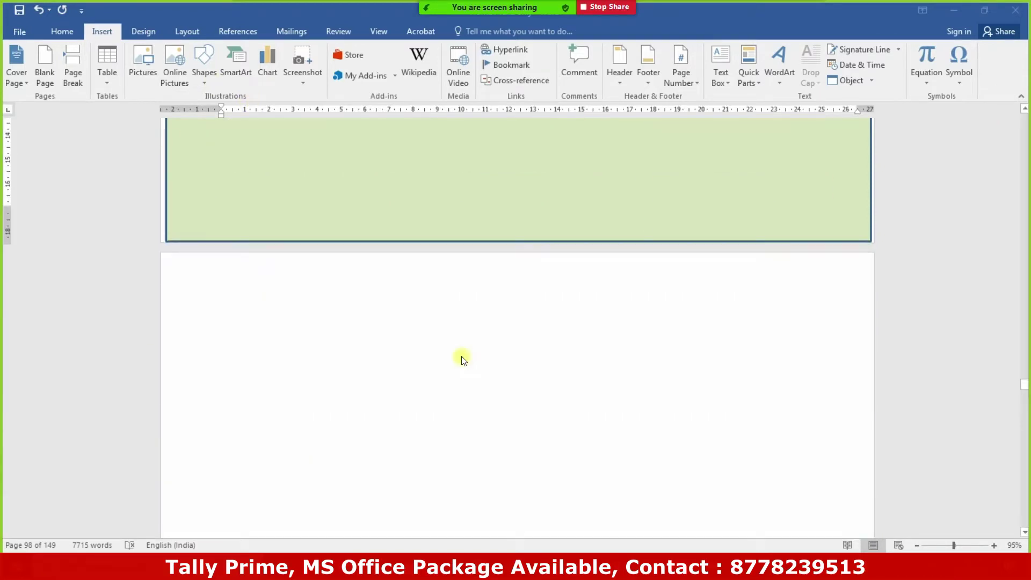
Browse the SmartArt gallery down to the Office.com layouts, then filter to the List layouts
click(234, 56)
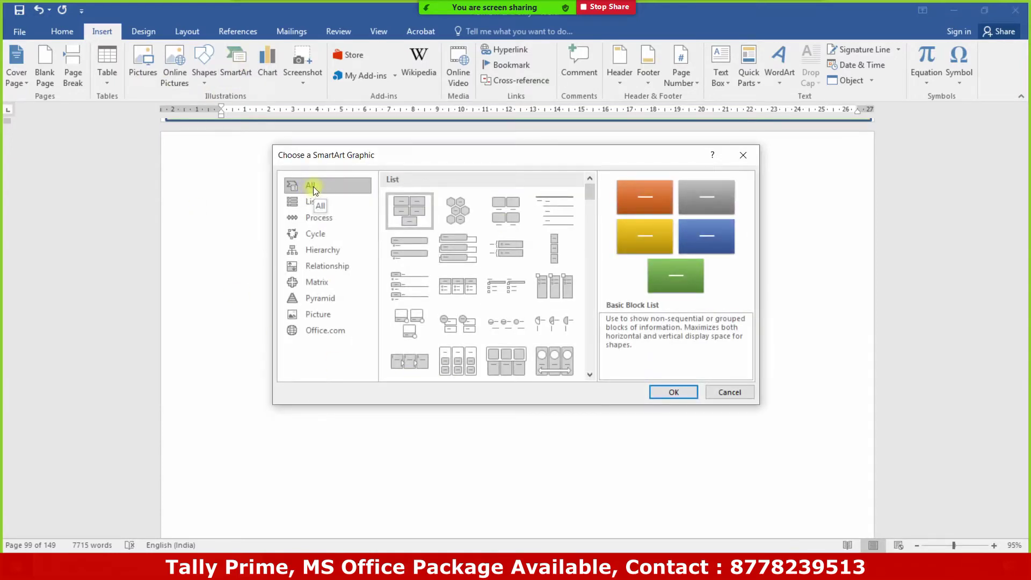
scroll(504, 247, down, 4)
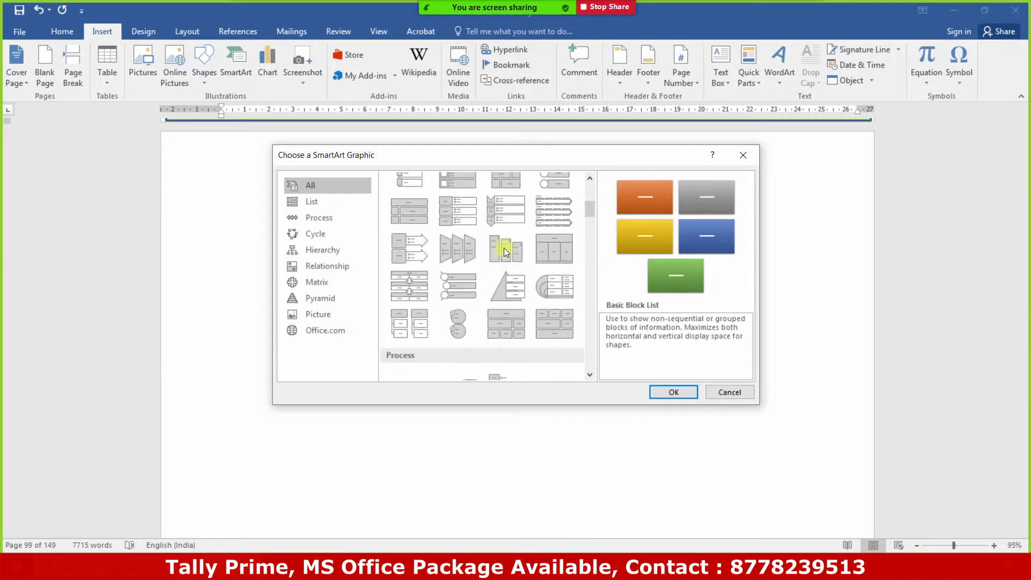
scroll(504, 249, down, 2)
scroll(504, 251, down, 5)
scroll(505, 251, down, 5)
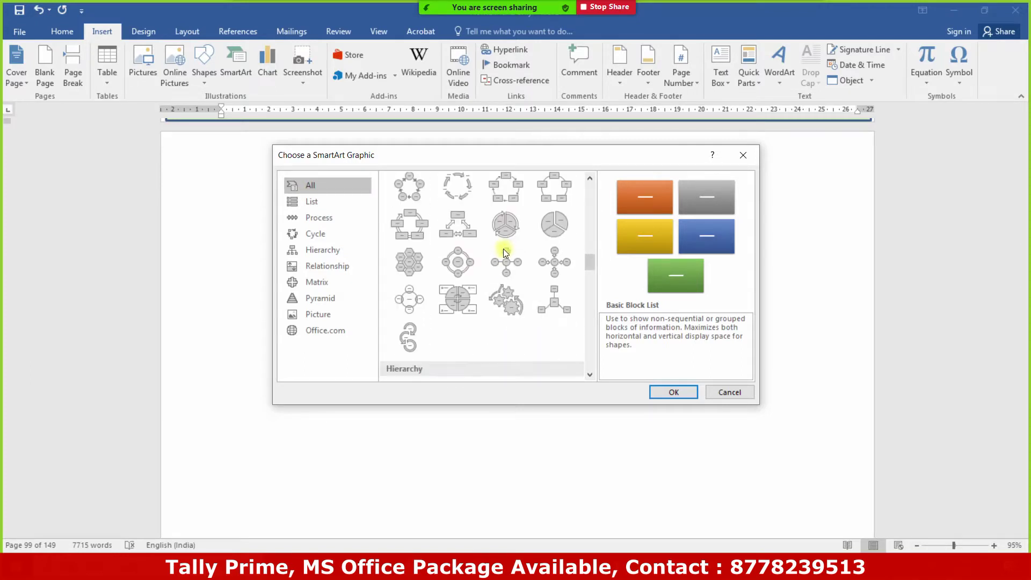
scroll(459, 366, down, 3)
scroll(489, 297, down, 6)
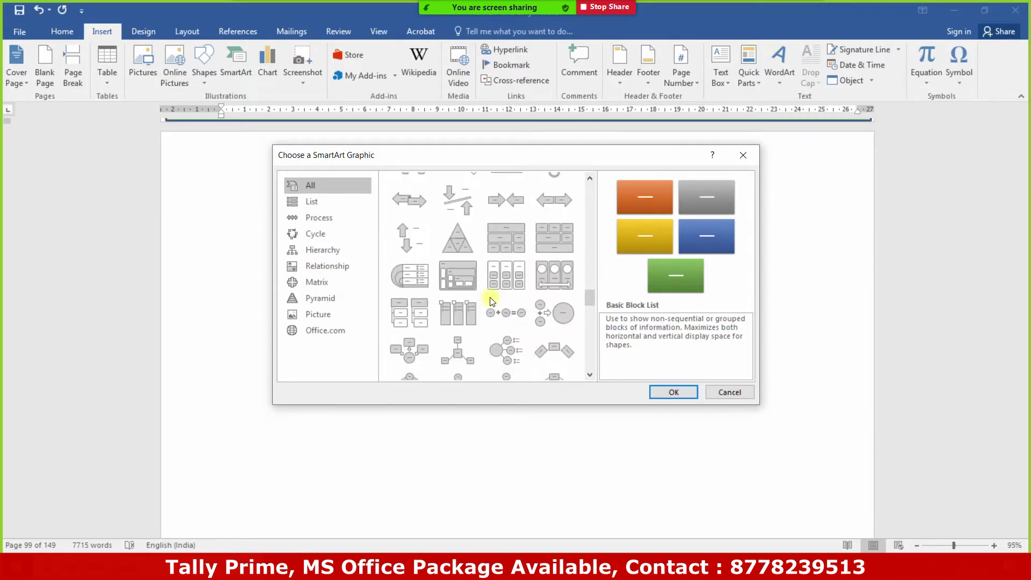
scroll(490, 298, down, 6)
scroll(456, 356, down, 5)
scroll(451, 349, down, 5)
scroll(445, 343, down, 4)
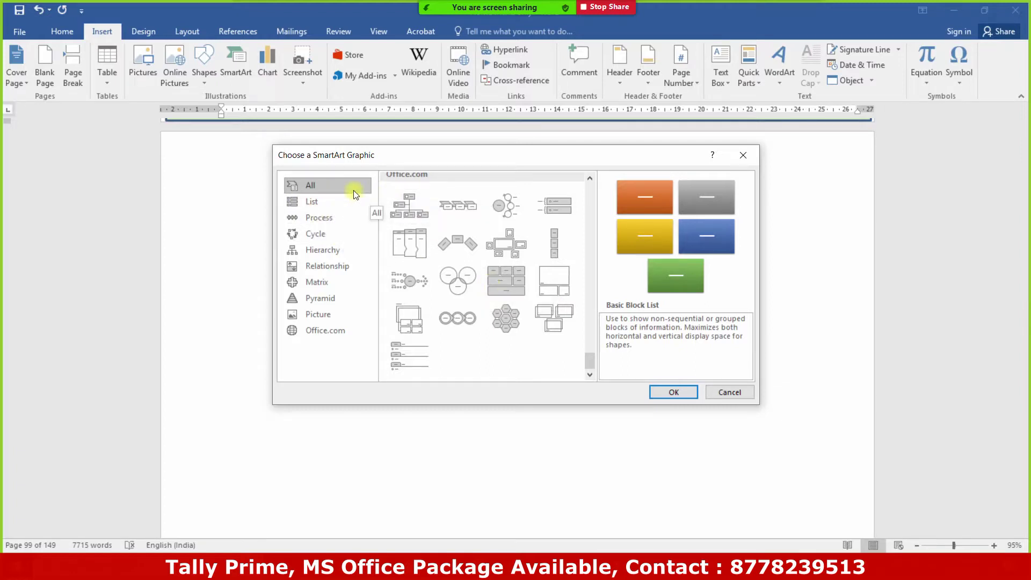
click(314, 203)
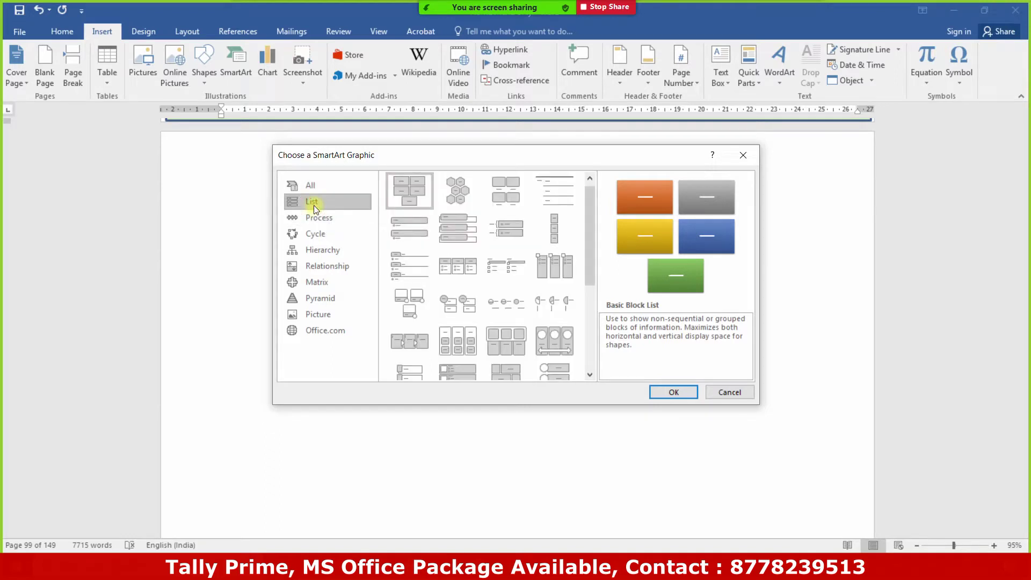
Look through the Process, Cycle, Hierarchy, Relationship, Matrix, Pyramid, Picture and Office.com layouts
click(320, 217)
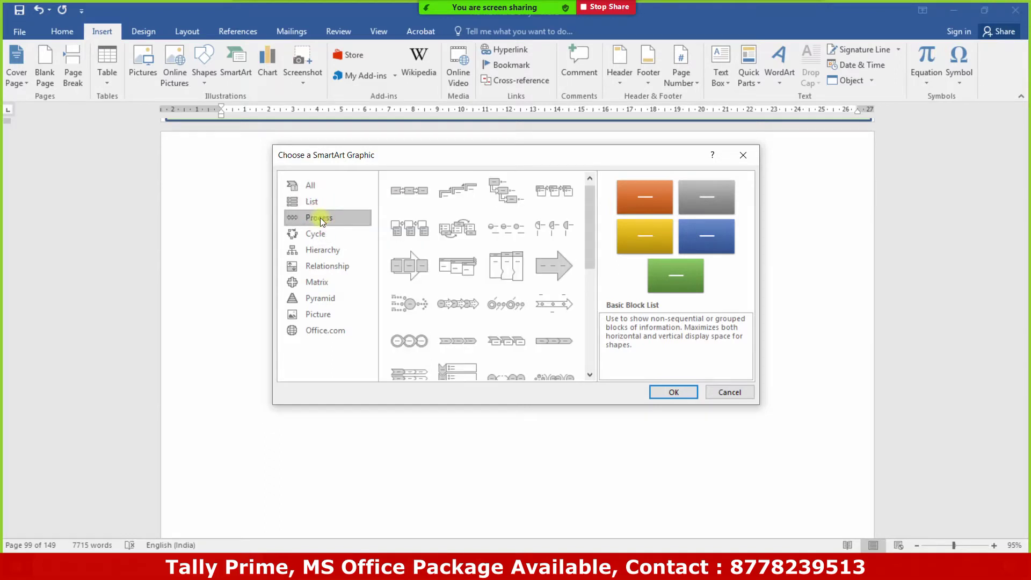
click(327, 237)
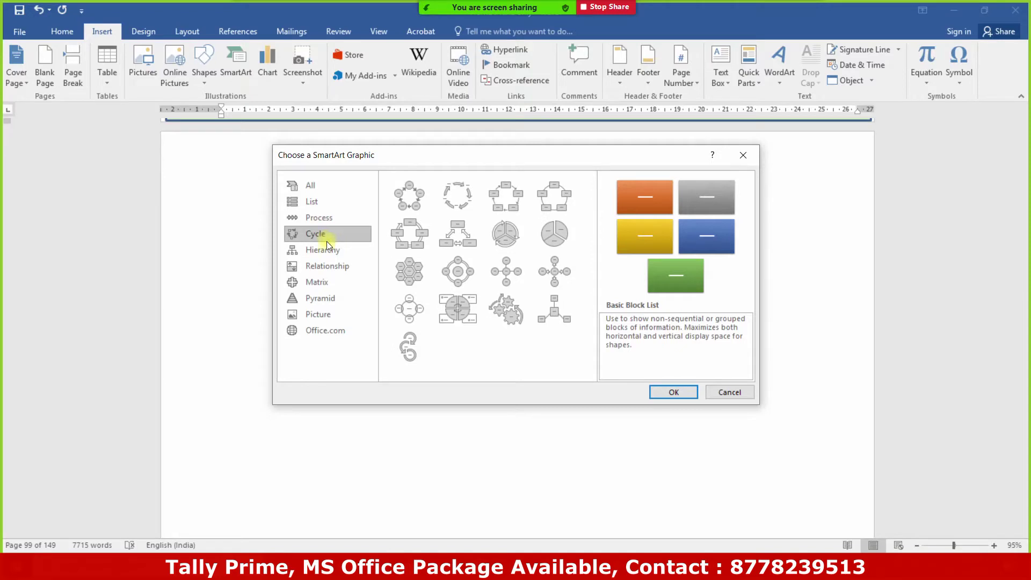
click(330, 256)
click(340, 273)
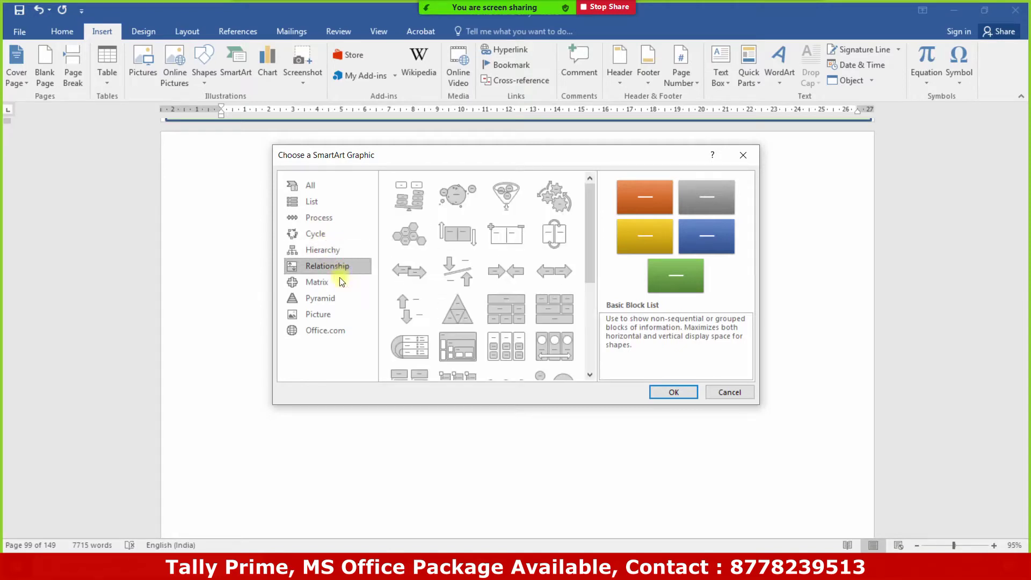
click(318, 284)
click(324, 299)
click(327, 316)
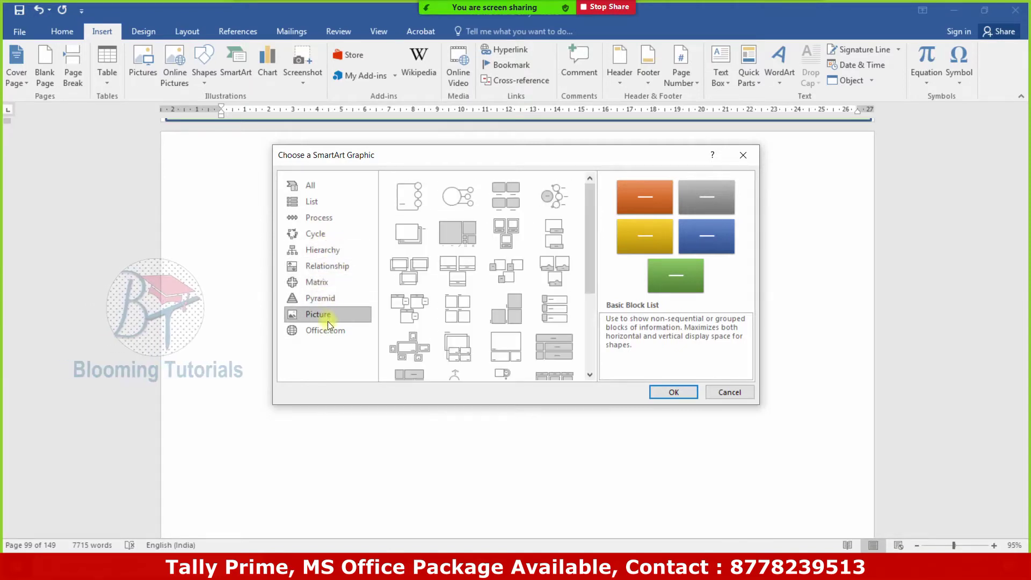
click(336, 333)
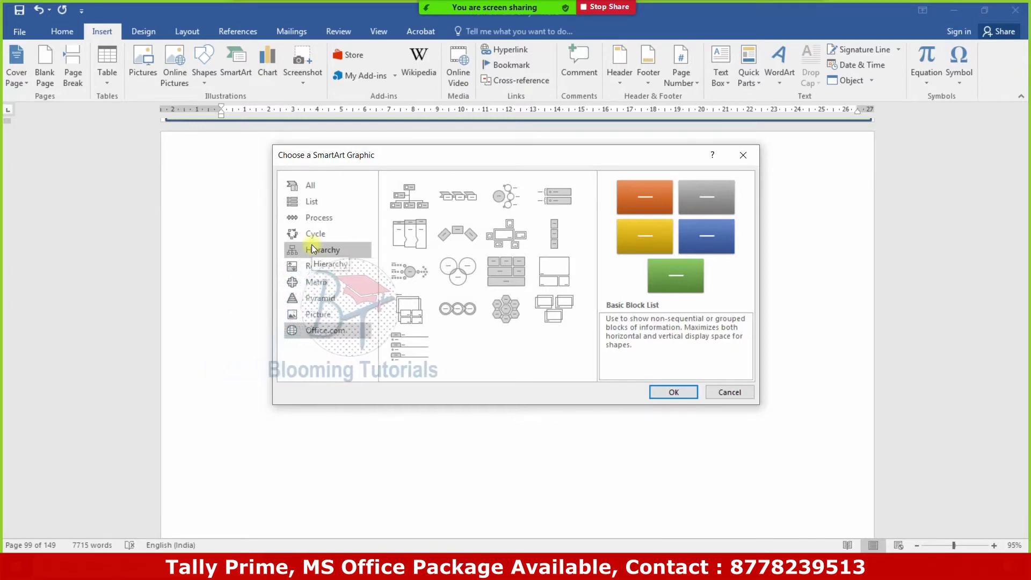
Go back to the List layouts and insert a Basic Block List graphic
click(331, 192)
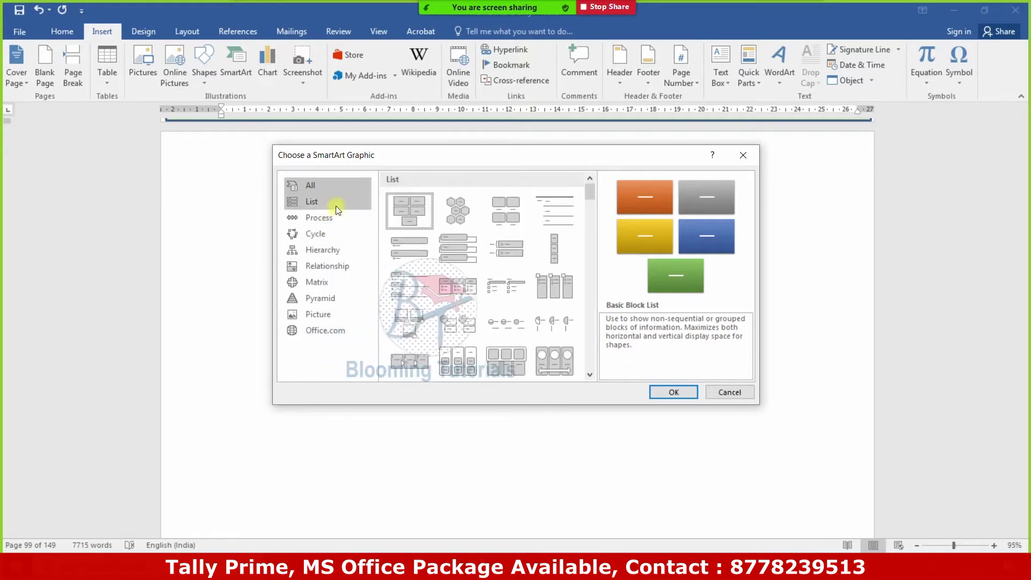
click(336, 205)
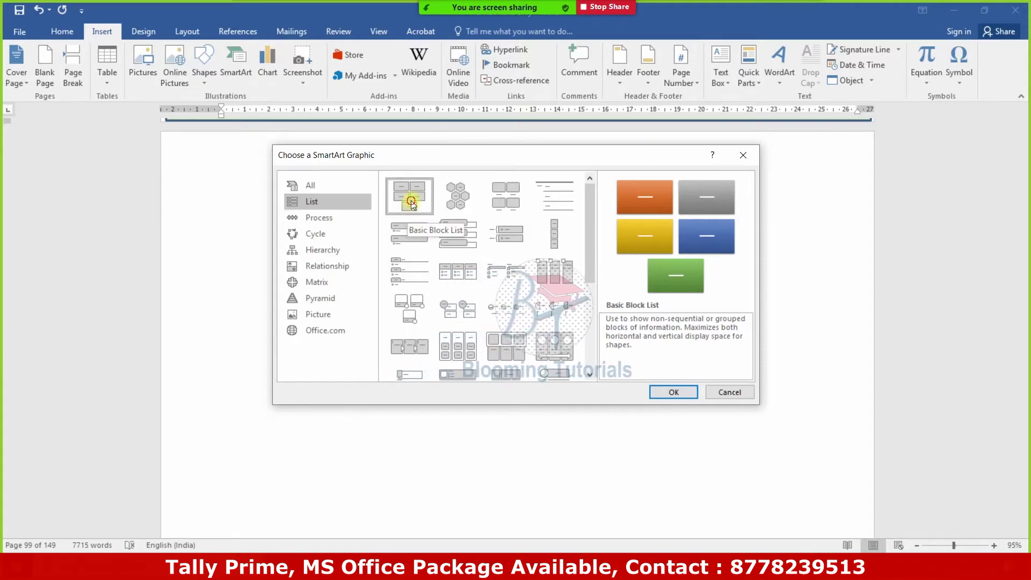
click(676, 393)
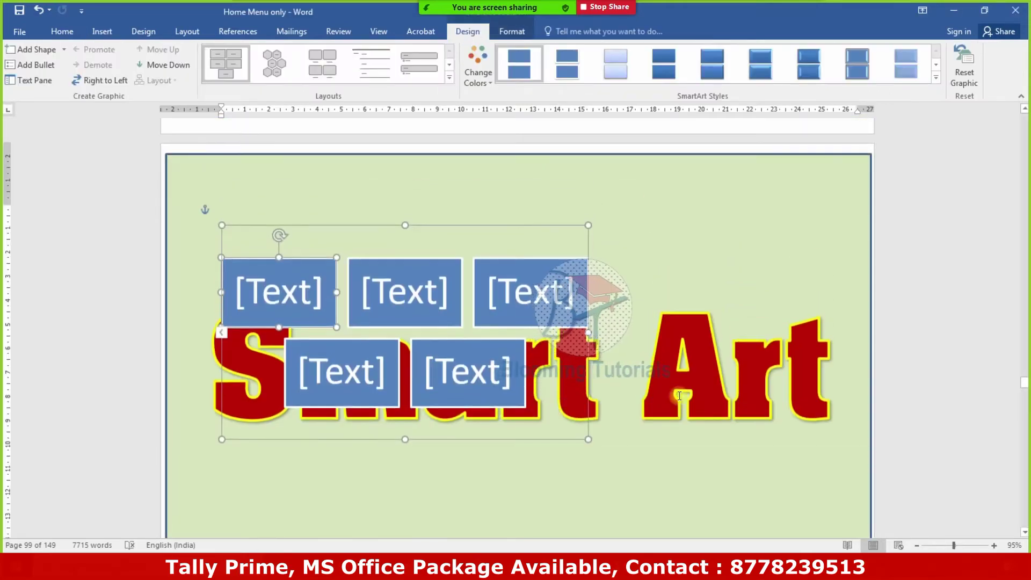
Undo the title-page graphic and insert a Basic Block List on the blank page instead
key(ctrl+z)
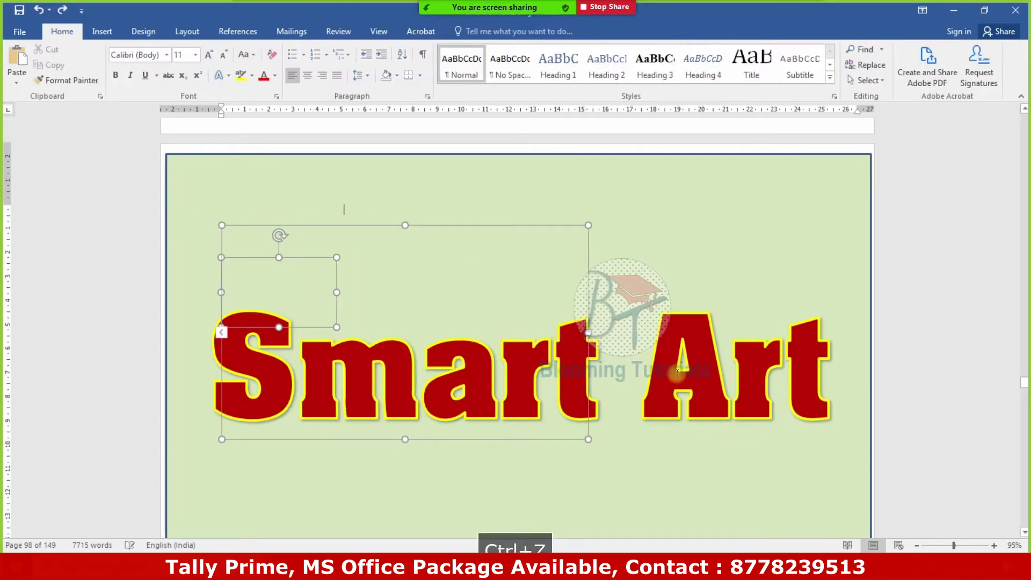
scroll(415, 344, down, 3)
scroll(414, 344, down, 5)
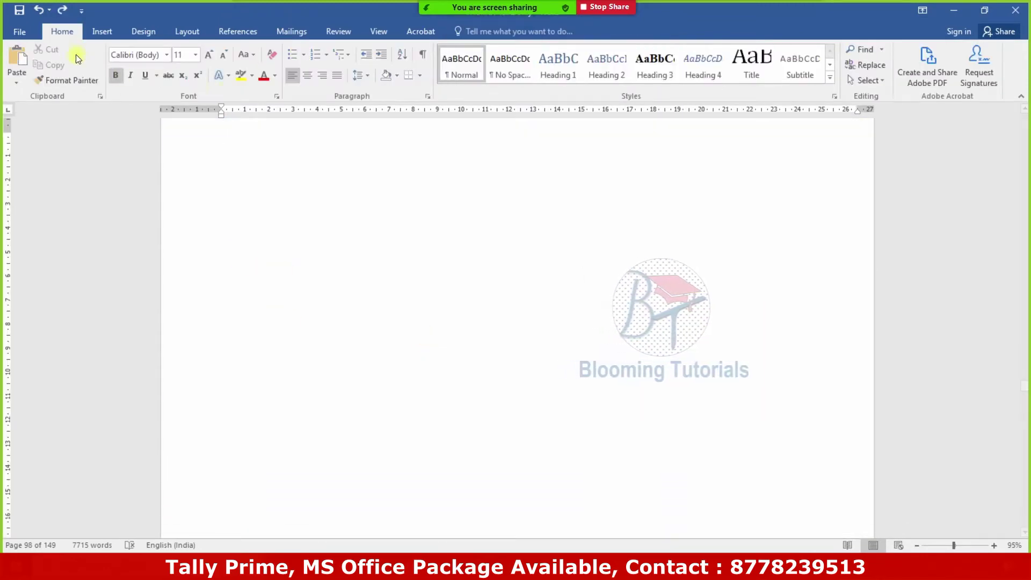
click(102, 31)
click(235, 64)
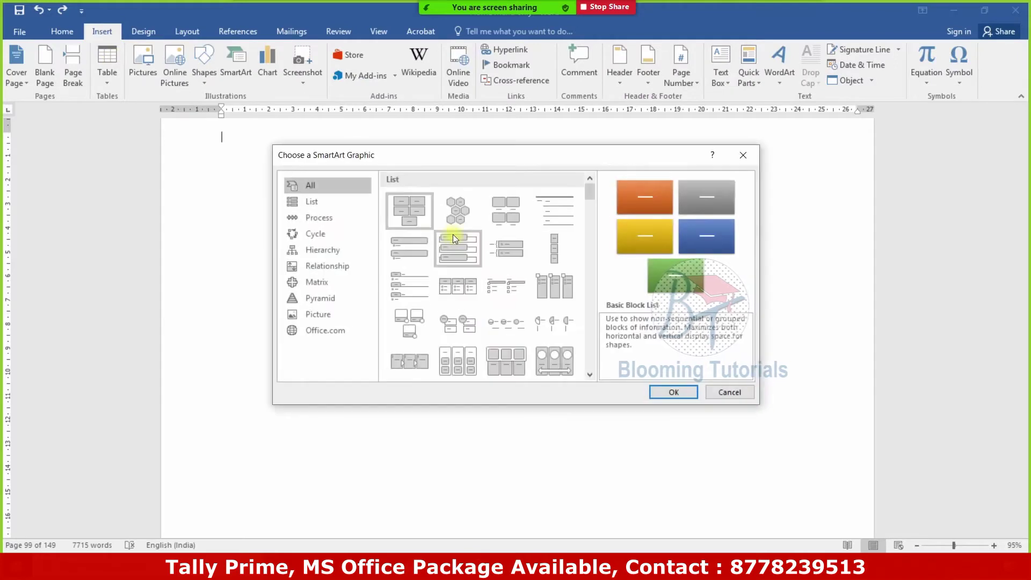
click(678, 392)
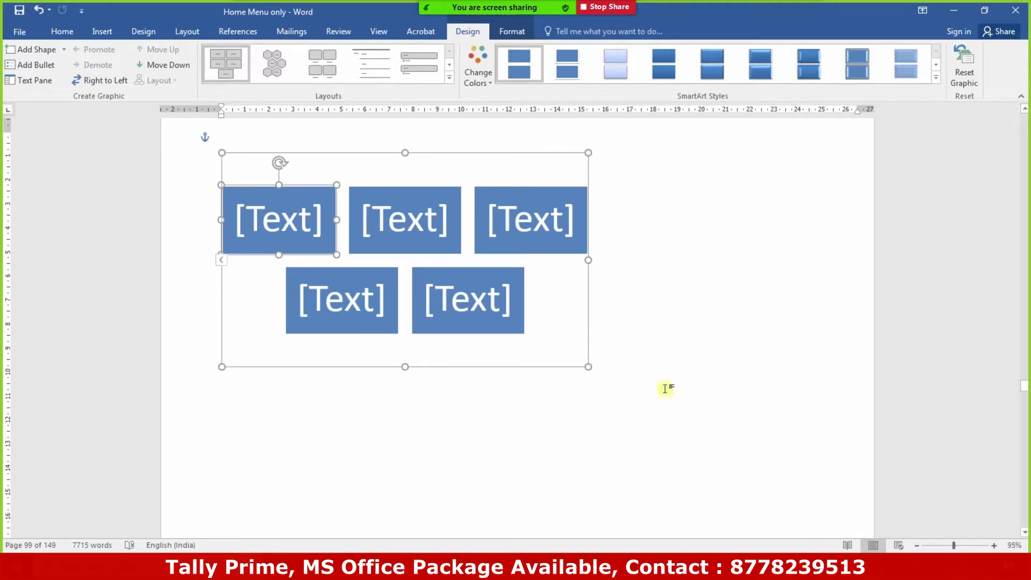
Enlarge the block list and fill its boxes with C, C++, Java, HTML and VB
drag(589, 367, 687, 376)
text(C)
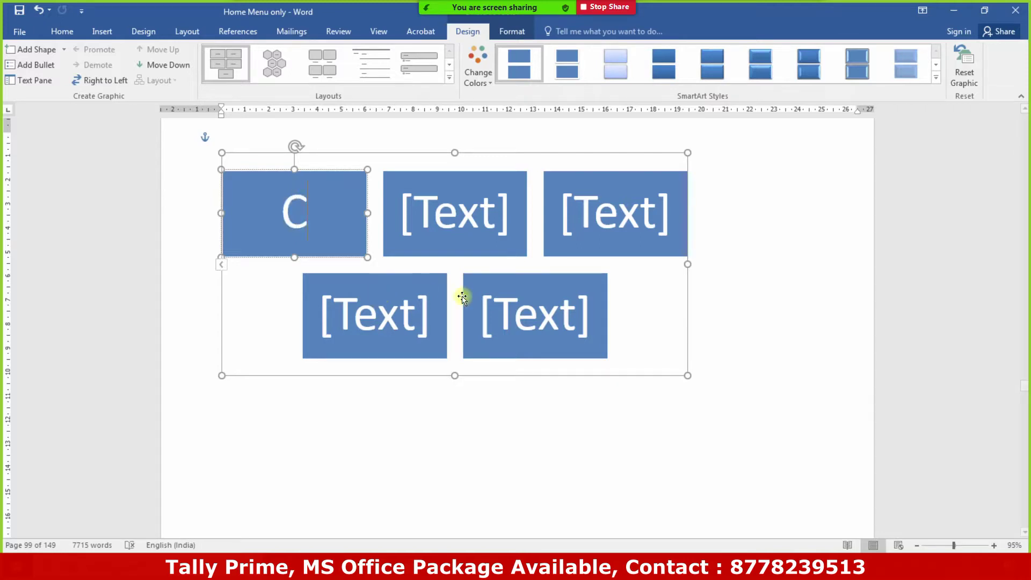
text(++)
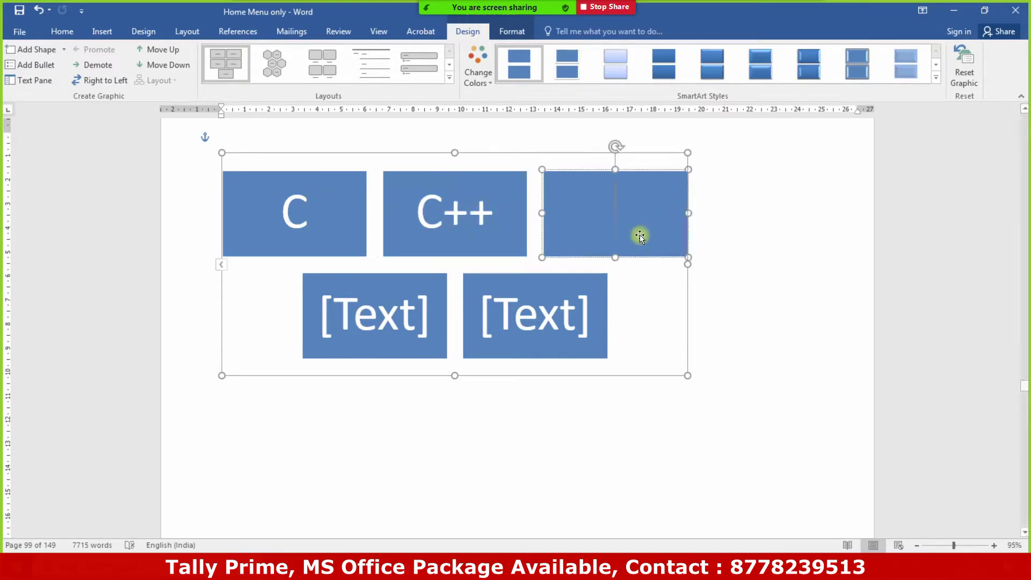
text(Java)
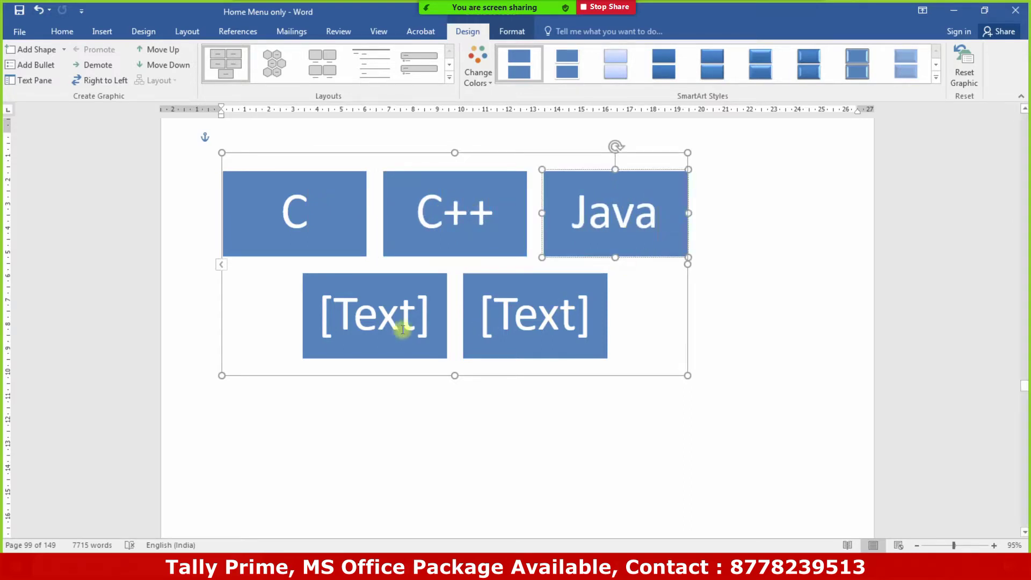
text(HT)
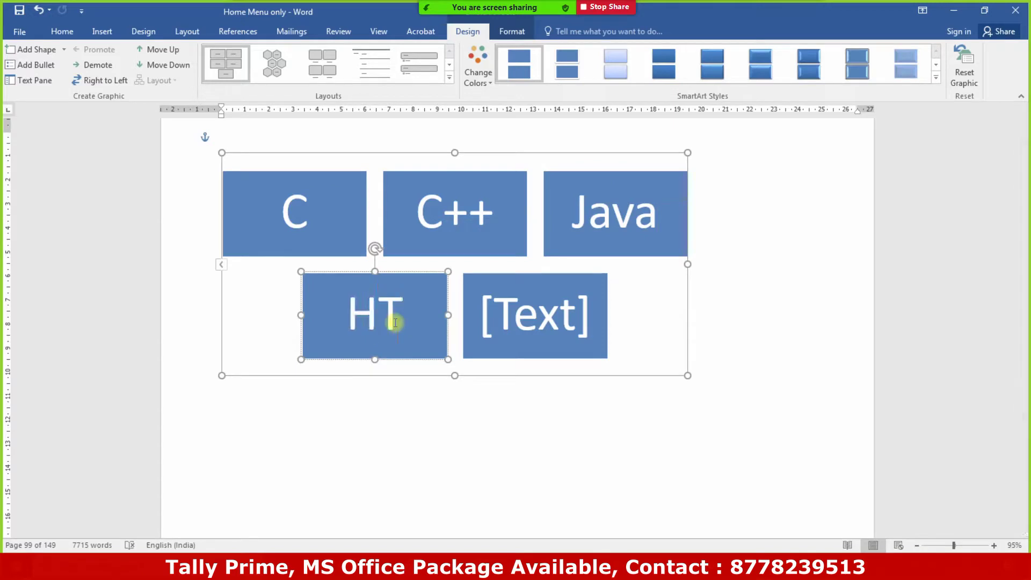
text(ML)
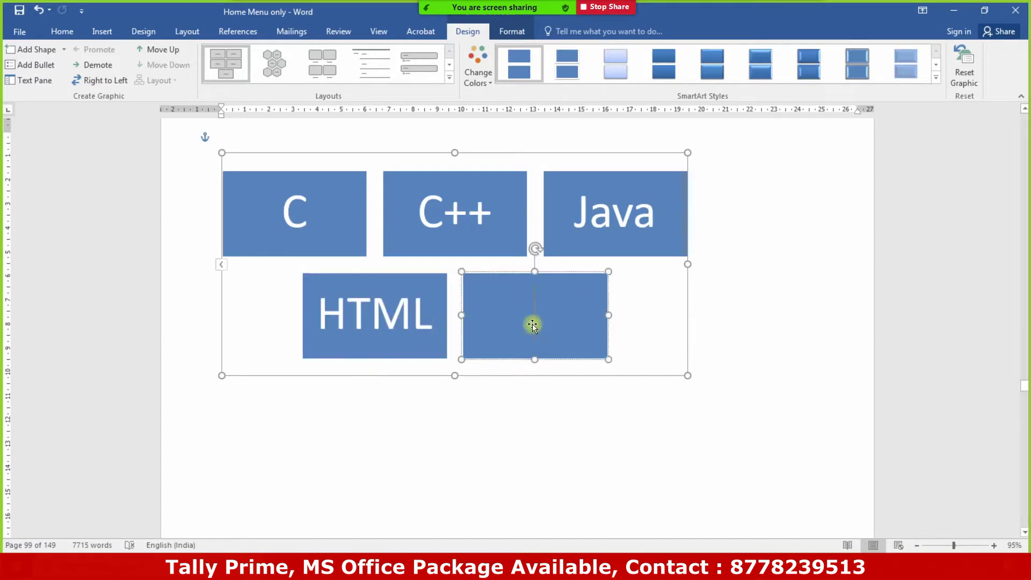
text(VB)
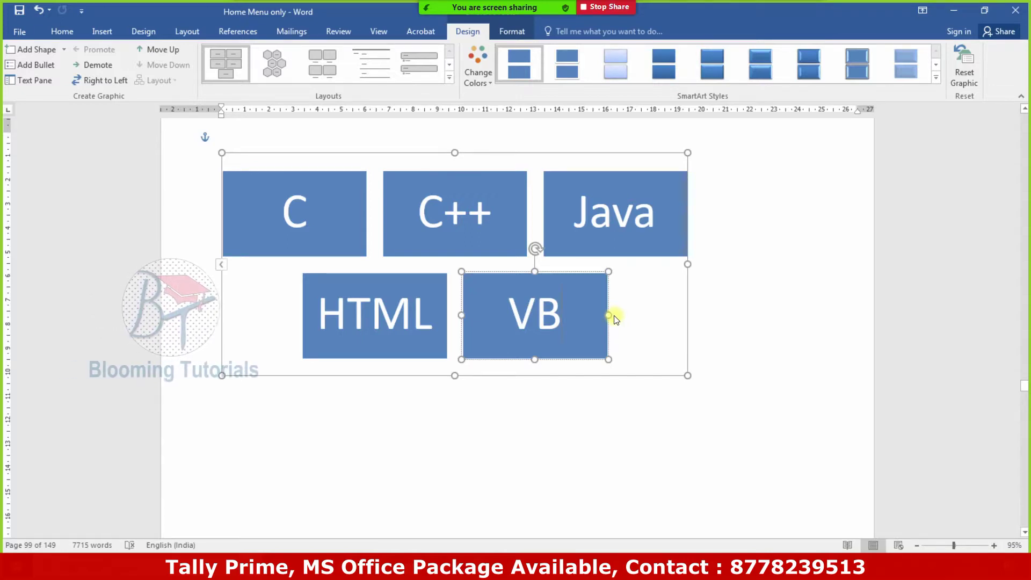
click(633, 433)
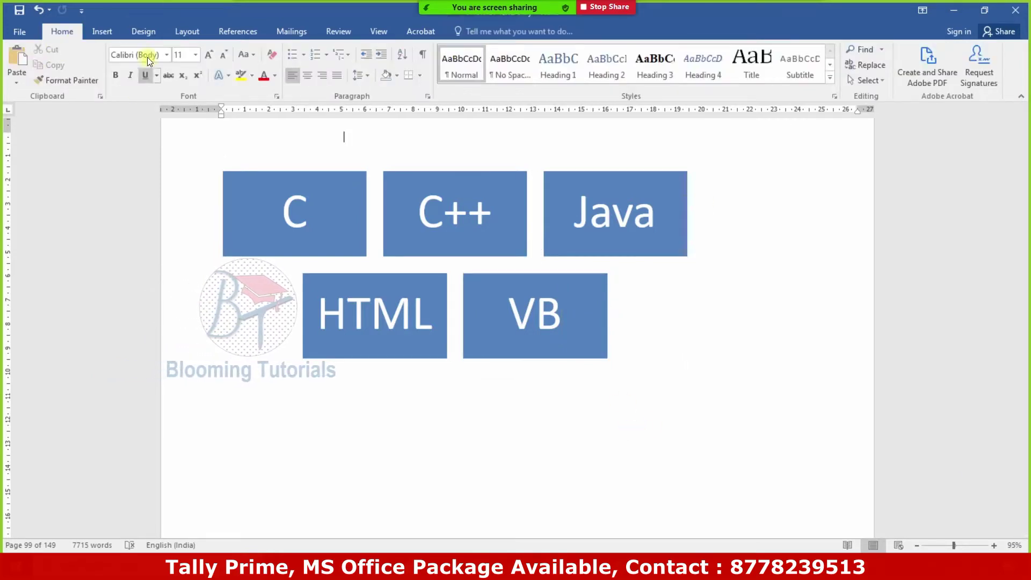
Insert a Continuous Picture List SmartArt from the List layouts
click(102, 31)
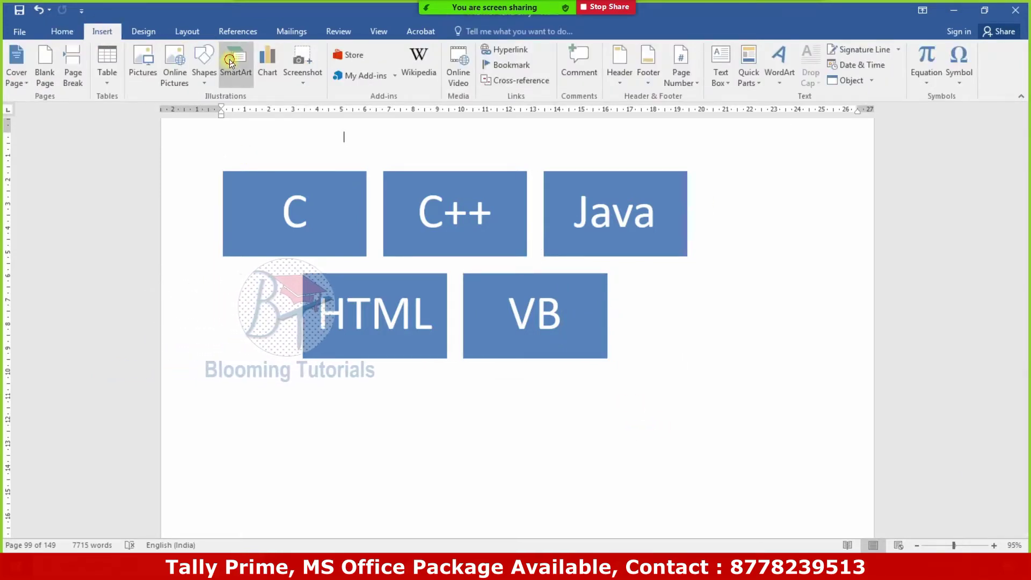
click(230, 61)
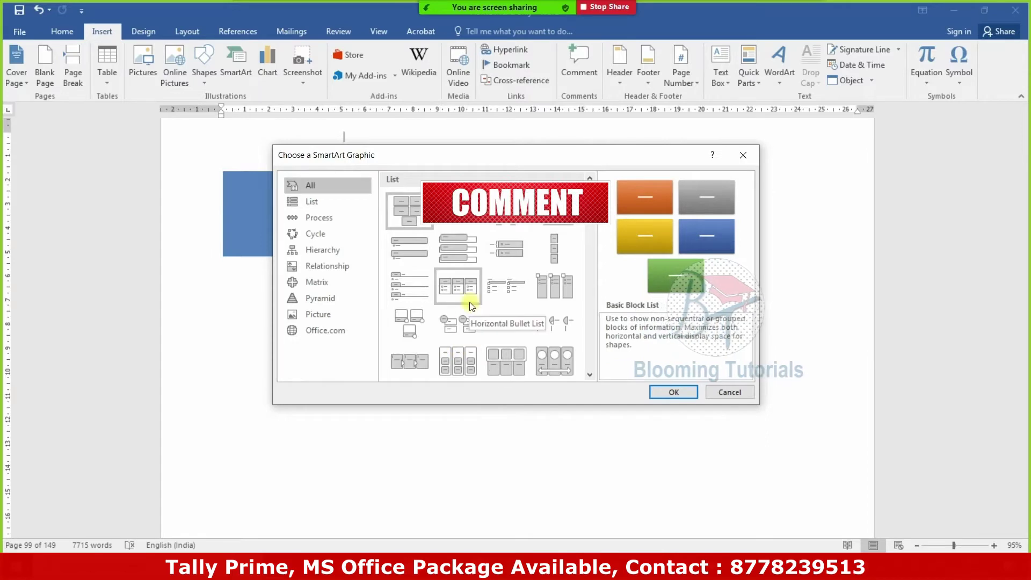
click(564, 368)
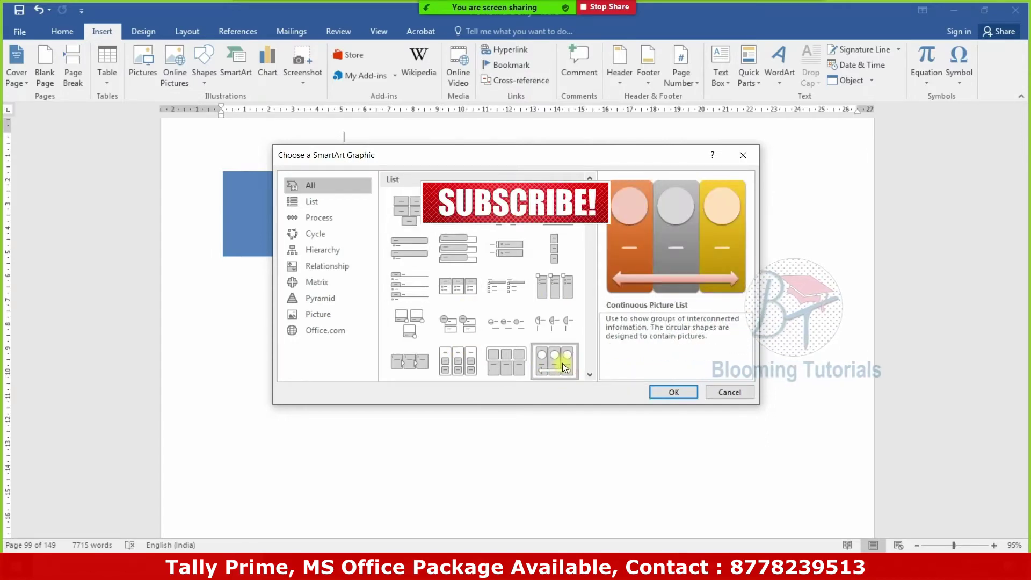
click(692, 395)
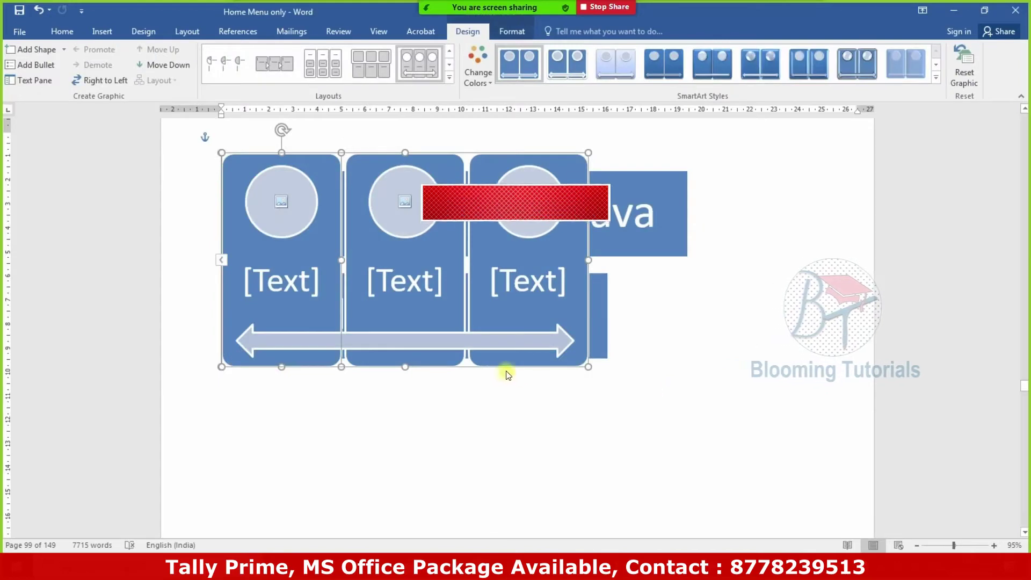
Move the picture SmartArt beside the HTML and VB boxes
drag(511, 365, 649, 487)
scroll(644, 456, down, 3)
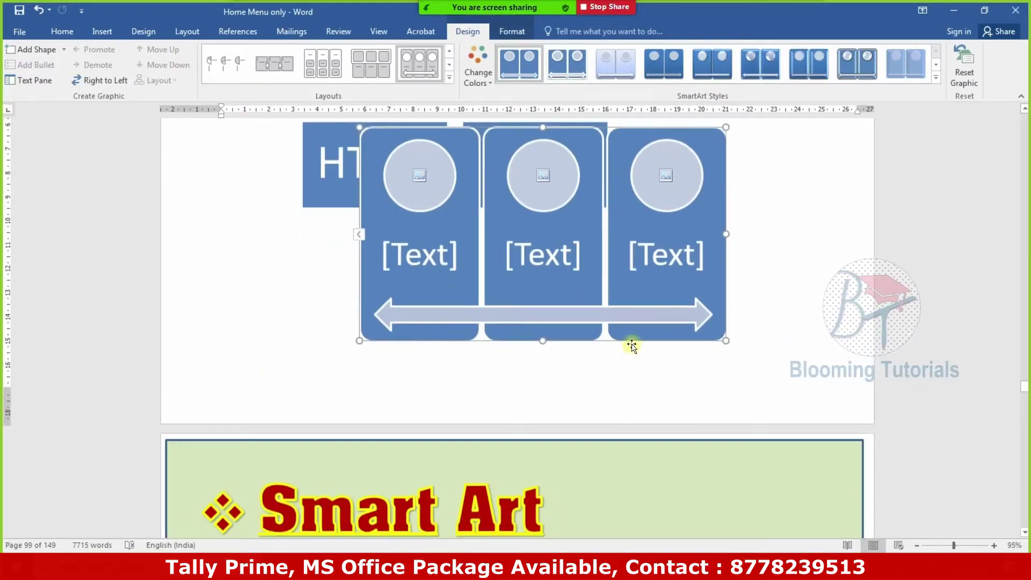
drag(630, 340, 681, 376)
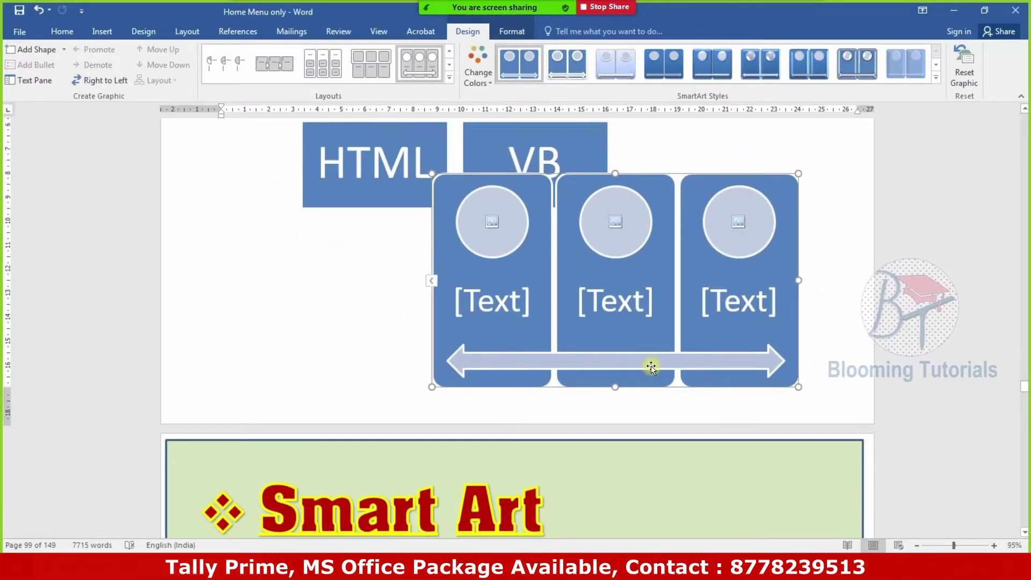
scroll(623, 361, up, 1)
scroll(622, 360, up, 2)
Label the columns Animals, Birds and Flowers, adding extra filler lines beneath them
click(506, 385)
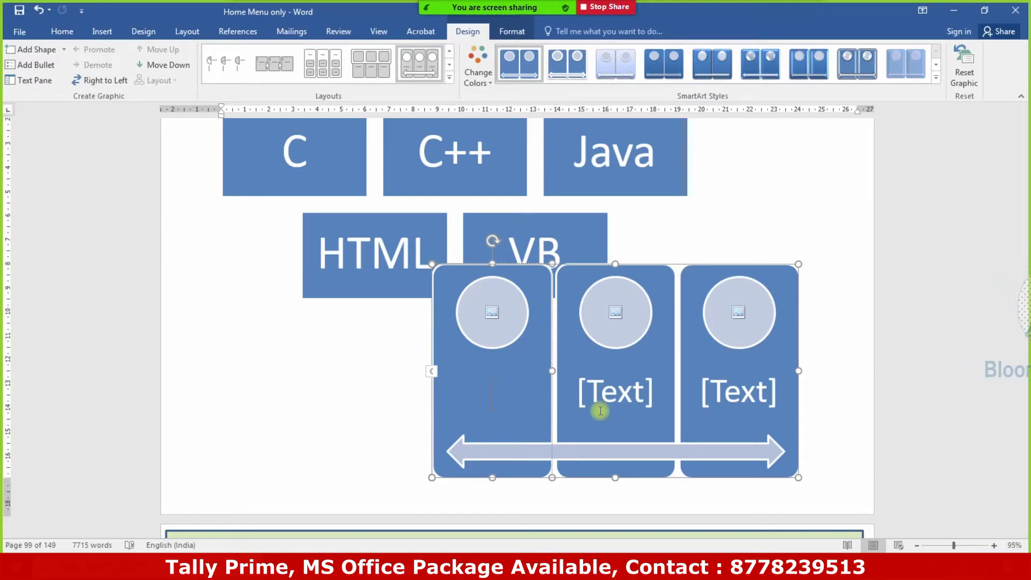
click(634, 397)
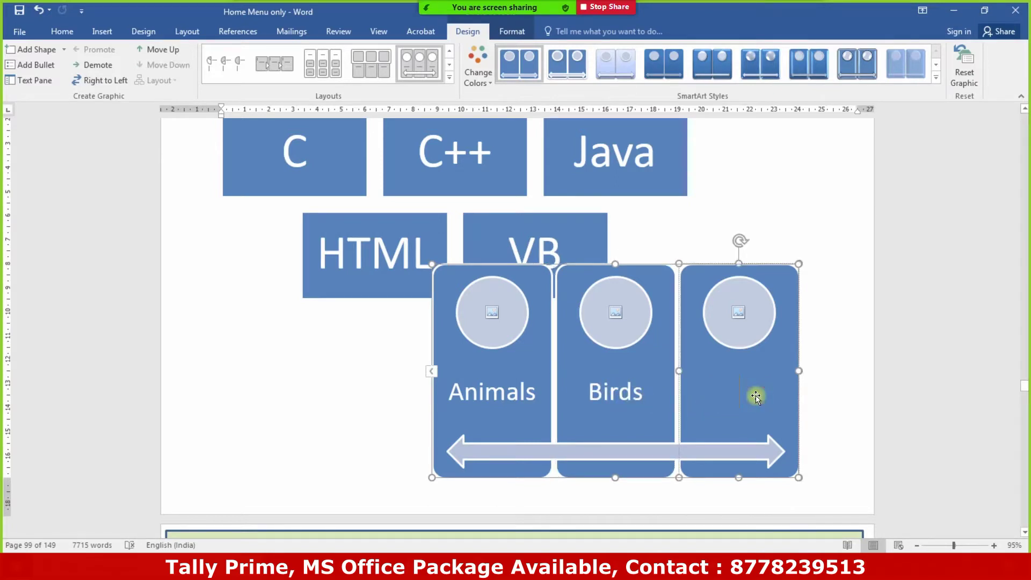
text(Flowers)
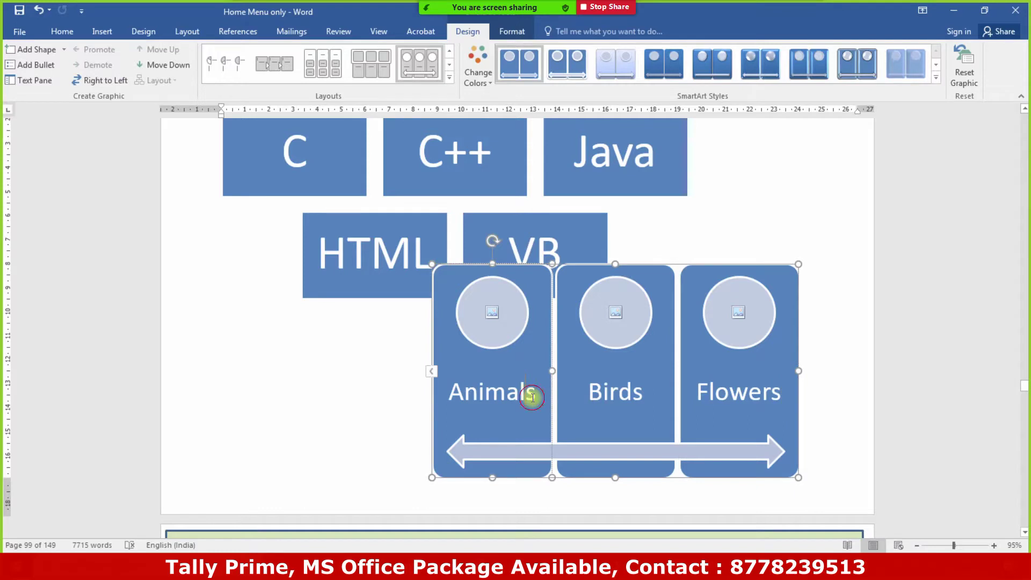
text(dfsdsf)
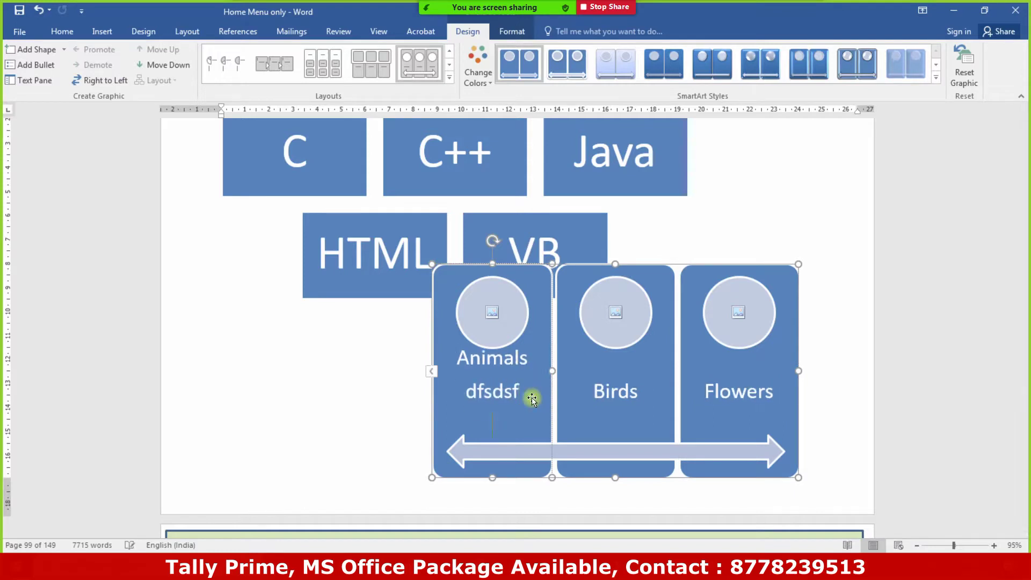
text(df)
key(Return)
text(df)
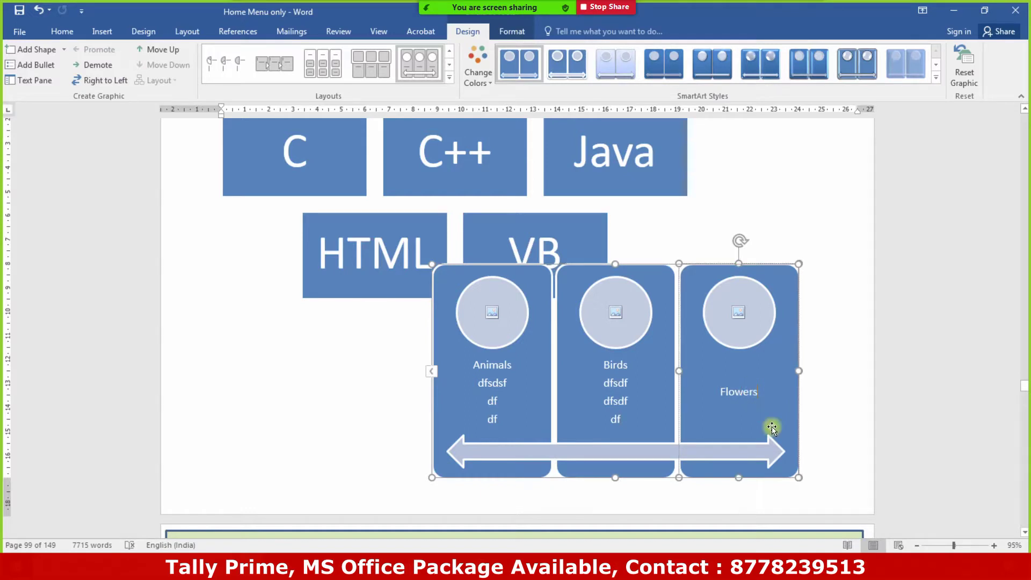
key(Return)
text(fsdfdsf)
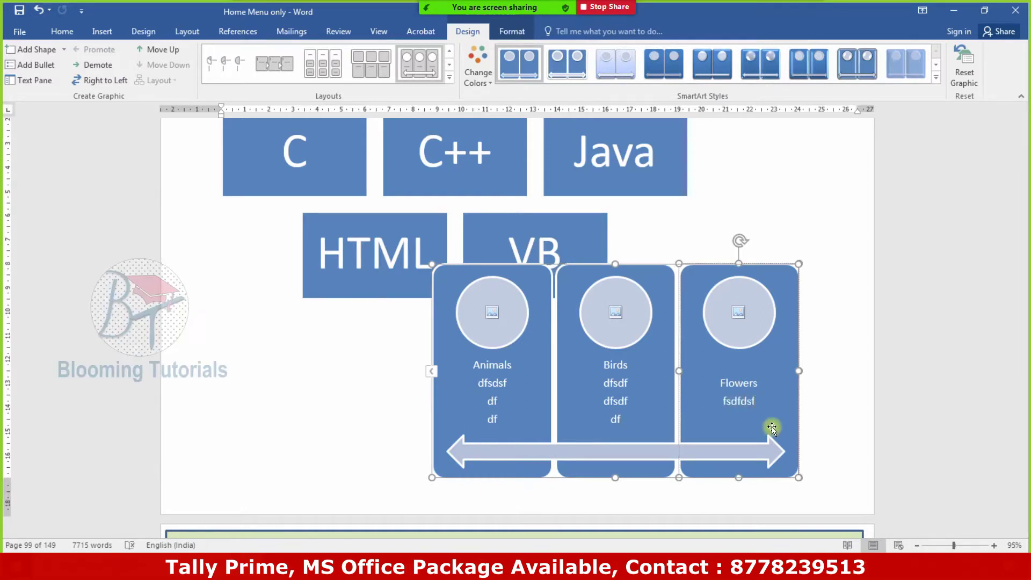
key(Return)
text(dfdsfsd)
key(Return)
text(dfsdf)
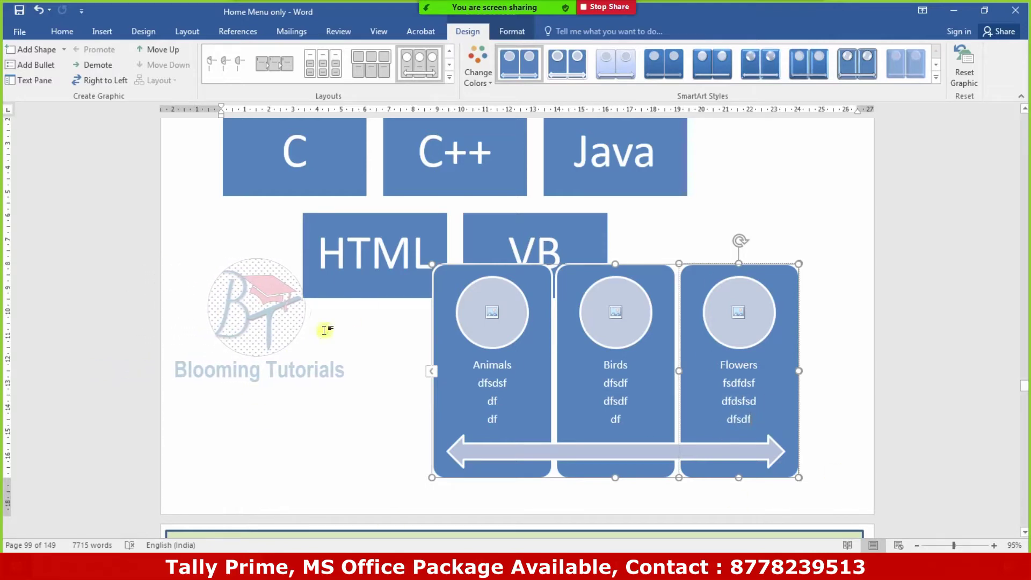
click(494, 332)
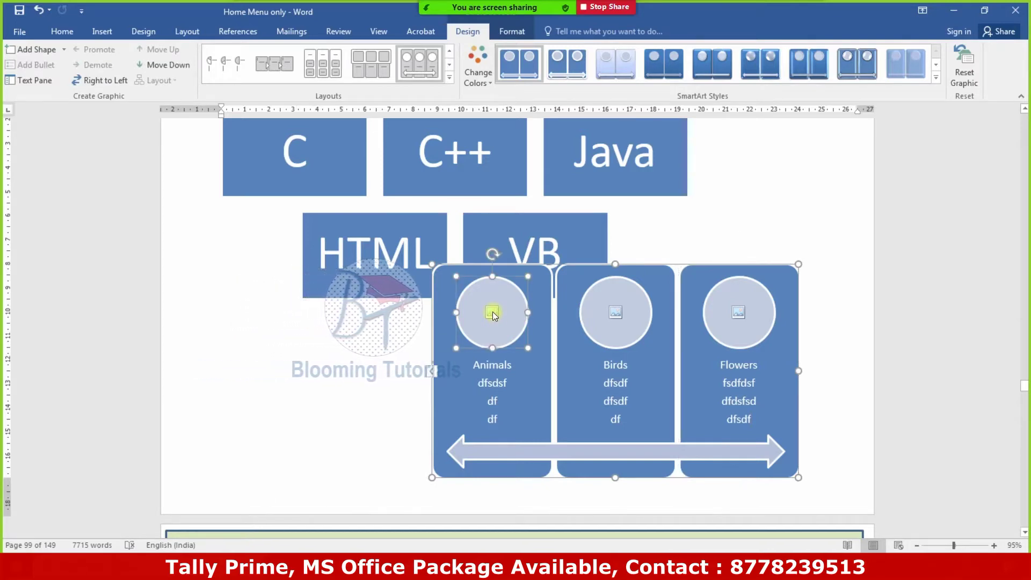
Fill the Animals circle with photo _MG_7245 from the birthday folder on drive E:
click(492, 312)
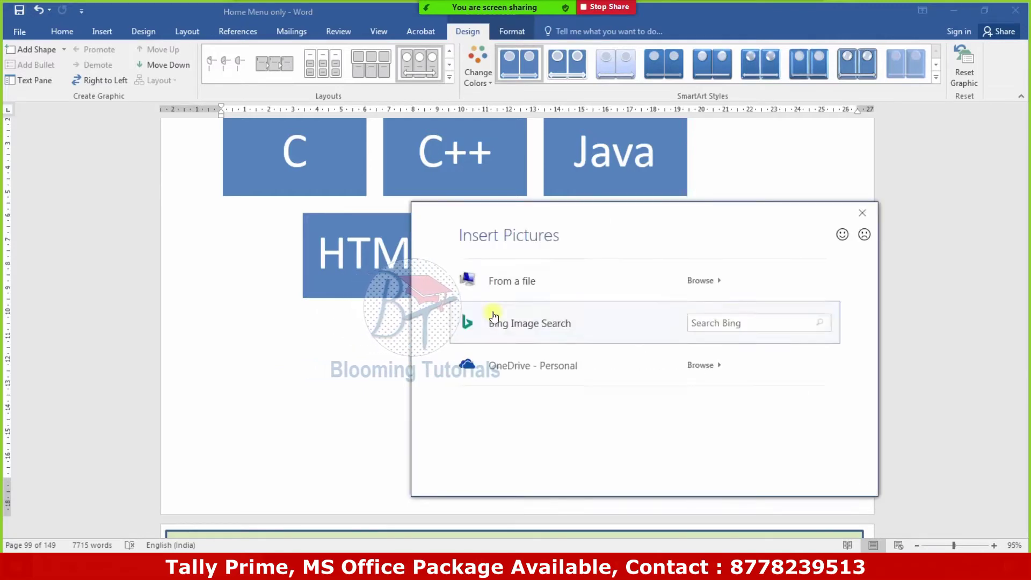
click(744, 290)
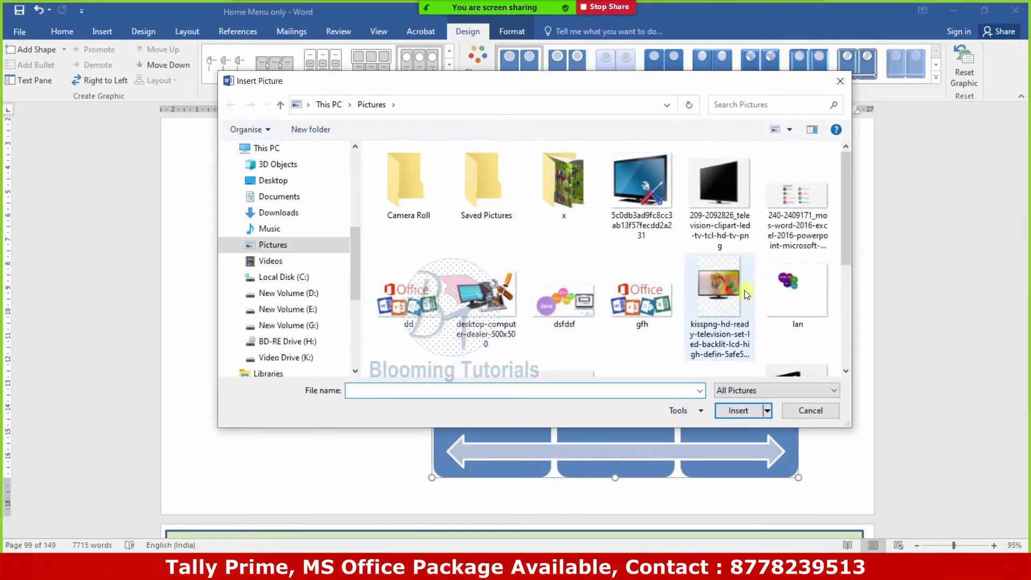
click(314, 310)
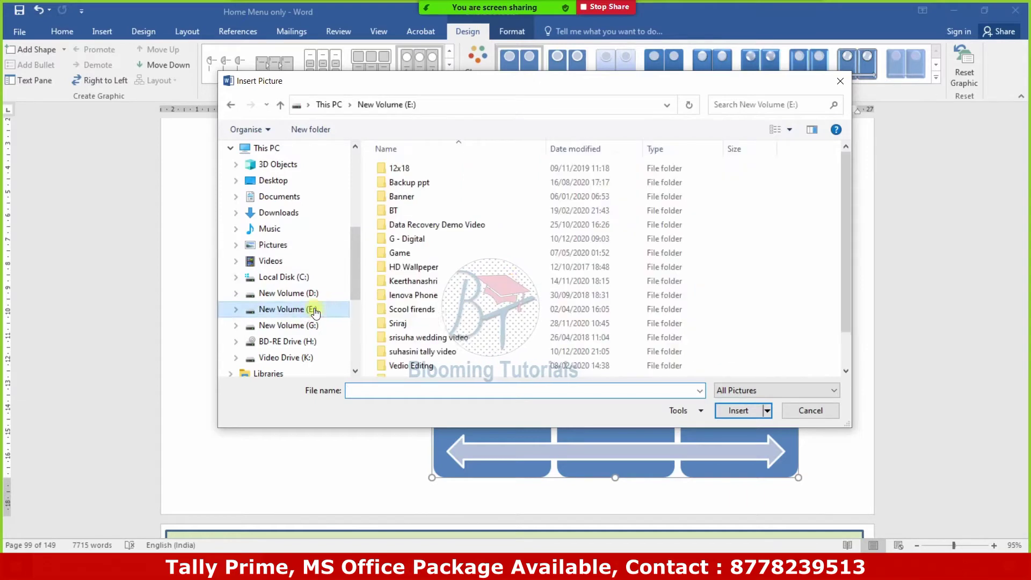
double_click(401, 281)
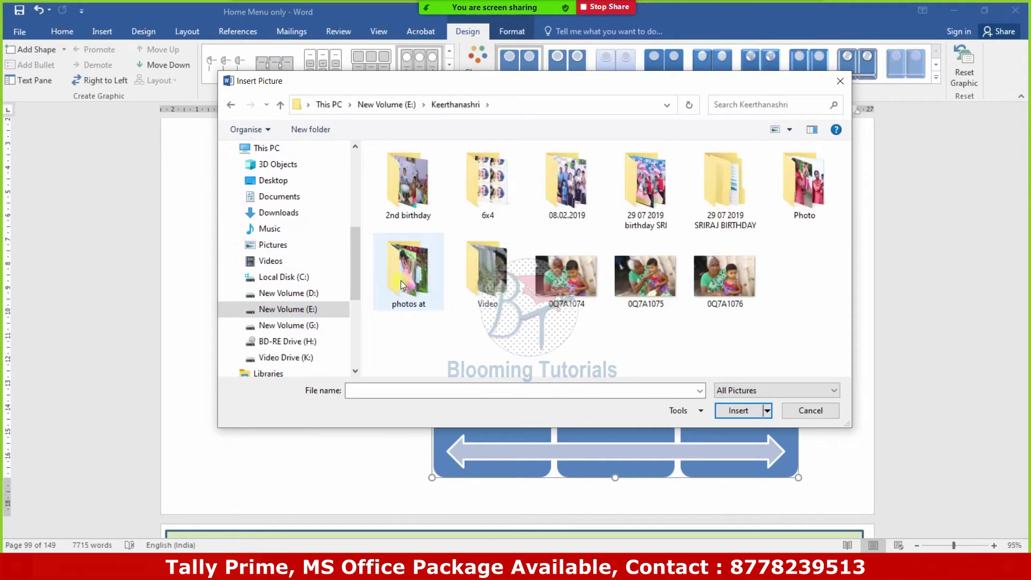
click(400, 280)
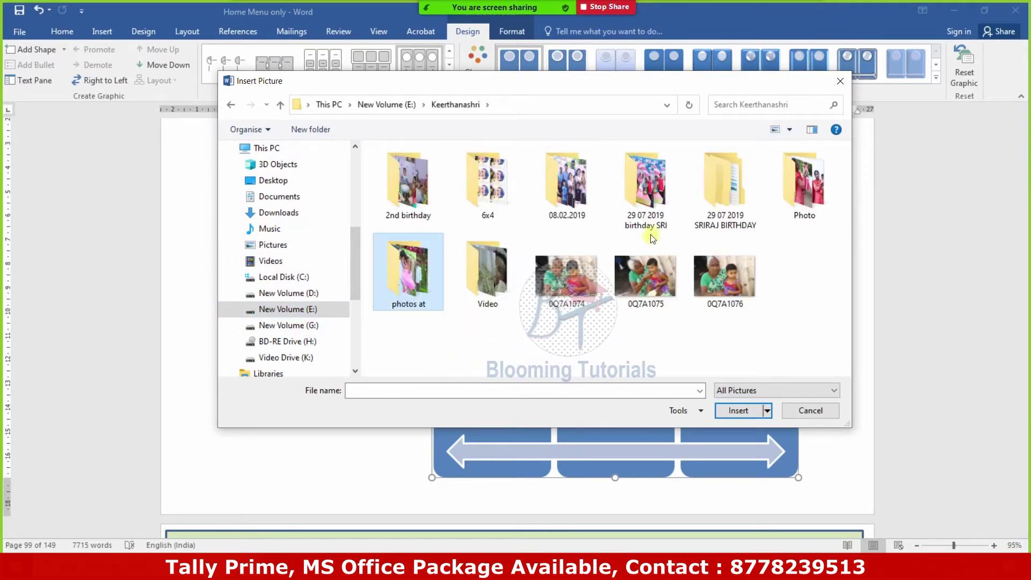
double_click(656, 187)
click(402, 202)
click(738, 410)
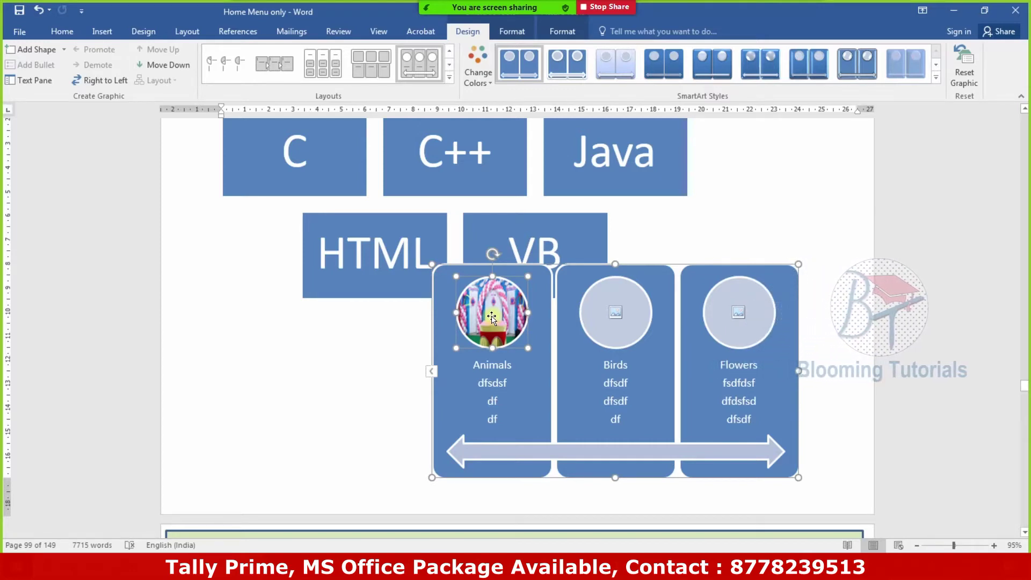
Fill the Birds circle with photo _MG_7262
click(619, 320)
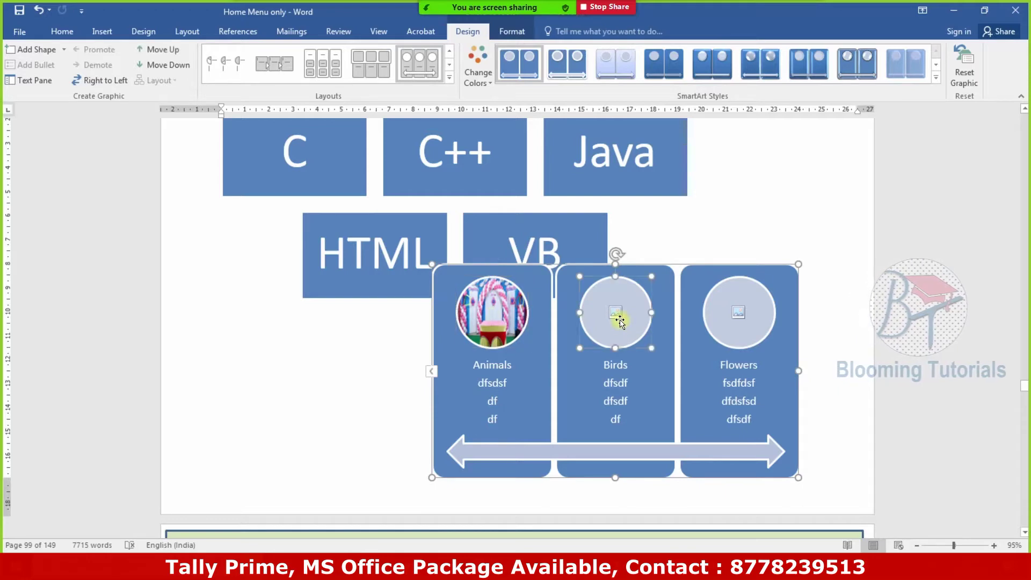
click(615, 314)
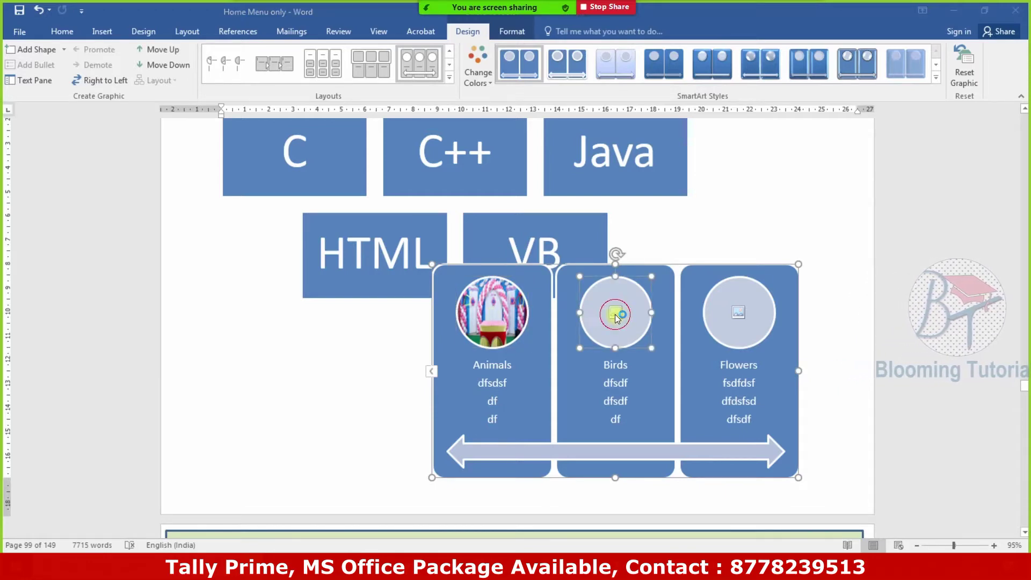
click(681, 289)
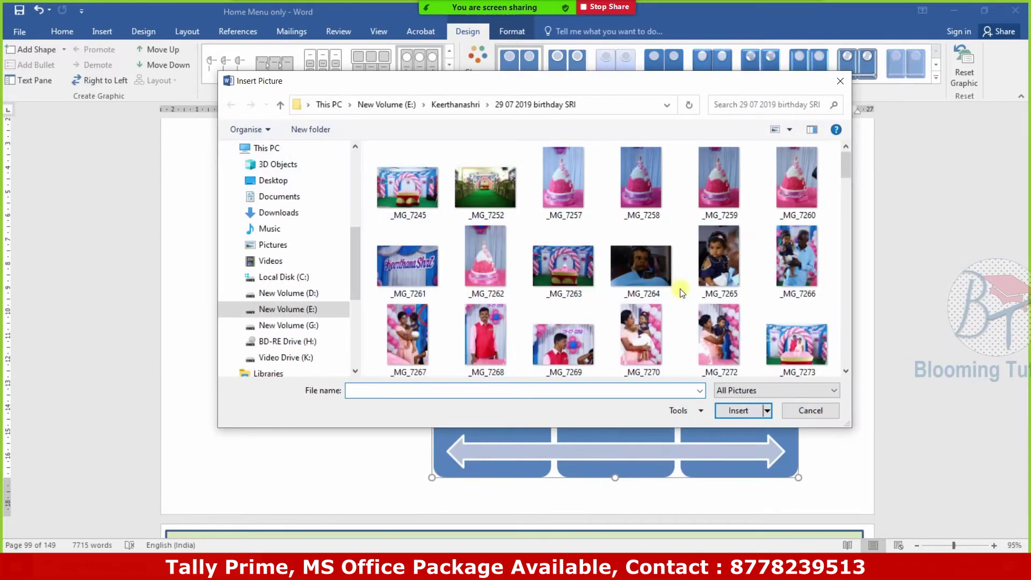
click(494, 256)
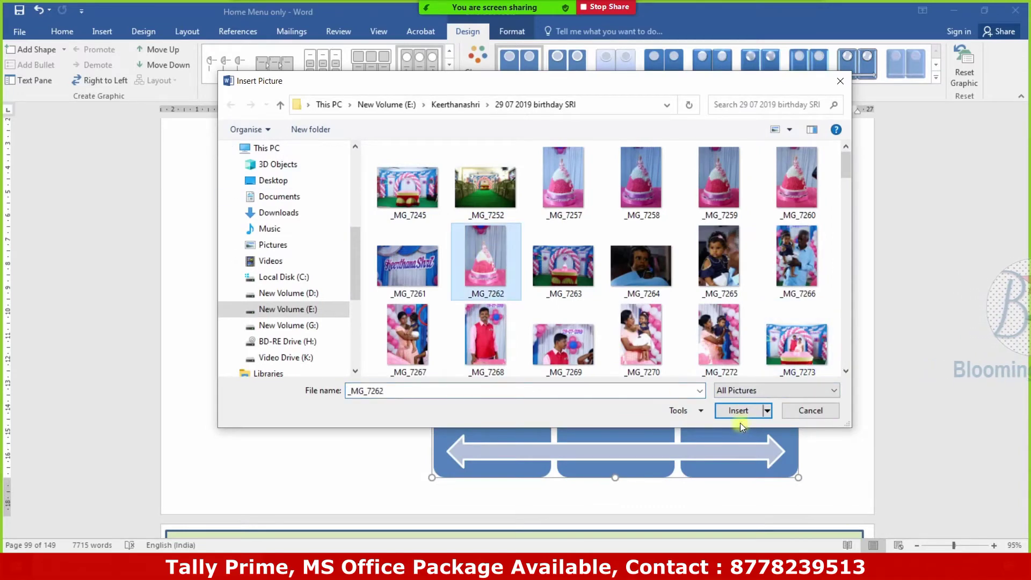
click(738, 410)
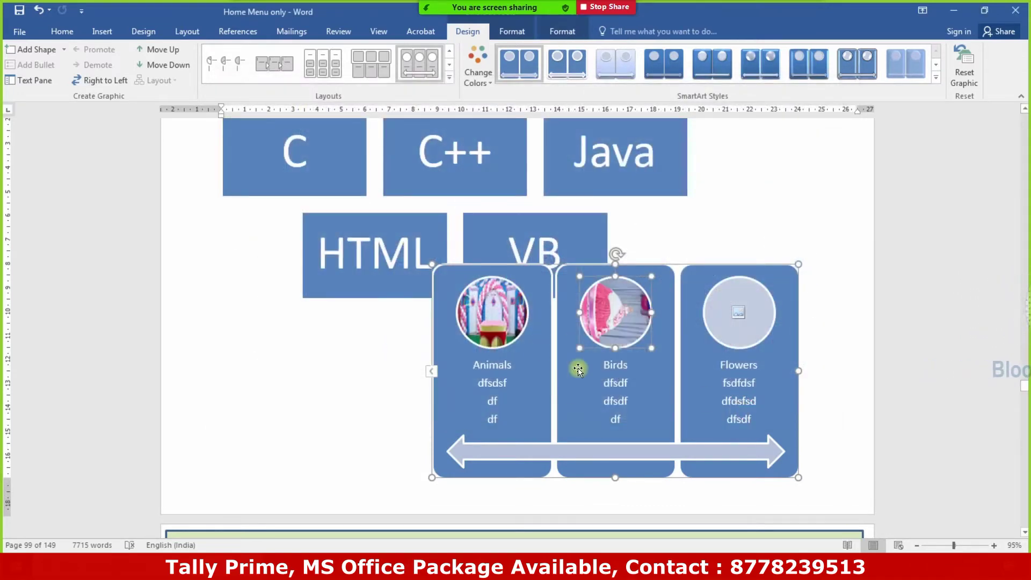
Insert a photo from the same folder into the Flowers circle
click(743, 313)
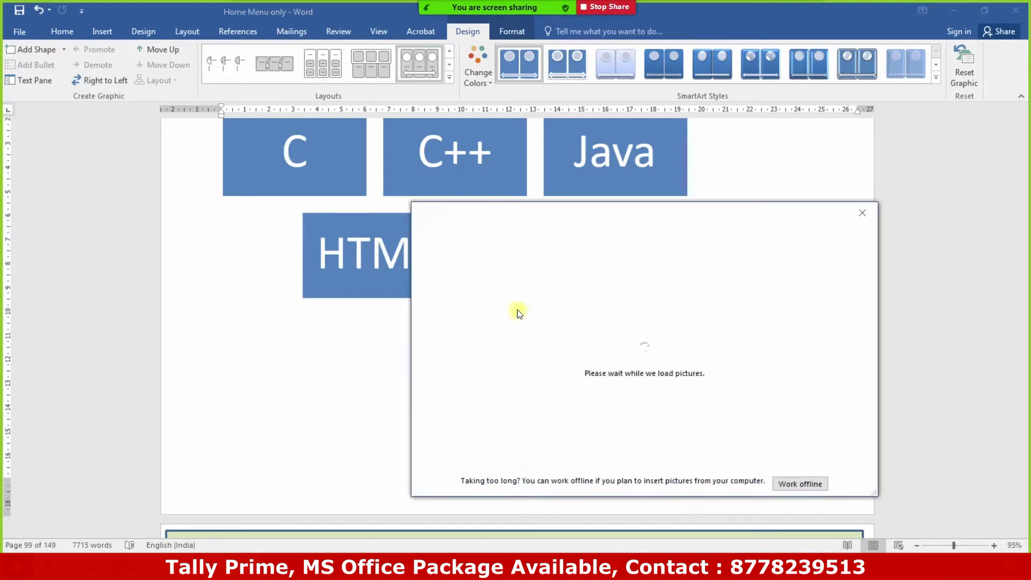
click(701, 281)
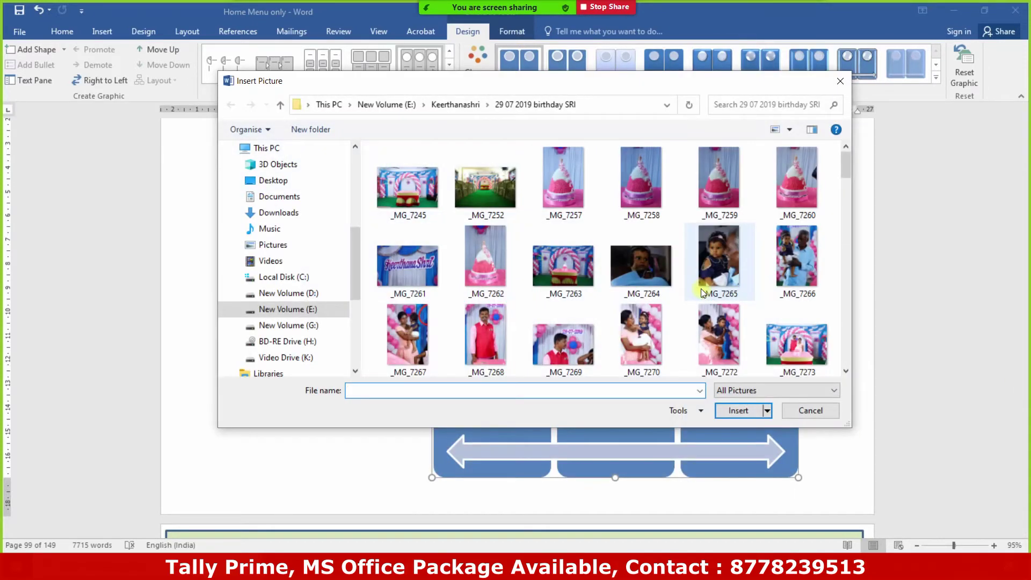
click(753, 414)
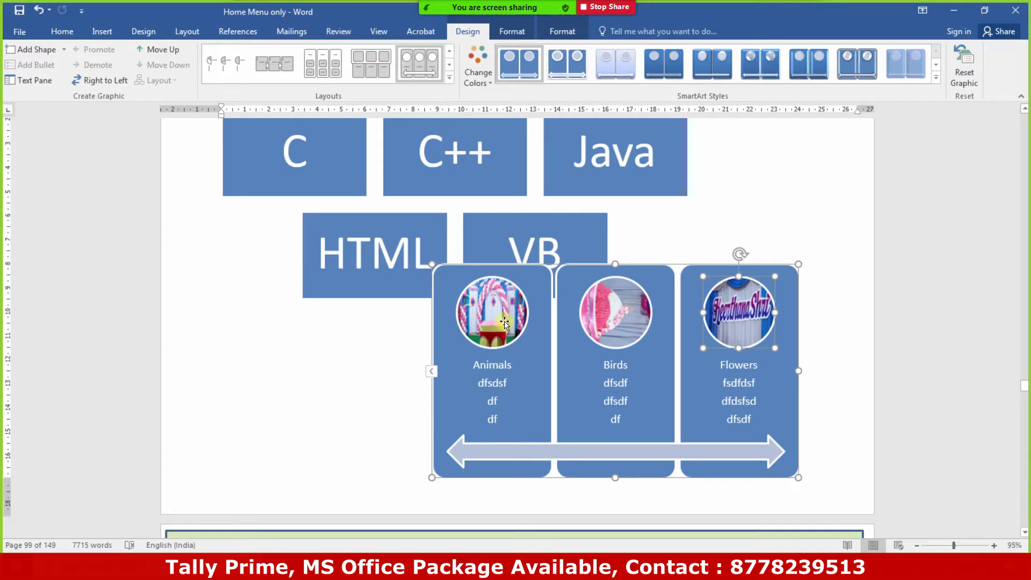
Delete the C, C++, Java, HTML, VB block list SmartArt
scroll(741, 218, up, 2)
click(744, 218)
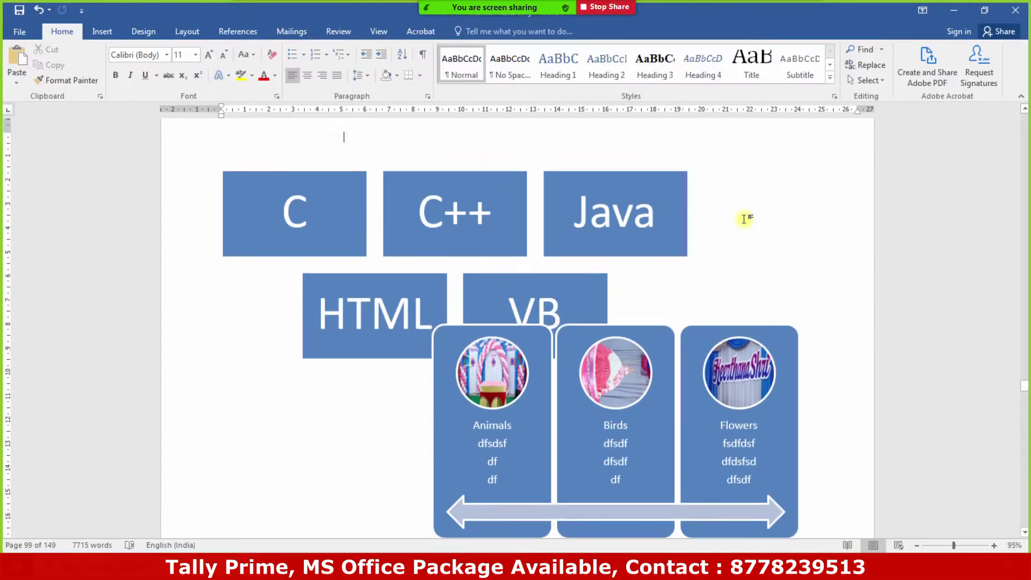
click(505, 218)
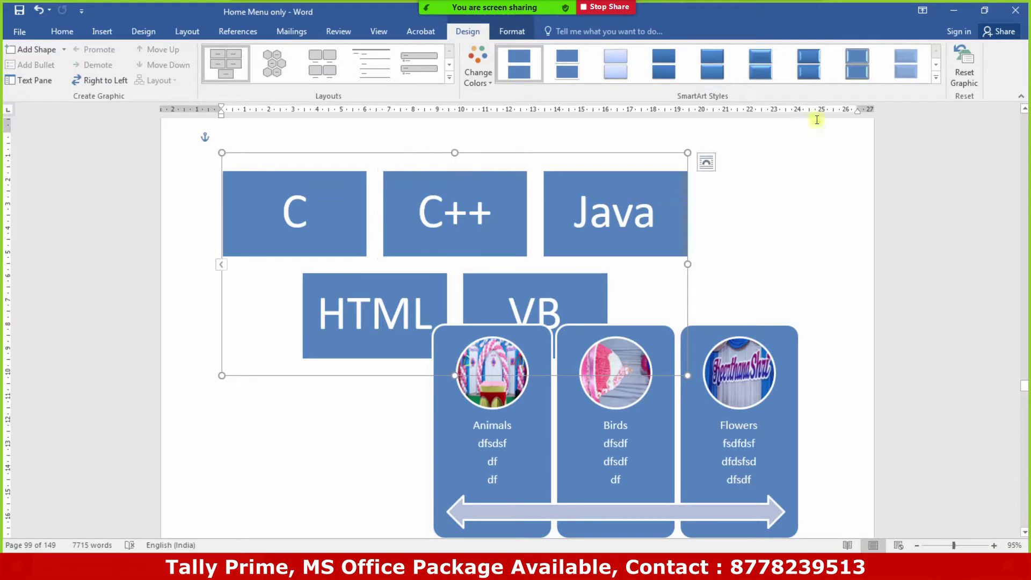
key(Delete)
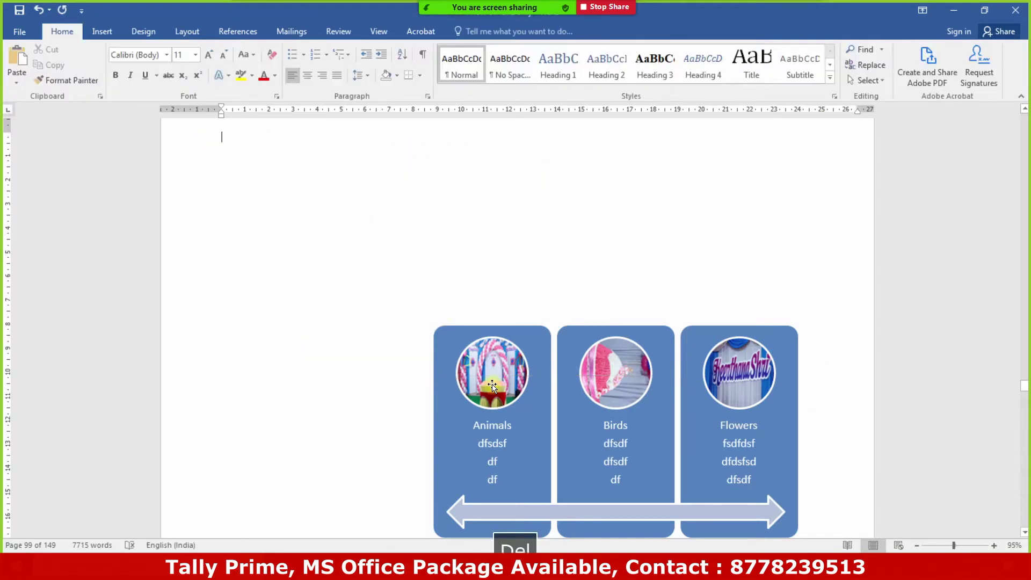
Move the picture SmartArt up the page and make it slightly smaller
click(685, 366)
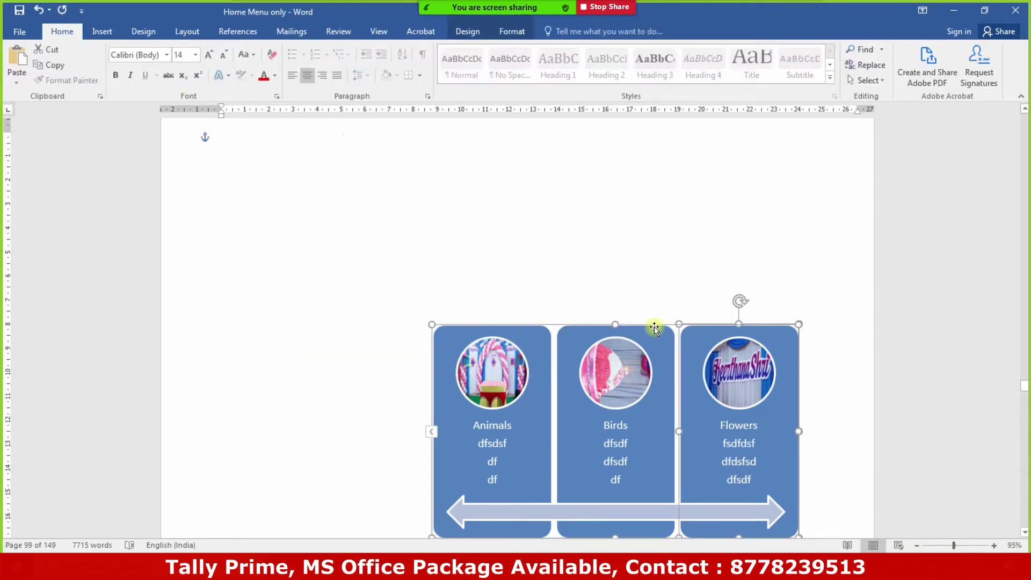
drag(708, 198, 725, 172)
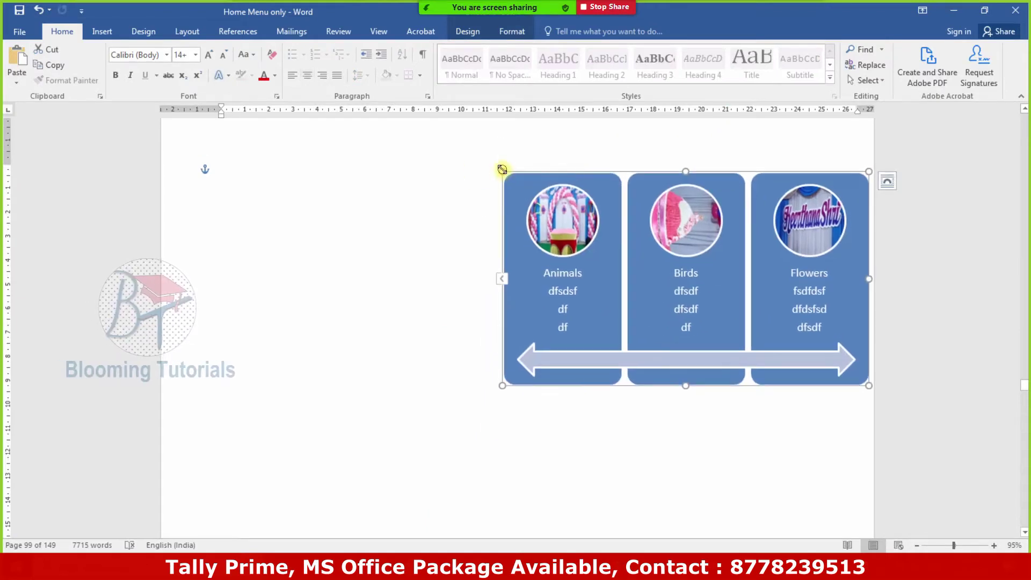
drag(641, 245, 639, 241)
click(217, 171)
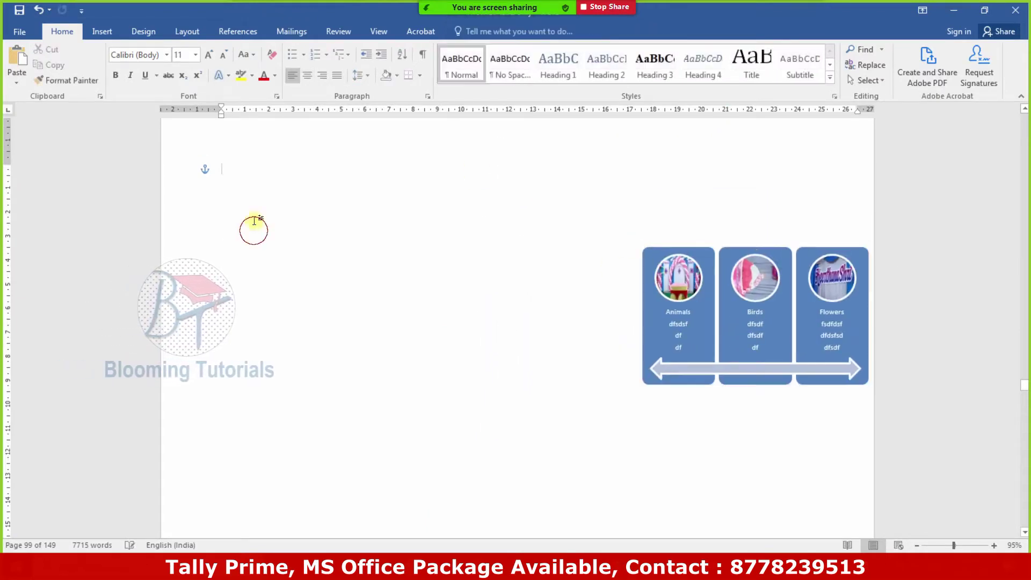
click(102, 31)
click(199, 76)
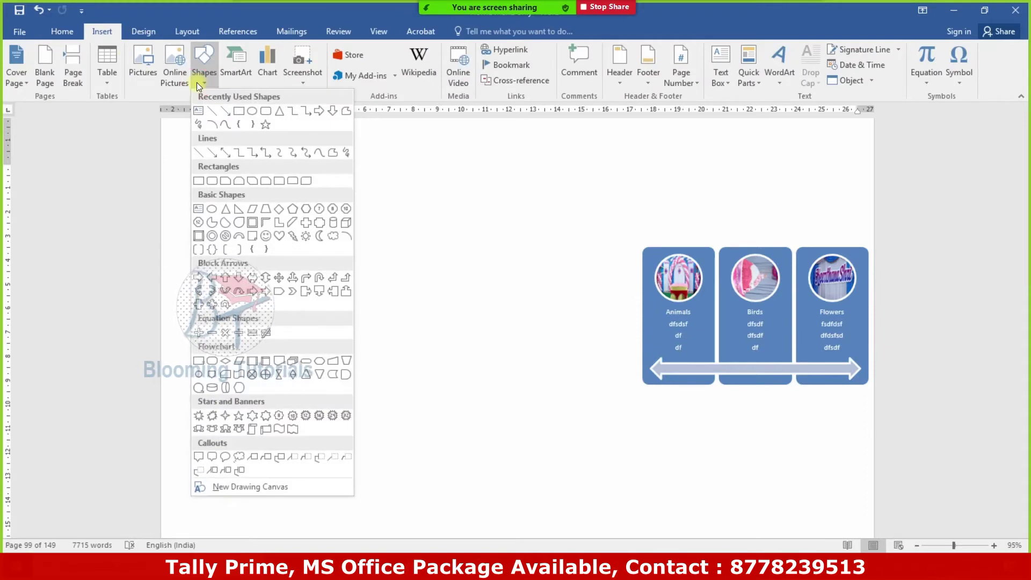
click(235, 68)
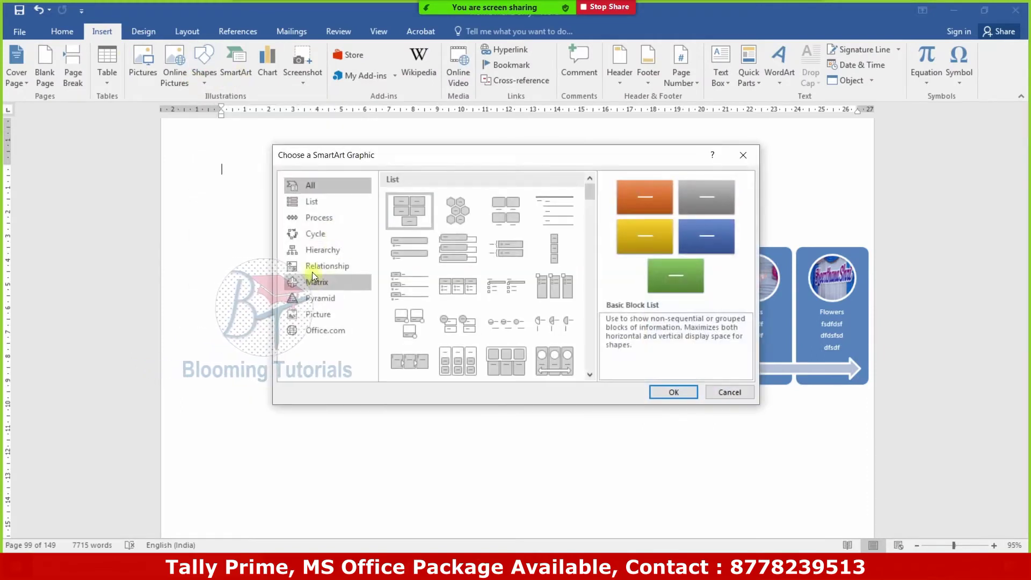
click(329, 251)
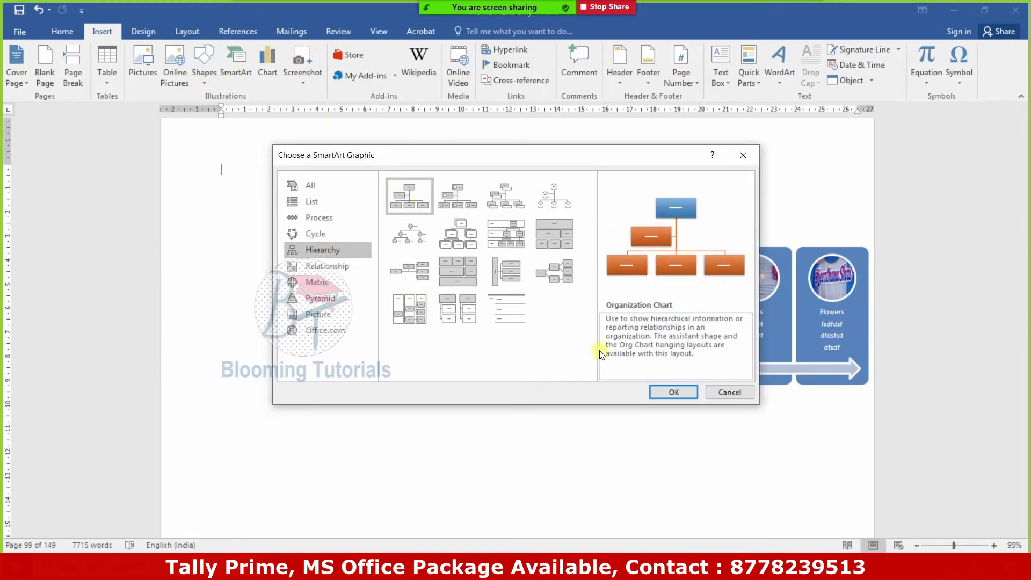
click(459, 236)
click(673, 392)
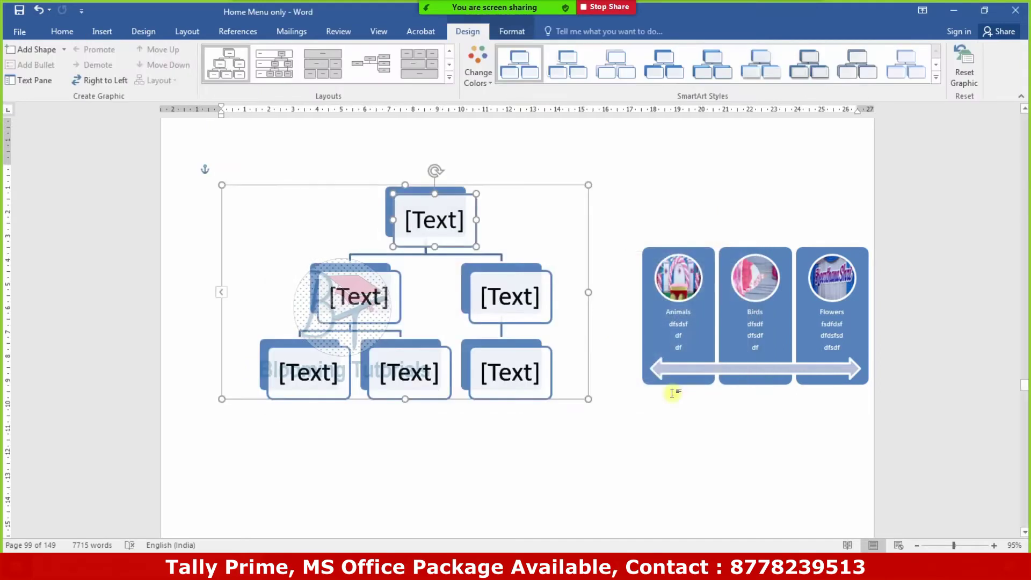
click(436, 223)
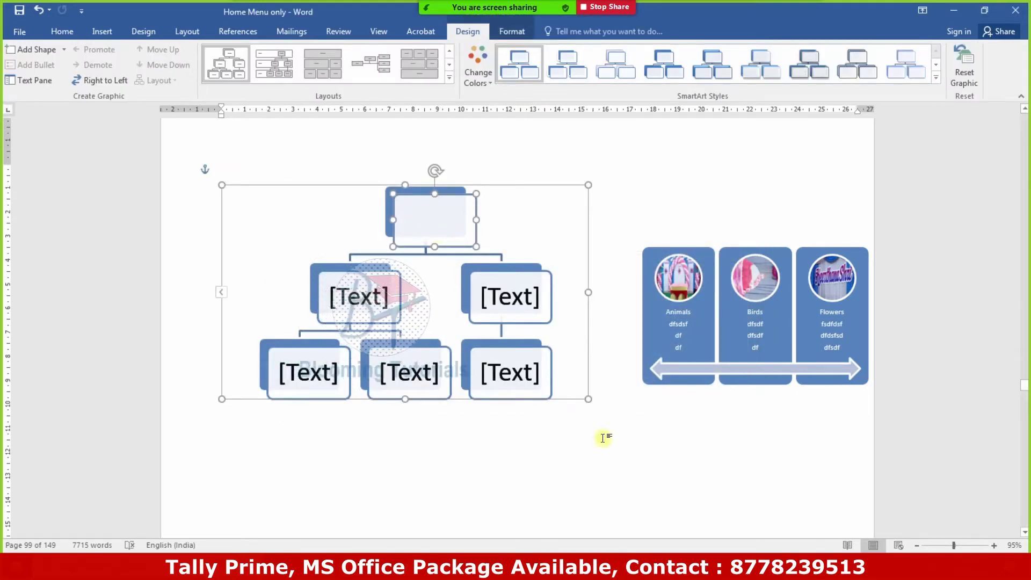
text(MS)
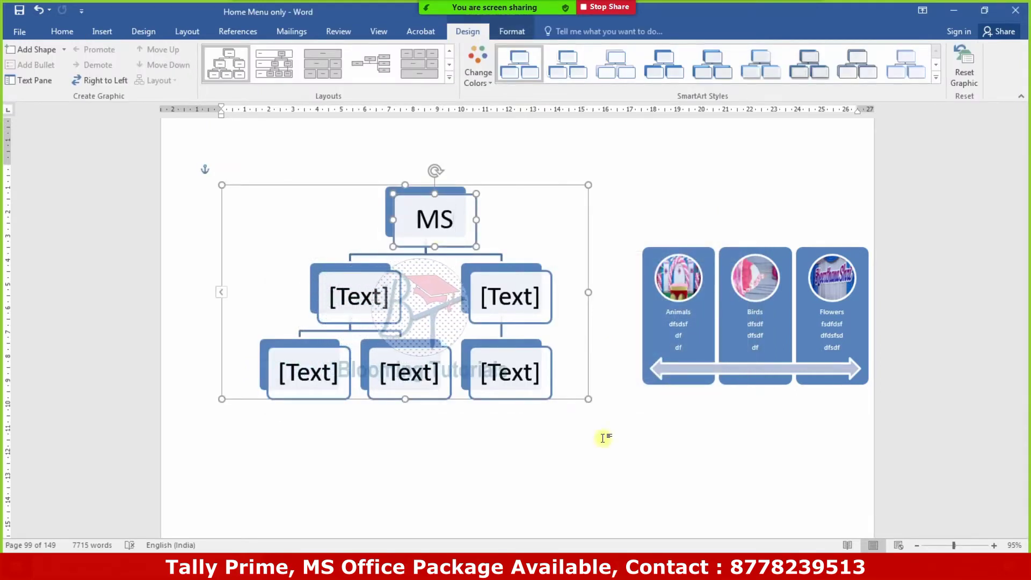
text(-Offic)
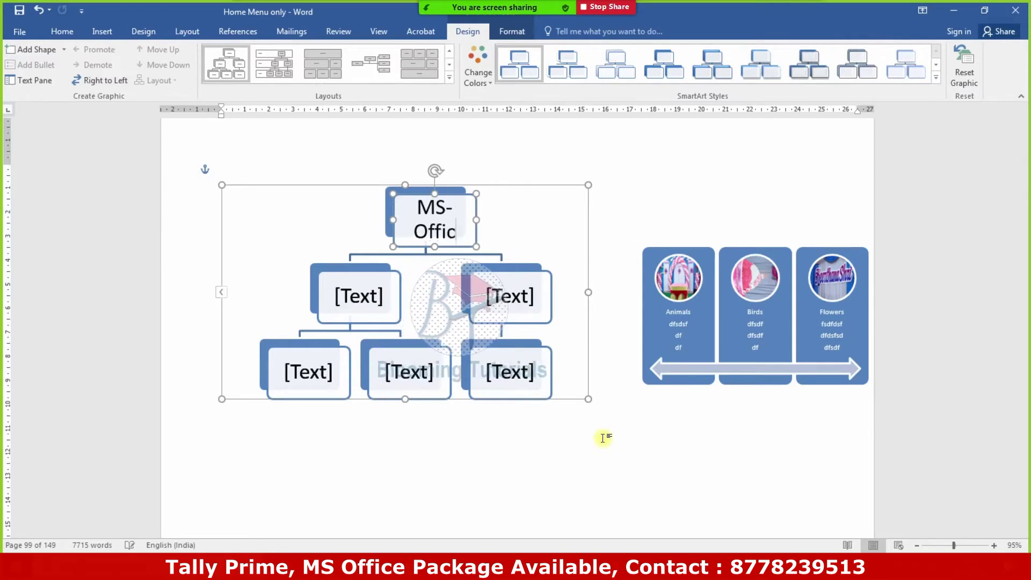
text(e)
click(347, 302)
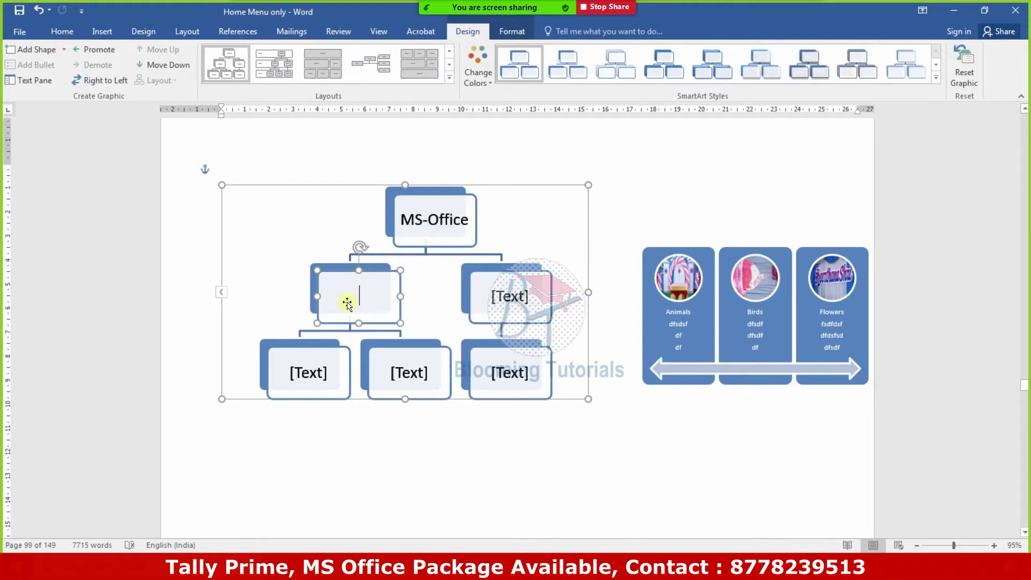
text(Ms)
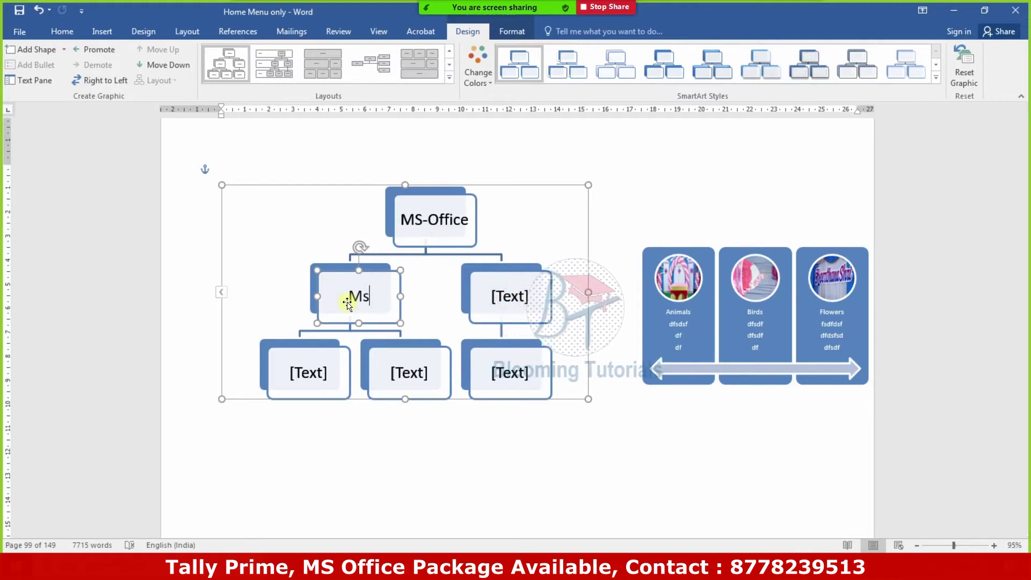
text(- Wo)
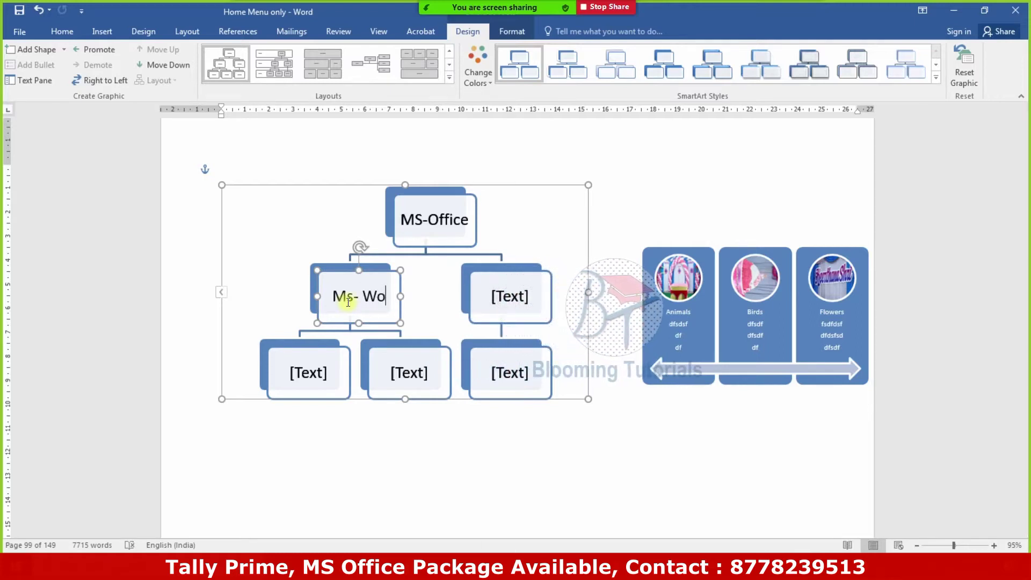
text(rd)
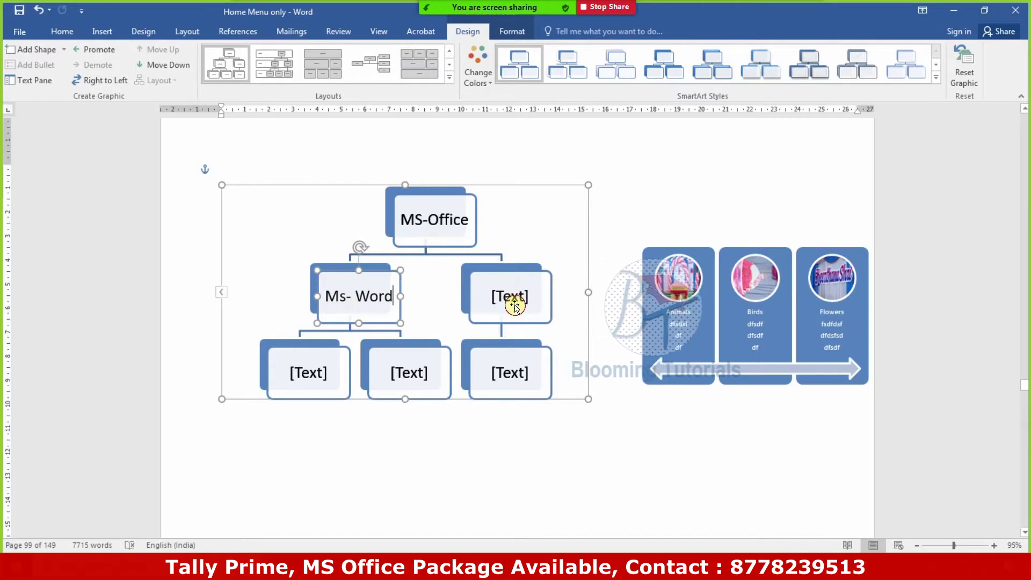
click(514, 306)
text(MS-PPT)
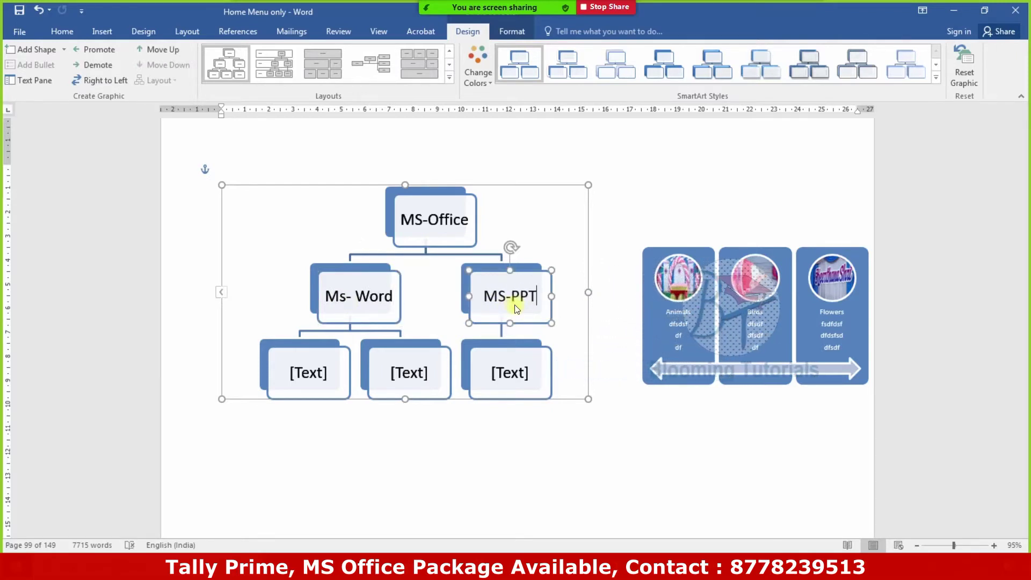
click(306, 388)
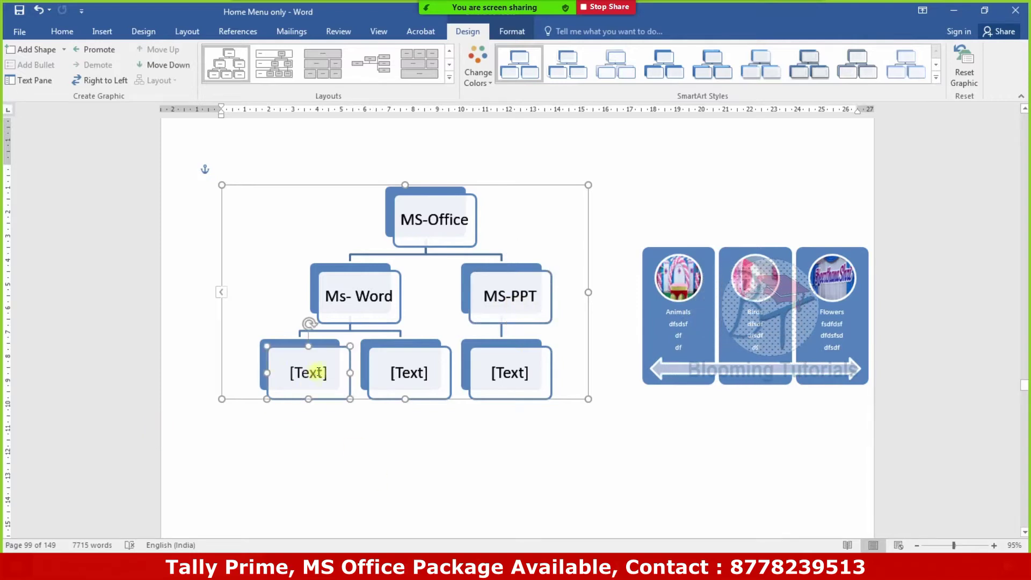
click(427, 220)
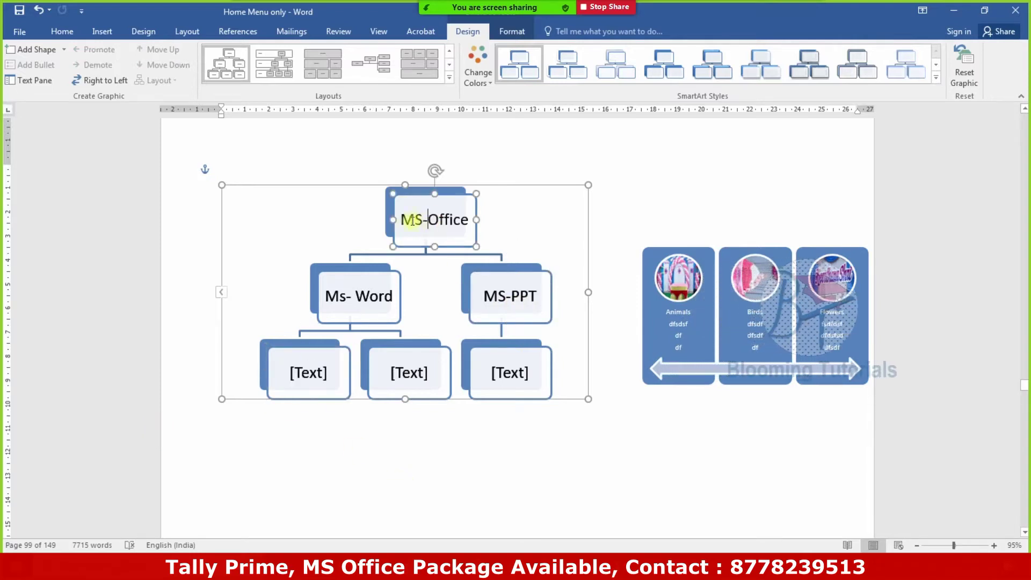
drag(402, 219, 472, 220)
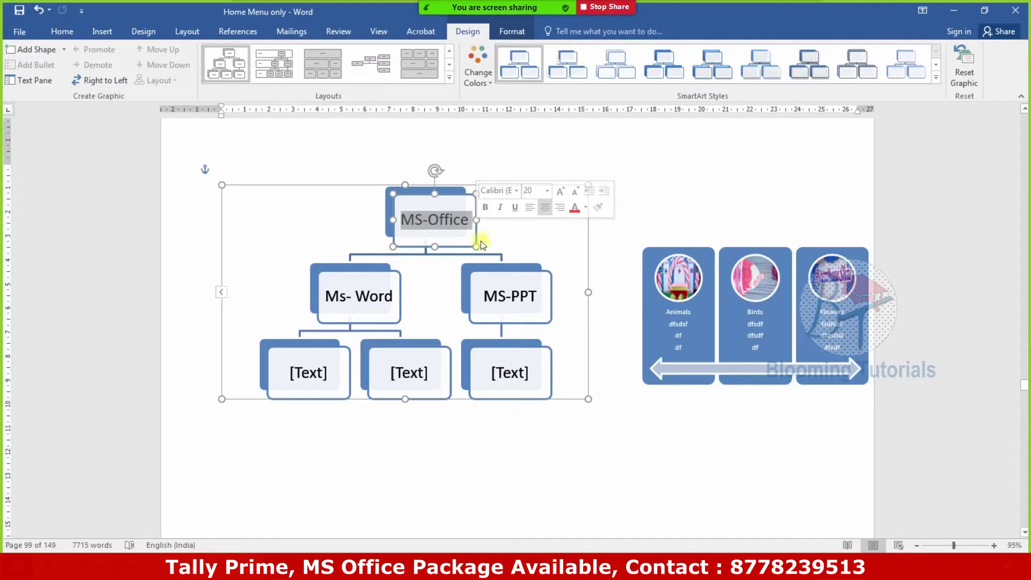
text(Hen)
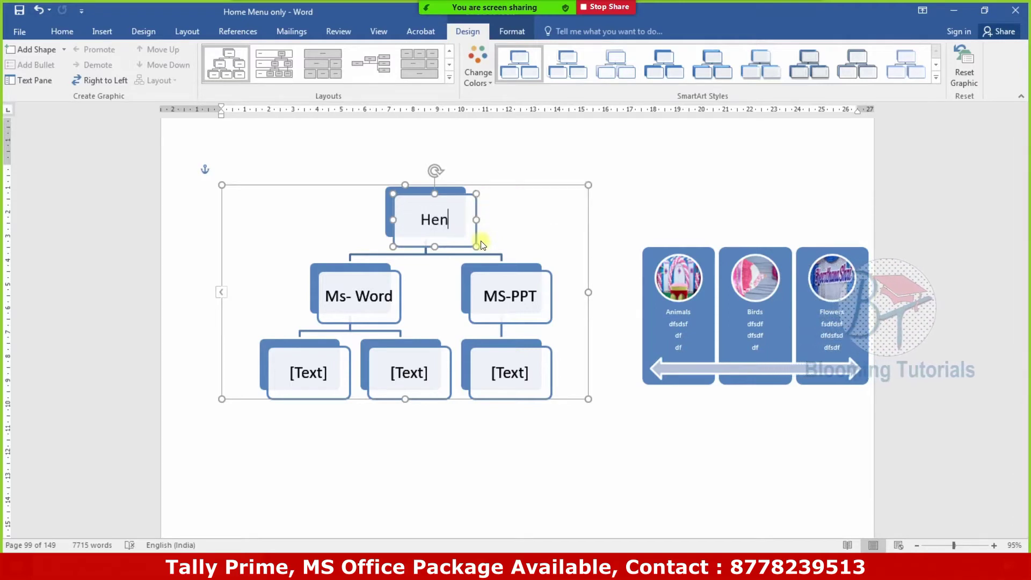
text(ry I)
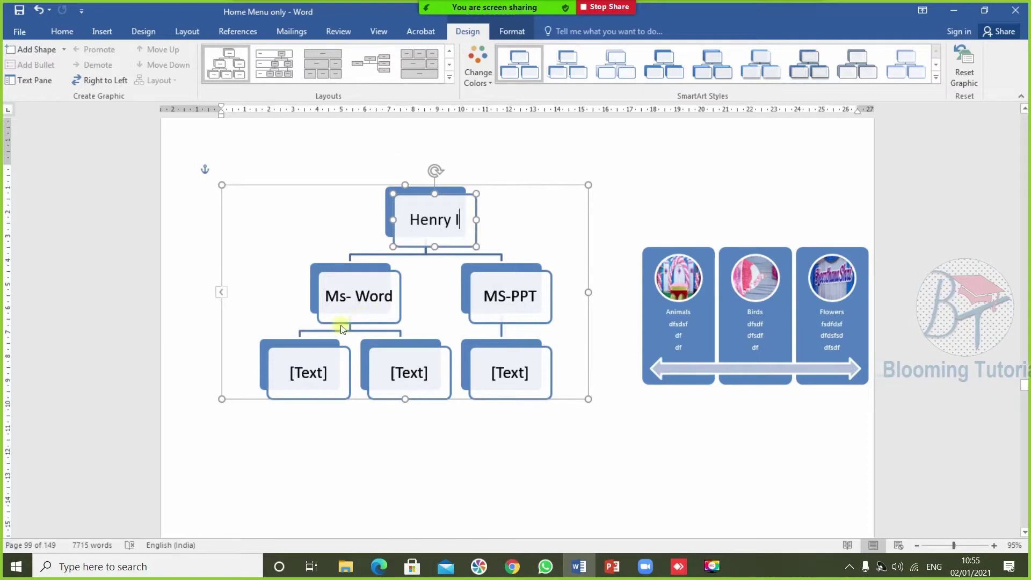
drag(334, 297, 406, 294)
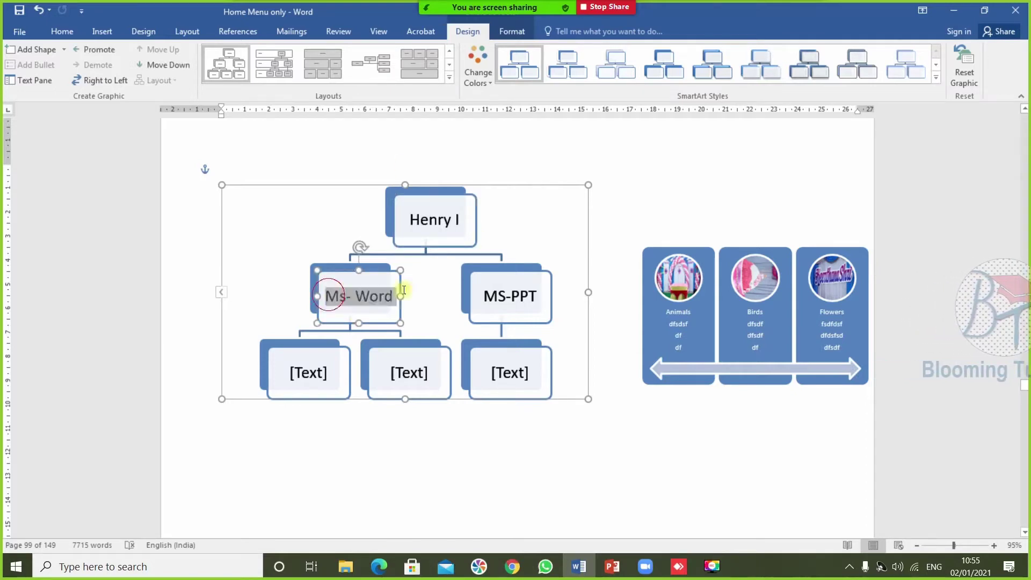
text(Henry II)
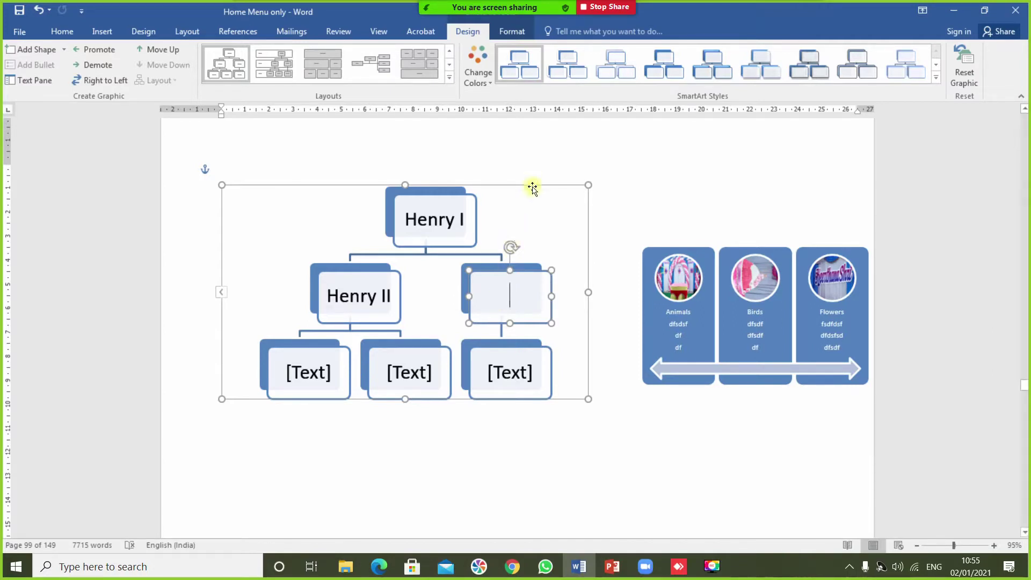
key(Delete)
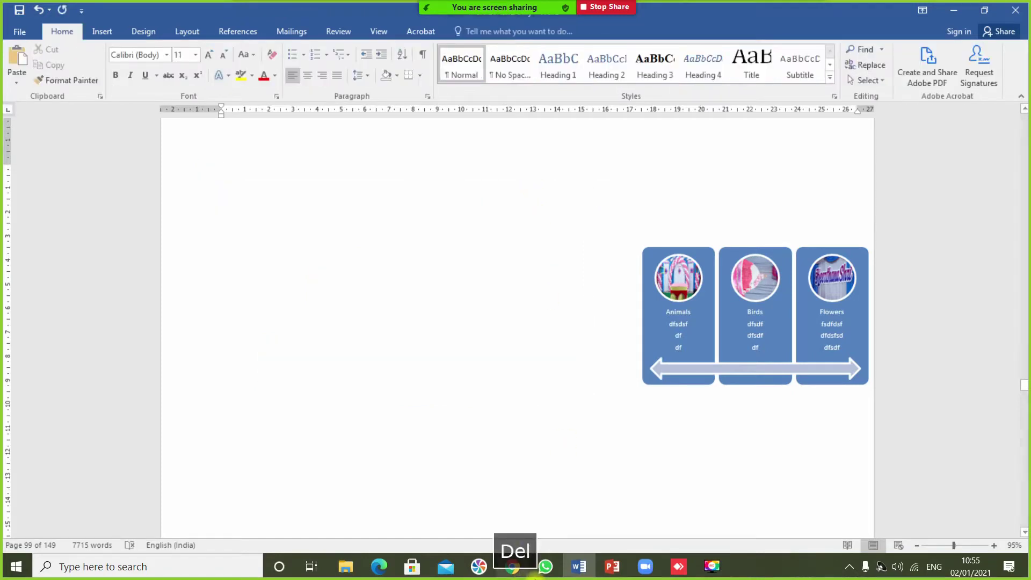
Move the Animals, Birds, Flowers graphic left and stretch it across most of the page width
click(659, 262)
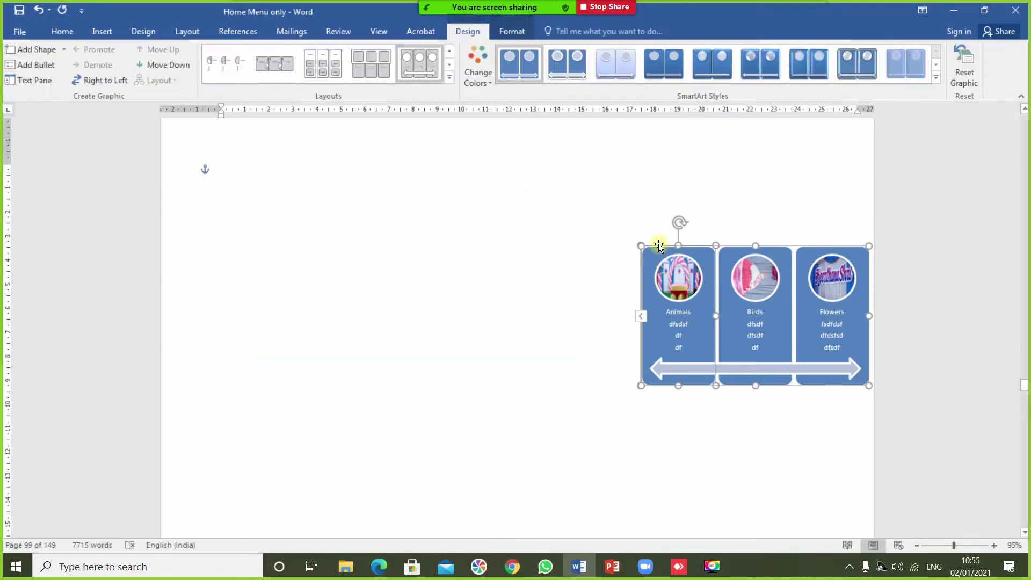
drag(659, 245, 322, 187)
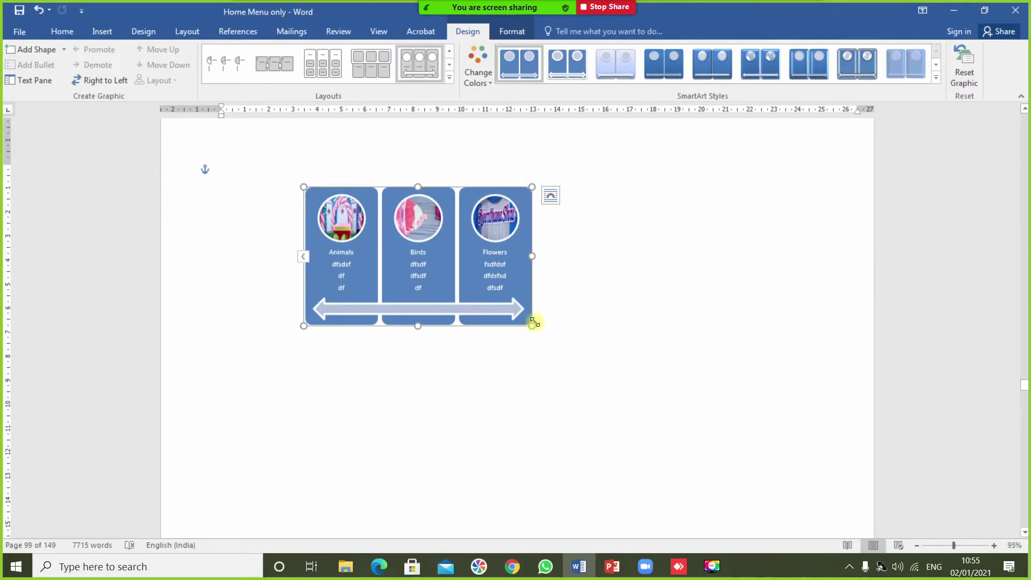
drag(760, 465, 770, 468)
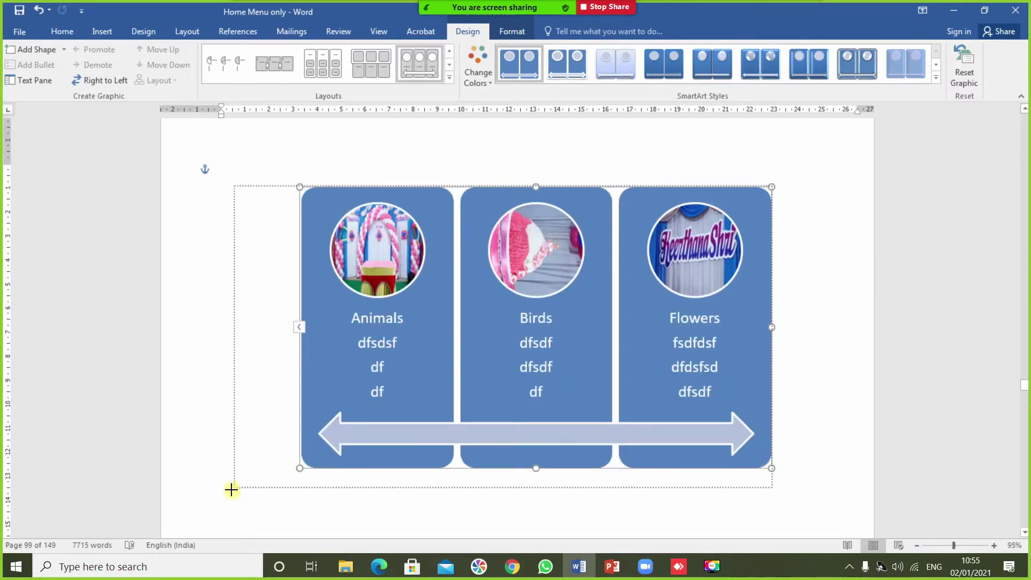
drag(304, 468, 229, 492)
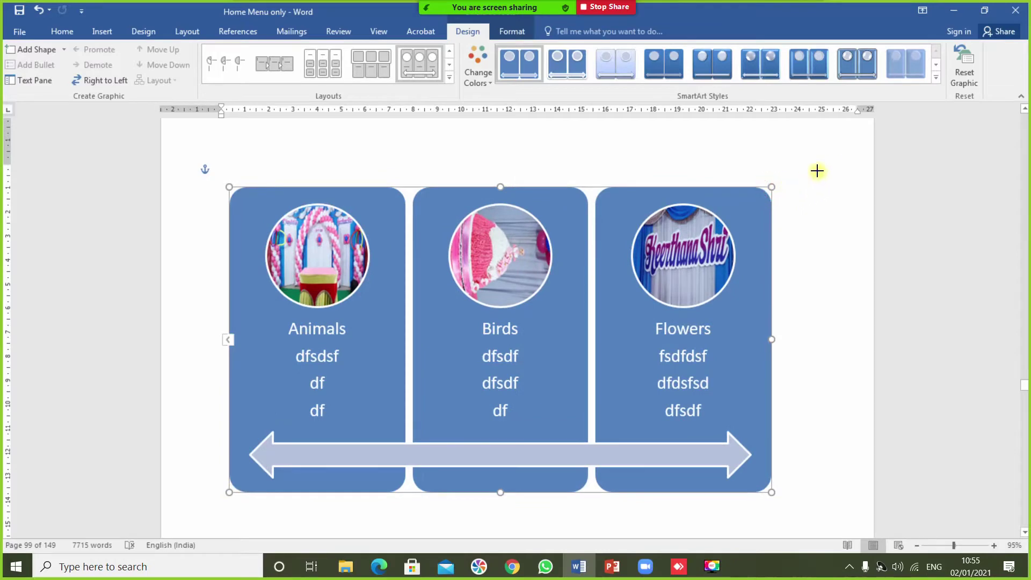
drag(810, 173, 829, 164)
scroll(658, 403, down, 3)
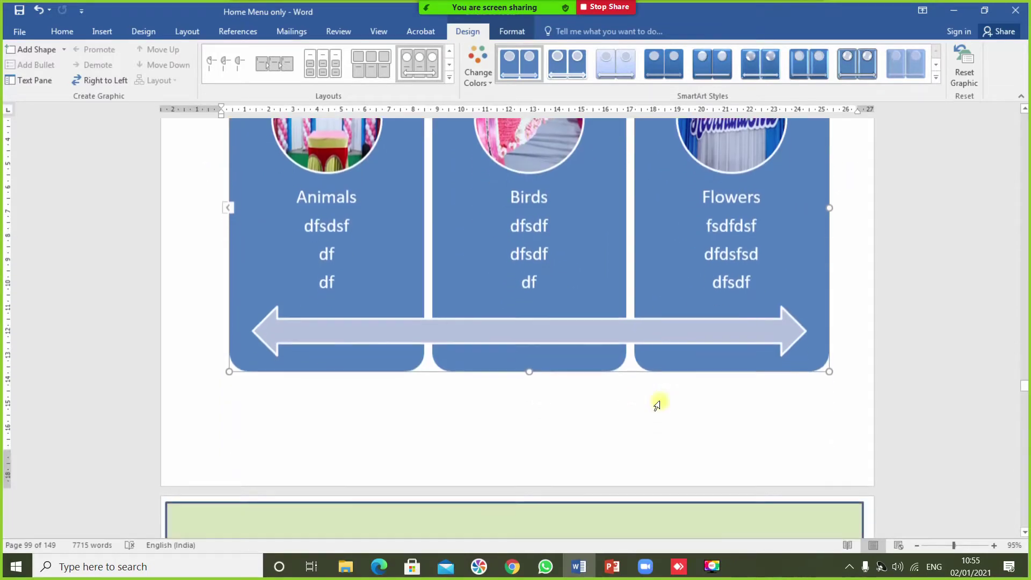
scroll(655, 448, down, 5)
scroll(656, 449, down, 3)
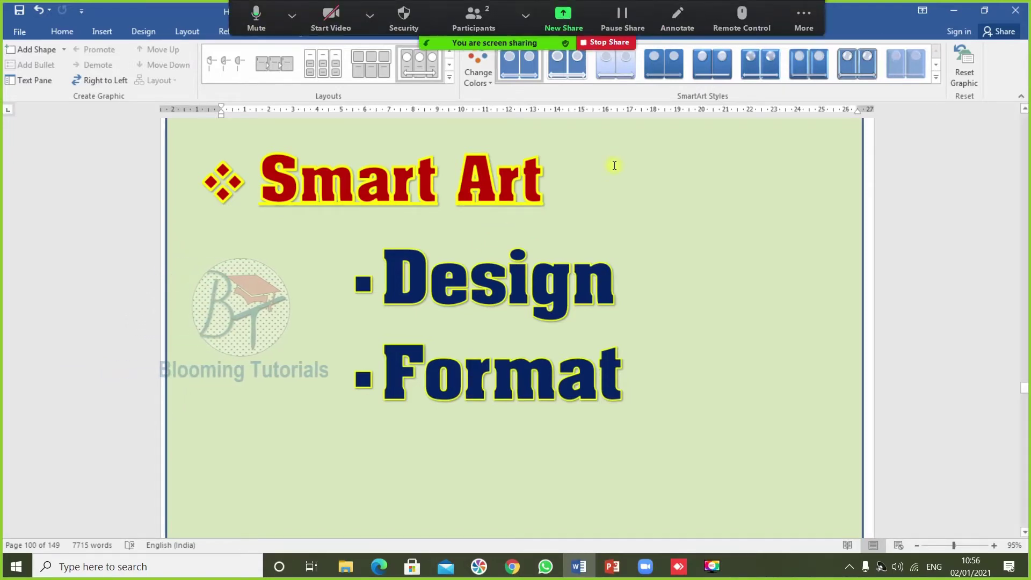
Select the Smart Art text box and the enlarged picture, bringing up its shape formatting options
click(637, 137)
click(804, 19)
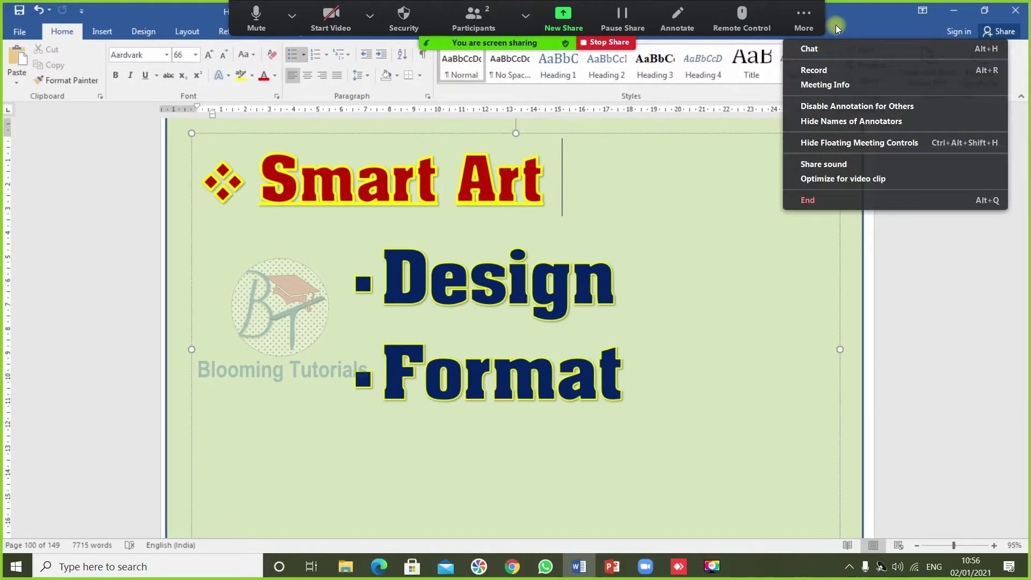
key(Left)
key(Left)
key(Left)
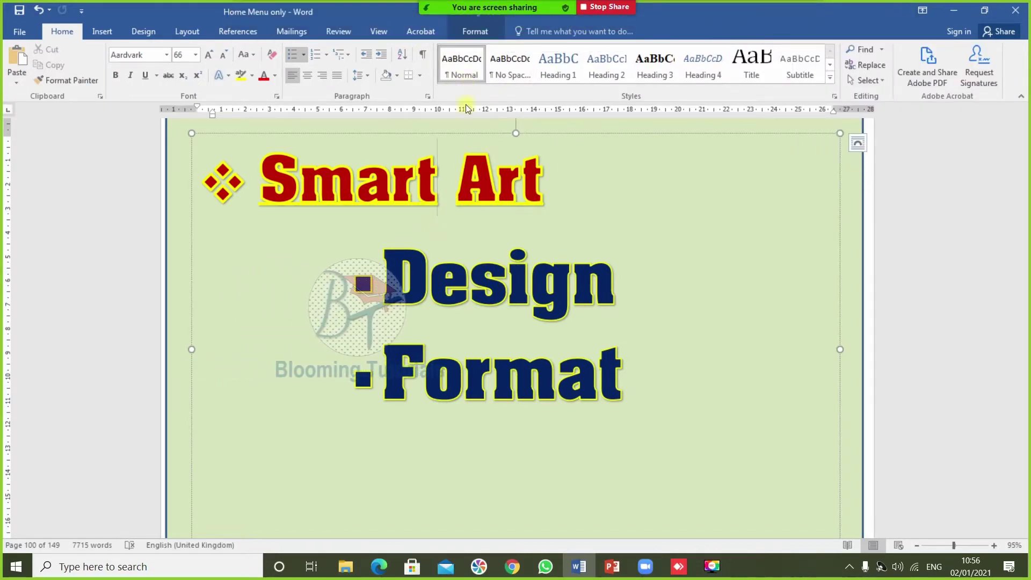
scroll(531, 288, up, 5)
click(531, 288)
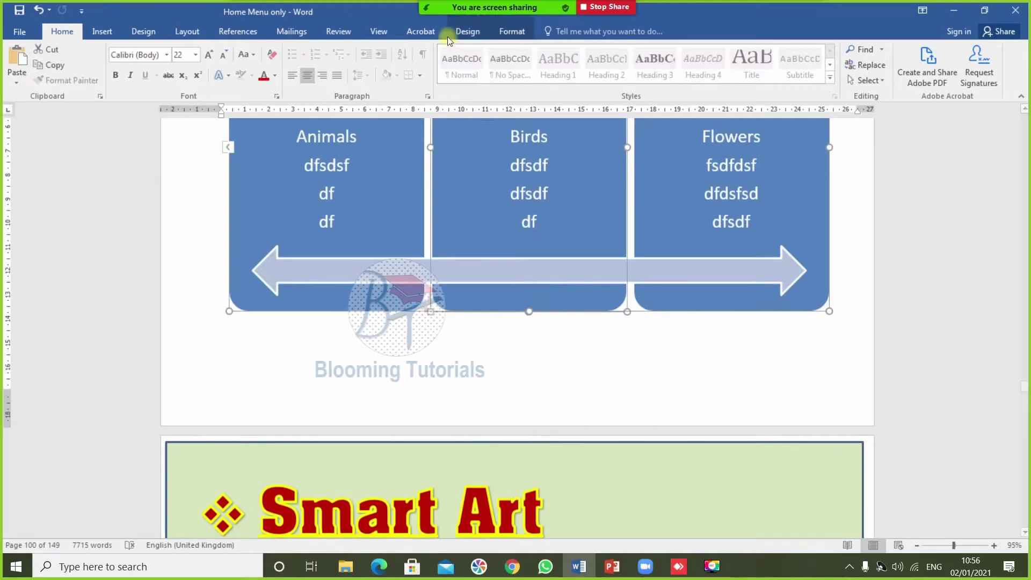
click(468, 31)
click(510, 32)
Scroll down past the Smart Art and Design pages to the Computer Basic hierarchy page
scroll(478, 376, down, 2)
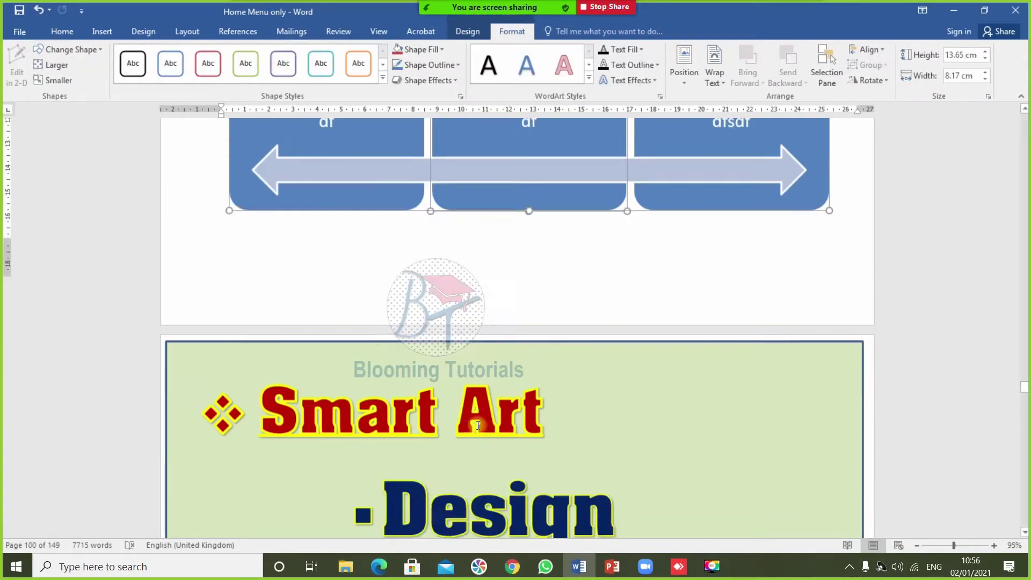
scroll(476, 426, down, 4)
scroll(477, 426, down, 4)
scroll(482, 428, down, 1)
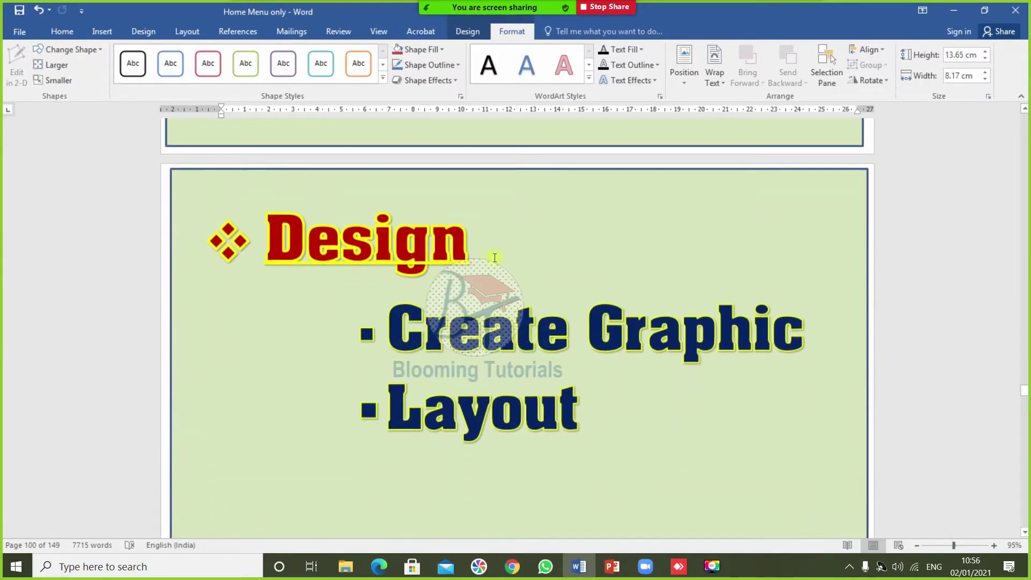
scroll(528, 418, down, 4)
scroll(528, 419, down, 15)
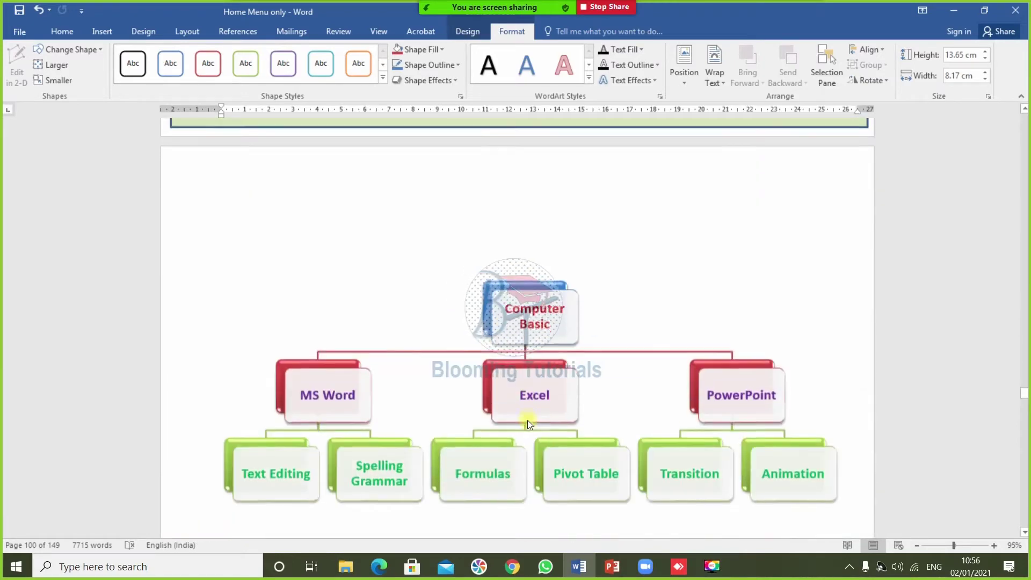
Drag the Computer Basic diagram slightly up and left, then show its SmartArt Design layout options
click(571, 314)
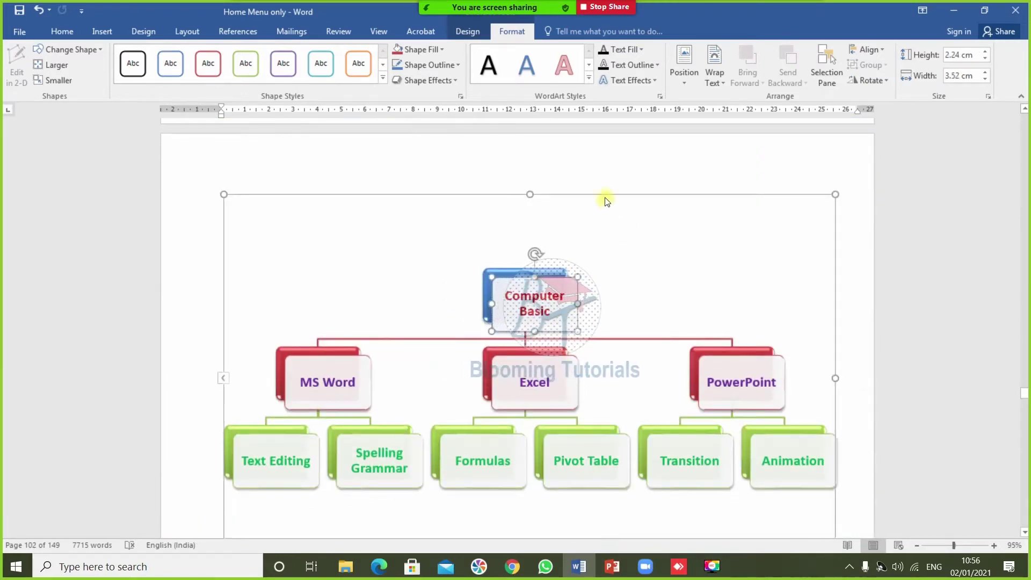
drag(603, 194, 576, 179)
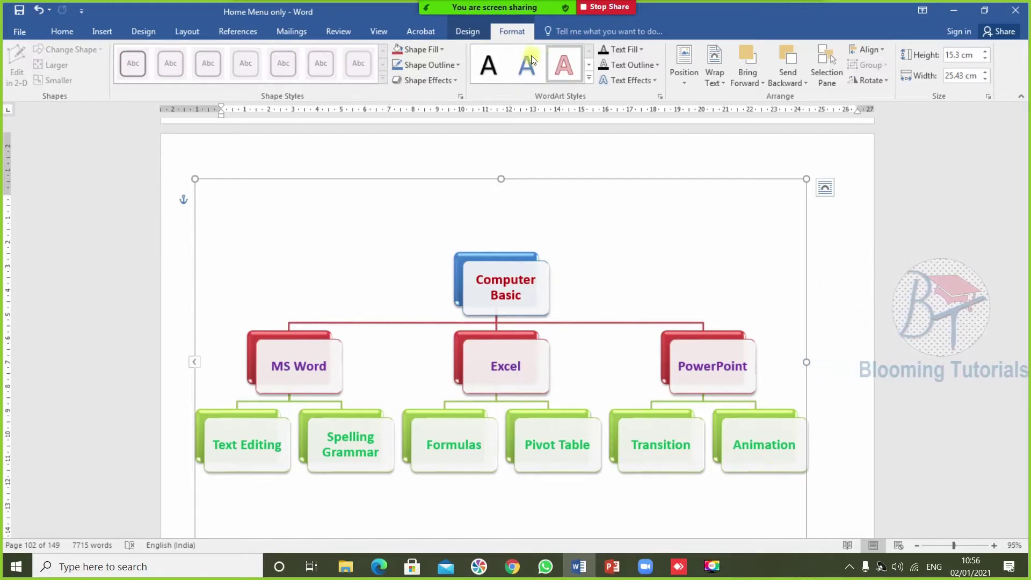
scroll(441, 364, up, 5)
scroll(441, 365, up, 2)
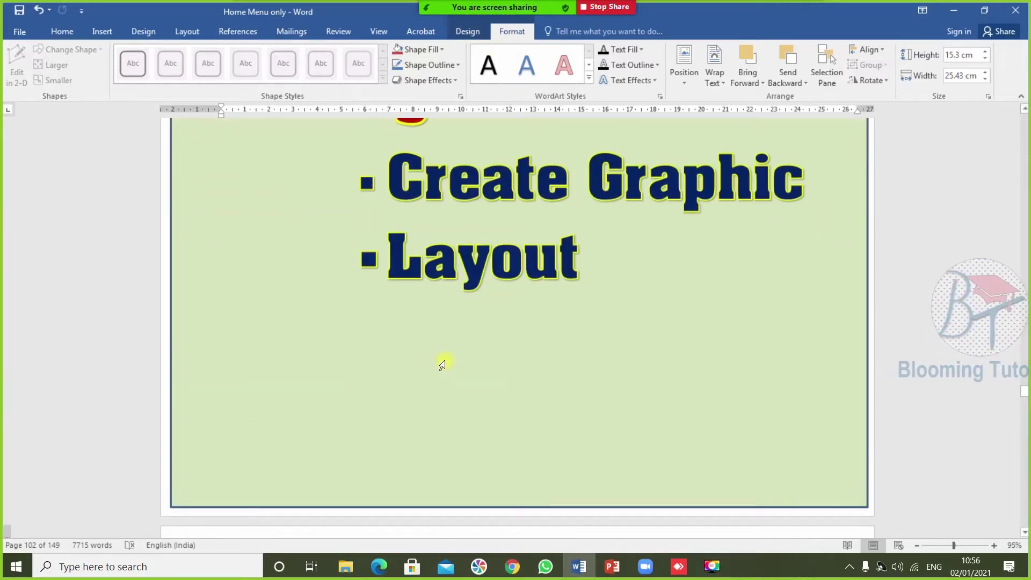
scroll(438, 363, up, 2)
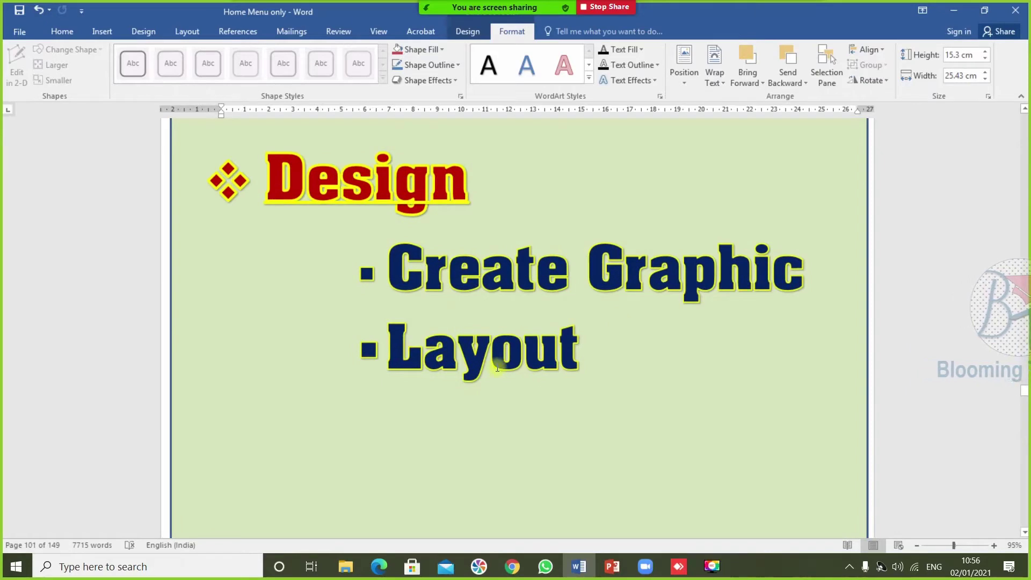
scroll(584, 401, down, 5)
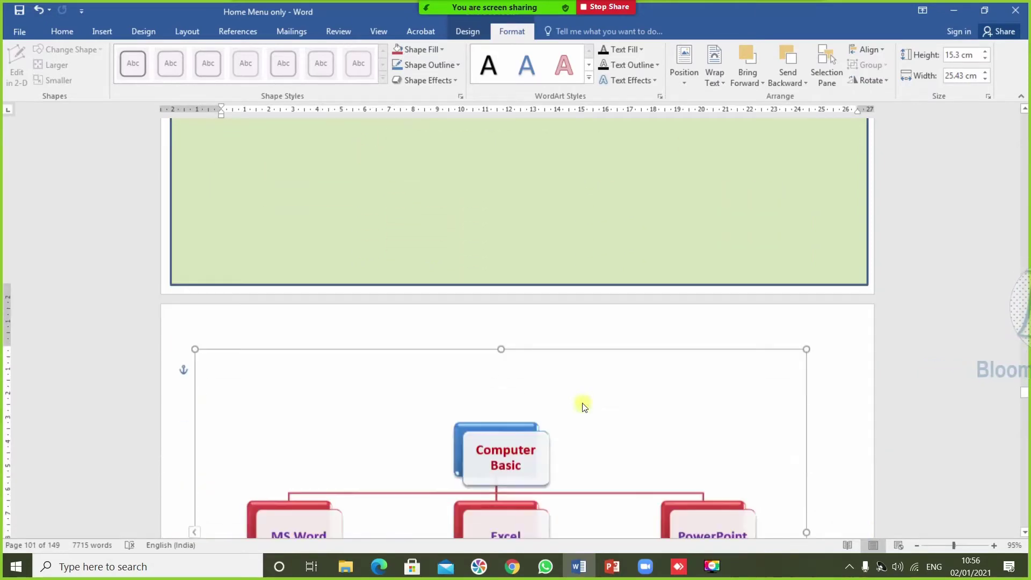
scroll(583, 402, down, 3)
scroll(582, 402, up, 1)
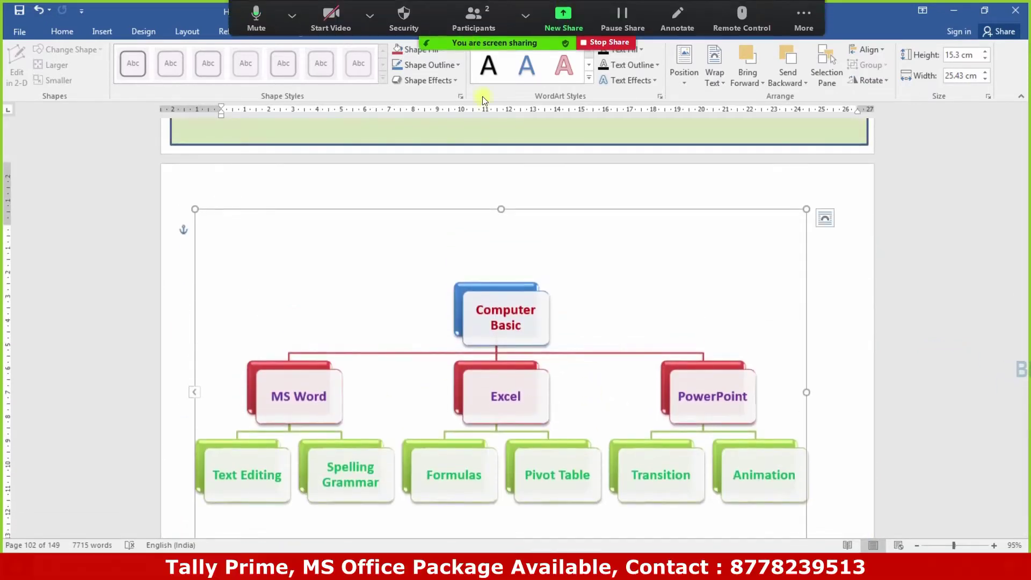
click(804, 16)
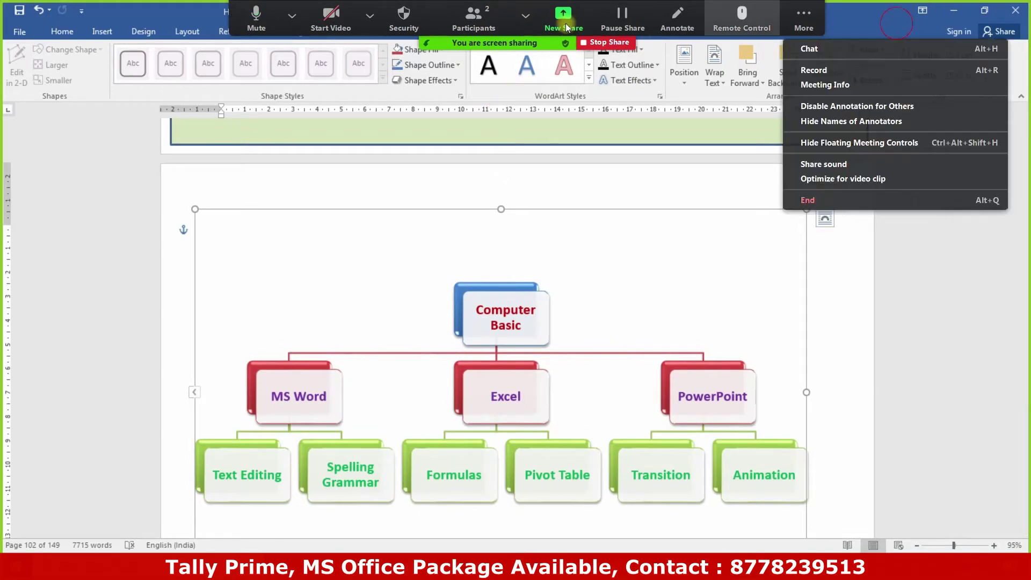
click(462, 31)
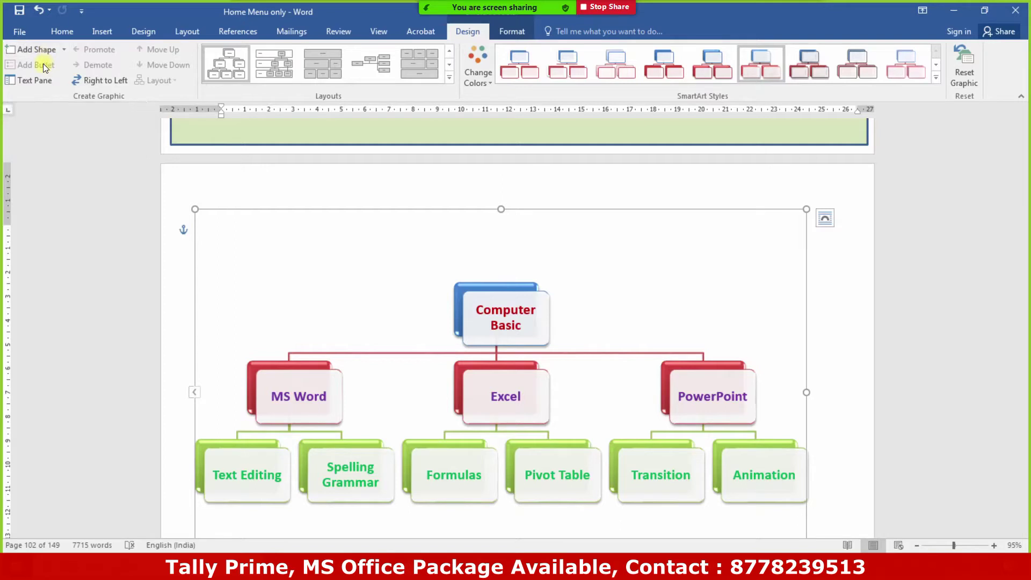
scroll(418, 480, down, 2)
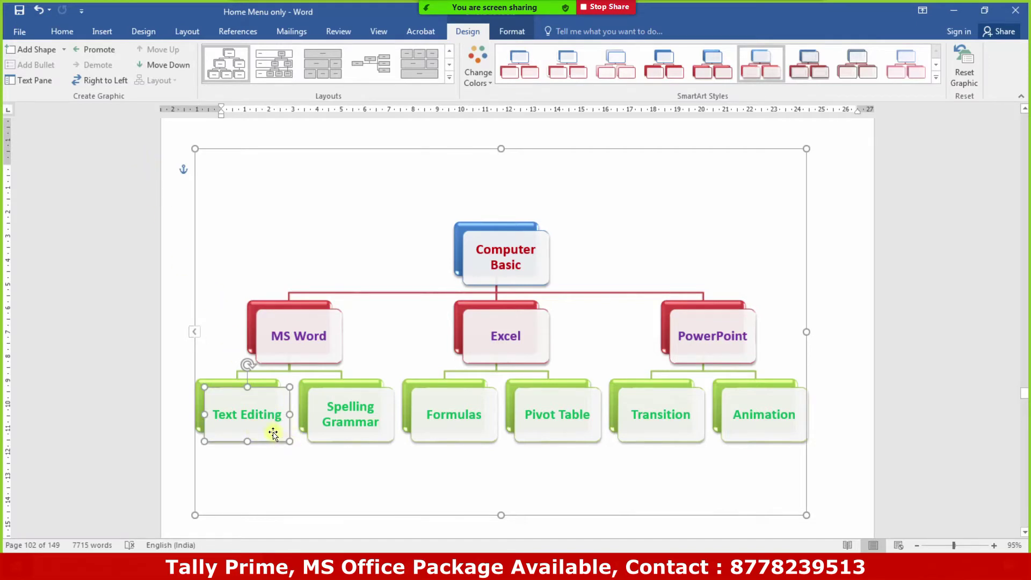
Use Add Shape Below on Text Editing and label the new box 'Formatting'
click(63, 50)
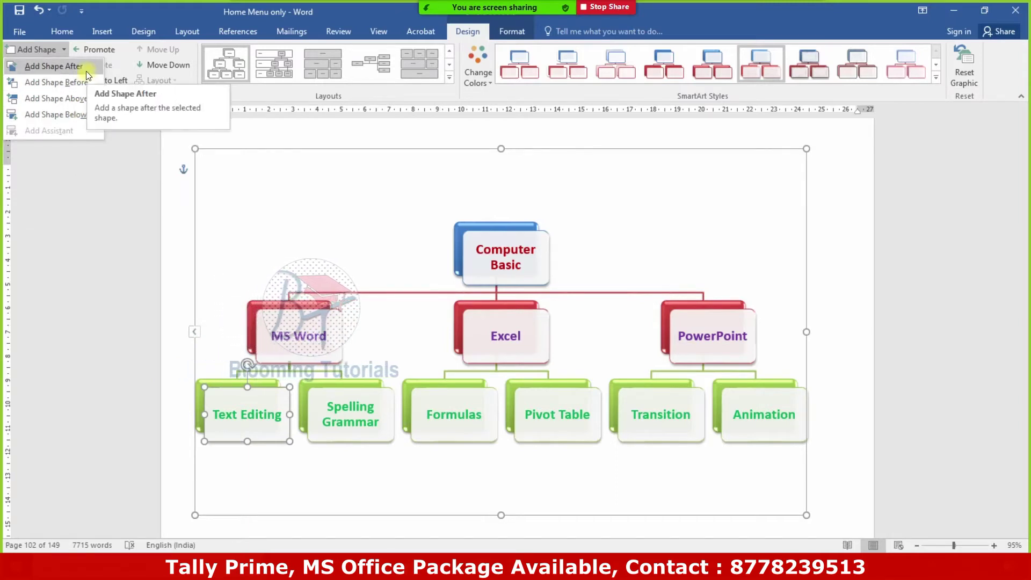
click(83, 115)
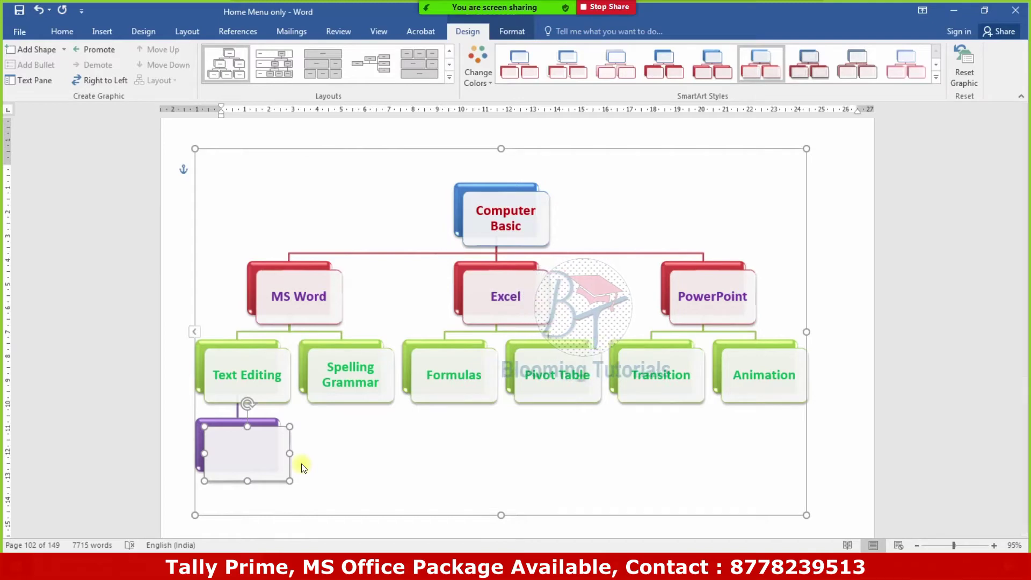
text(Forma)
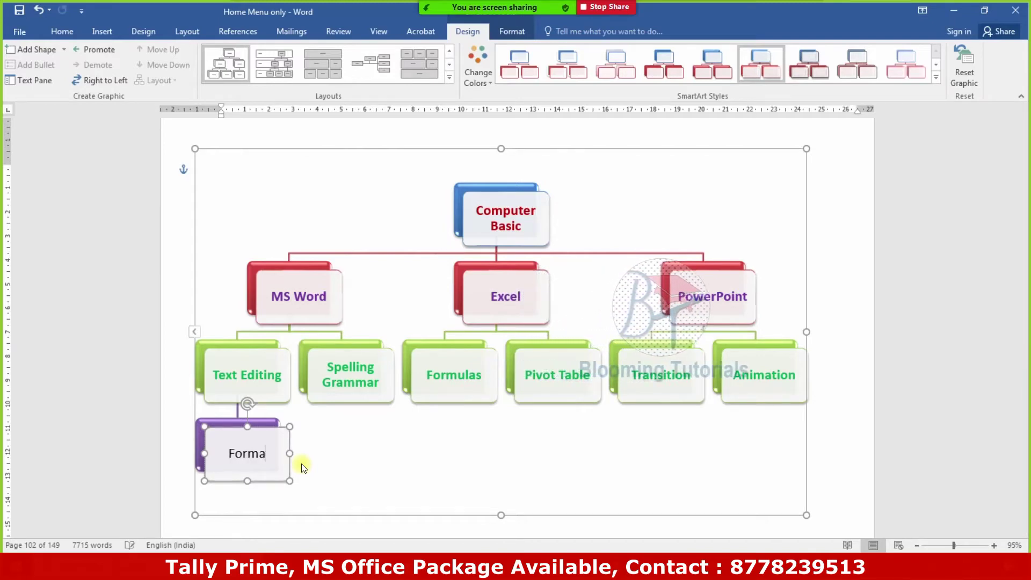
text(tting)
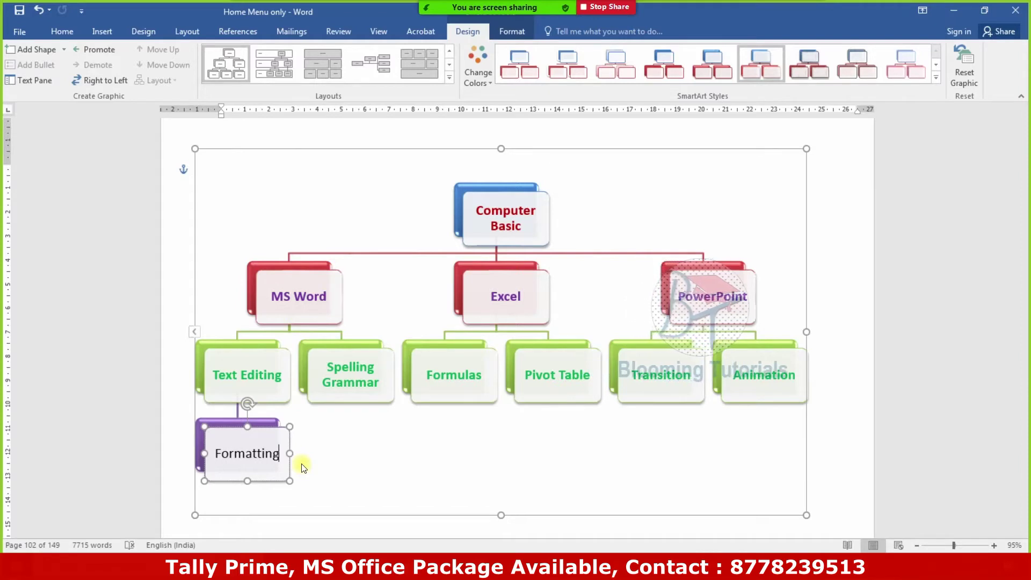
click(60, 50)
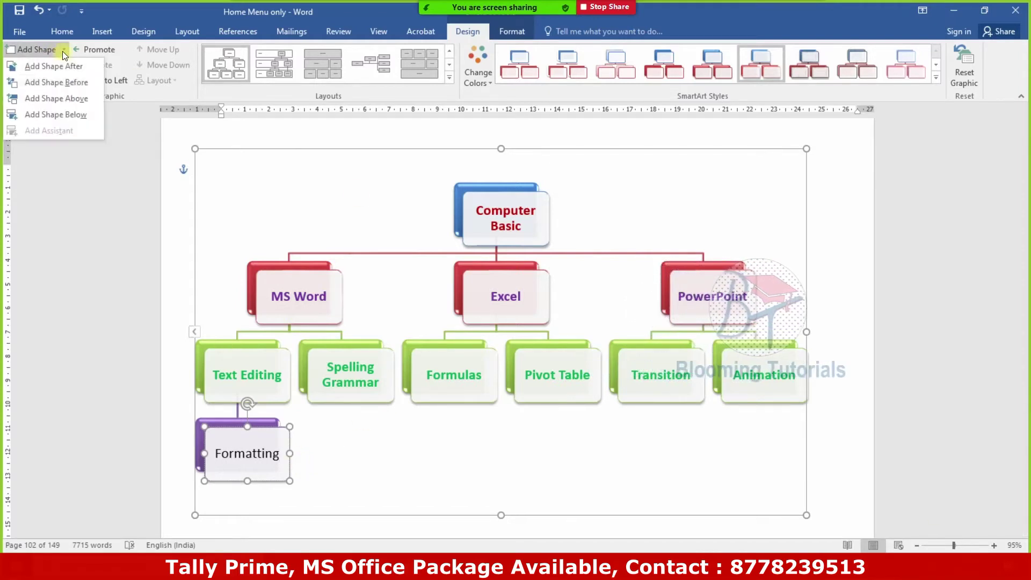
Add boxes after Formatting, label one 'Text Color', then delete the extra boxes under Text Editing
click(85, 70)
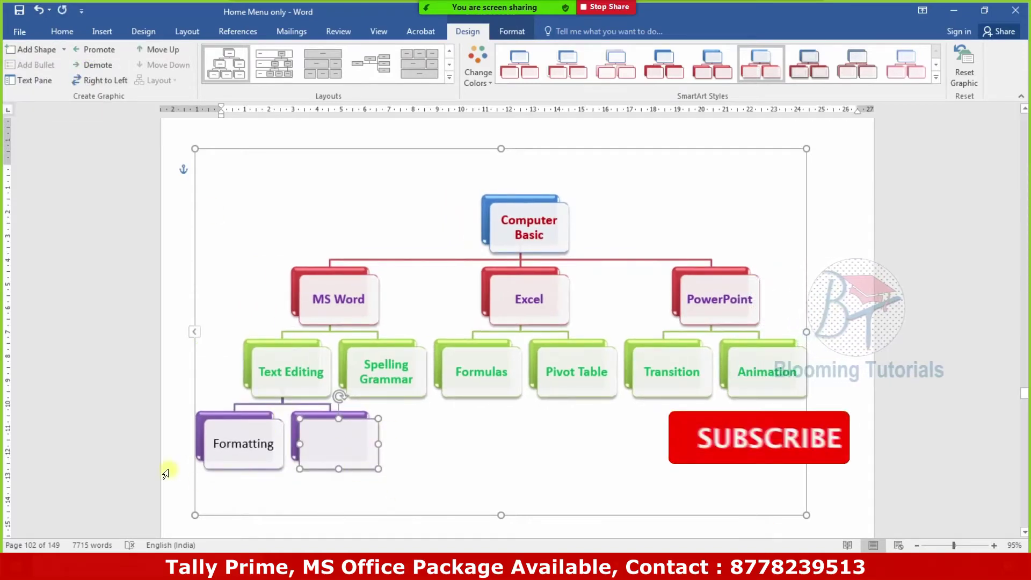
click(64, 50)
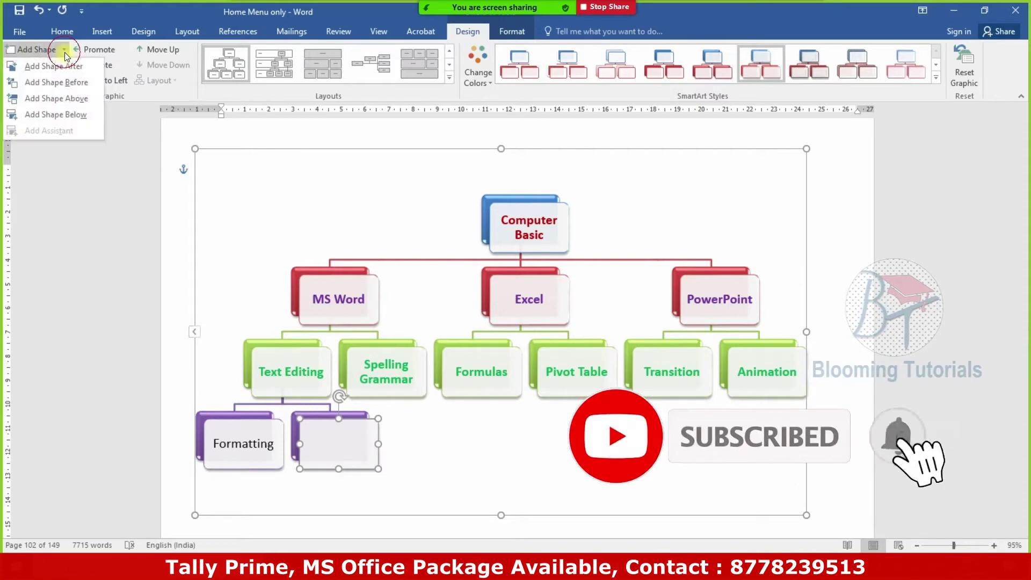
click(59, 81)
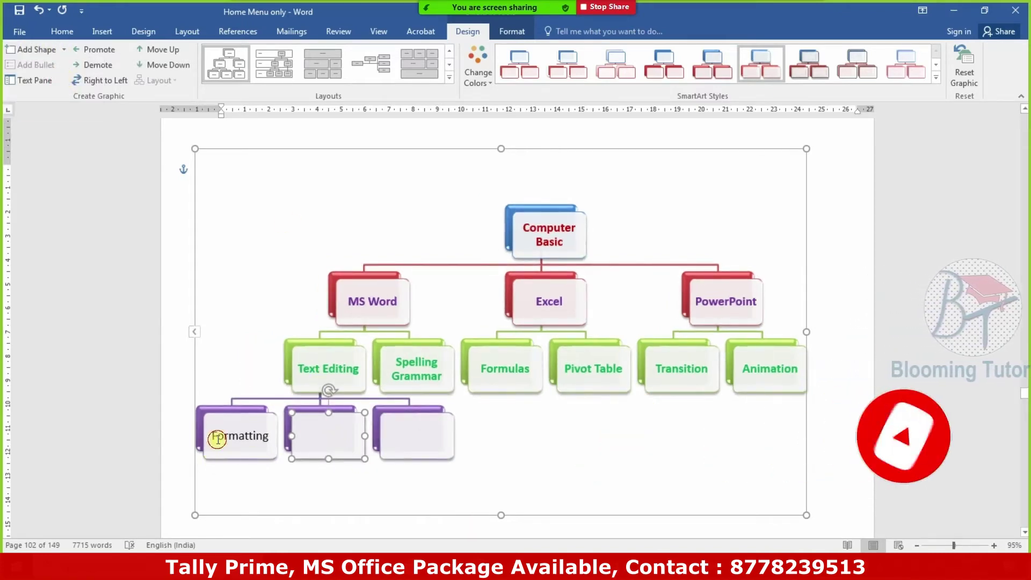
text(Text Color)
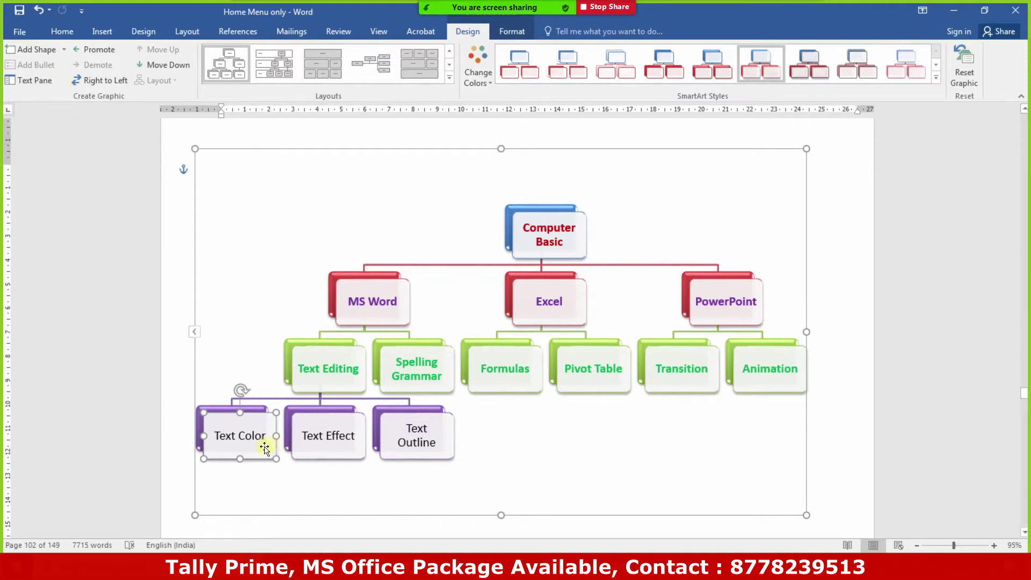
key(Delete)
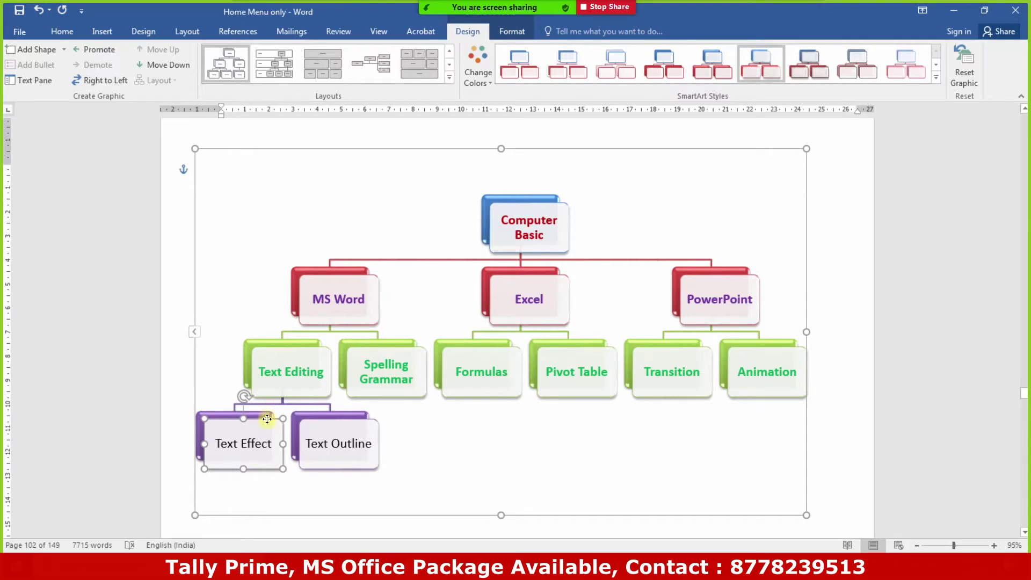
key(Delete)
key(Delete)
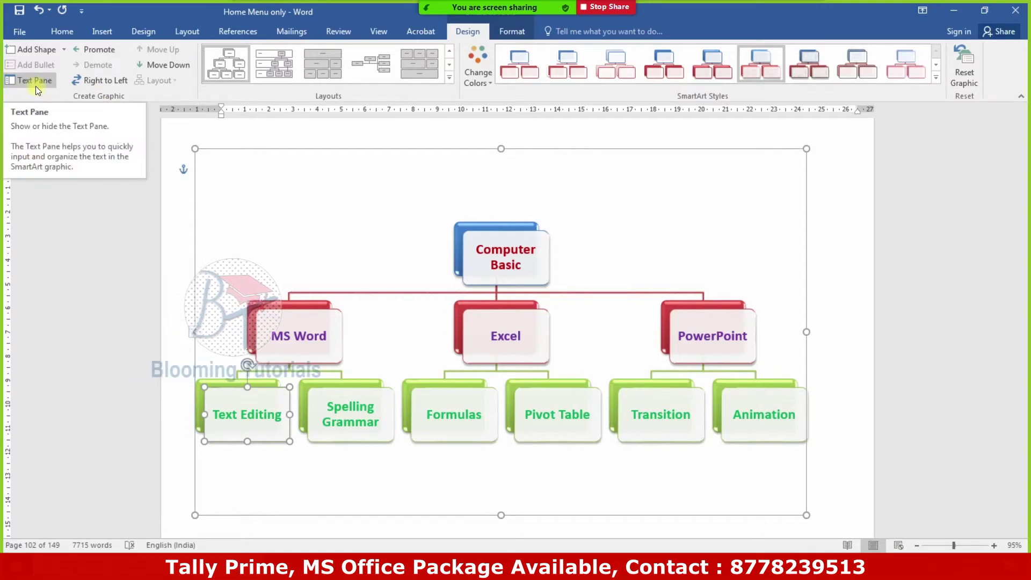
Open the diagram's Text Pane and step through each entry from Text Editing to Animation
click(503, 255)
click(512, 333)
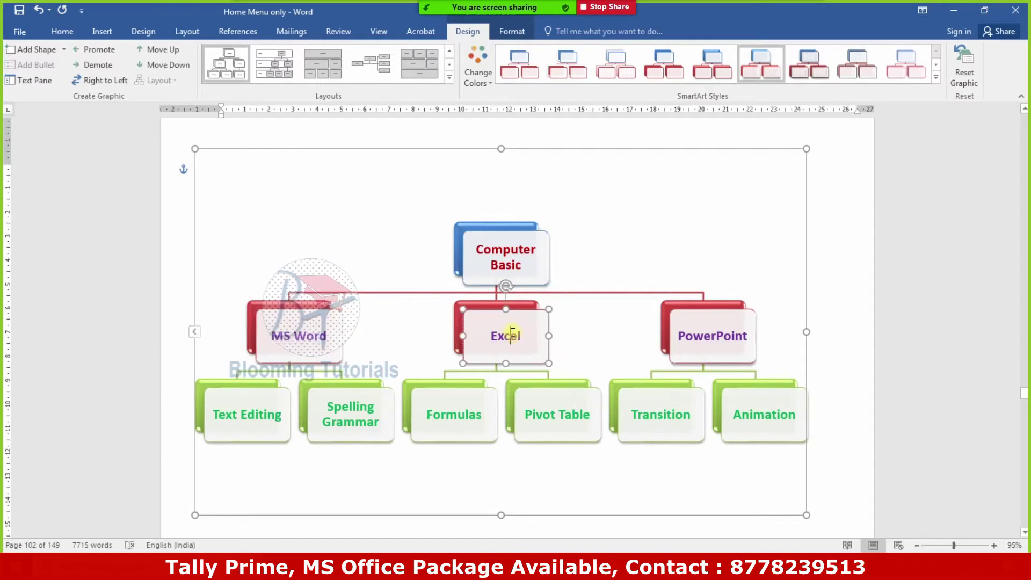
click(43, 83)
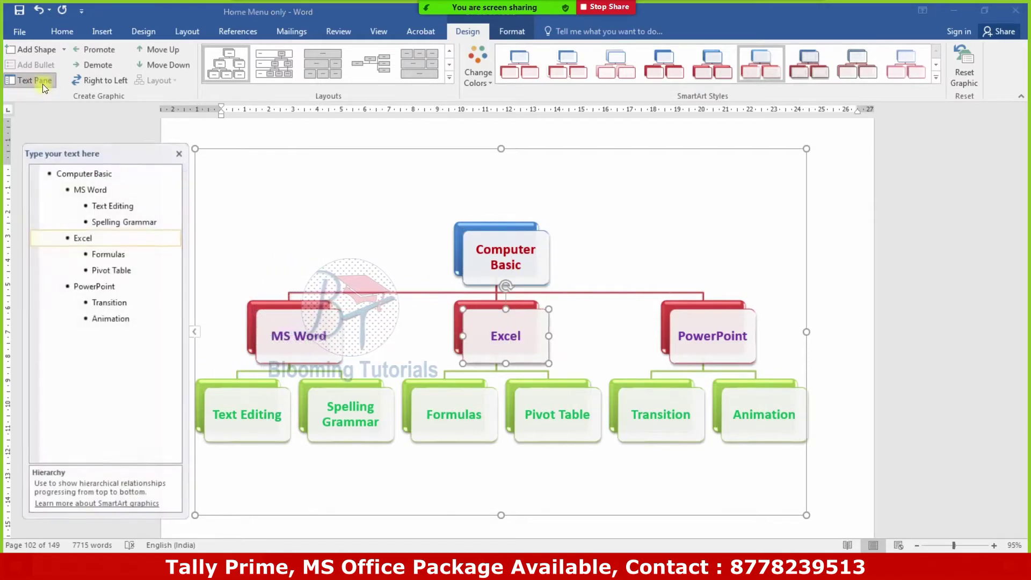
click(81, 174)
click(117, 206)
click(124, 222)
click(84, 238)
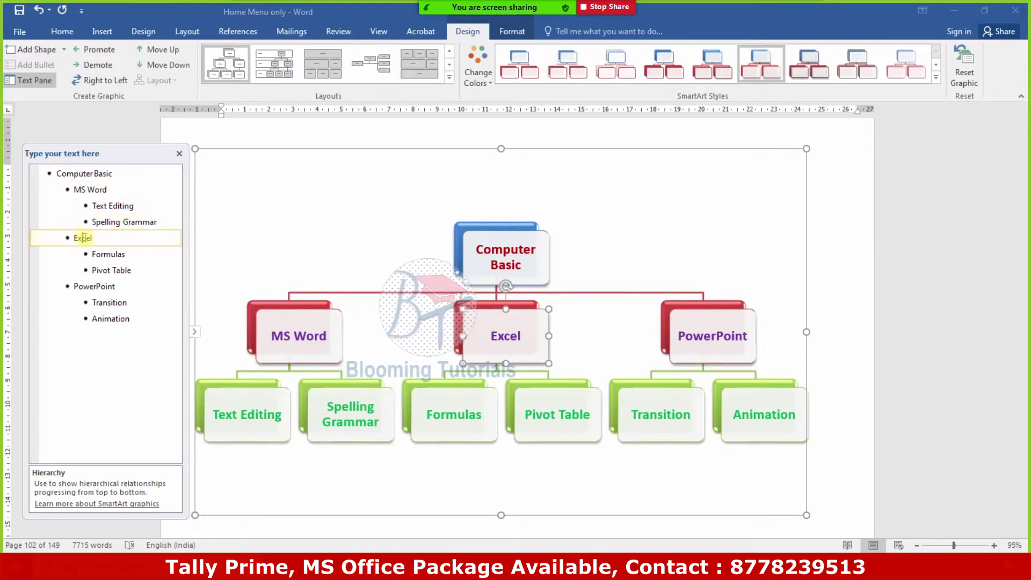
click(105, 254)
click(109, 270)
click(102, 286)
click(107, 302)
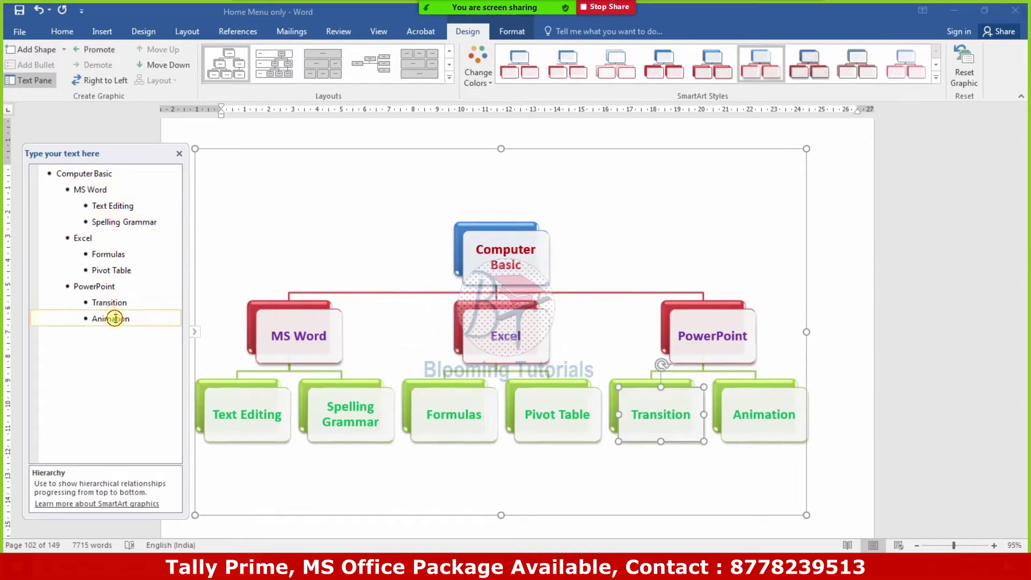
click(114, 318)
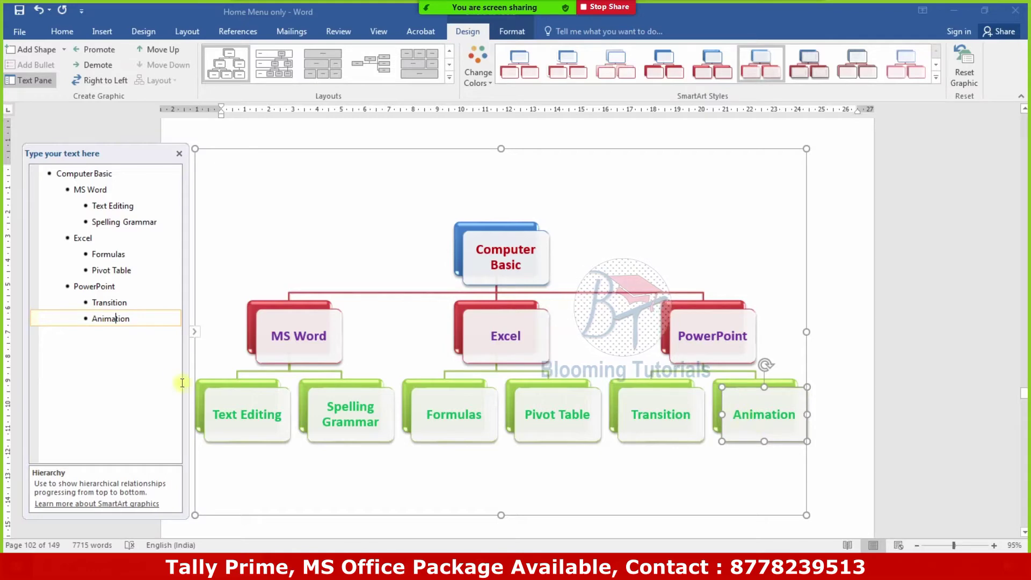
Append '/time Speed' to Animation and ' / Effect' to Transition, then close the Text Pane
click(140, 321)
text(/)
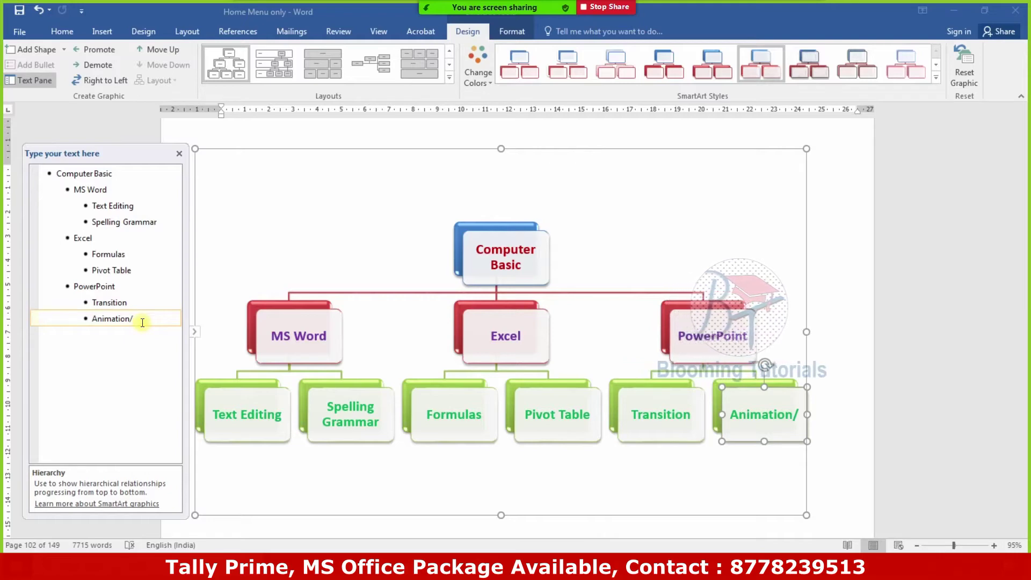
text( time Speed)
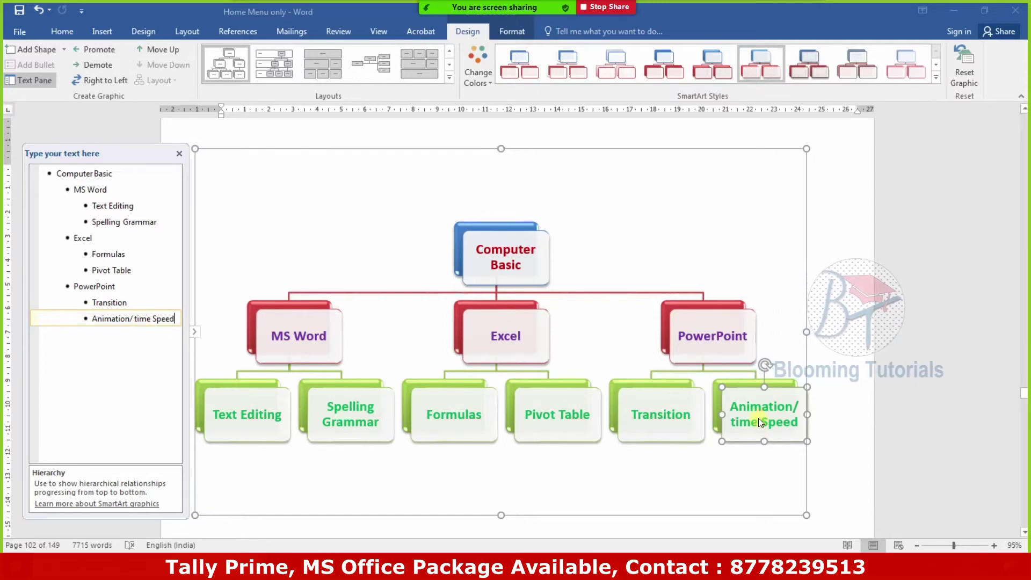
click(103, 304)
click(131, 303)
text(/)
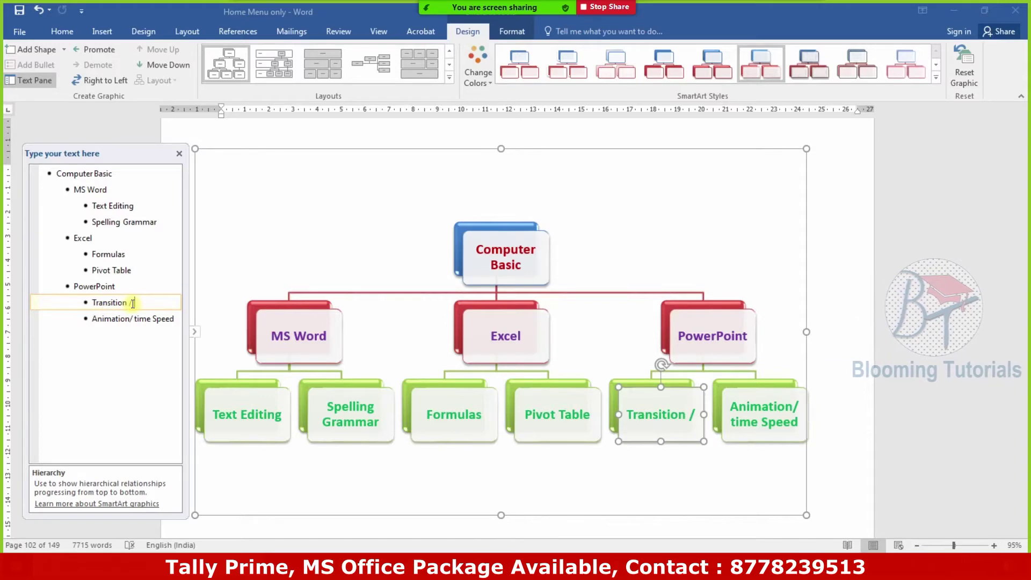
text( Effect)
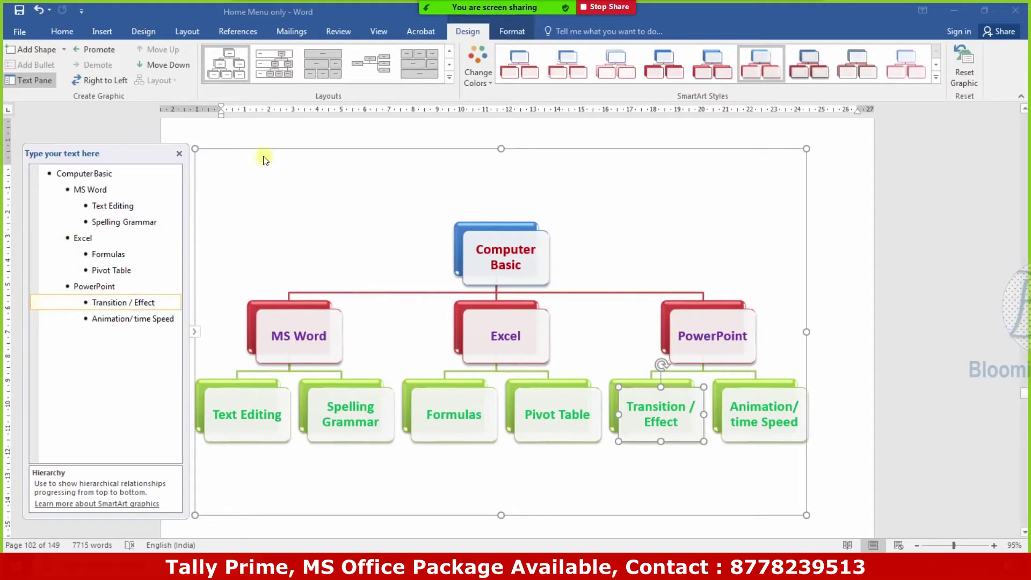
click(180, 155)
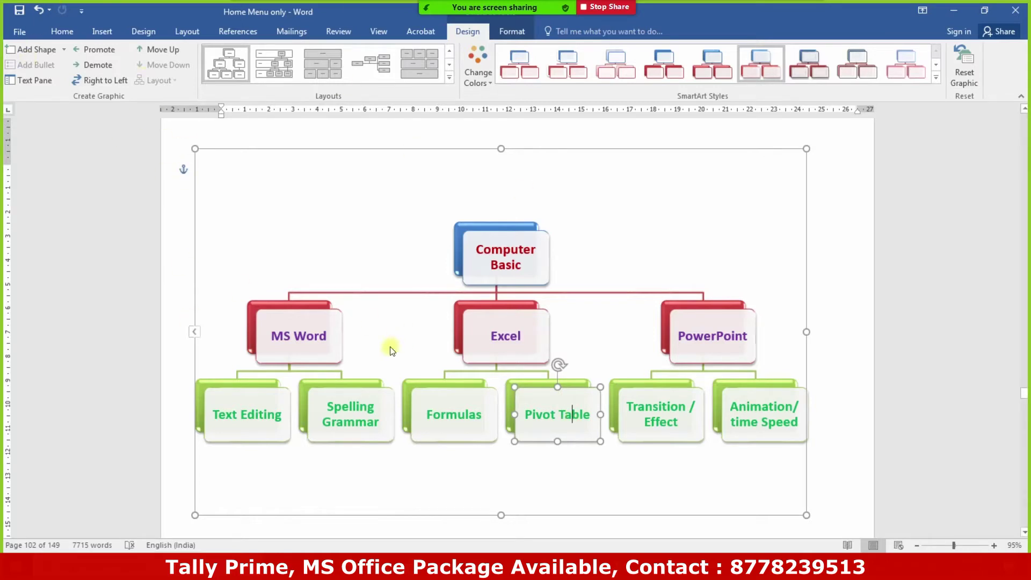
Try reordering the branches, undo, and return MS Word to the left end
click(172, 50)
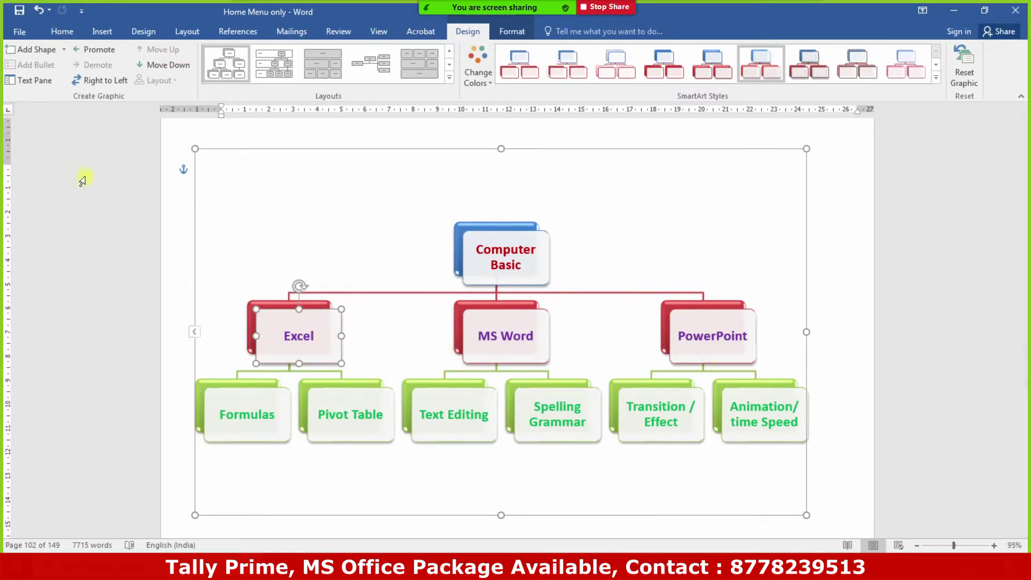
key(ctrl+z)
key(ctrl+z)
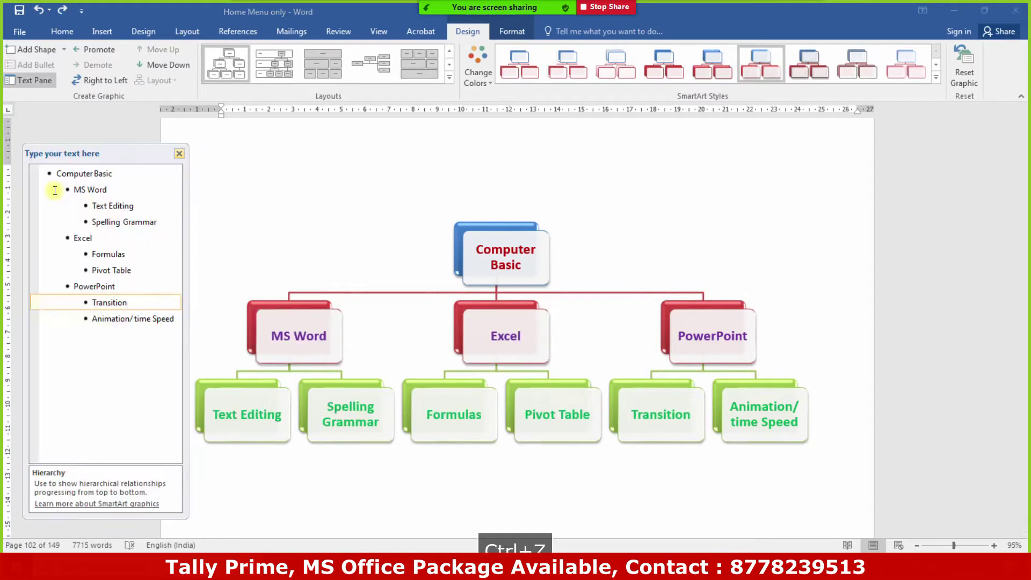
click(177, 158)
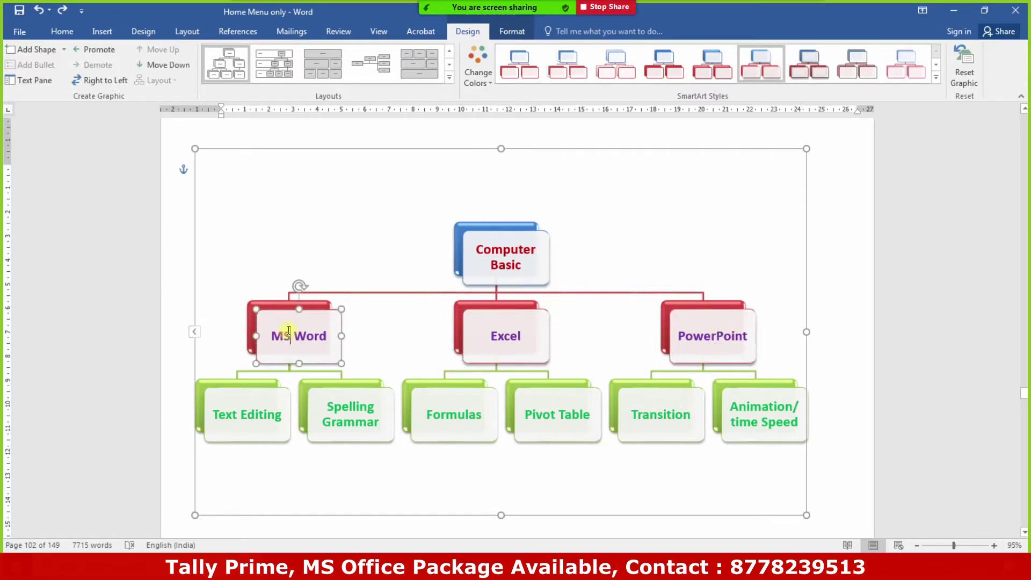
click(167, 66)
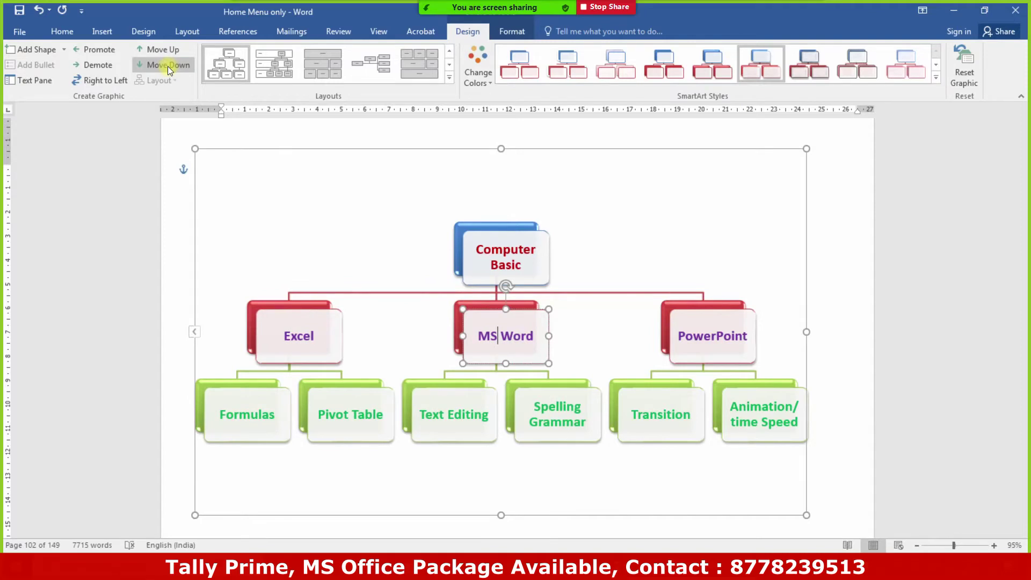
click(167, 66)
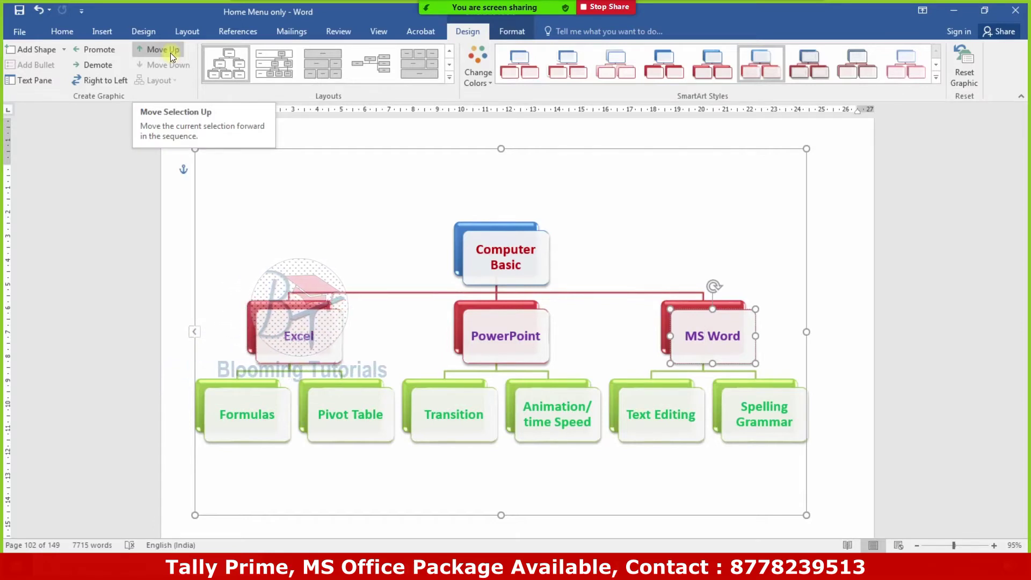
click(169, 52)
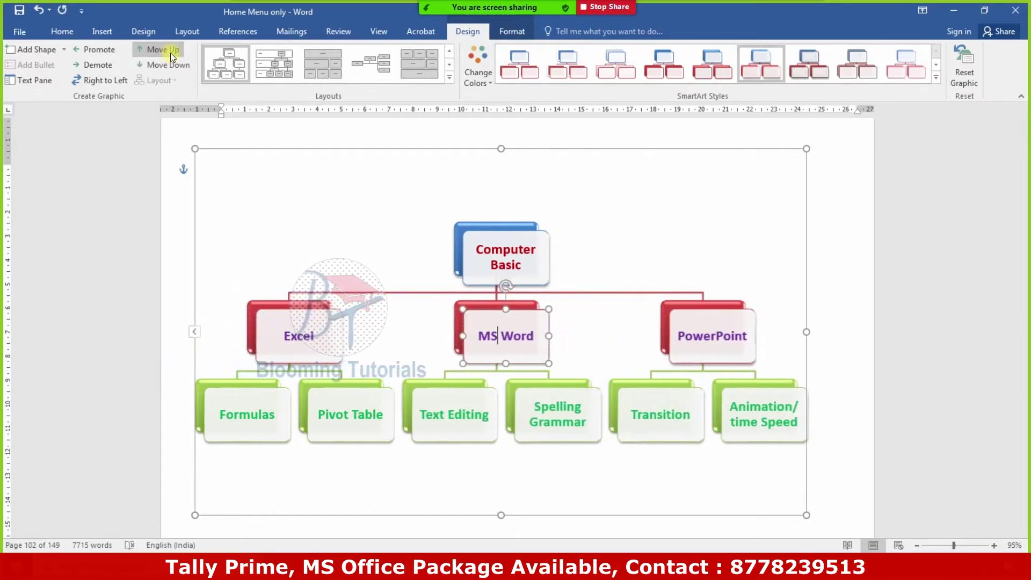
click(170, 53)
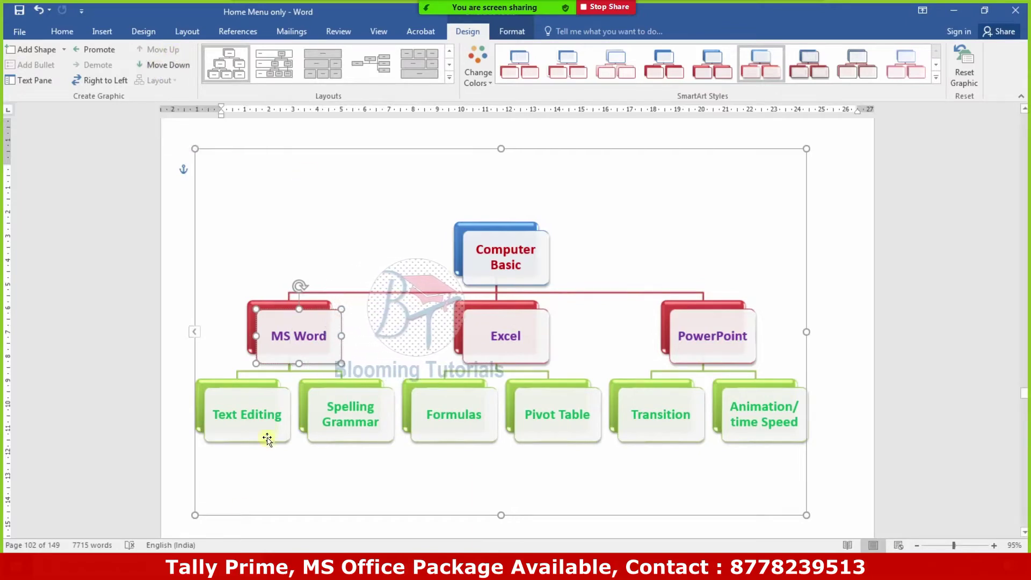
Move Text Editing after Spelling Grammar under MS Word
click(267, 430)
click(172, 68)
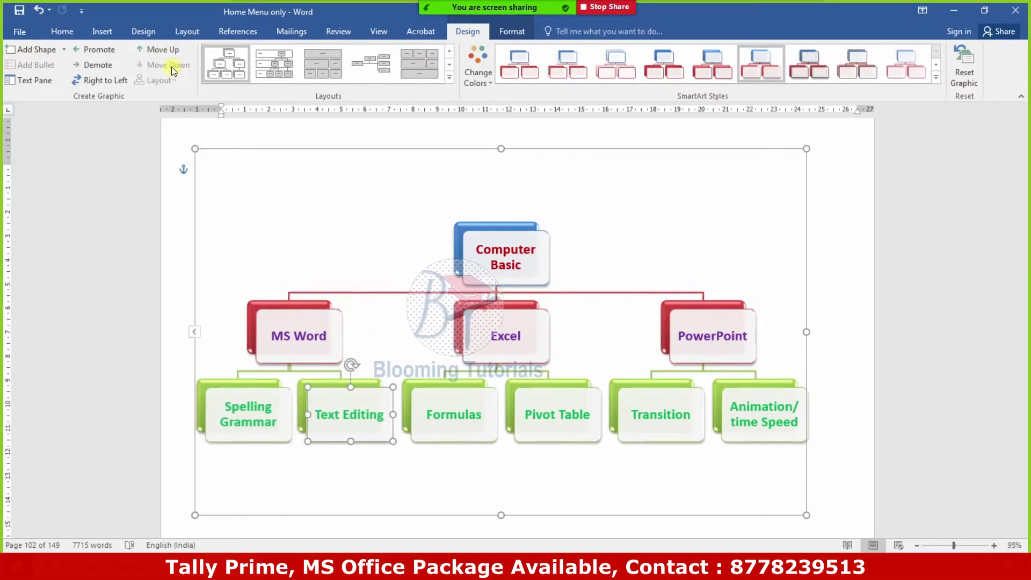
click(155, 50)
click(170, 65)
Browse the Layout and Design tabs, then select MS Word and mirror the diagram right to left
click(168, 36)
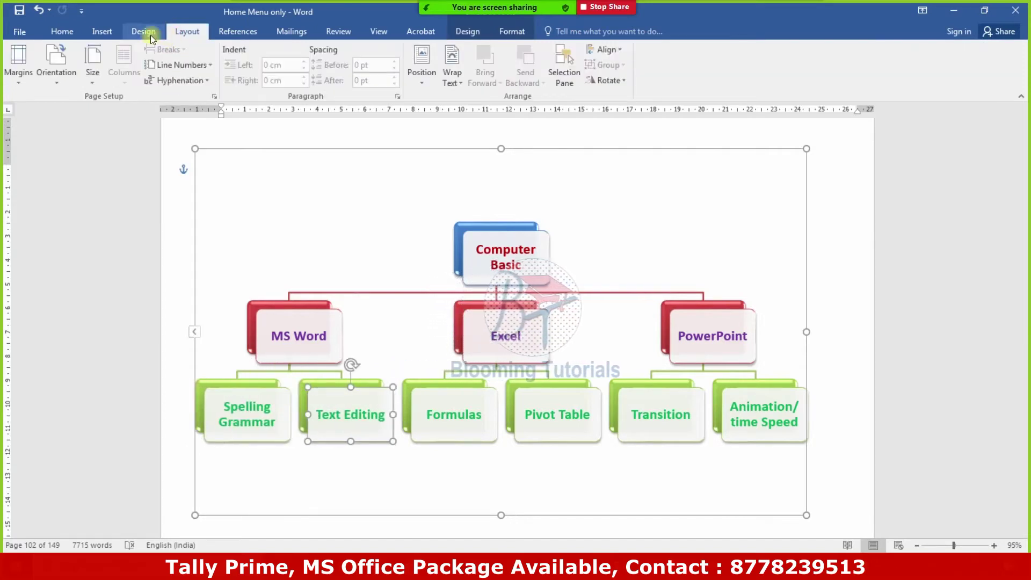
click(150, 33)
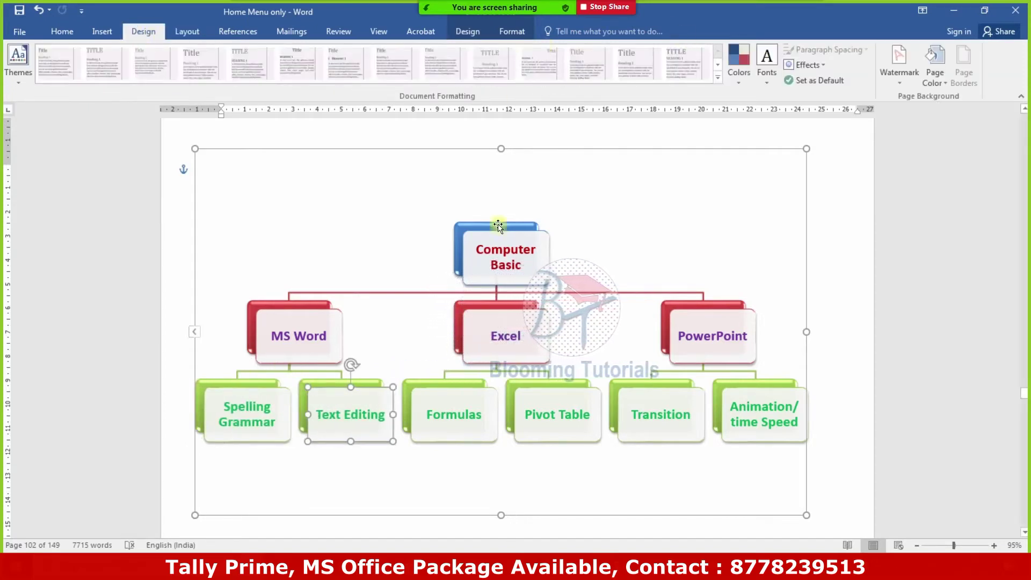
click(467, 32)
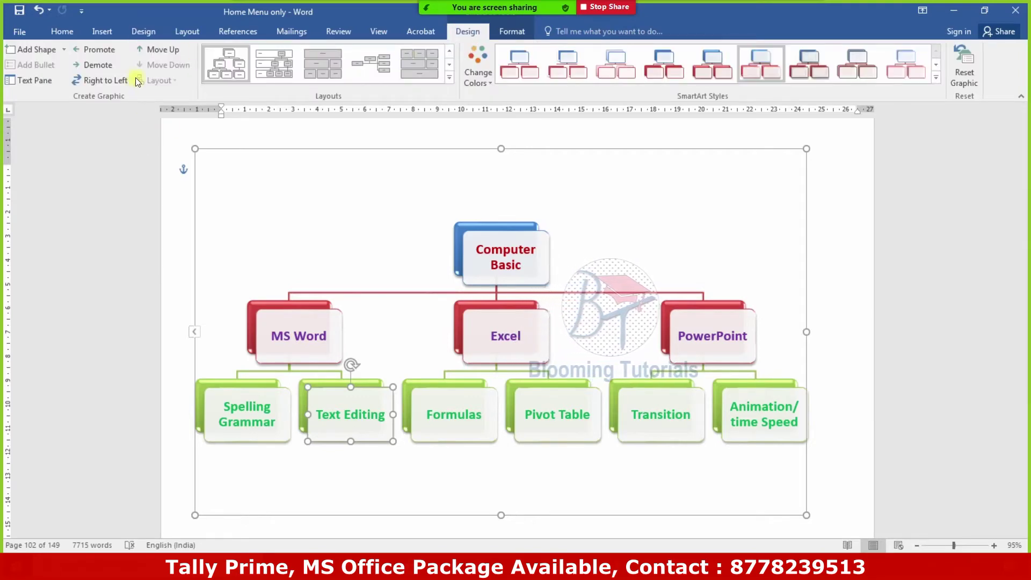
click(301, 349)
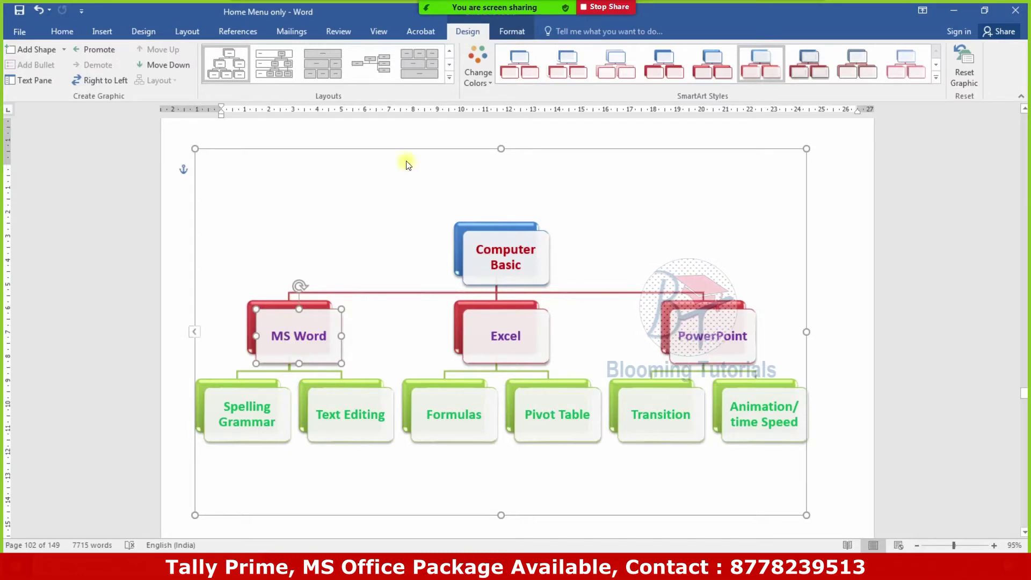
click(109, 82)
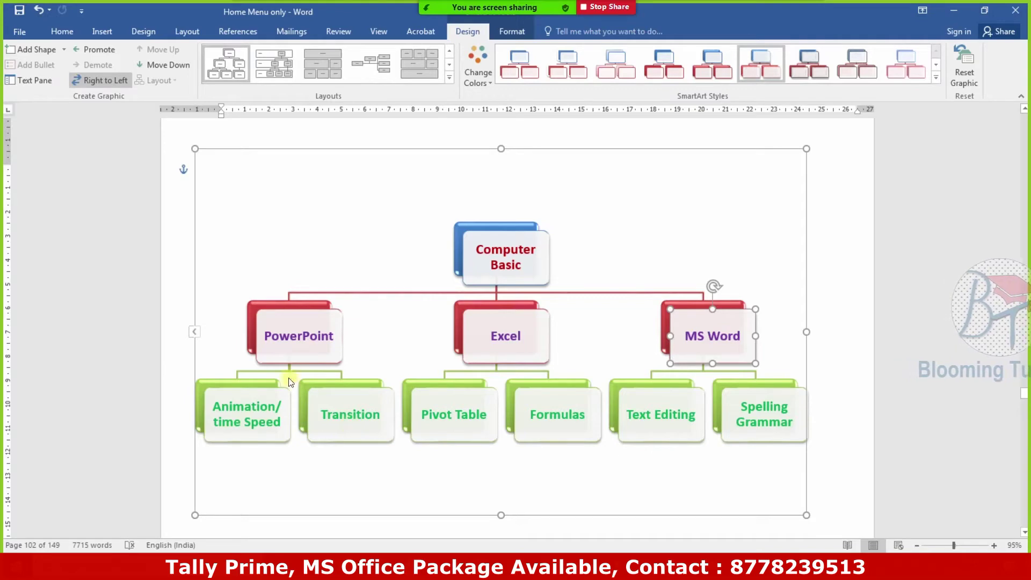
Toggle Right to Left until MS Word sits right, then promote Excel to Computer Basic's level
click(109, 83)
click(109, 84)
click(109, 84)
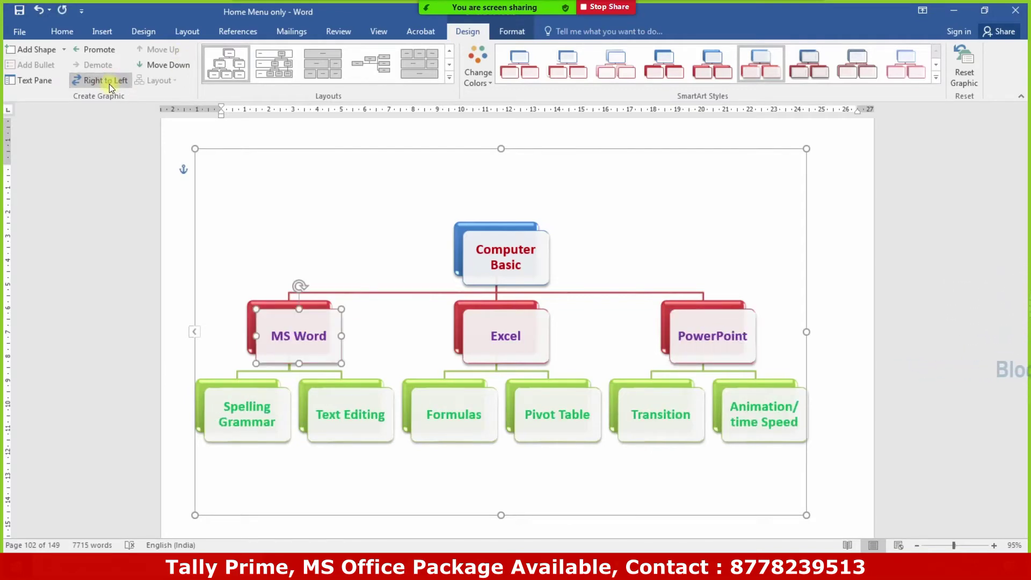
click(109, 83)
click(108, 84)
click(108, 84)
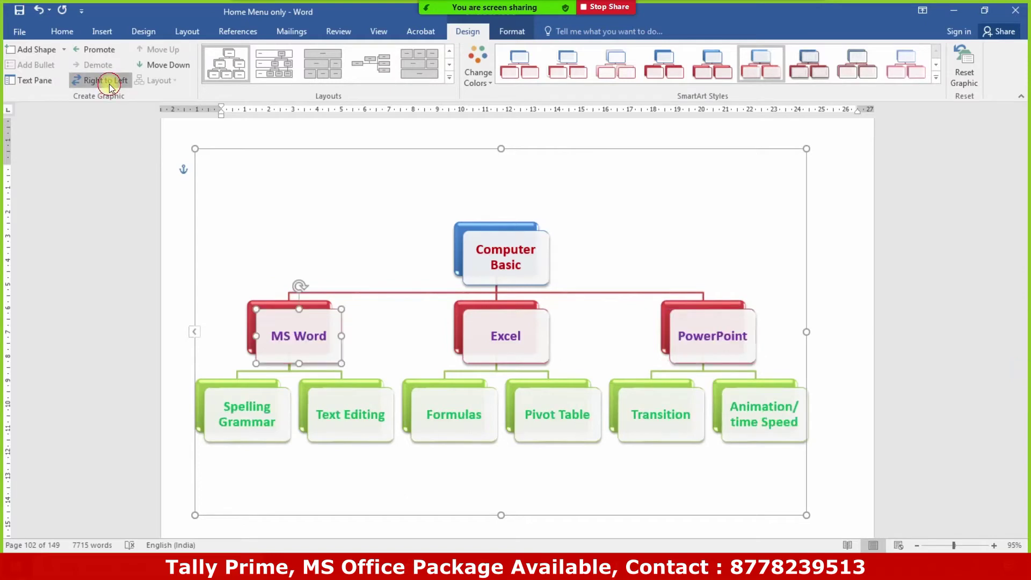
click(108, 83)
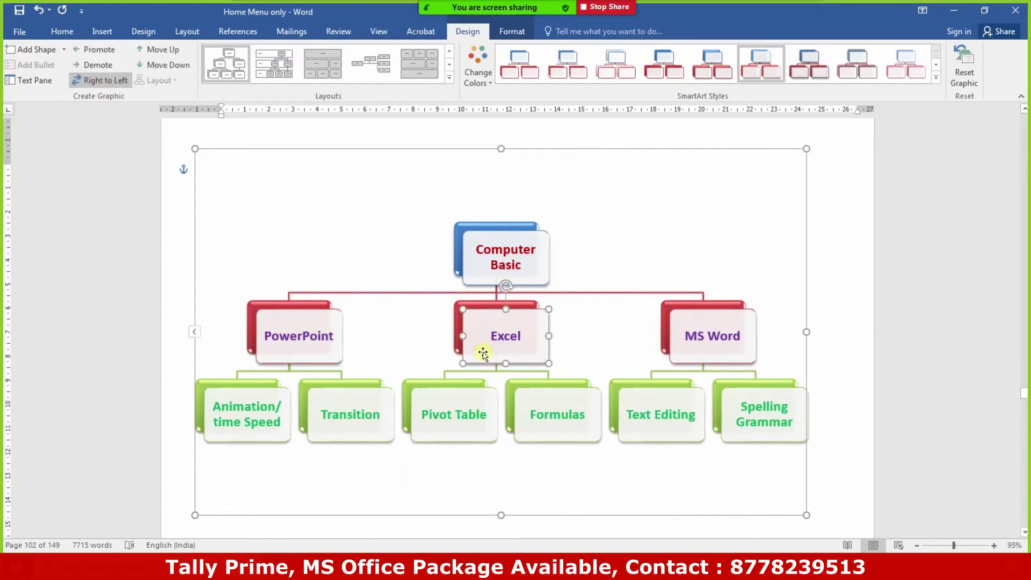
click(93, 50)
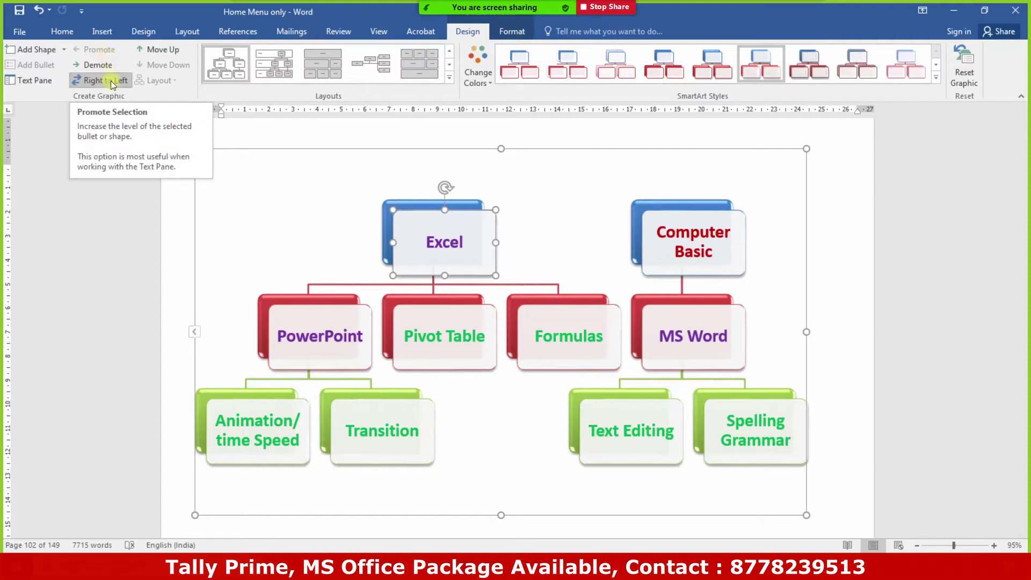
click(101, 65)
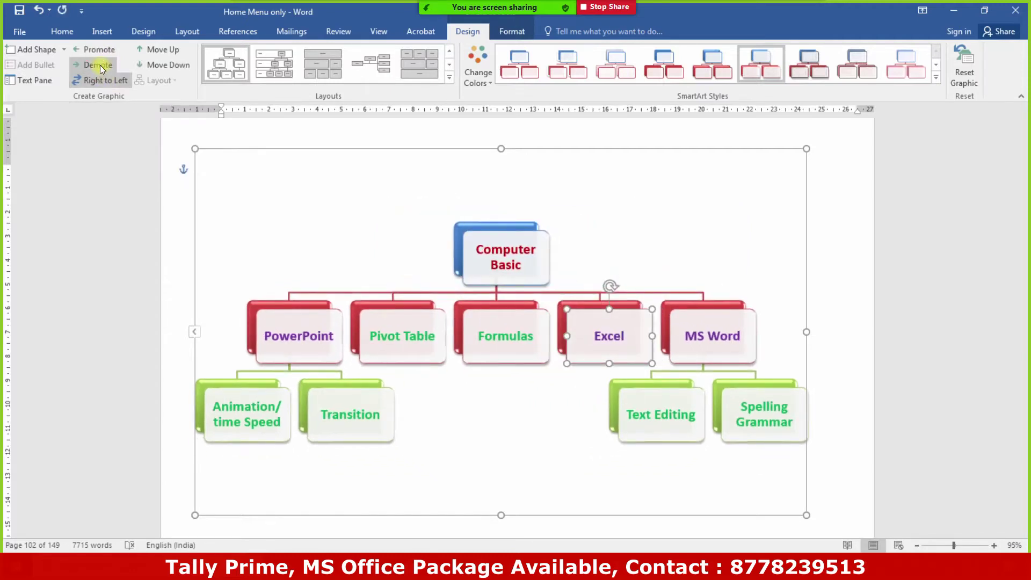
click(100, 66)
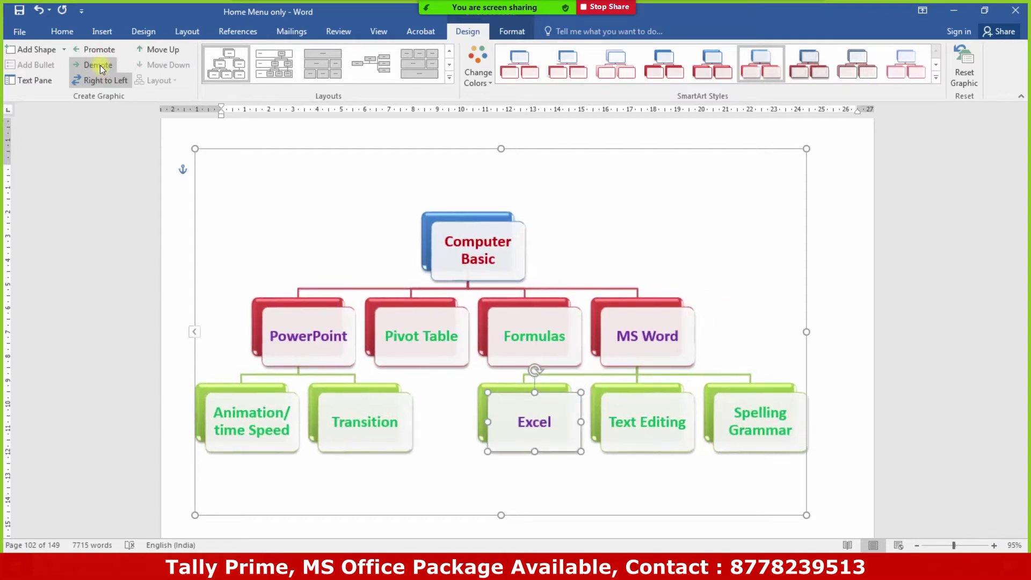
click(100, 65)
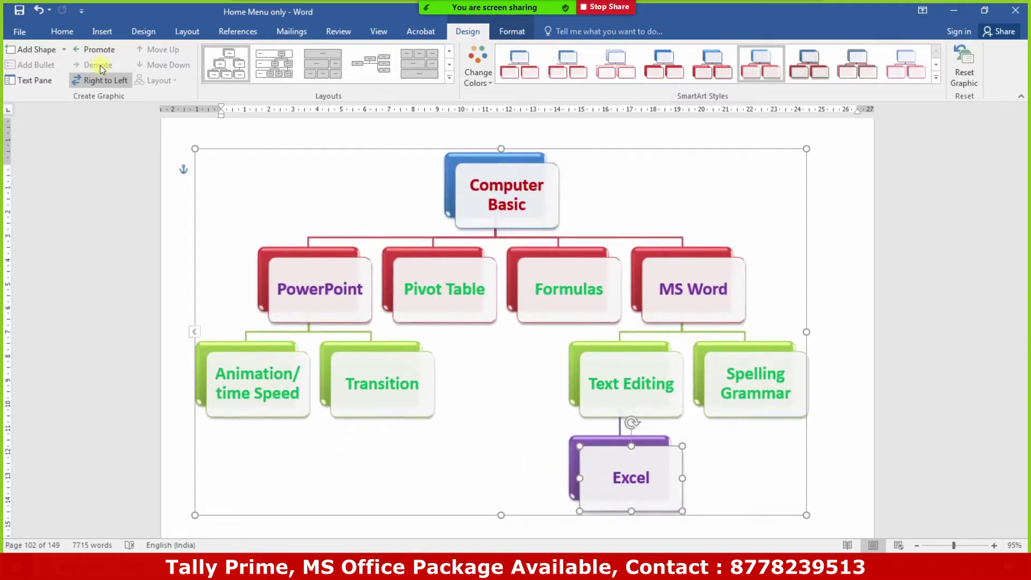
click(102, 49)
click(102, 48)
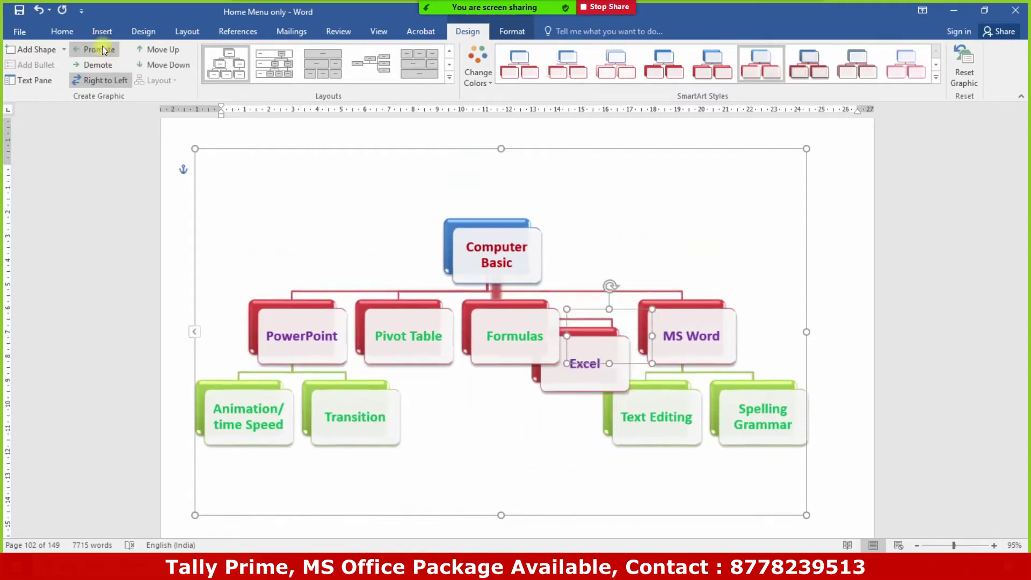
click(102, 49)
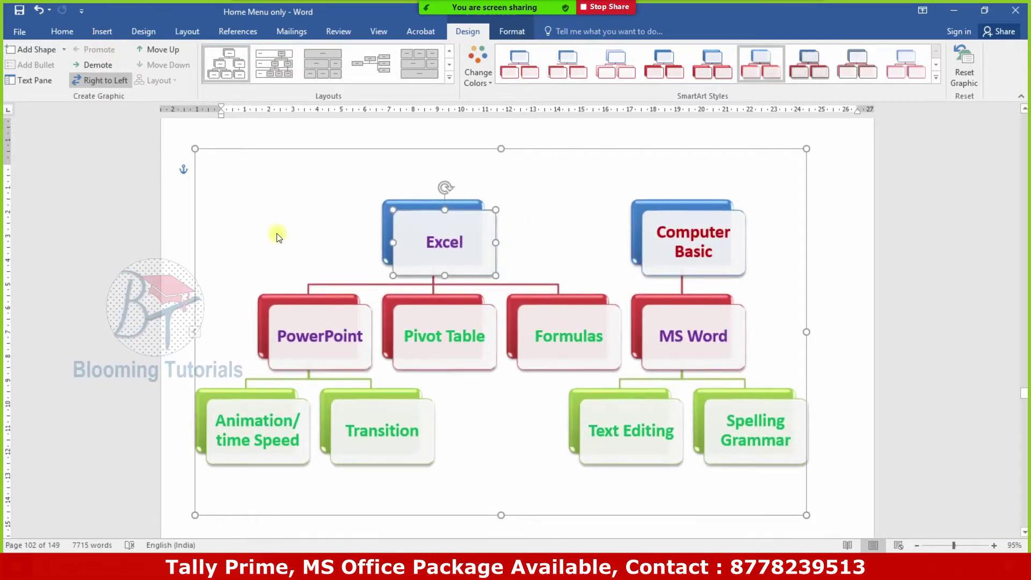
key(ctrl+z)
key(ctrl+z)
key(ctrl+z)
key(ctrl+z)
key(ctrl+z)
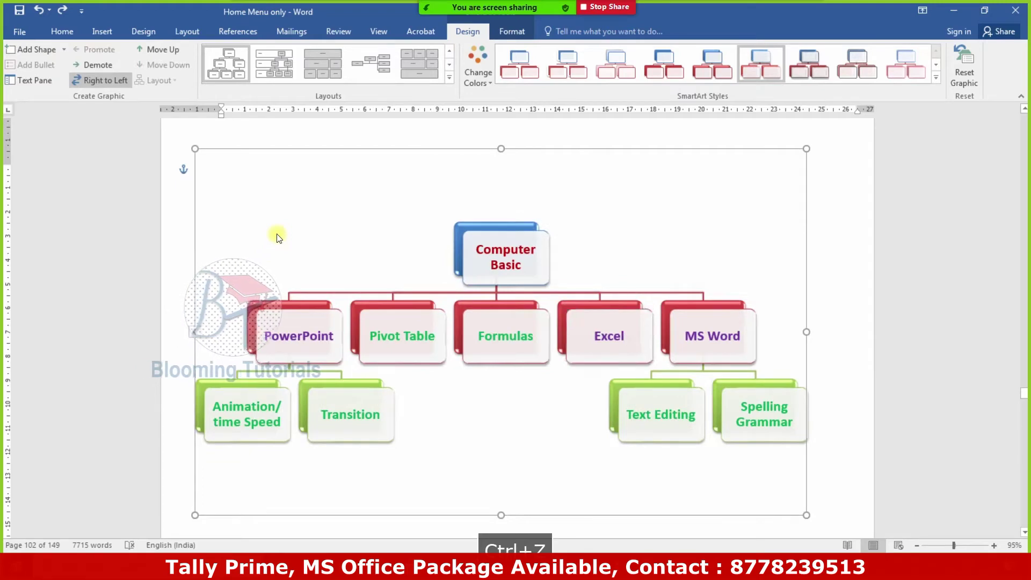
key(ctrl+z)
key(ctrl+z)
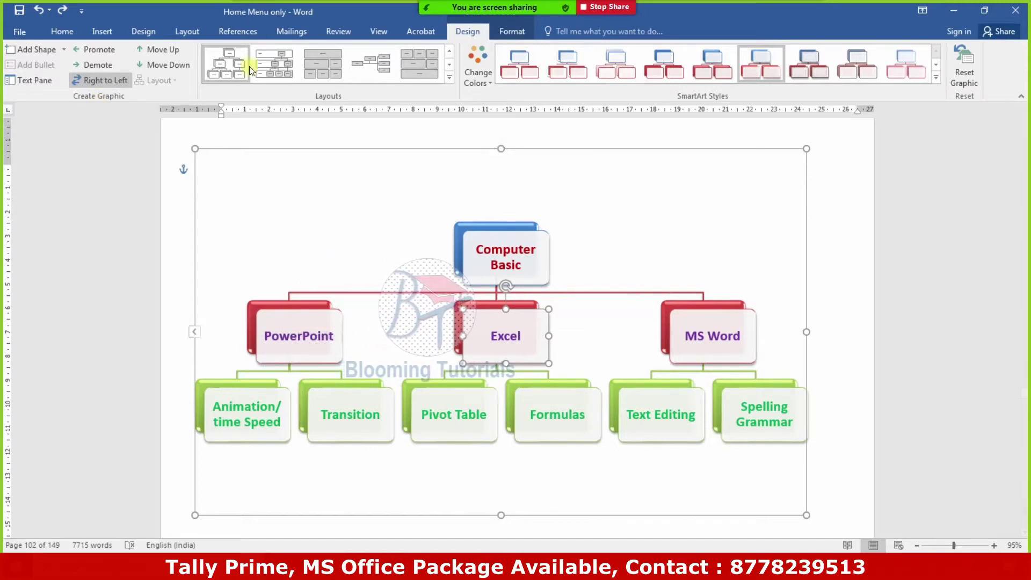
click(382, 149)
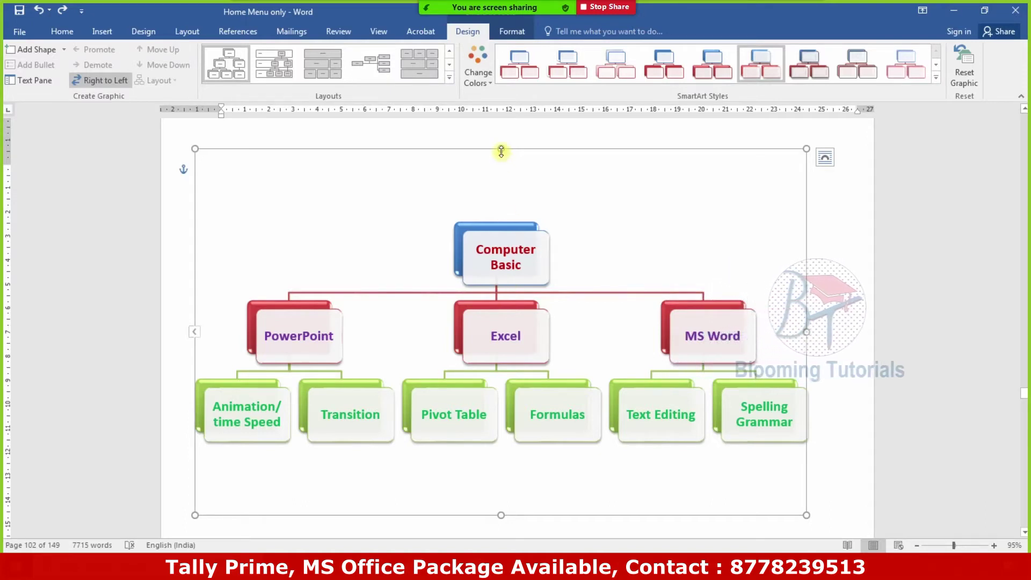
click(448, 75)
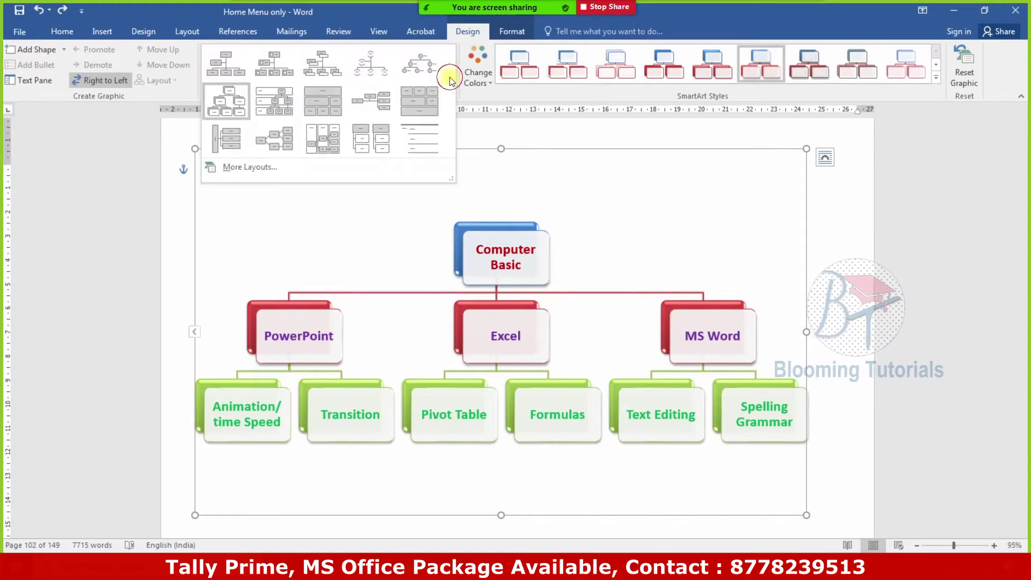
Try hierarchy layouts, settle on the plain lined list layout, and scroll toward Smart Art Styles
click(277, 142)
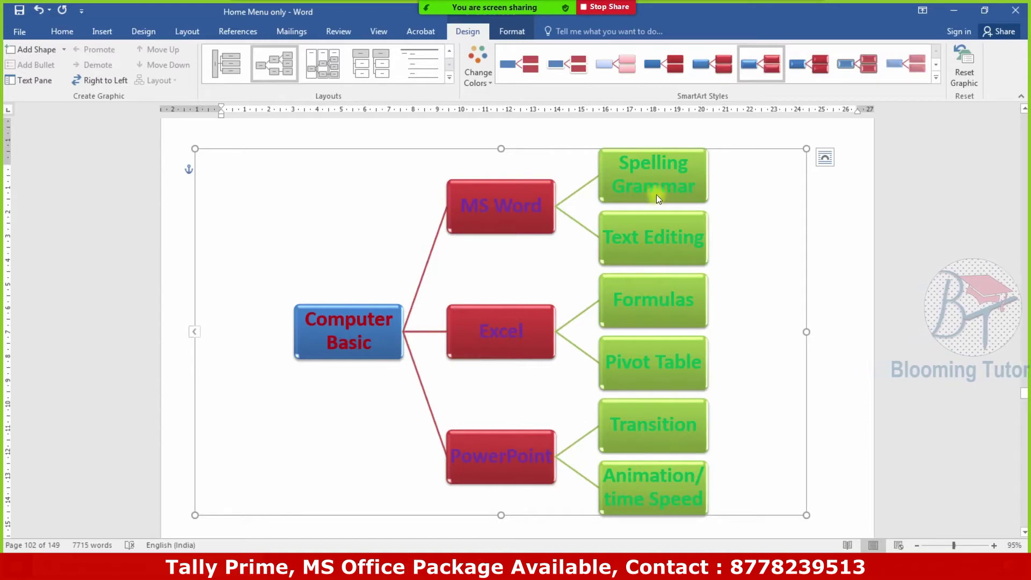
click(232, 72)
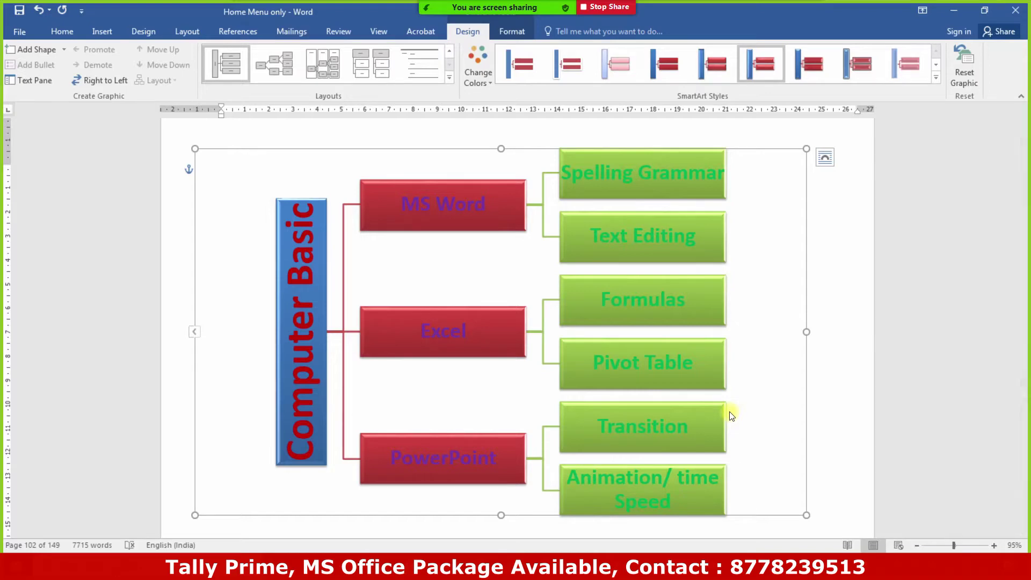
click(418, 71)
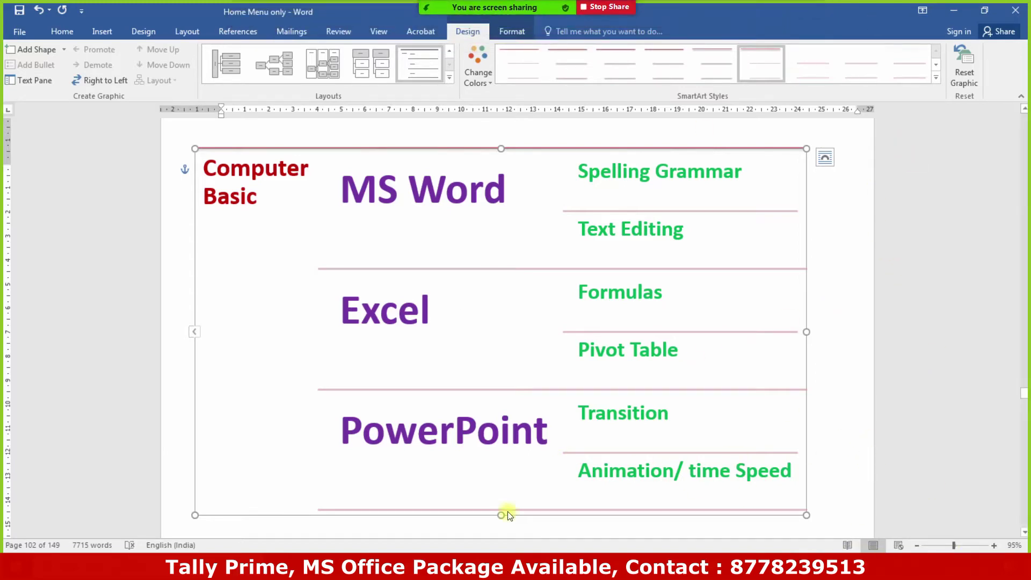
scroll(589, 491, down, 5)
scroll(589, 489, down, 3)
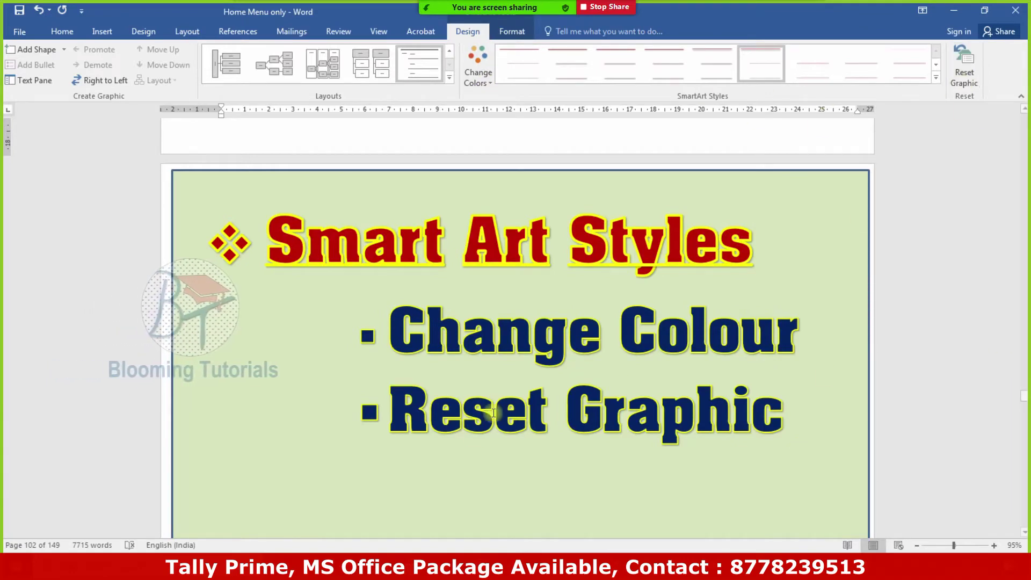
scroll(561, 485, down, 3)
Scroll to the Computer Basic org chart, select it, and open Change Colors
scroll(564, 486, down, 6)
scroll(565, 486, down, 3)
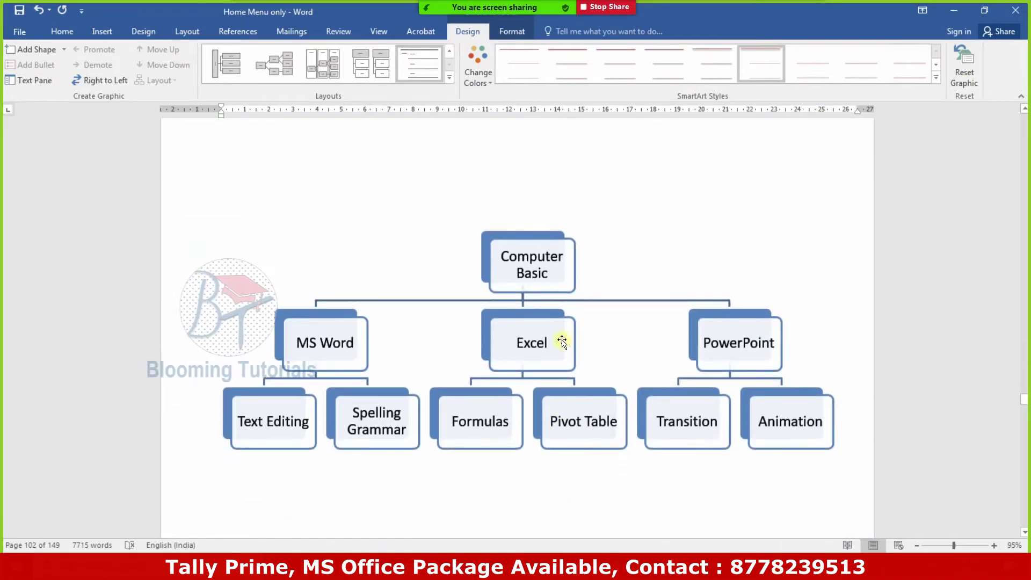
click(589, 180)
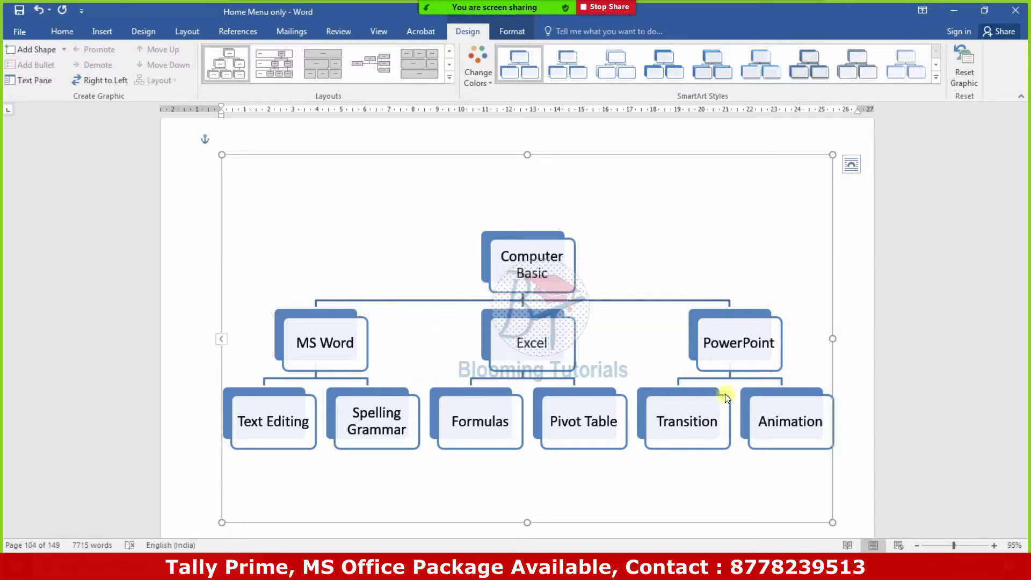
click(475, 80)
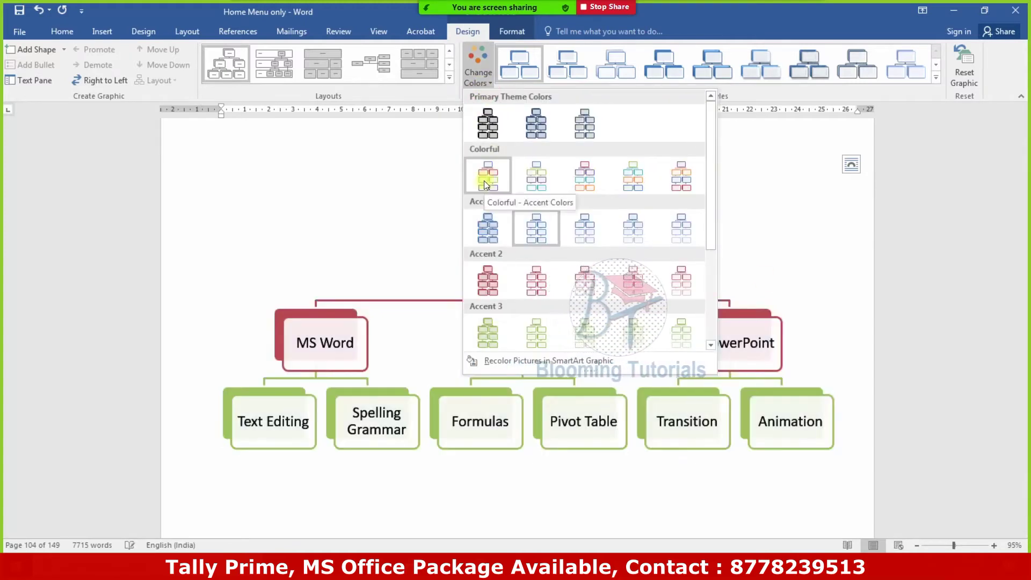
Apply the Dark 1 Outline primary theme colours to the Computer Basic chart
click(491, 134)
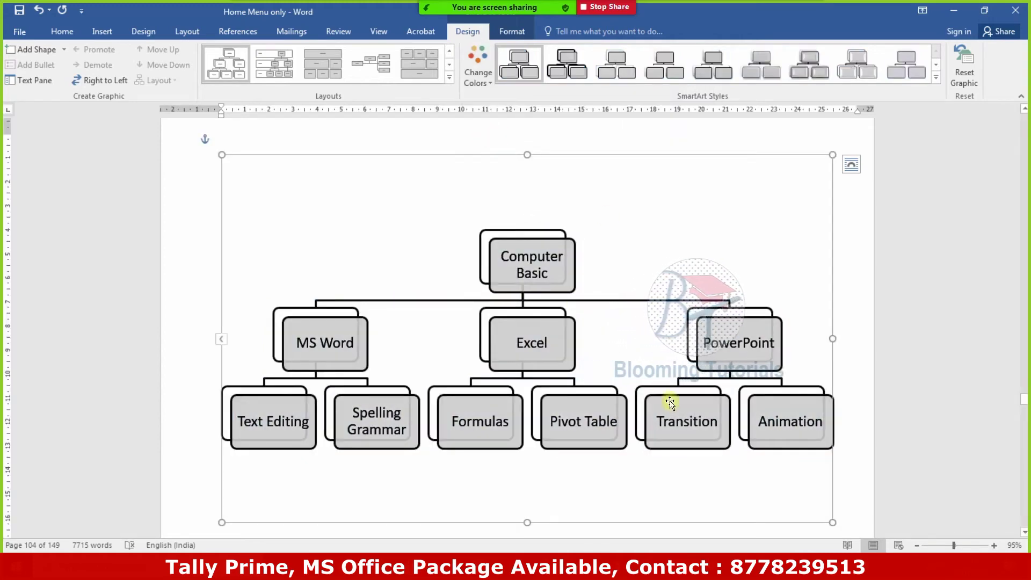
click(488, 86)
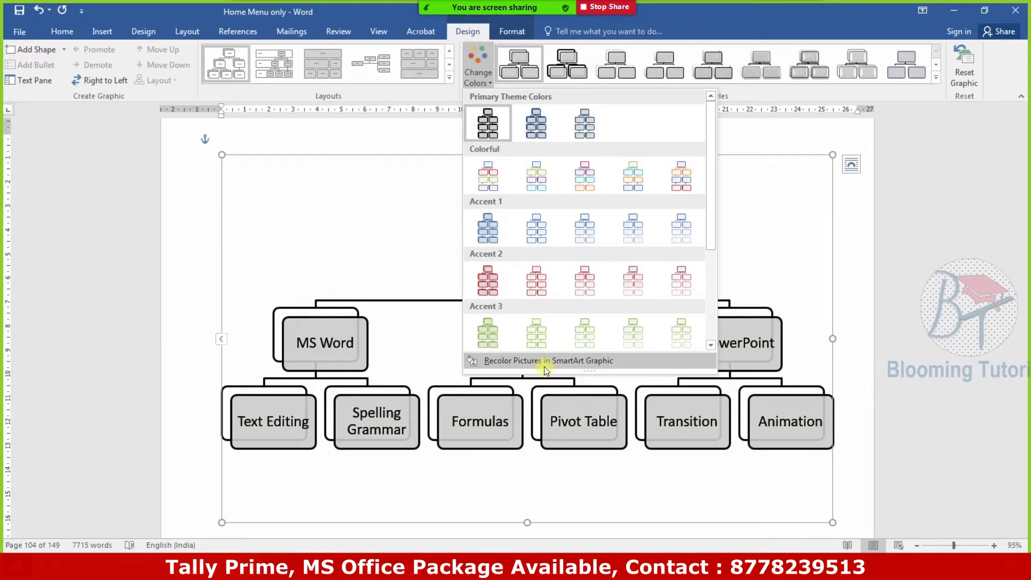
click(543, 366)
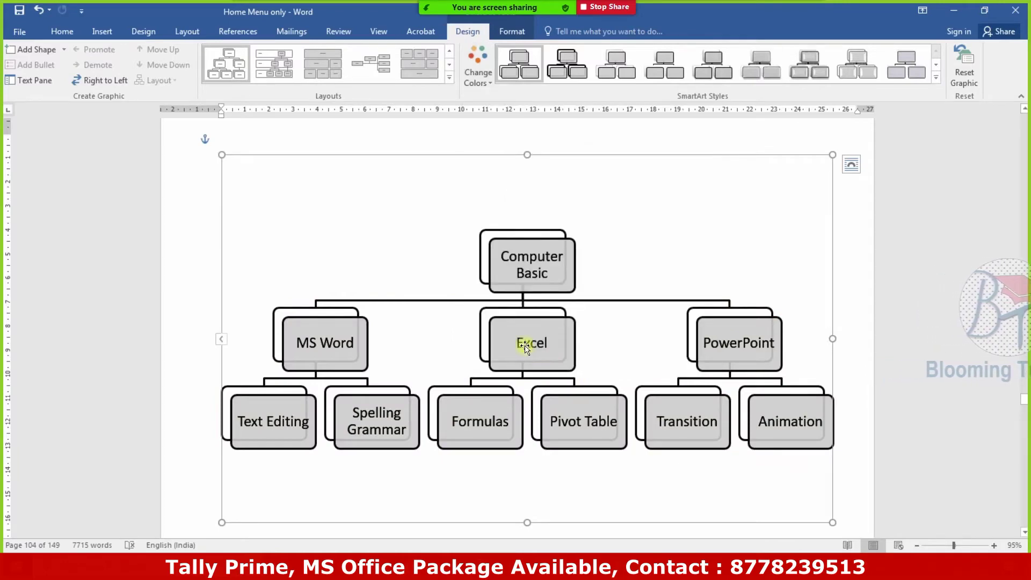
scroll(782, 295, down, 3)
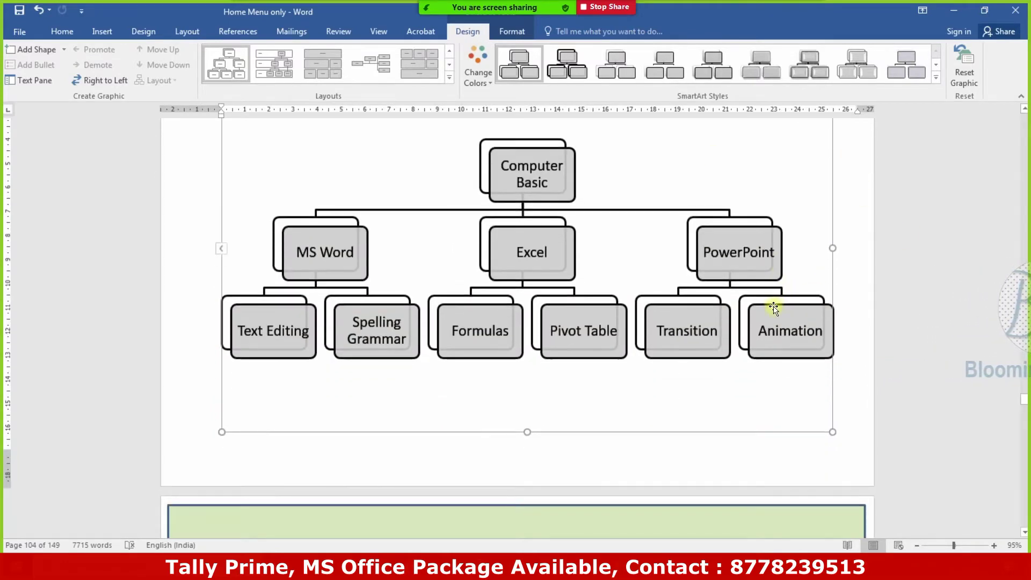
scroll(773, 308, up, 3)
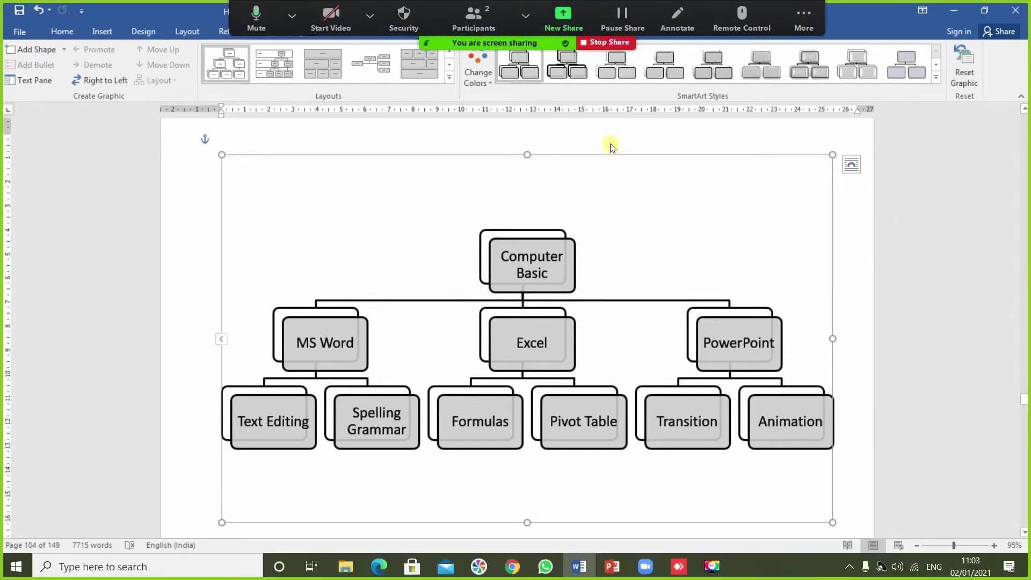
Apply the 3-D Bird's Eye Scene SmartArt style to the org chart, then reselect the chart
click(935, 79)
click(872, 21)
click(936, 82)
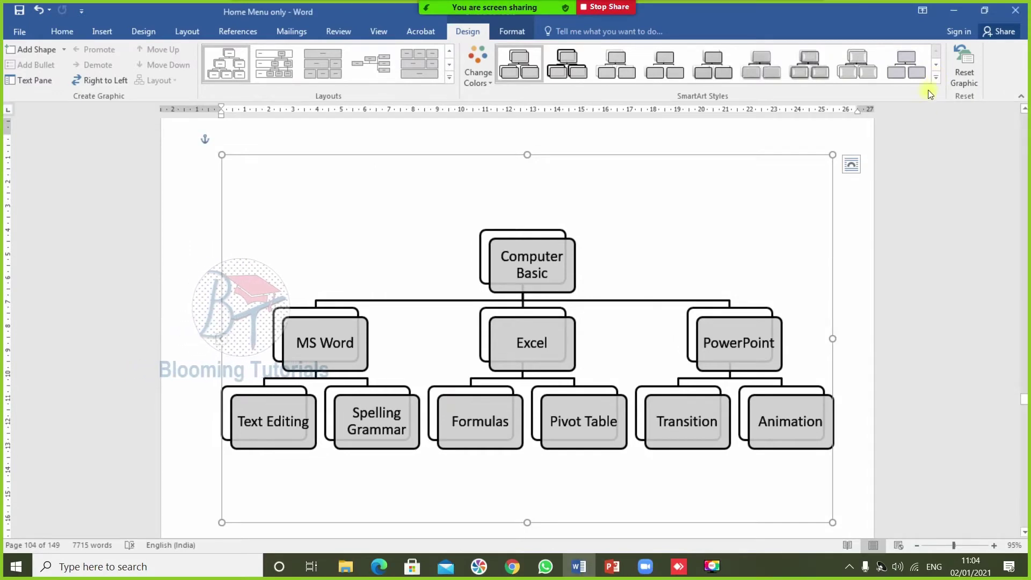
click(936, 77)
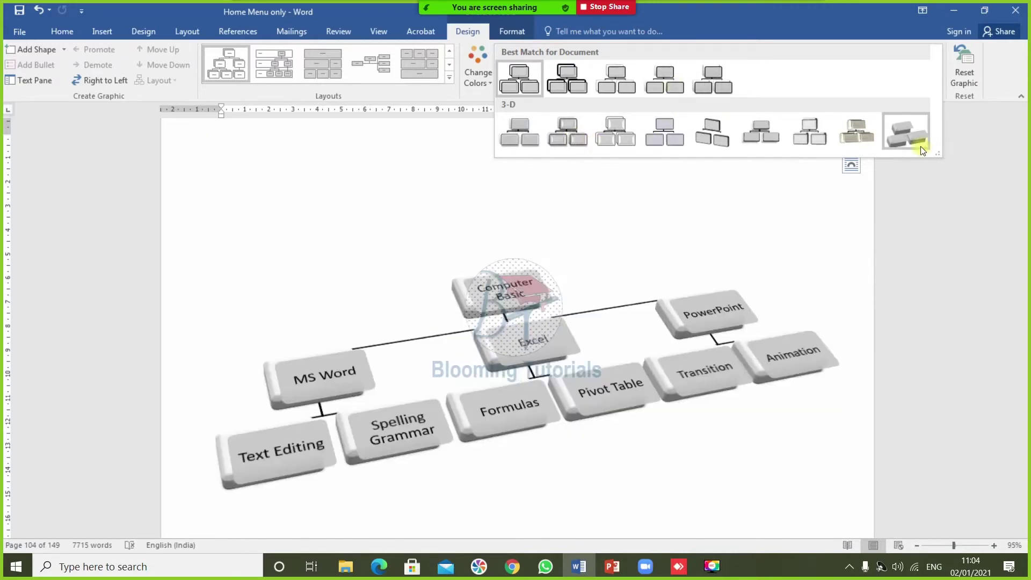
click(922, 151)
click(935, 351)
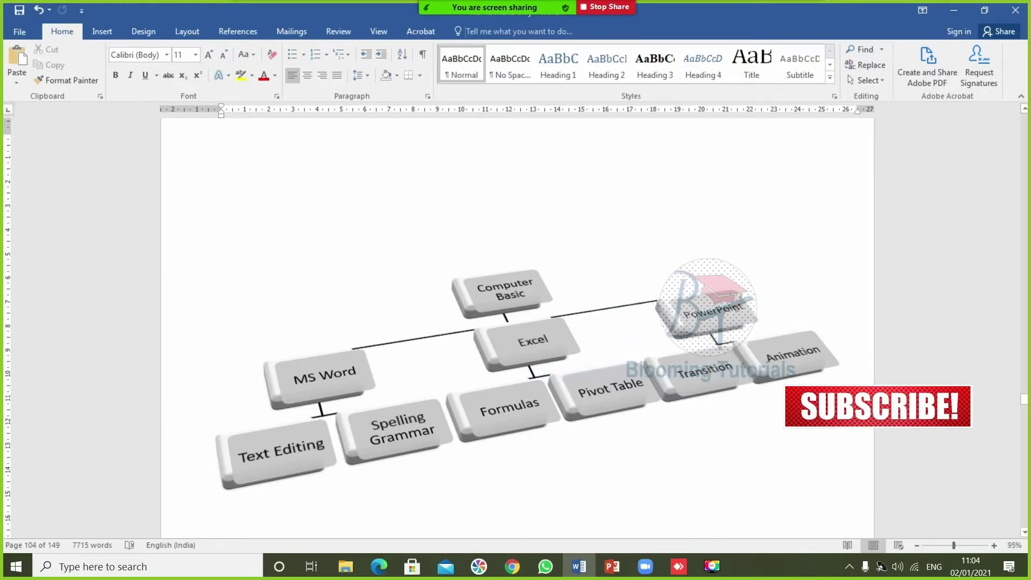
click(555, 398)
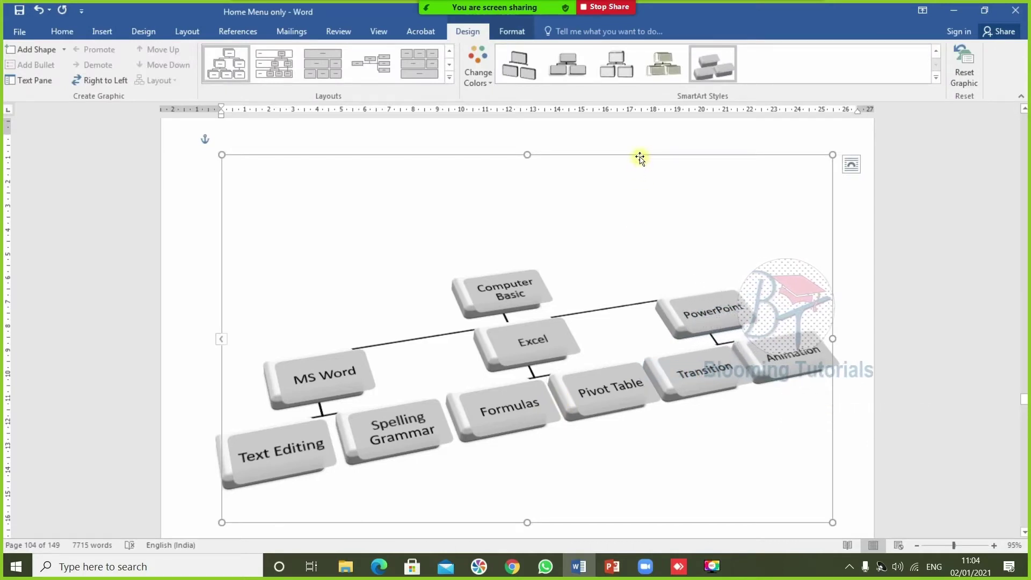
Tint the chart with the first Accent 3 green scheme, then reset it to the original blue look
click(488, 74)
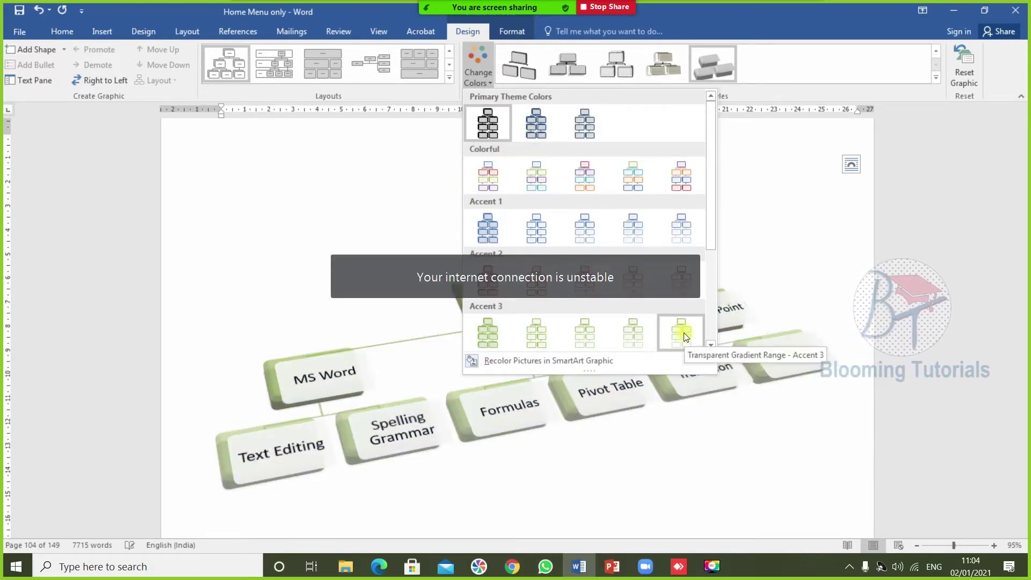
click(488, 333)
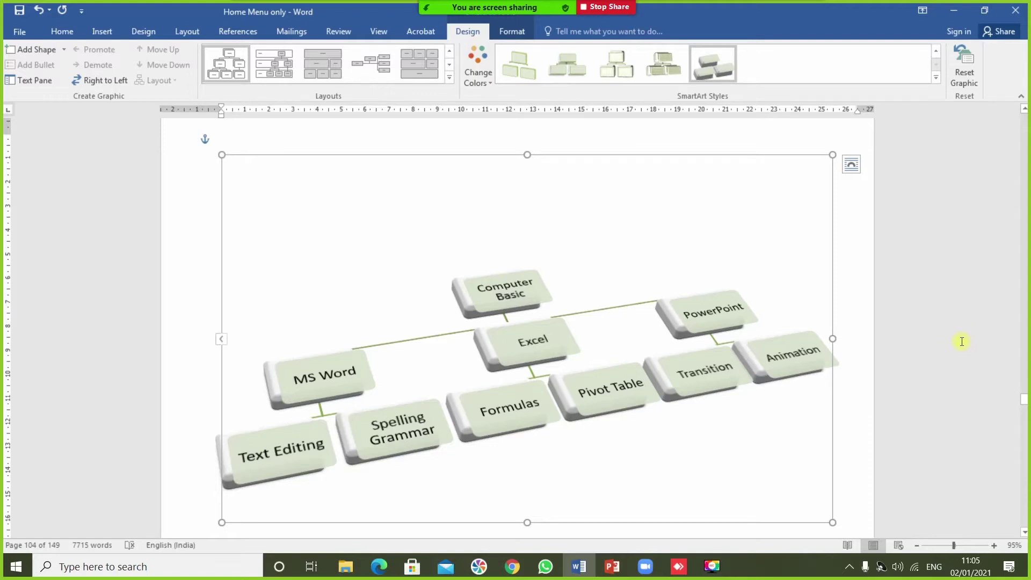
click(960, 84)
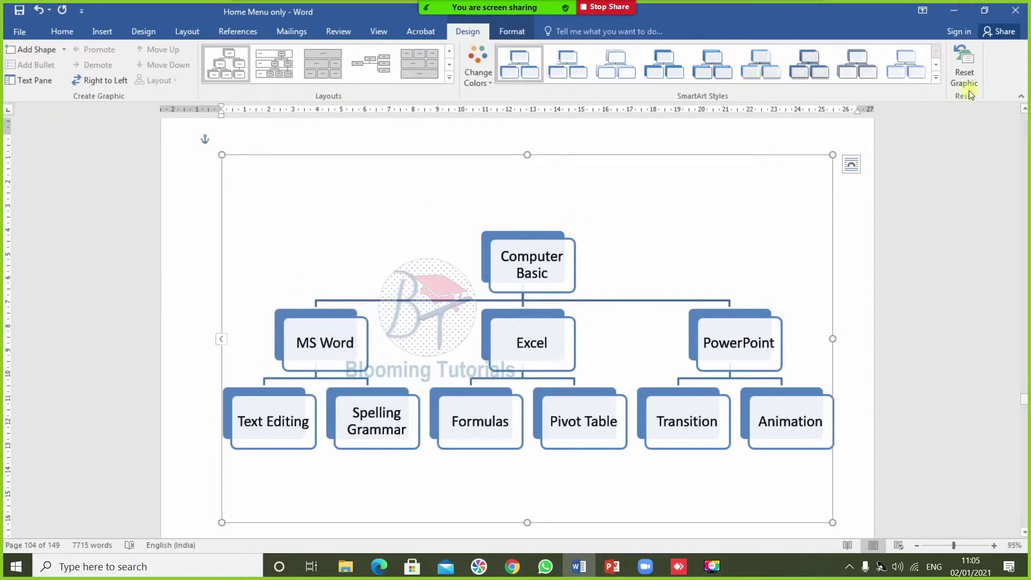
scroll(603, 395, down, 3)
Scroll to the Format slide and switch between the SmartArt Format and Design tools
scroll(602, 395, down, 5)
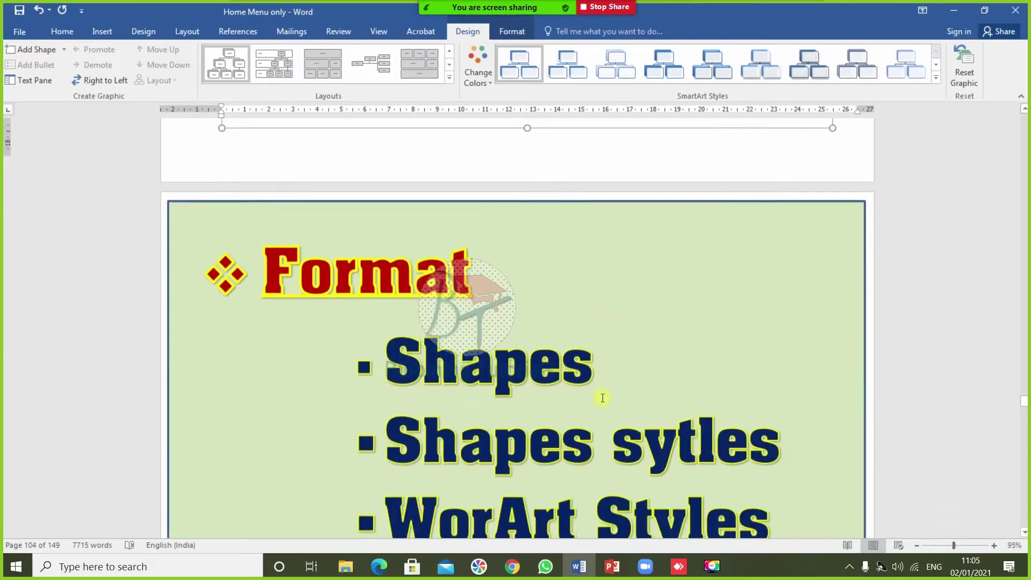
scroll(606, 399, down, 1)
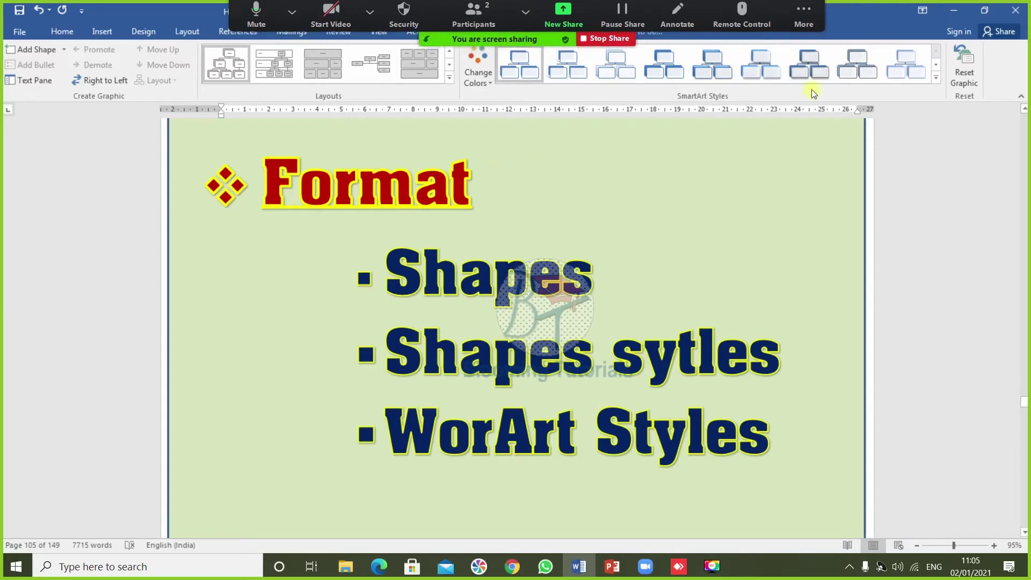
click(507, 33)
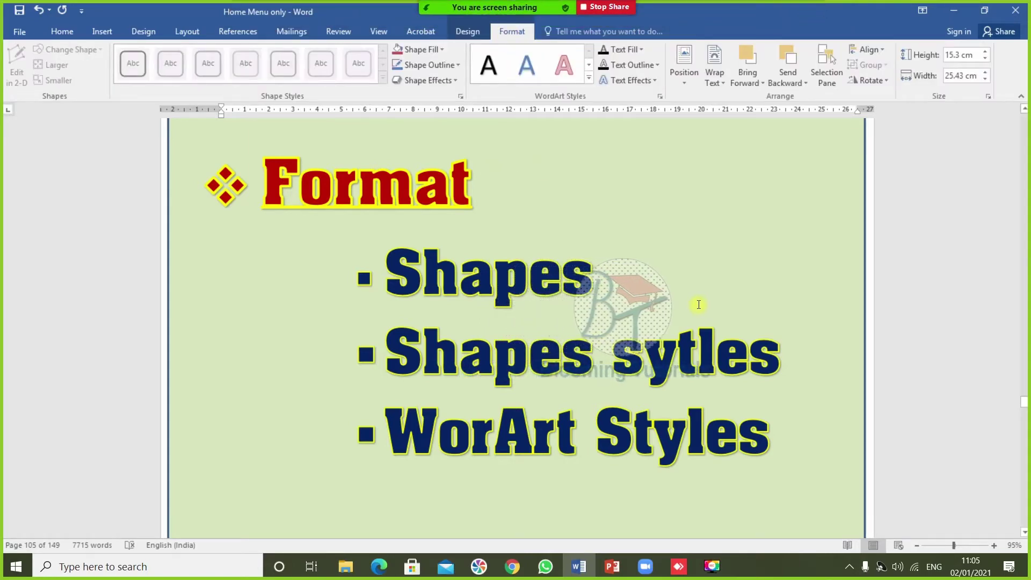
click(472, 31)
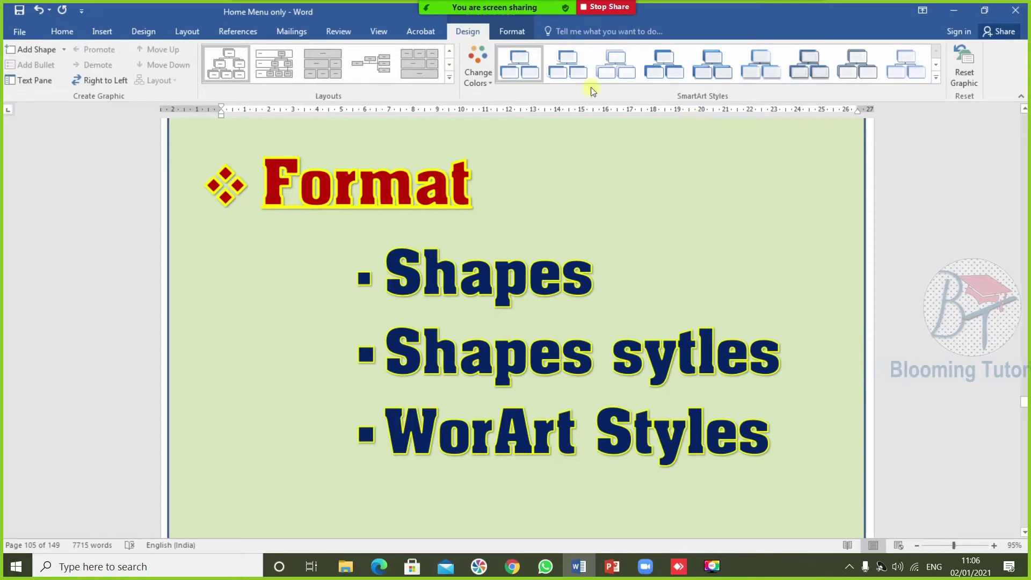
click(506, 39)
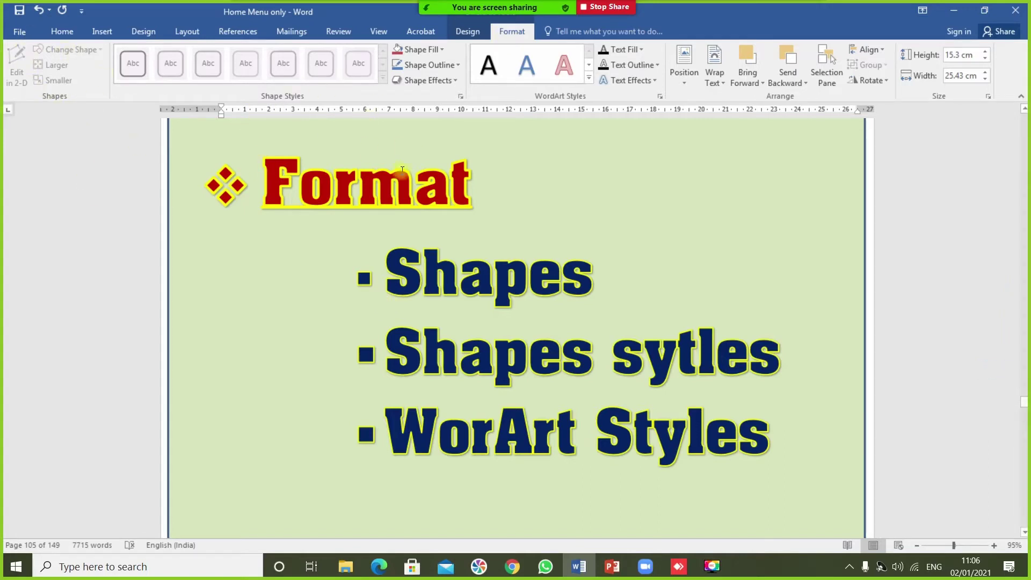
Scroll down to the Computer Courses diagram and select its title shape
click(937, 373)
scroll(526, 430, down, 2)
scroll(524, 456, down, 4)
scroll(532, 449, down, 3)
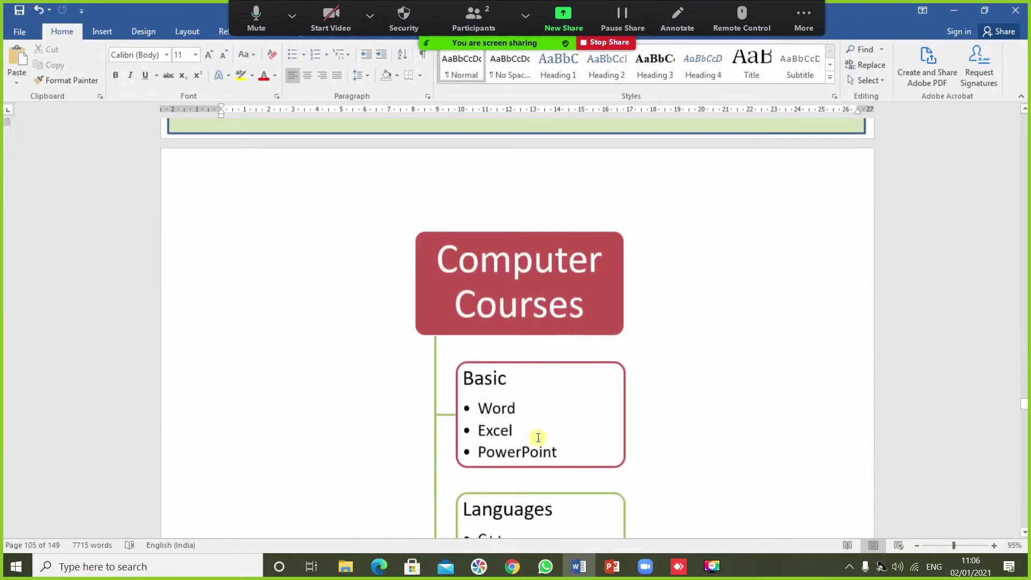
click(602, 307)
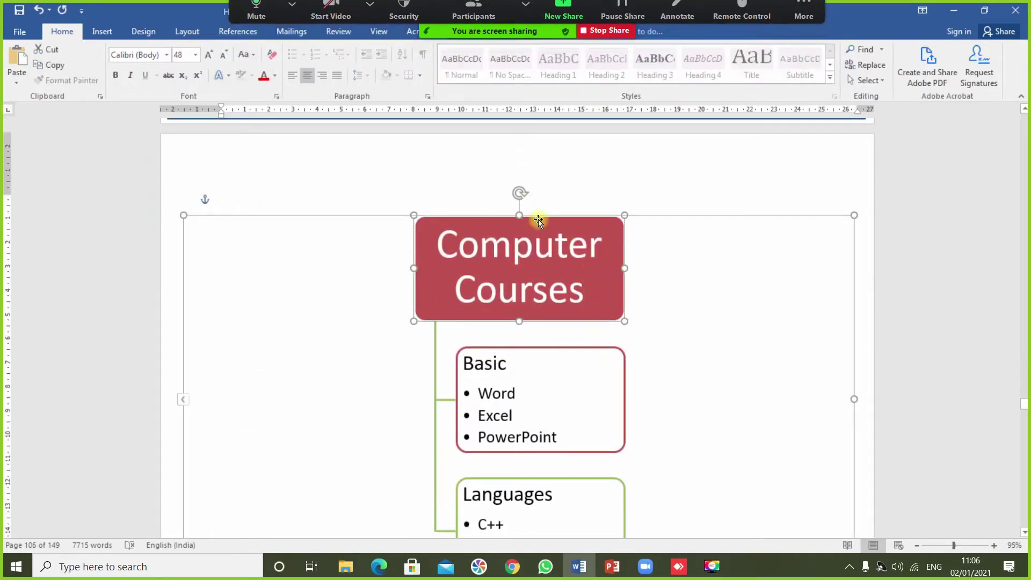
Change the Computer Courses title shape to a hexagon, down arrow, parallelogram, then heart
click(510, 33)
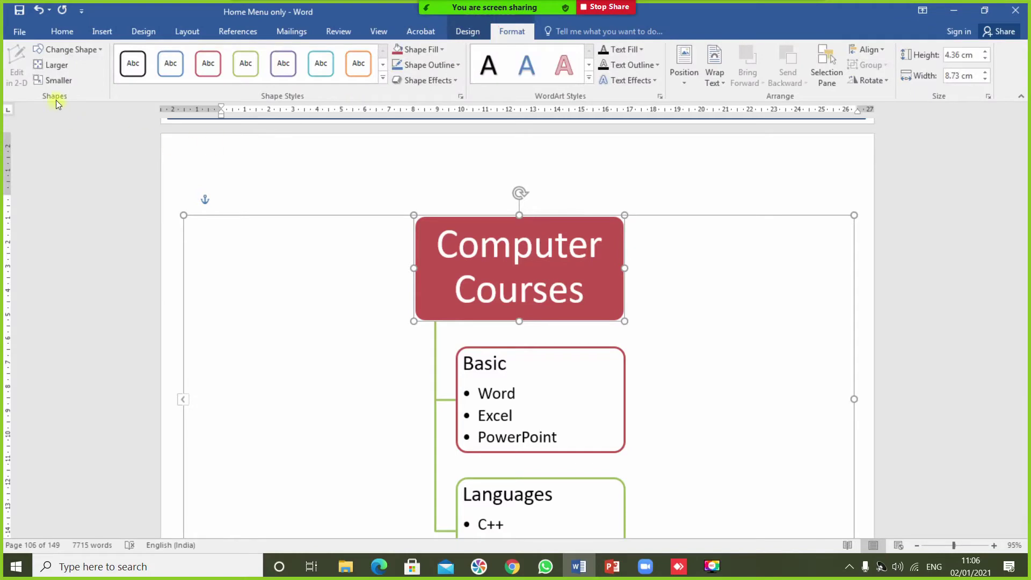
click(595, 288)
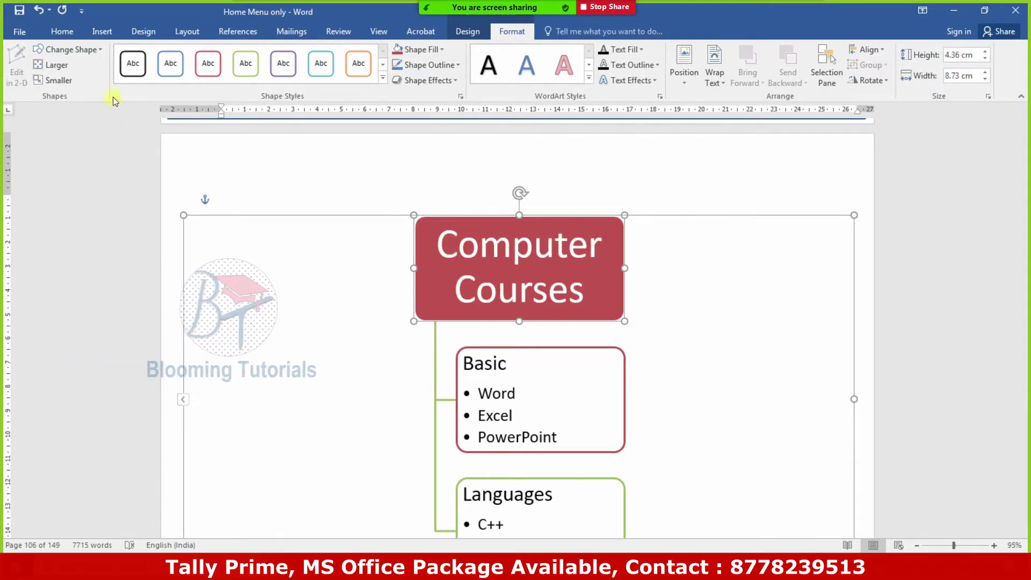
click(101, 56)
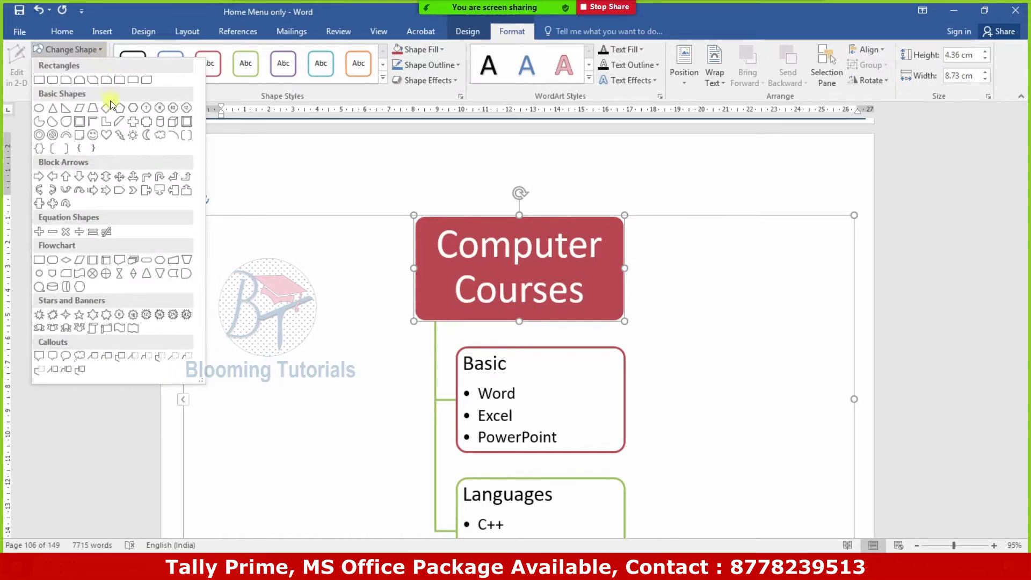
click(133, 107)
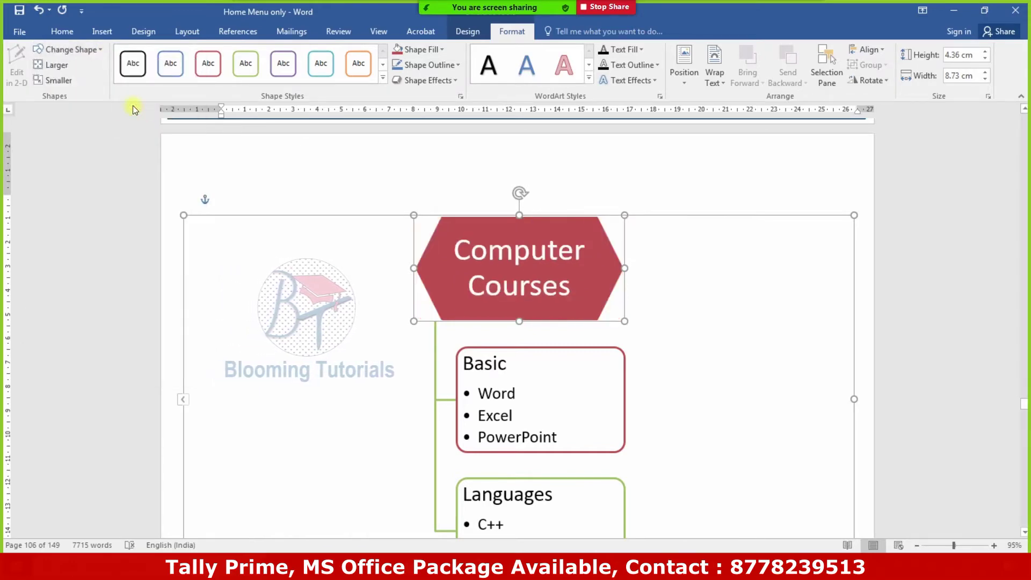
click(100, 52)
click(80, 177)
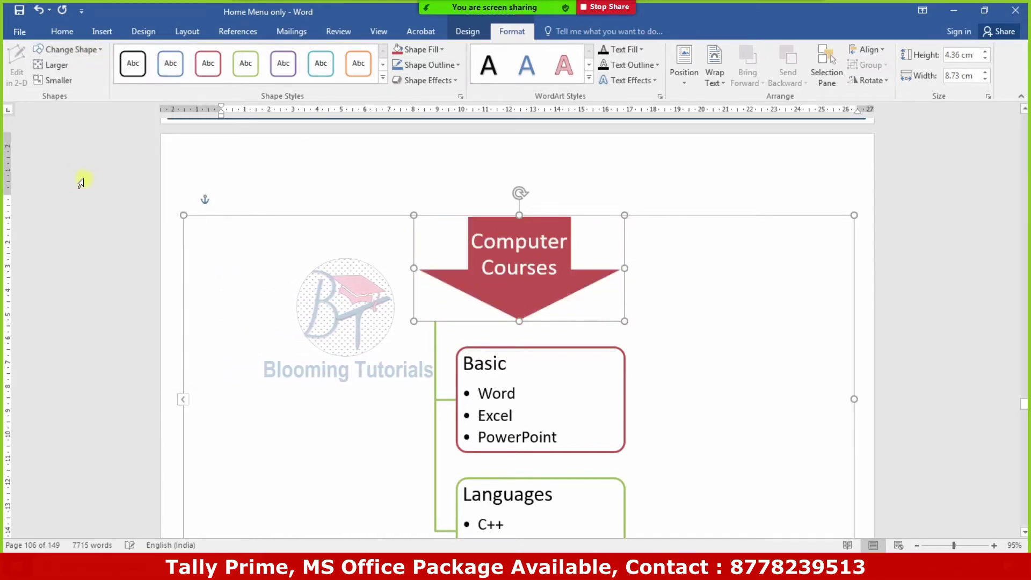
click(101, 49)
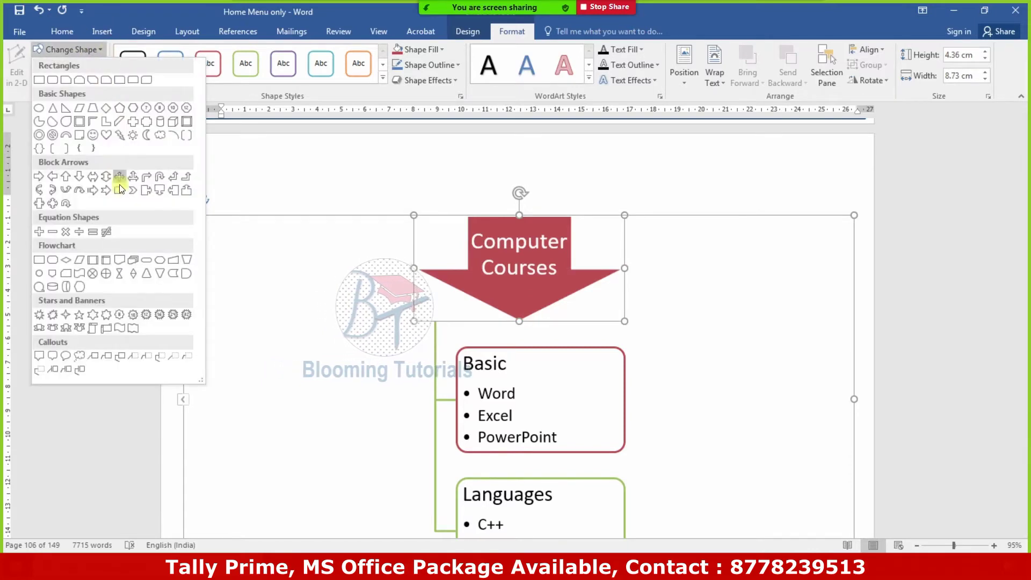
click(83, 260)
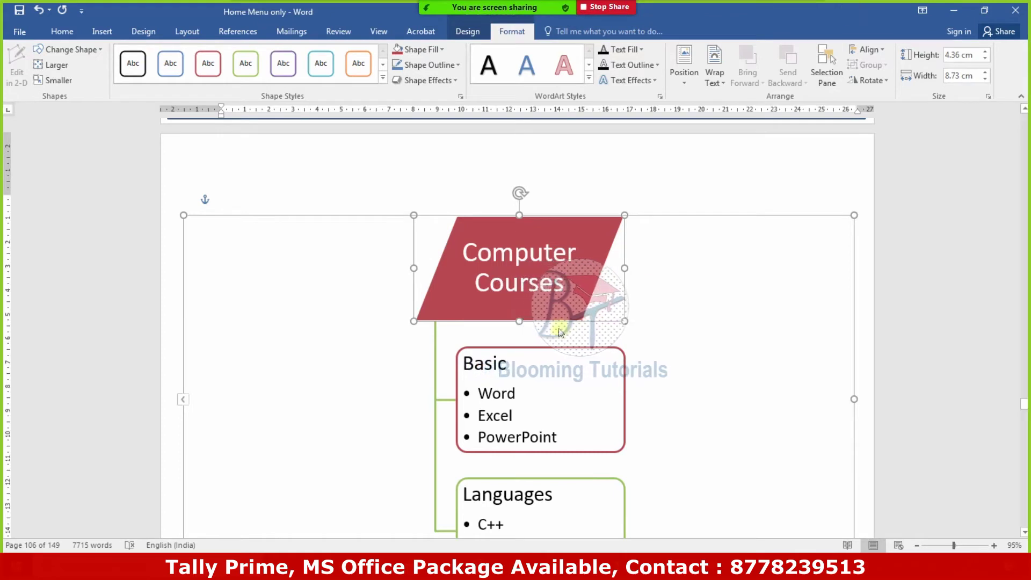
click(97, 54)
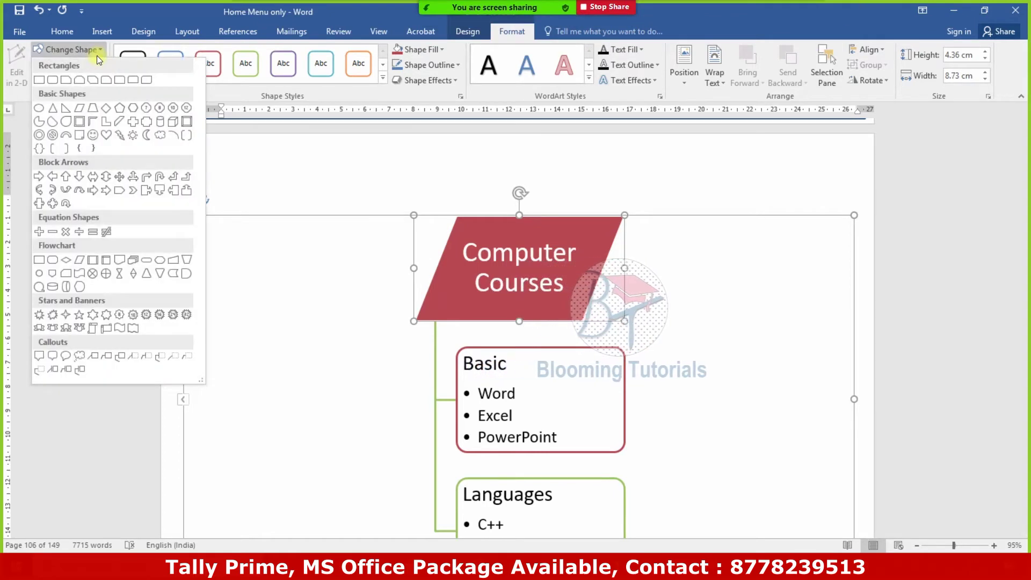
click(109, 137)
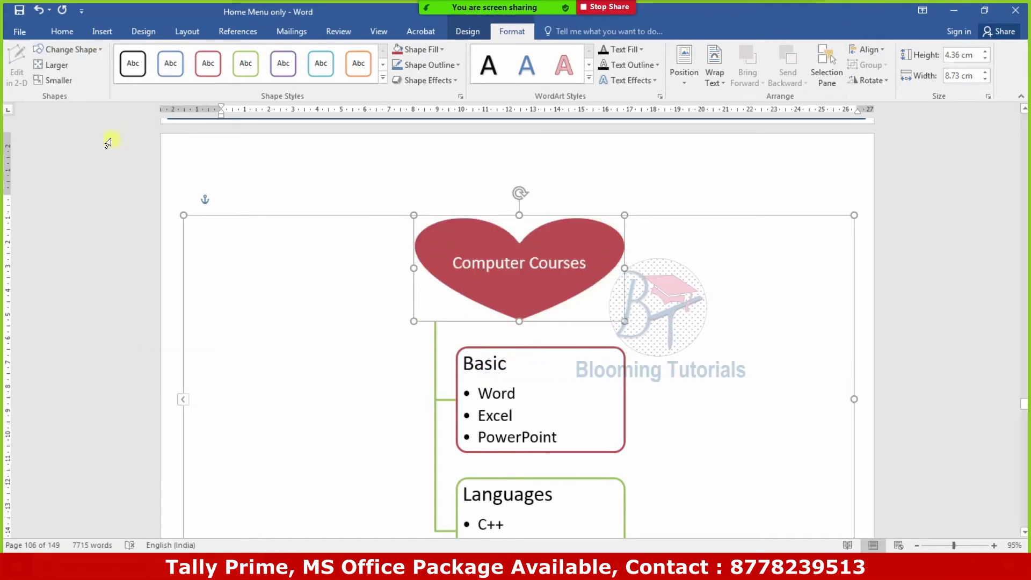
Try diamond, cross-ellipse and wave shapes, settling on a horizontal scroll banner for the title
click(96, 52)
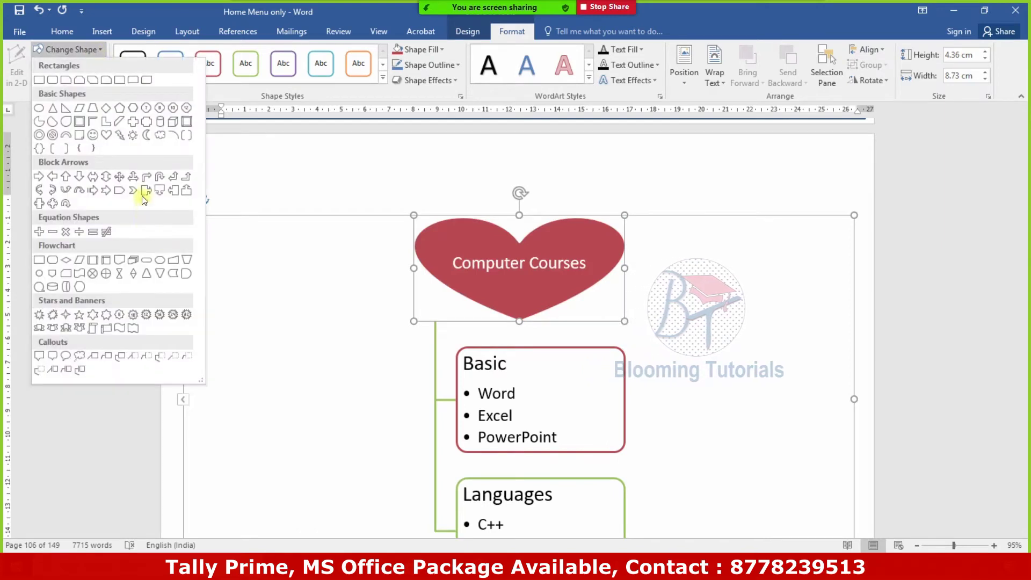
click(105, 108)
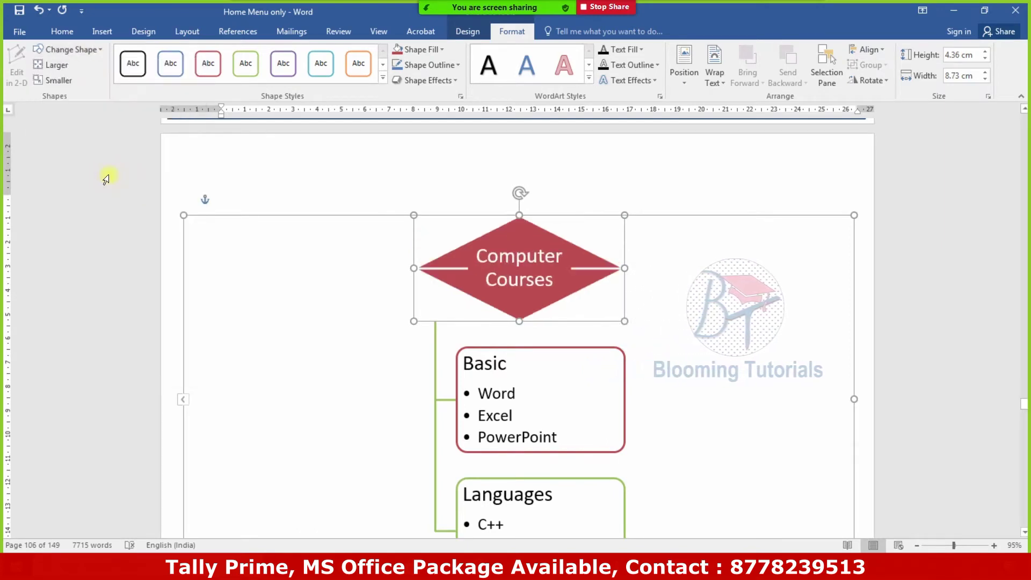
click(99, 50)
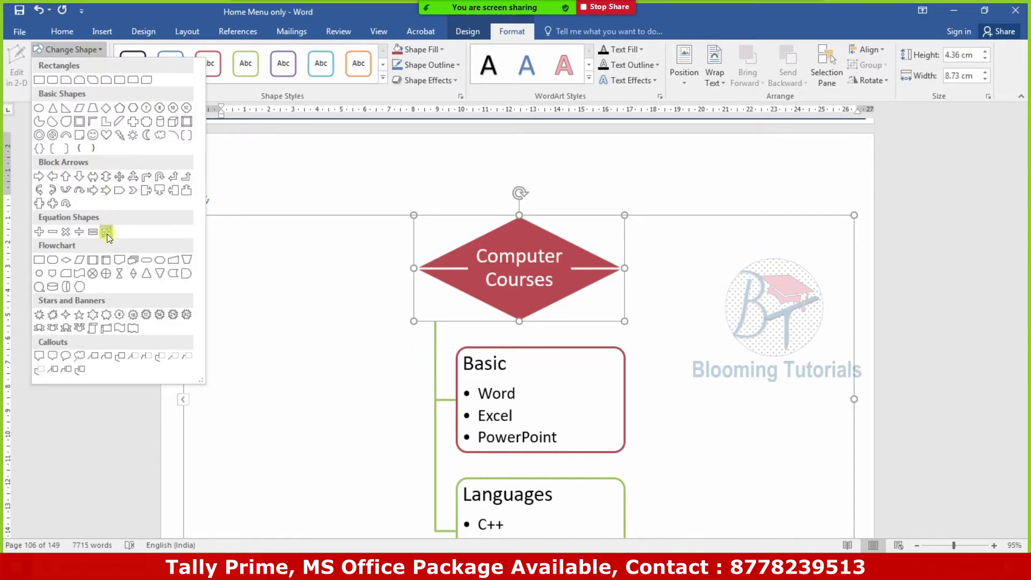
click(104, 275)
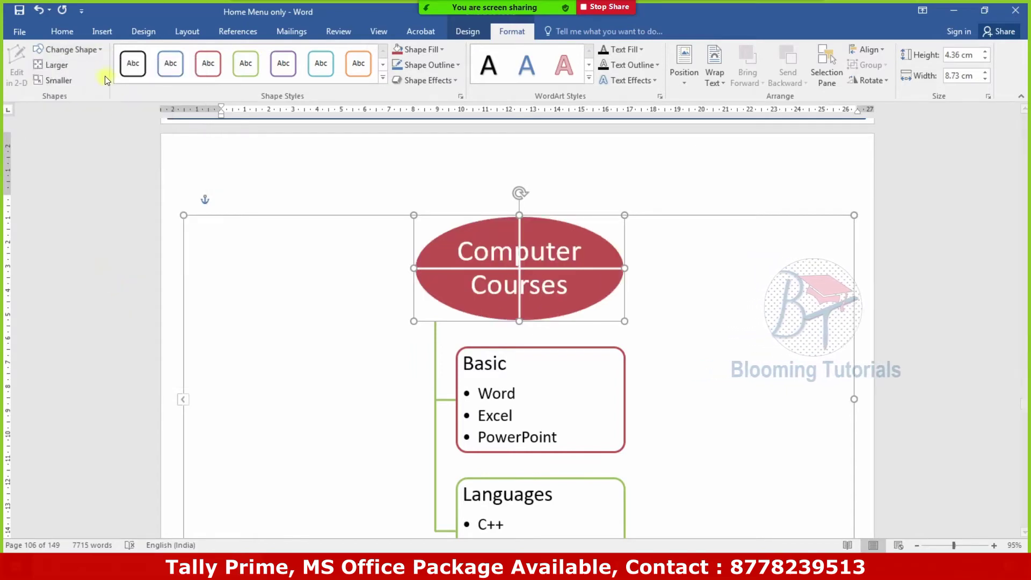
click(92, 48)
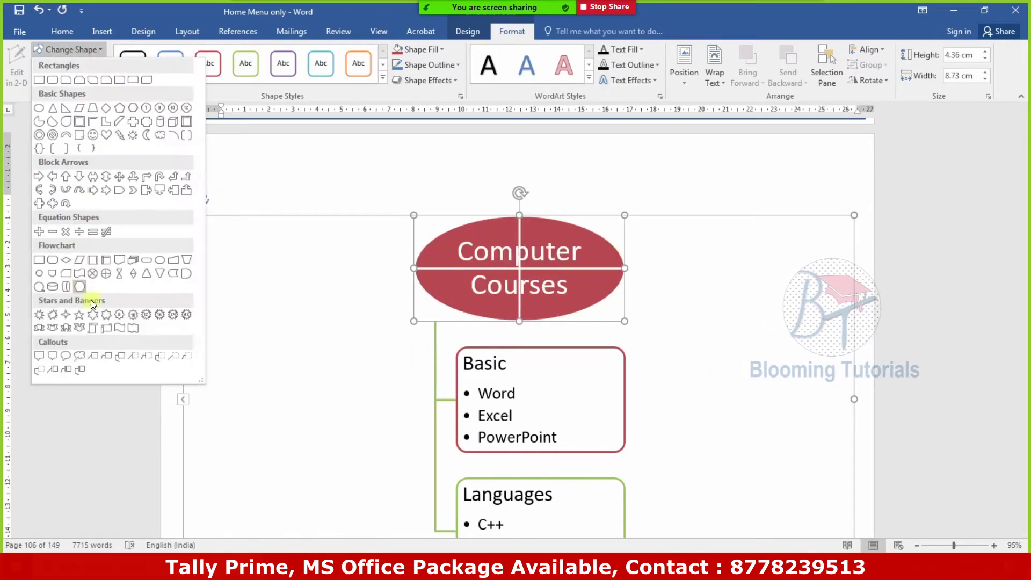
click(116, 328)
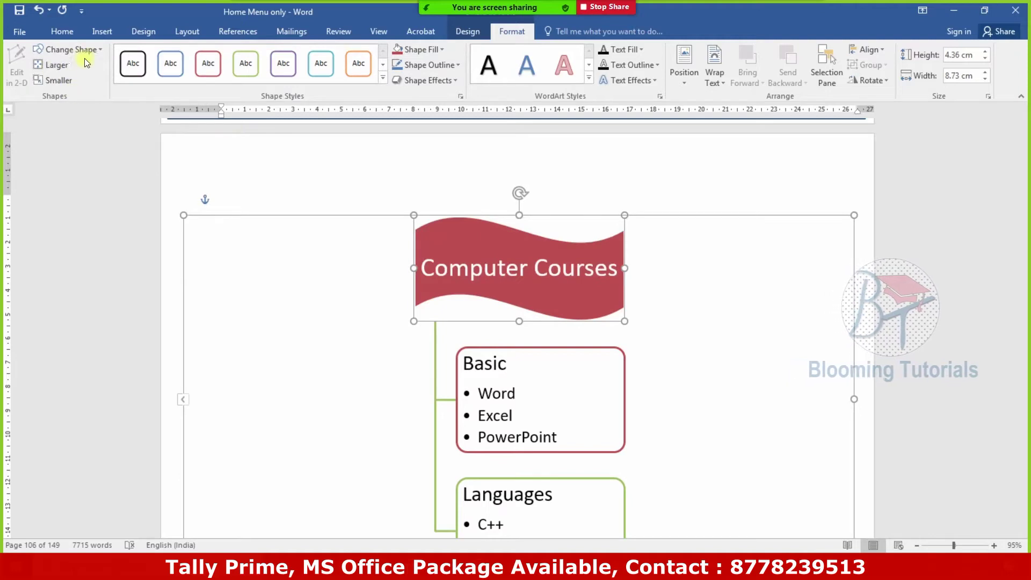
click(69, 50)
click(108, 328)
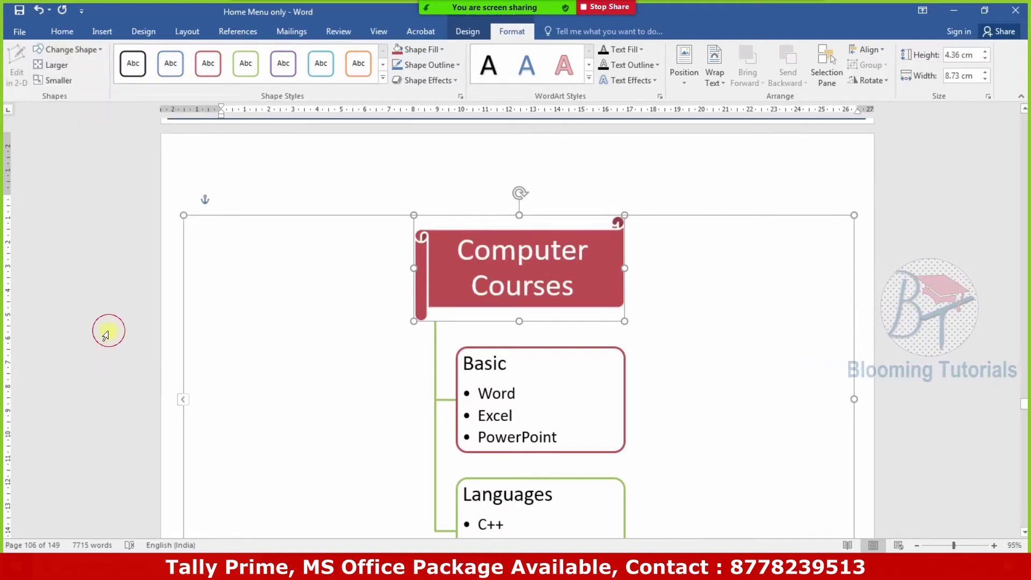
click(546, 349)
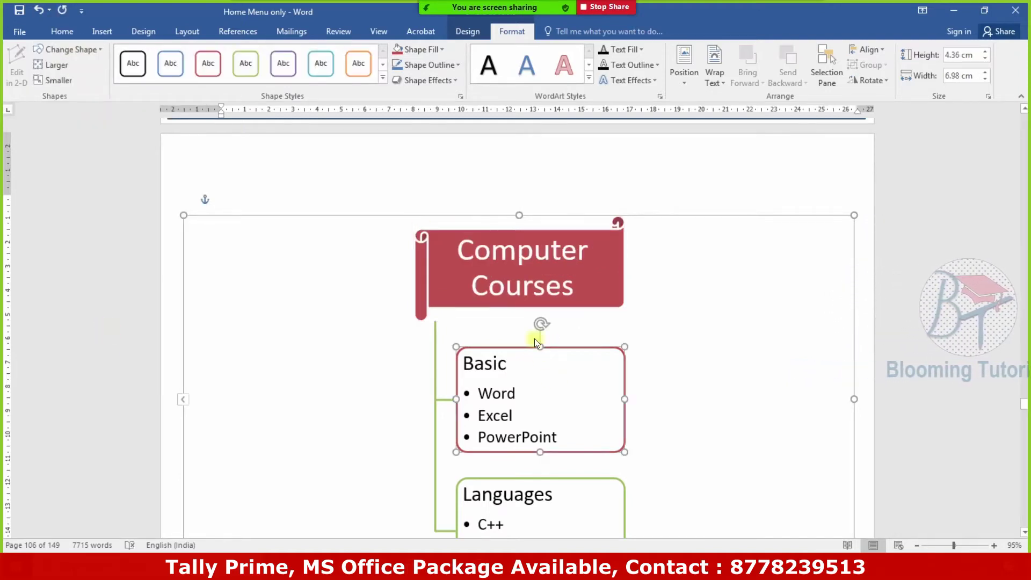
click(99, 52)
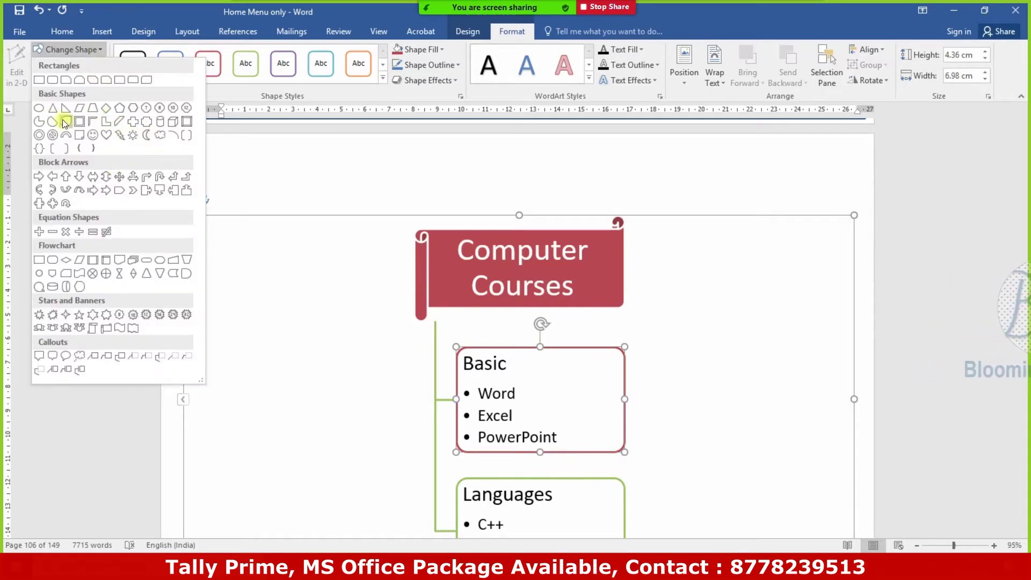
Change the Basic and Languages boxes to ovals
click(40, 108)
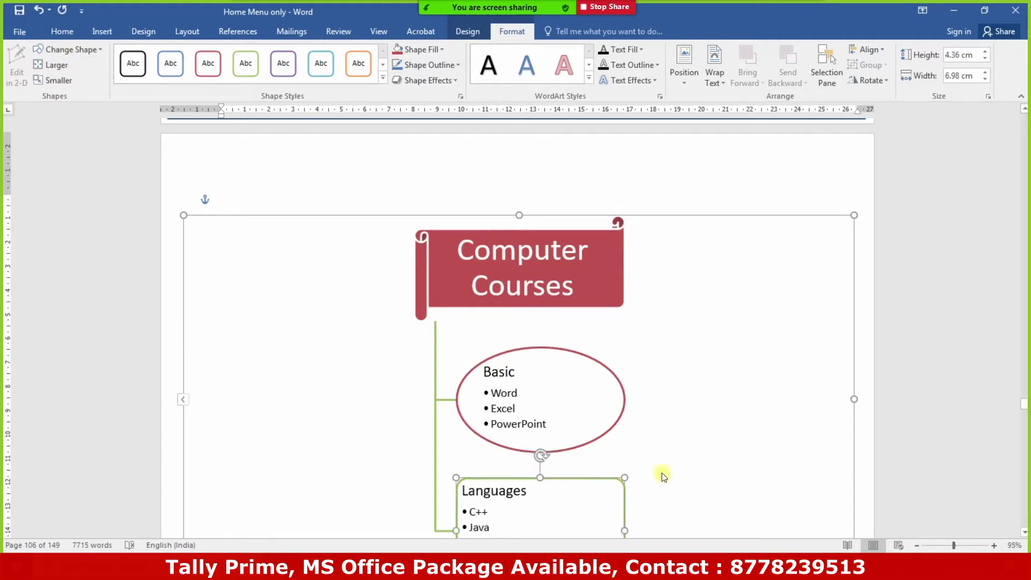
click(94, 50)
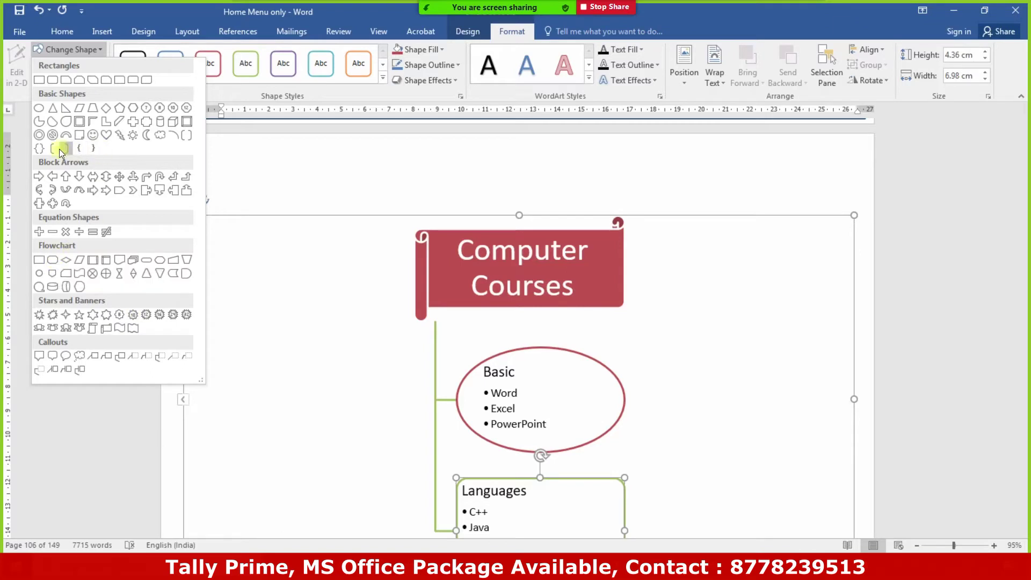
click(41, 111)
scroll(490, 398, down, 3)
scroll(476, 386, up, 2)
scroll(476, 386, up, 1)
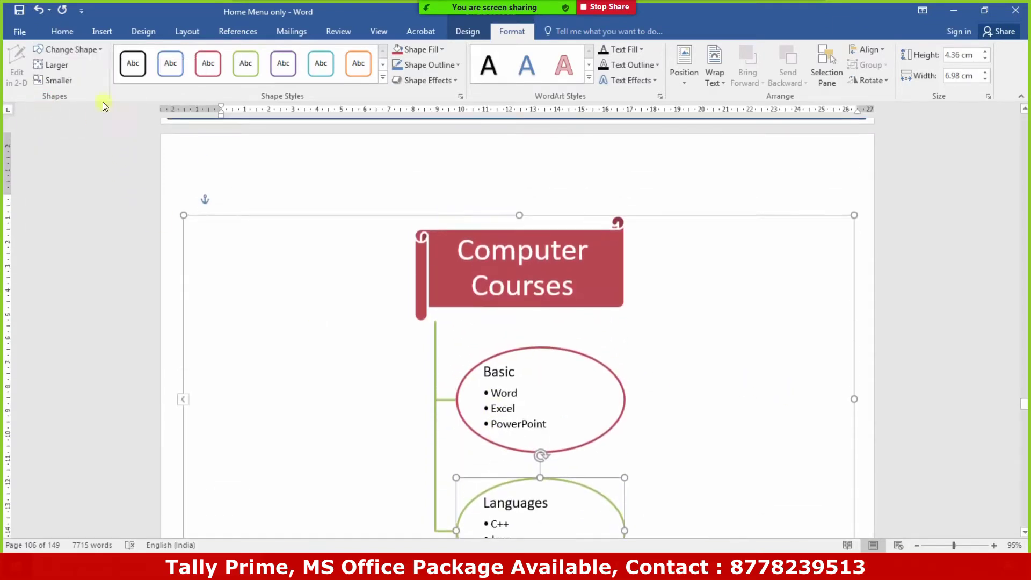
Enlarge the Languages oval three steps, shrink it one step, then reselect the whole diagram
click(55, 65)
click(65, 69)
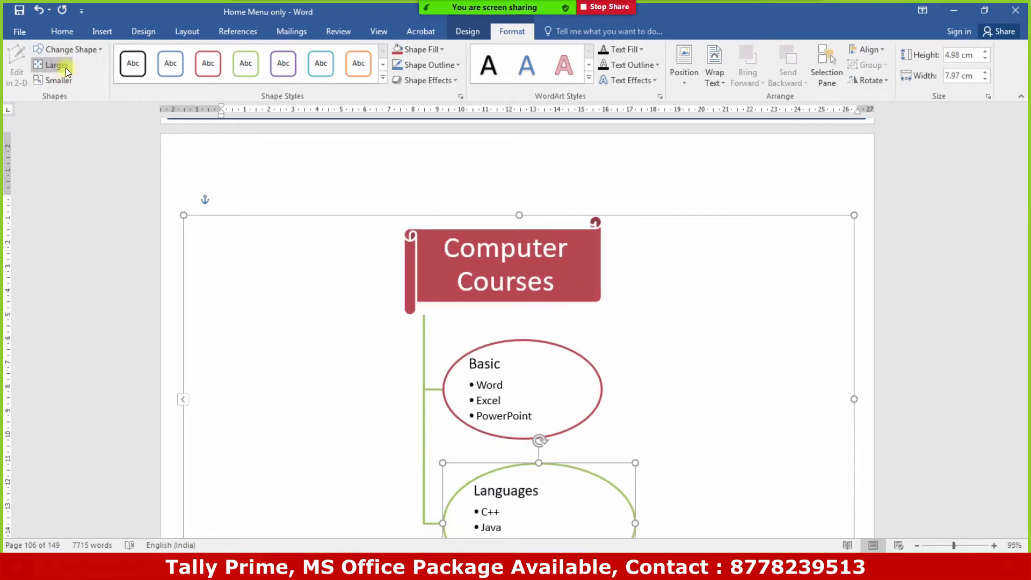
click(65, 69)
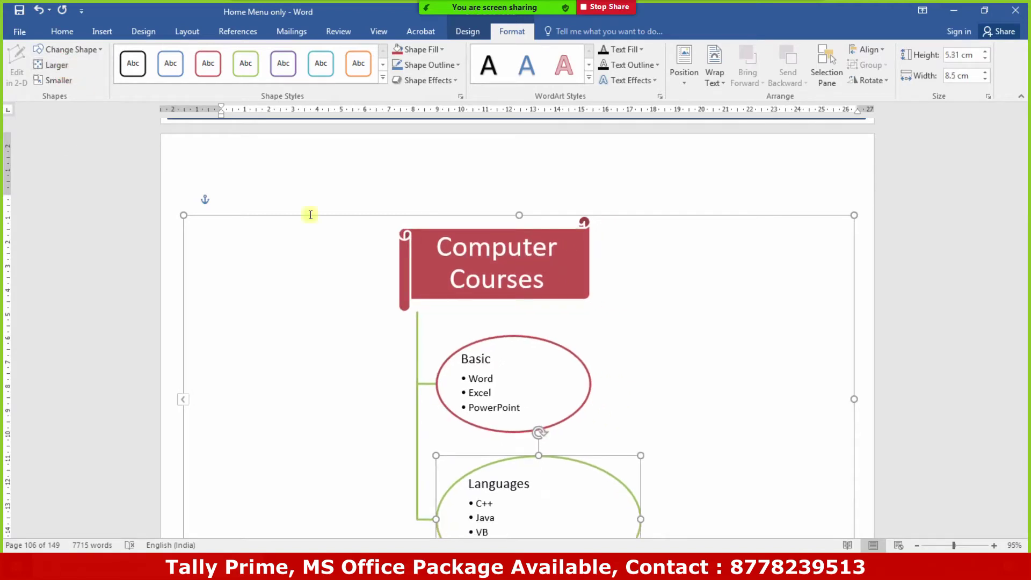
click(57, 81)
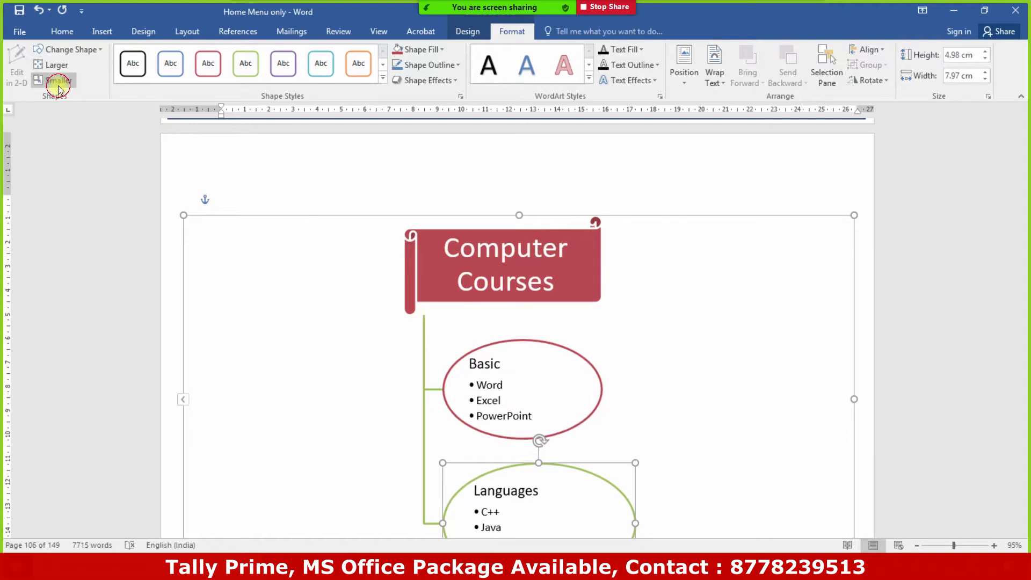
click(743, 351)
click(579, 266)
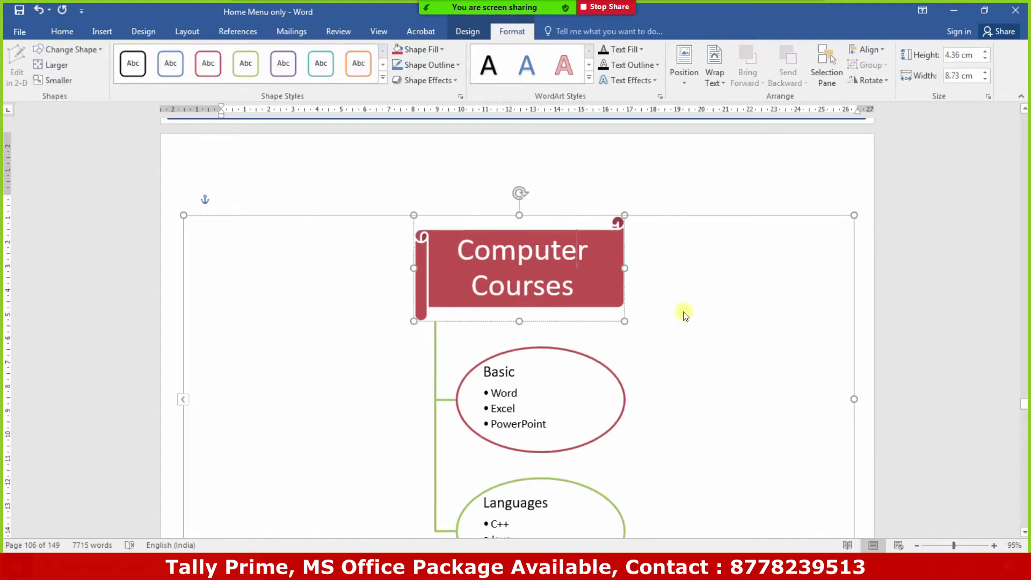
click(731, 215)
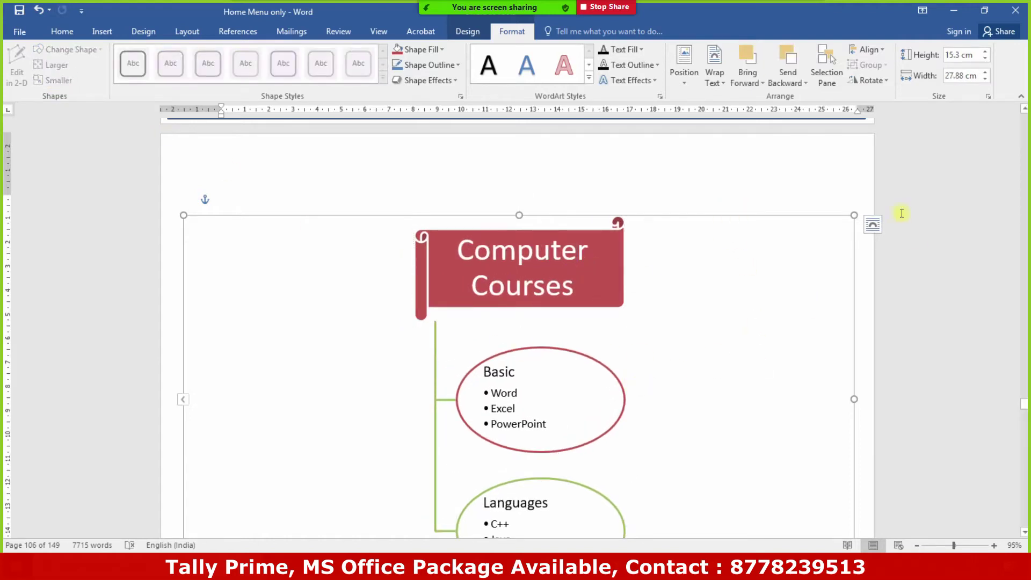
Shrink the diagram to about 12.6 by 22.5 cm and resize the Basic oval smaller
mouse_move(851, 215)
mouse_down()
mouse_move(725, 280)
mouse_move(751, 177)
mouse_up()
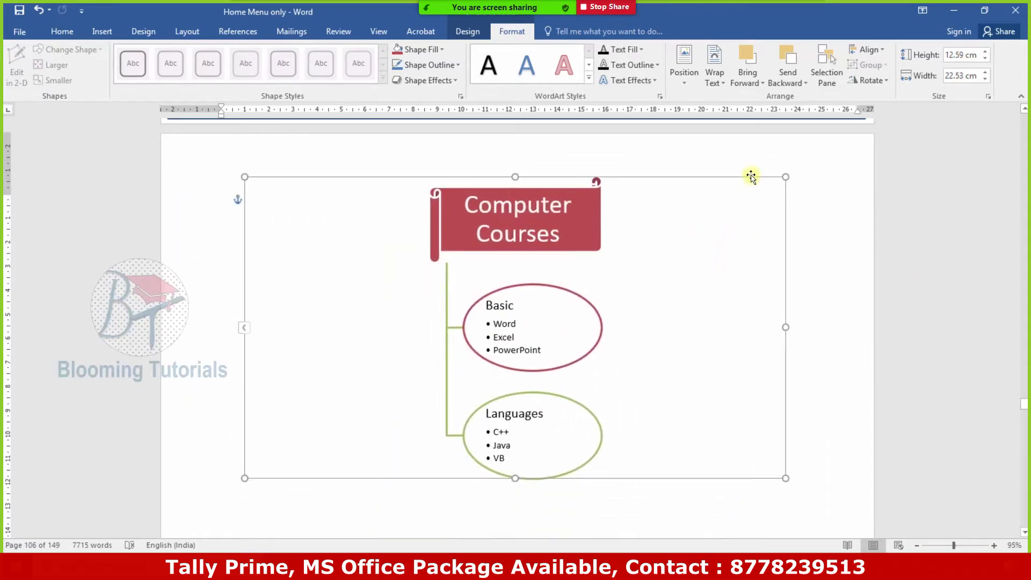
click(601, 335)
drag(602, 370, 650, 398)
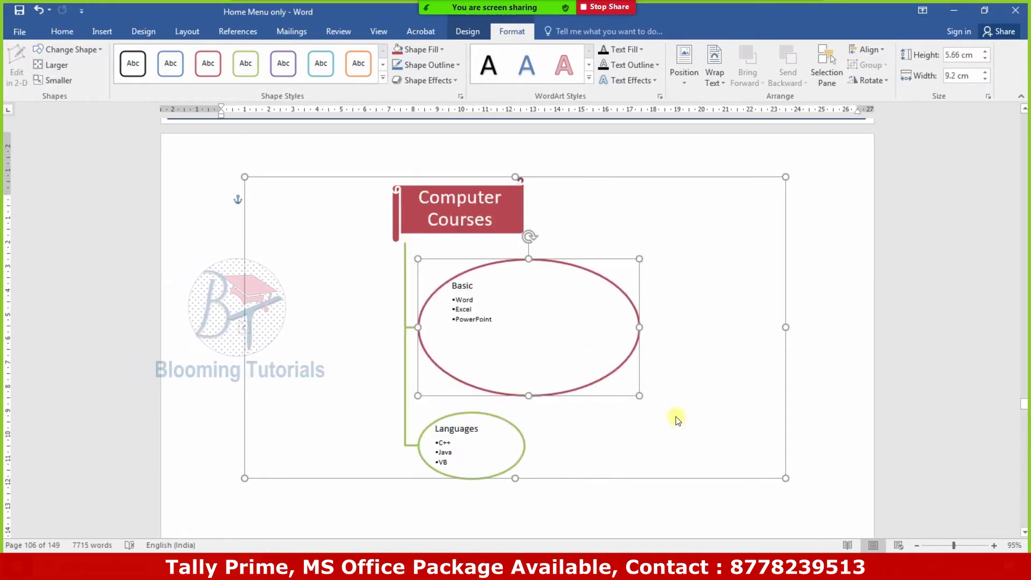
click(52, 86)
click(53, 86)
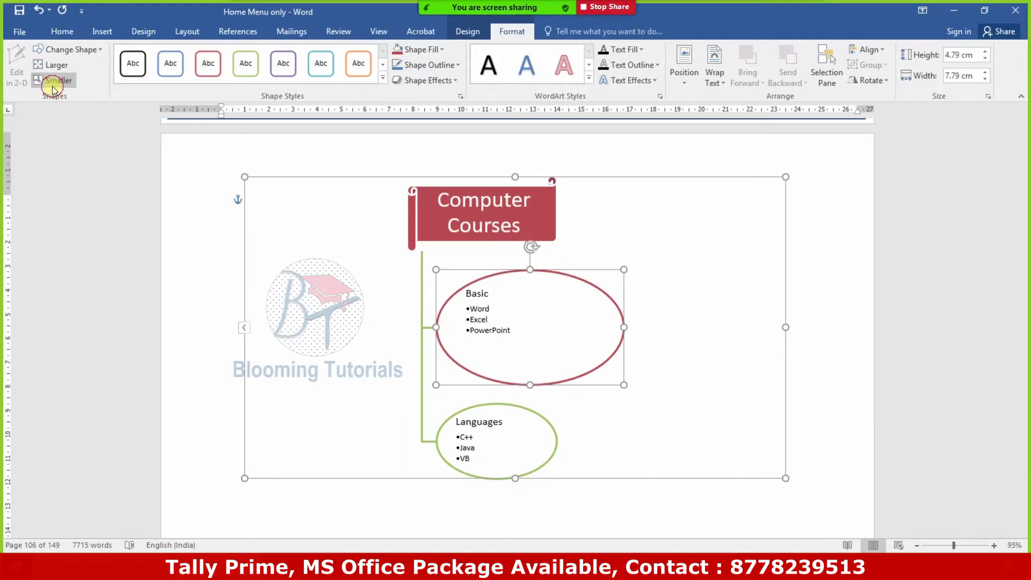
click(53, 86)
click(53, 86)
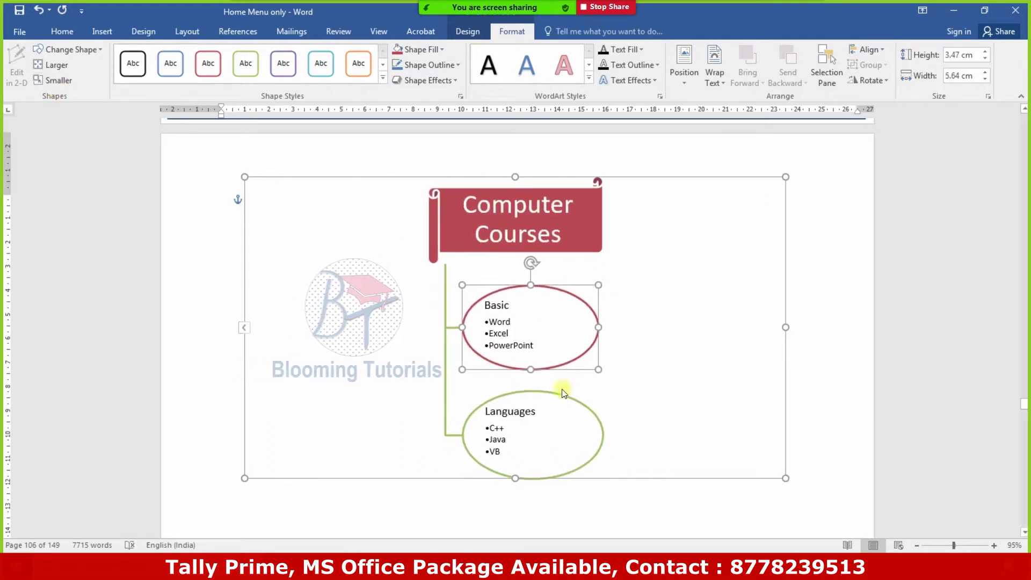
Enlarge the Languages oval to 4.53 by 6.3 cm, taller than the Basic oval
click(542, 403)
click(63, 65)
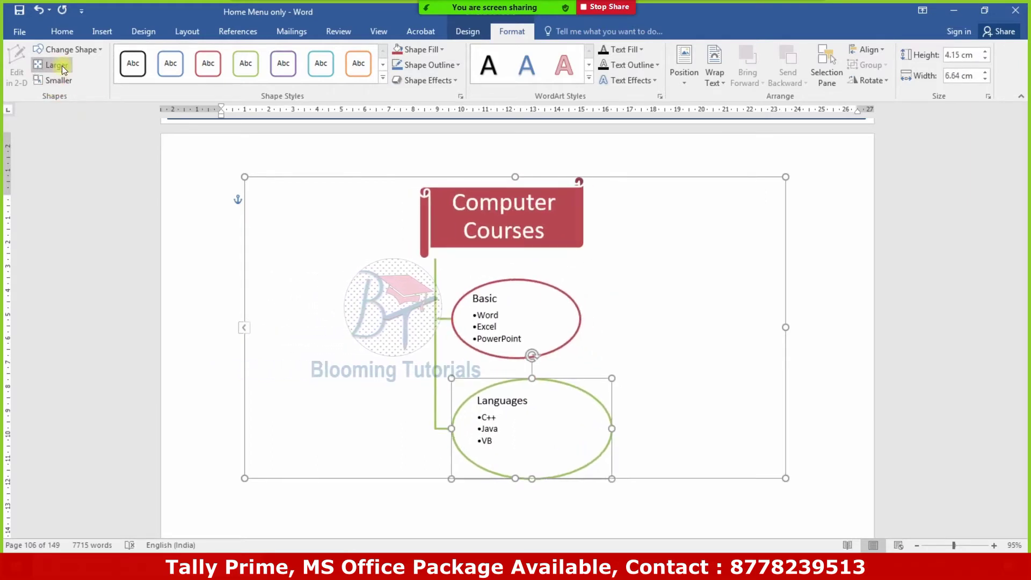
click(75, 81)
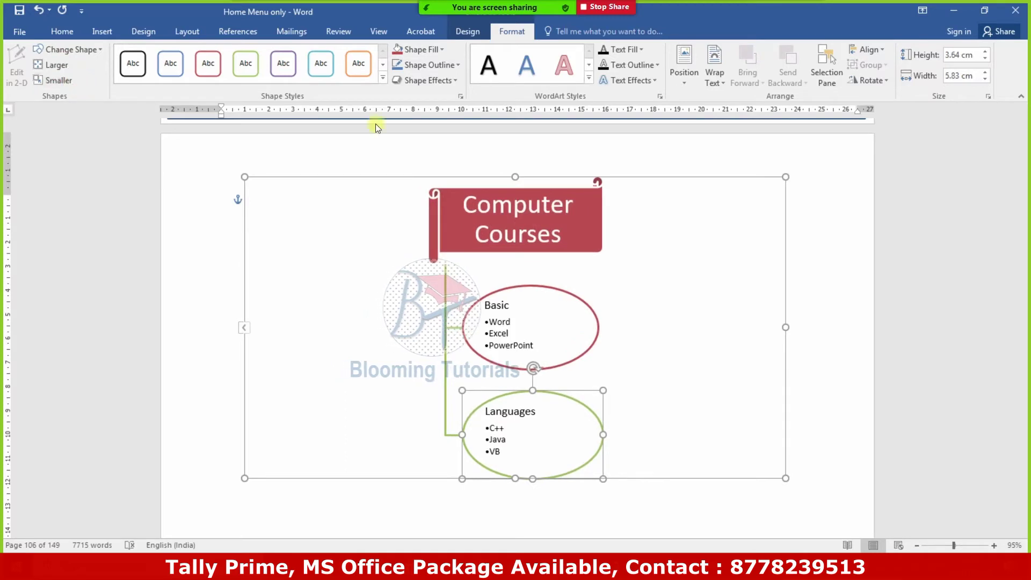
mouse_move(603, 390)
mouse_down()
mouse_move(661, 342)
mouse_move(602, 364)
mouse_move(612, 363)
mouse_up()
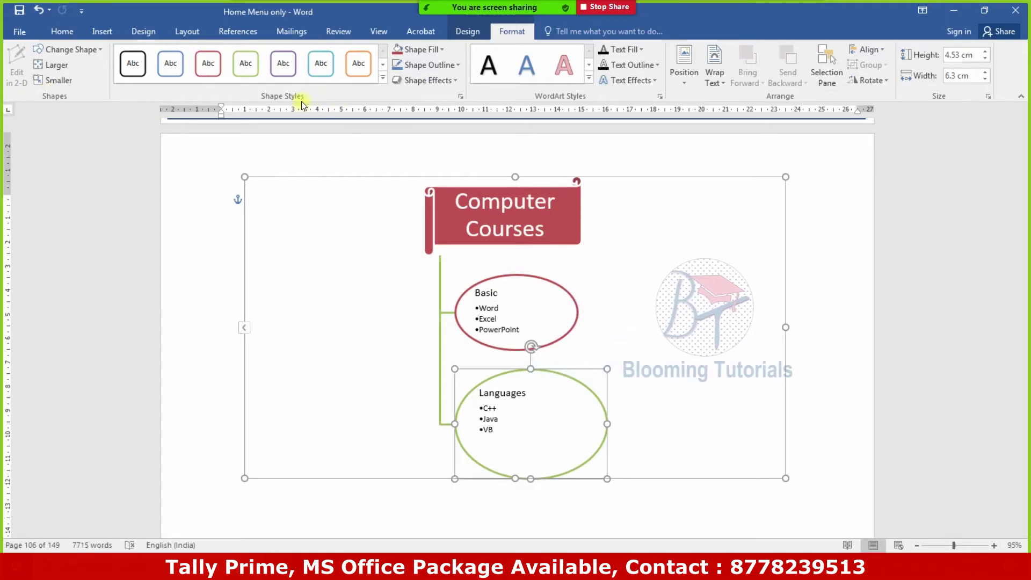
Try purple, light-green and red shape styles on the Computer Courses banner, leaving it red
click(489, 207)
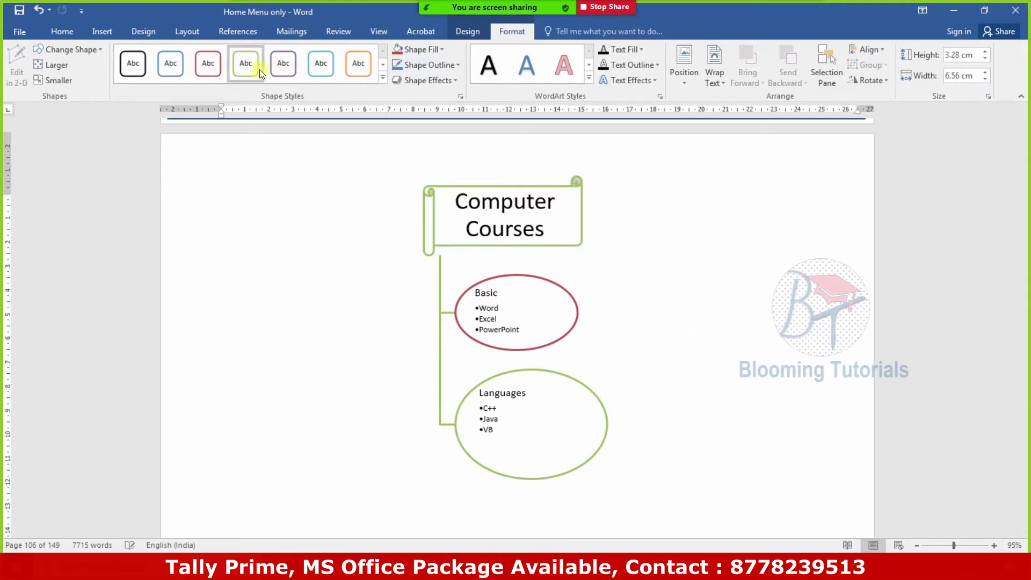
click(381, 79)
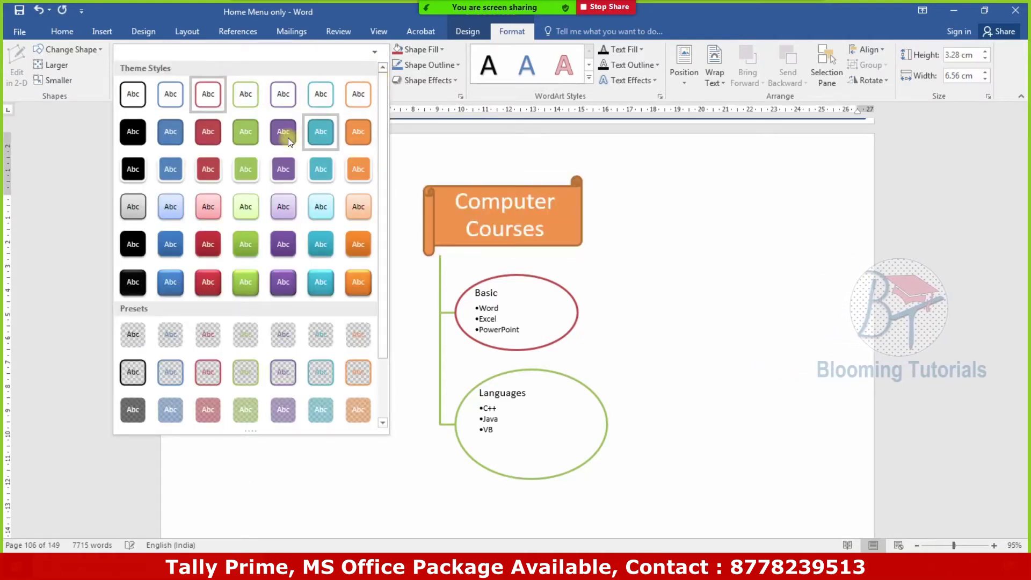
click(278, 171)
click(383, 79)
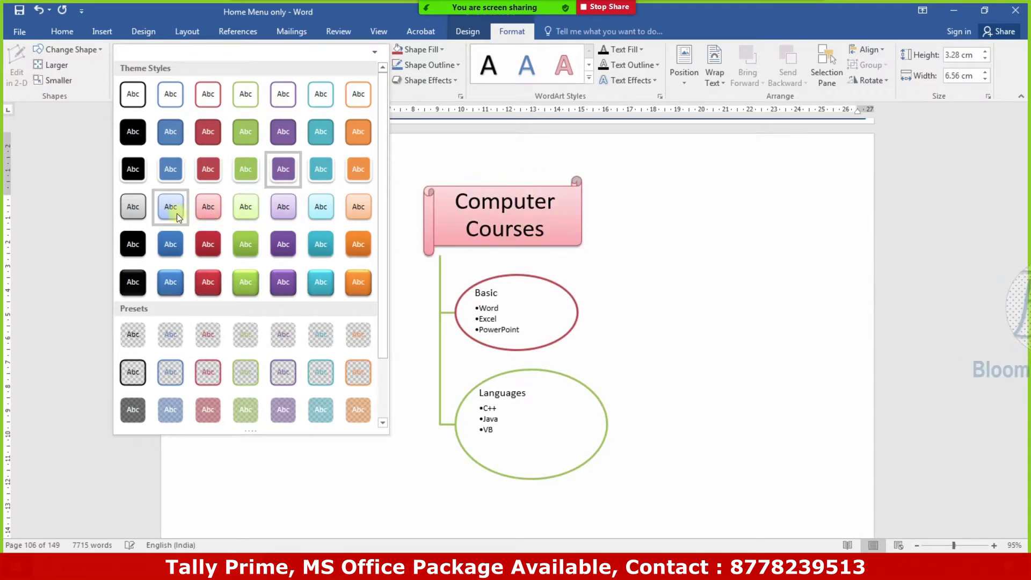
click(246, 215)
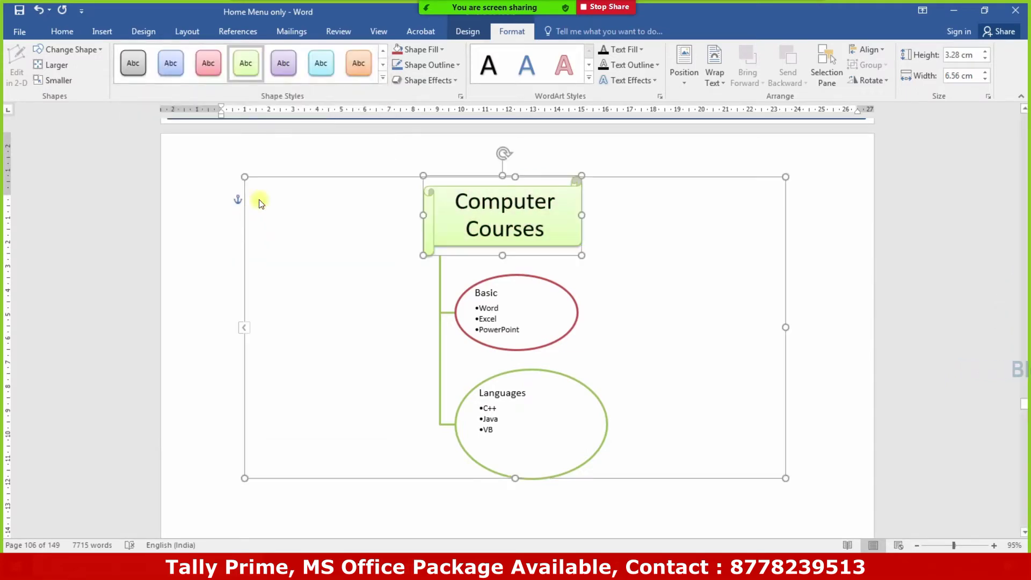
click(381, 80)
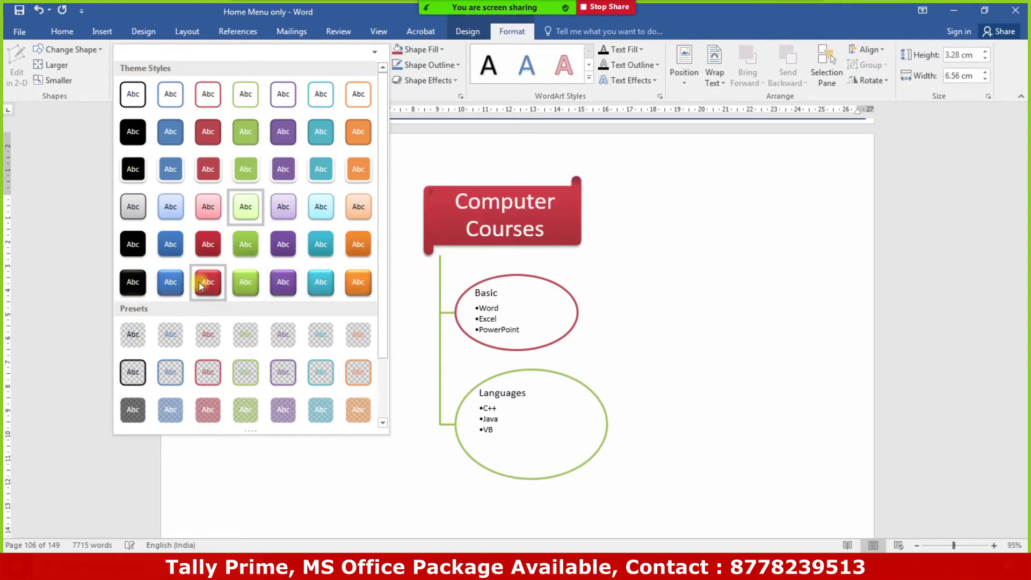
click(214, 282)
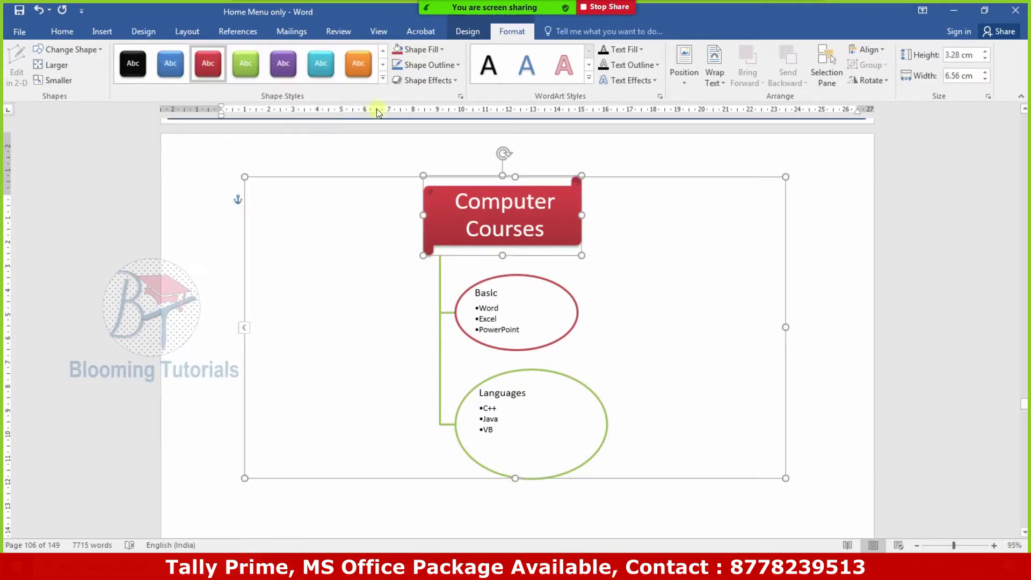
click(385, 85)
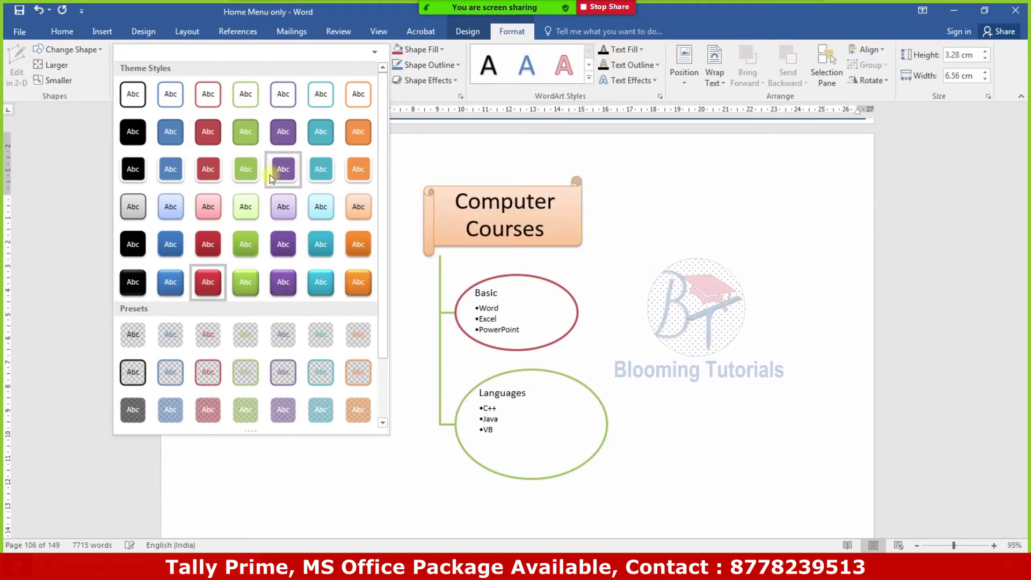
Give the Computer Courses banner the green shape style and reselect the whole SmartArt graphic
click(241, 171)
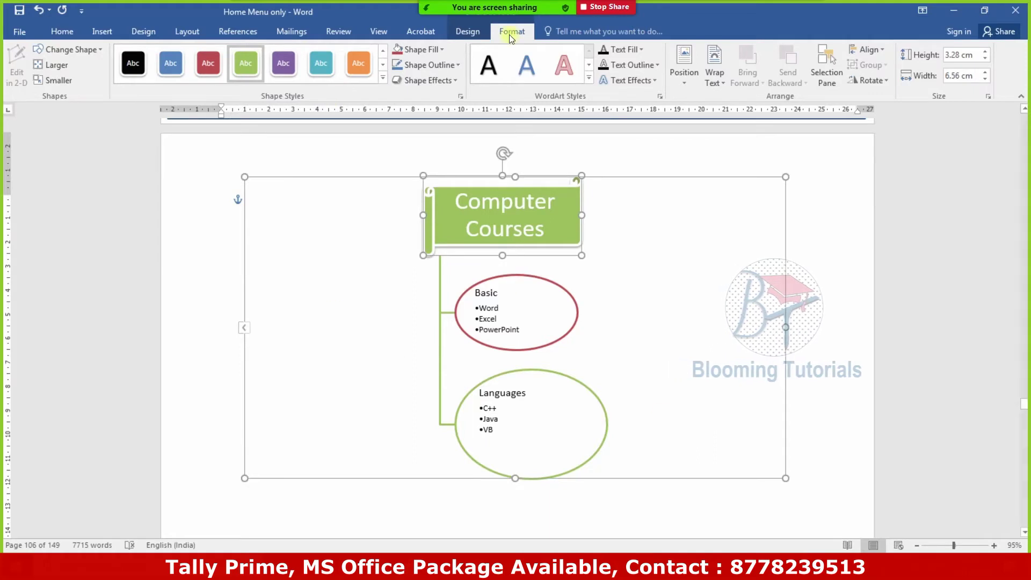
click(383, 80)
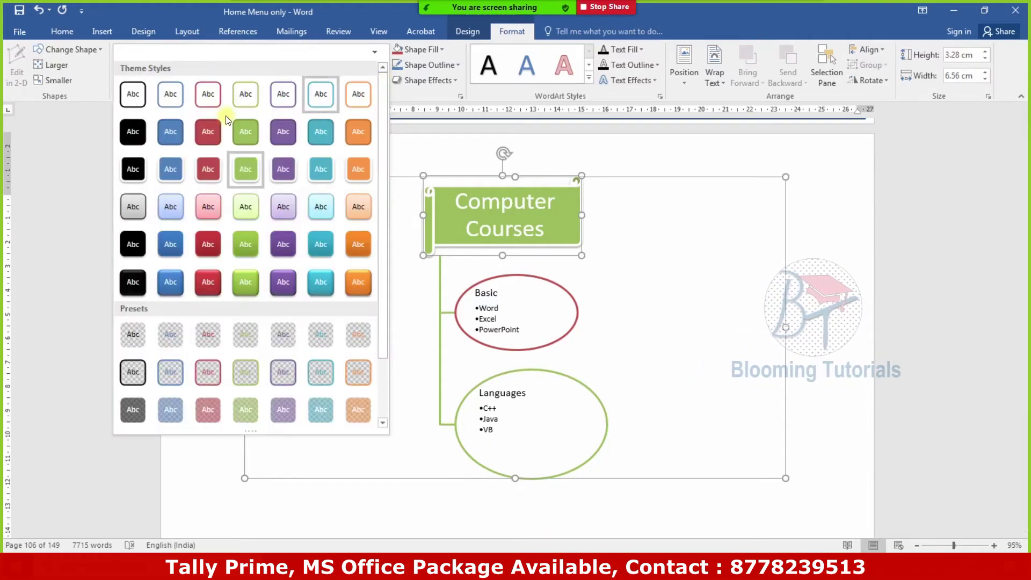
scroll(378, 327, down, 2)
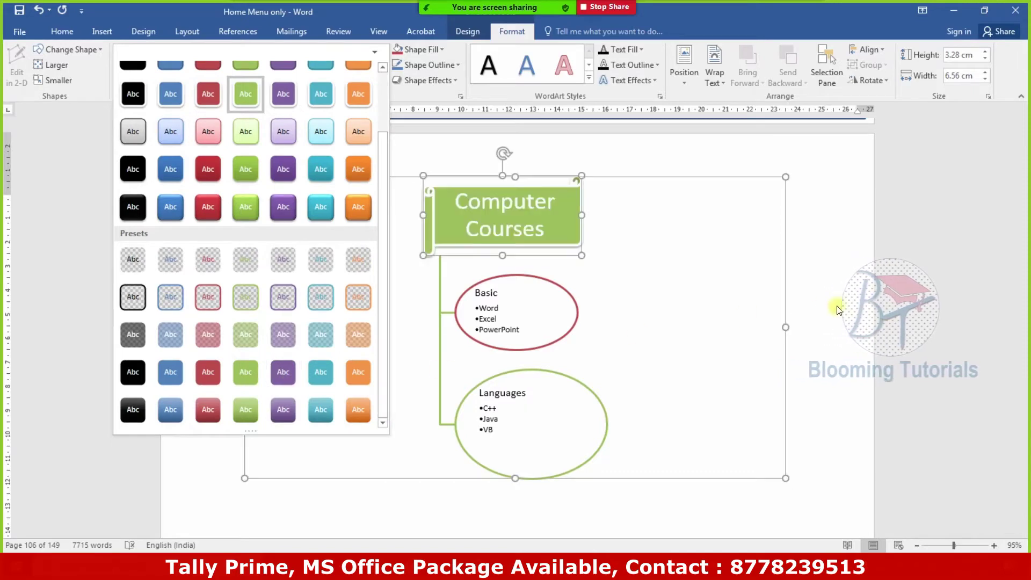
click(861, 299)
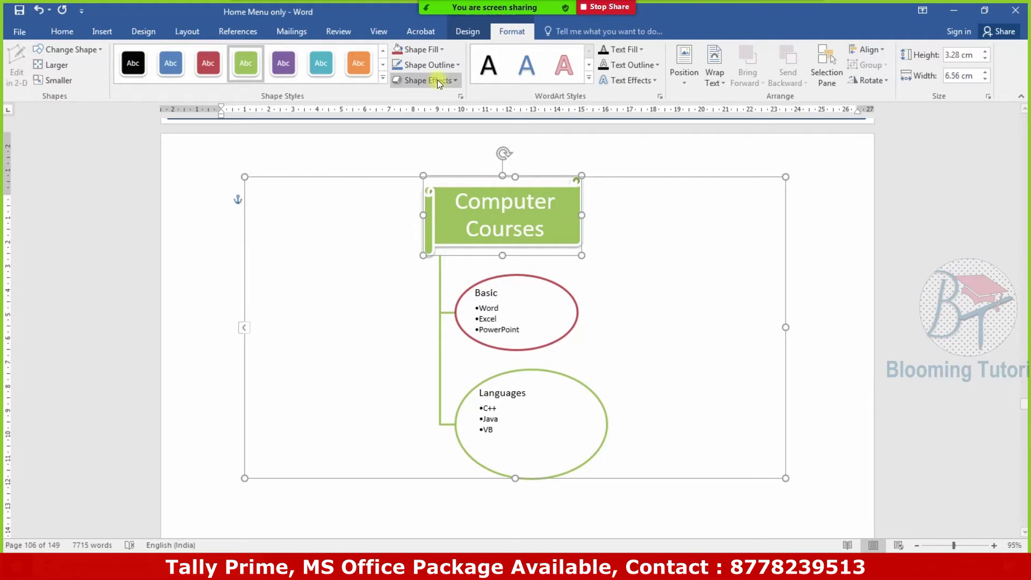
click(442, 53)
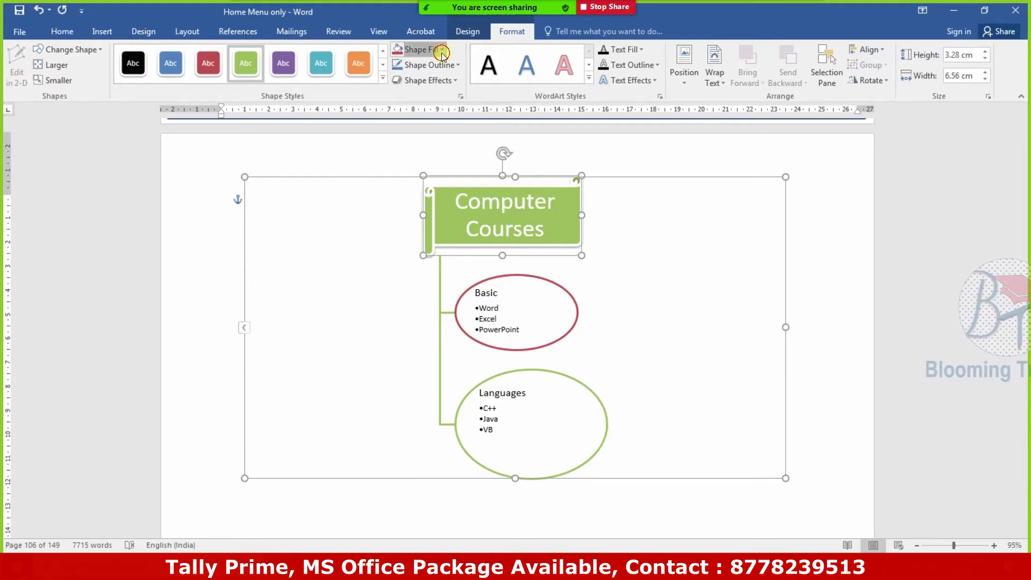
click(806, 337)
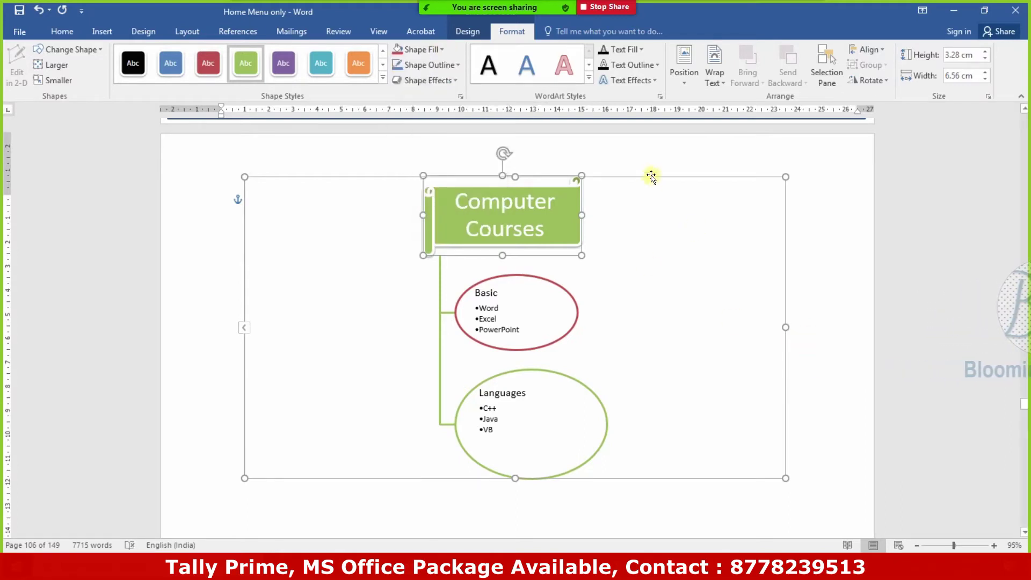
click(650, 176)
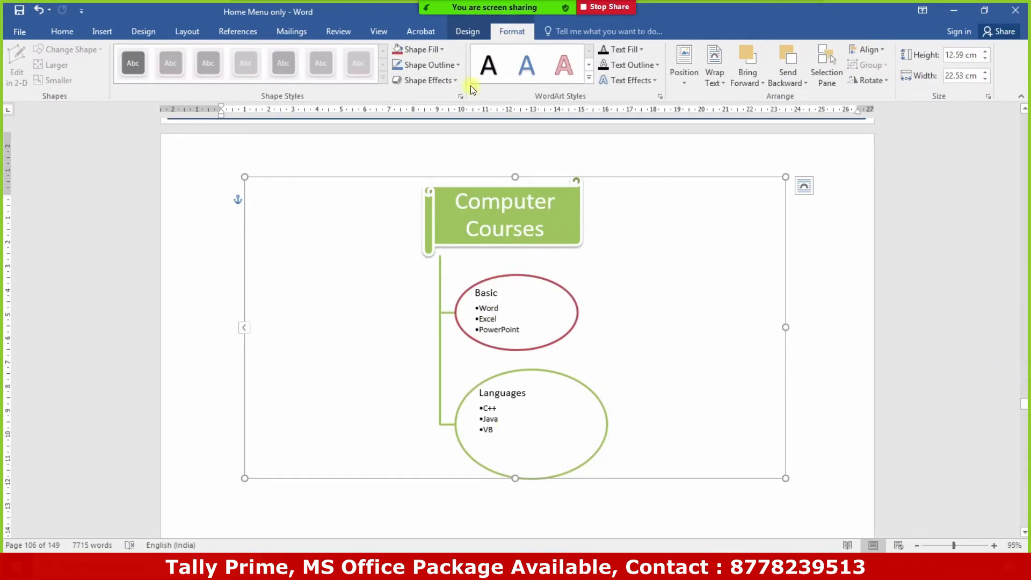
Switch the diagram to Horizontal Hierarchy layout and fill the Computer Courses root shape Dark Blue
click(473, 32)
click(313, 74)
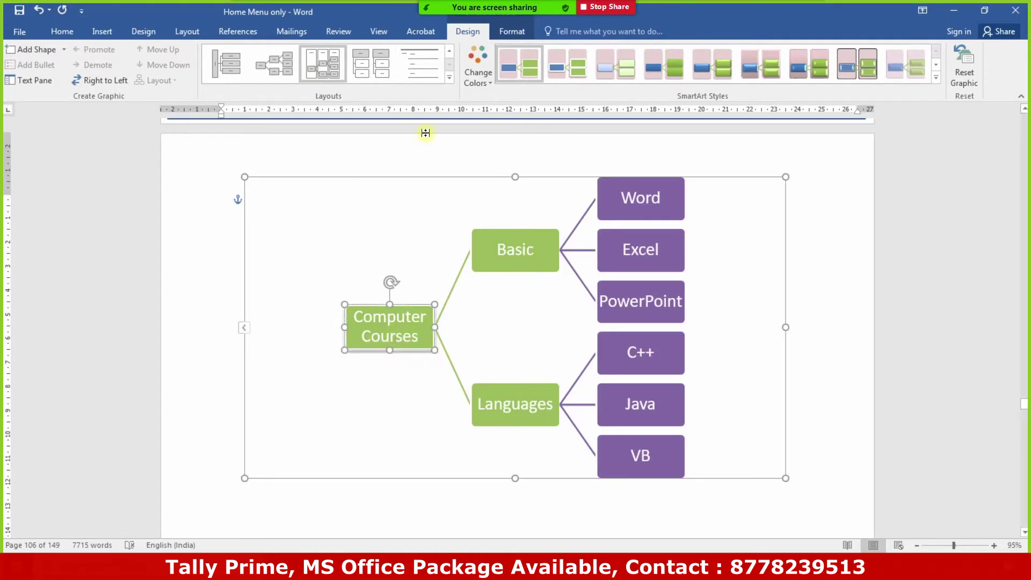
click(513, 32)
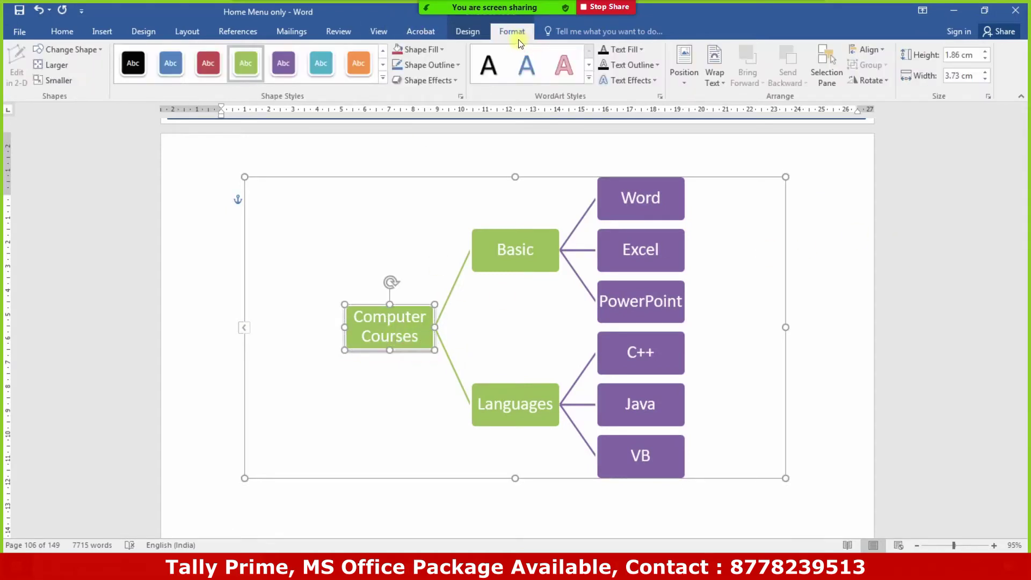
click(443, 49)
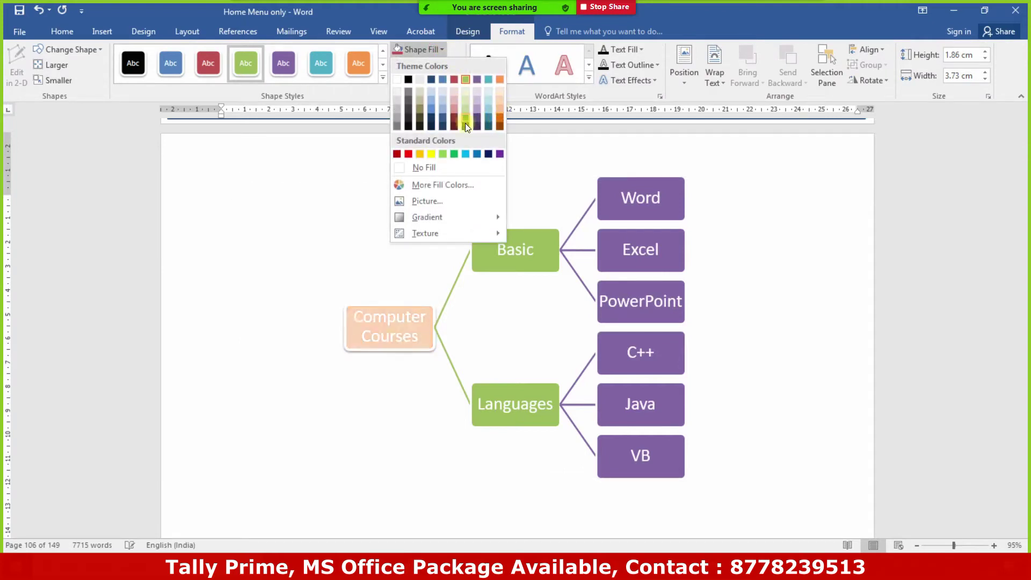
click(488, 155)
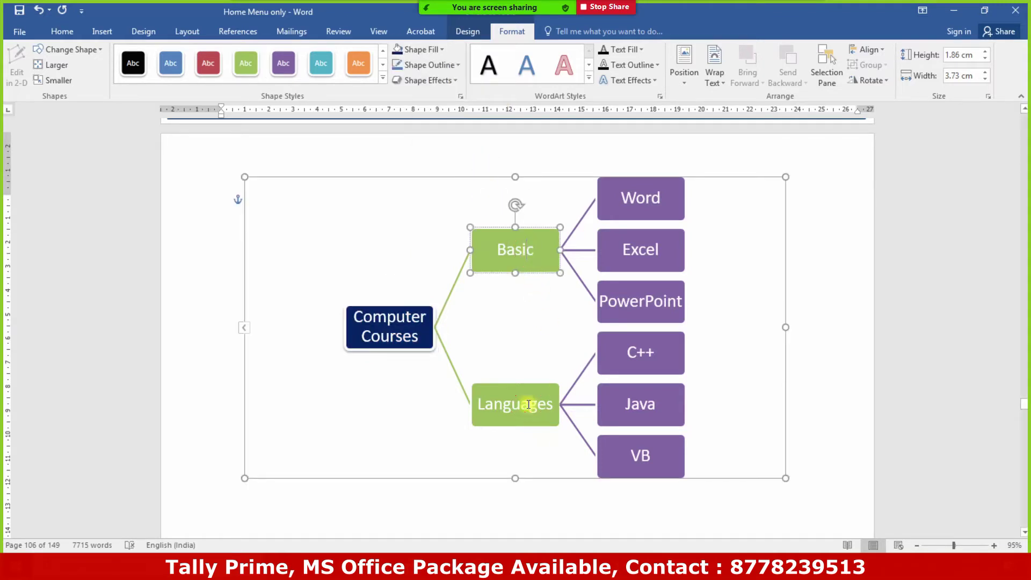
shift+click(533, 387)
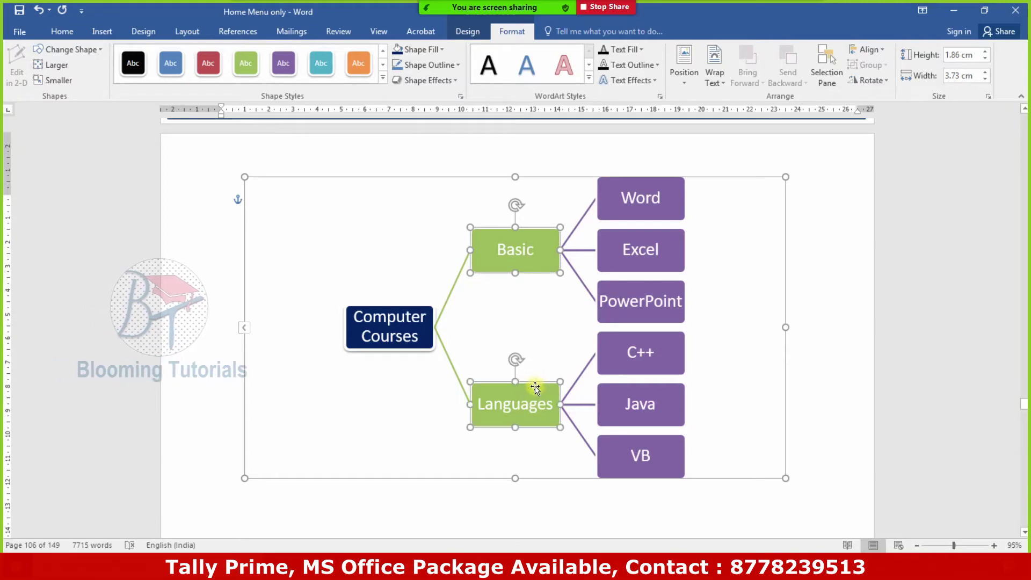
click(752, 419)
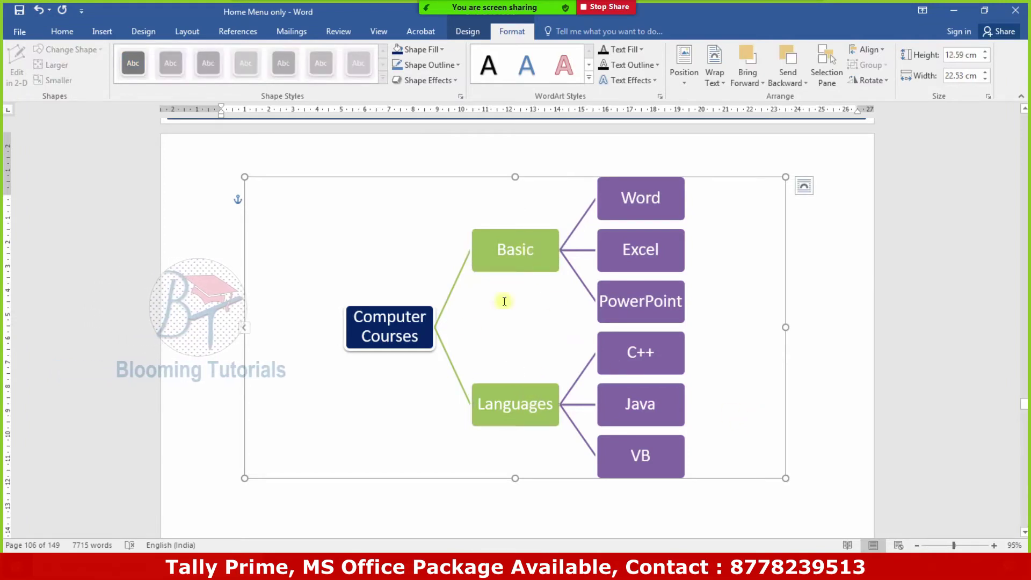
Select the Computer Courses, Basic, Languages, VB, Java and PowerPoint shapes in turn, then deselect
click(417, 336)
click(530, 260)
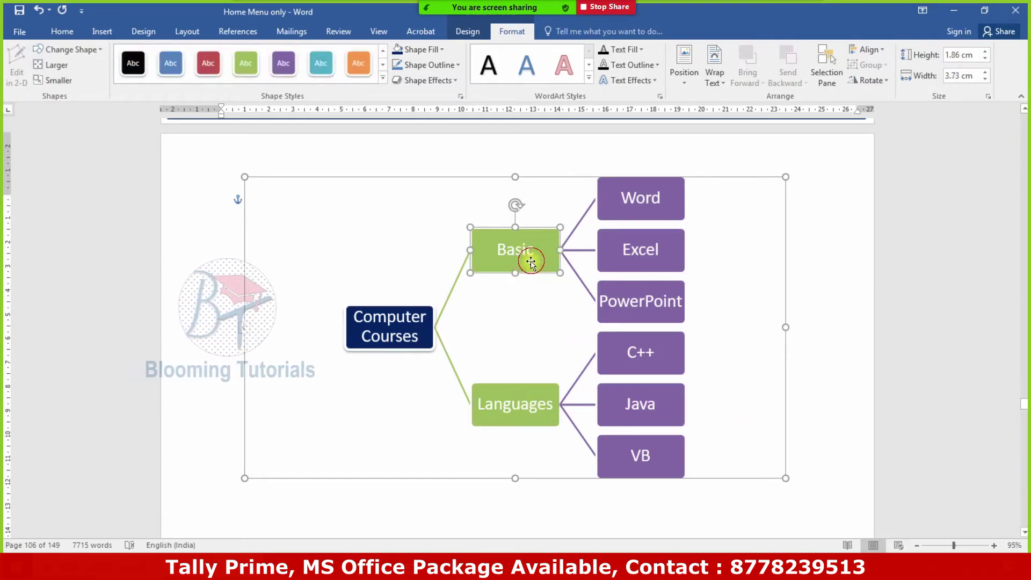
click(526, 413)
click(617, 439)
click(633, 406)
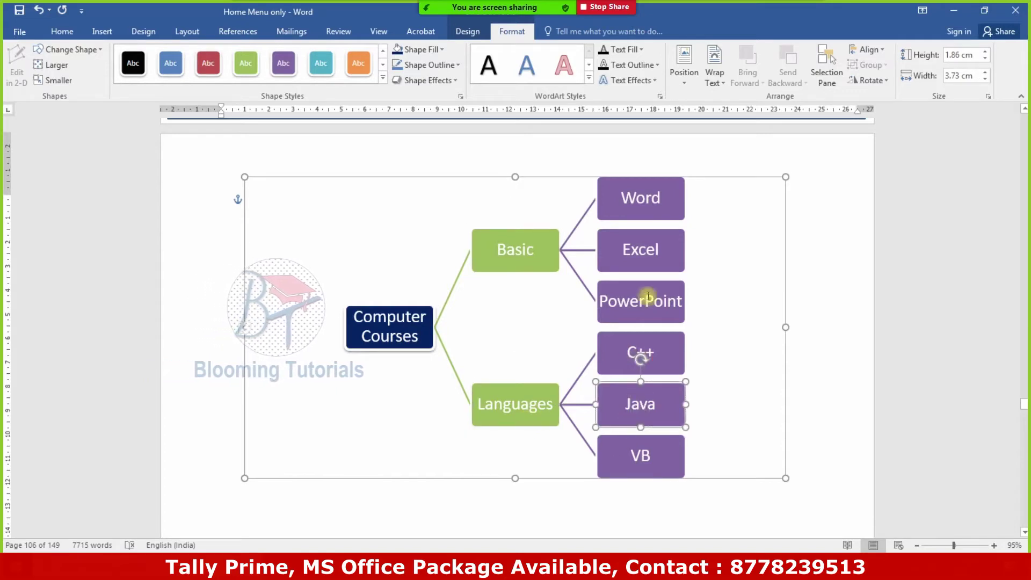
click(647, 296)
click(897, 333)
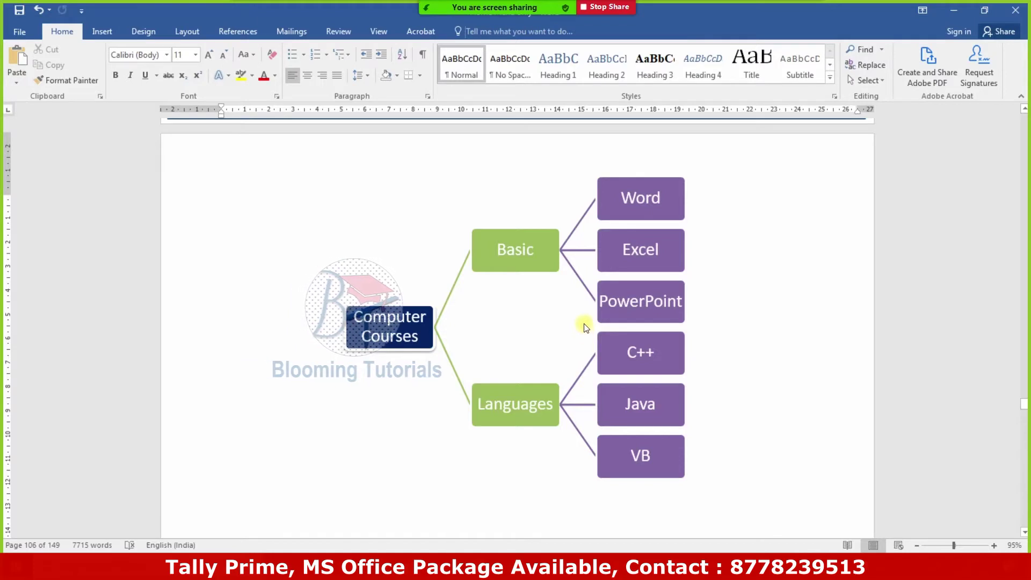
click(522, 251)
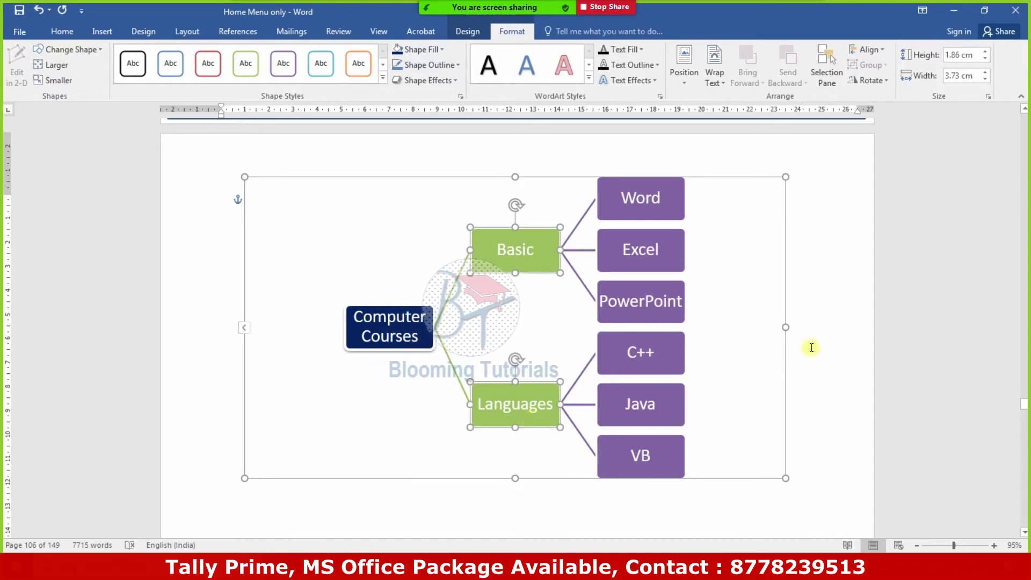
click(814, 314)
Select Basic and Languages together and fill both shapes Light Blue
click(518, 269)
click(530, 403)
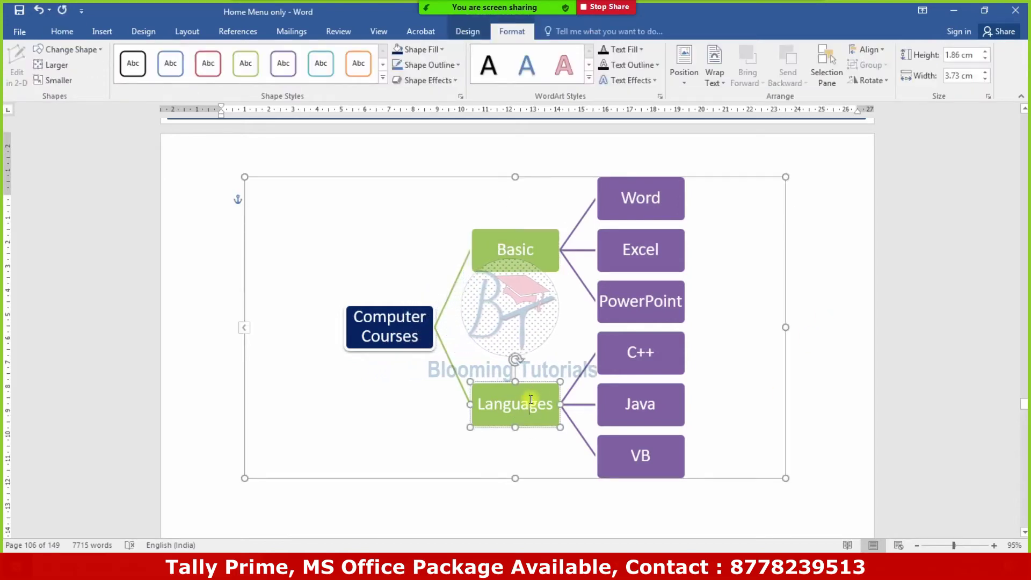
ctrl+click(524, 263)
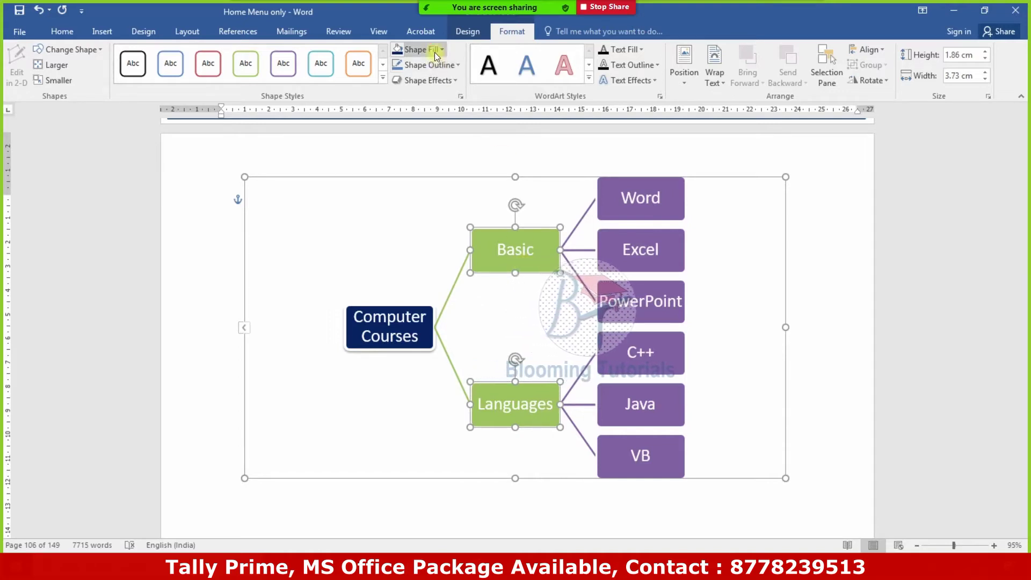
click(419, 49)
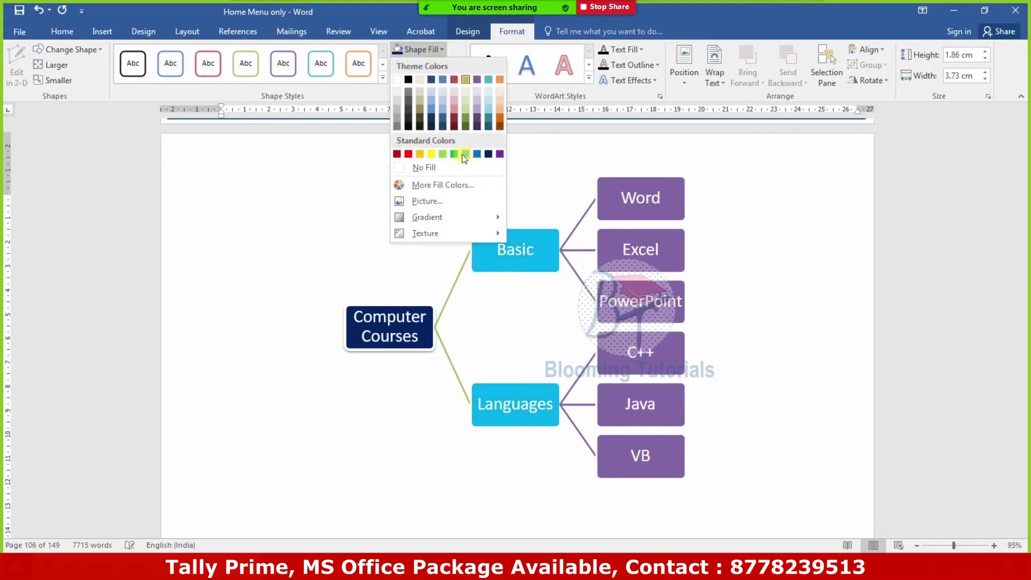
click(463, 154)
click(426, 55)
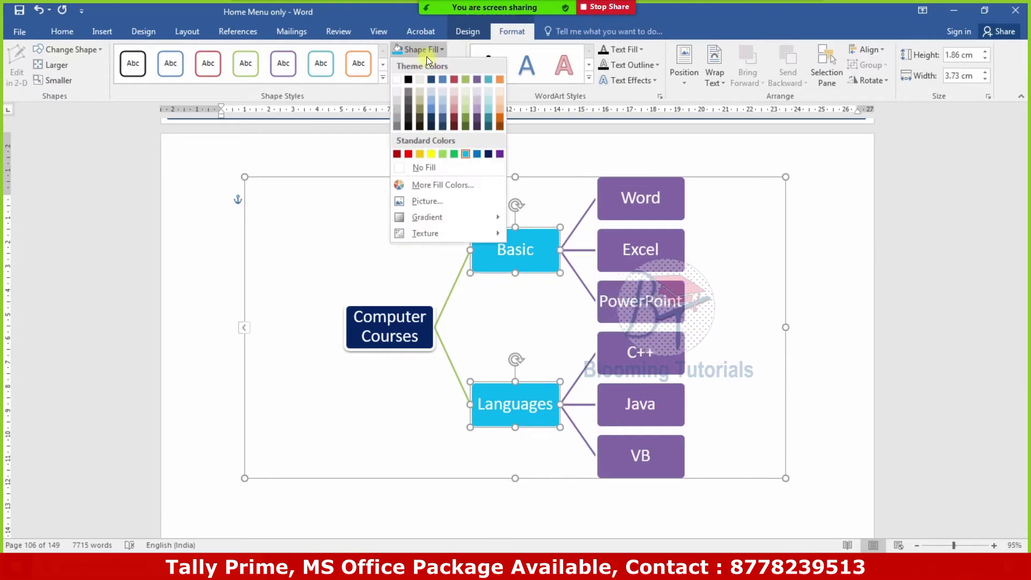
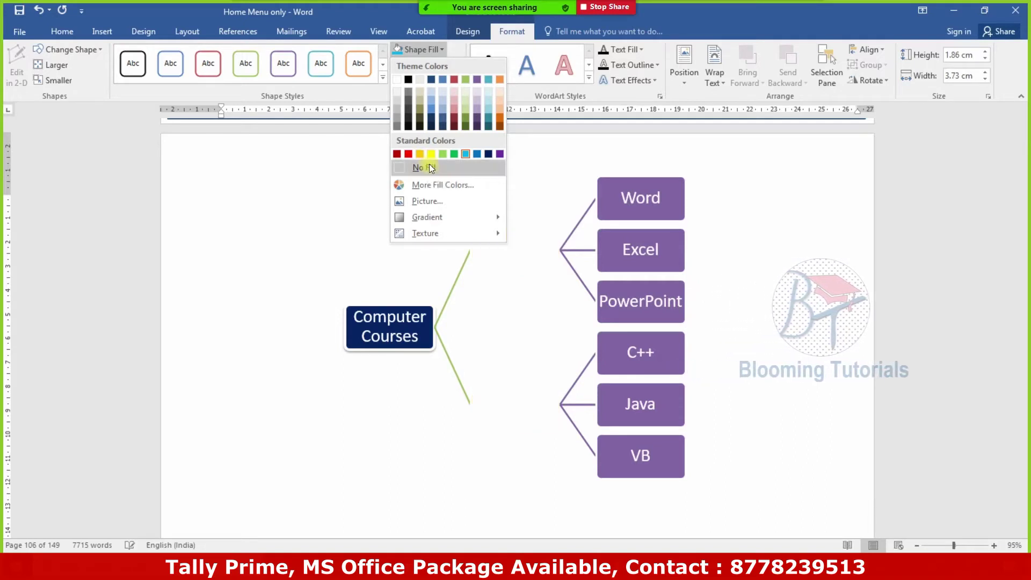
Fill the Basic and Languages shapes with the birthday photo from a file
click(453, 207)
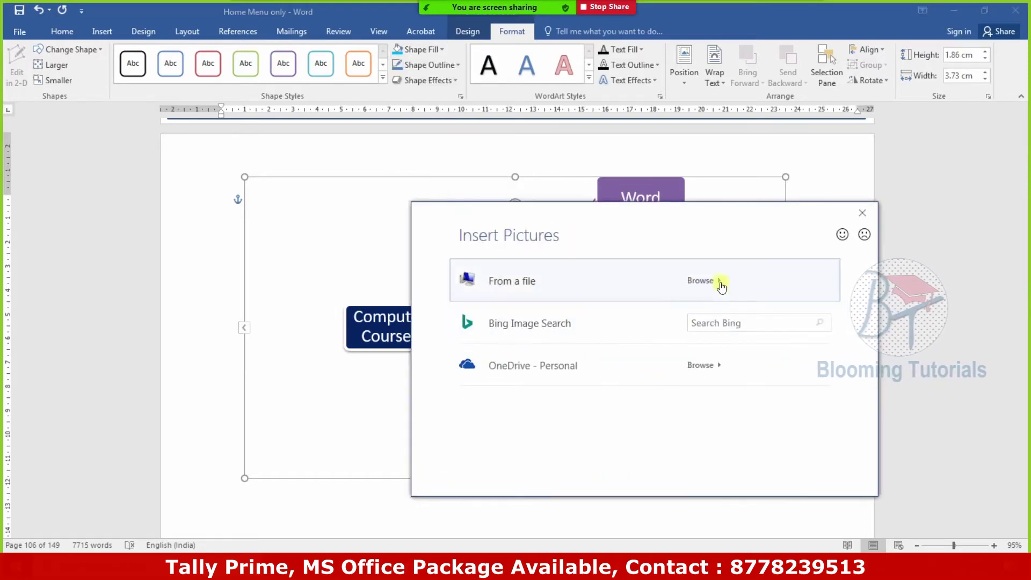
click(718, 281)
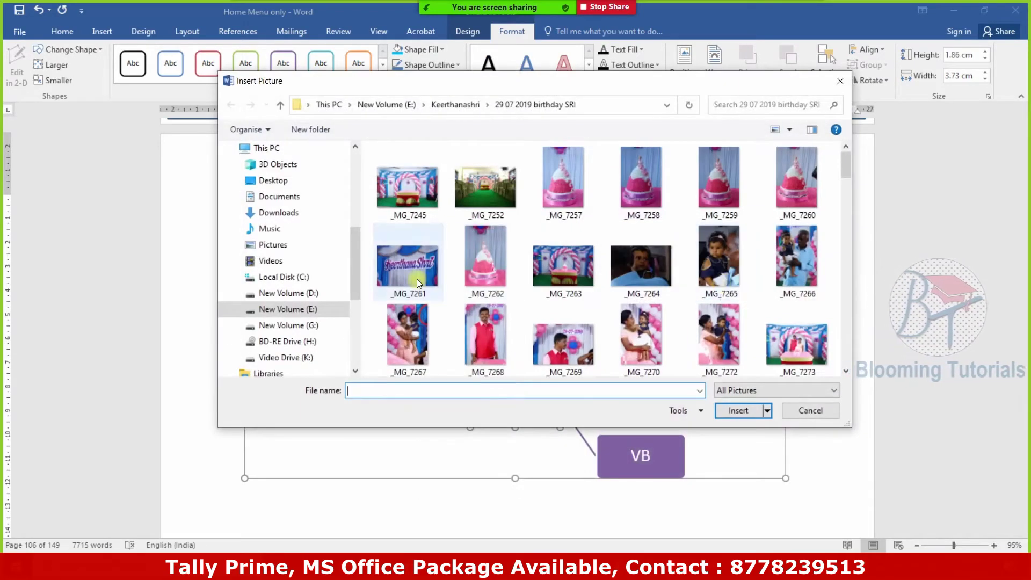
scroll(484, 269, down, 5)
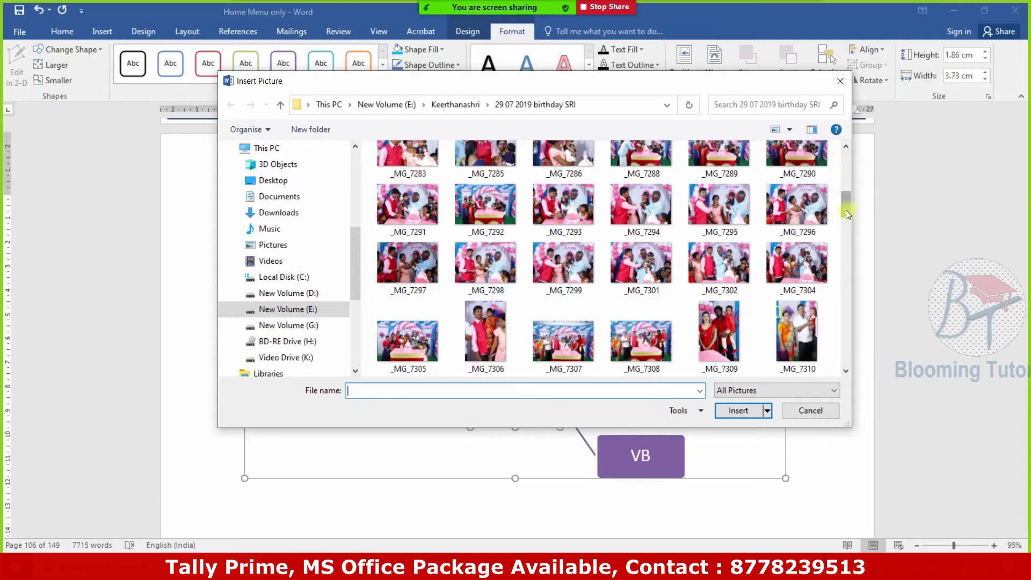
drag(846, 204, 846, 174)
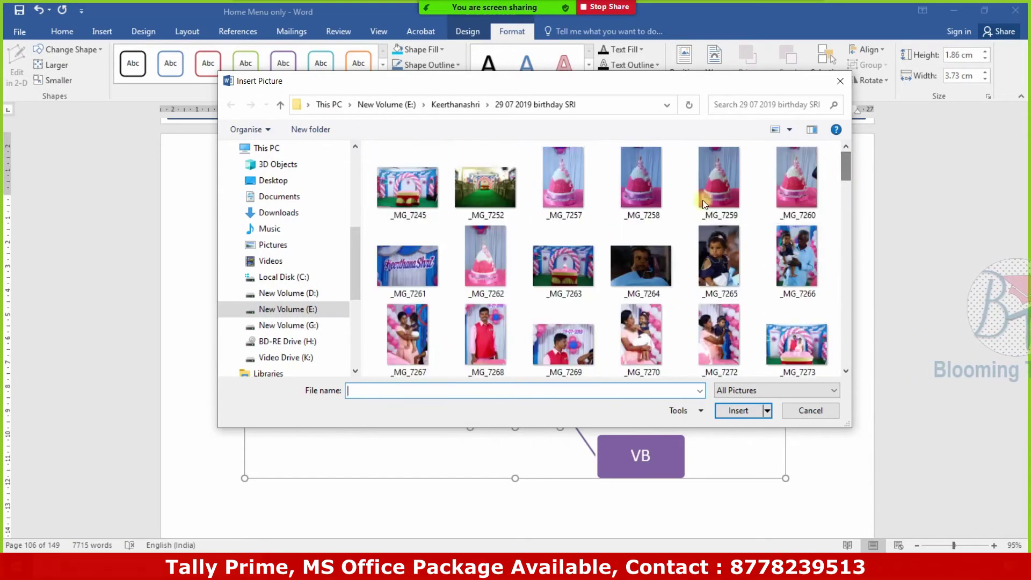
double_click(401, 194)
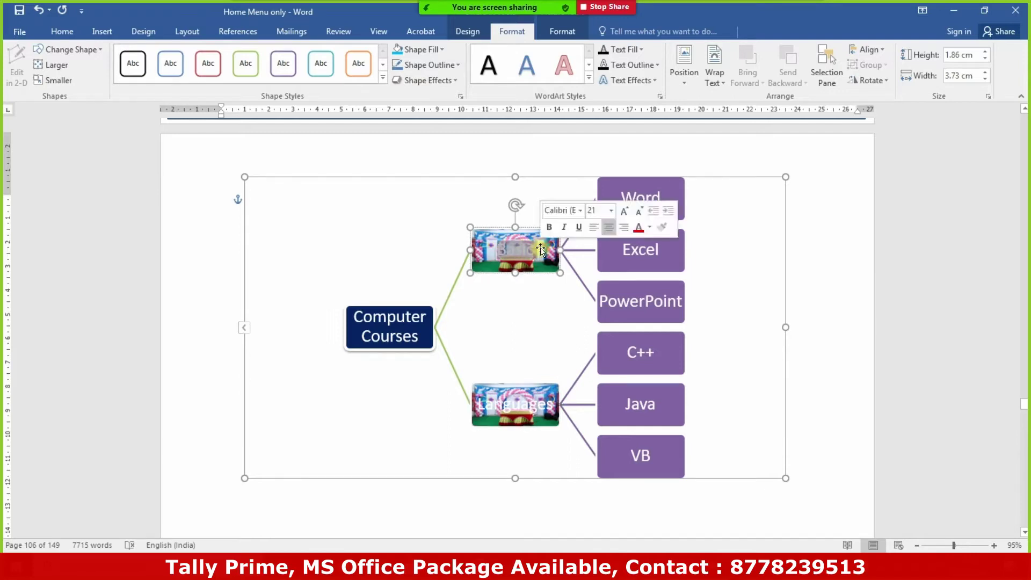
Give the Basic and Languages labels a dark WordArt text style
click(489, 67)
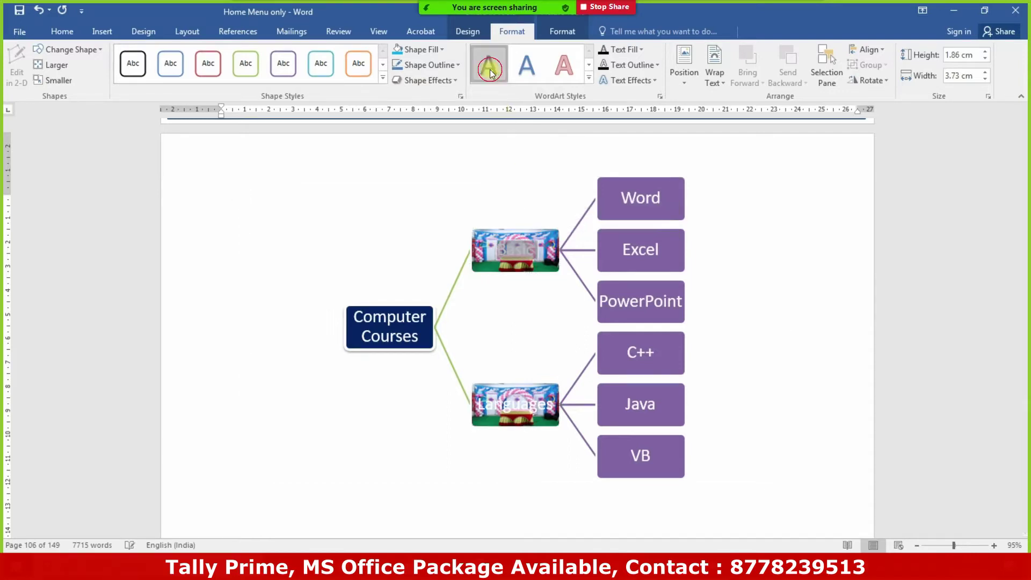
click(515, 405)
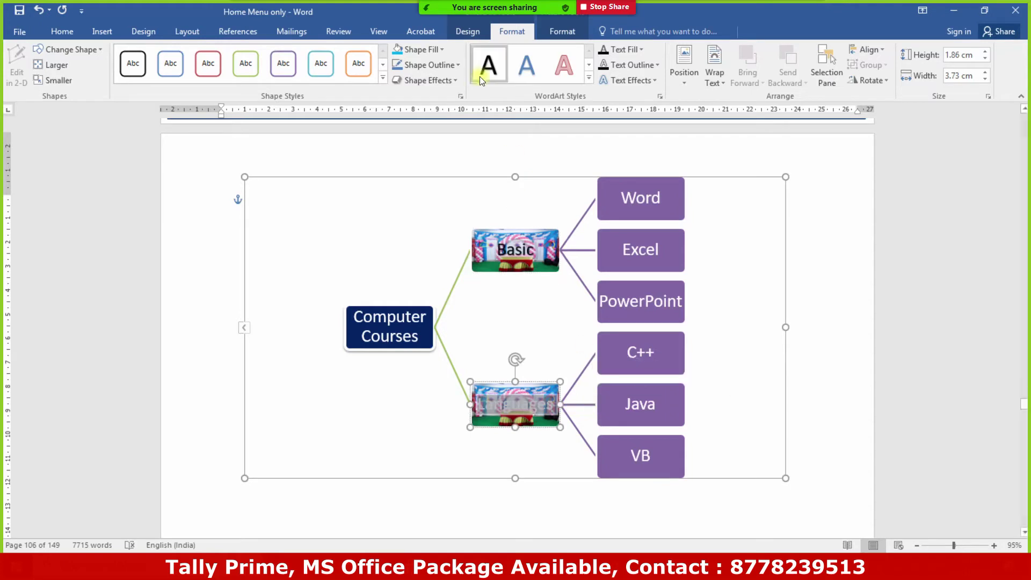
click(826, 395)
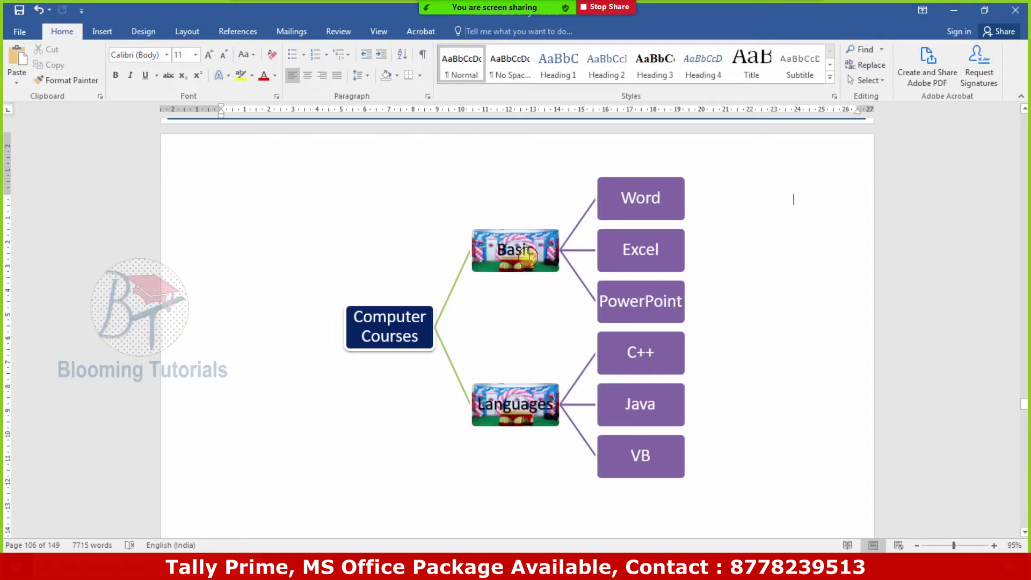
Select the Word, Excel and PowerPoint shapes and set Gradient fill via More Gradients in Format Shape
click(528, 266)
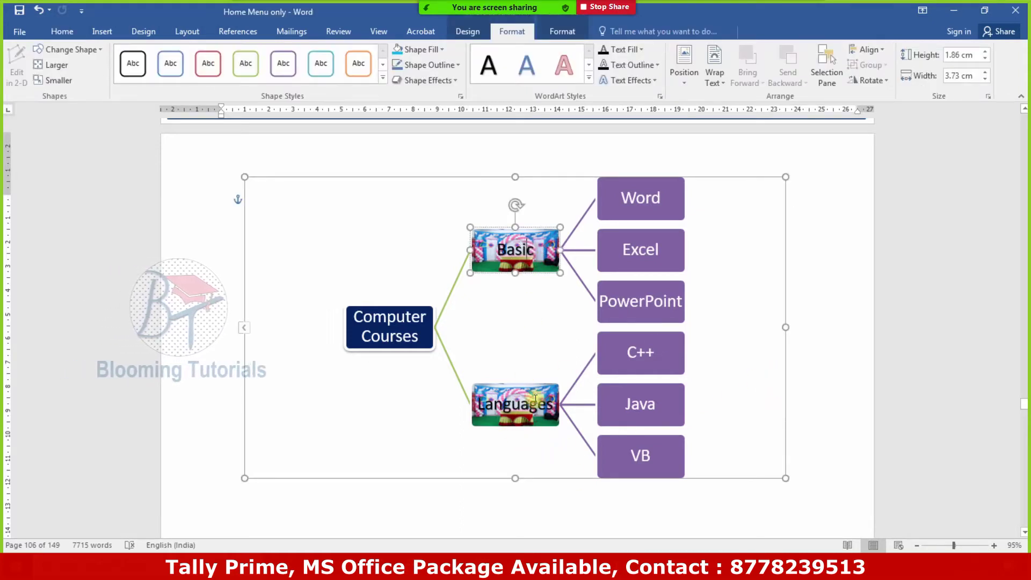
click(644, 198)
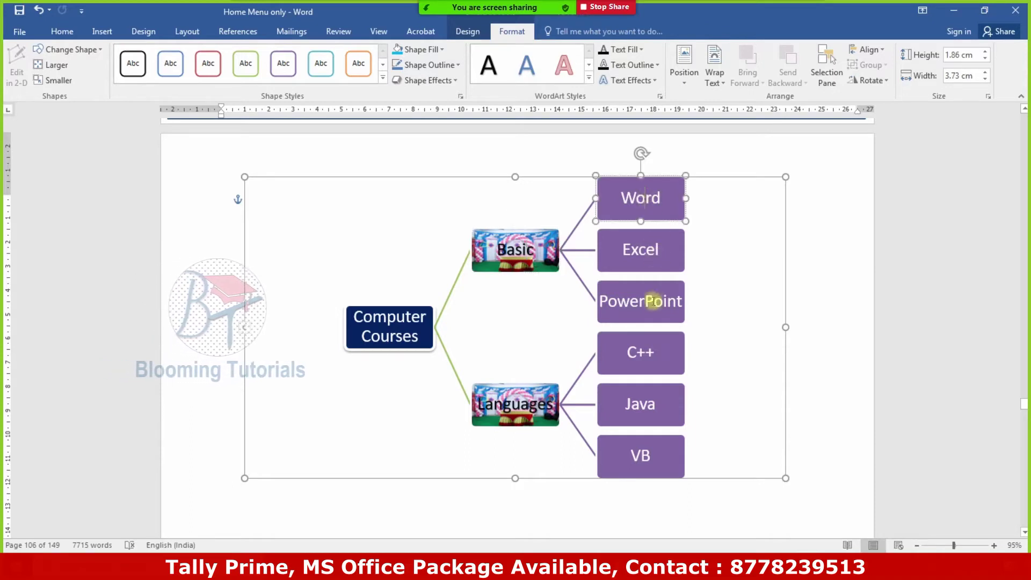
ctrl+click(656, 293)
ctrl+click(651, 252)
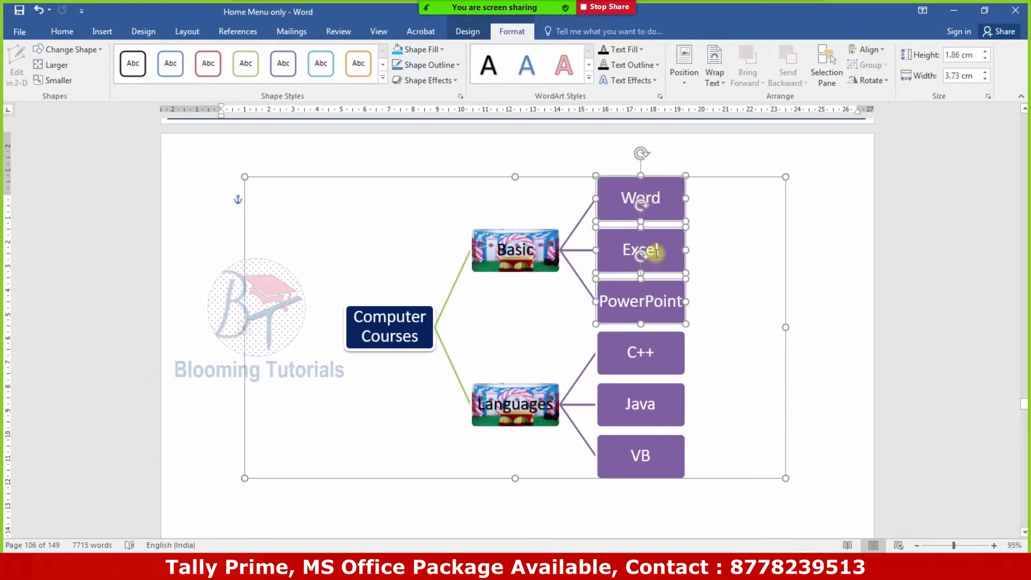
click(442, 49)
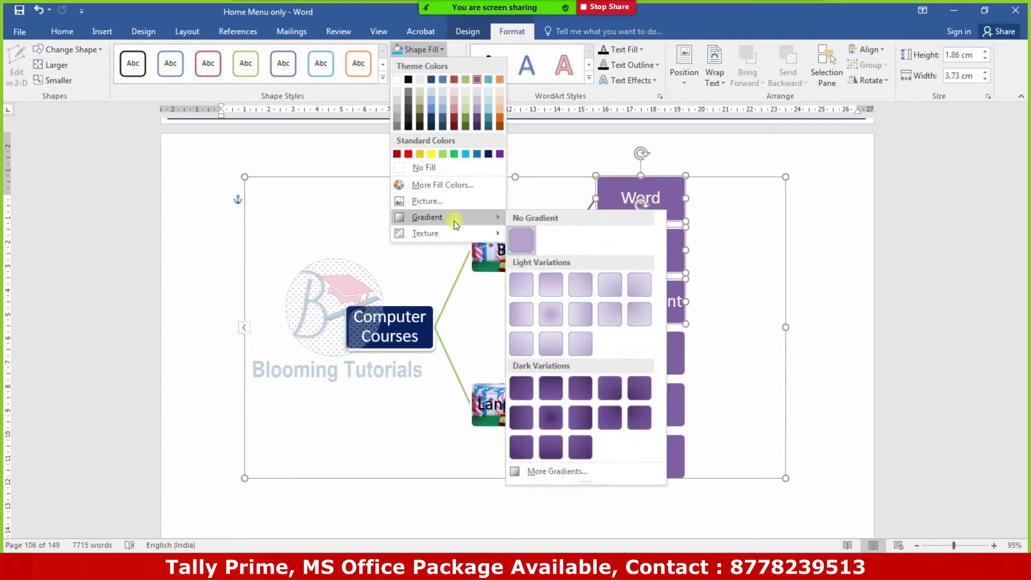
mouse_move(427, 217)
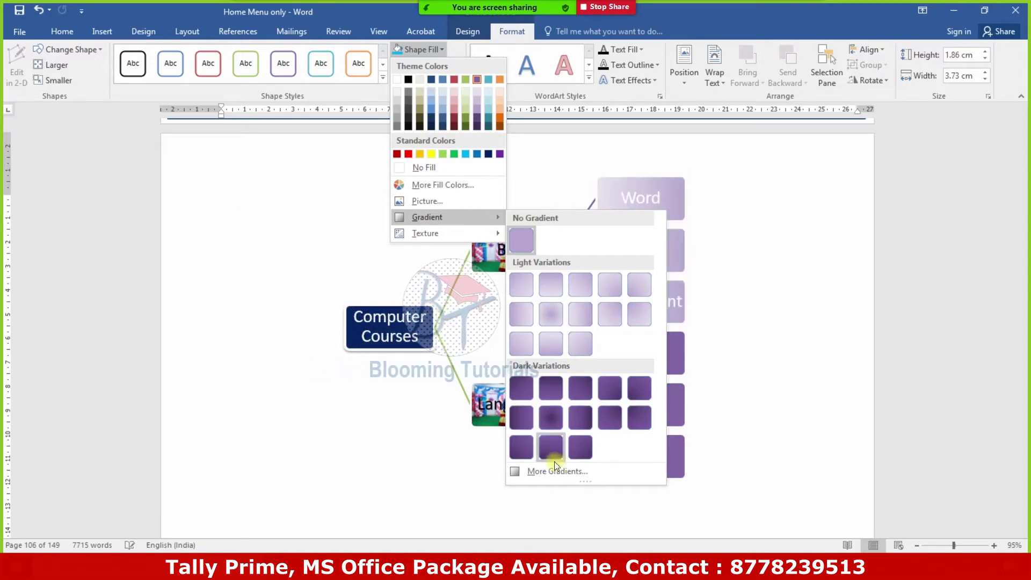
click(546, 472)
click(895, 237)
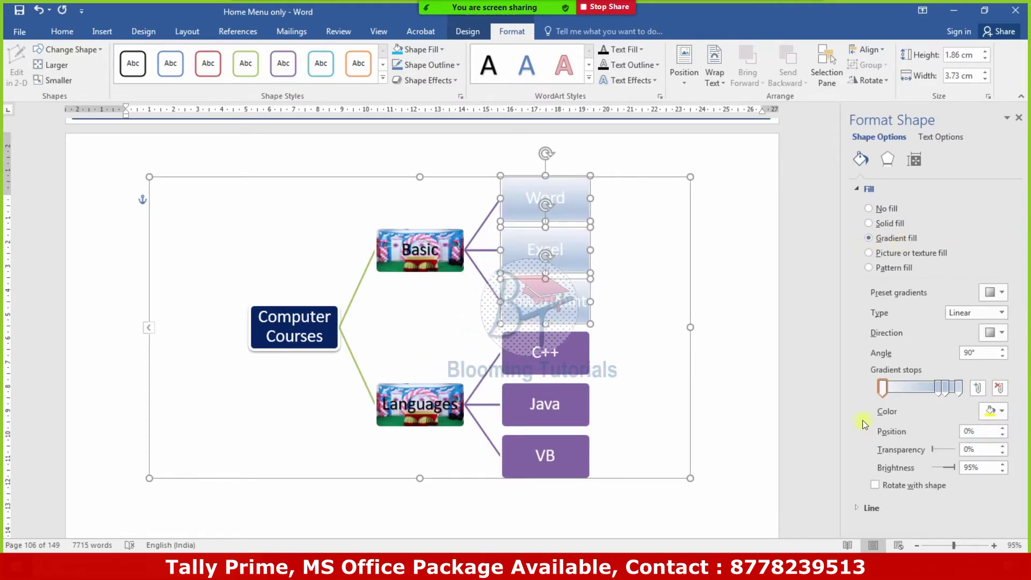
Move a gradient stop inward and recolour the stops orange-yellow and light green
drag(939, 389, 922, 387)
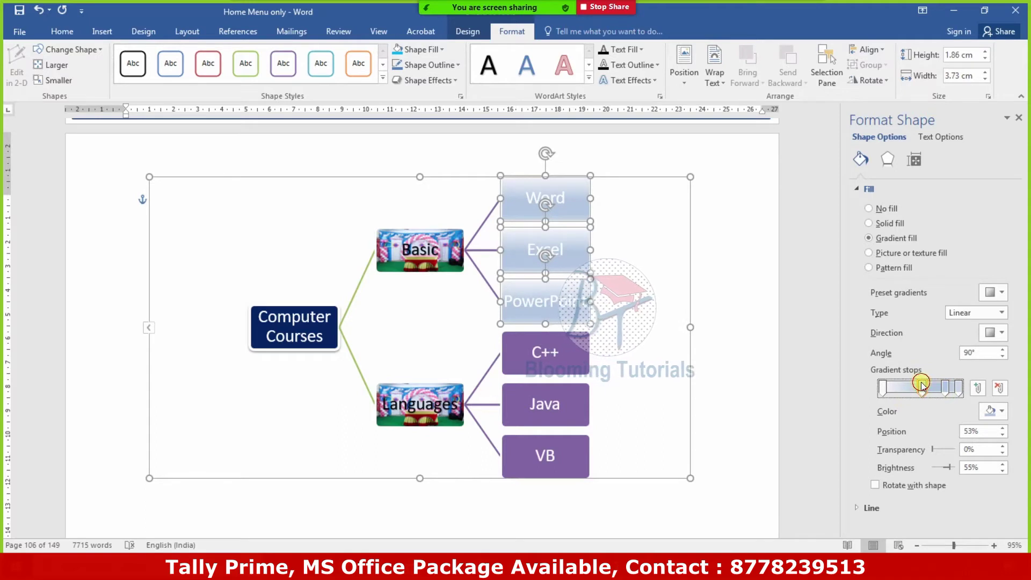
click(999, 411)
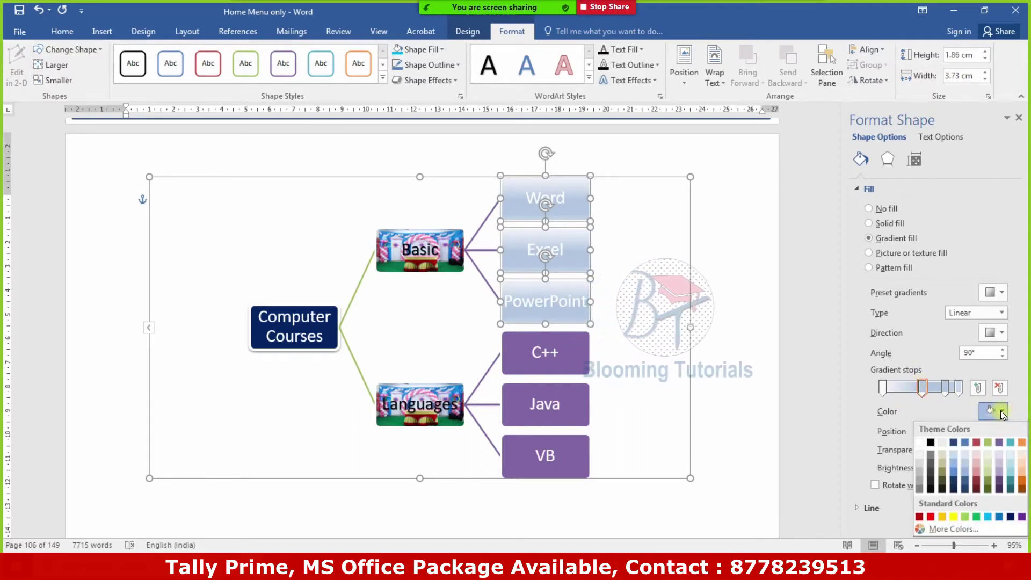
click(941, 516)
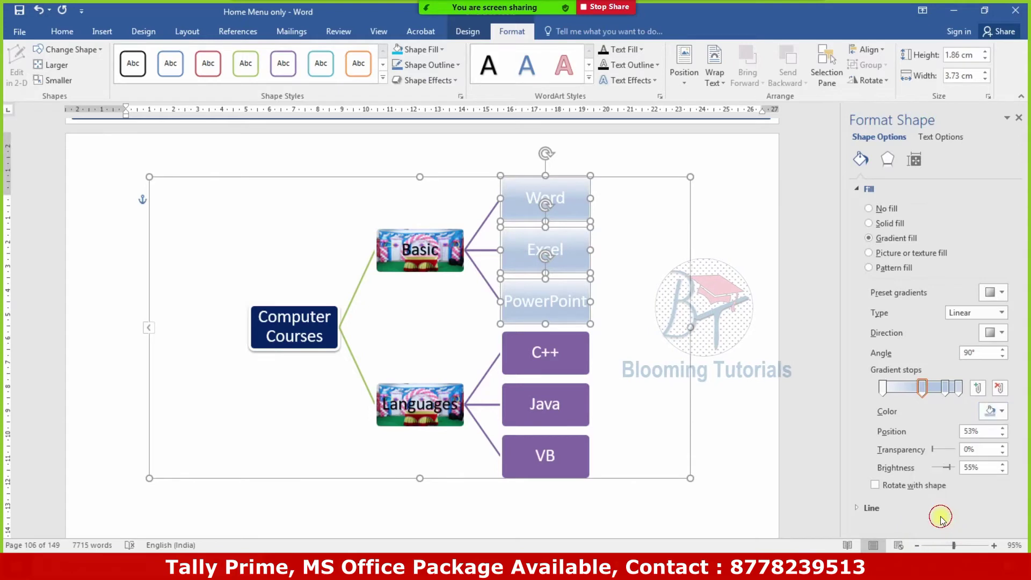
click(945, 386)
click(1002, 411)
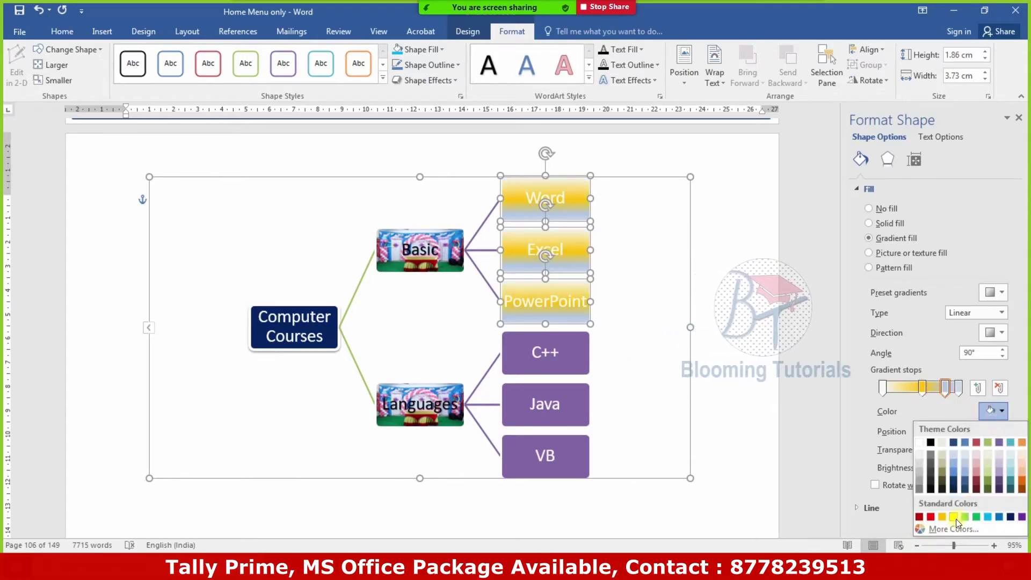
click(964, 517)
click(958, 387)
click(1002, 411)
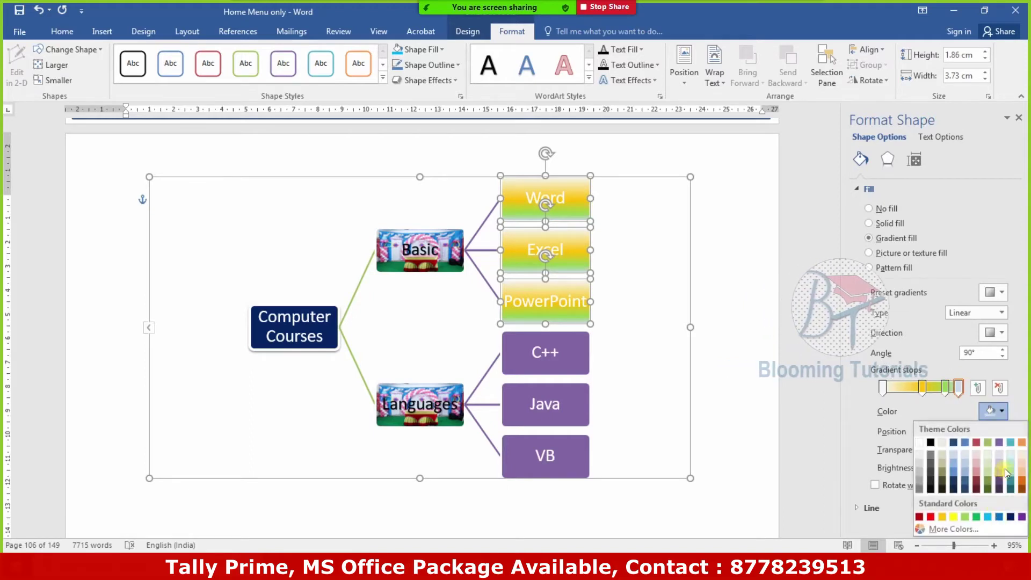
click(993, 410)
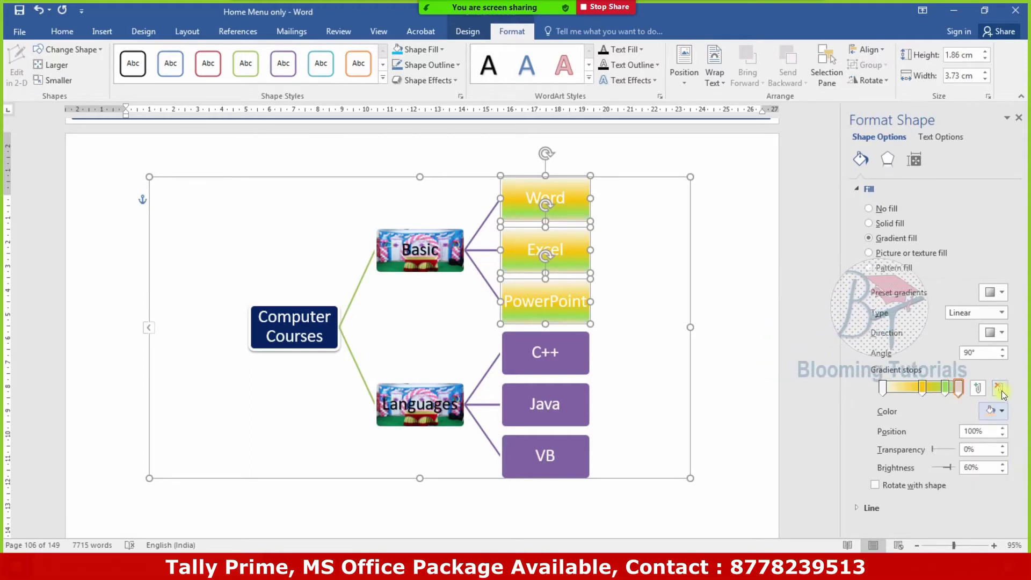
Set the gradient type to Path after trying Radial and Rectangular
click(1002, 312)
click(994, 338)
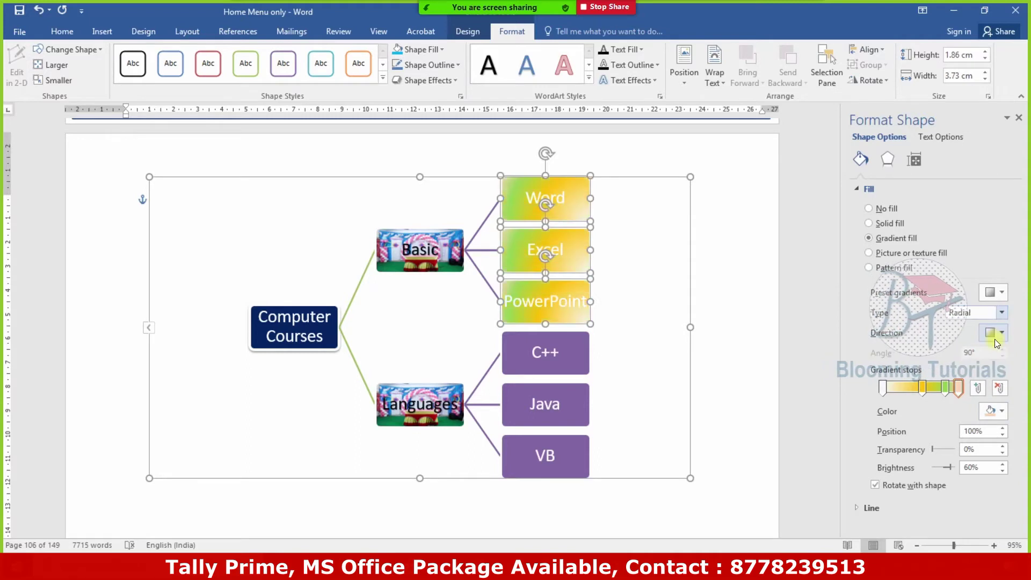
click(1001, 313)
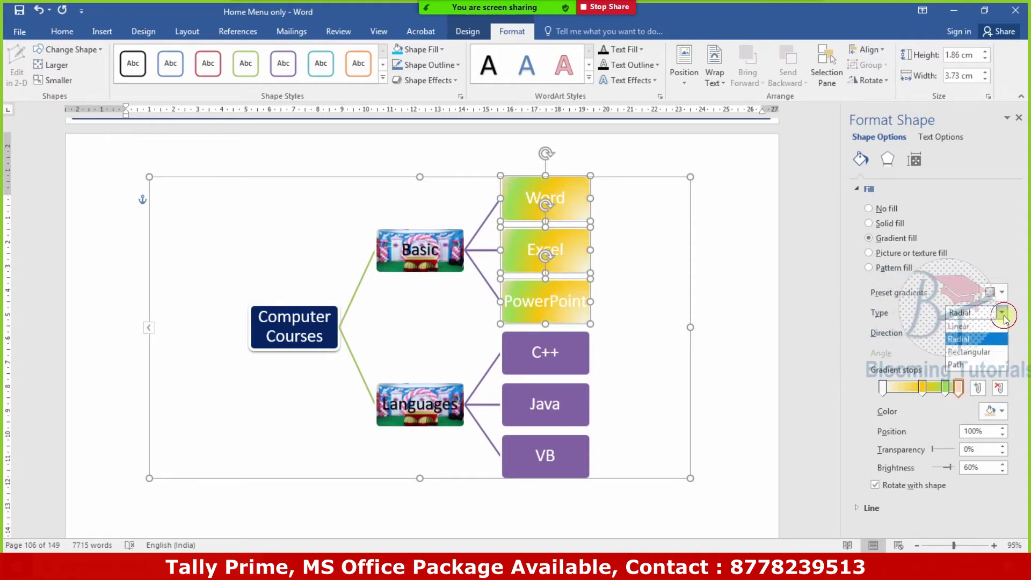
click(991, 352)
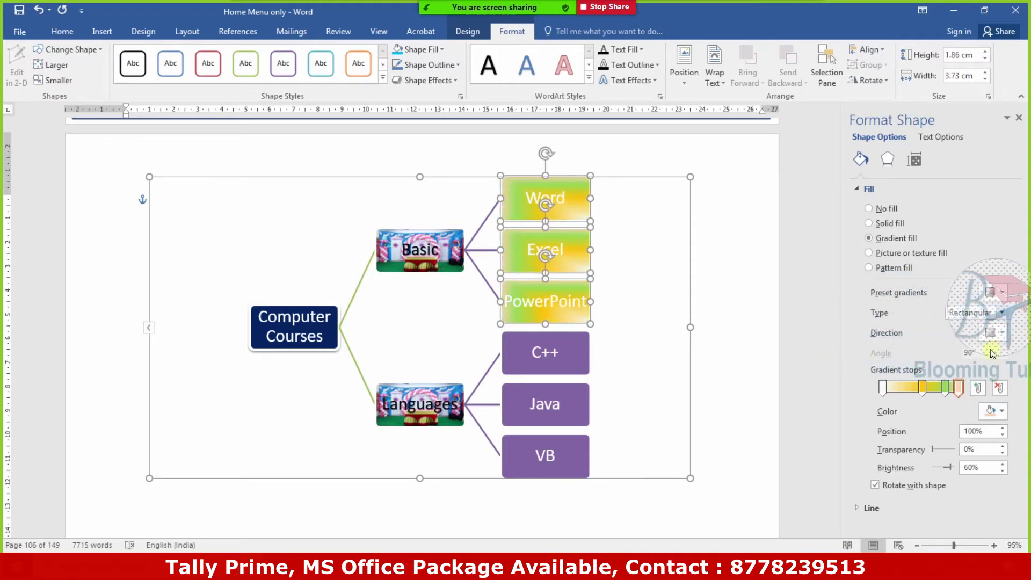
click(996, 317)
click(985, 366)
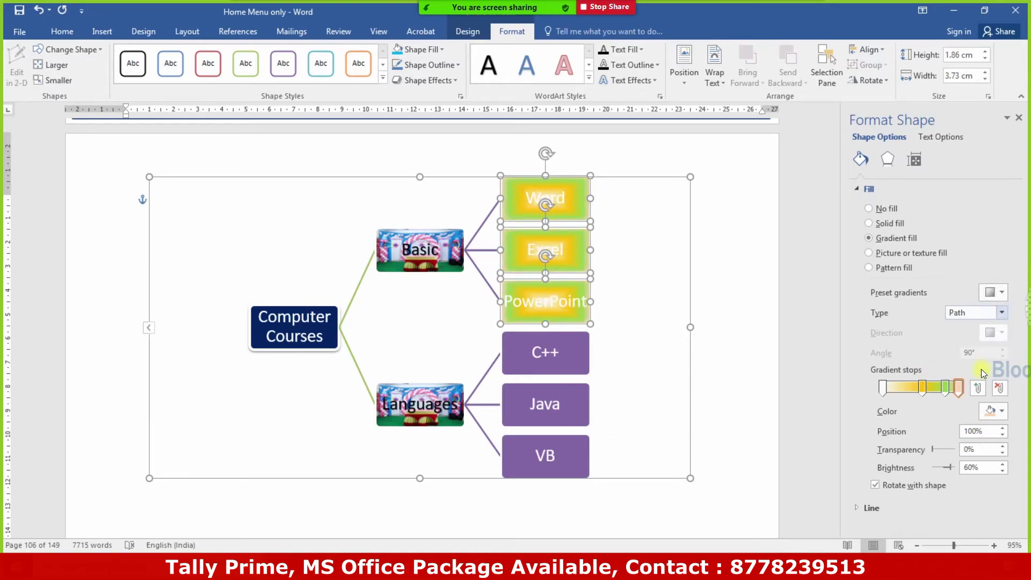
Make the third gradient stop a custom lighter red from More Colors
click(944, 386)
click(1001, 410)
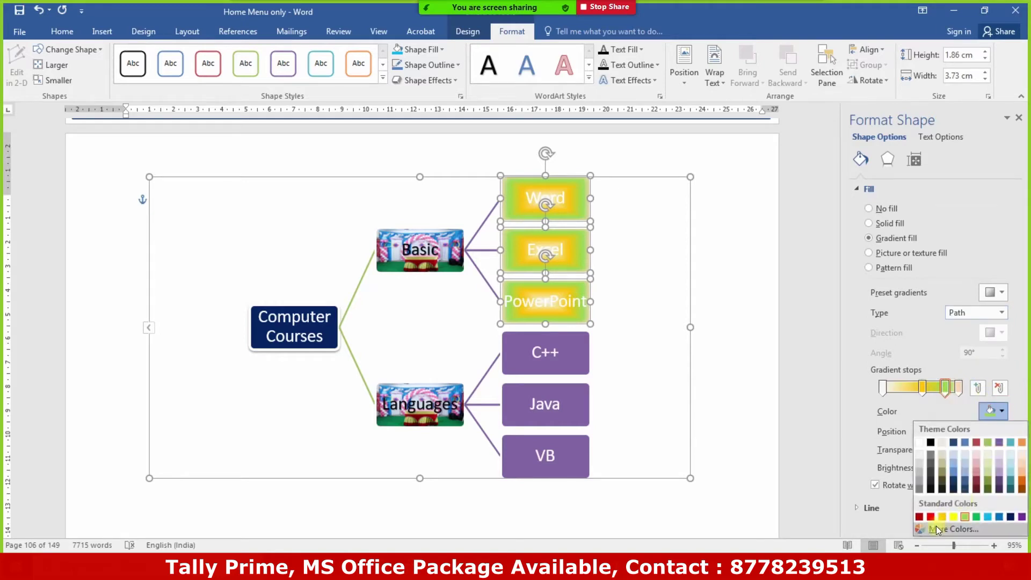
click(931, 517)
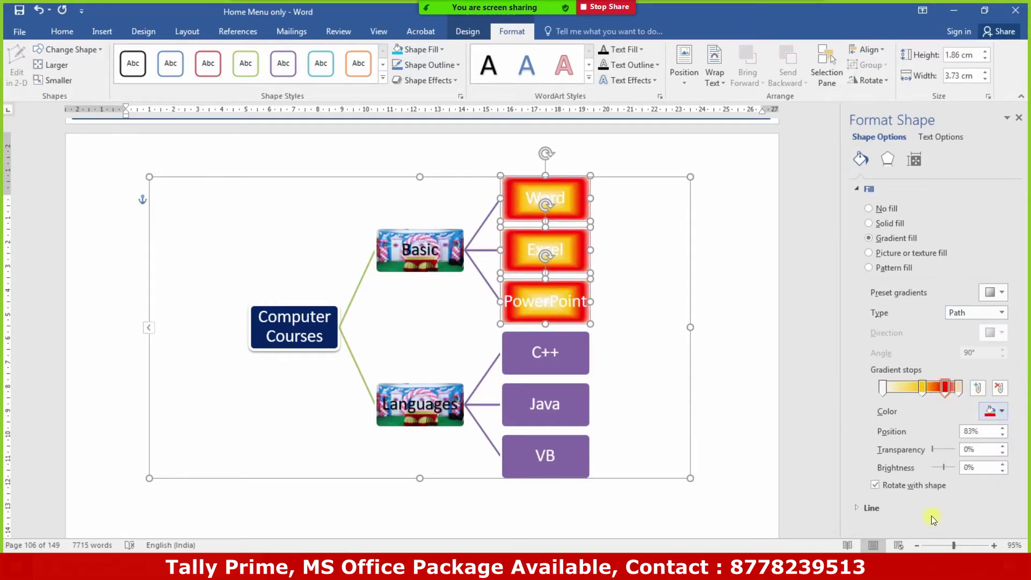
click(1001, 410)
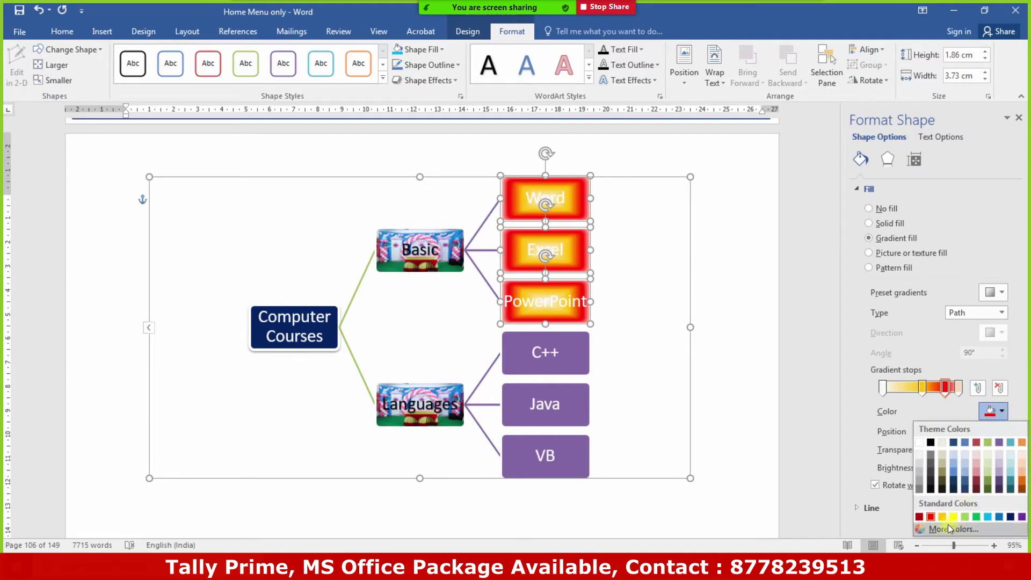
click(921, 517)
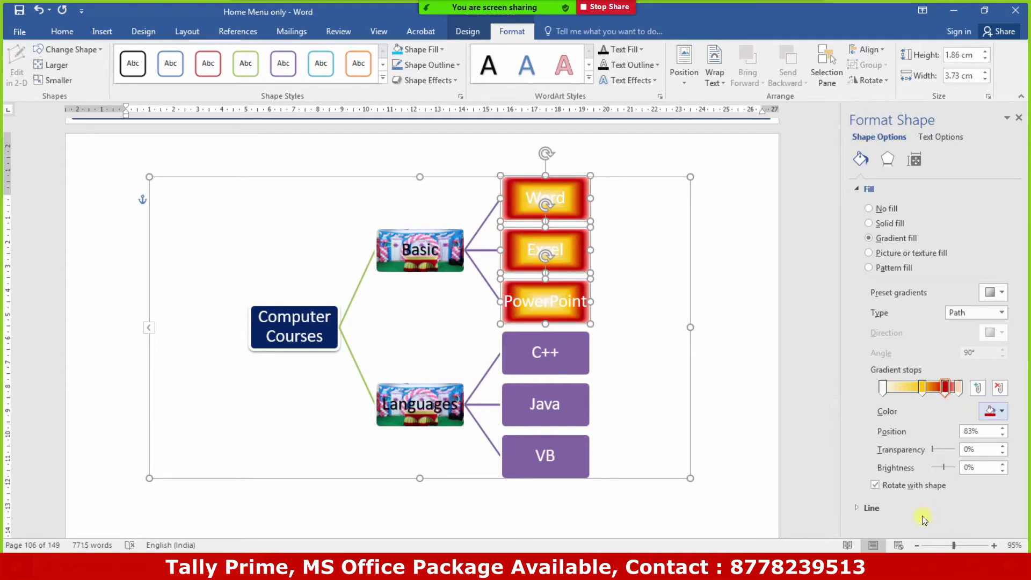
click(1001, 412)
click(972, 528)
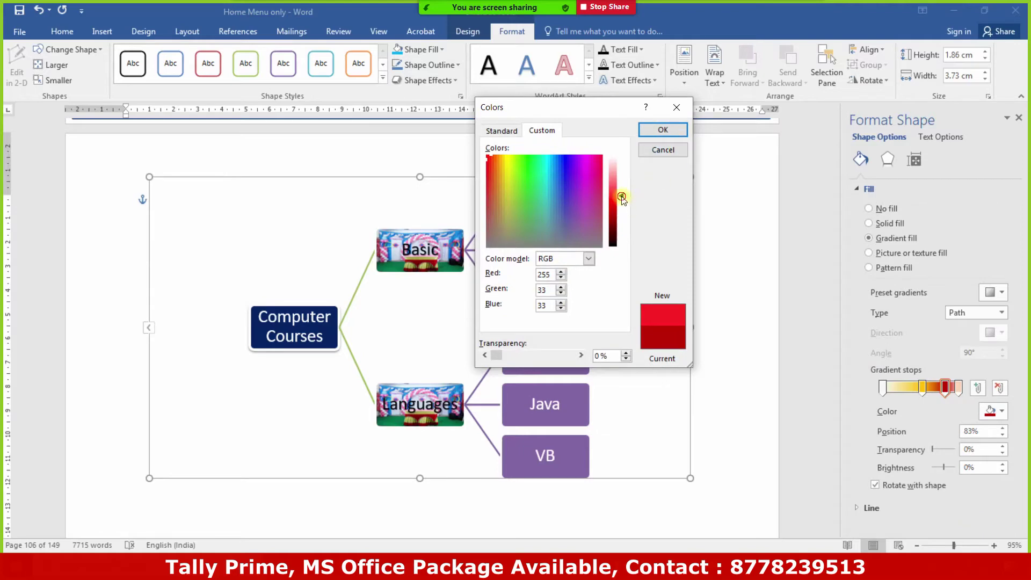
click(664, 131)
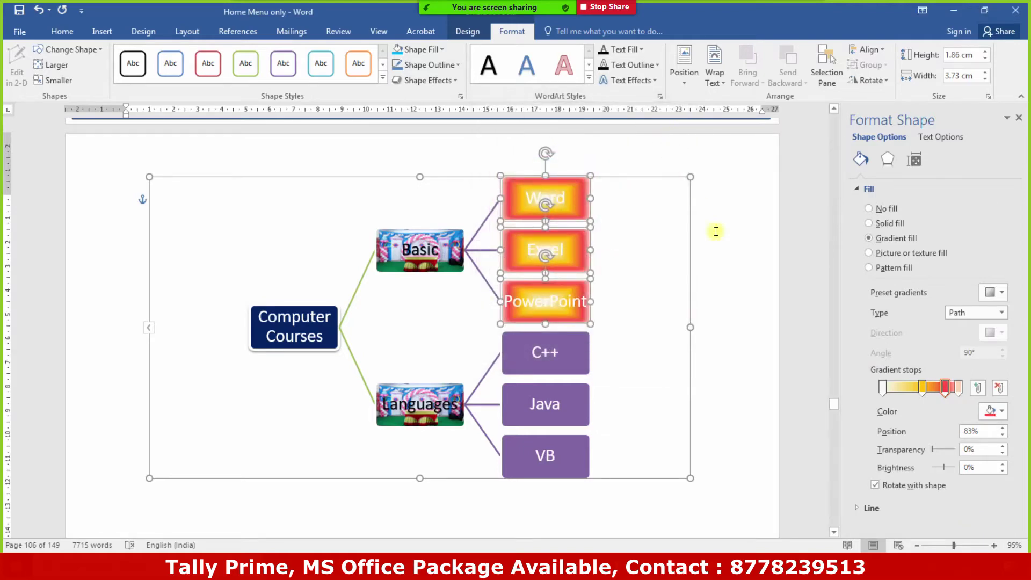
click(700, 209)
click(567, 201)
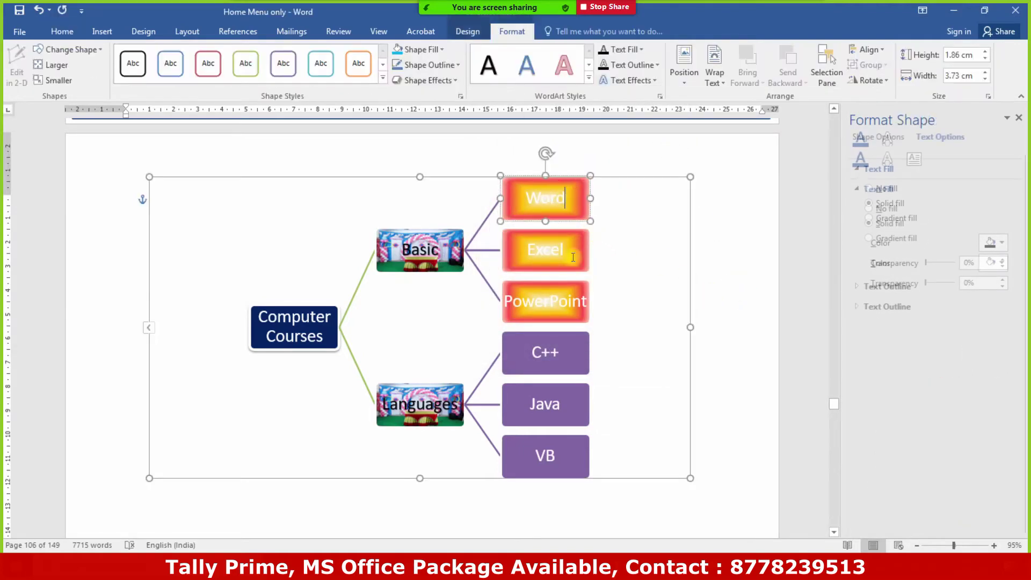
Fill the C++, Java and VB boxes with a dark wood texture
click(553, 253)
click(567, 300)
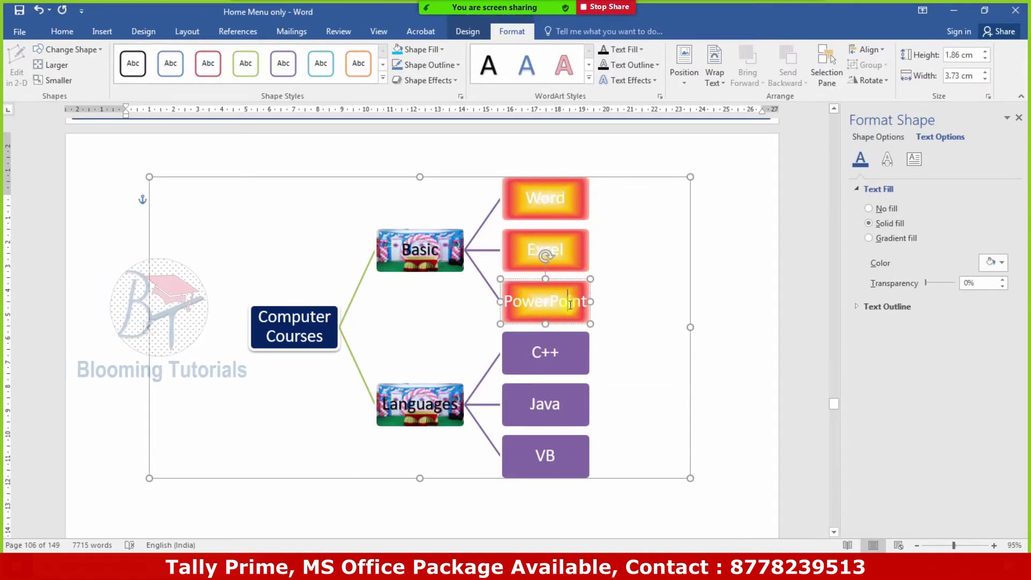
click(579, 363)
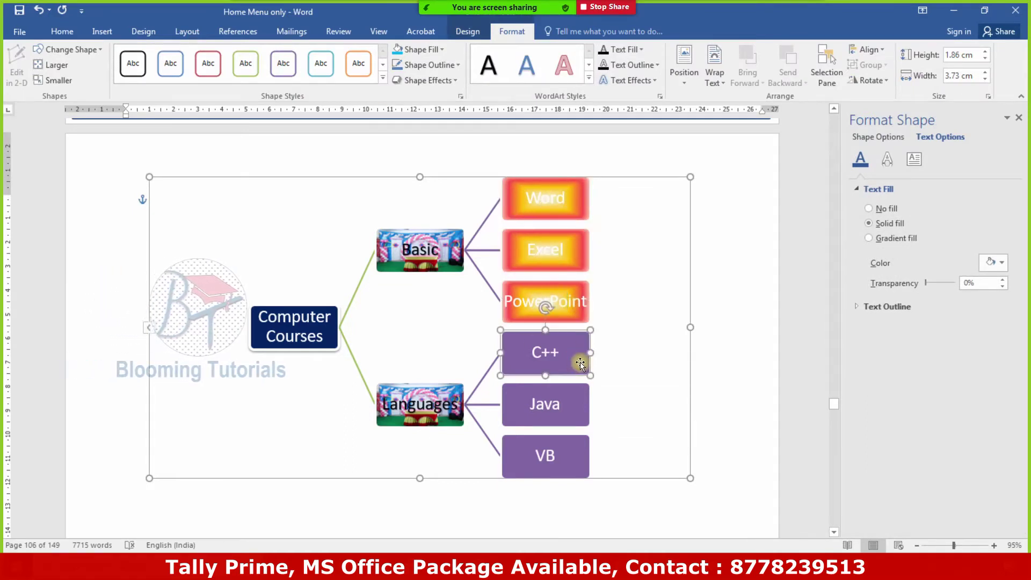
shift+click(575, 395)
shift+click(566, 460)
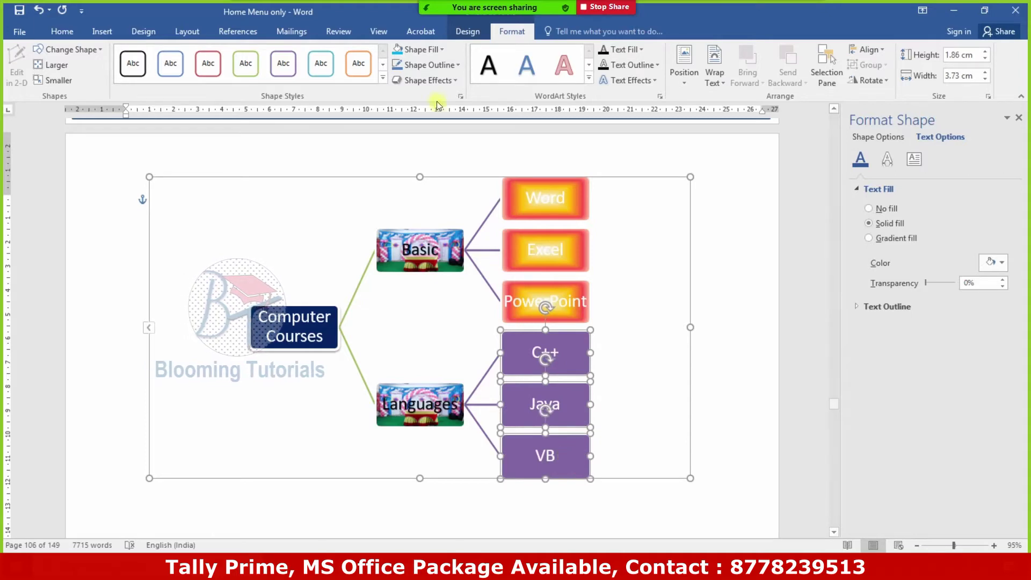
click(421, 50)
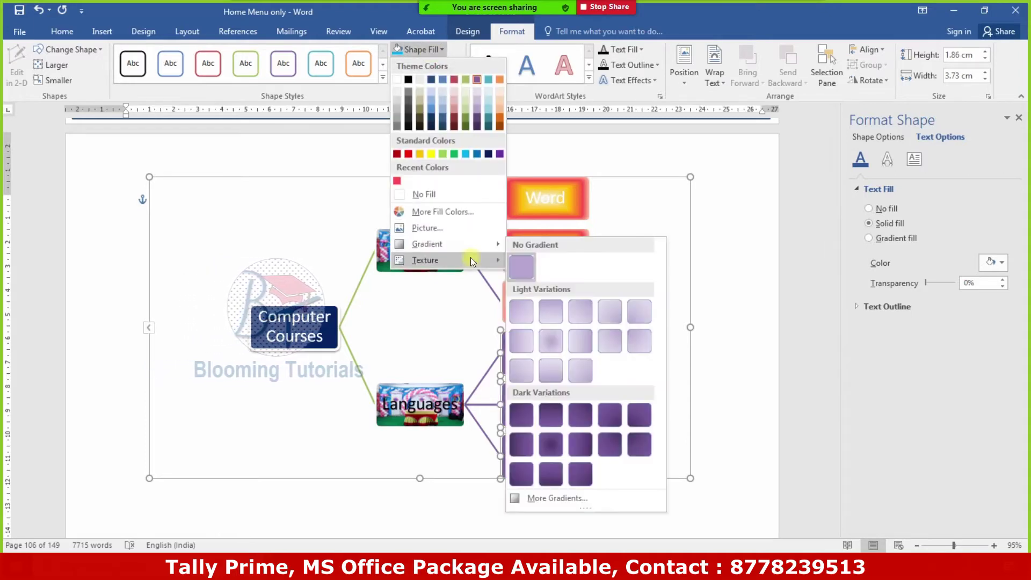
mouse_move(425, 259)
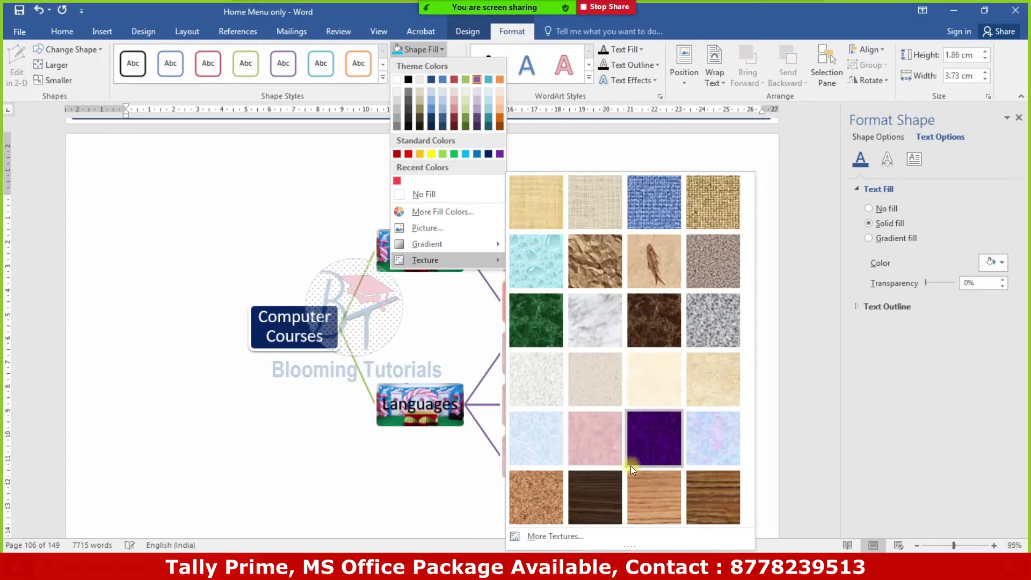
click(617, 502)
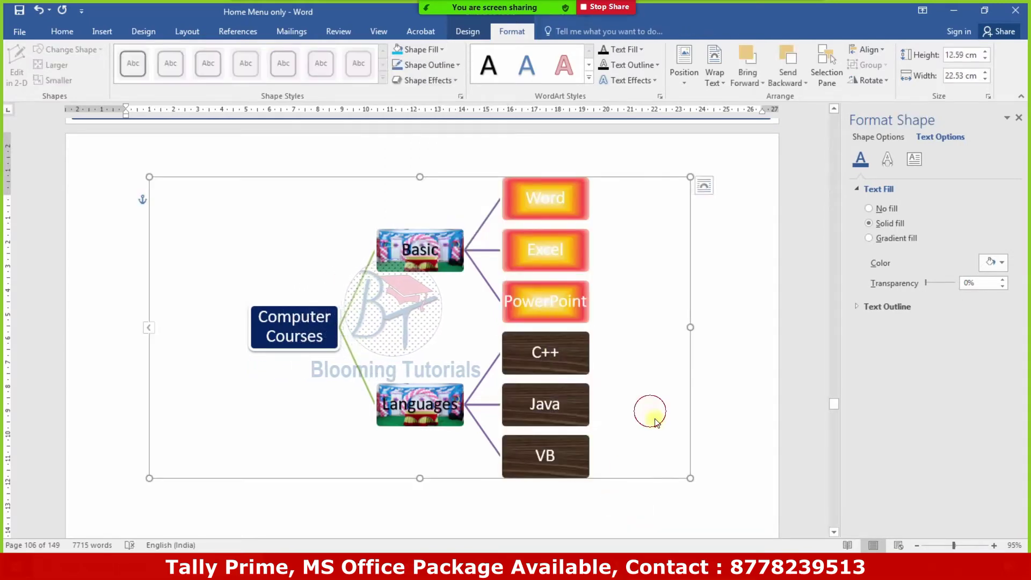
Give the C++ box a beige parchment texture with black label text
click(566, 358)
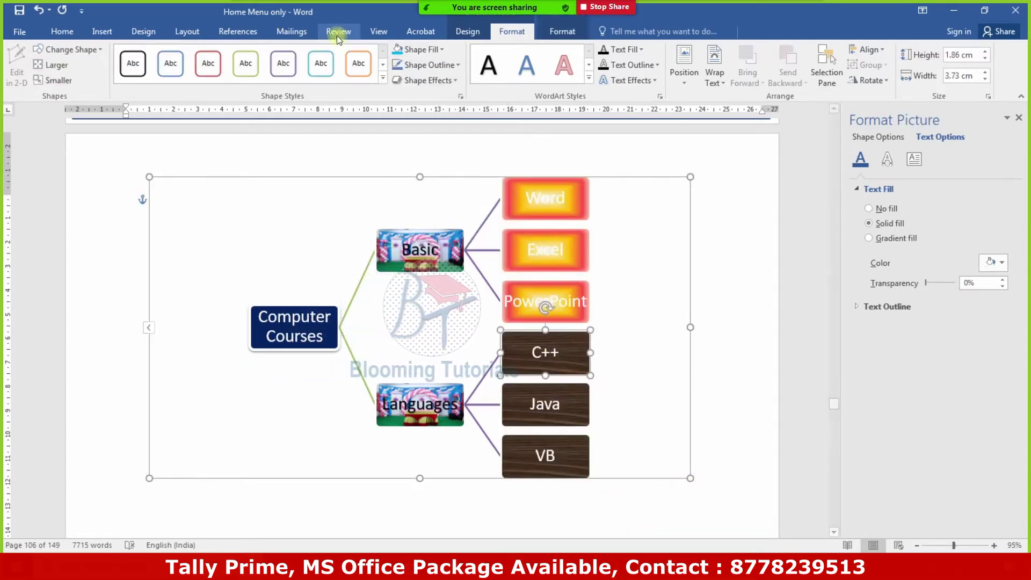
click(421, 50)
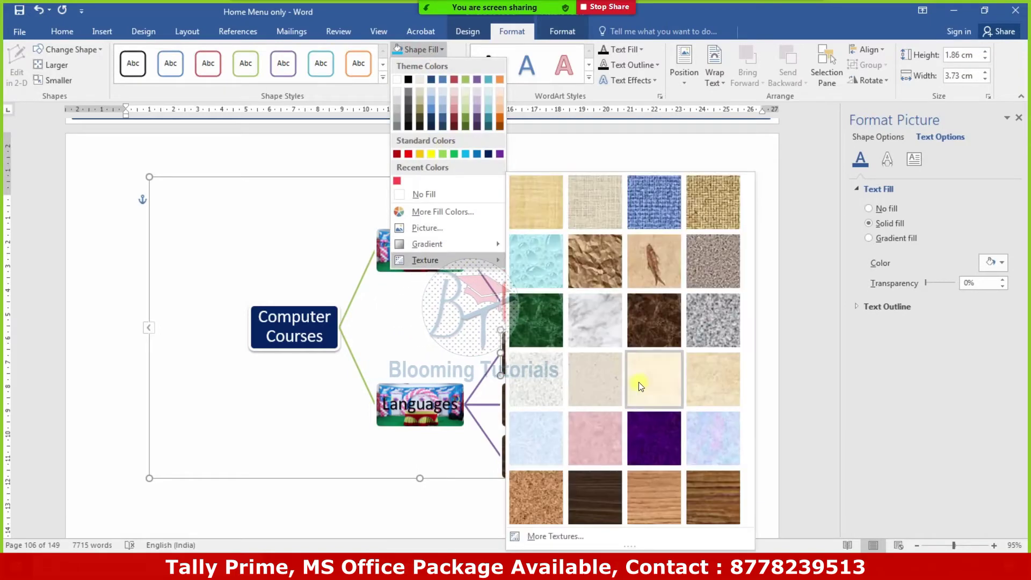
click(639, 381)
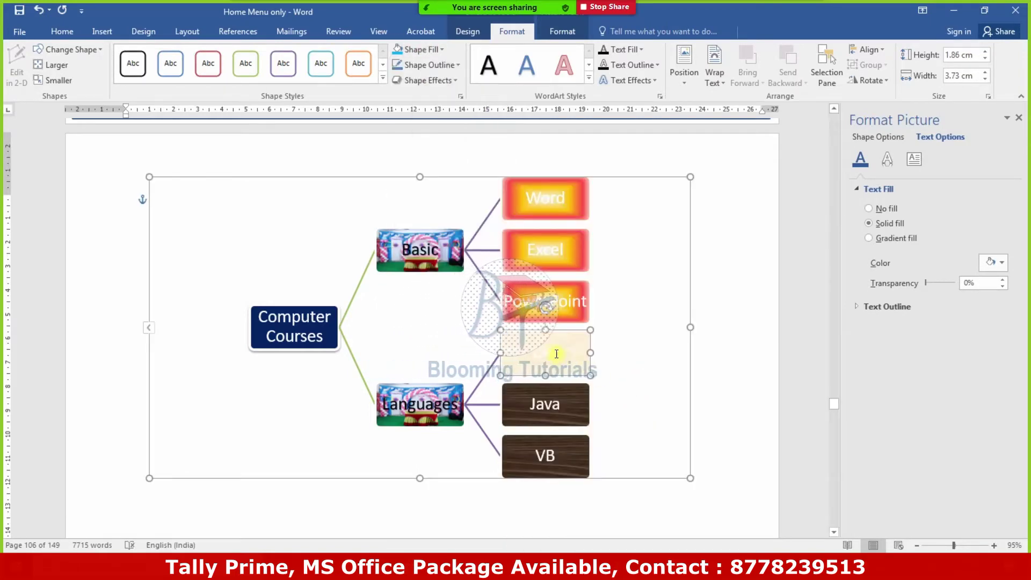
click(490, 67)
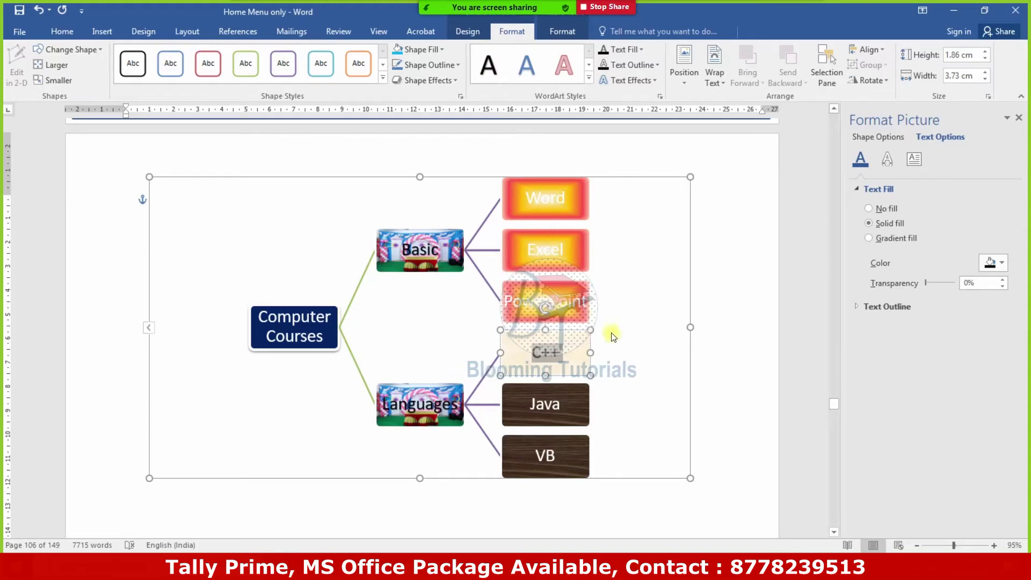
Give the Java box a green marble texture
click(559, 404)
click(437, 49)
mouse_move(424, 260)
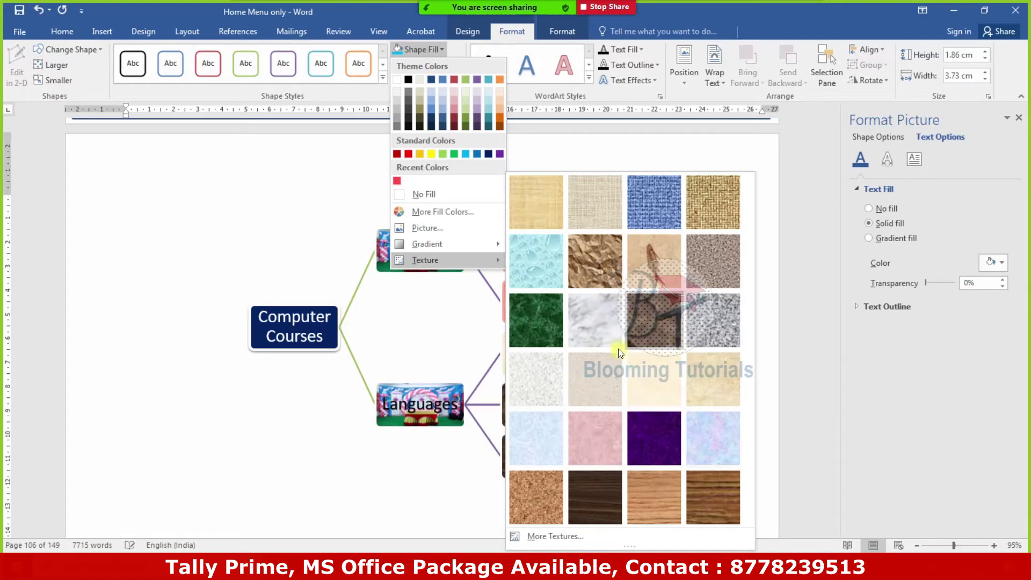
click(536, 320)
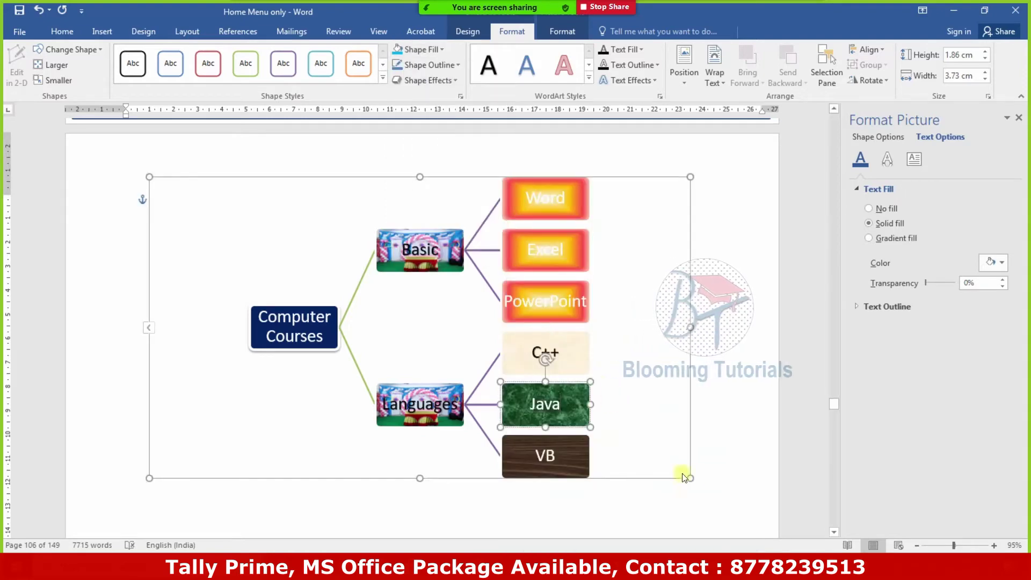
click(741, 429)
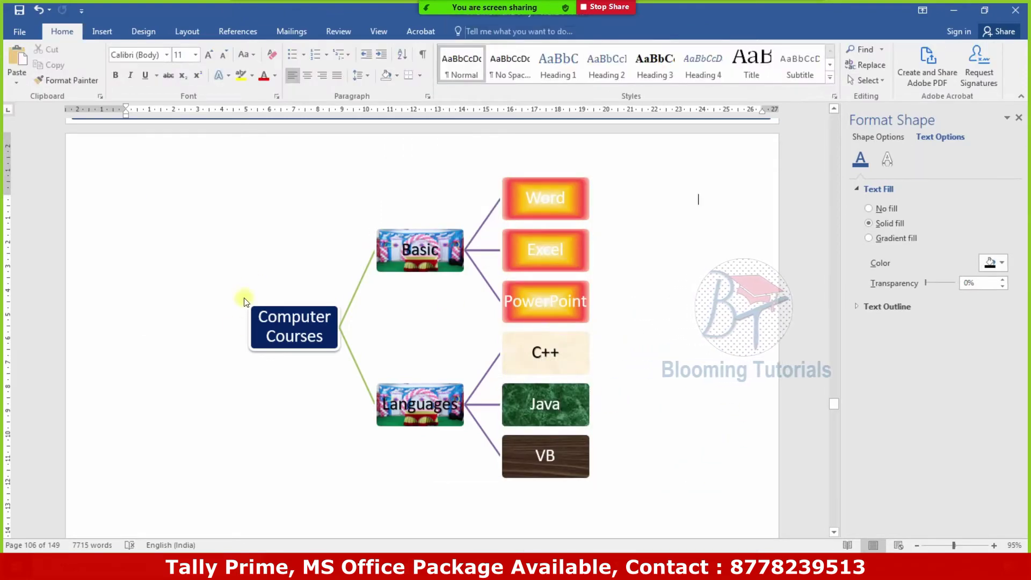
Outline the Computer Courses box in yellow
click(317, 338)
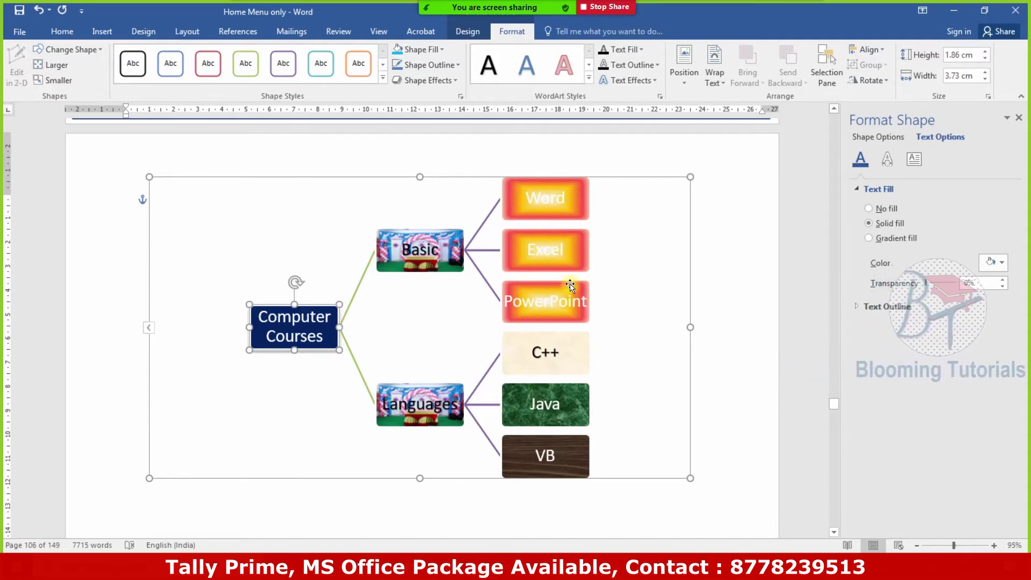
scroll(571, 322, down, 7)
scroll(571, 353, down, 3)
scroll(575, 356, up, 8)
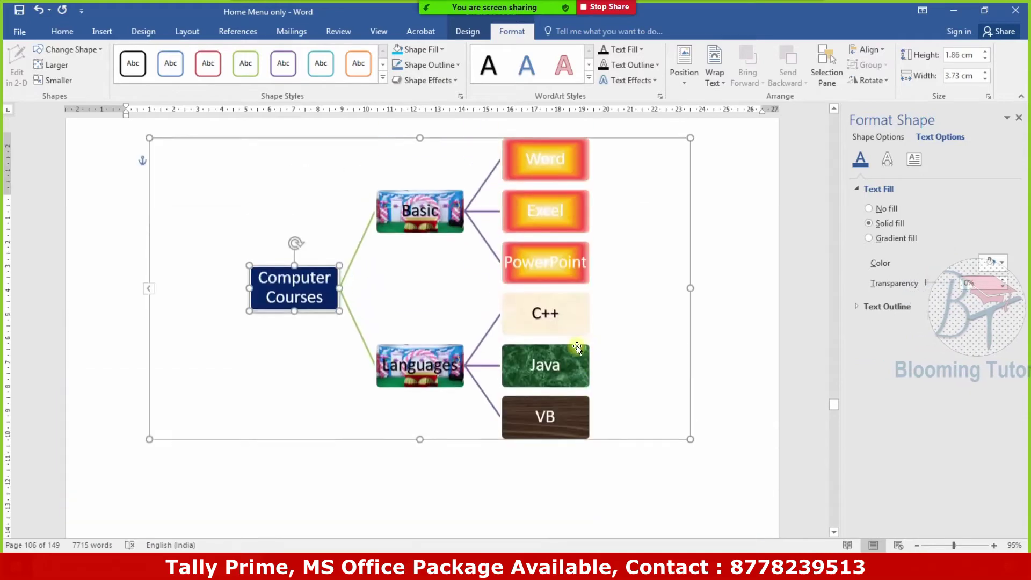
scroll(481, 122, up, 2)
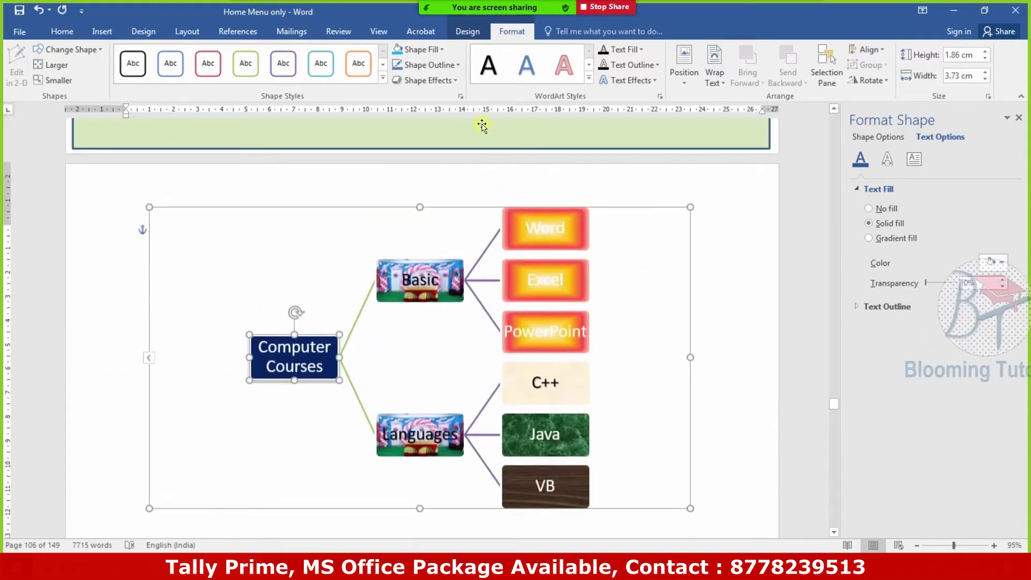
click(432, 64)
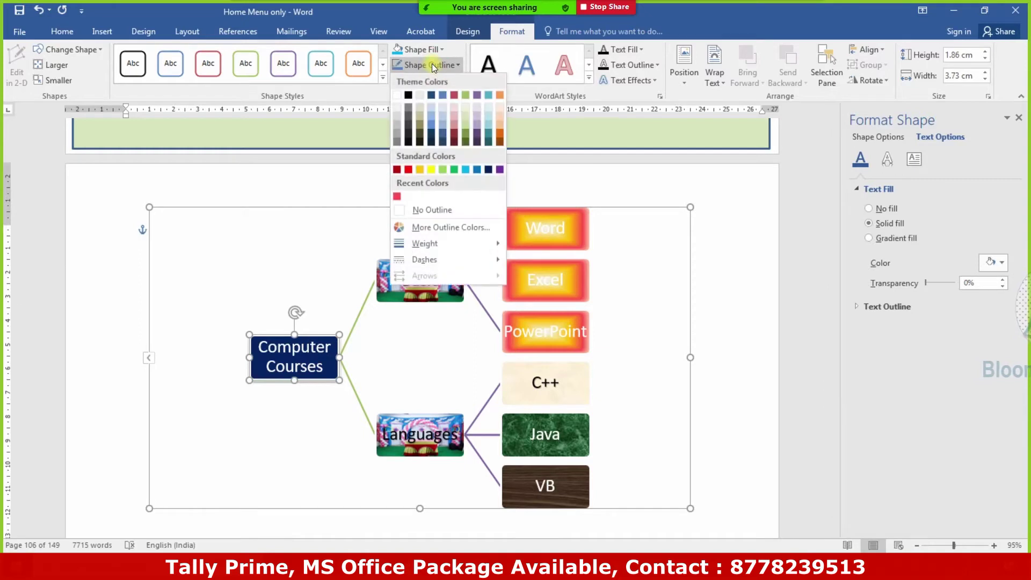
click(431, 169)
Give the Basic picture a thicker 3 pt light-blue outline
click(310, 431)
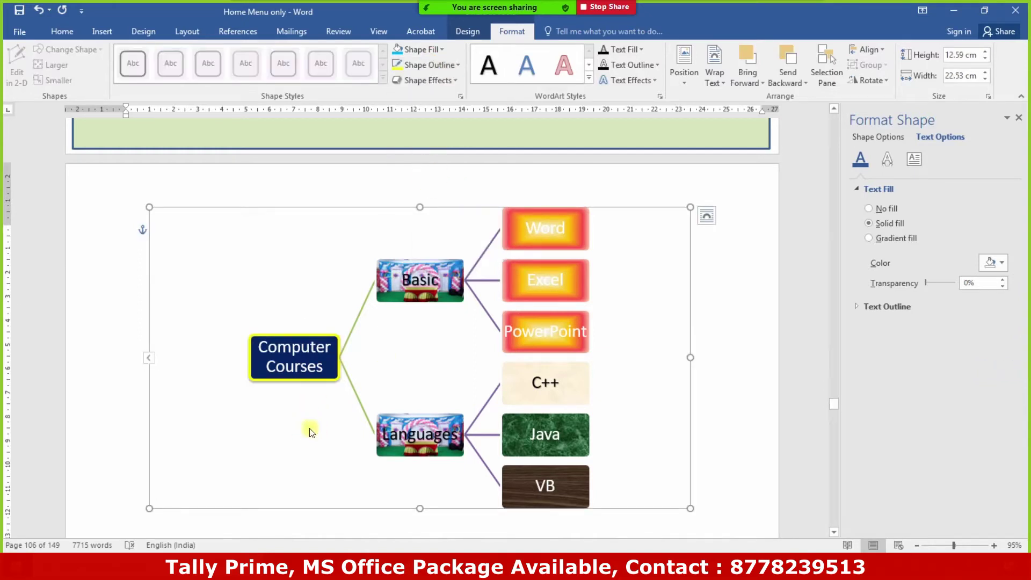
click(421, 292)
click(440, 64)
mouse_move(424, 243)
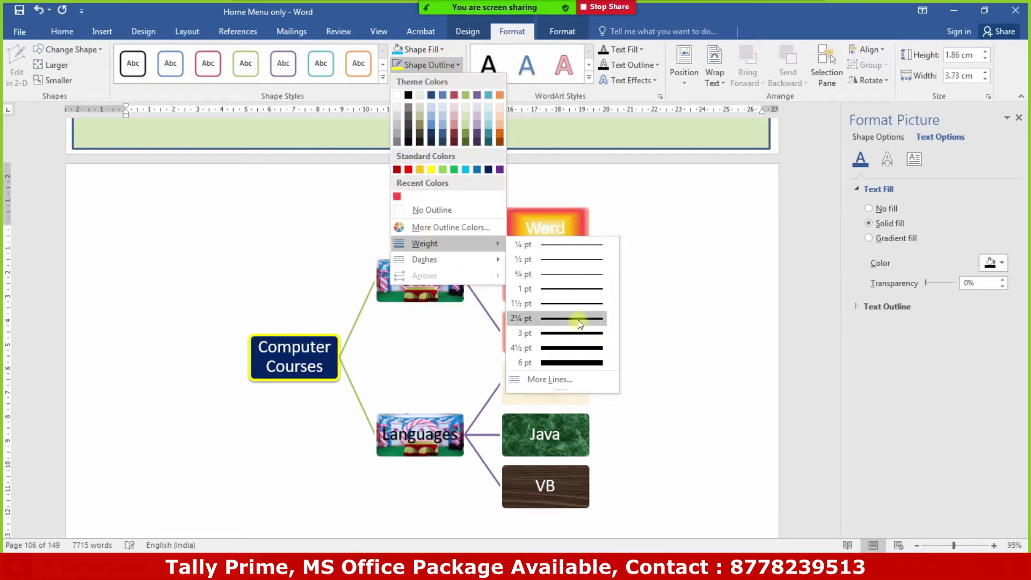
click(579, 333)
click(439, 67)
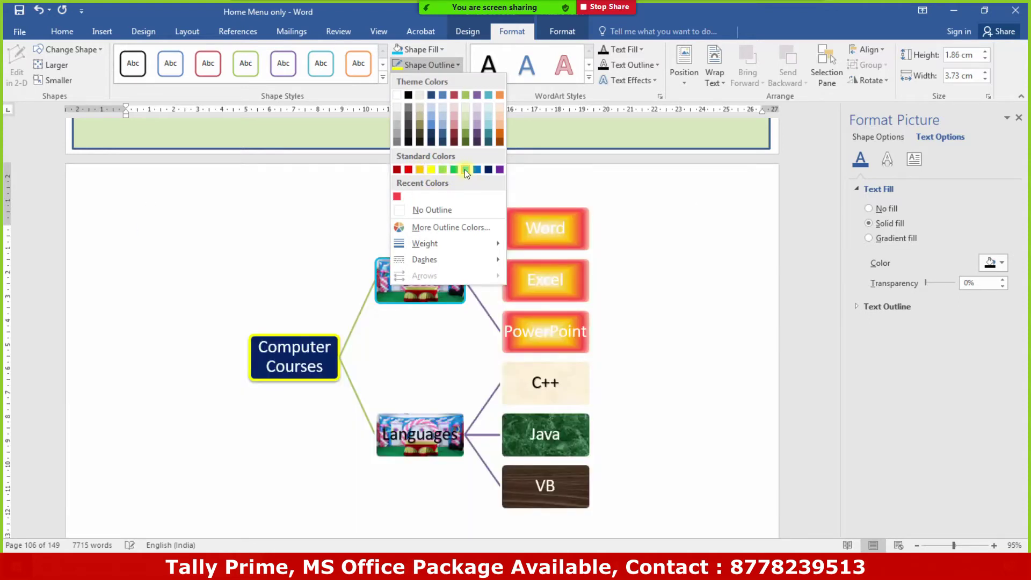
click(465, 169)
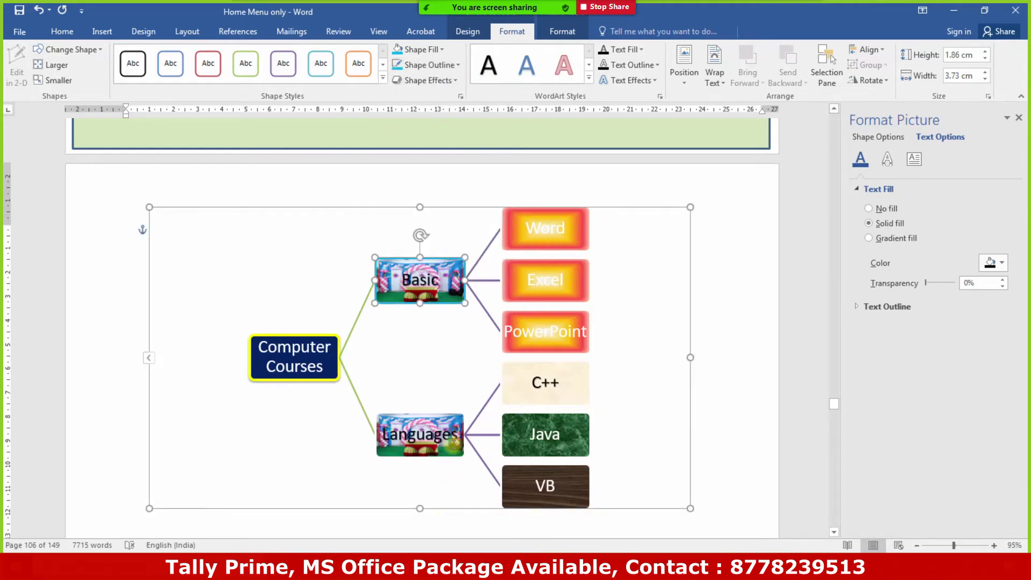
Give the Languages picture a thick, dashed red outline
click(444, 64)
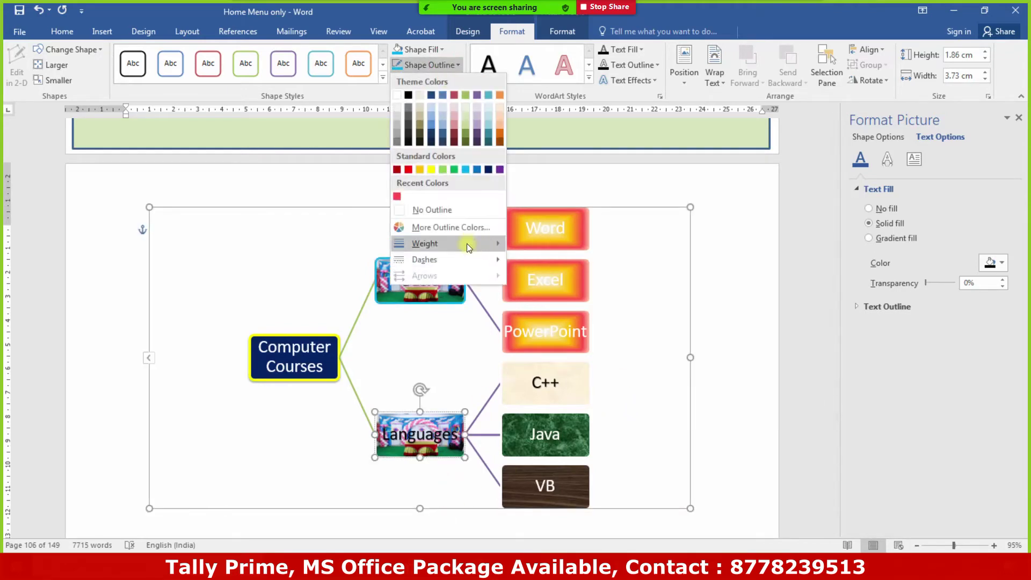
click(553, 323)
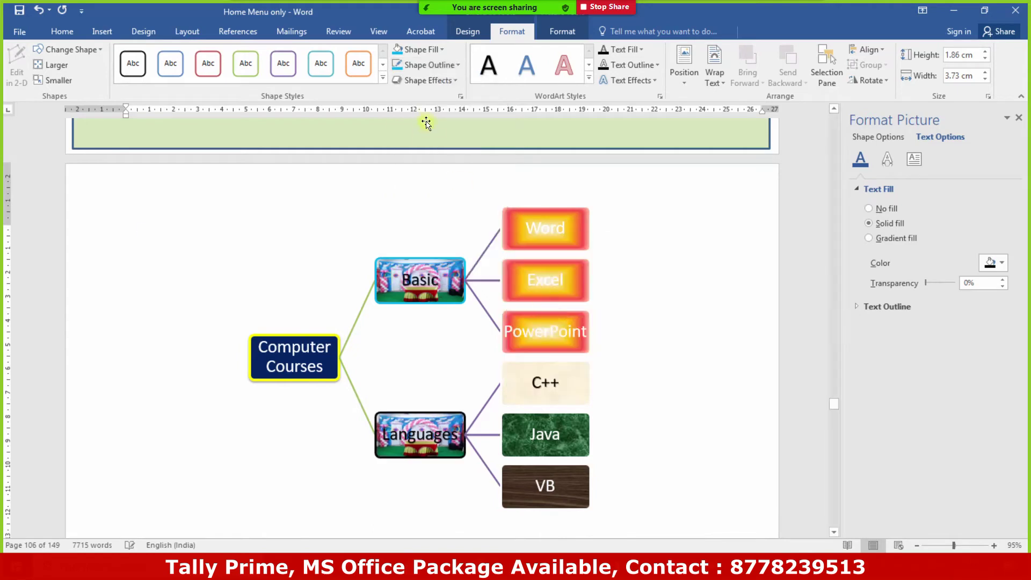
click(434, 69)
mouse_move(424, 259)
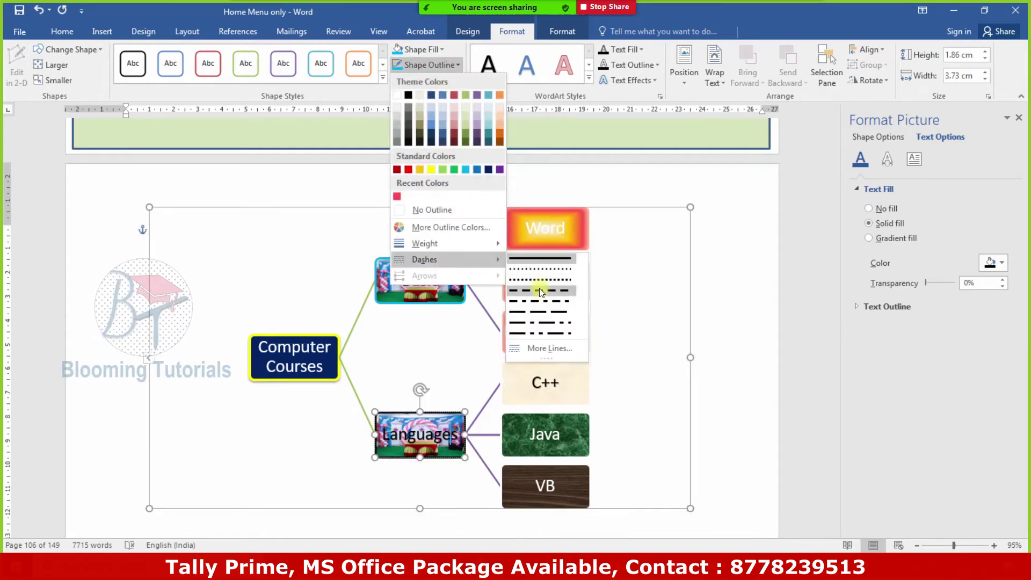
click(541, 282)
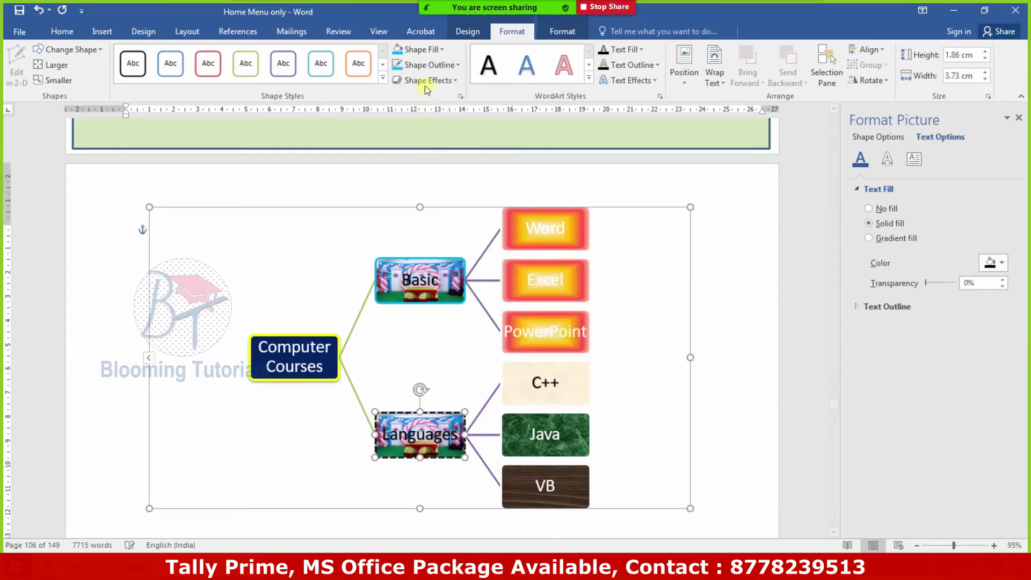
click(435, 69)
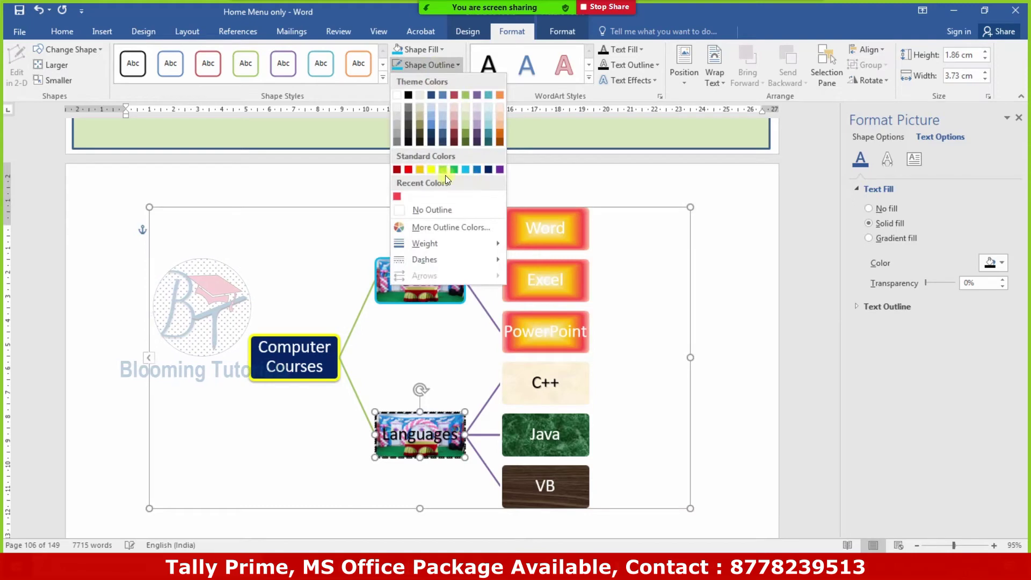
click(407, 169)
click(732, 375)
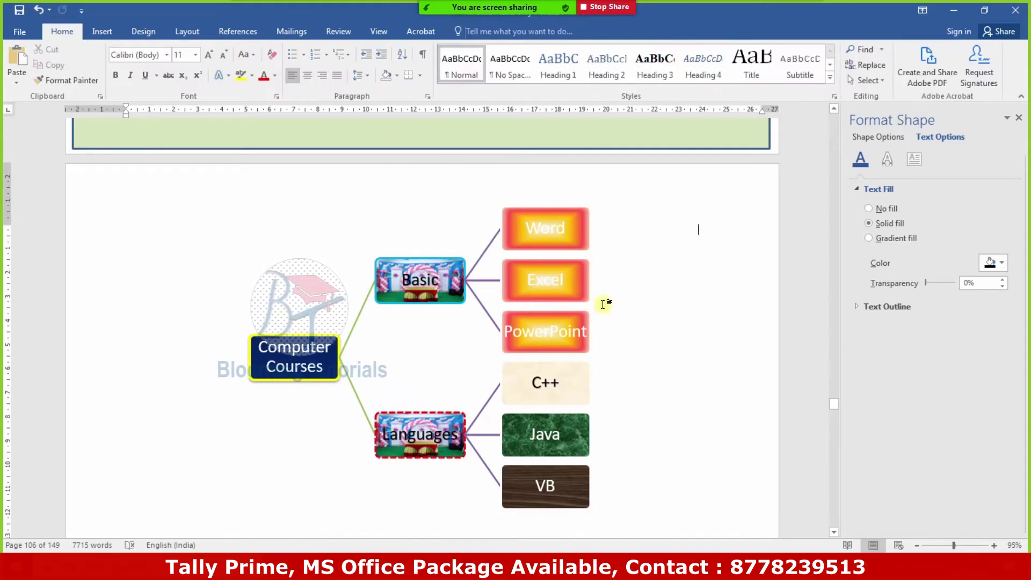
click(523, 224)
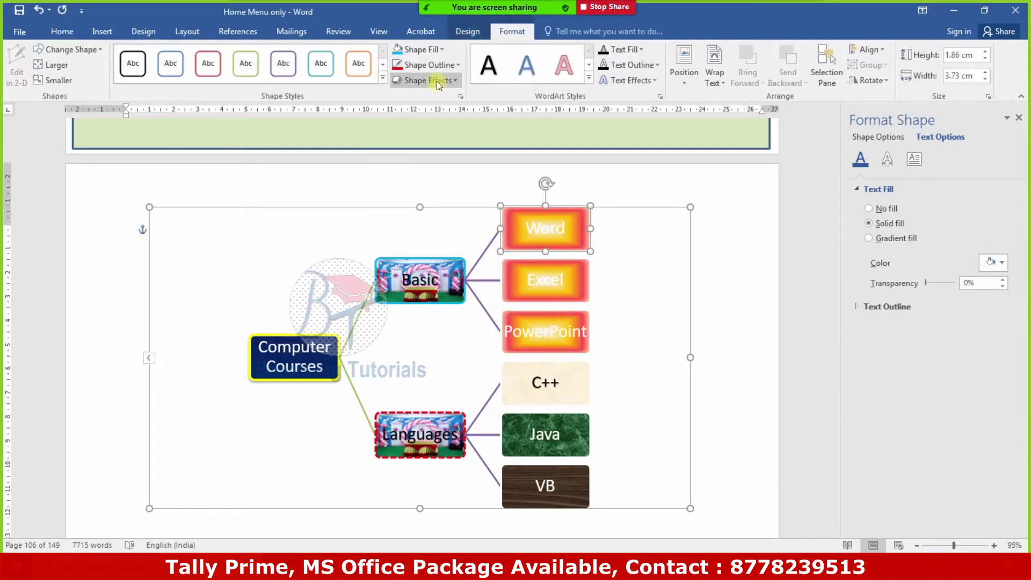
Apply a preset 3-D effect to the Computer Courses box
click(437, 82)
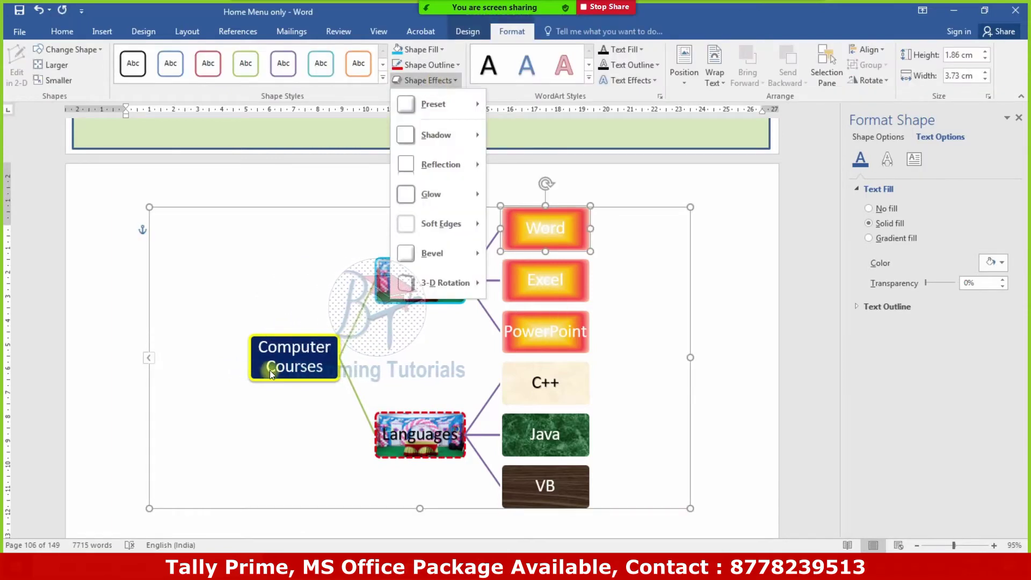
click(289, 371)
click(319, 379)
click(429, 80)
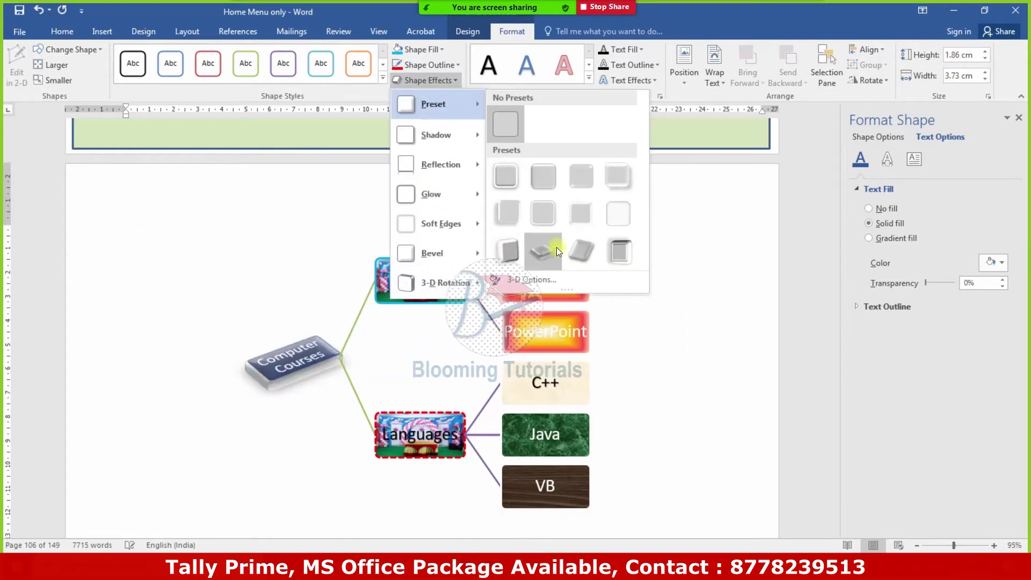
click(612, 257)
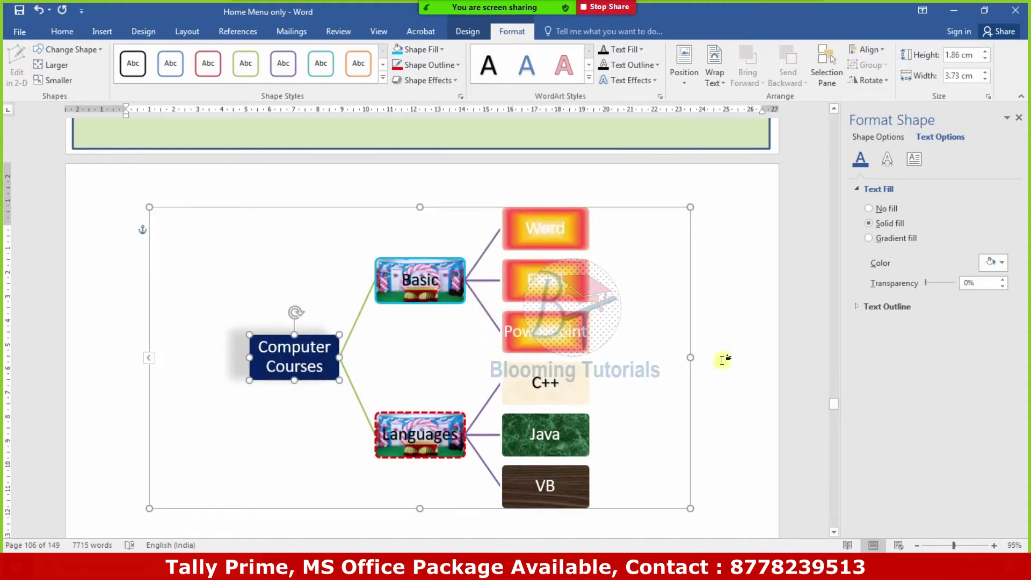
click(721, 361)
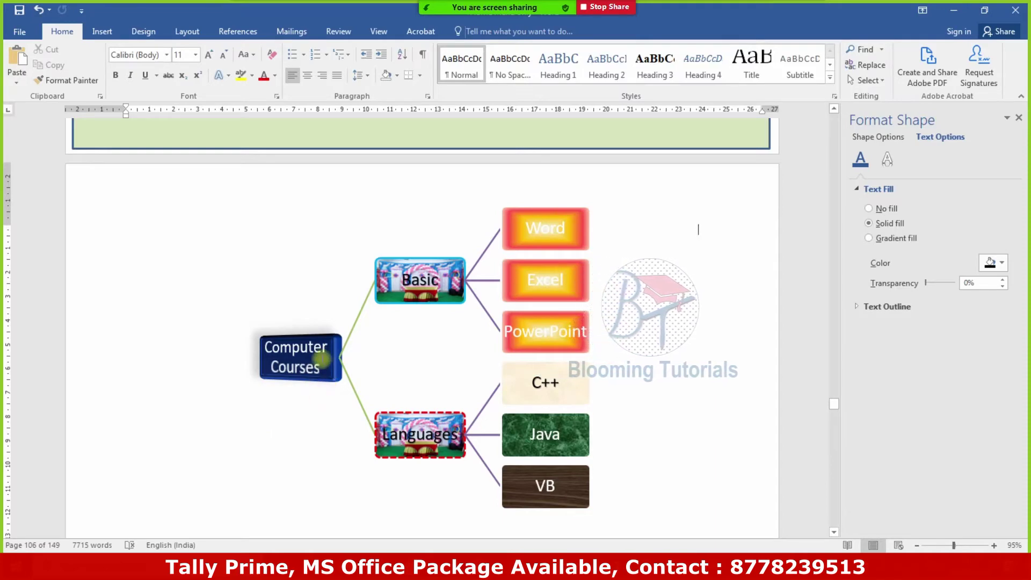
Remove the Computer Courses shadow and add a reflection beneath the box
click(322, 367)
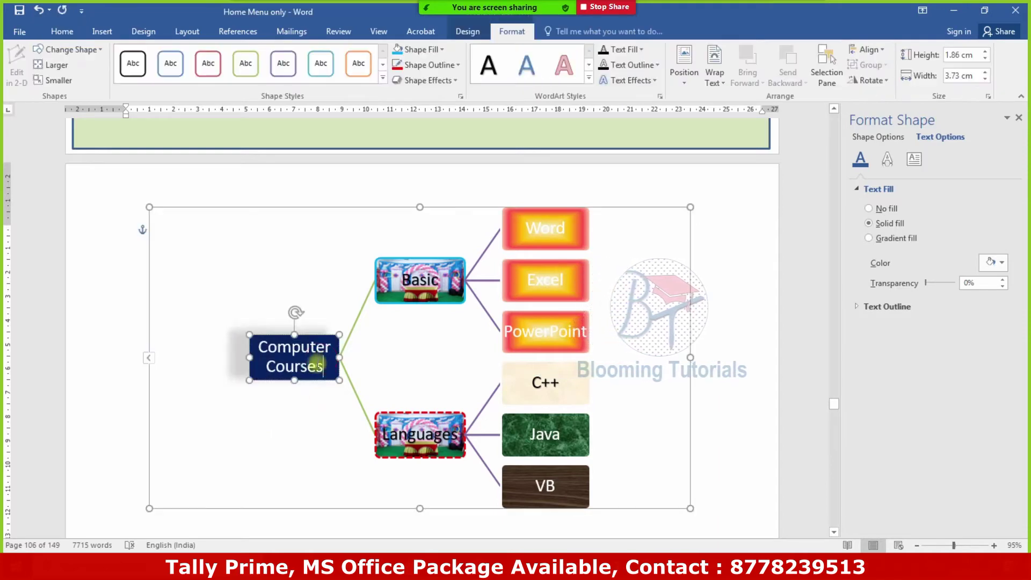
click(441, 81)
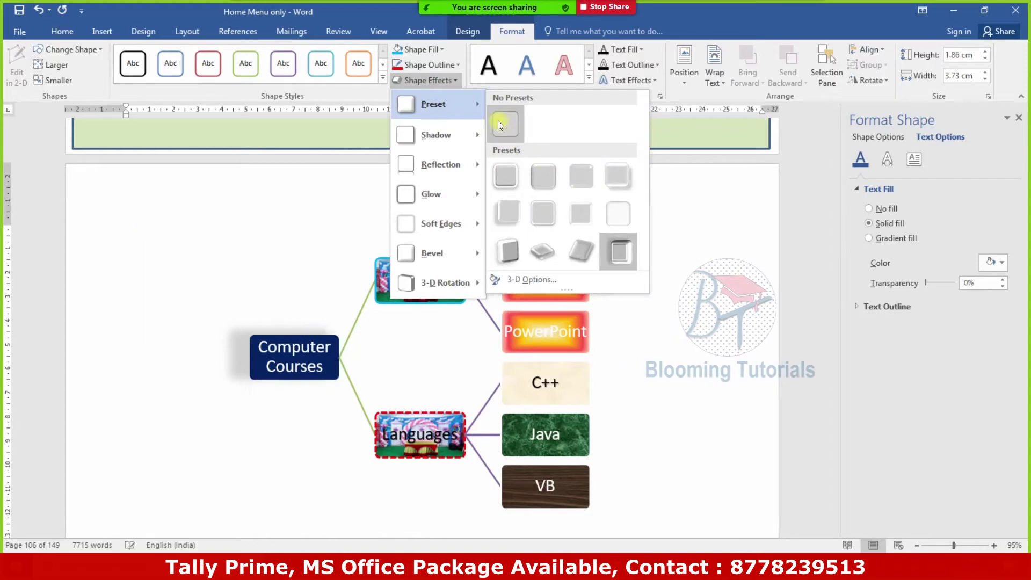
mouse_move(436, 135)
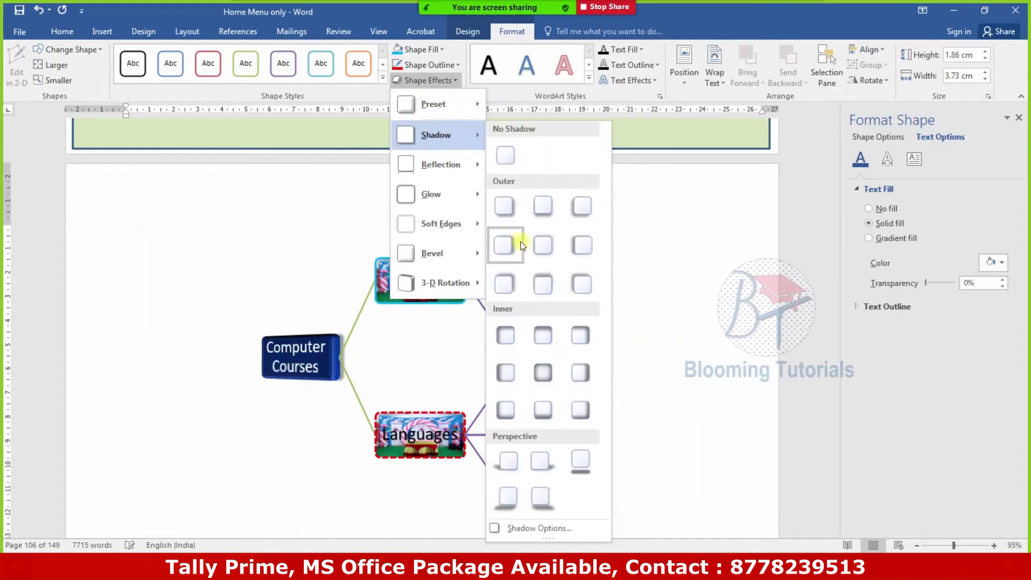
click(505, 155)
click(428, 80)
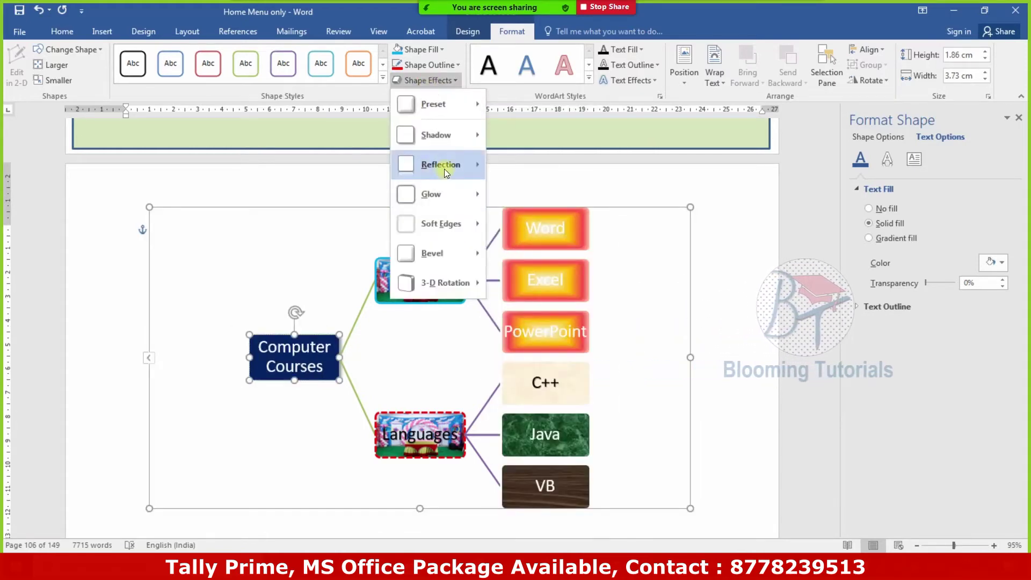
click(593, 317)
Add a soft green glow around the Computer Courses box
click(428, 81)
mouse_move(430, 194)
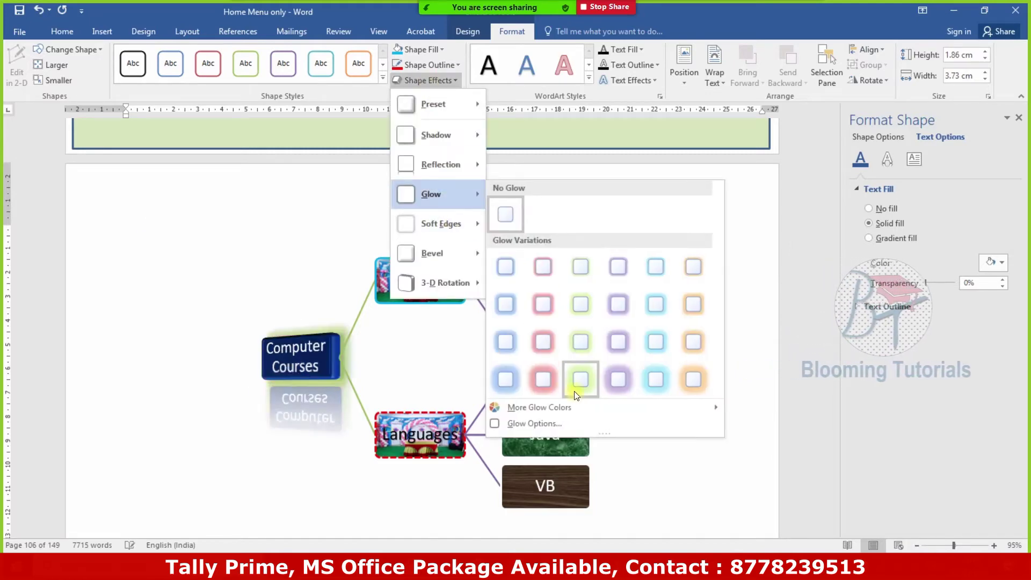
click(581, 379)
click(427, 81)
mouse_move(444, 283)
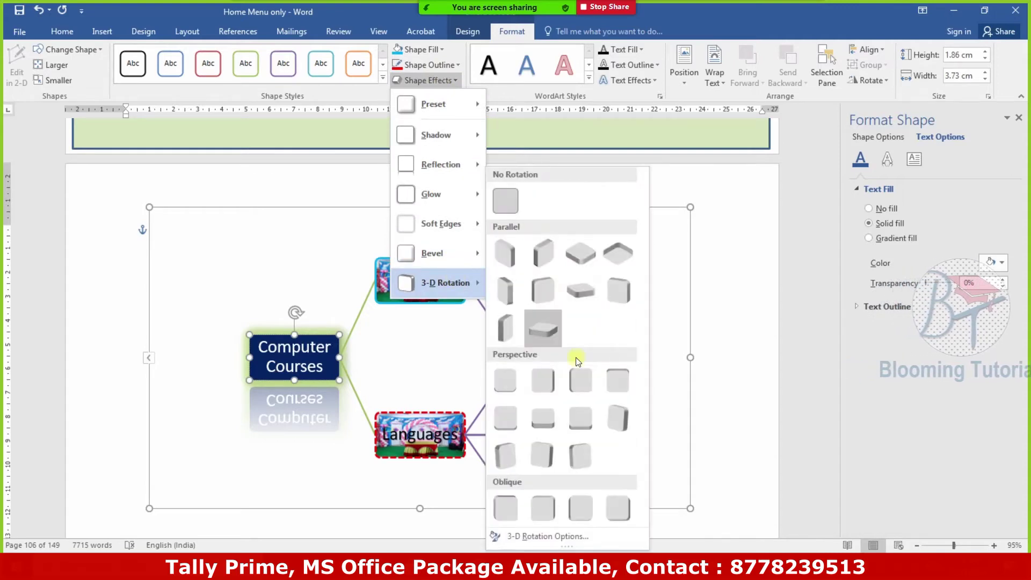
click(720, 454)
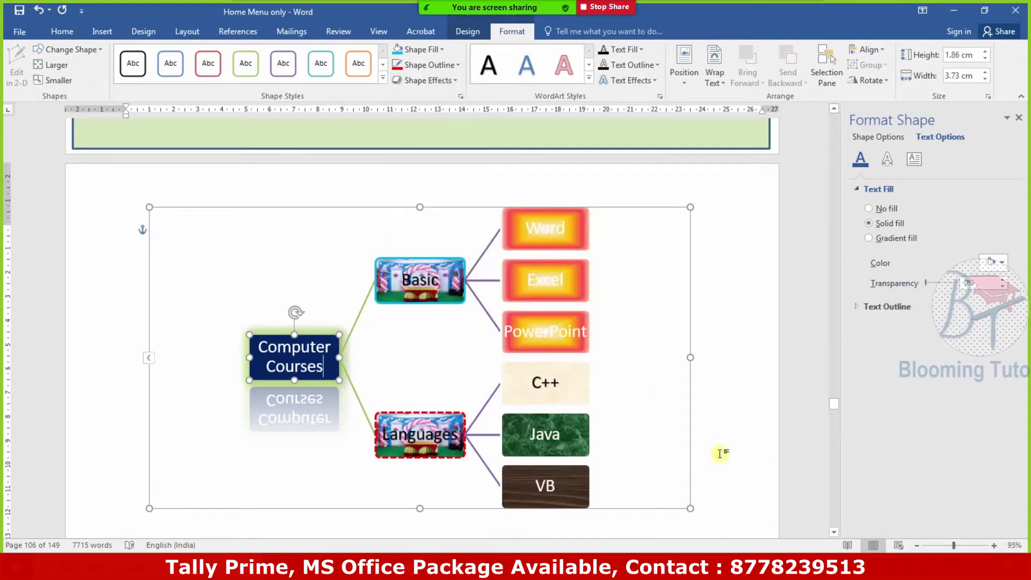
click(743, 192)
click(322, 366)
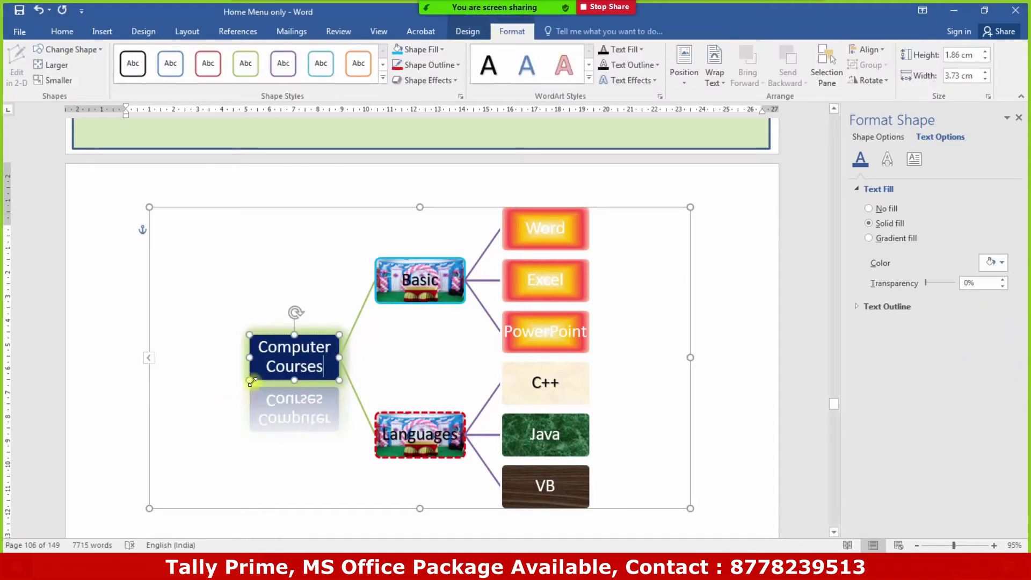
Enlarge the Computer Courses box and apply an outlined WordArt style to its text
drag(253, 382, 189, 415)
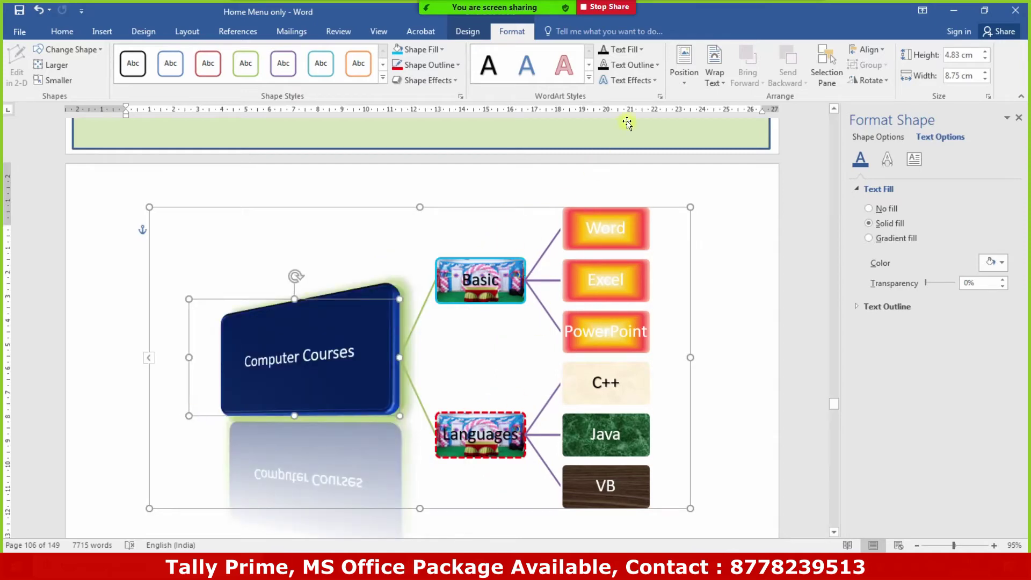
click(589, 80)
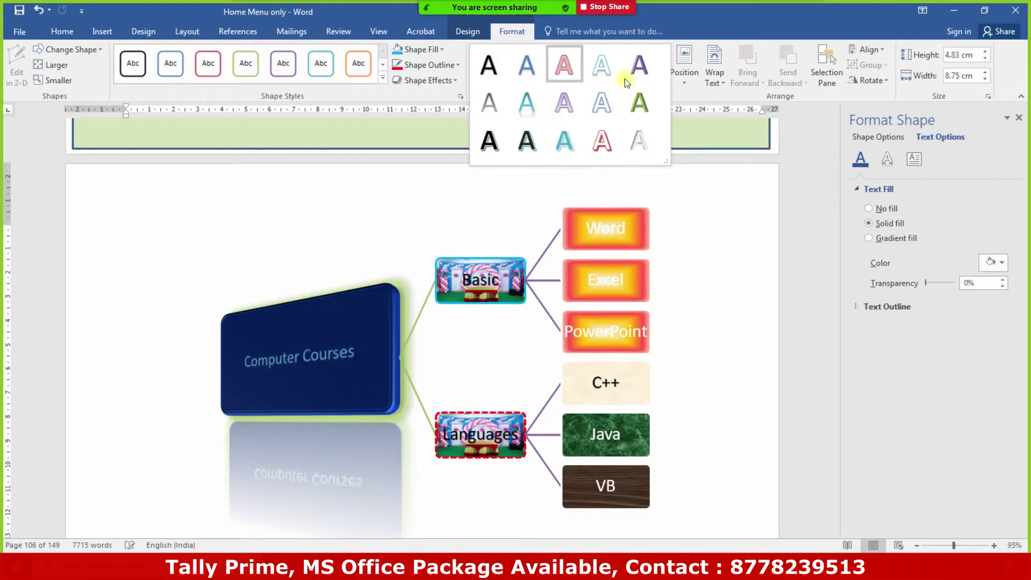
click(594, 71)
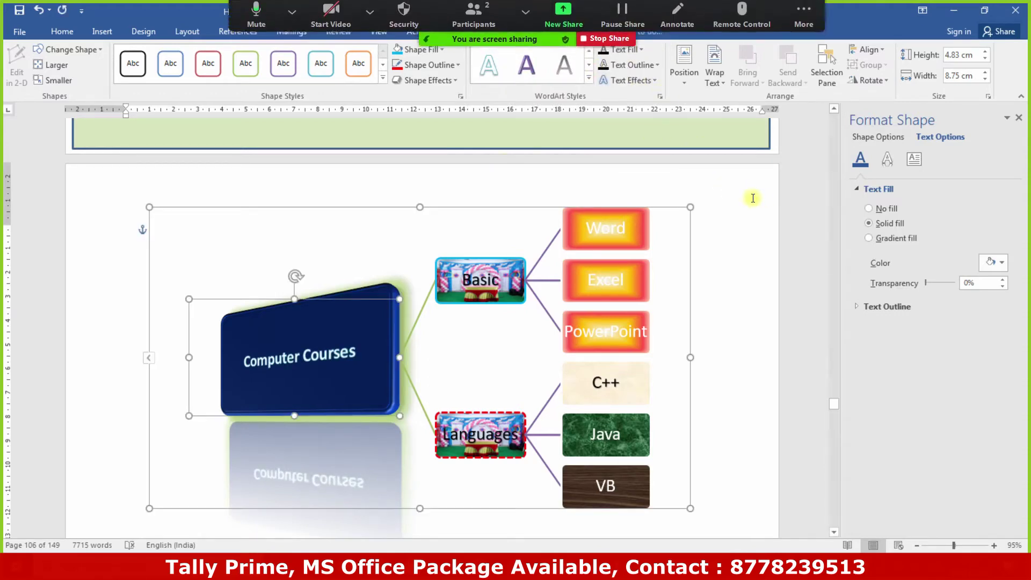
Set the Computer Courses text fill to red with a yellow text outline
click(637, 53)
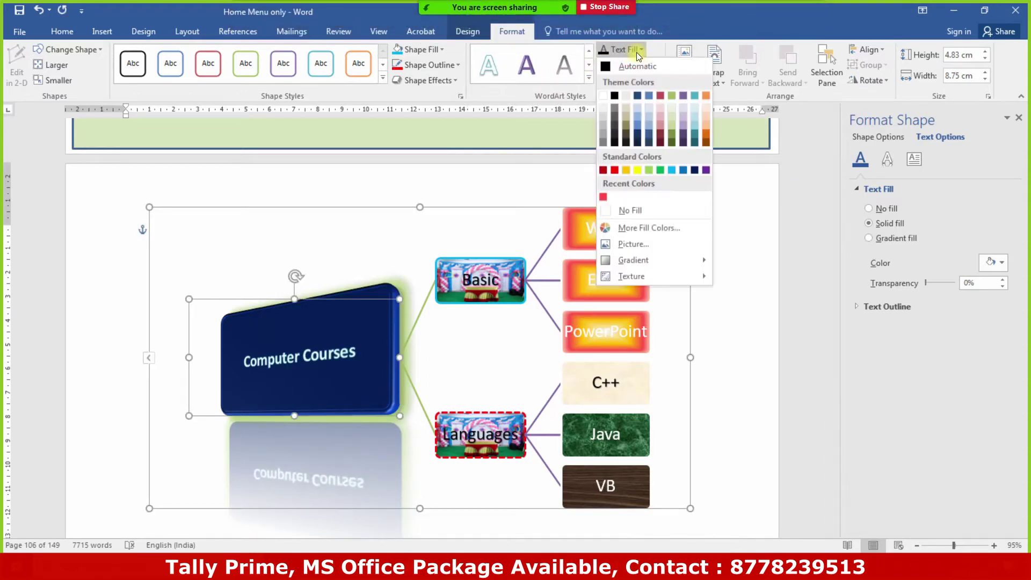
click(610, 171)
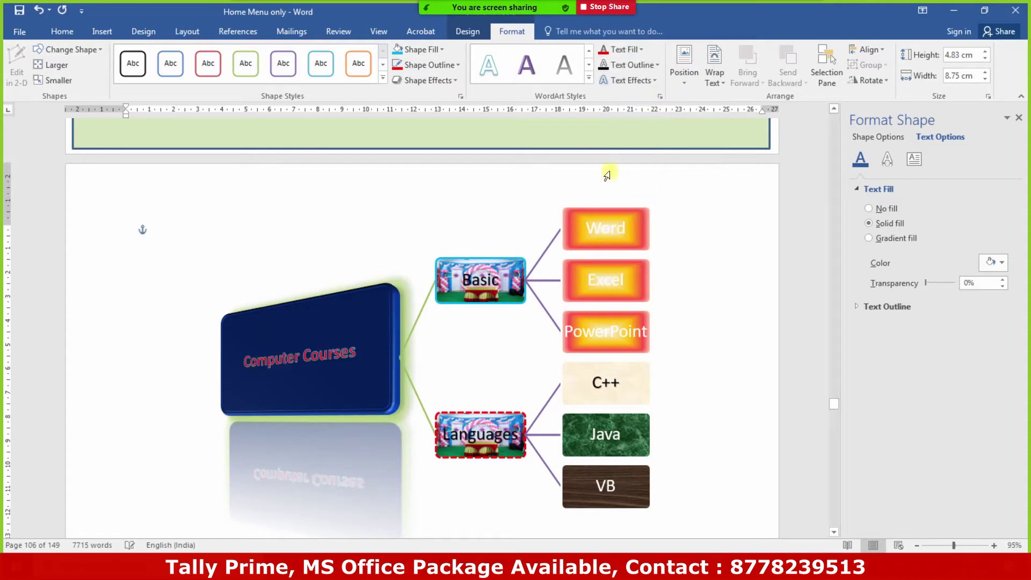
click(649, 65)
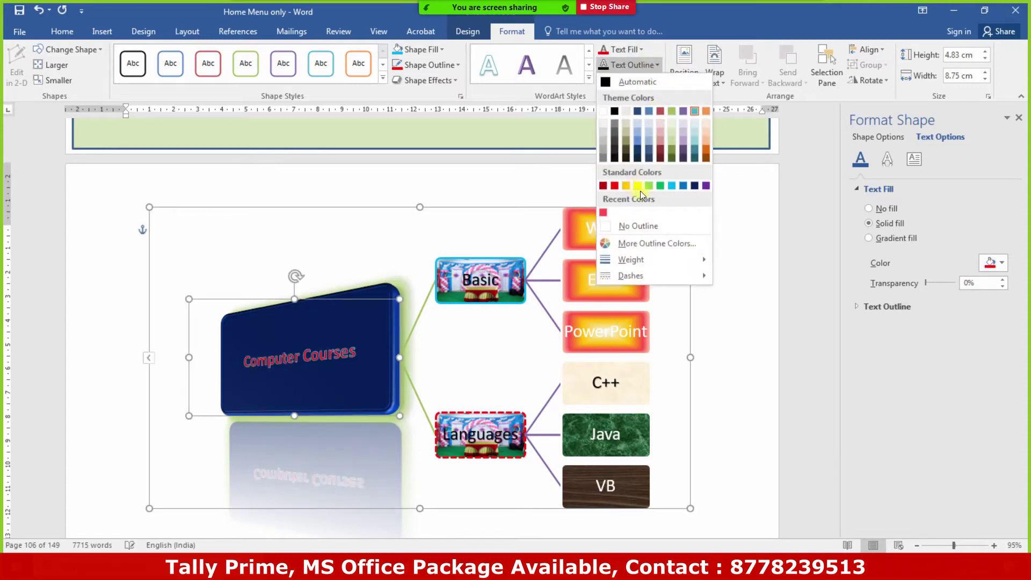
click(636, 186)
click(644, 50)
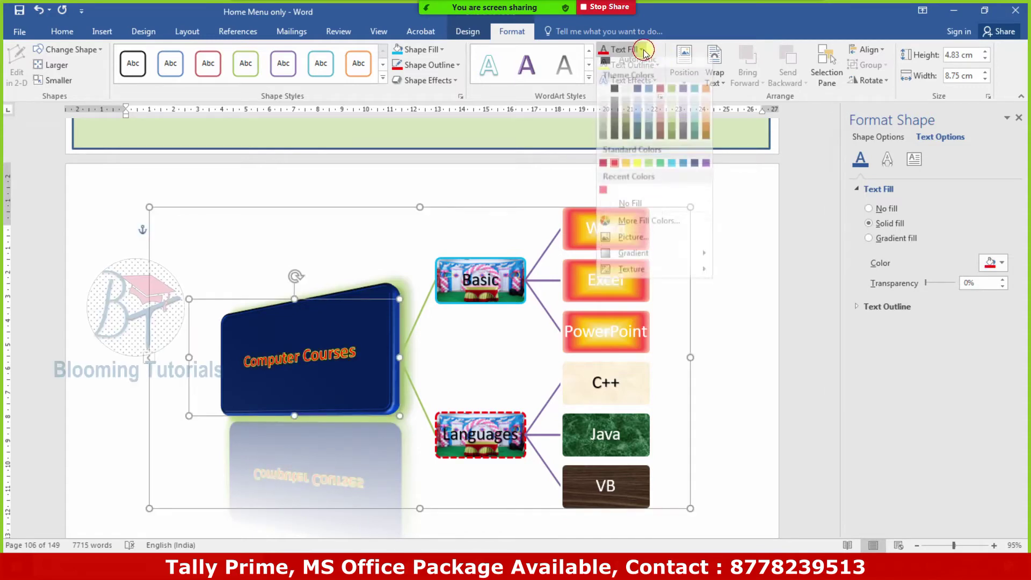
click(302, 430)
triple_click(348, 351)
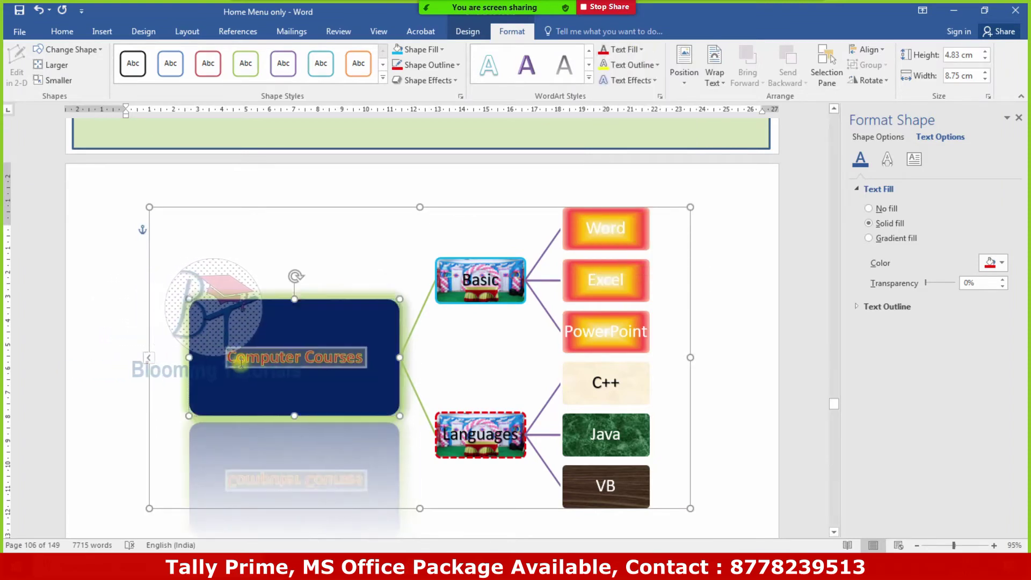
Apply the ABDUCTION2000 font to the Computer Courses label from the Home font list
click(63, 33)
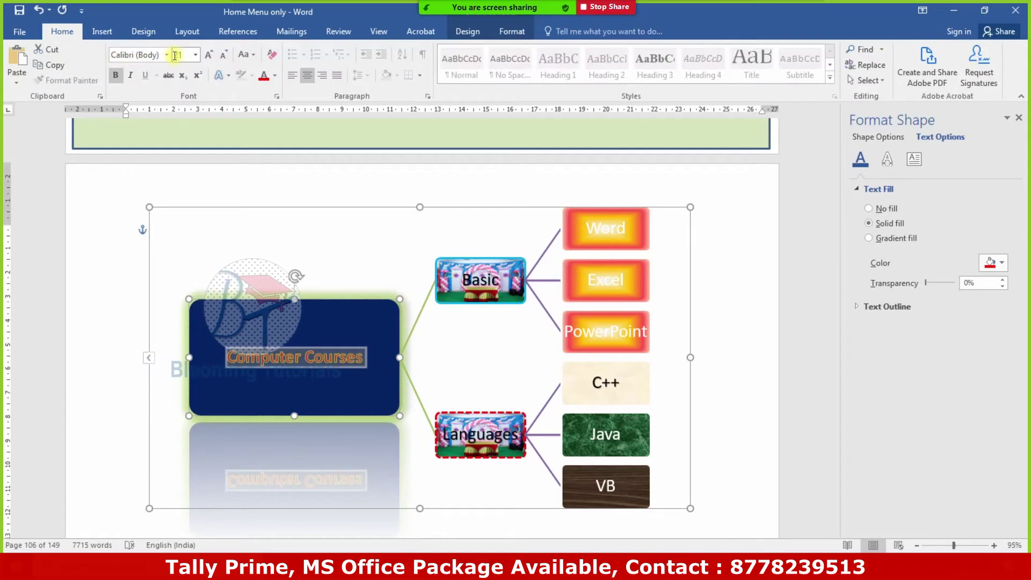
click(166, 58)
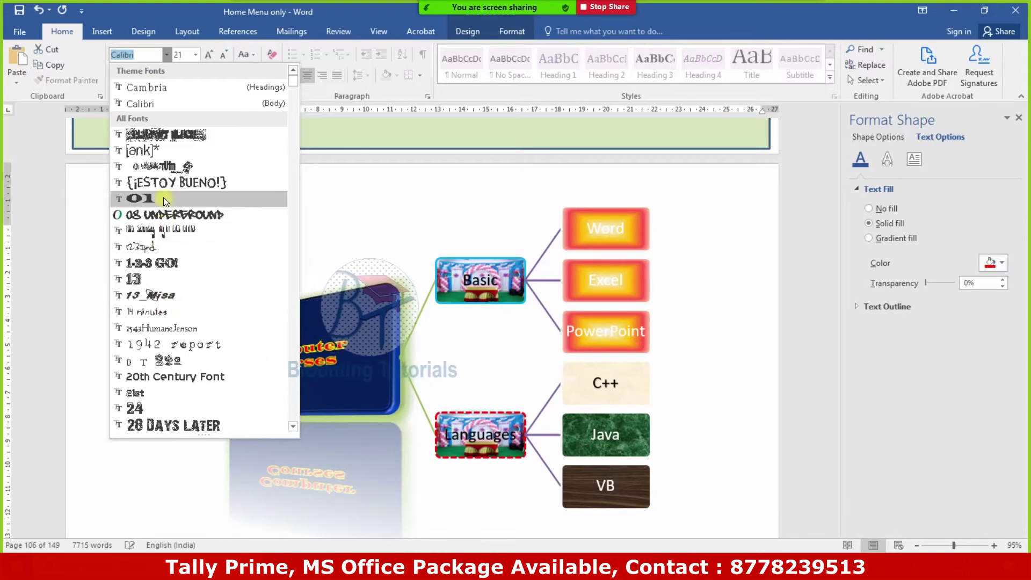
scroll(179, 413, down, 4)
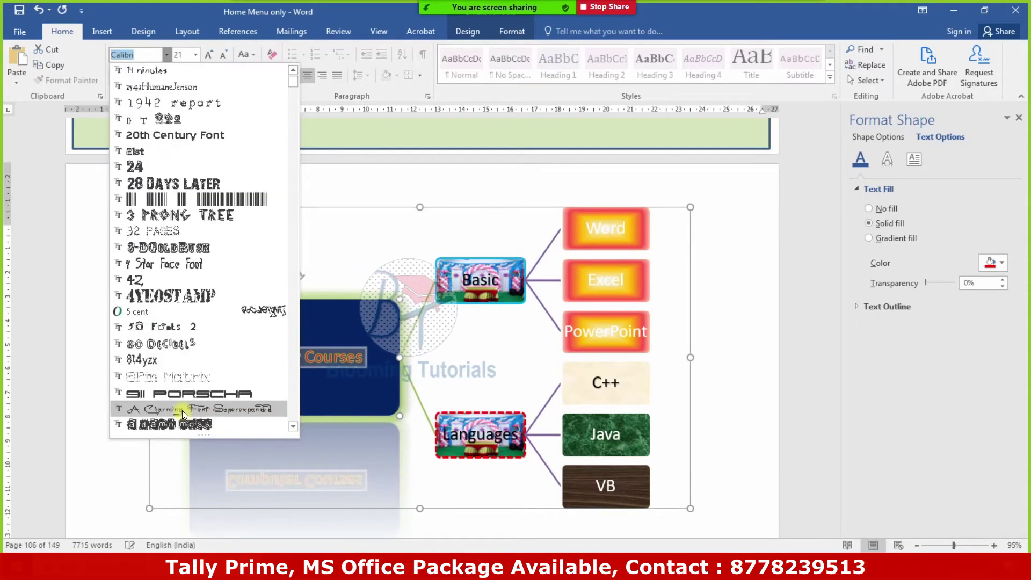
scroll(182, 410, down, 3)
scroll(182, 411, down, 3)
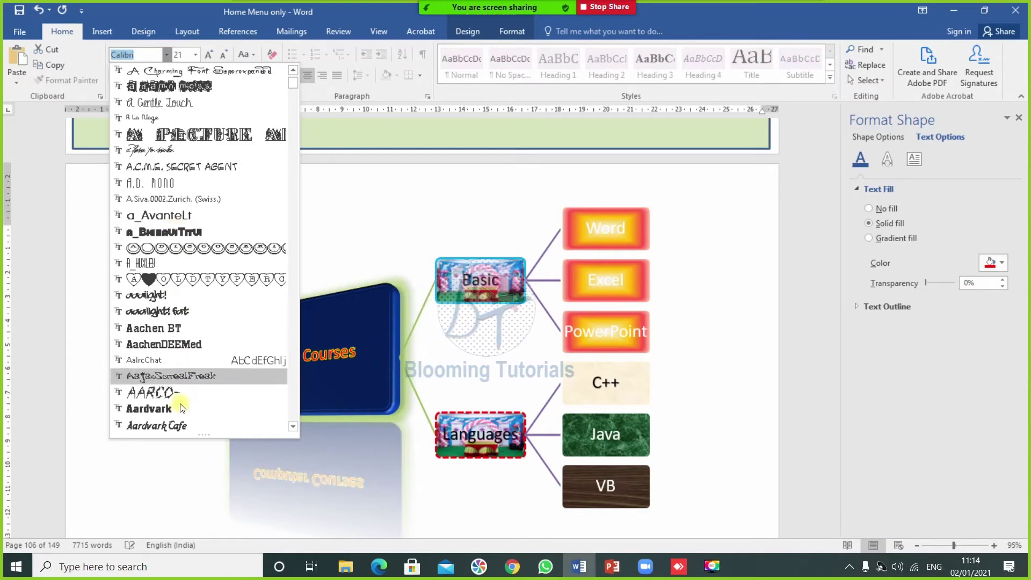
scroll(182, 403, down, 5)
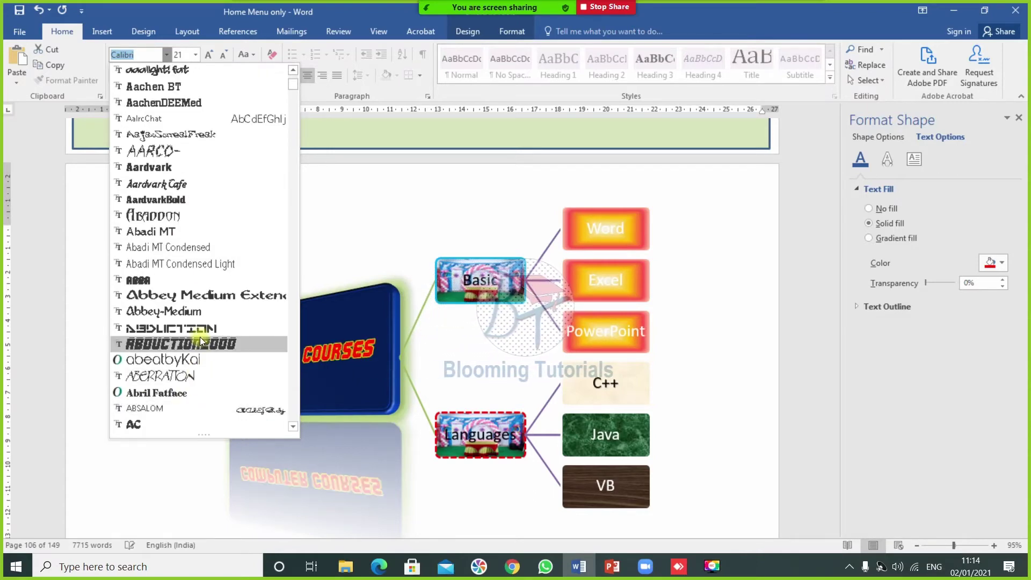
click(200, 343)
click(742, 351)
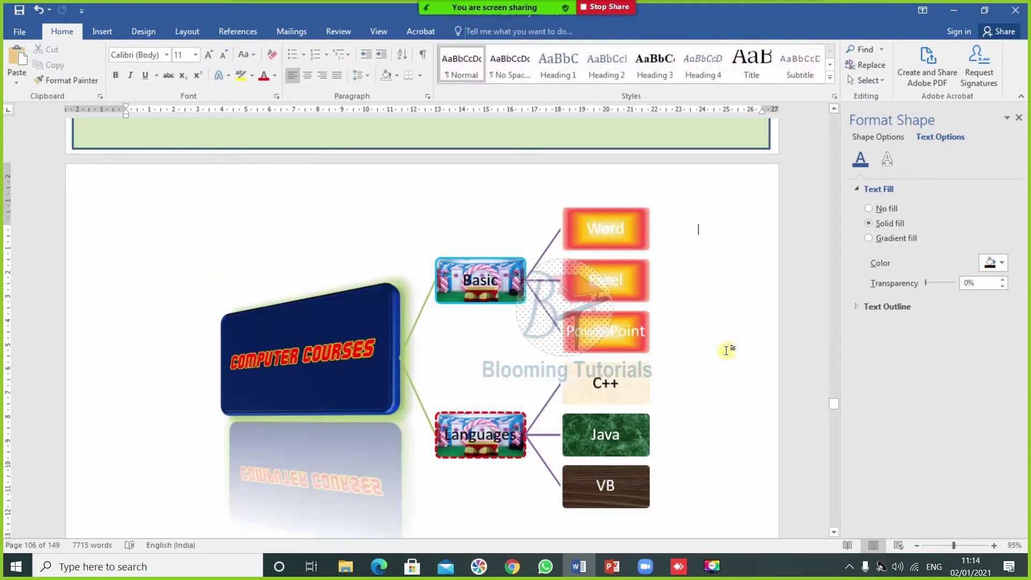
click(345, 405)
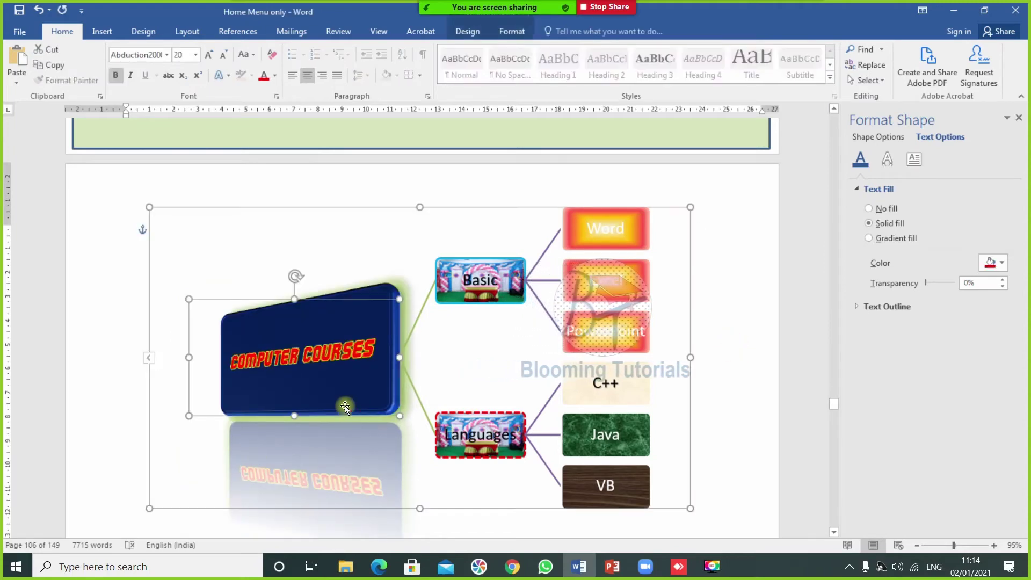
click(512, 31)
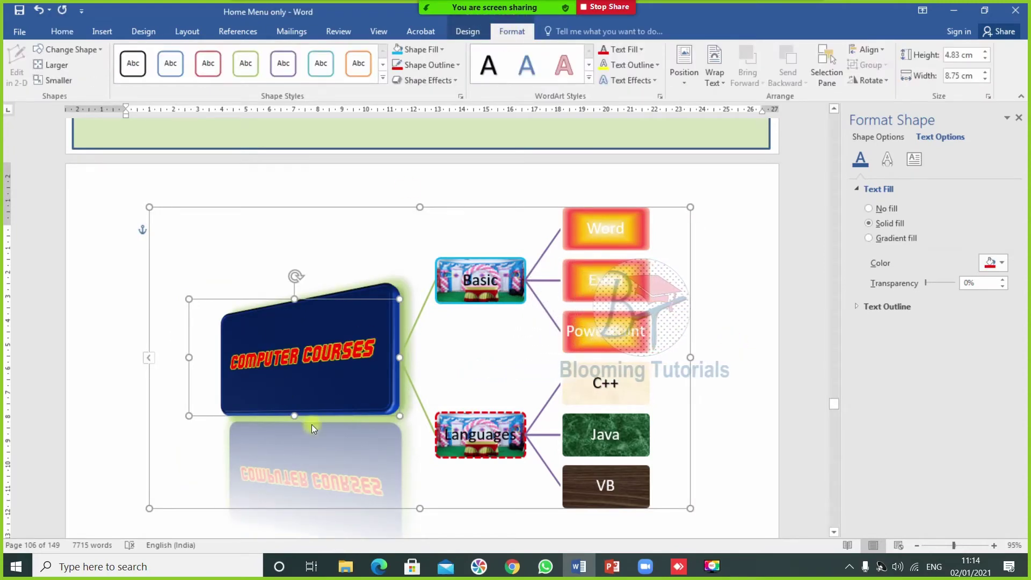
Switch the Computer Courses text to a gradient fill, abandoning a picture fill
click(639, 49)
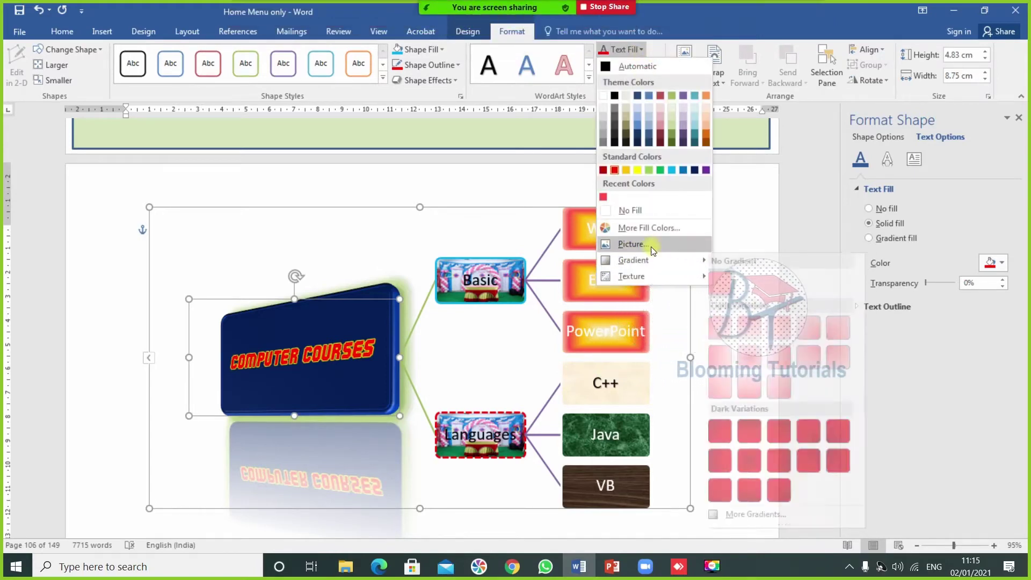
click(676, 244)
click(664, 289)
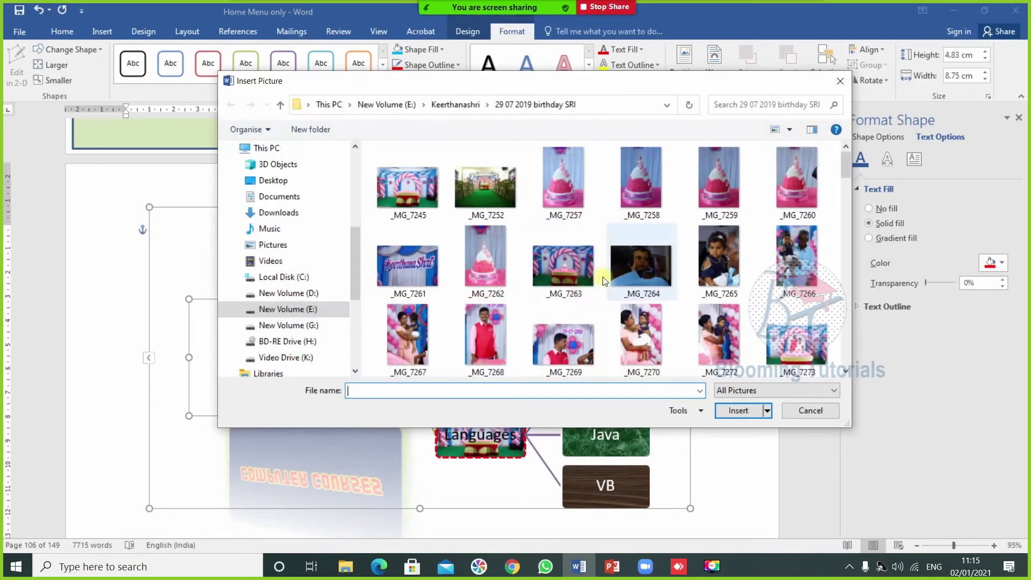
key(Escape)
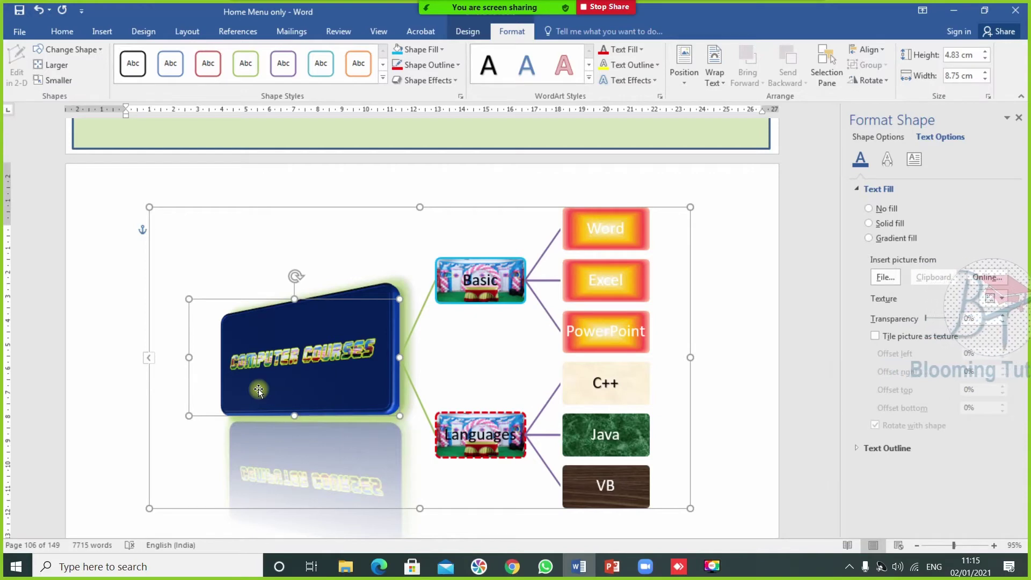
click(639, 49)
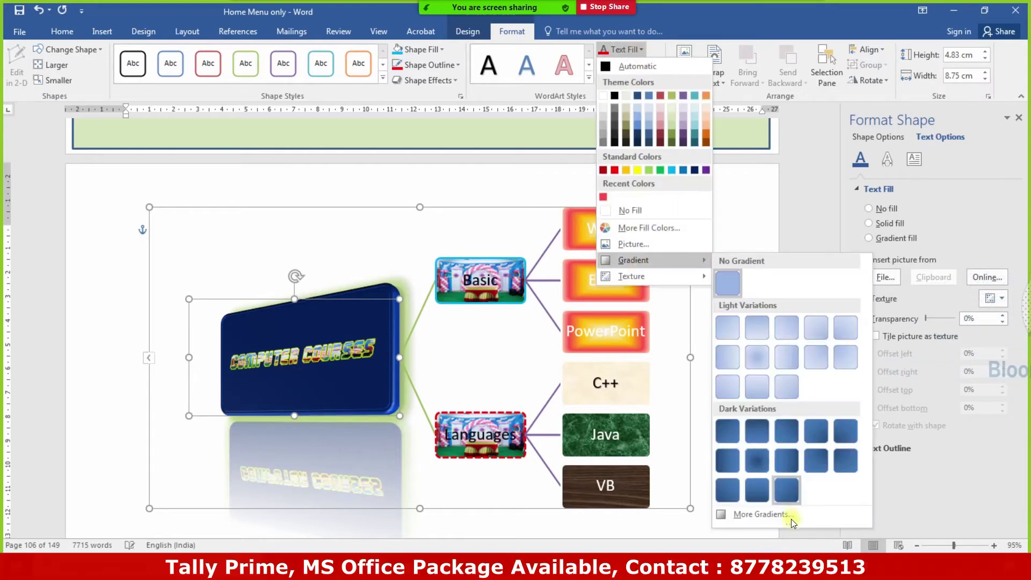
mouse_move(633, 260)
click(789, 516)
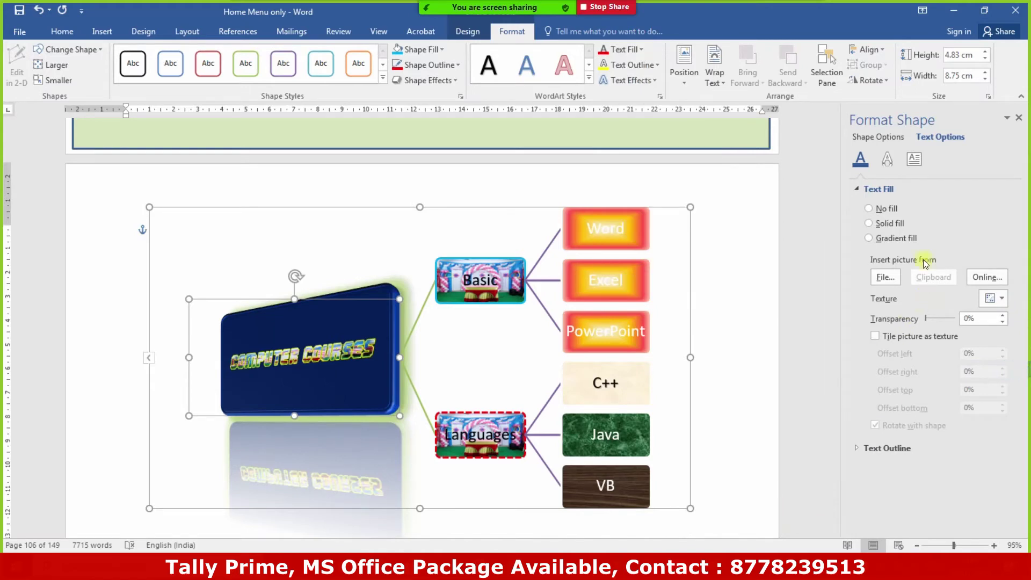
click(894, 238)
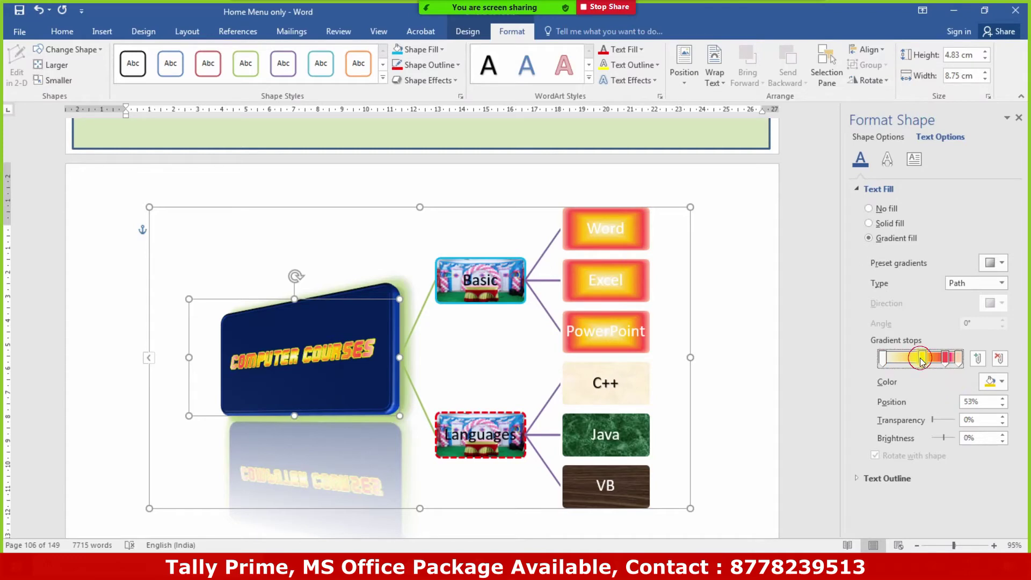
Make a gradient stop pink and set the gradient type to Rectangular
click(995, 382)
click(952, 524)
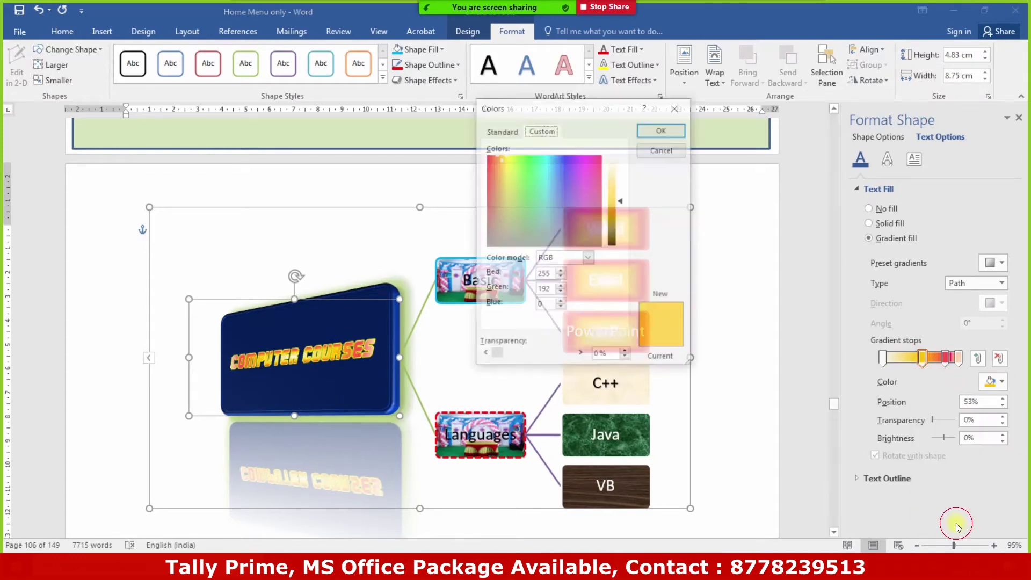
click(494, 132)
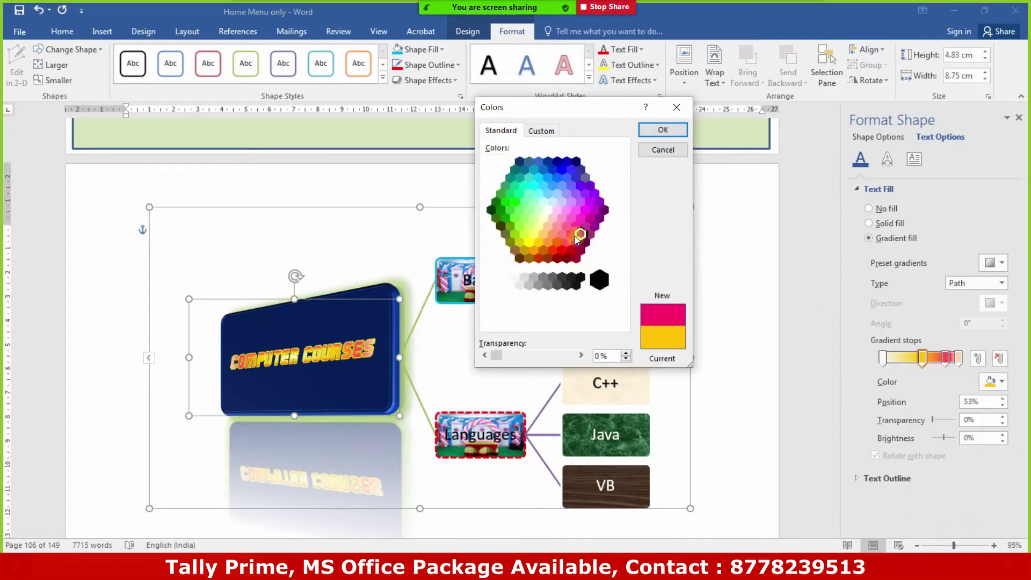
click(663, 132)
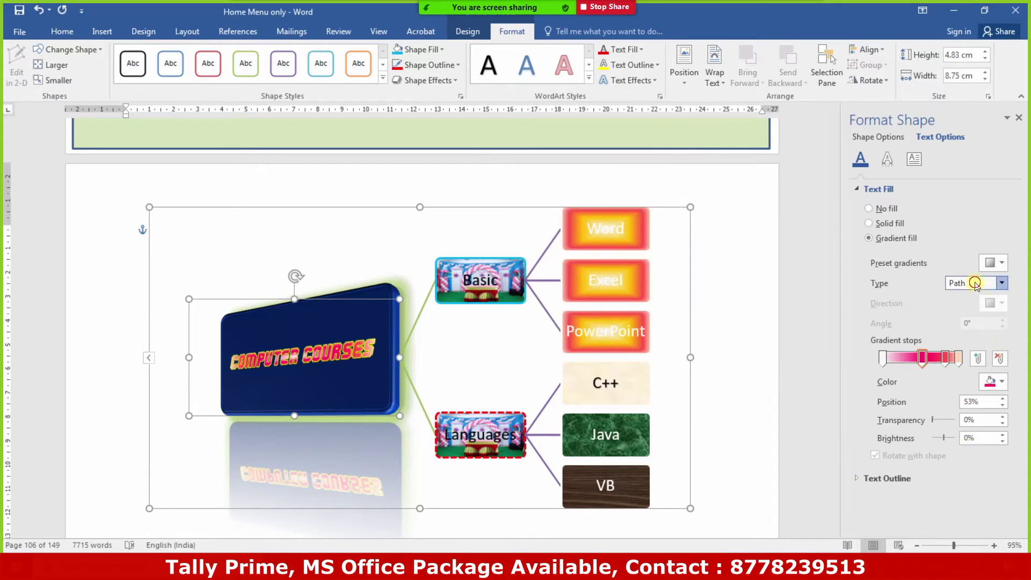
click(964, 297)
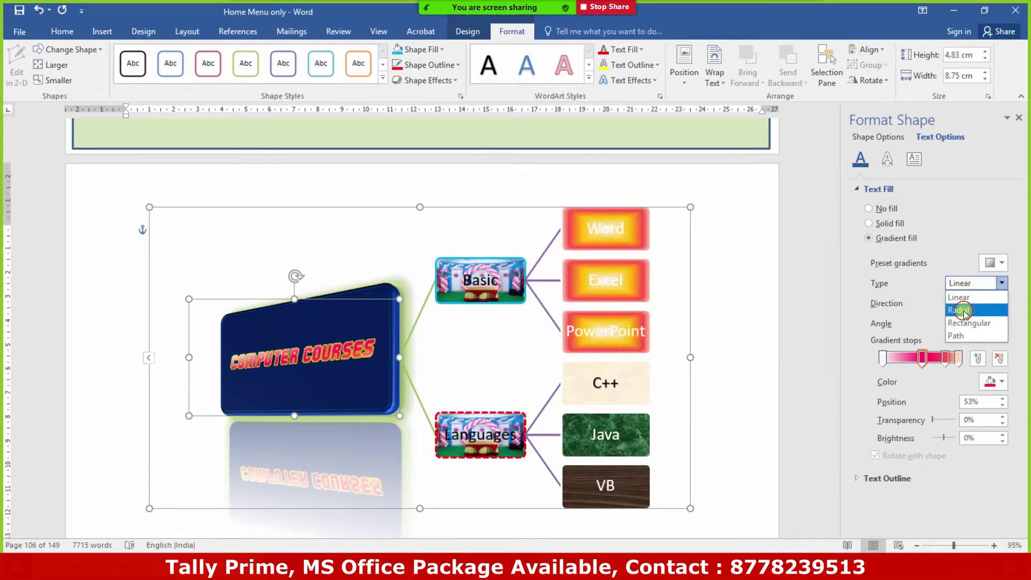
click(963, 310)
click(973, 323)
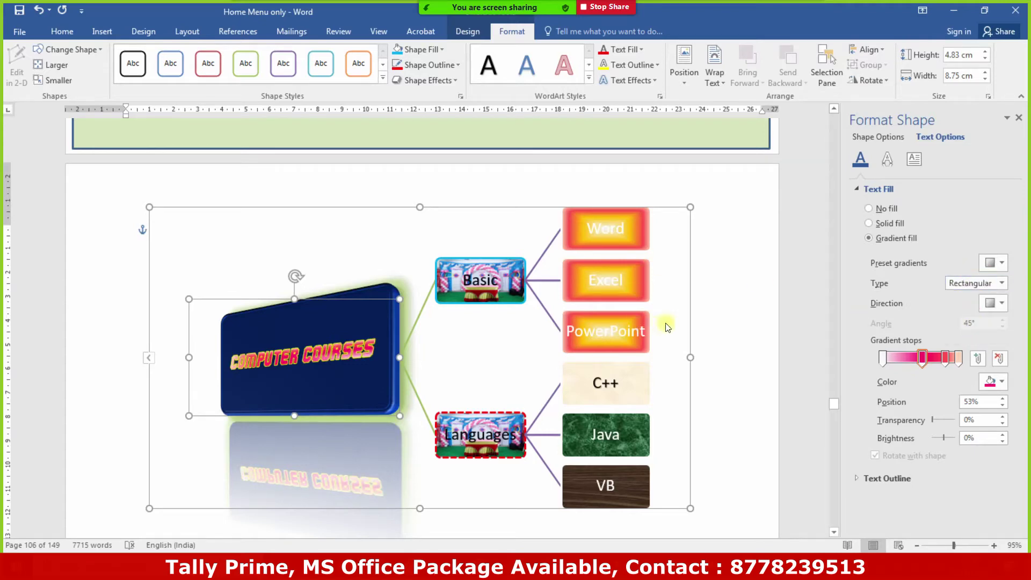
click(639, 50)
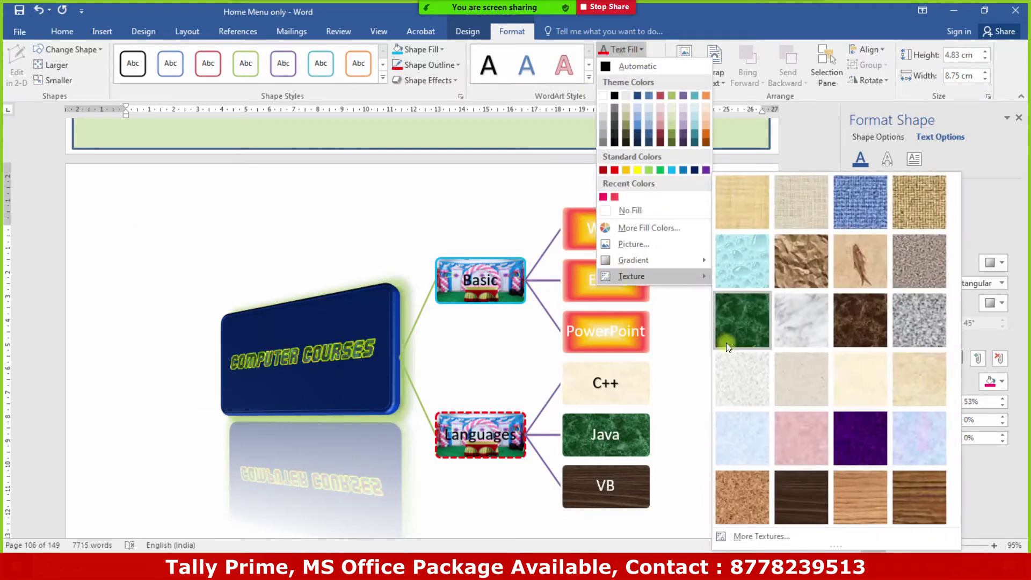
mouse_move(631, 276)
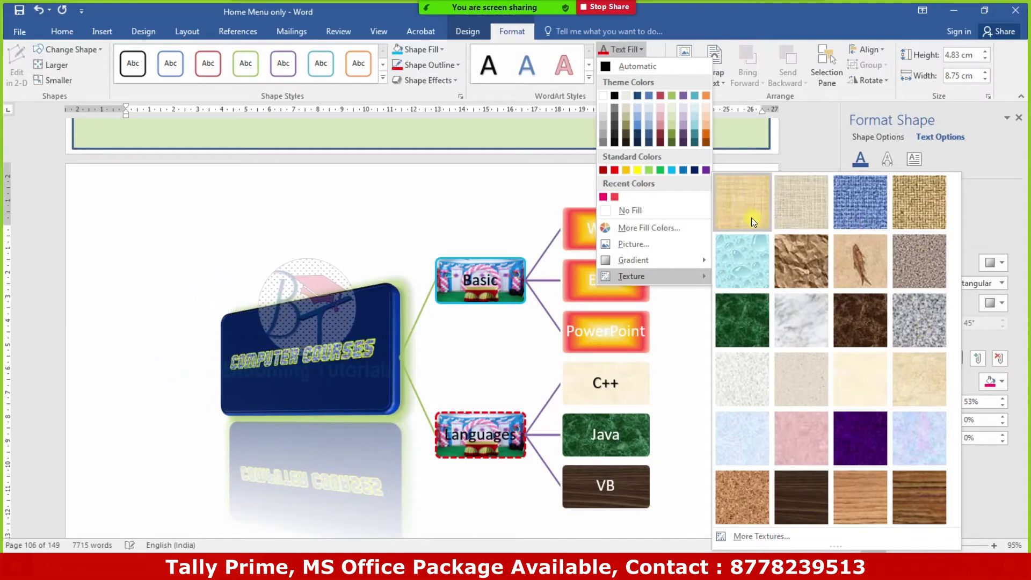
Apply a green texture fill and a heavier 3 pt dotted outline to the title text
click(726, 334)
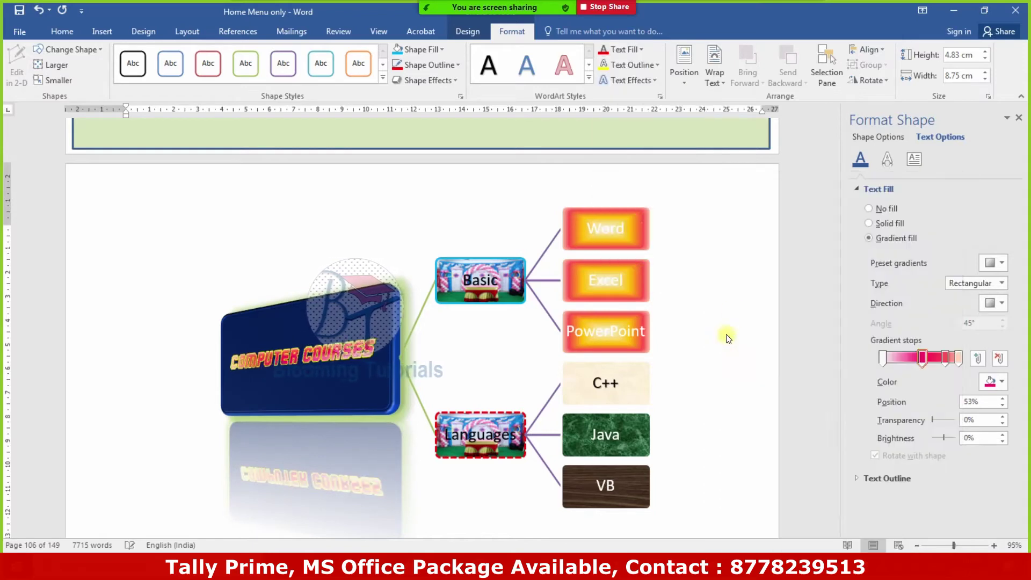
click(652, 66)
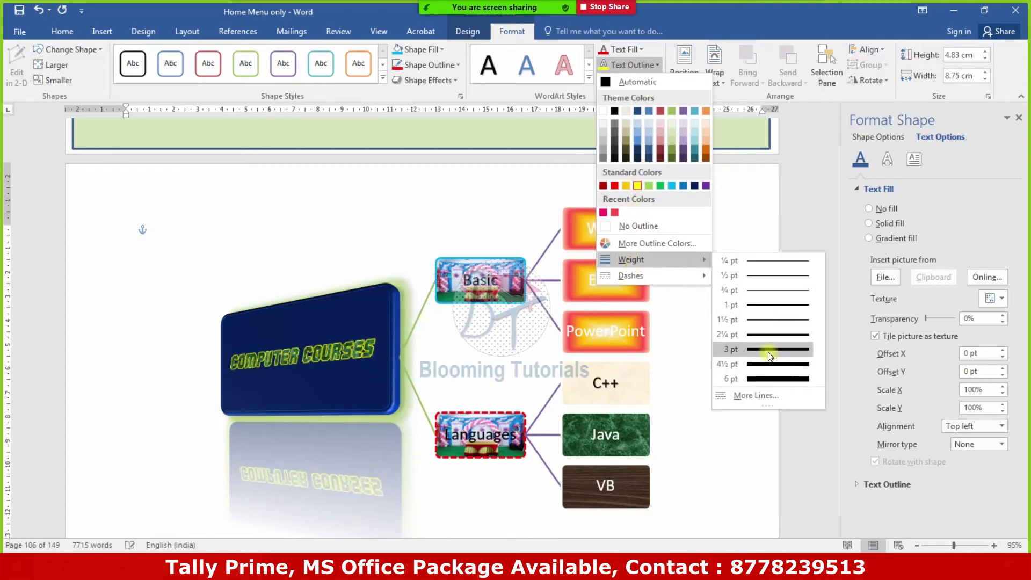
click(768, 357)
click(635, 68)
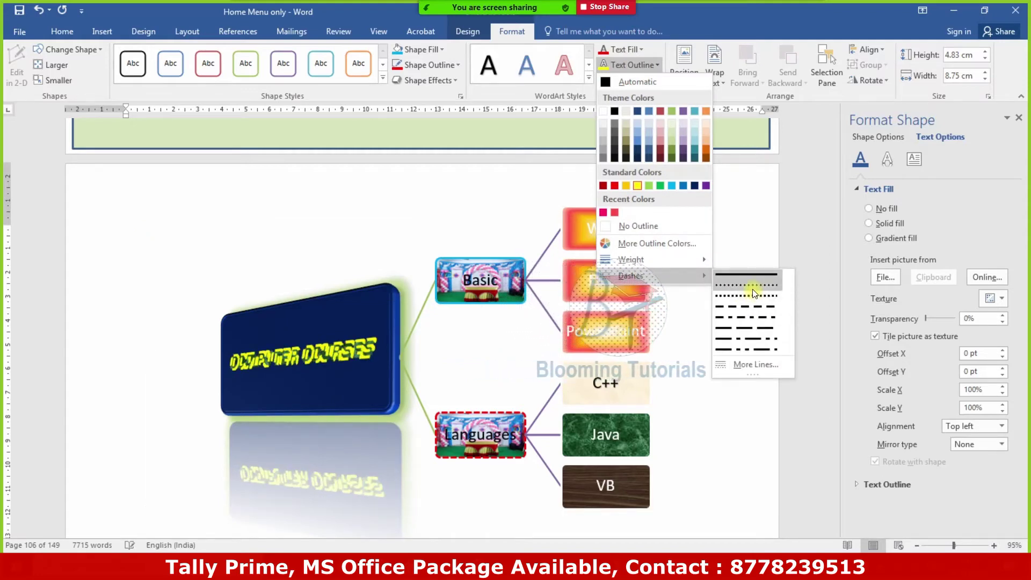
click(752, 290)
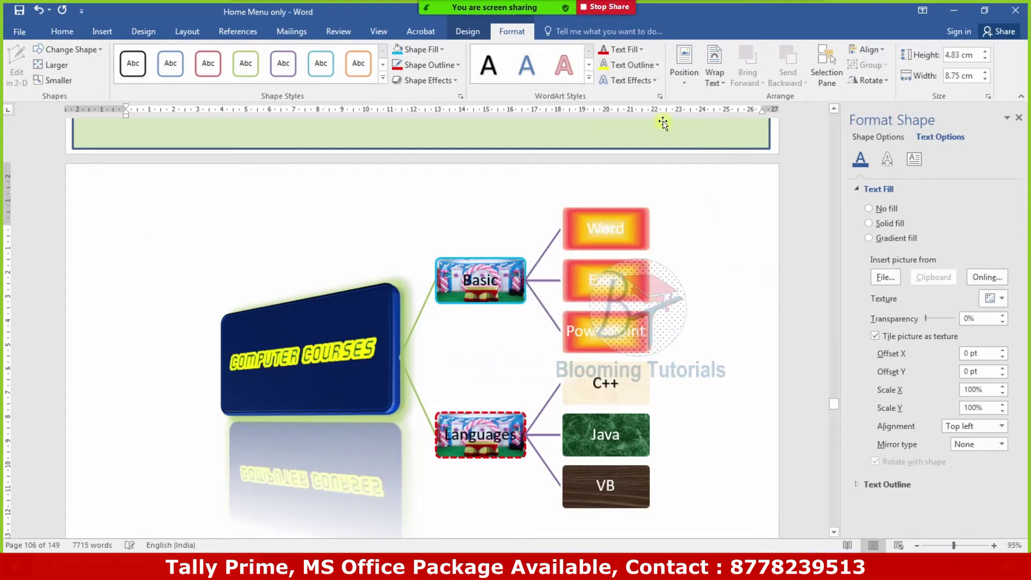
click(644, 65)
mouse_move(632, 259)
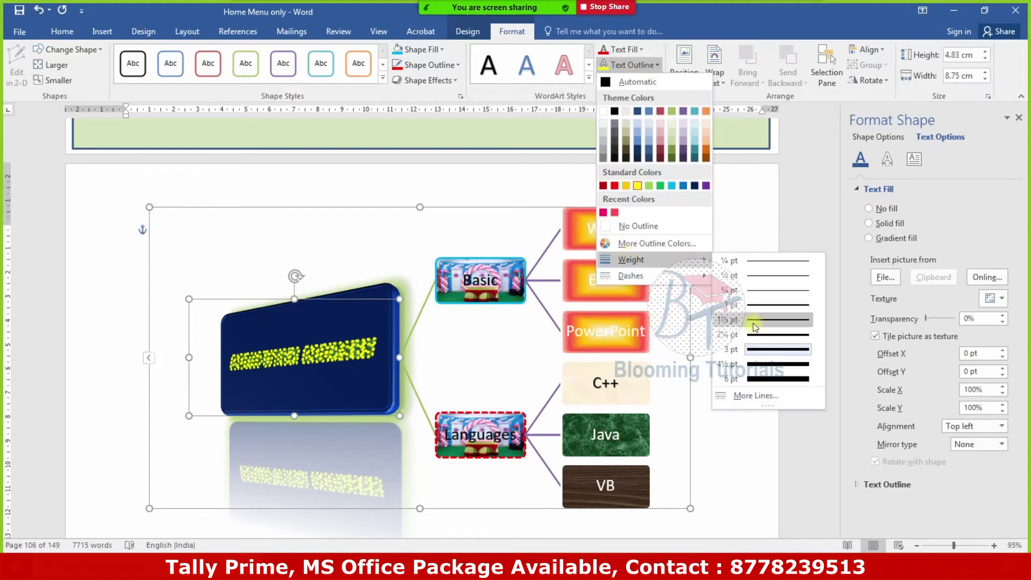
click(758, 308)
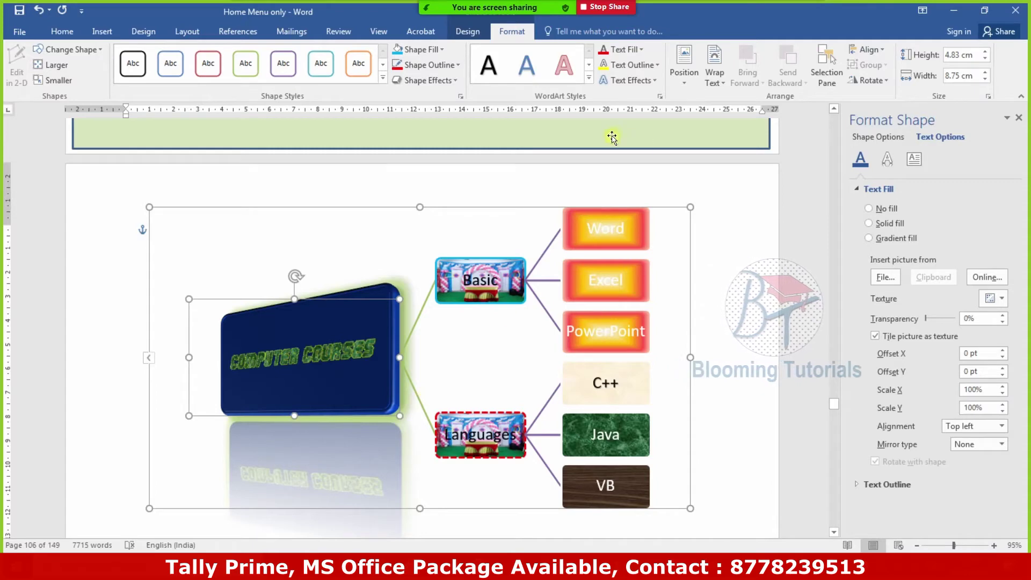
click(627, 80)
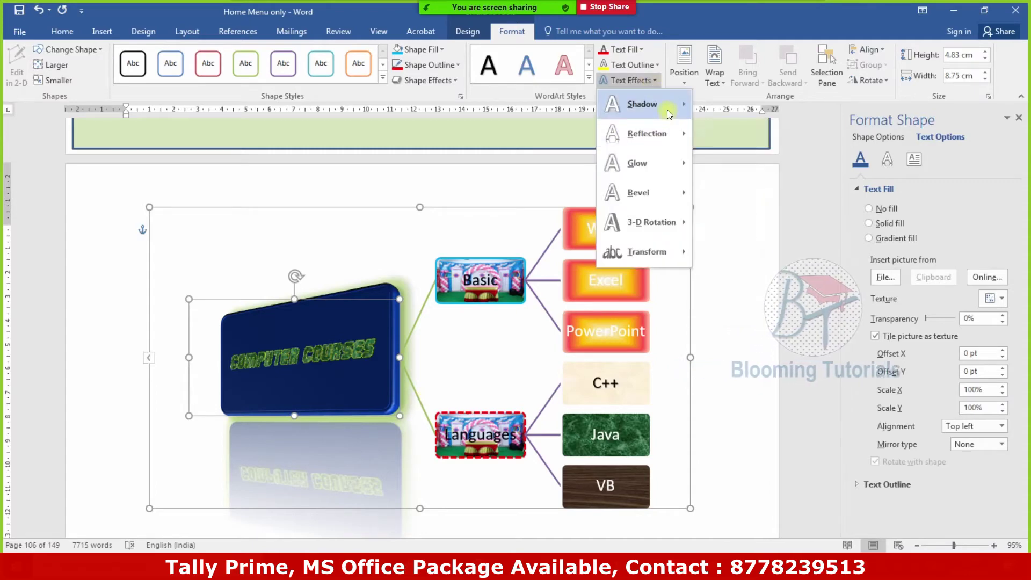
Apply the white-fill, red-outline WordArt style to the COMPUTER COURSES title
click(540, 80)
click(540, 79)
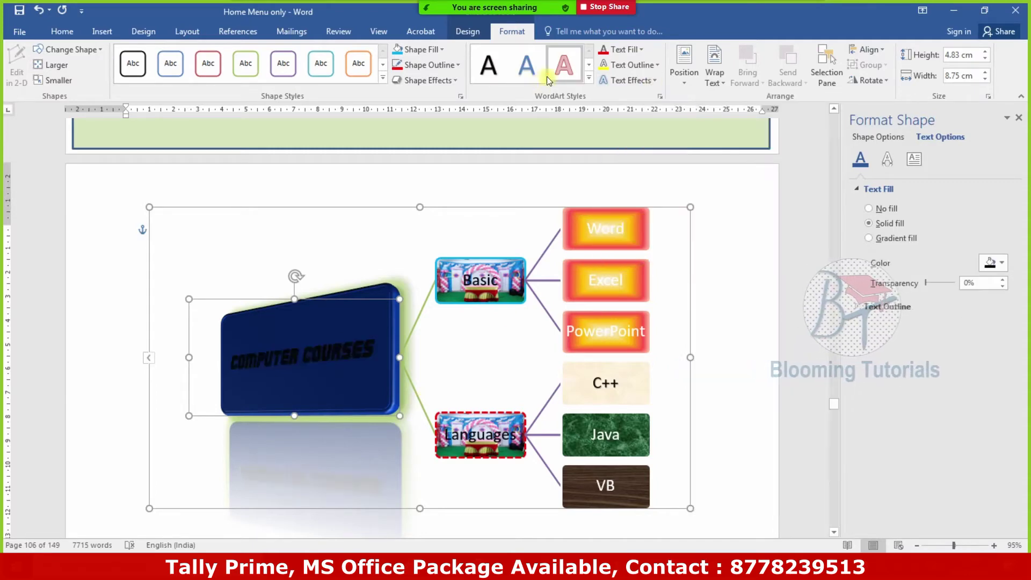
click(588, 78)
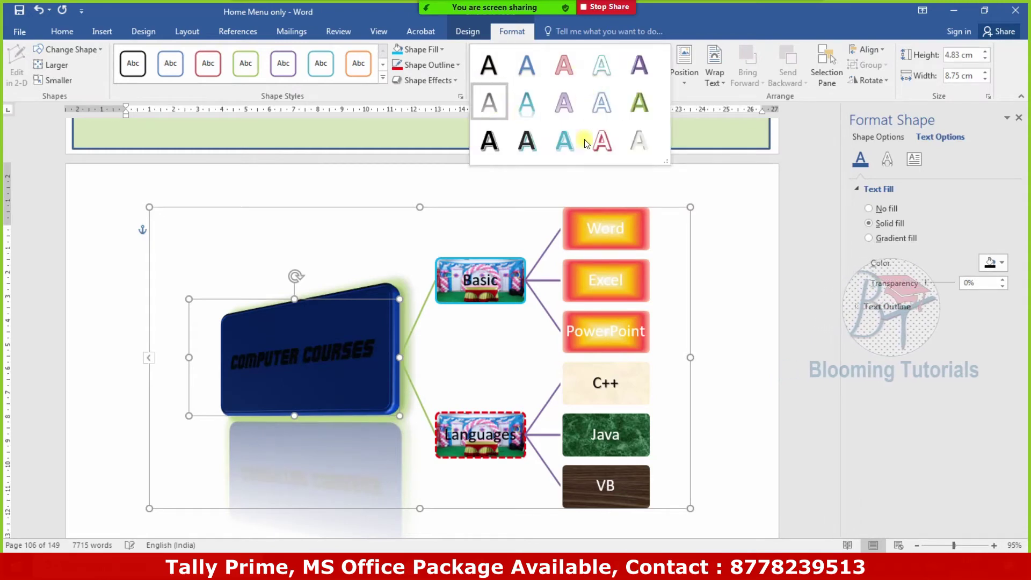
click(601, 142)
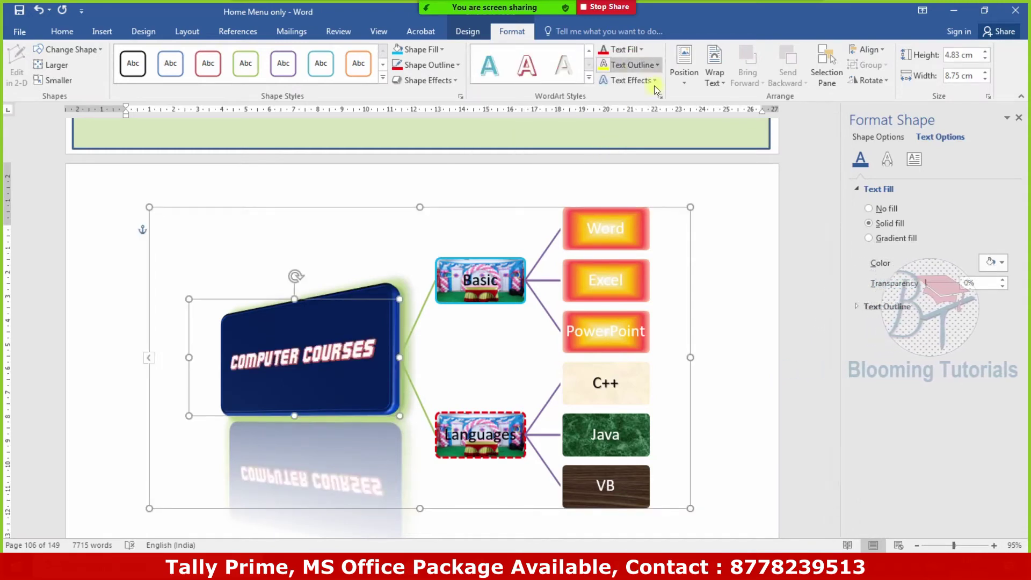
Add an outer shadow, a reflection and a glow to the title text
click(627, 80)
mouse_move(642, 104)
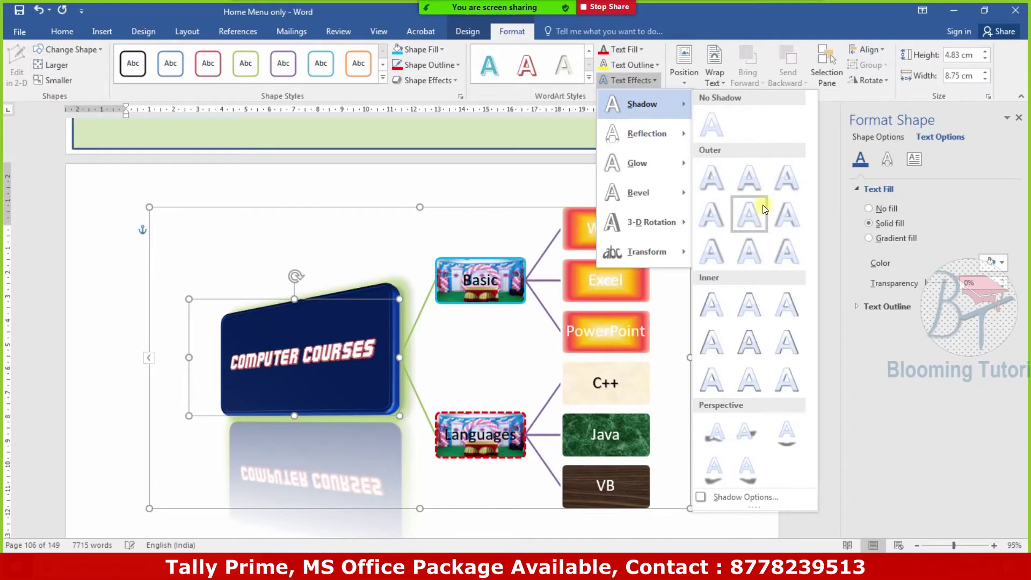
click(762, 203)
click(627, 80)
mouse_move(646, 133)
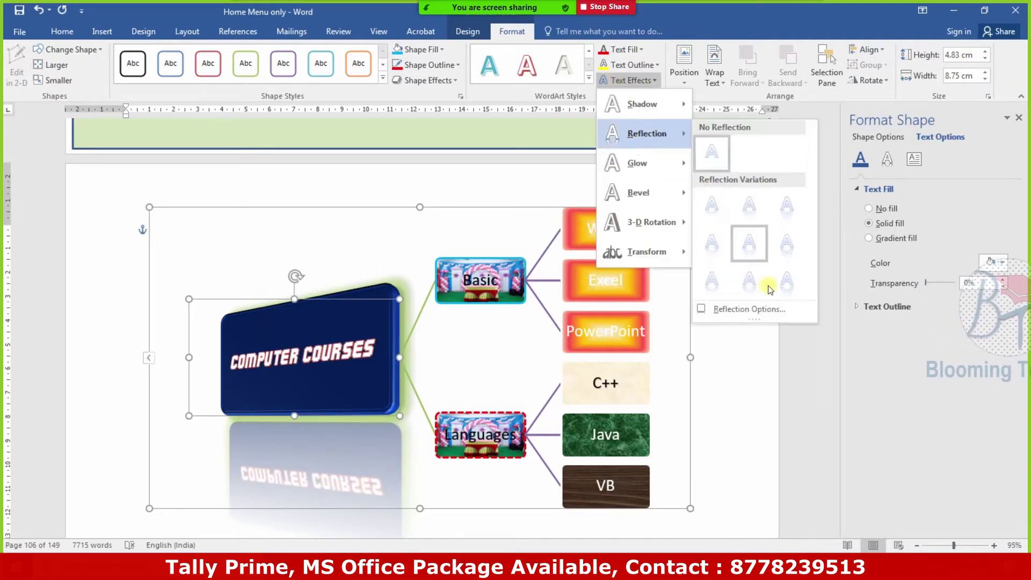
click(780, 292)
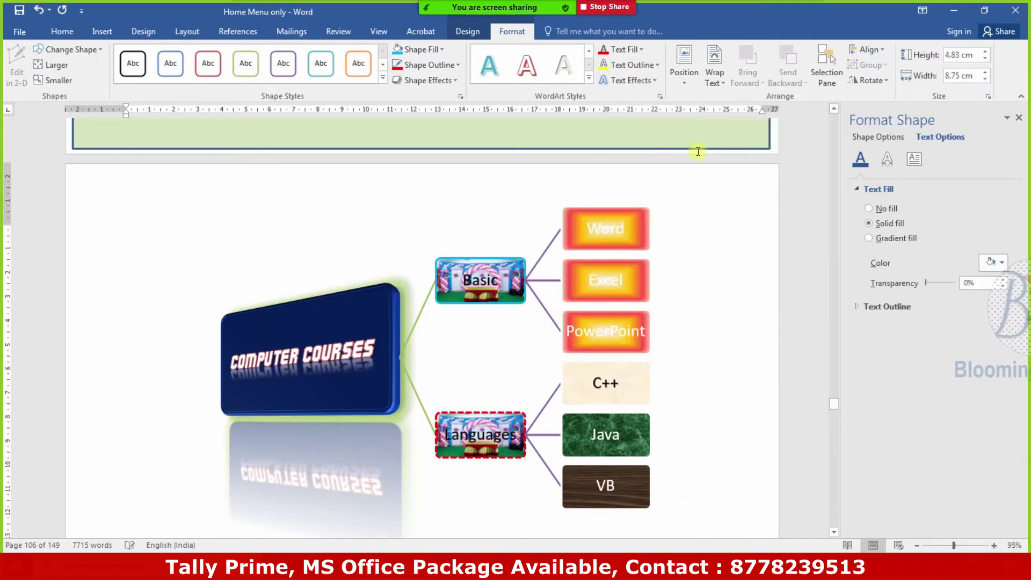
click(642, 79)
mouse_move(637, 163)
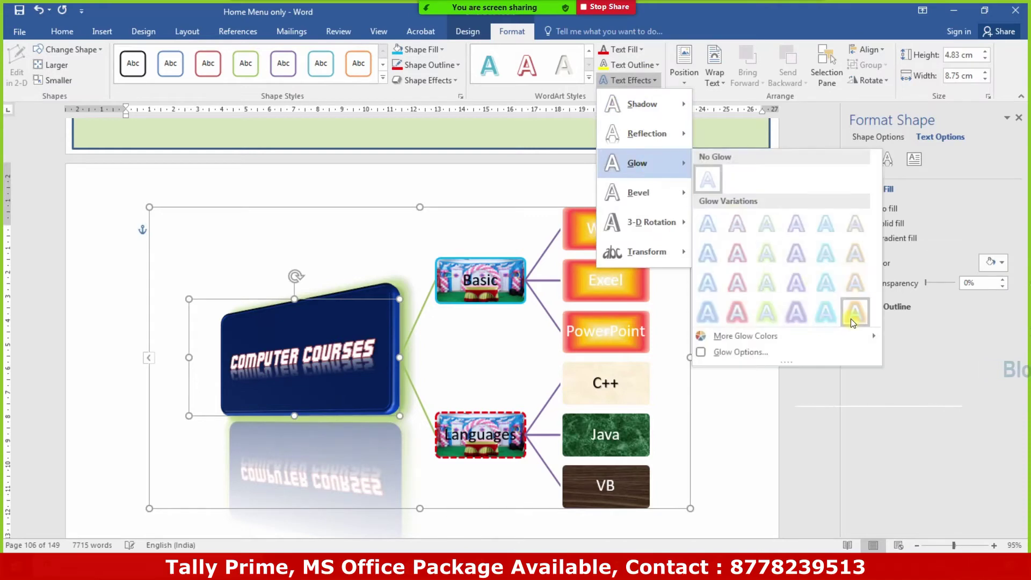
click(853, 323)
Preview the text outline and Transform options without applying any, then select the whole diagram
click(635, 65)
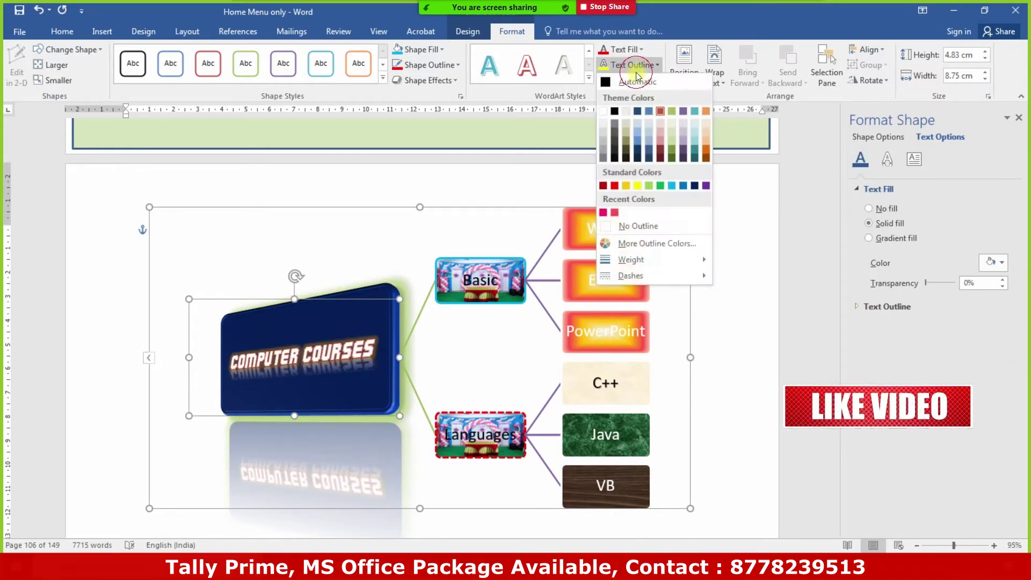
click(642, 64)
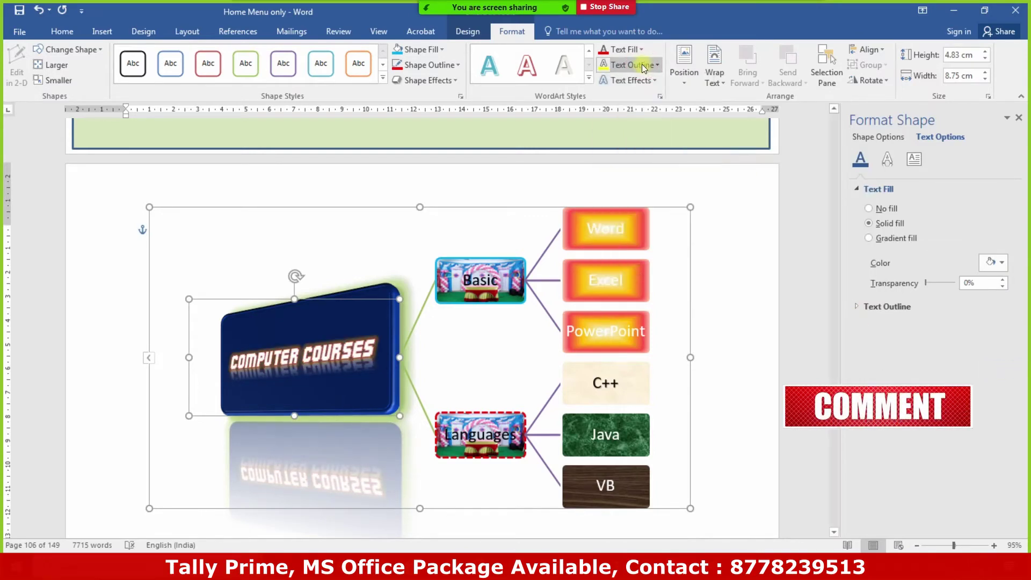
click(642, 64)
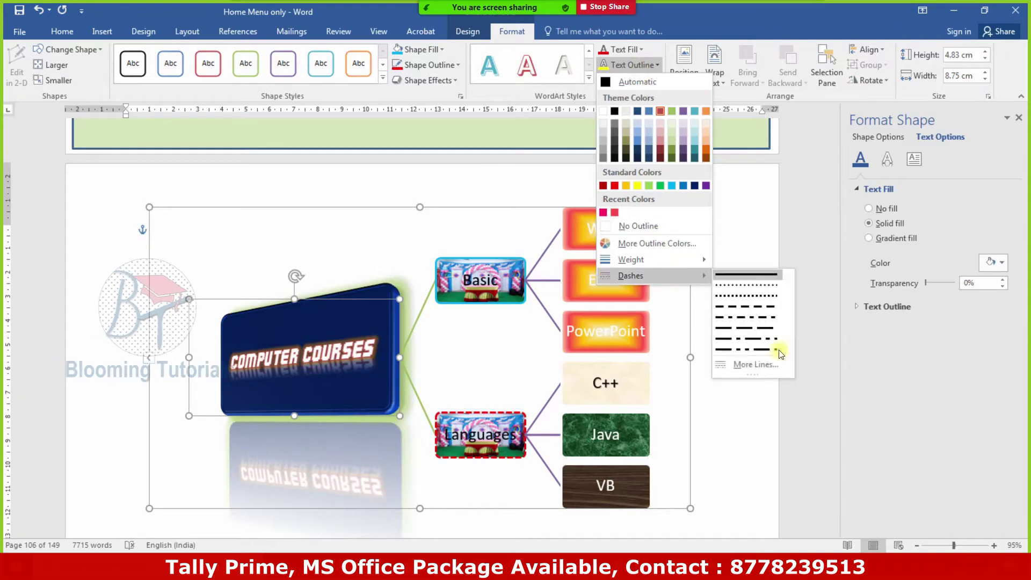
click(749, 431)
click(646, 80)
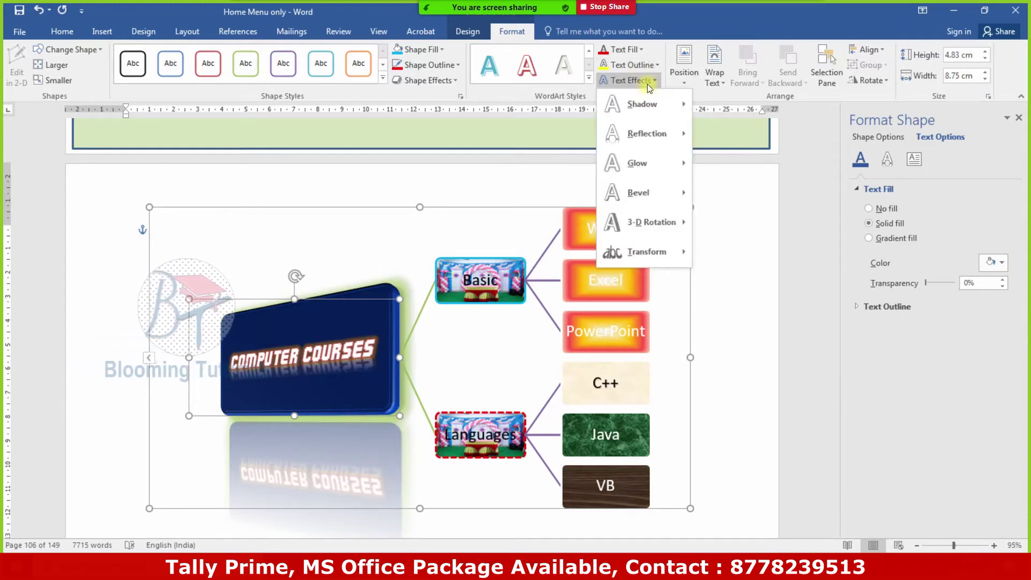
mouse_move(646, 251)
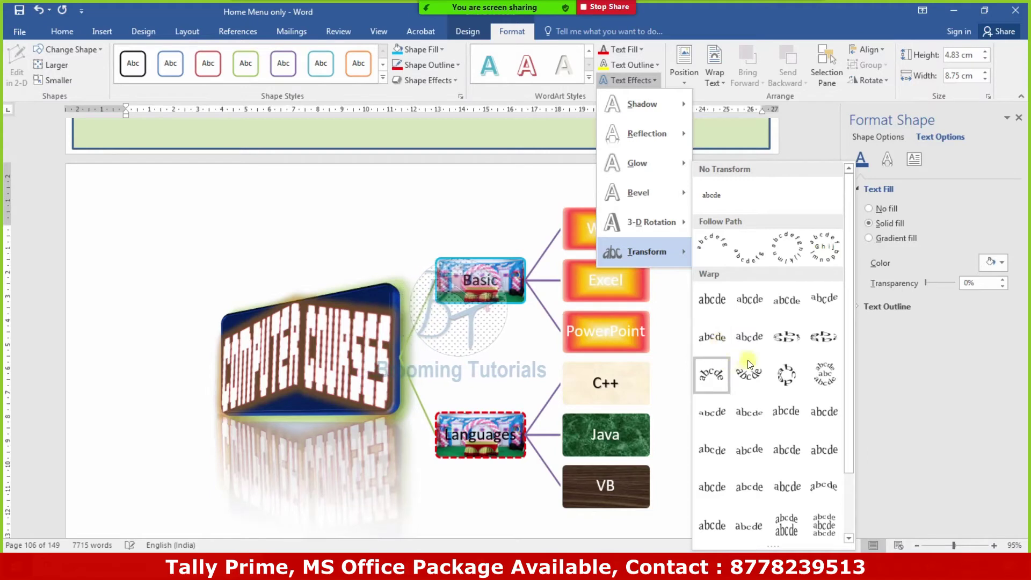
scroll(747, 359, down, 2)
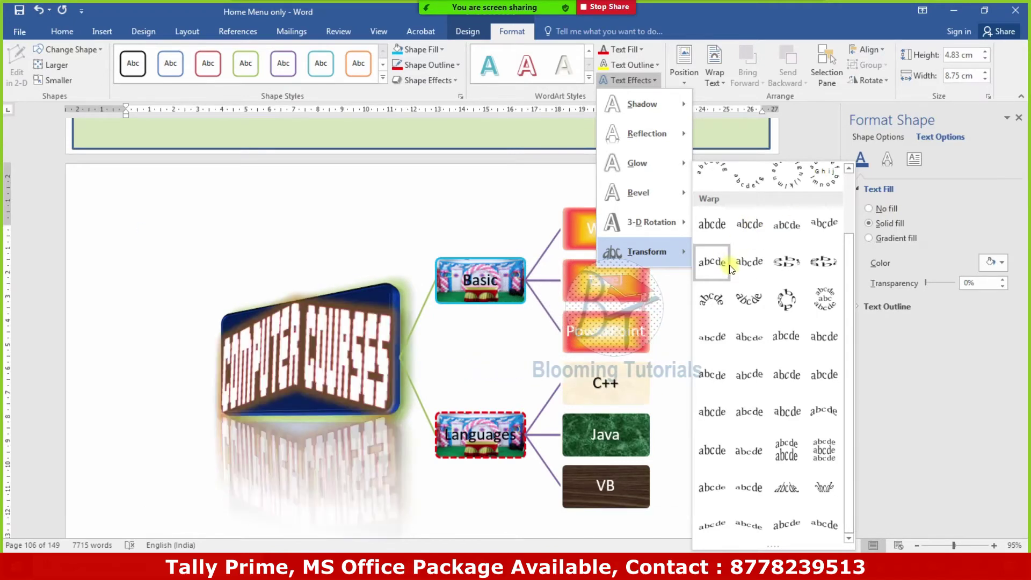
click(938, 496)
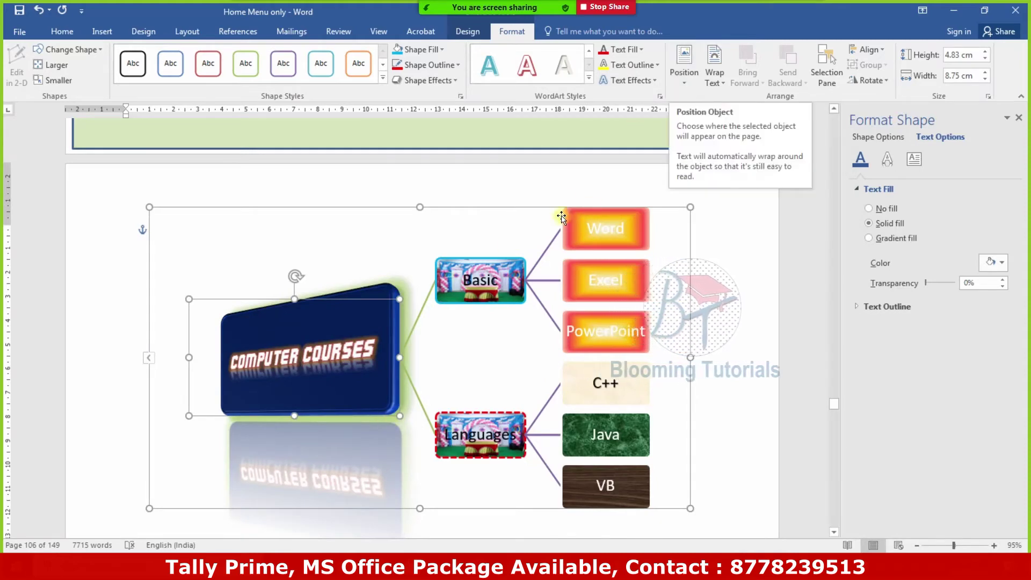
key(Escape)
Shrink the computer-courses diagram by its corner and give it a With Text Wrapping position
click(680, 87)
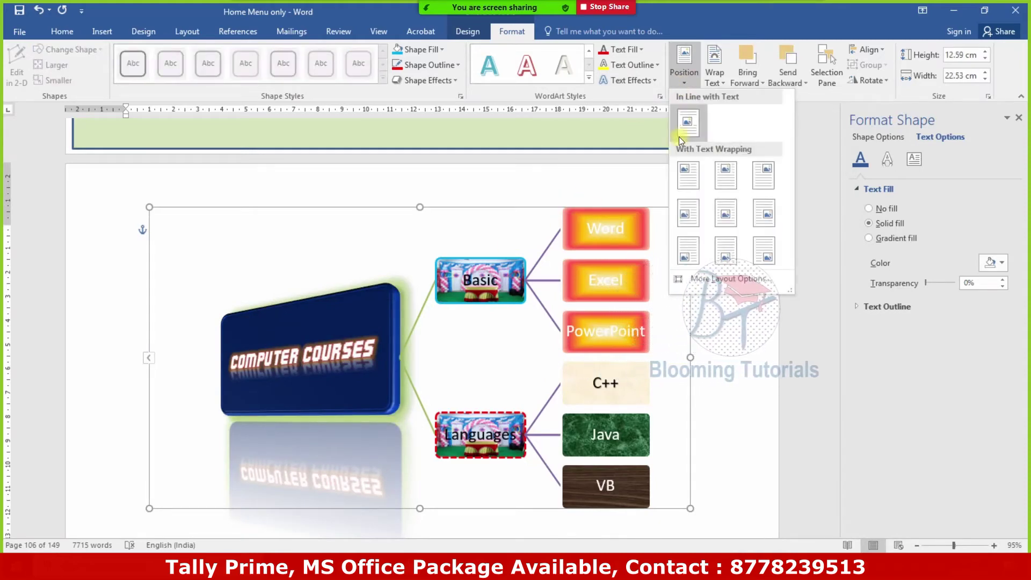
click(685, 501)
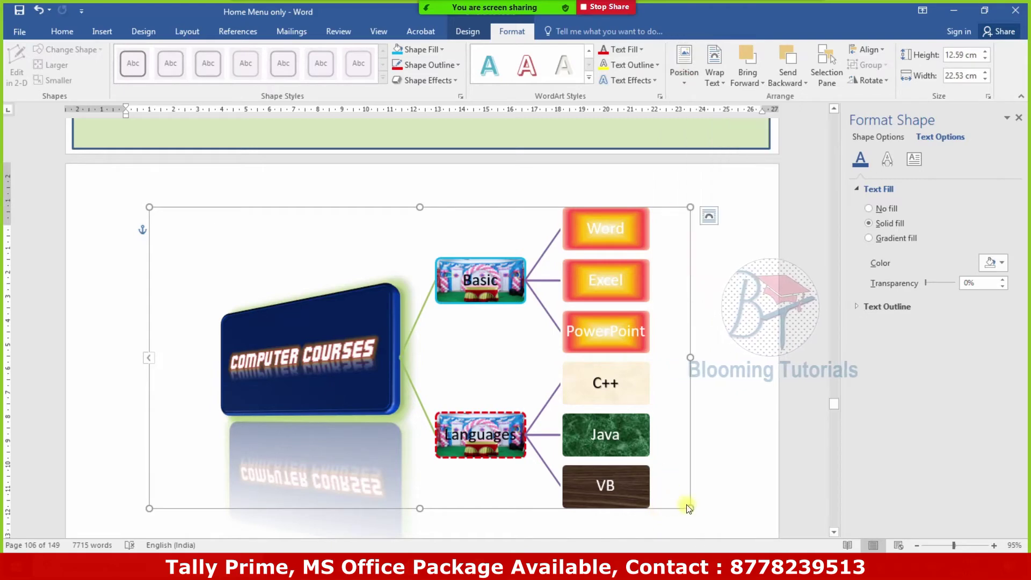
mouse_move(690, 508)
mouse_down()
mouse_move(619, 459)
mouse_move(349, 342)
mouse_up()
click(685, 80)
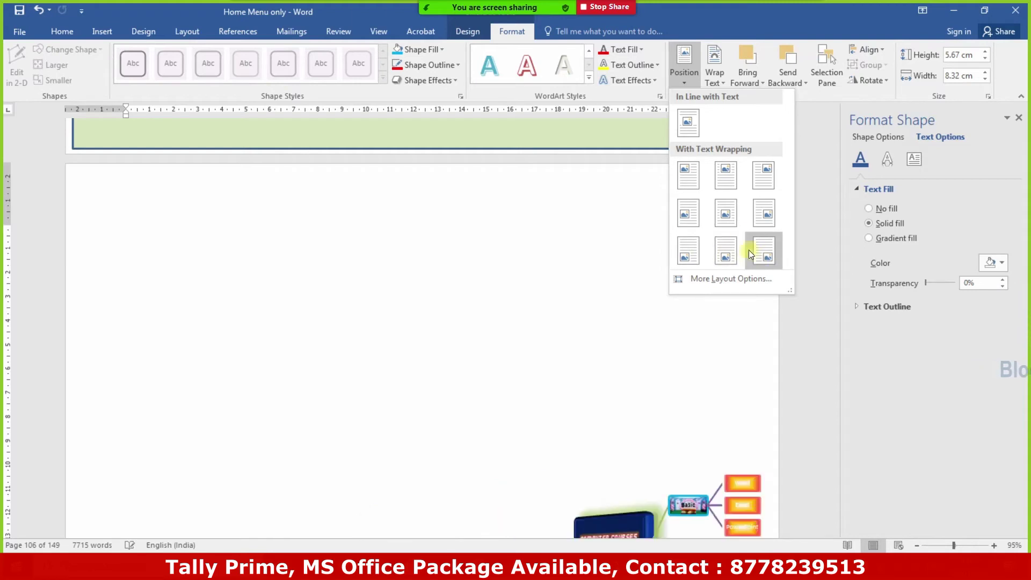
click(721, 213)
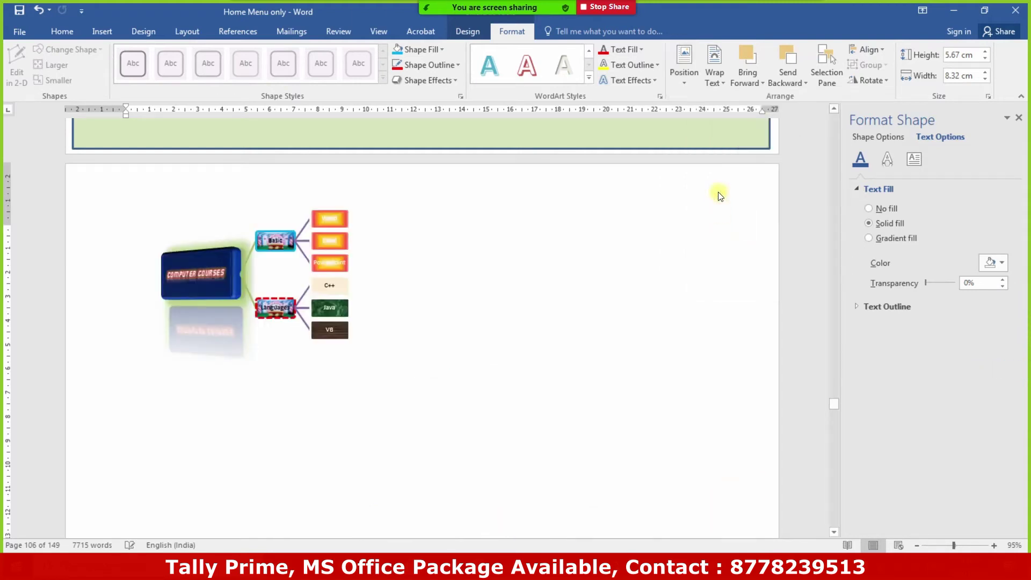
click(210, 281)
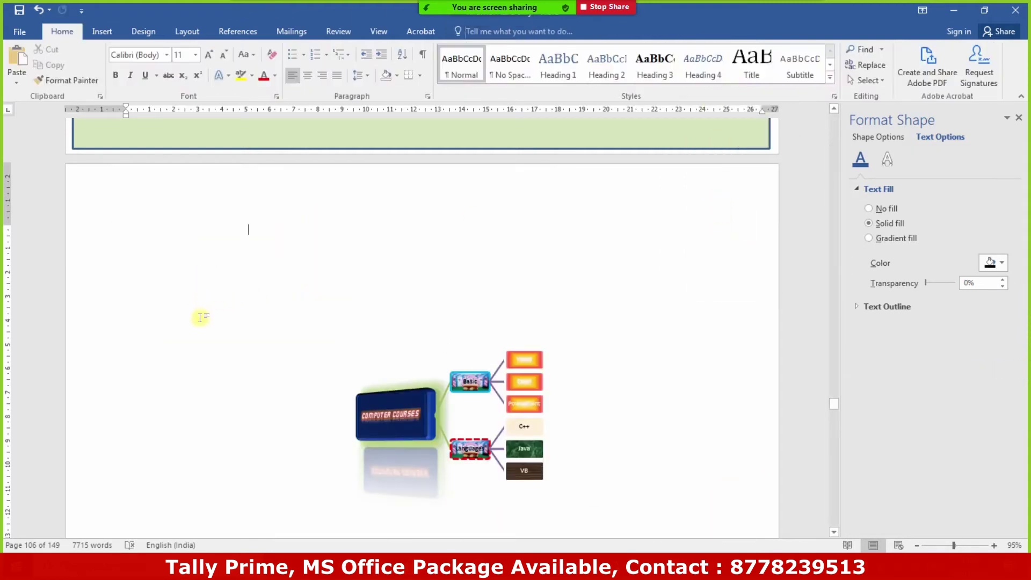
Generate five paragraphs of sample text with the =rand() formula
key(ctrl+Return)
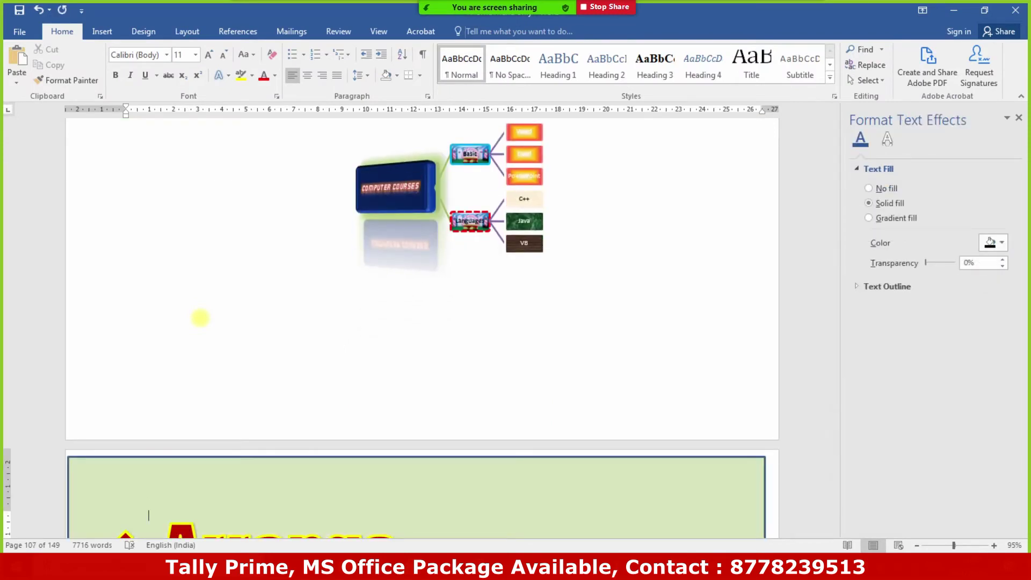
scroll(74, 270, up, 5)
text(=rand())
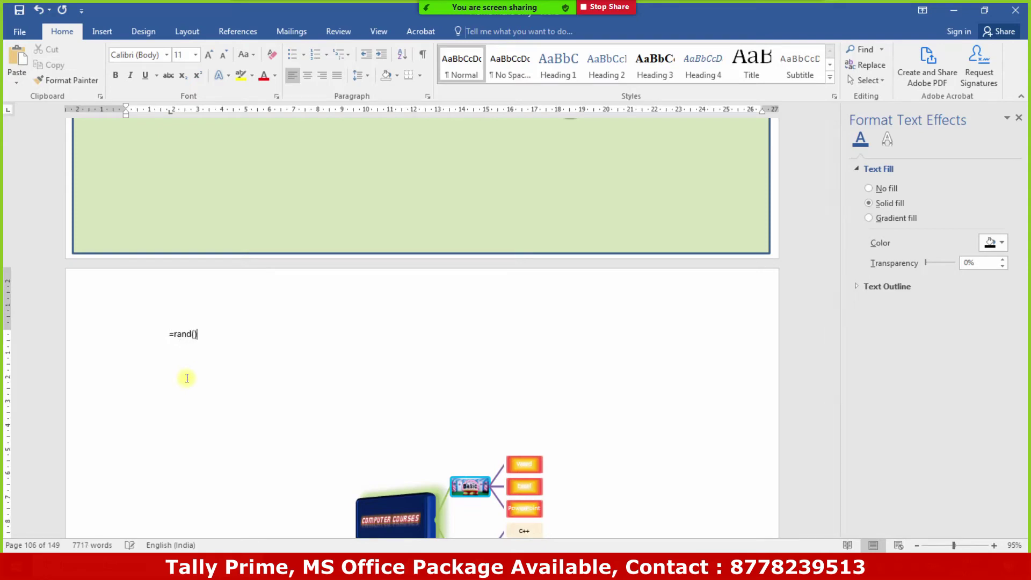
key(Return)
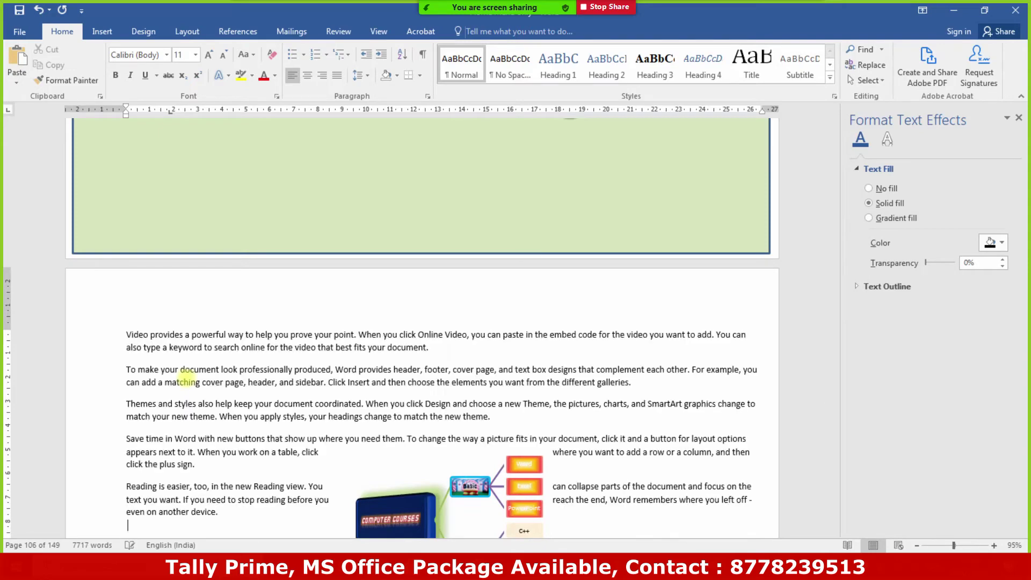
scroll(195, 420, down, 3)
Move the diagram up among the sample paragraphs and show its formatting options
click(541, 396)
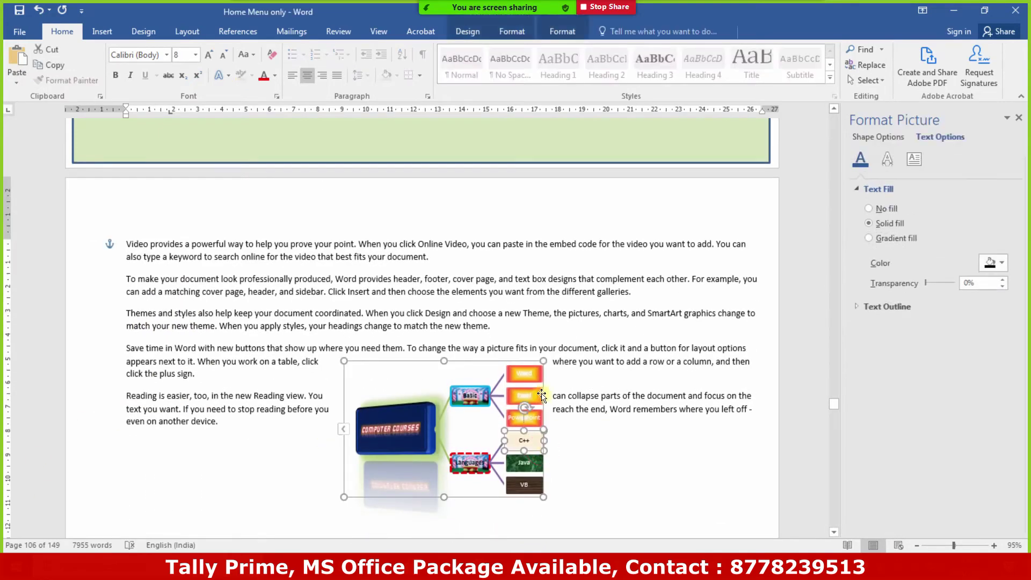
drag(423, 275, 423, 275)
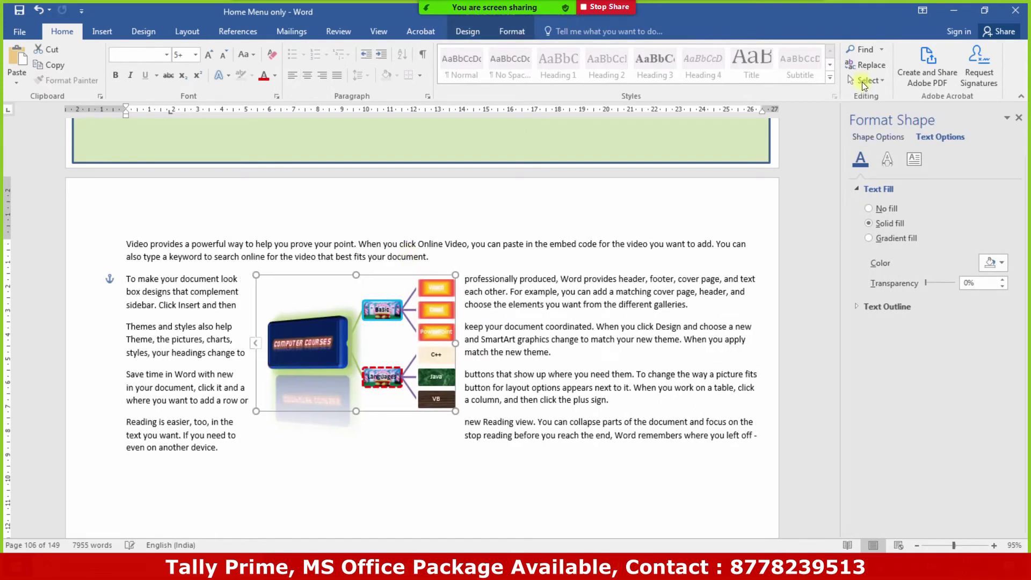
click(511, 29)
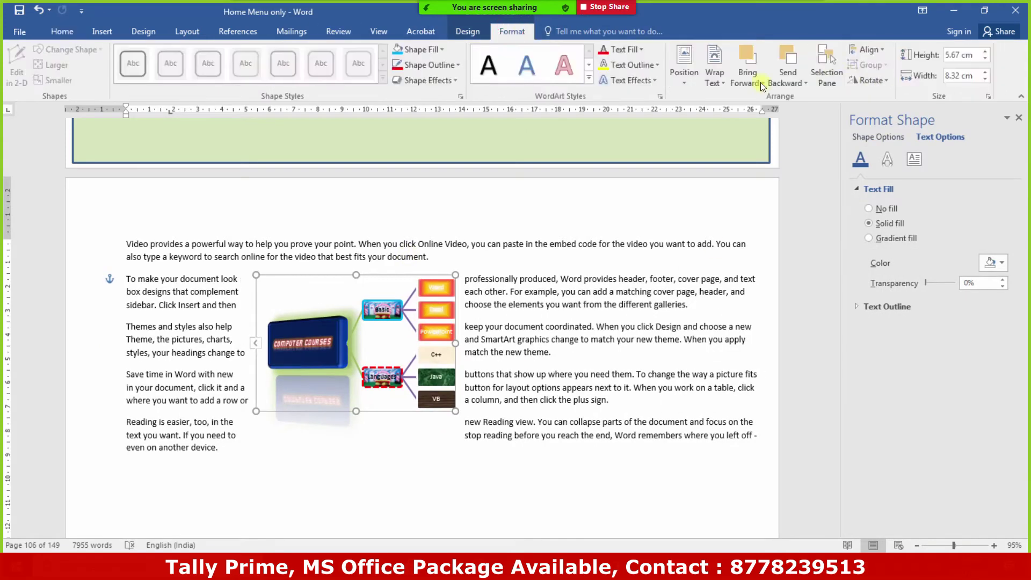
Look over the Wrap Text choices for the graphic without changing anything
click(717, 83)
click(735, 118)
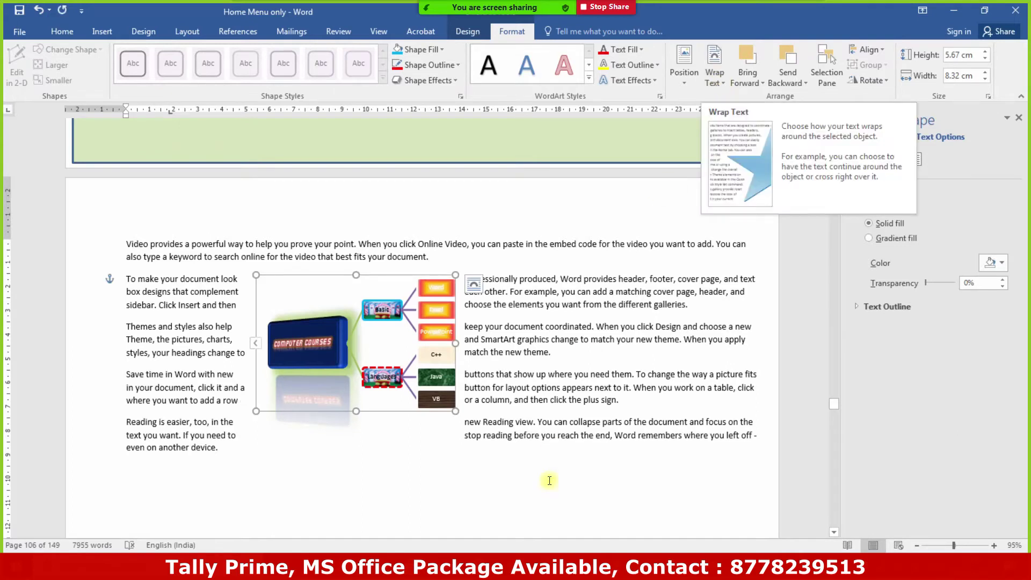
click(229, 283)
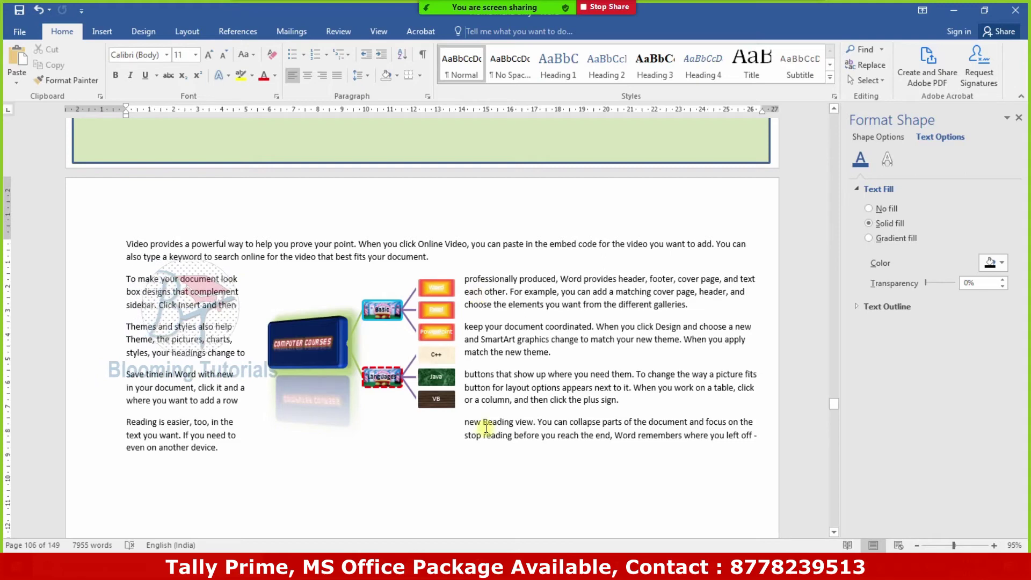
click(436, 332)
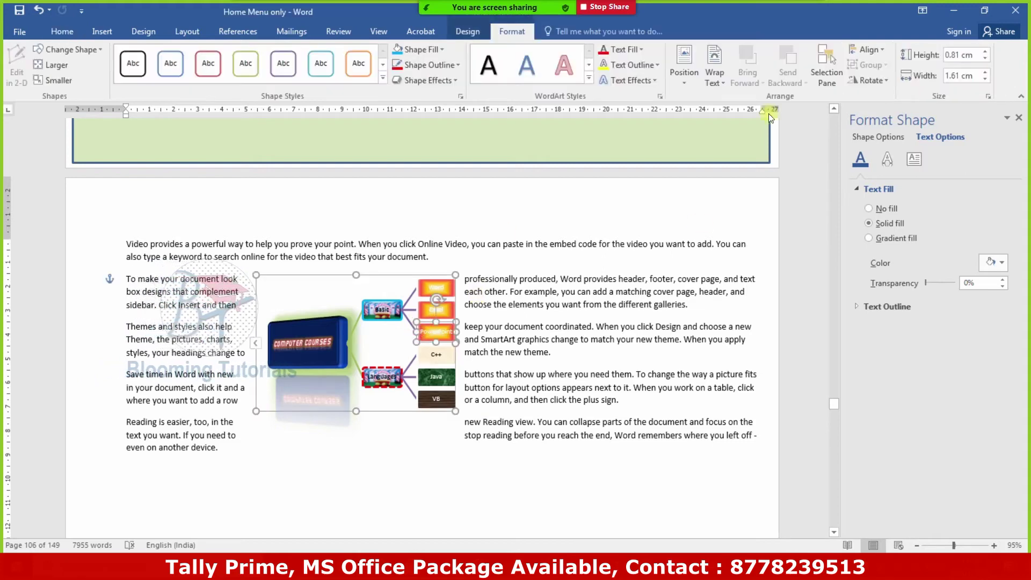
click(711, 82)
click(463, 334)
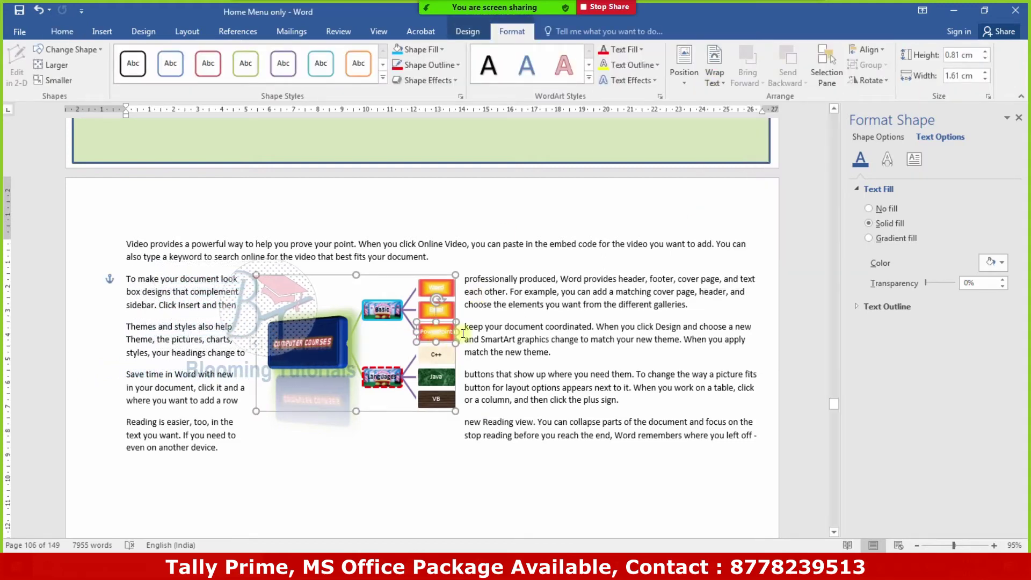
click(466, 463)
Try Tight, Through, and Top and Bottom wrapping on the Computer Courses graphic
click(436, 411)
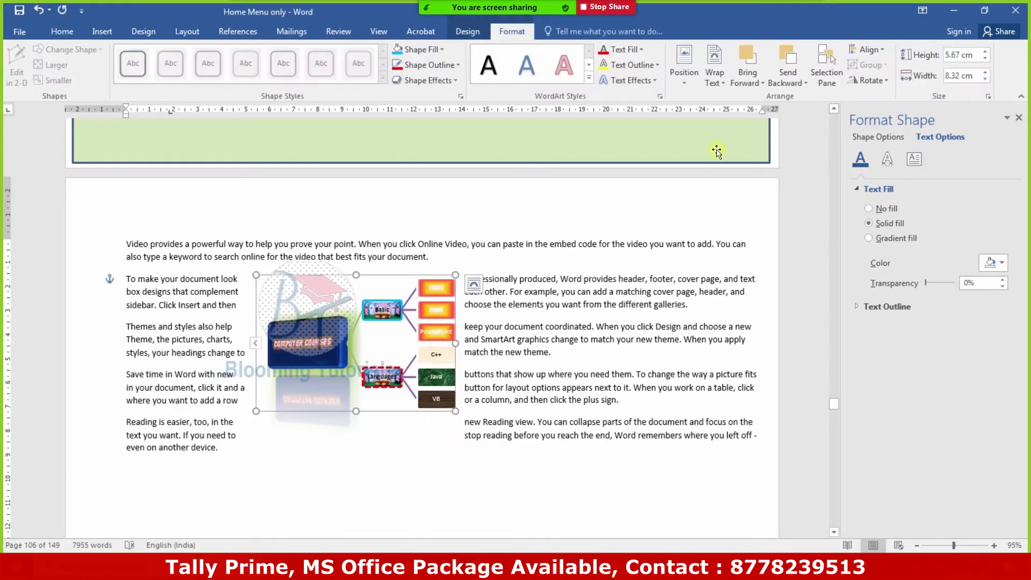
click(713, 67)
click(731, 132)
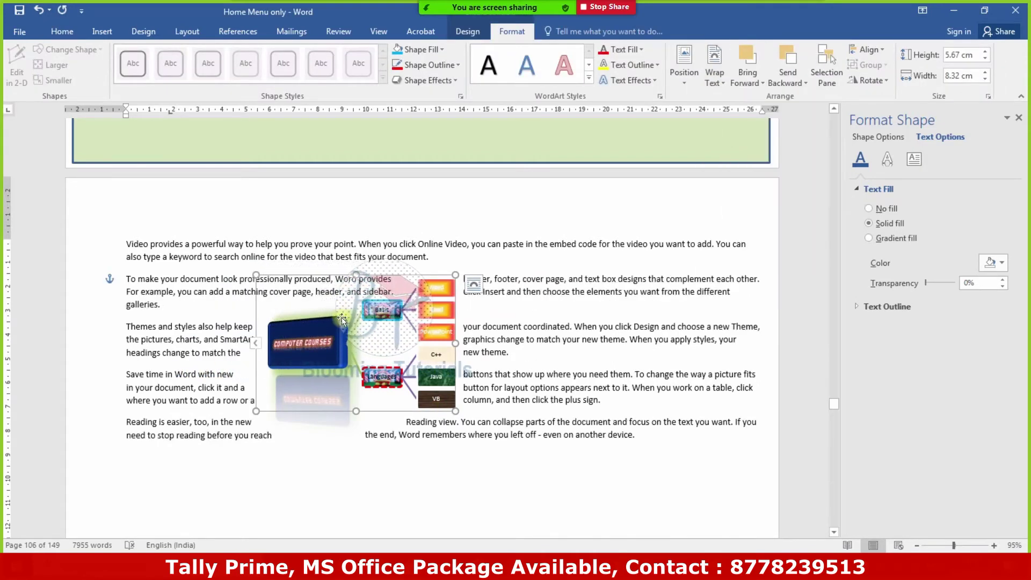
click(714, 67)
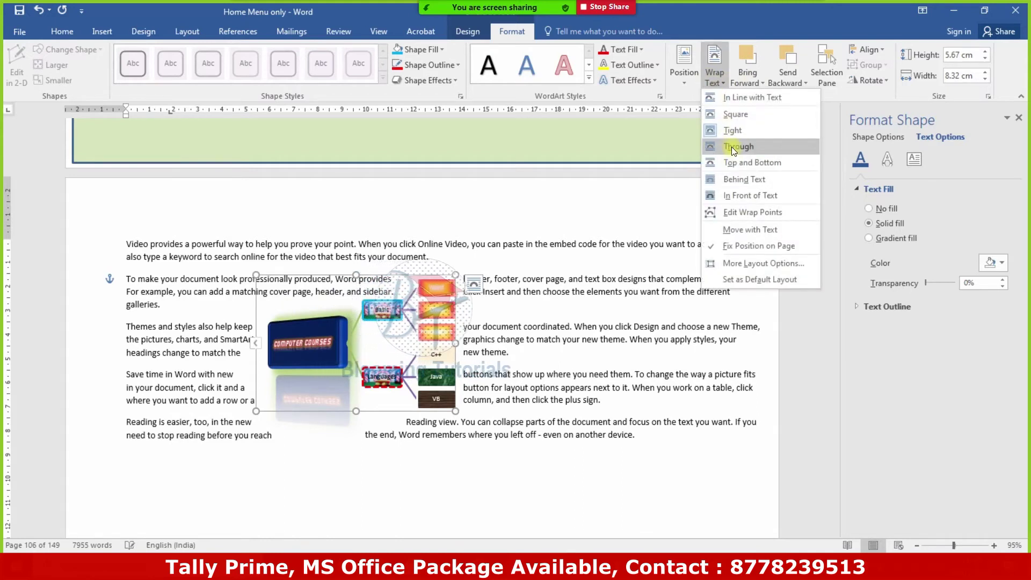
click(734, 147)
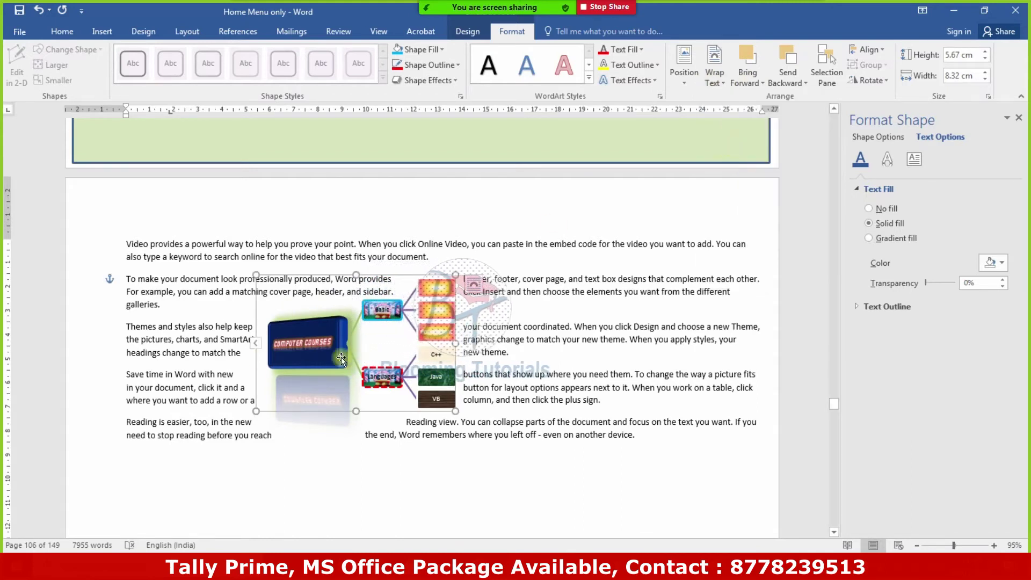
click(714, 74)
click(751, 162)
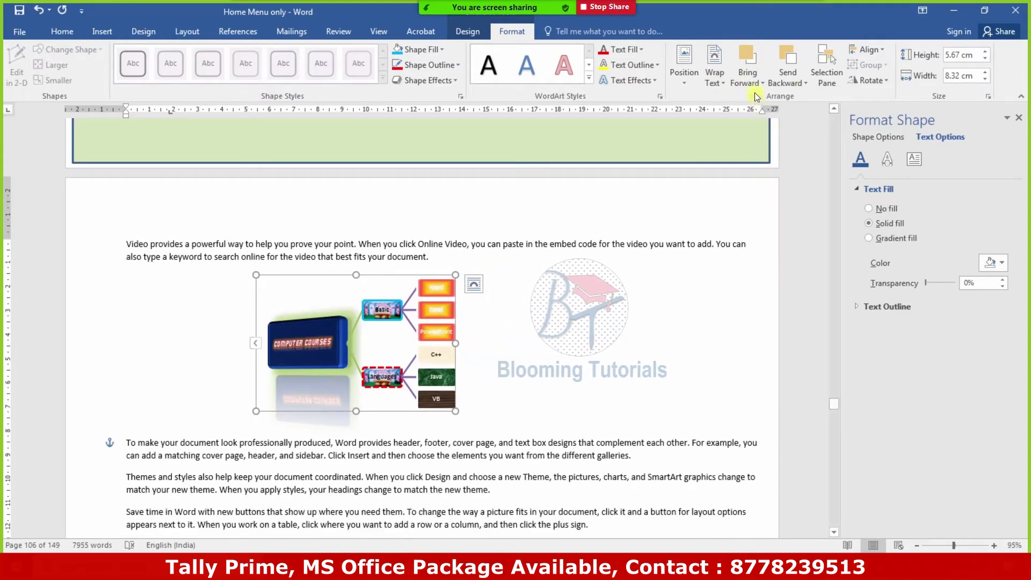
Try Behind Text, then set In Front of Text and bring the graphic to the front
click(718, 80)
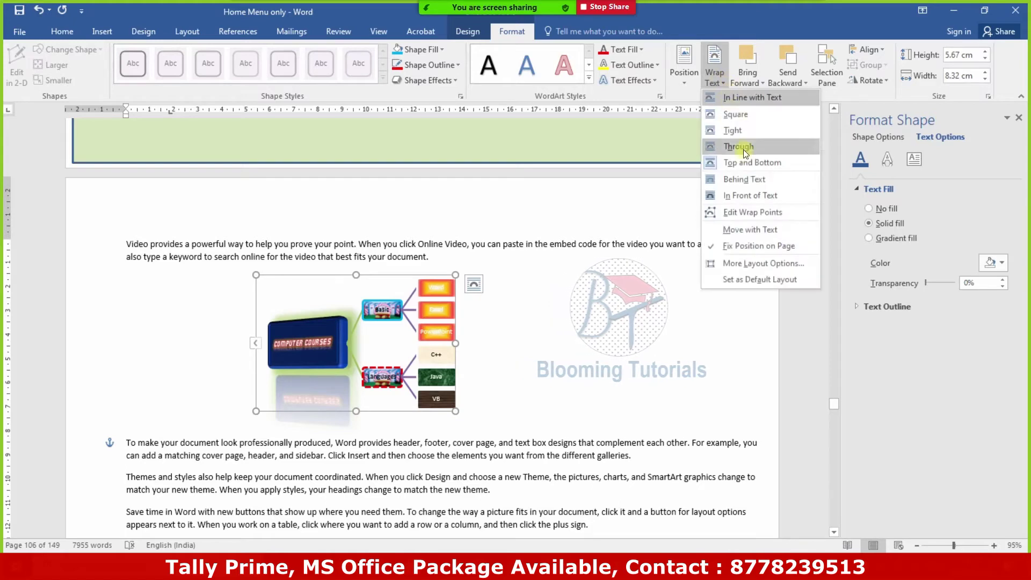
click(754, 187)
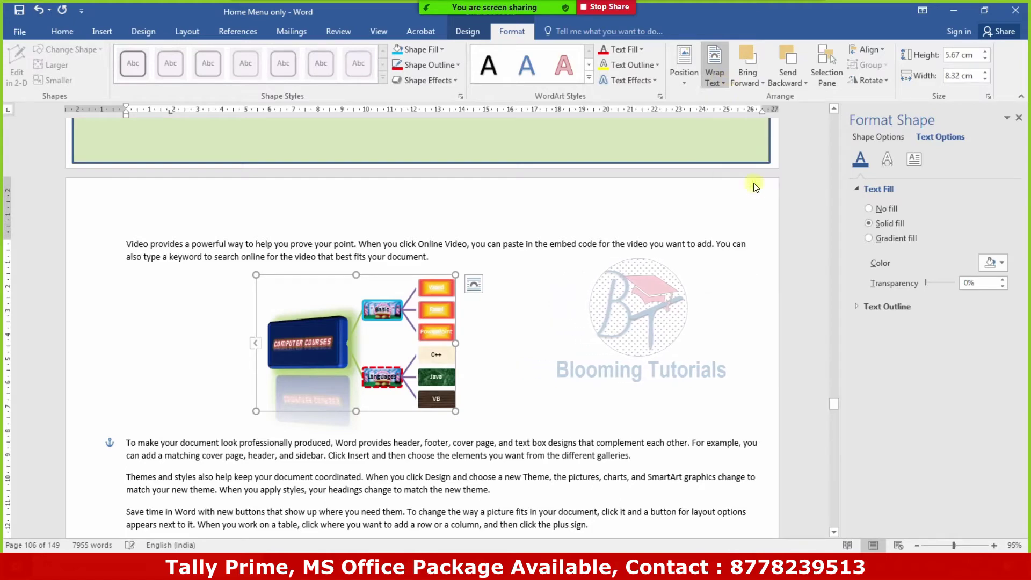
click(714, 79)
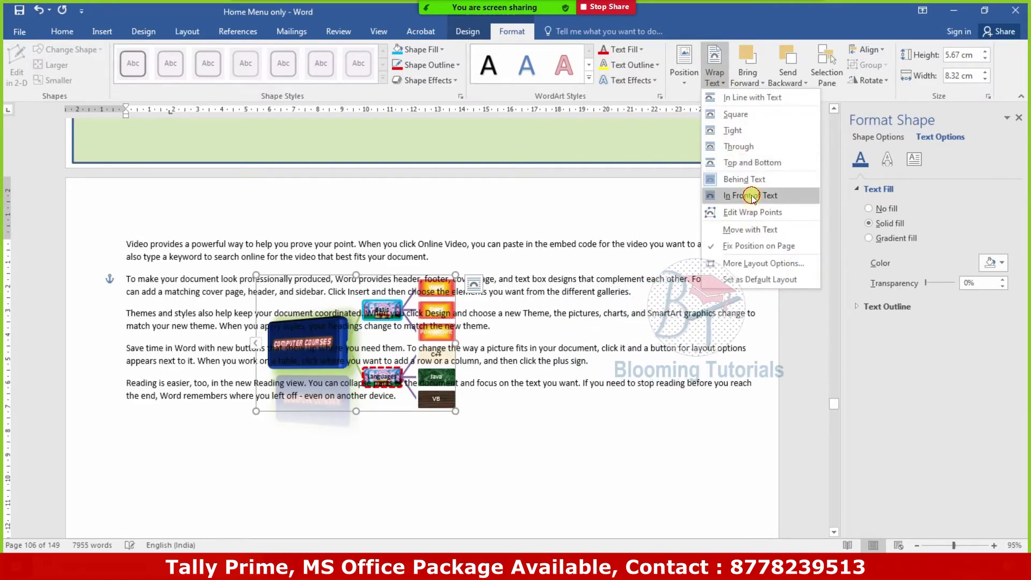
click(750, 196)
click(725, 82)
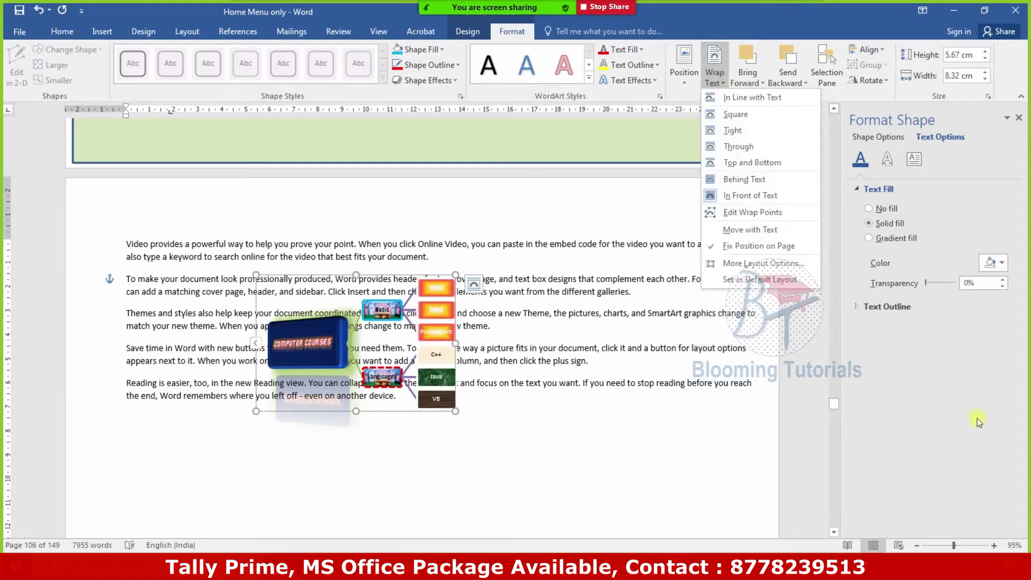
click(956, 424)
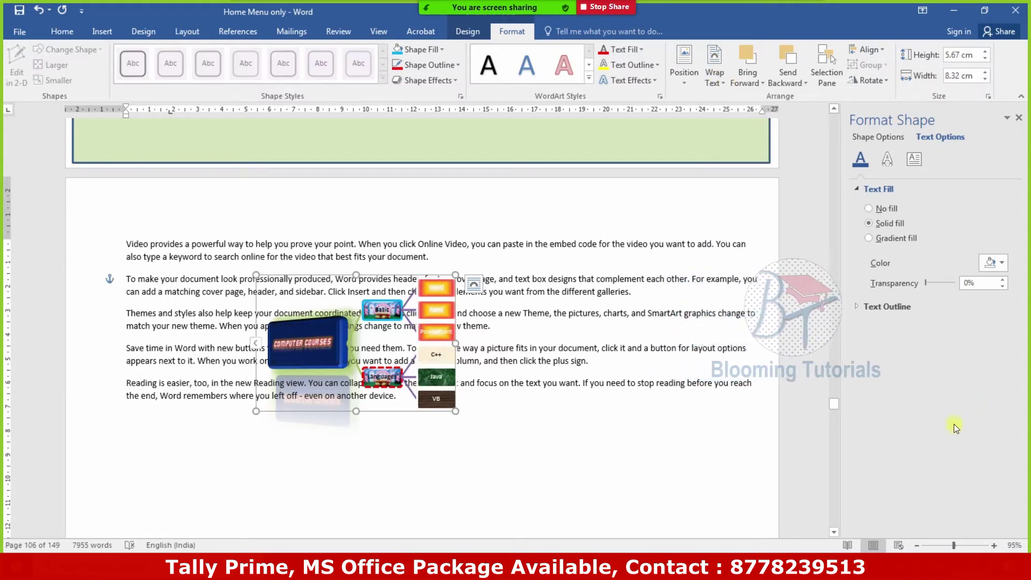
click(752, 86)
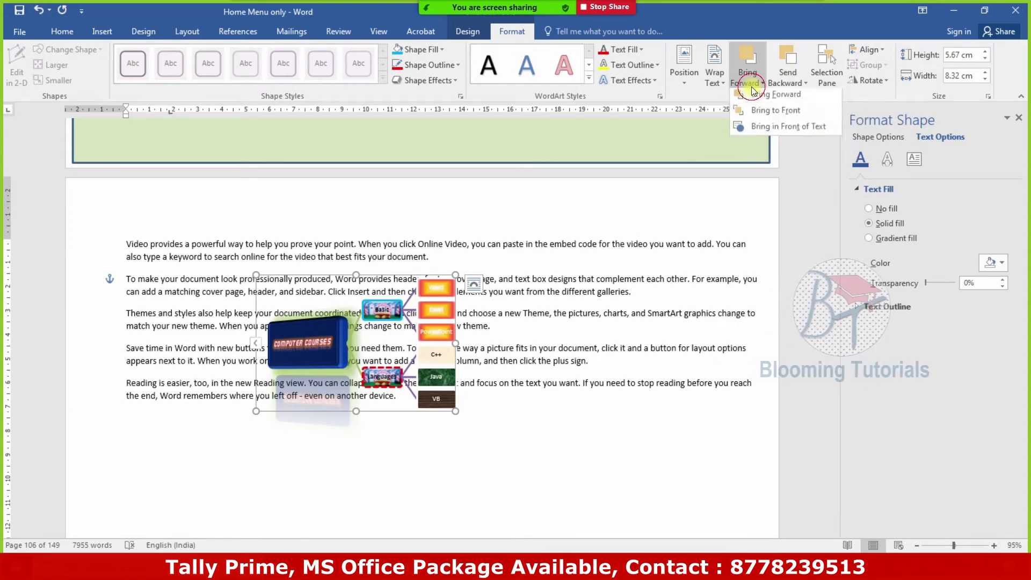
click(784, 116)
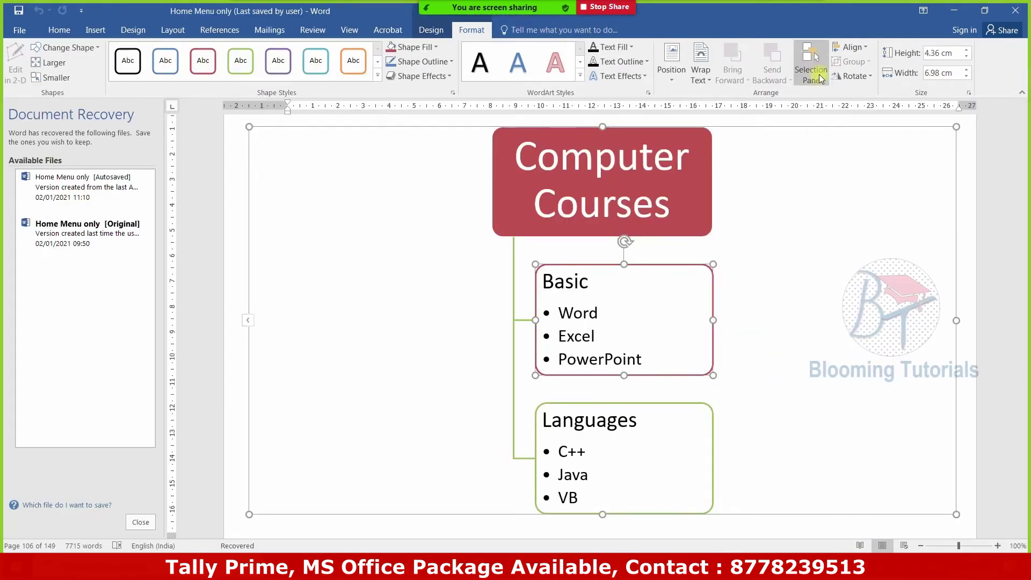
Open the Selection Pane, close Document Recovery, and toggle Diagram 131 hidden and visible
click(810, 68)
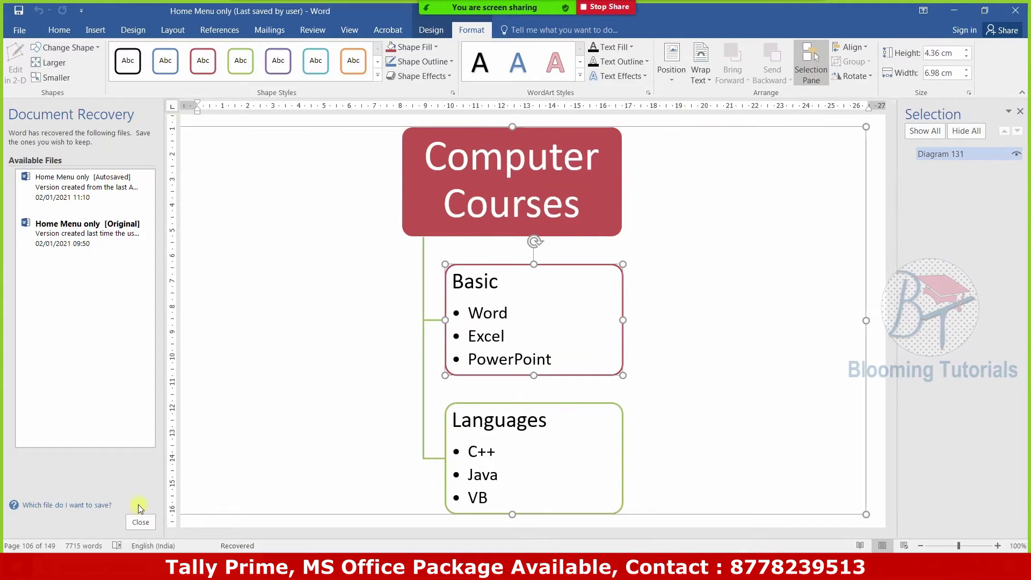
click(140, 522)
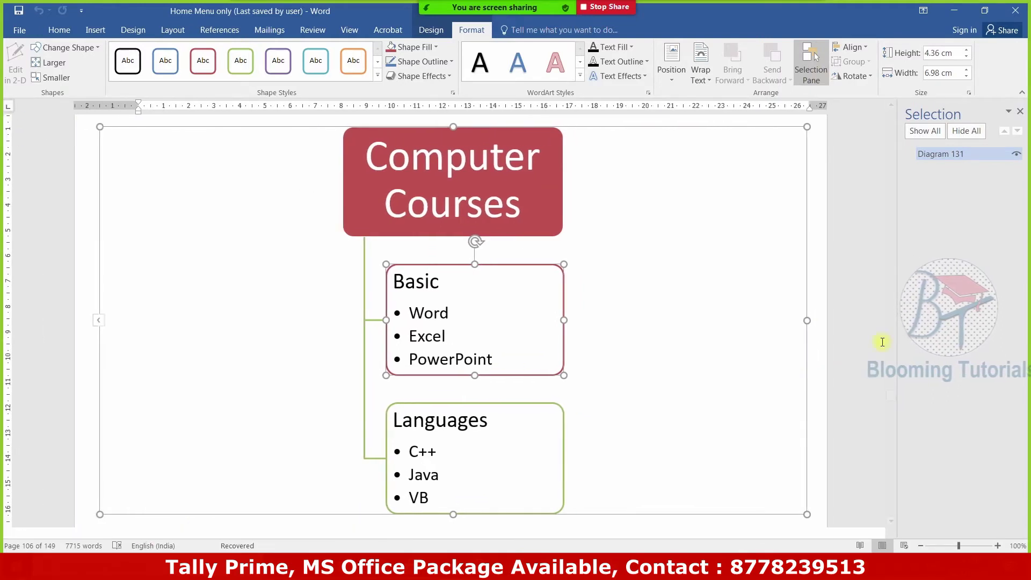
click(1018, 155)
click(1018, 155)
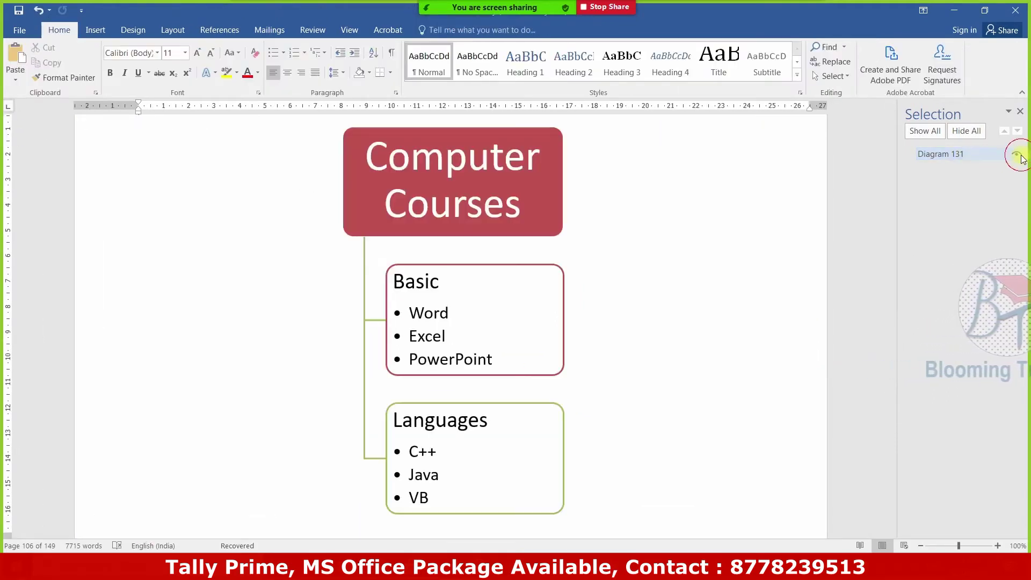
click(1018, 156)
click(1018, 156)
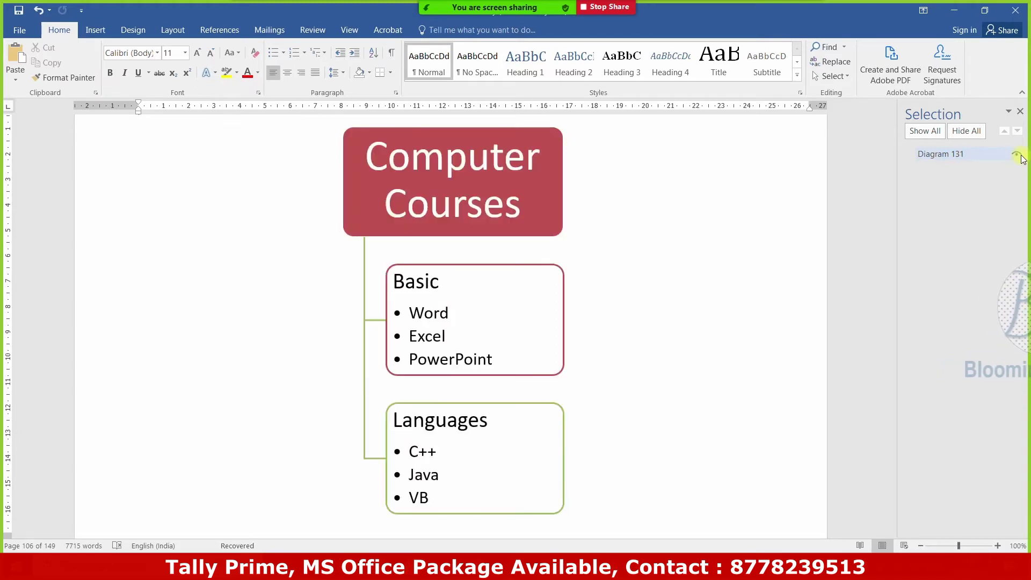
click(1018, 155)
click(1018, 155)
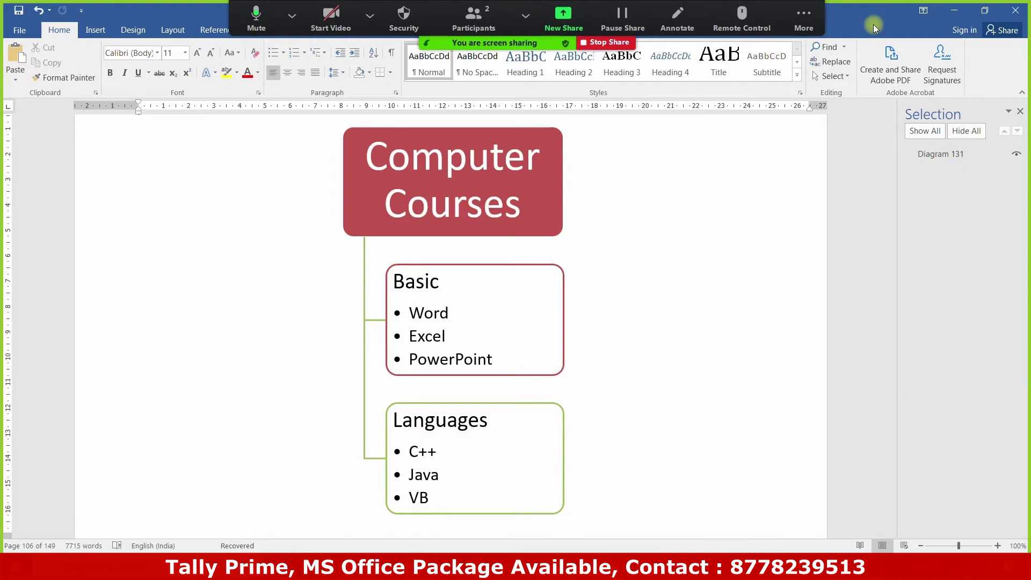
click(1017, 155)
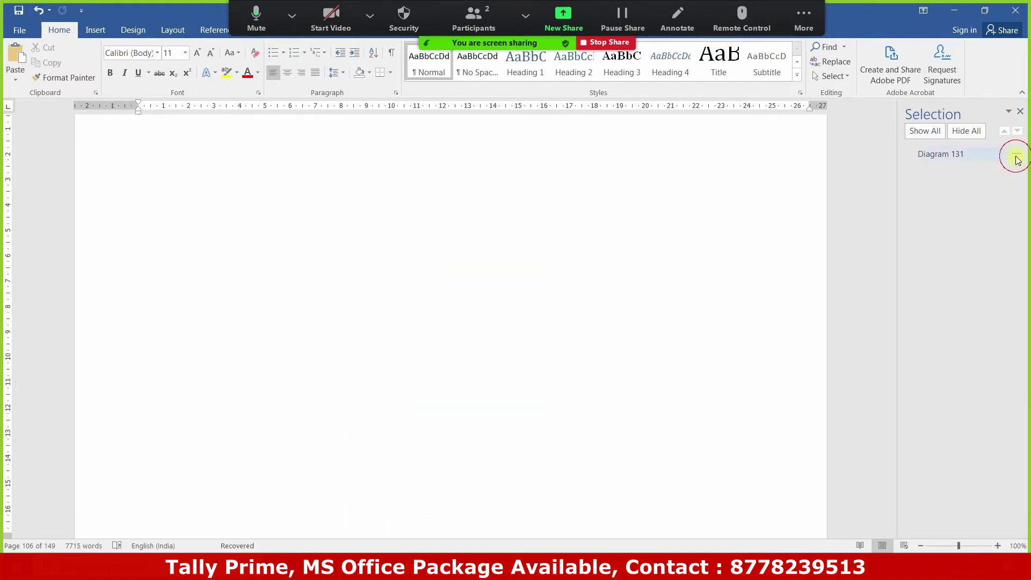
click(1015, 156)
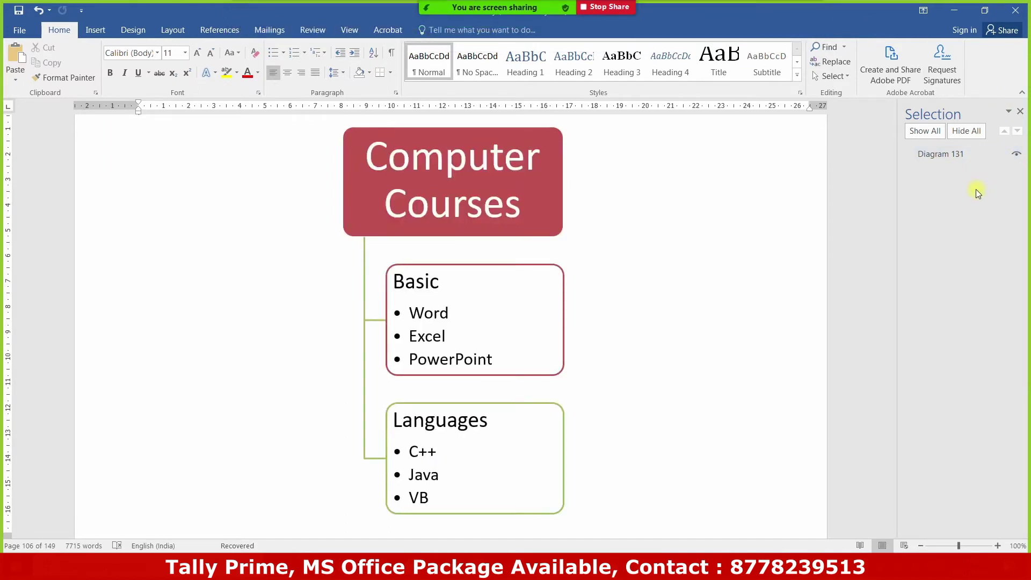
click(458, 239)
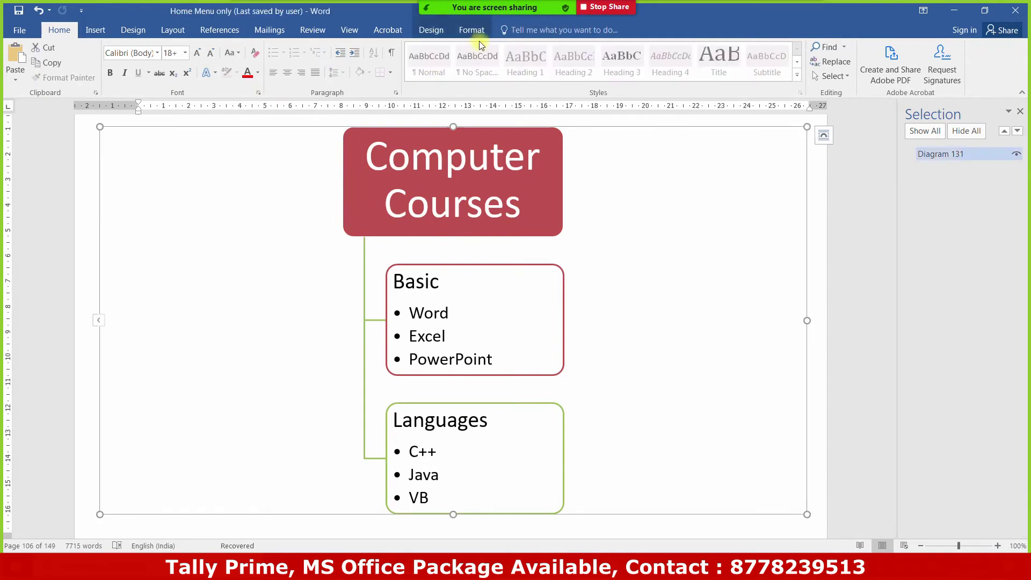
click(473, 31)
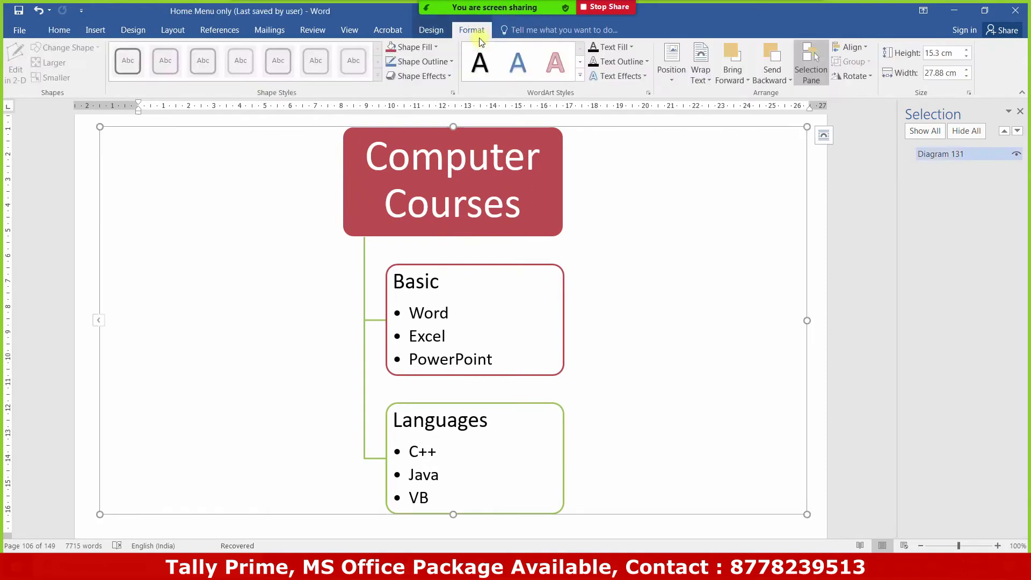
click(870, 77)
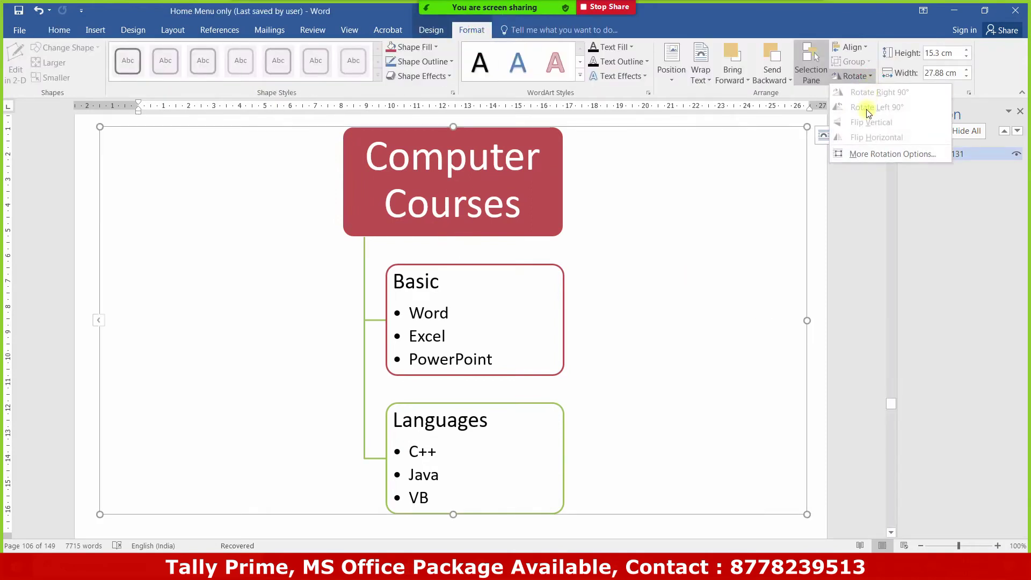
click(533, 219)
click(854, 76)
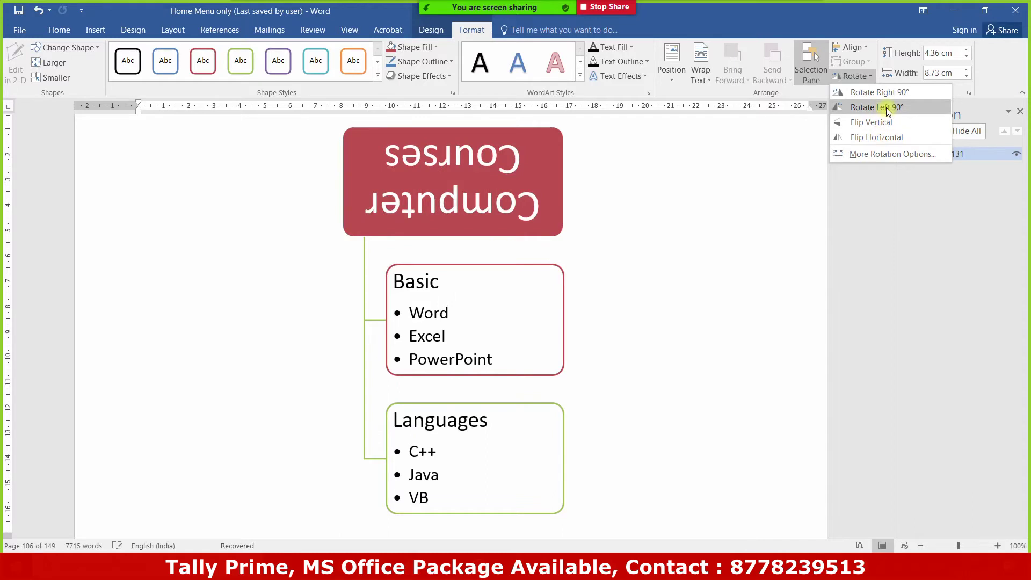
click(913, 301)
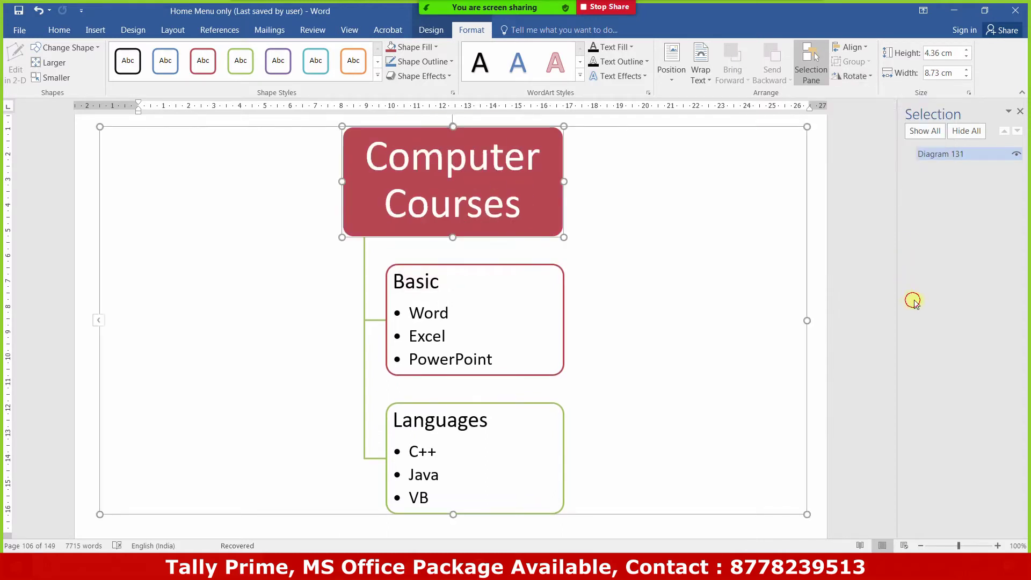
click(856, 47)
click(757, 410)
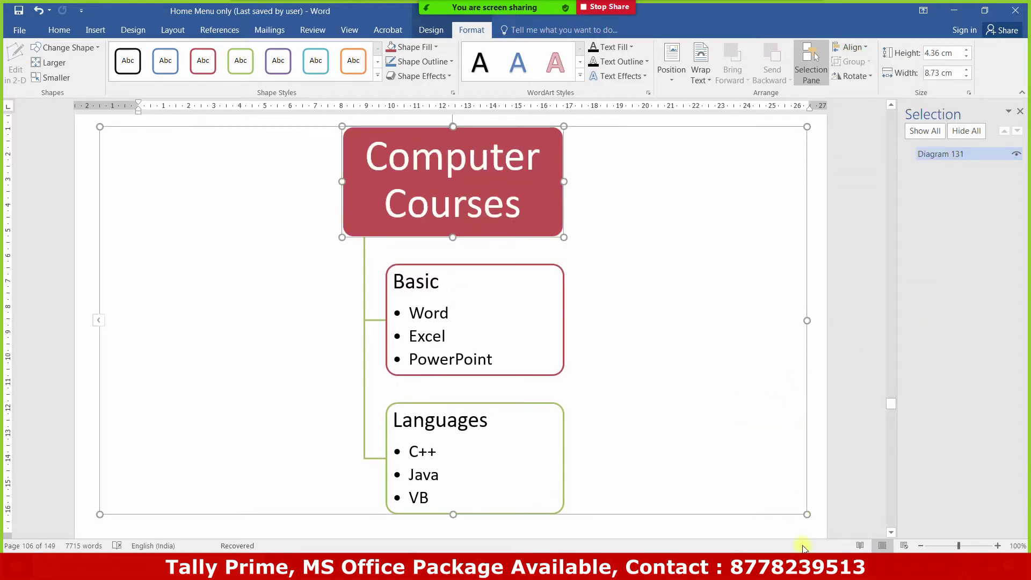
Shrink the diagram to about half size and preview Align options without applying any
drag(808, 513, 449, 313)
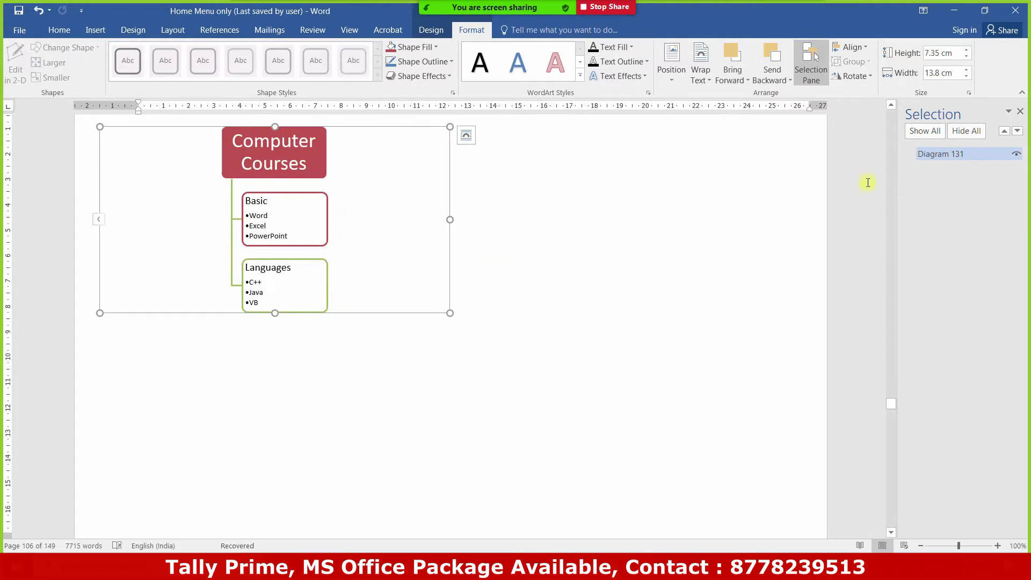
click(857, 47)
click(871, 80)
click(853, 47)
click(869, 96)
click(854, 47)
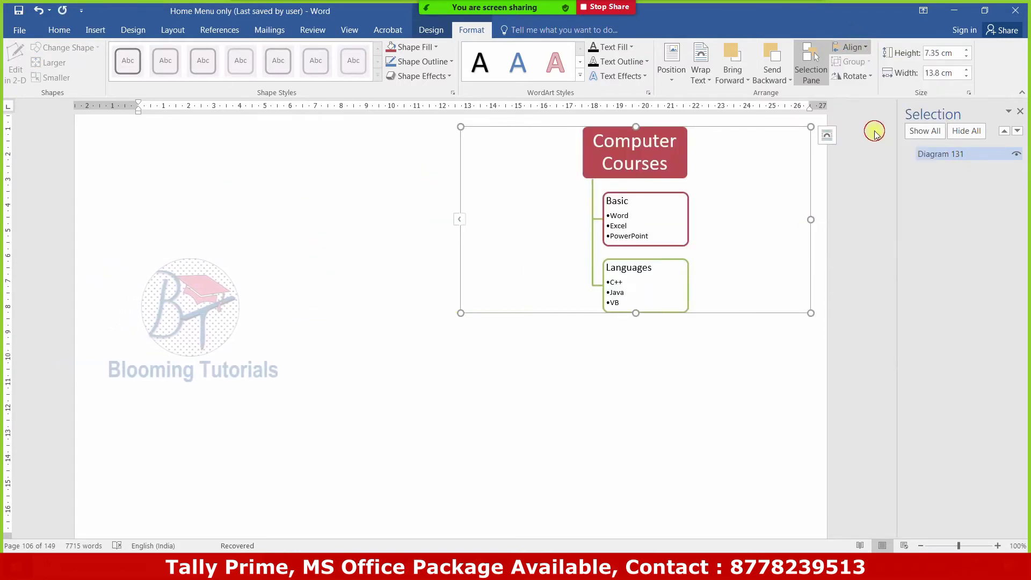
click(874, 129)
click(852, 46)
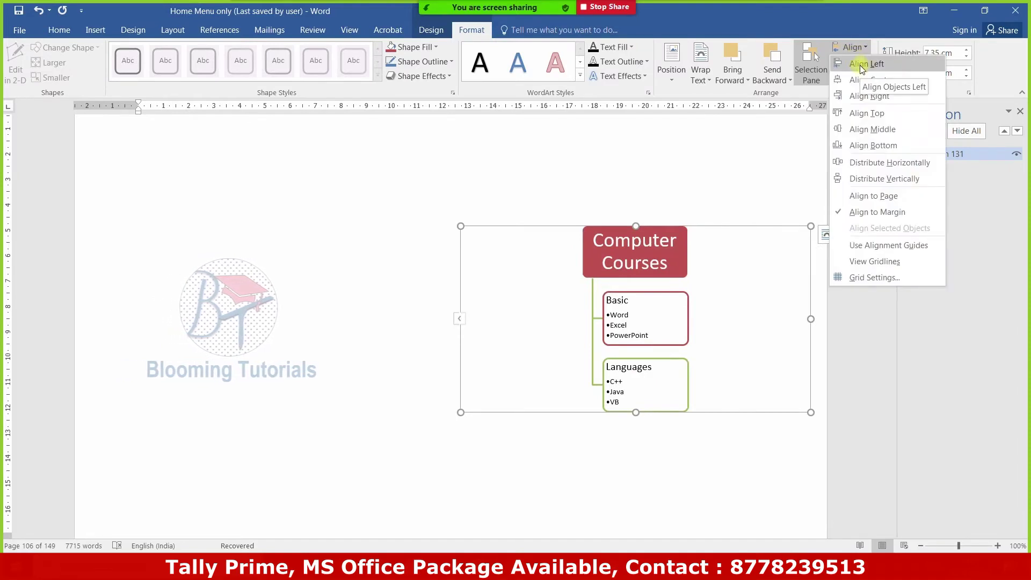
click(897, 207)
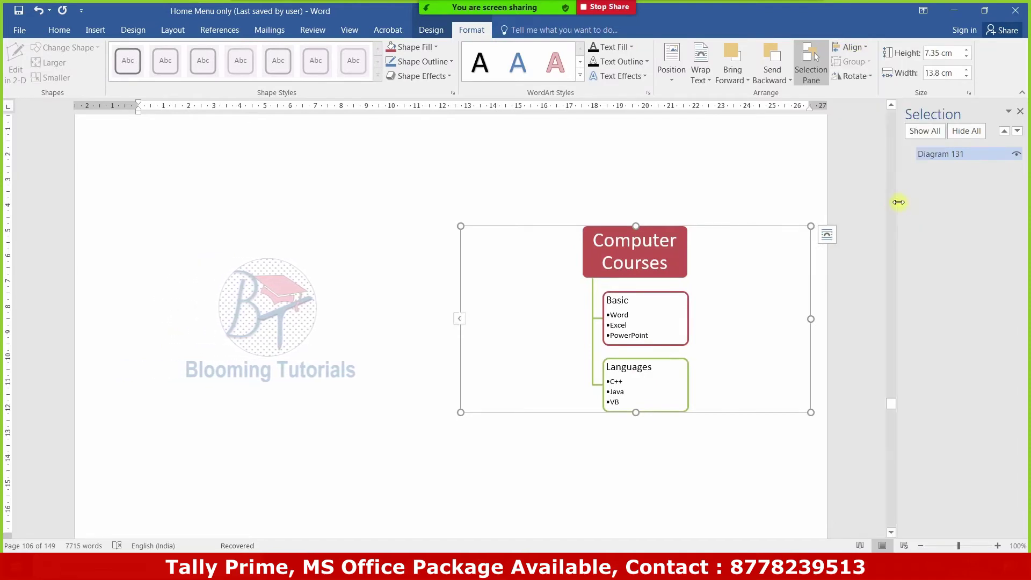
Raise the diagram's height to 8.7 cm, widen it to 14.2 cm, and enlarge it across the page
click(966, 49)
click(966, 50)
click(966, 49)
click(966, 50)
click(966, 50)
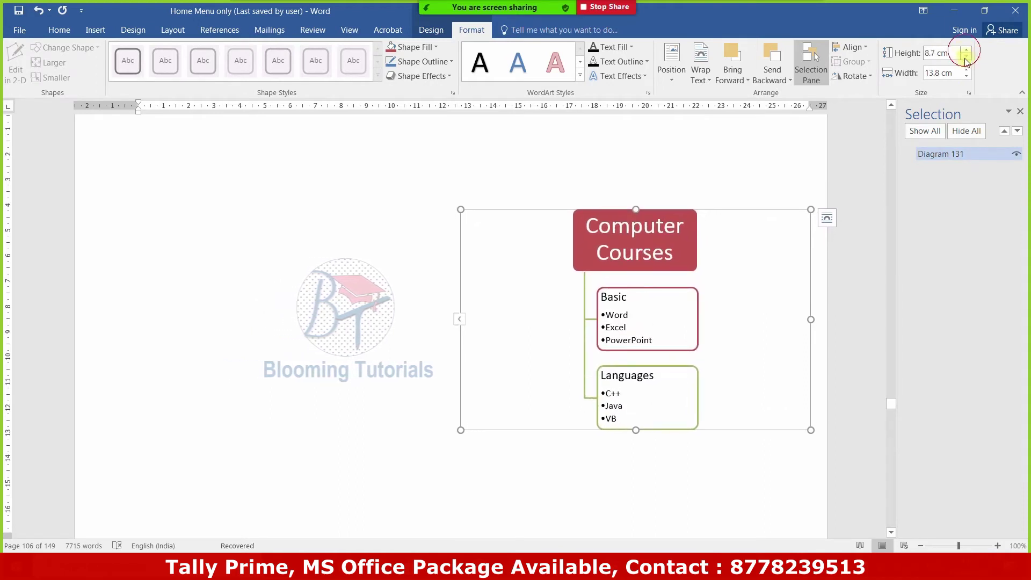
click(966, 70)
click(967, 70)
drag(453, 209, 125, 140)
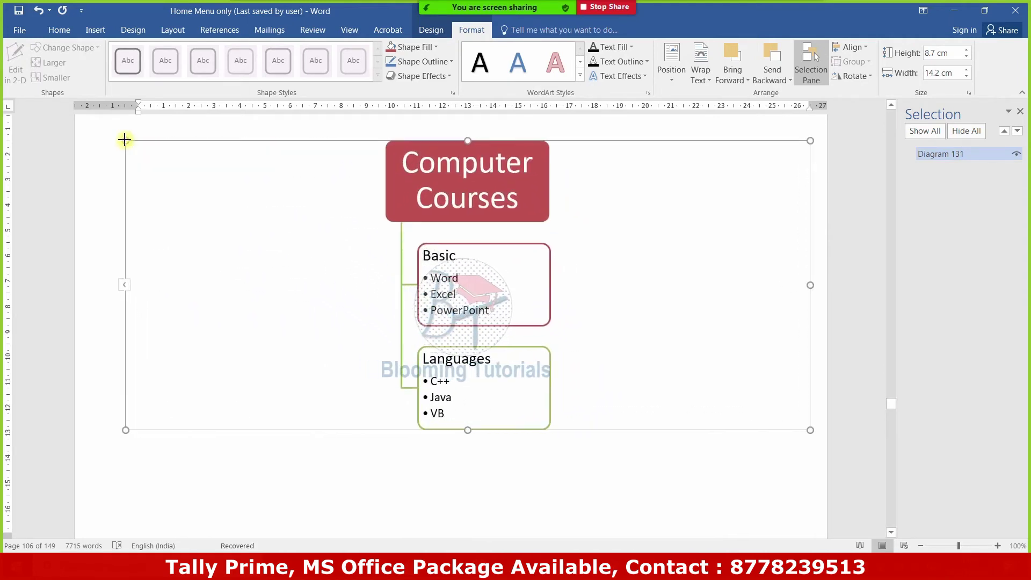
drag(124, 140, 125, 140)
Reduce the height to 10.5 cm, drag it to 13.65 × 13.89 cm, and close the Selection Pane
click(964, 54)
click(964, 55)
click(965, 54)
click(965, 55)
click(964, 54)
click(965, 54)
click(964, 54)
click(965, 54)
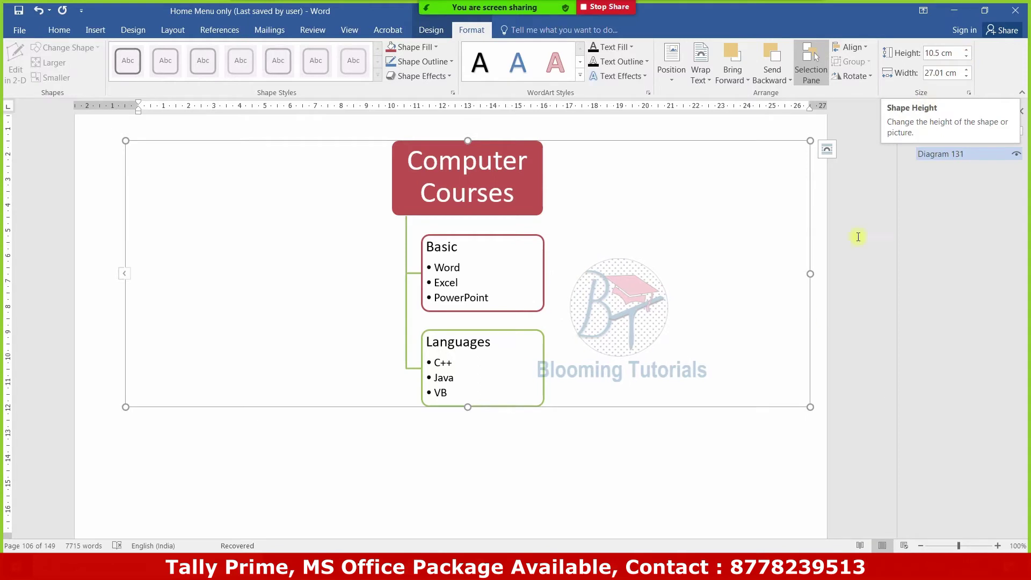
mouse_move(810, 407)
mouse_down()
mouse_move(379, 506)
mouse_move(721, 463)
mouse_move(829, 461)
mouse_move(667, 322)
mouse_move(570, 387)
mouse_move(418, 456)
mouse_move(478, 486)
mouse_up()
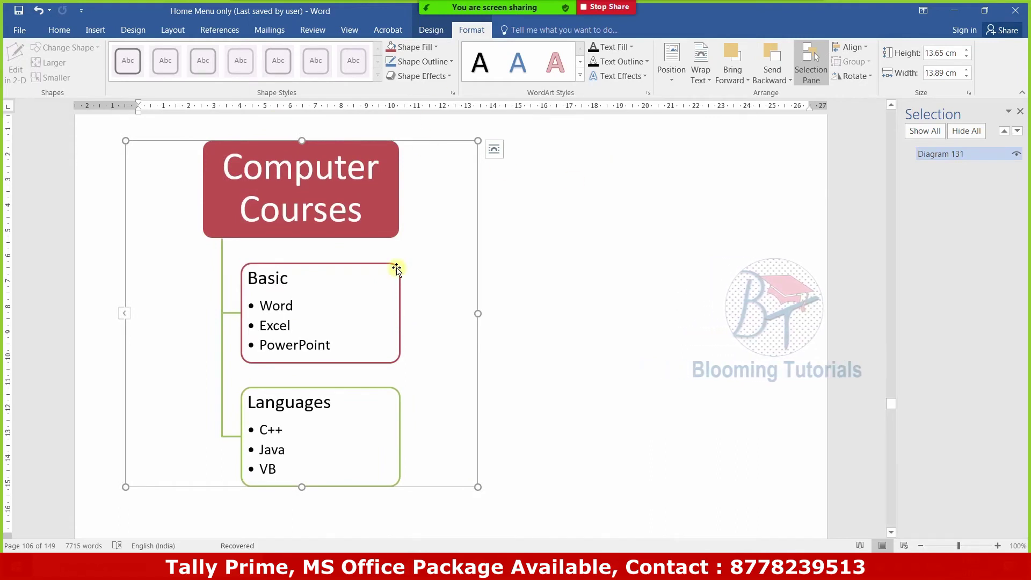
click(1019, 111)
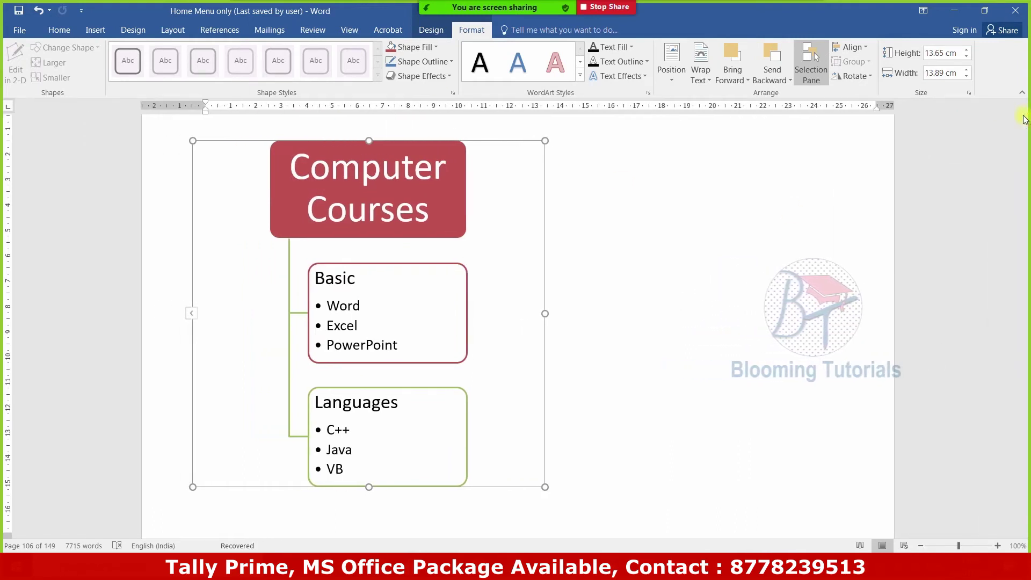
Deselect the diagram and scroll down through the mind map
click(671, 387)
scroll(670, 389, down, 10)
scroll(671, 391, down, 5)
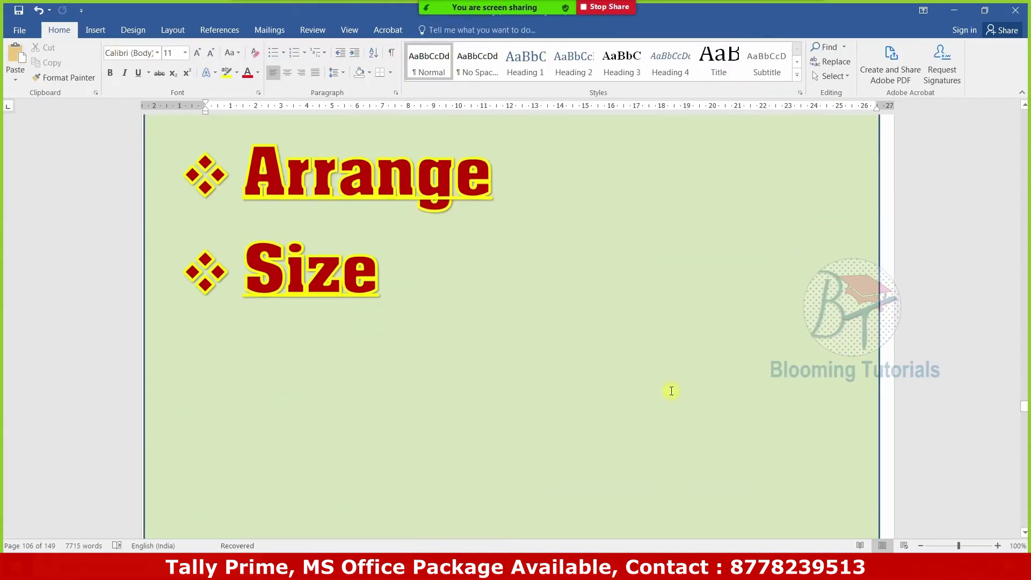
scroll(409, 338, up, 2)
scroll(410, 338, down, 3)
scroll(409, 339, down, 3)
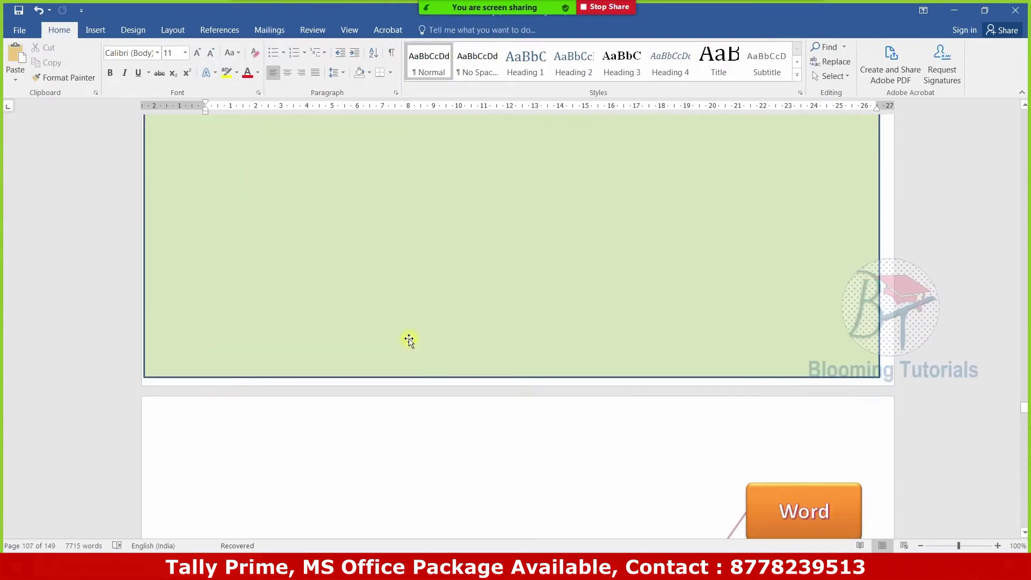
scroll(409, 339, down, 5)
scroll(409, 333, down, 1)
Select the mind map's Word box to view its formatting options, then scroll past the Chart page
click(467, 306)
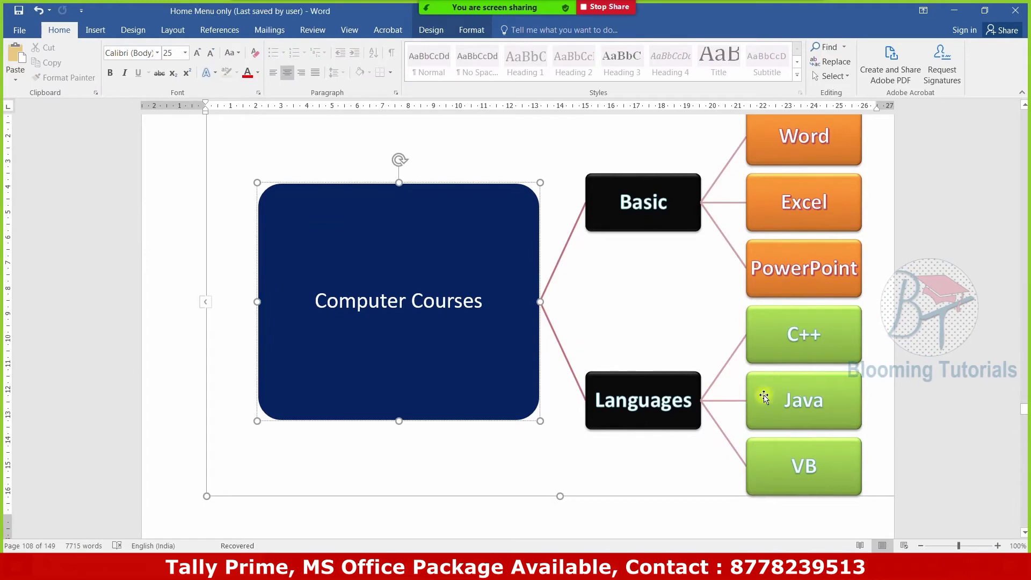
click(829, 166)
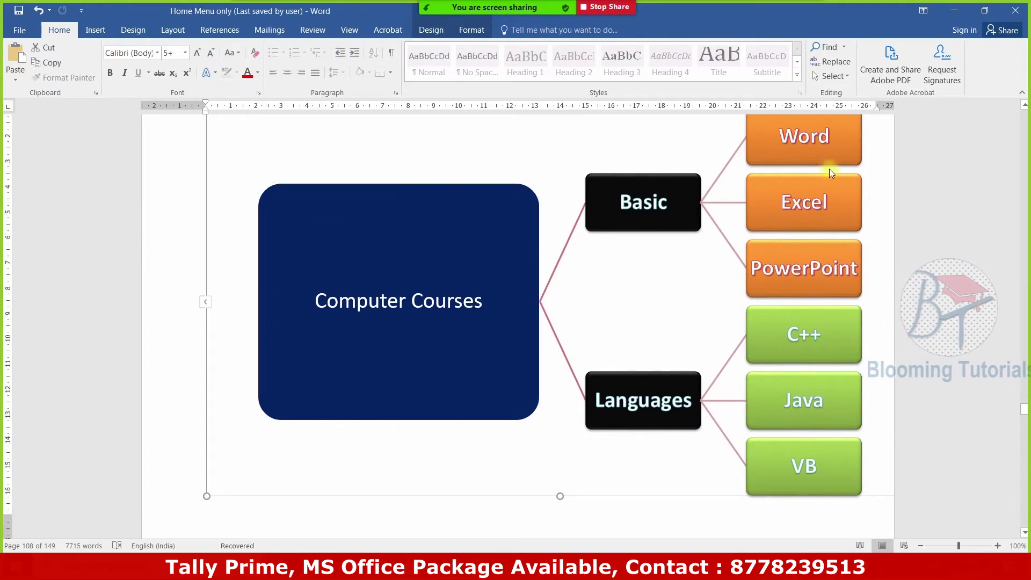
click(462, 31)
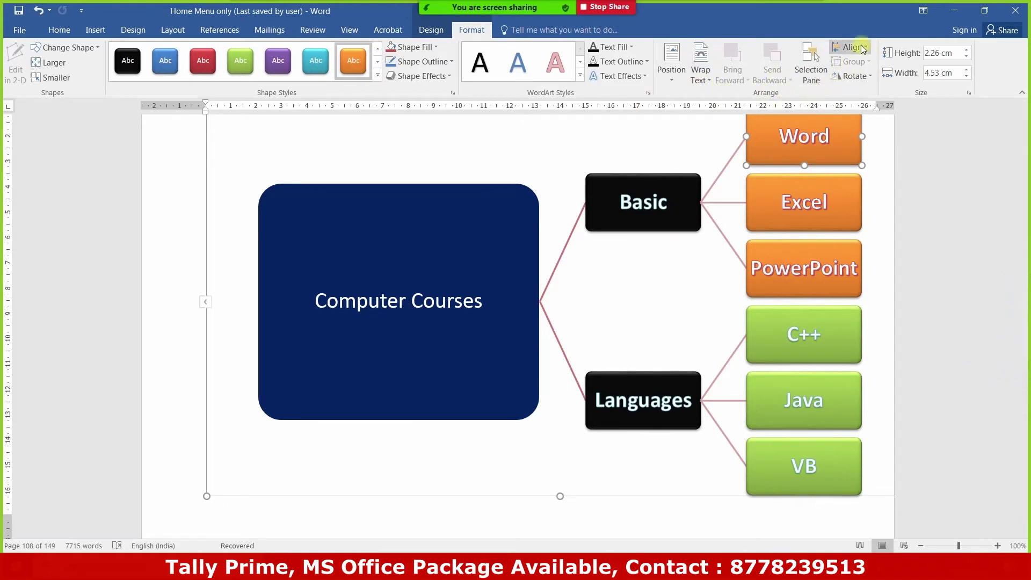
scroll(586, 374, down, 10)
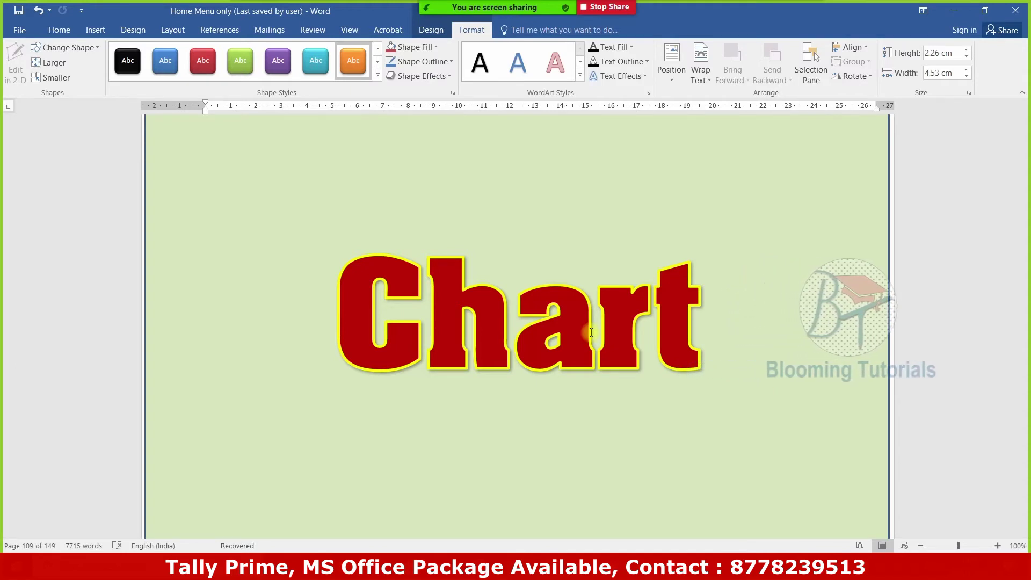
scroll(736, 340, down, 5)
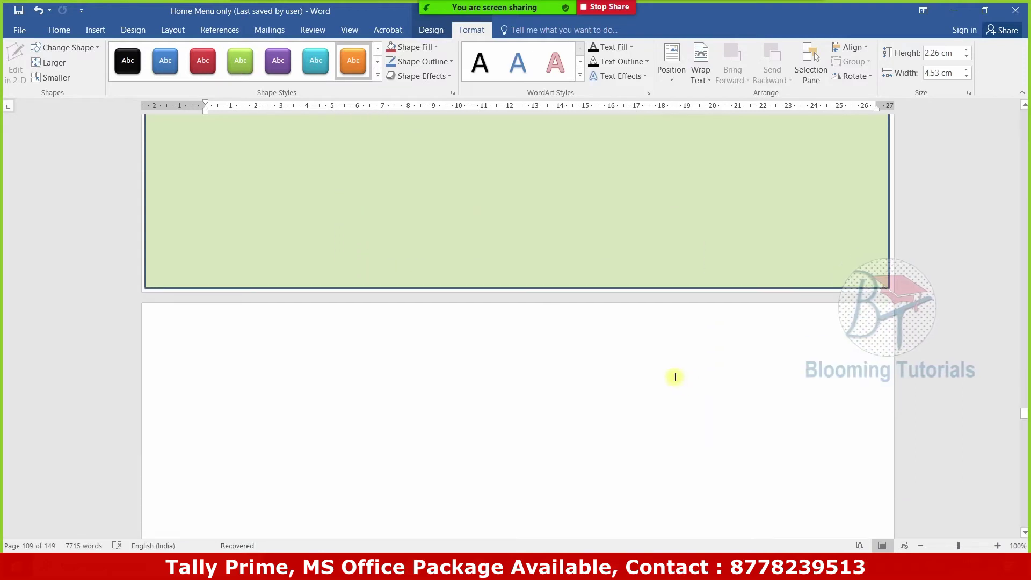
Place the cursor on blank page 110 and bring up the Insert Chart types
scroll(675, 375, down, 2)
click(367, 307)
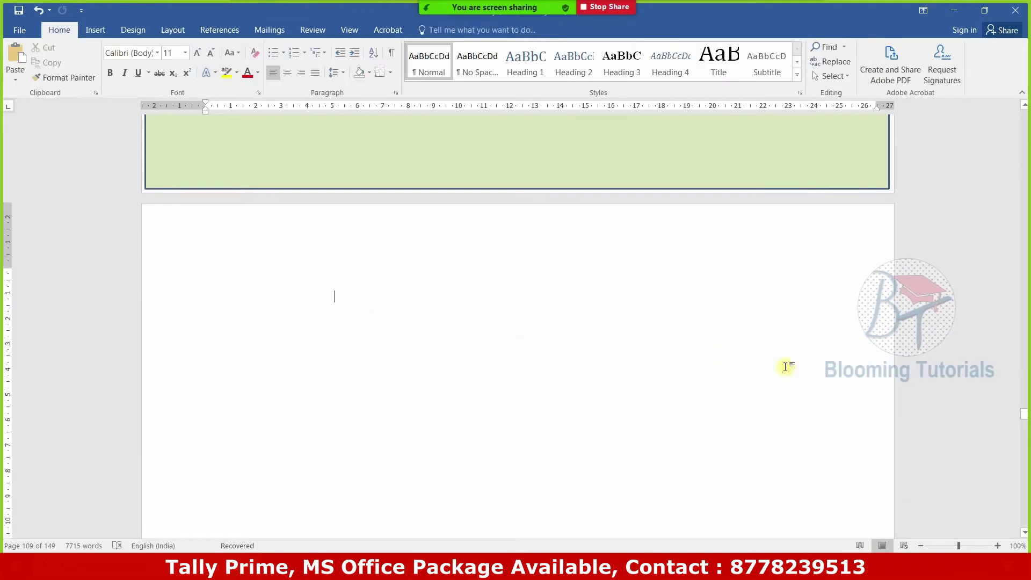
click(93, 32)
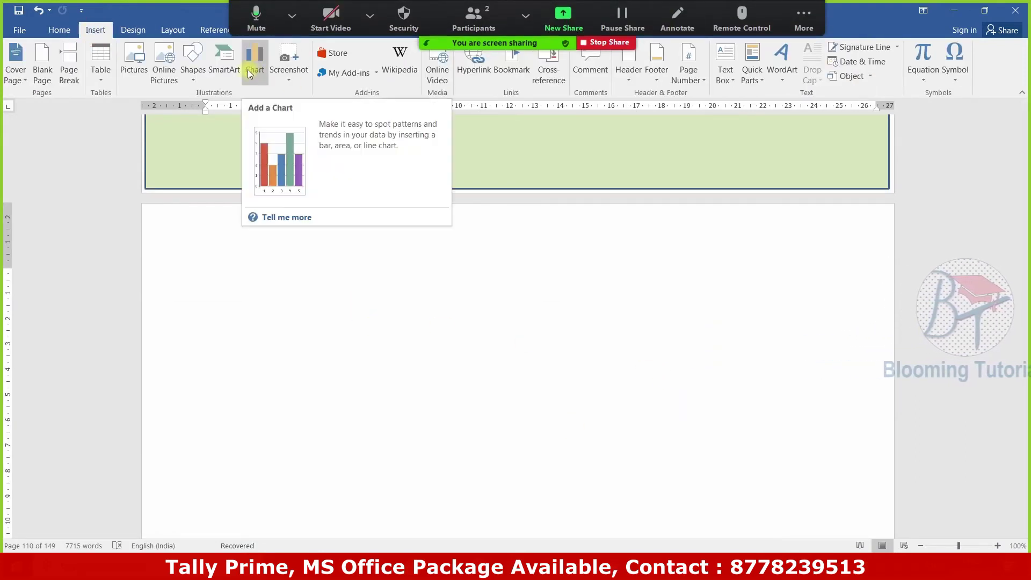
click(803, 16)
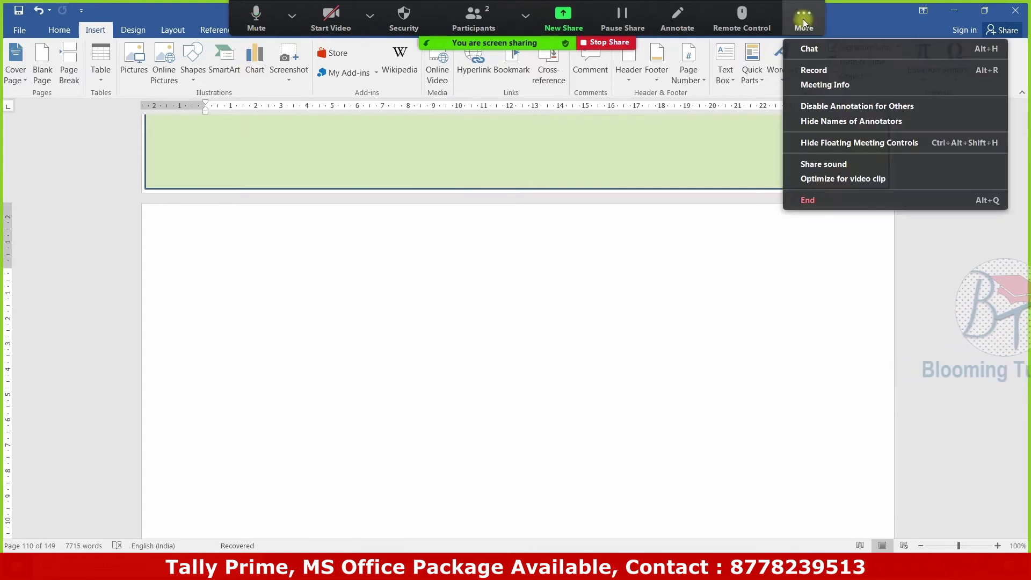
click(888, 18)
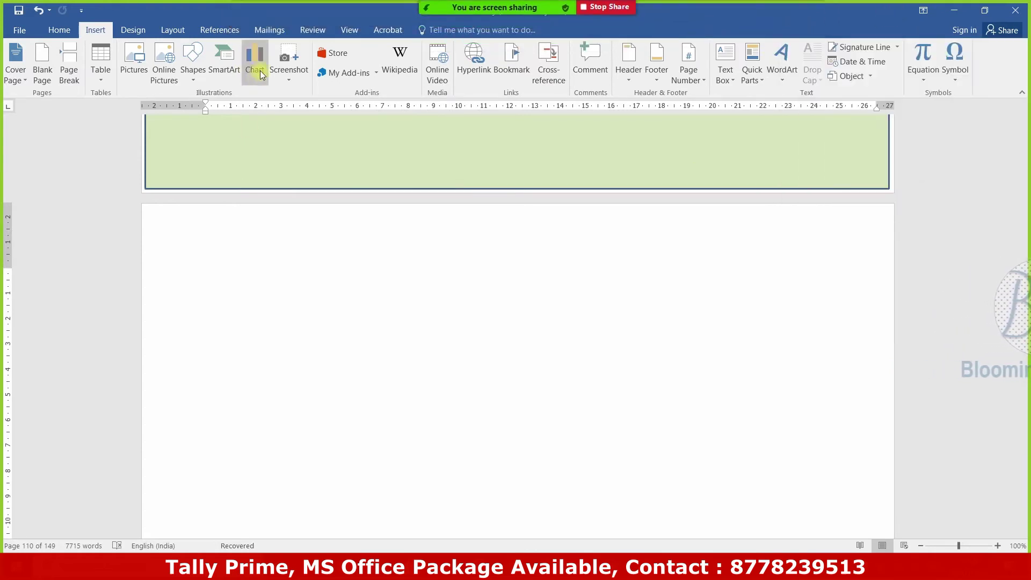
click(255, 67)
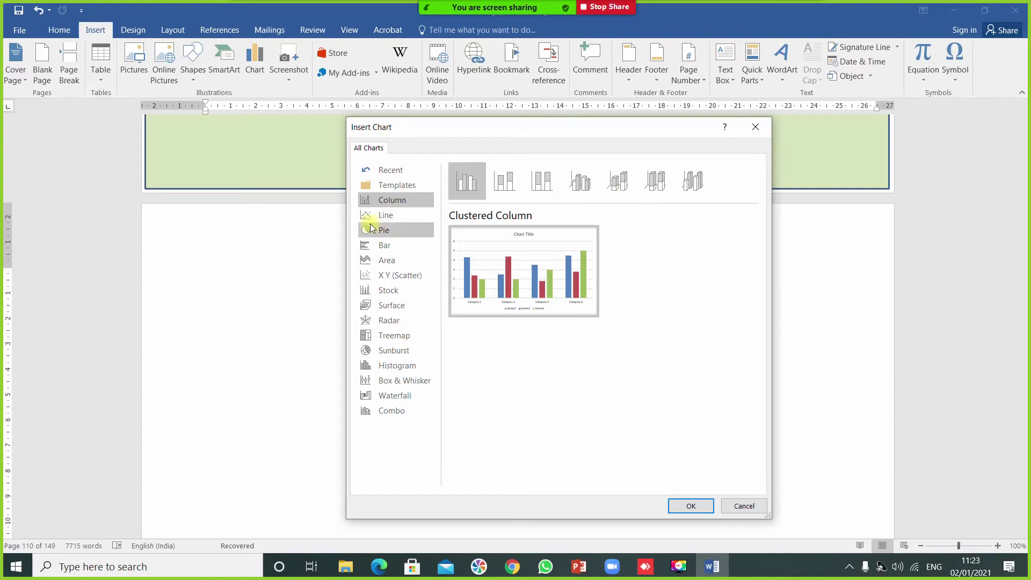
click(388, 218)
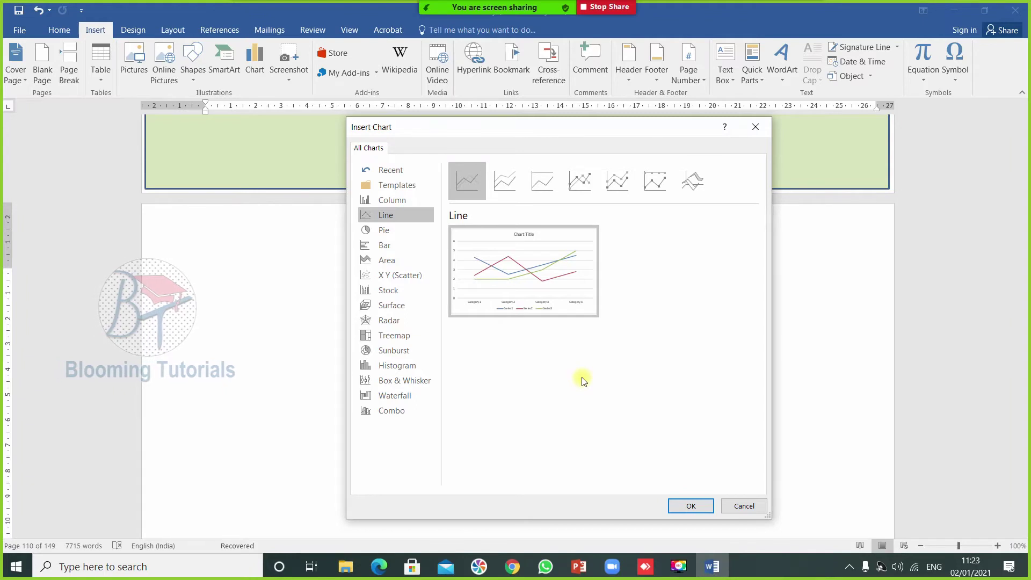
click(385, 233)
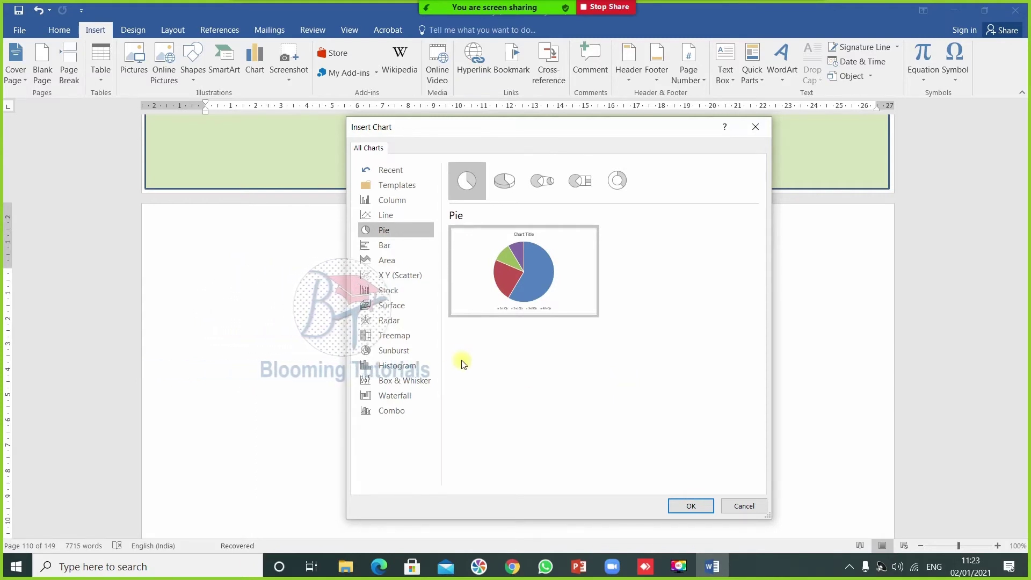
click(390, 250)
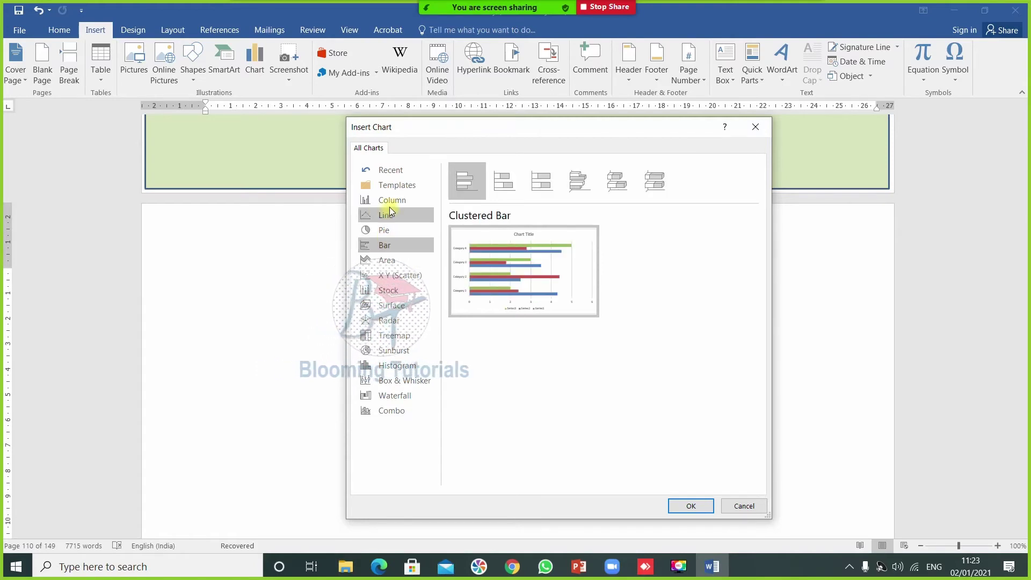
click(404, 263)
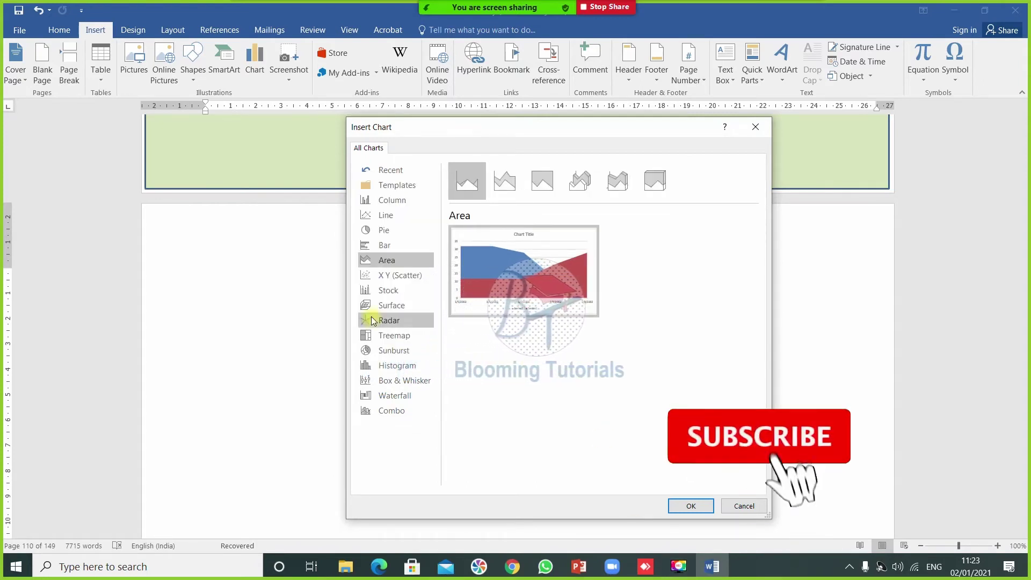
click(400, 291)
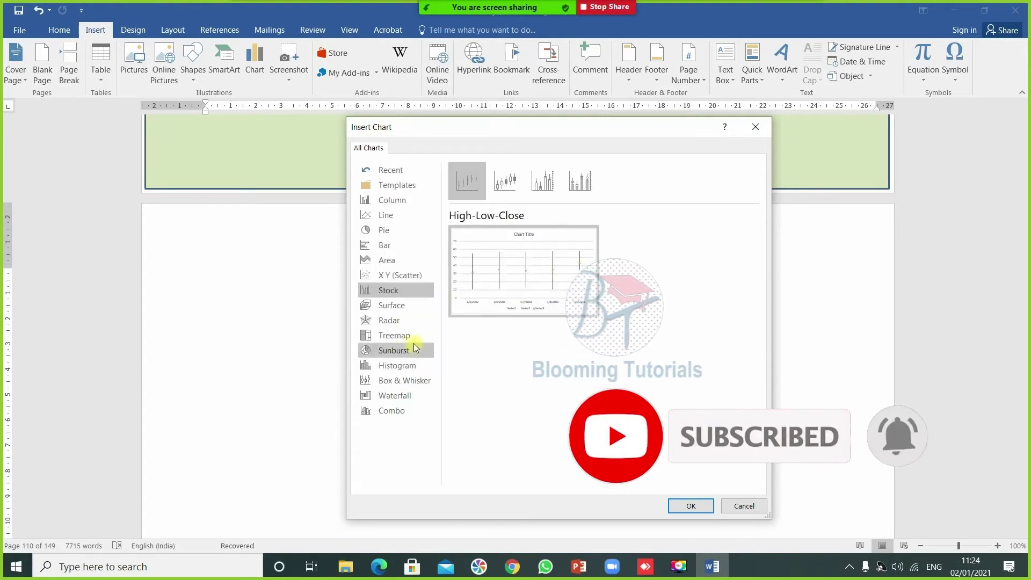
click(398, 311)
click(401, 324)
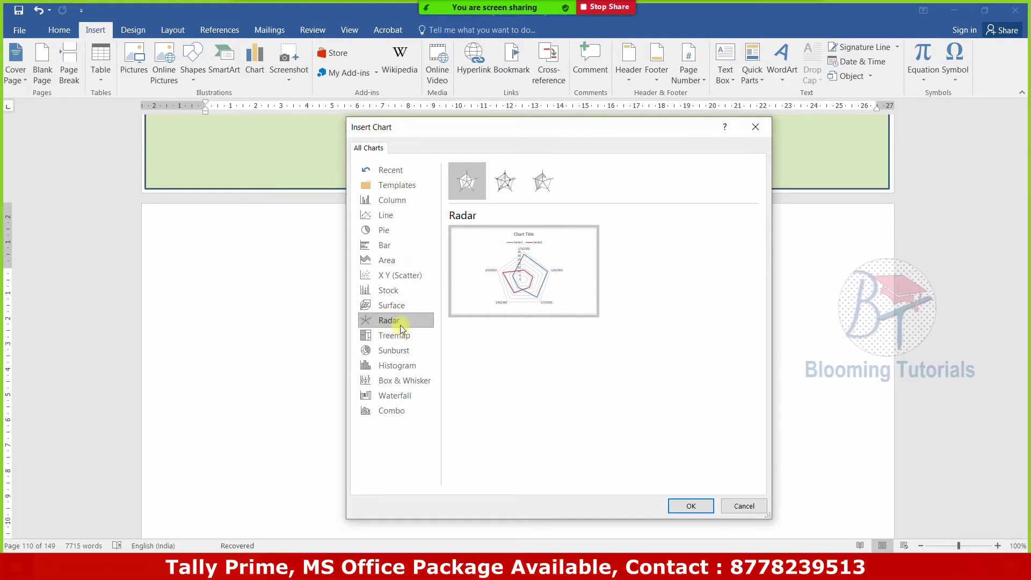
click(502, 182)
click(540, 183)
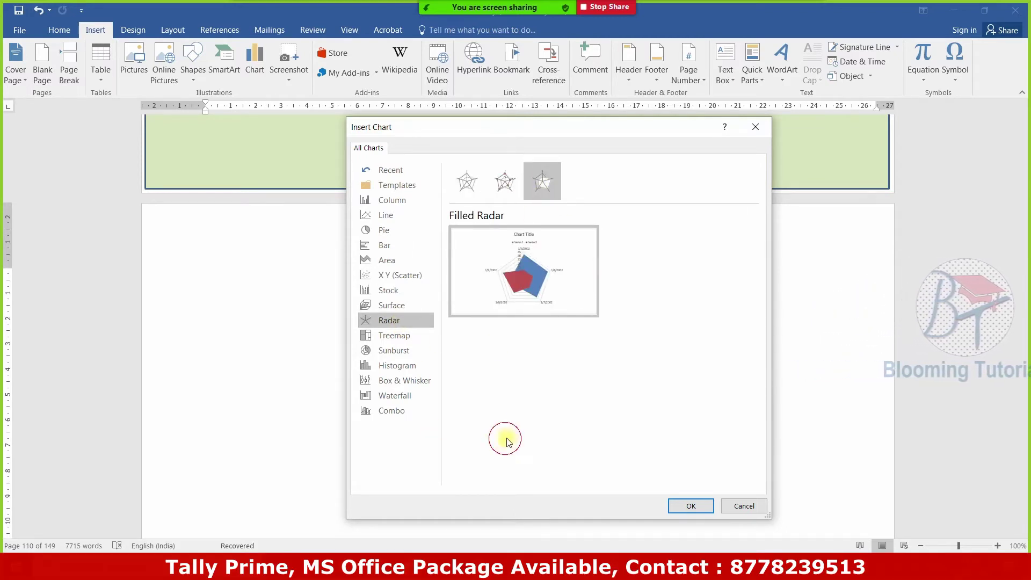
click(392, 199)
mouse_move(523, 271)
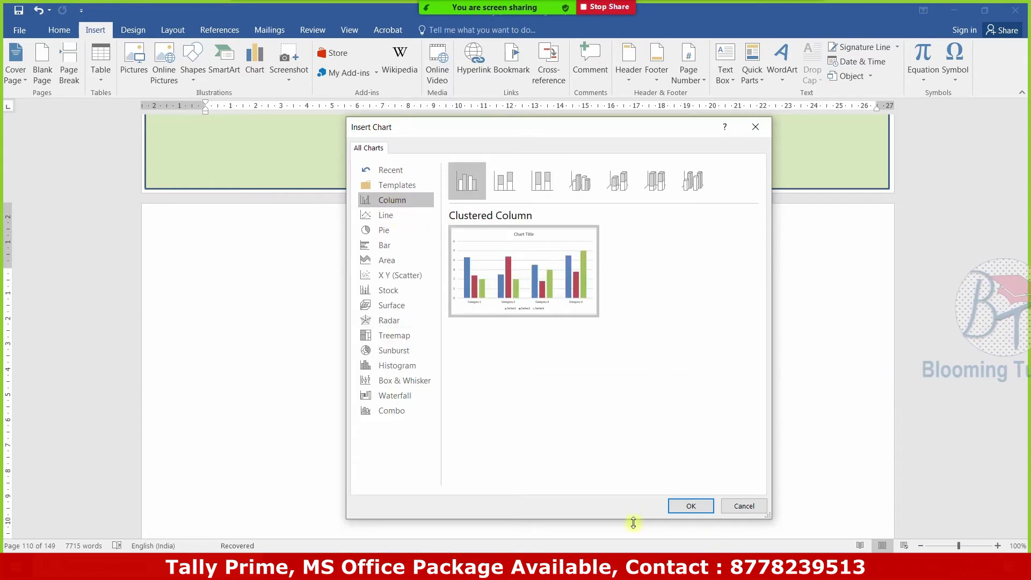
Insert a clustered column chart and enter Tamil, English and Maths as series headers B1:D1
click(688, 507)
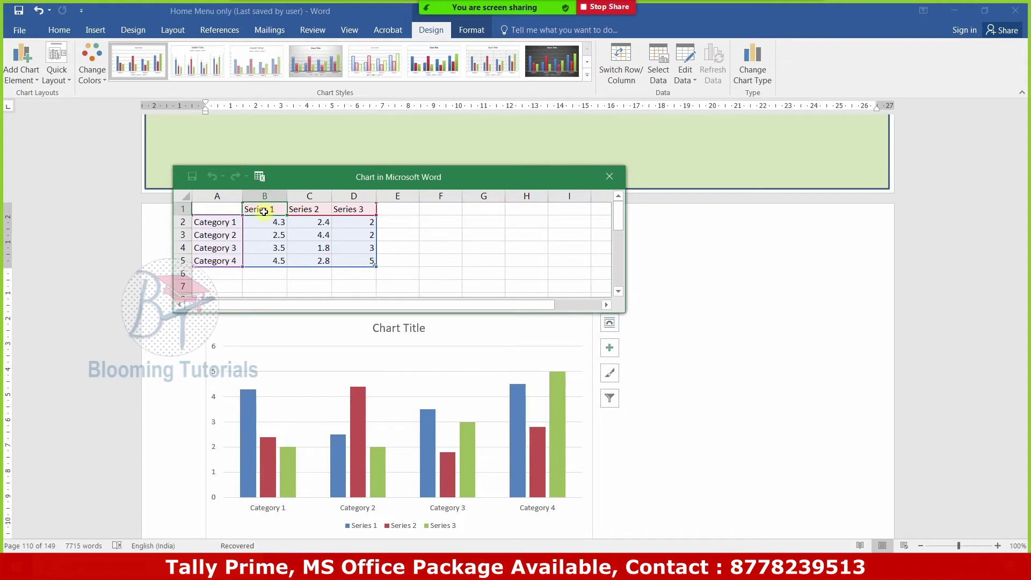
text(Tamil)
key(Tab)
text(Eng)
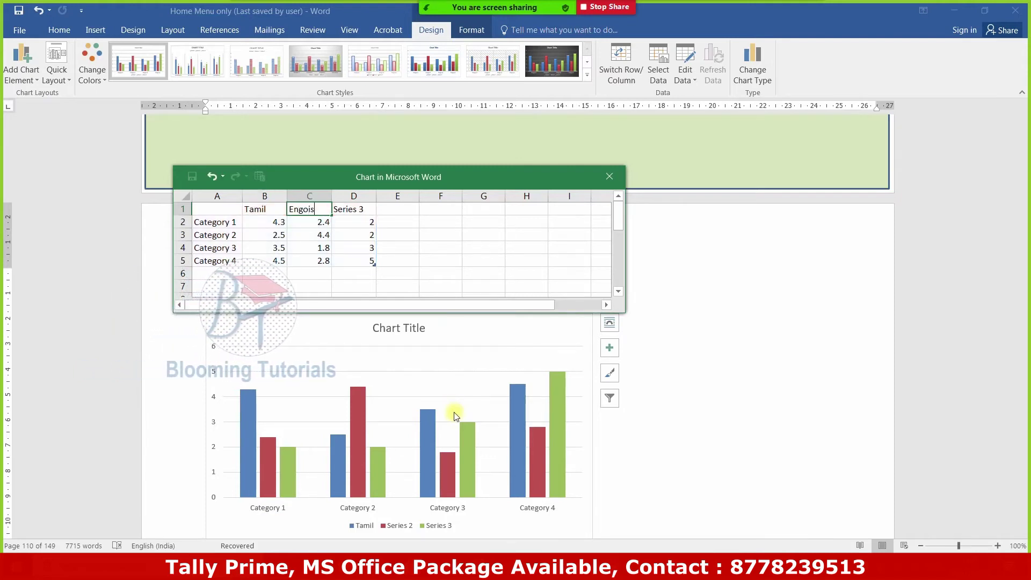
text(lish)
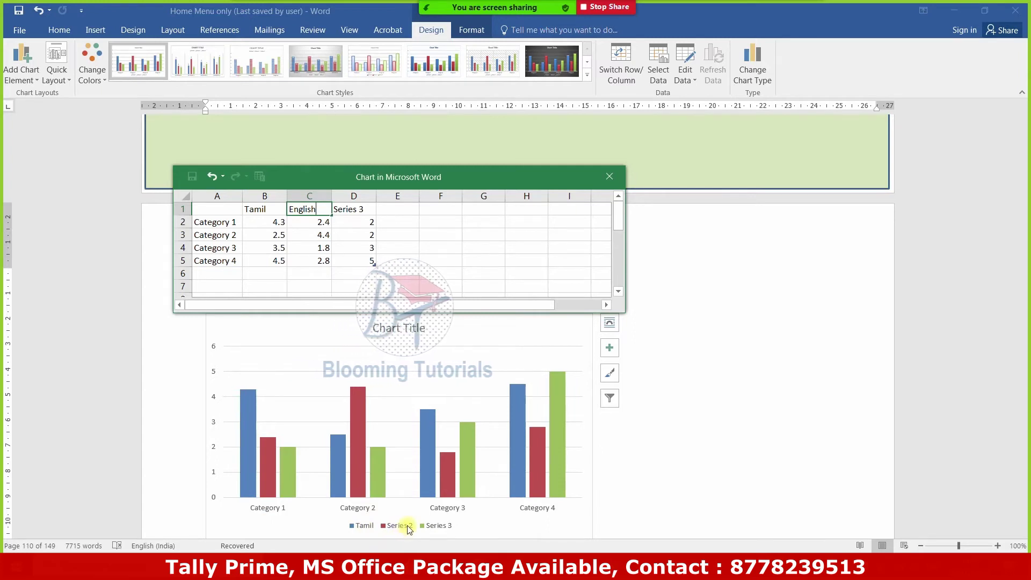
key(Tab)
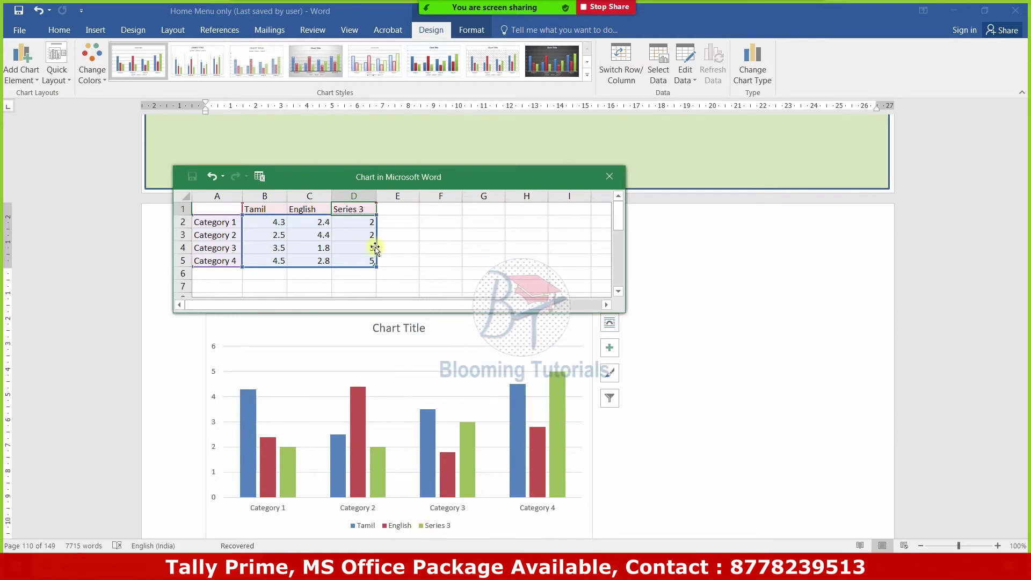
text(Maths)
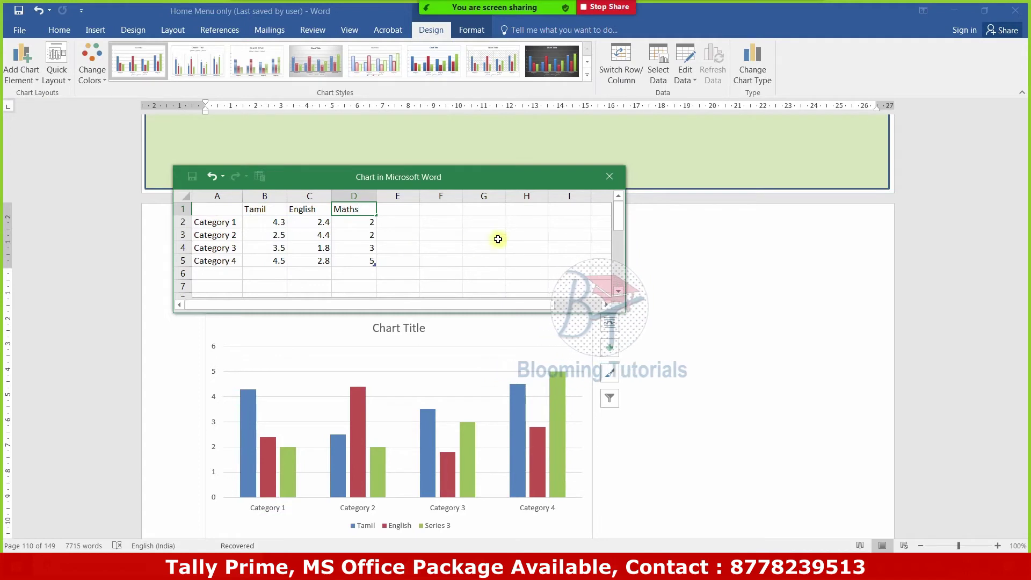
click(494, 236)
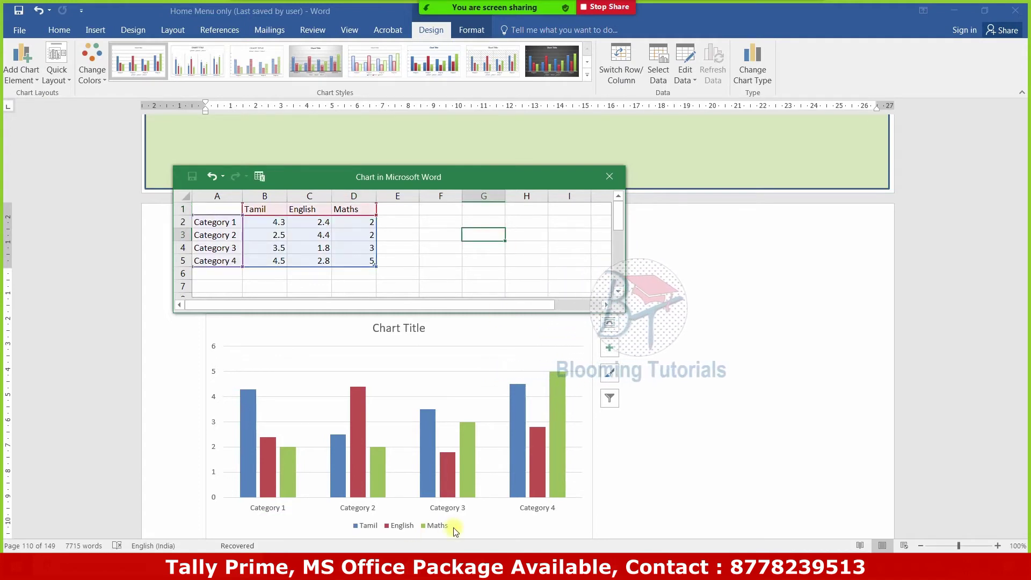
click(212, 222)
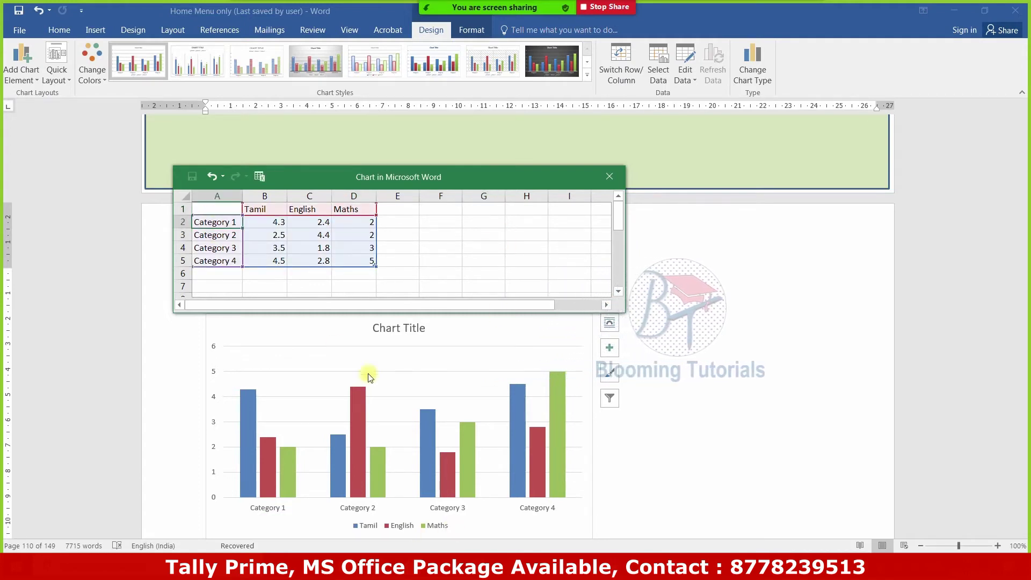
Enter the four students' names over Category 1–4 in cells A2:A5
text(Deep)
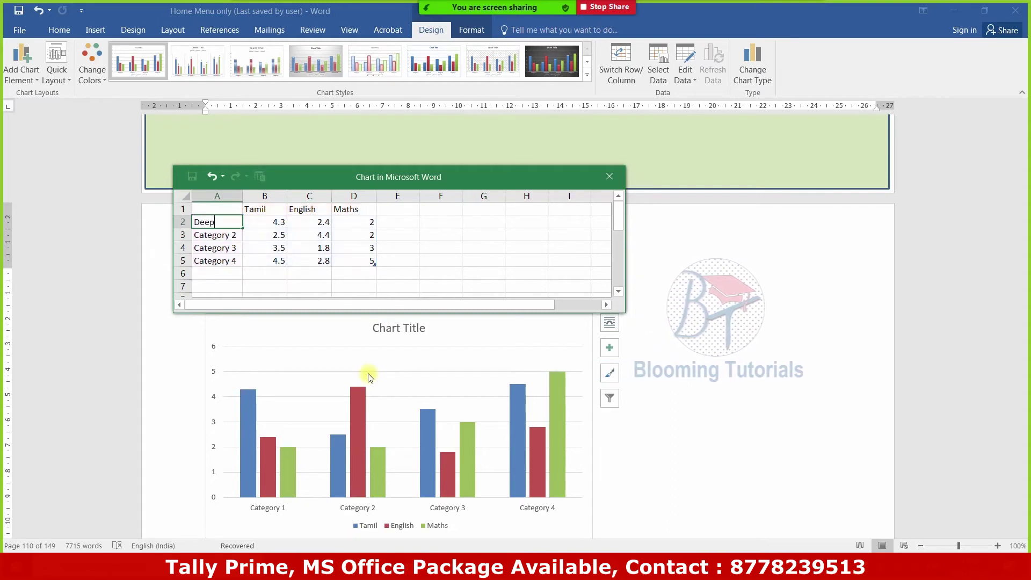
text(ika)
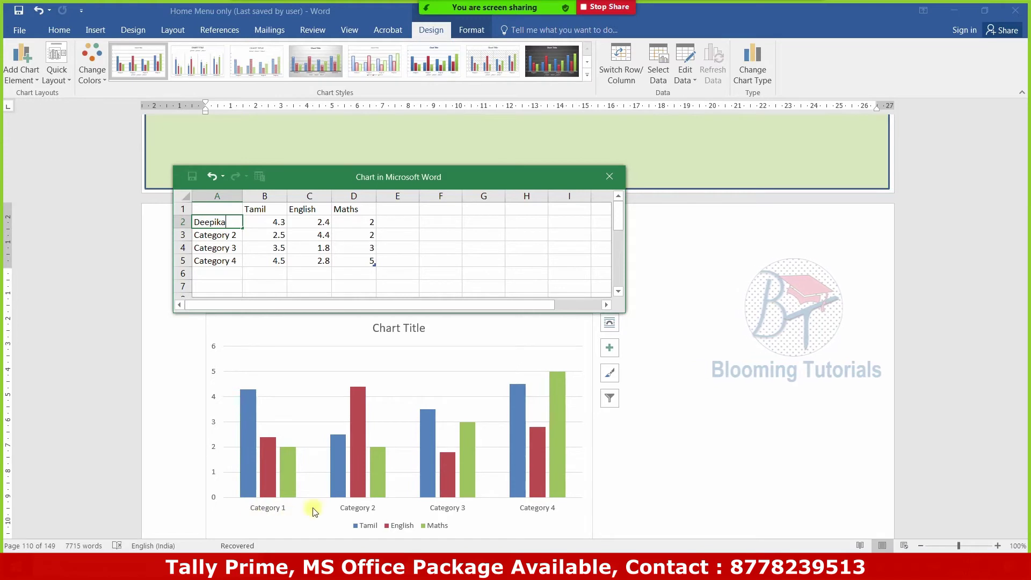
key(Tab)
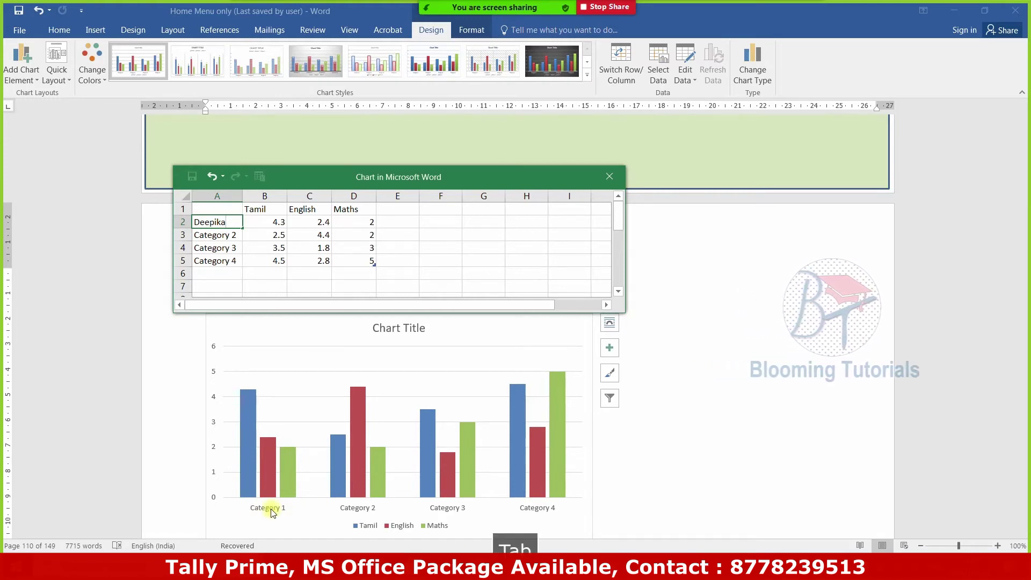
click(238, 236)
text(Deeeu)
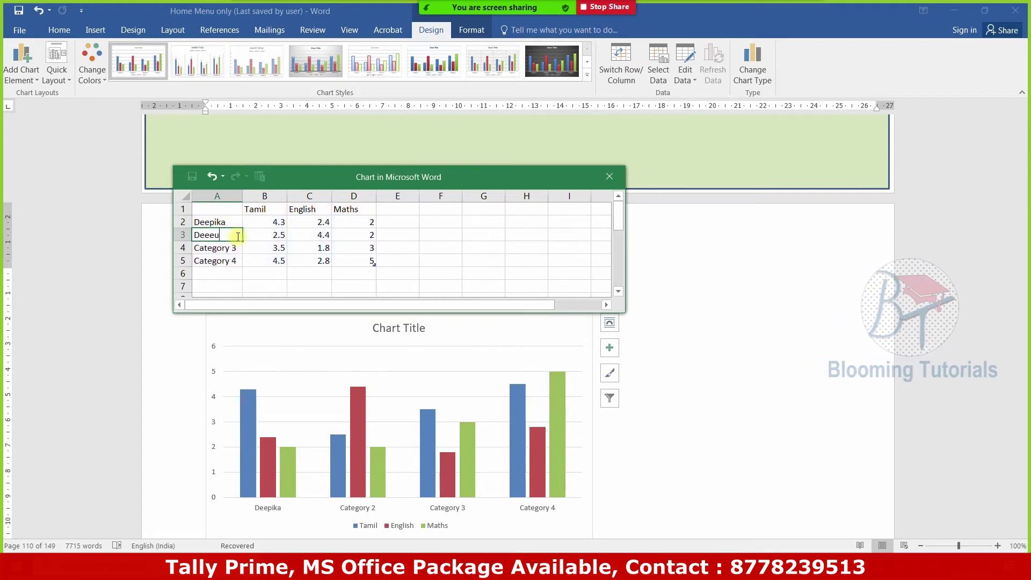
key(BackSpace)
key(BackSpace)
text(nuja)
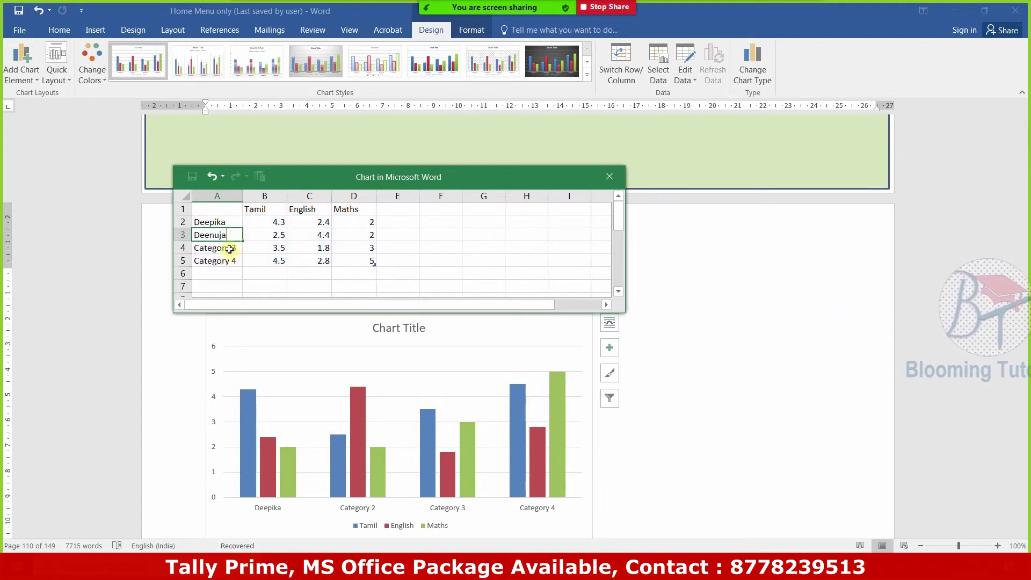
click(229, 249)
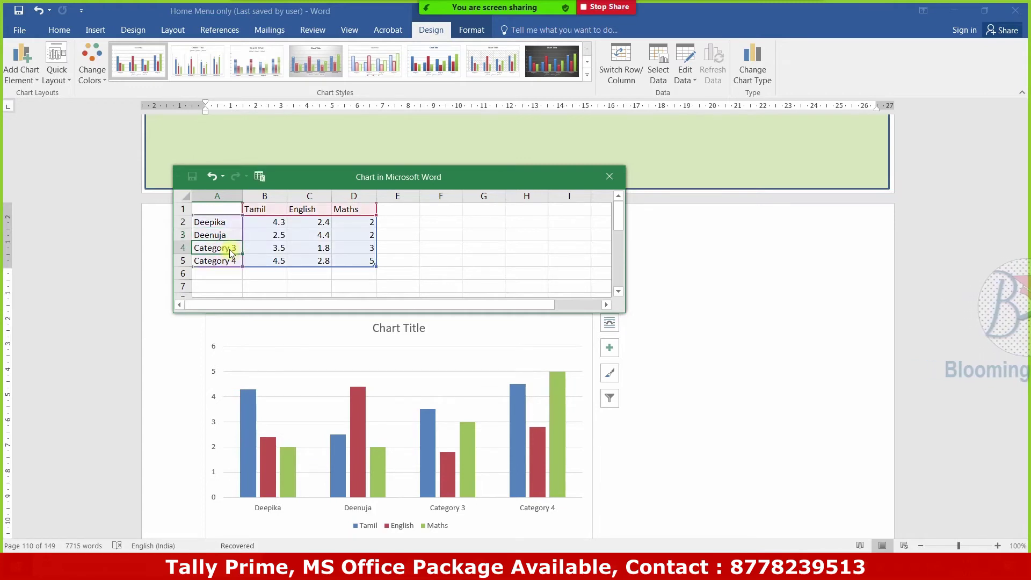
text(D)
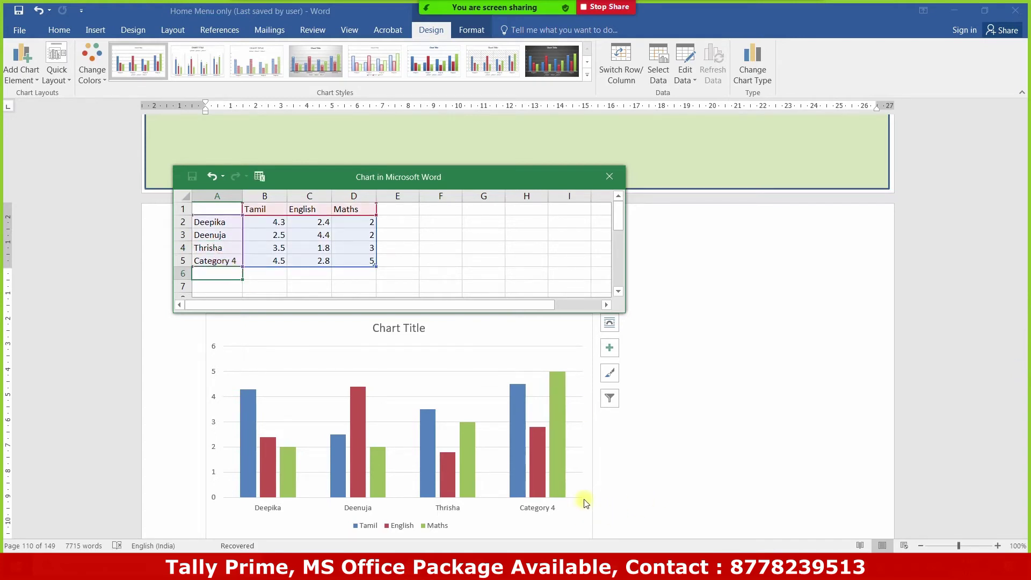
text(Nitharsha)
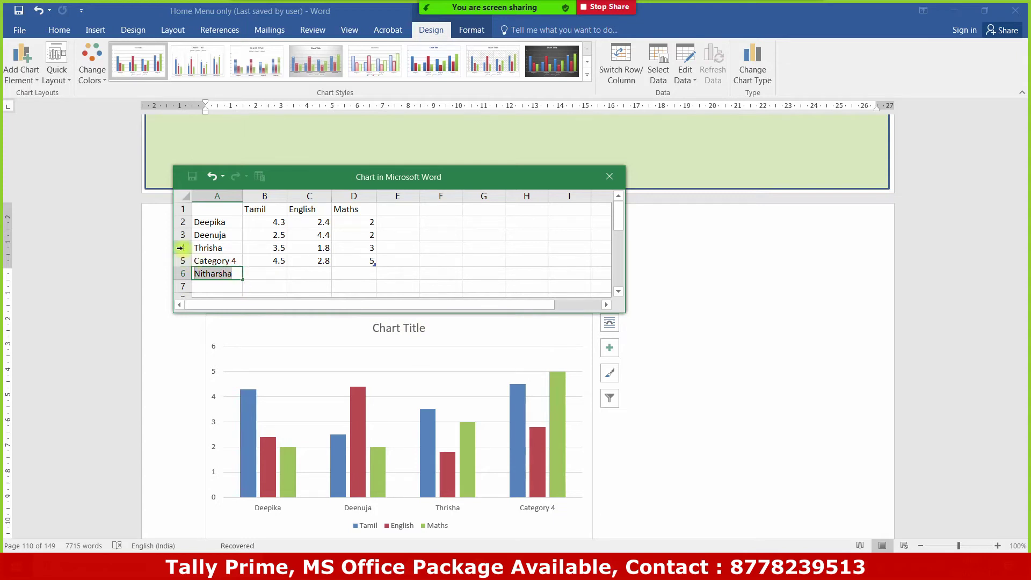
click(222, 259)
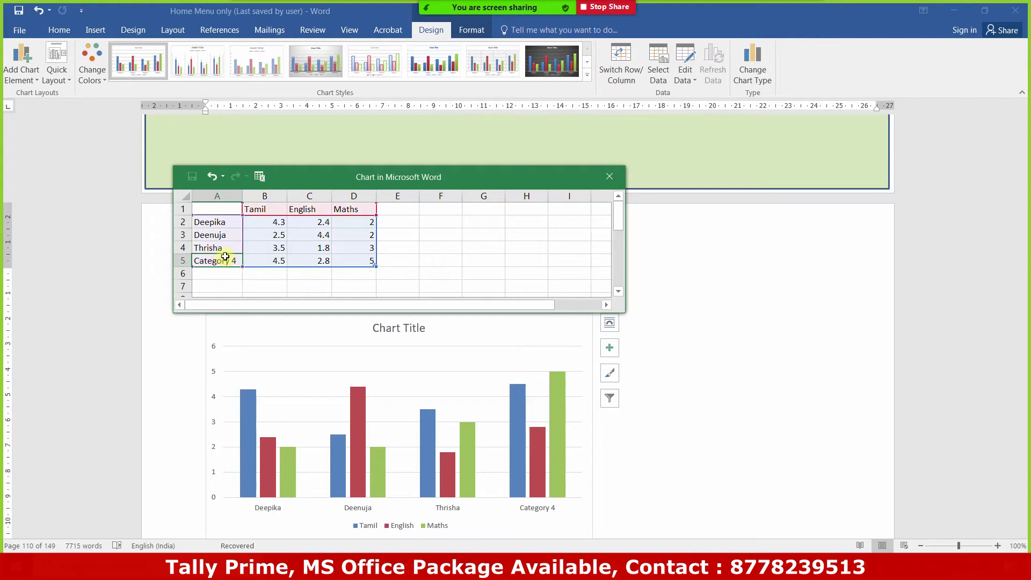
text(Nitharsha)
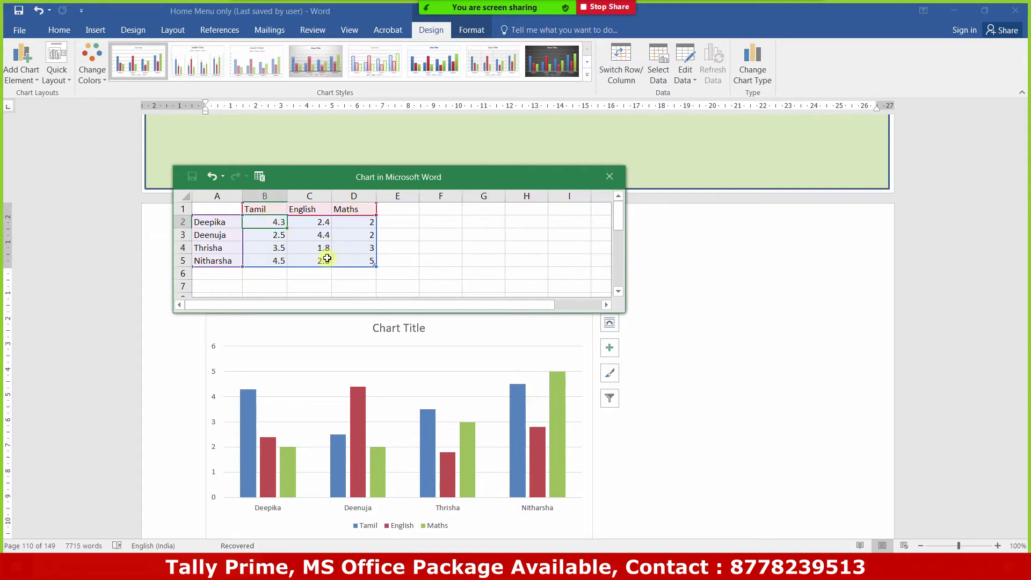
Enter the first student's marks in row 2: Tamil 45, English 55, Maths 100
text(5)
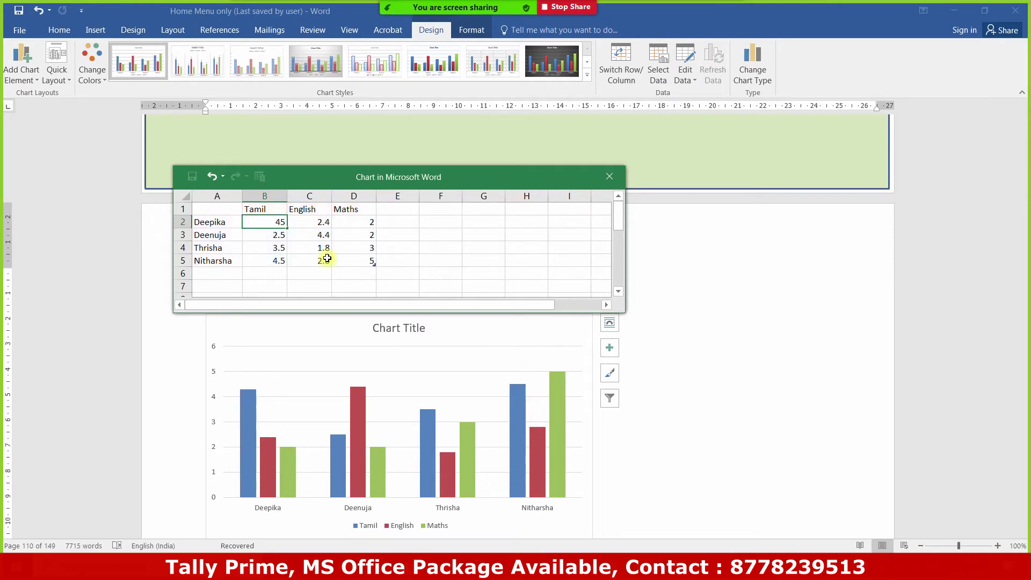
click(326, 222)
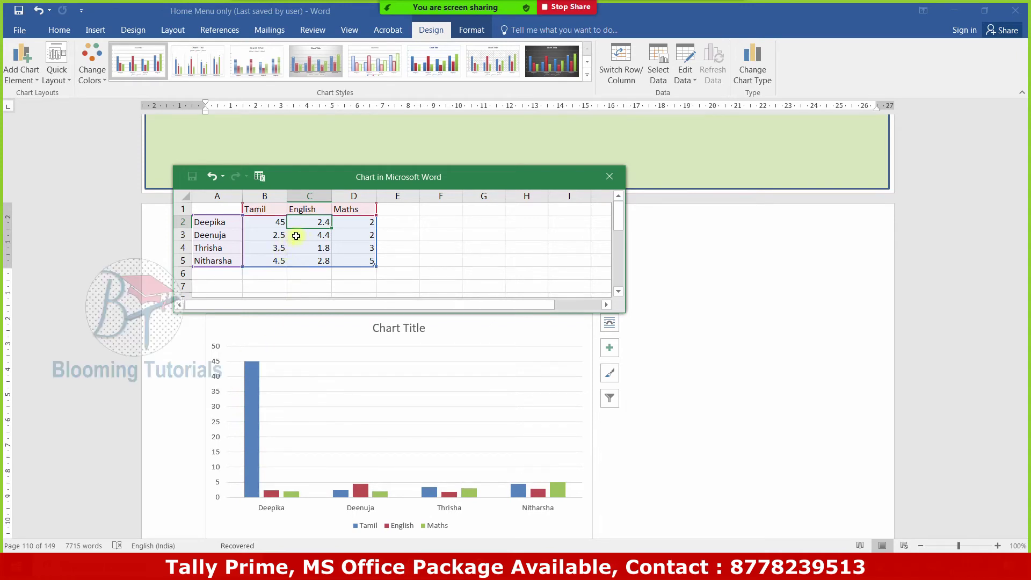
text(55)
click(362, 223)
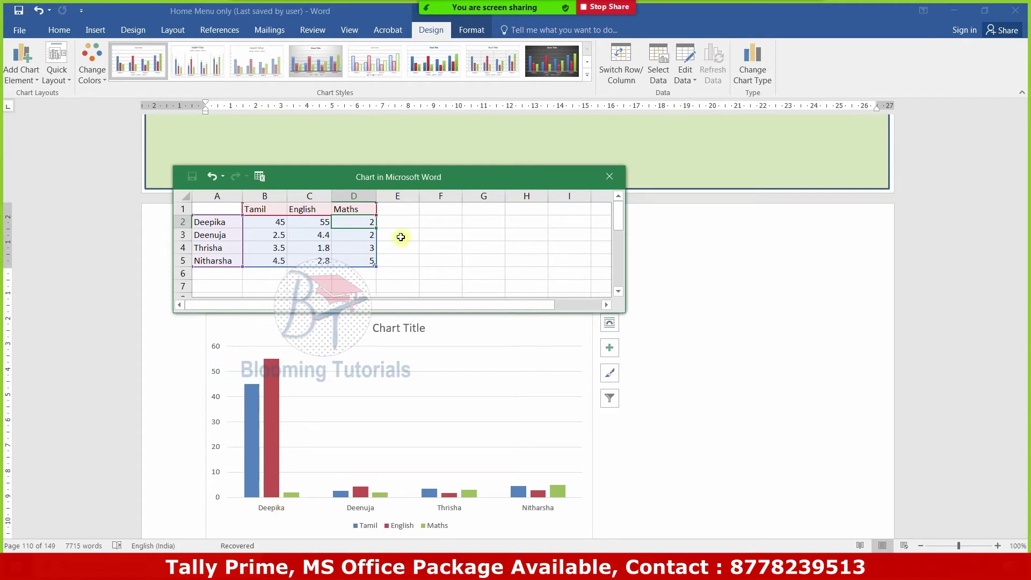
text(100)
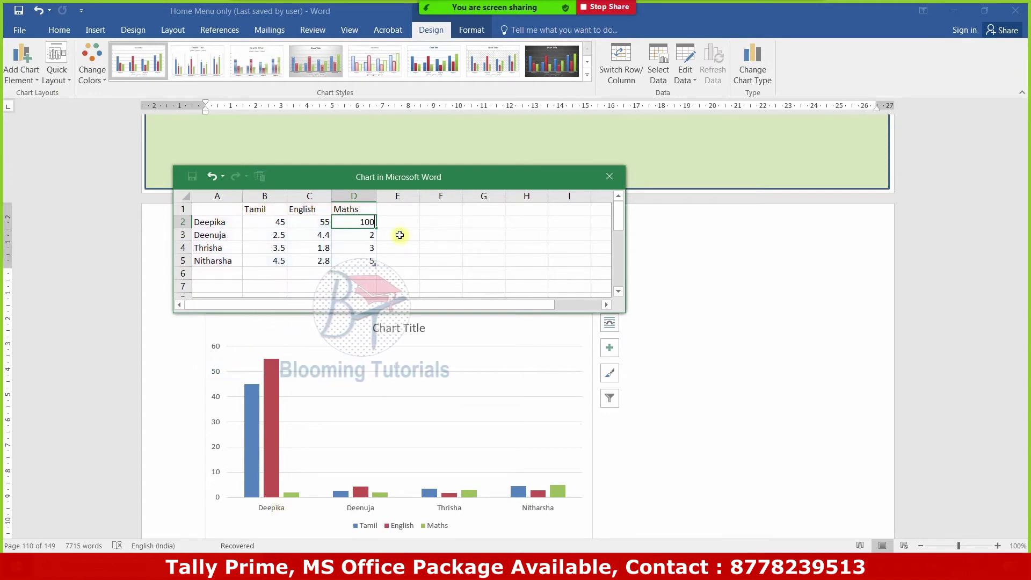
click(401, 236)
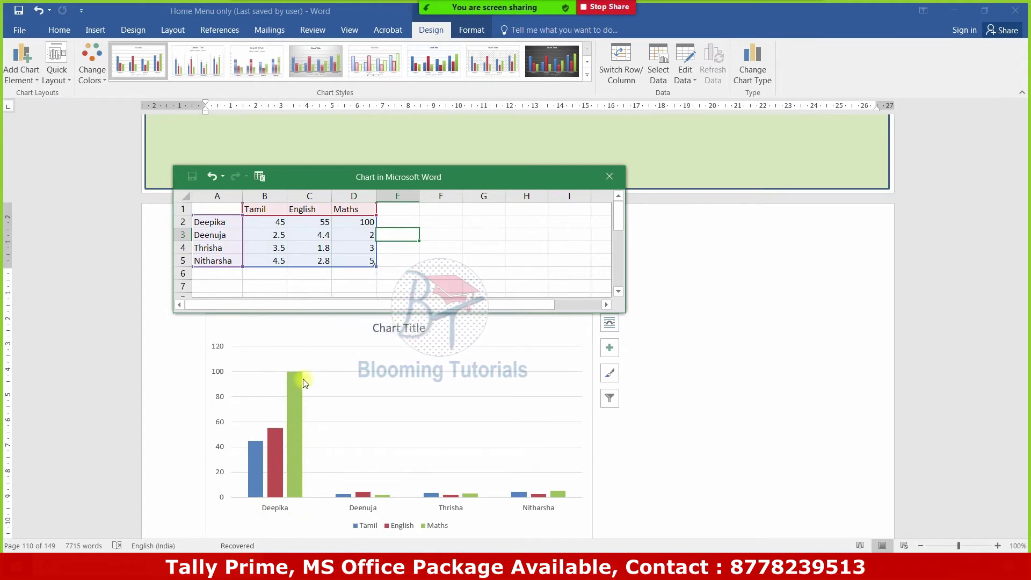
Enter row 3's marks: Tamil 55, English 85, Maths 50
click(276, 234)
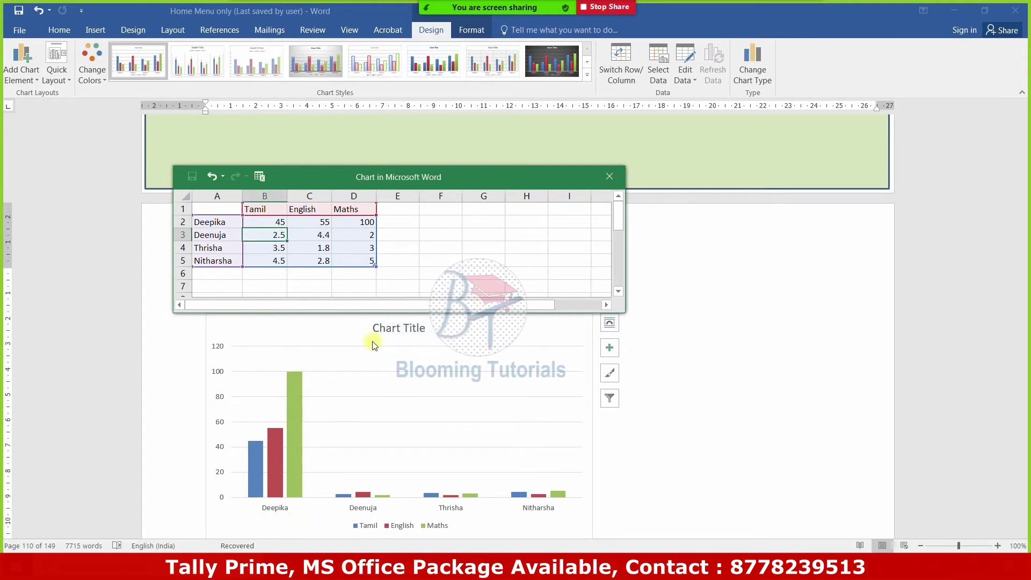
text(58)
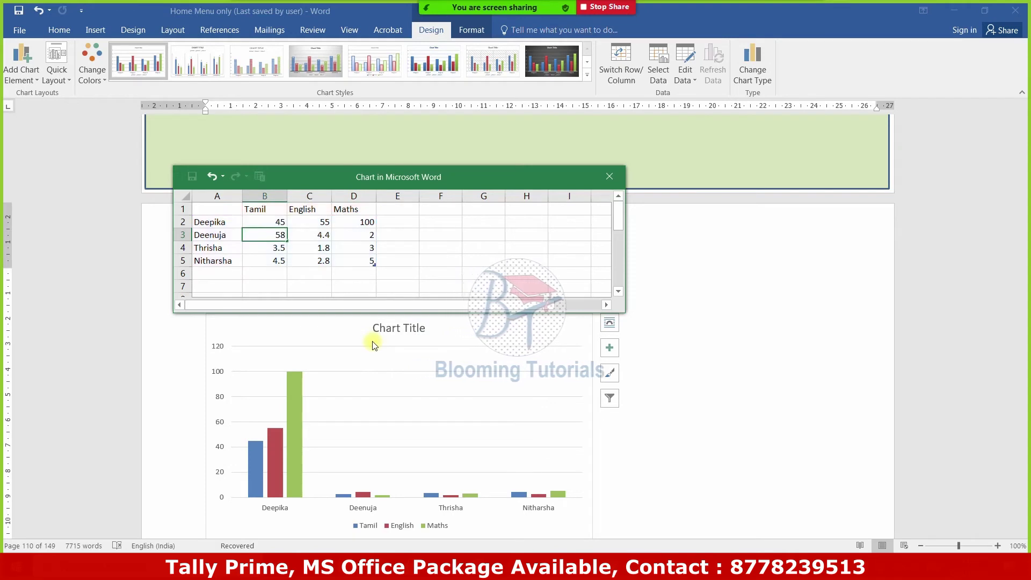
text(5)
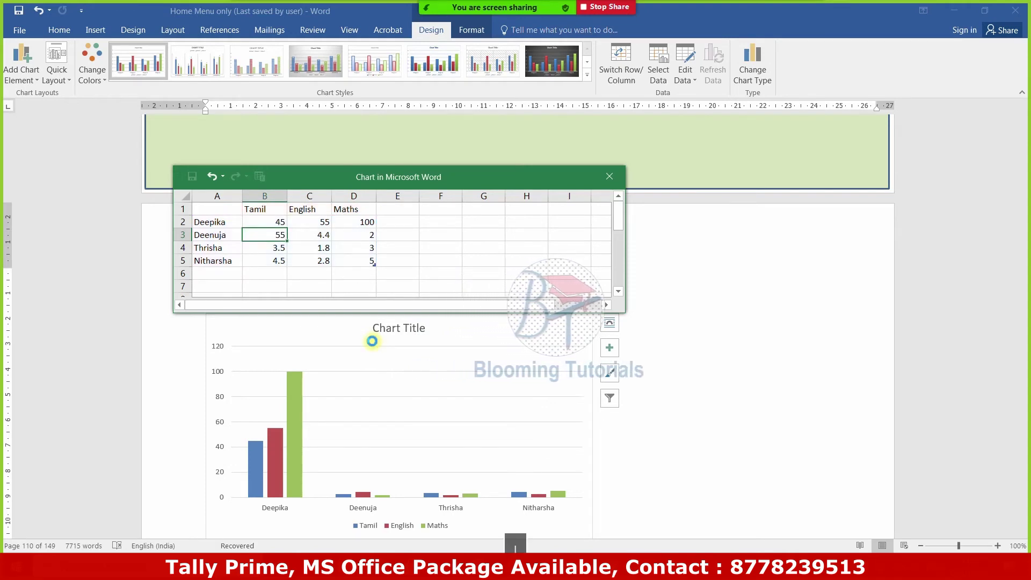
key(Return)
key(Right)
key(Up)
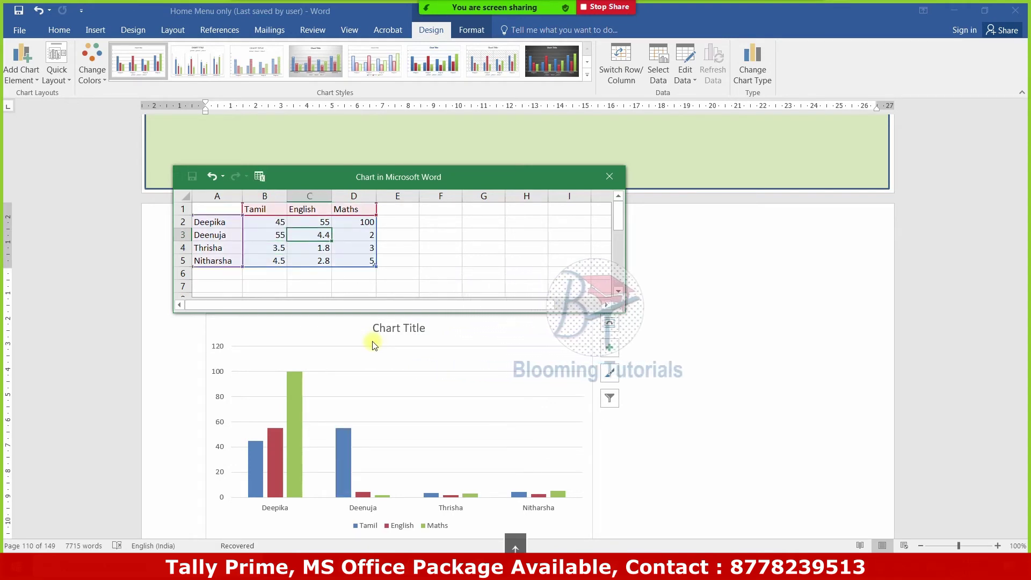
text(85)
key(Right)
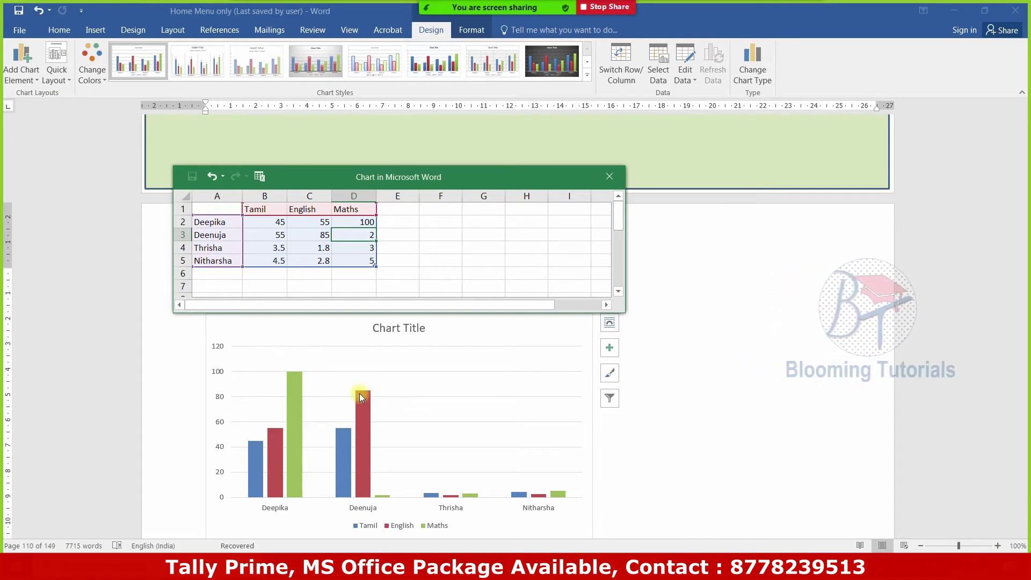
text(50)
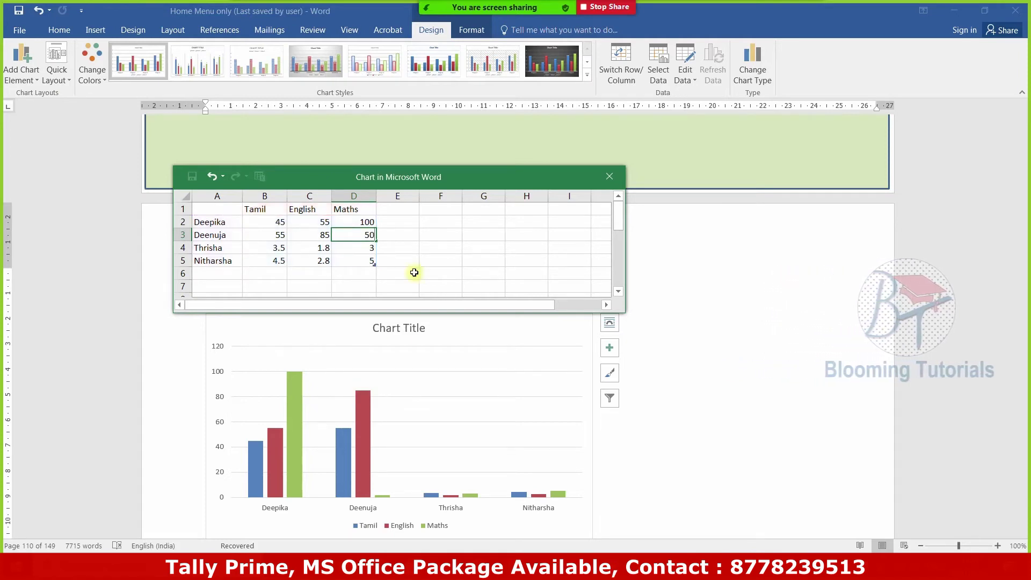
click(440, 222)
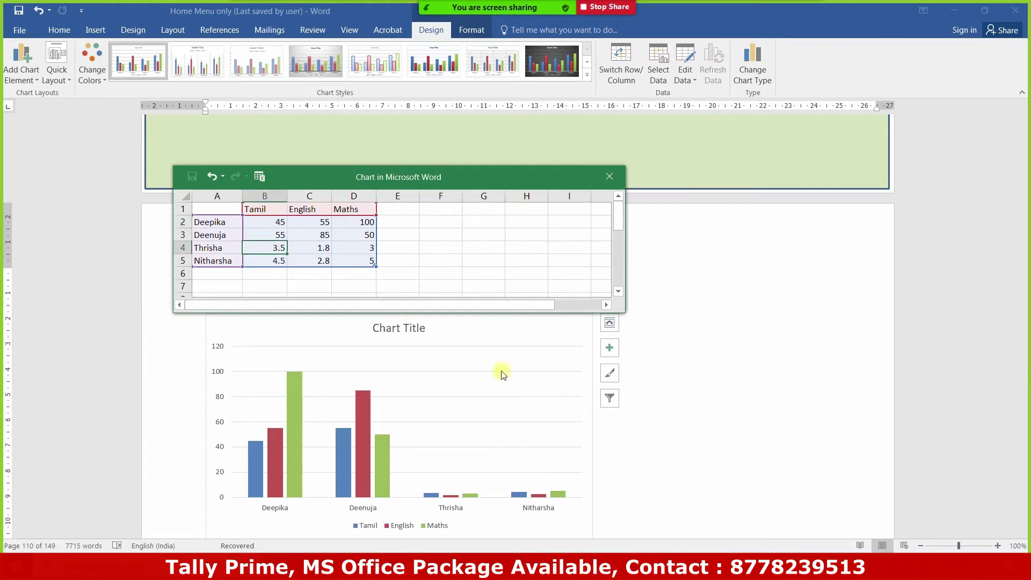
Fill rows 4 and 5 with marks 85, 45, 69 and 14, 45, 78
text(85)
key(Tab)
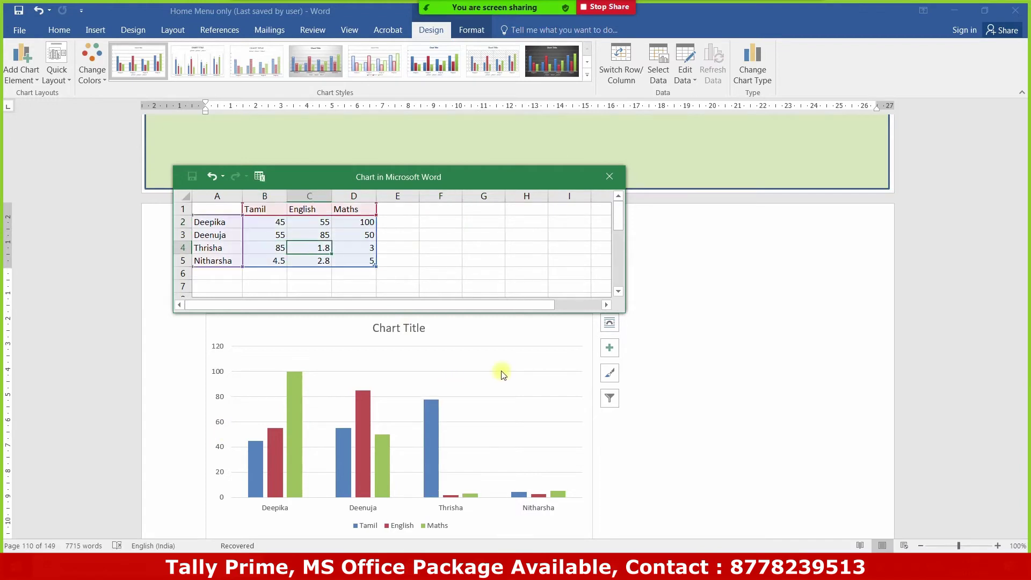
text(45)
key(Tab)
key(Return)
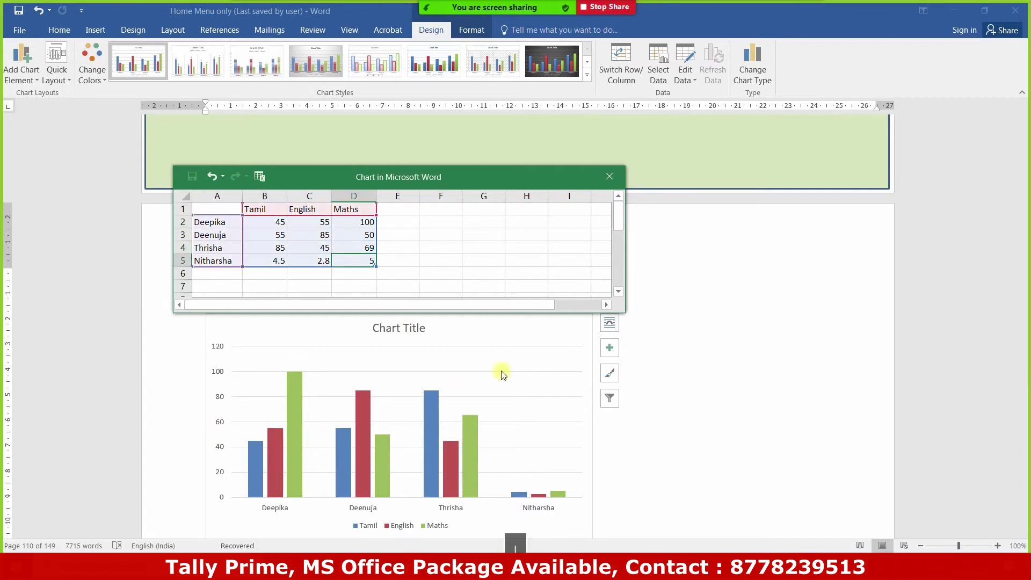
text(78)
key(Left)
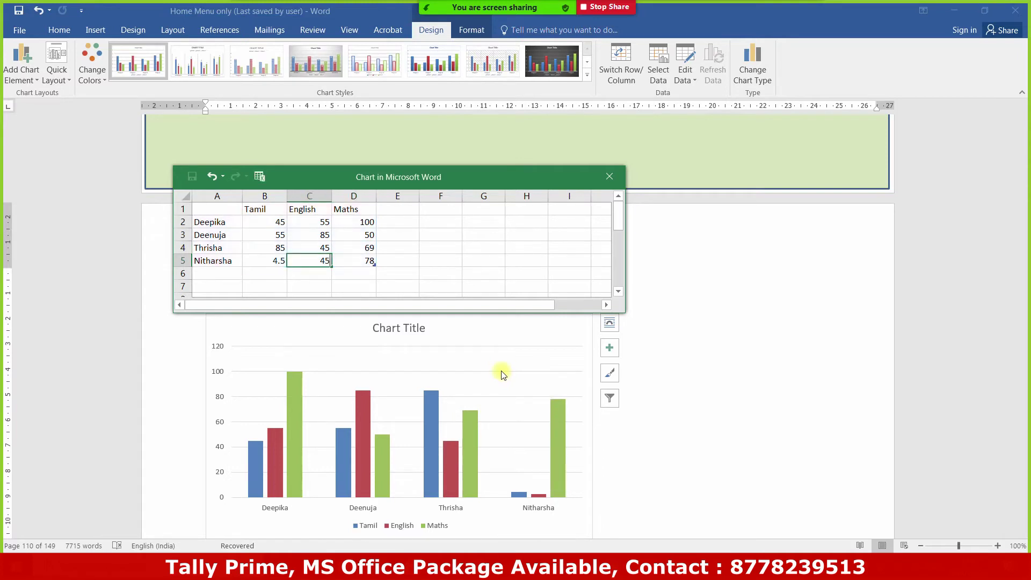
text(45)
key(Left)
text(1)
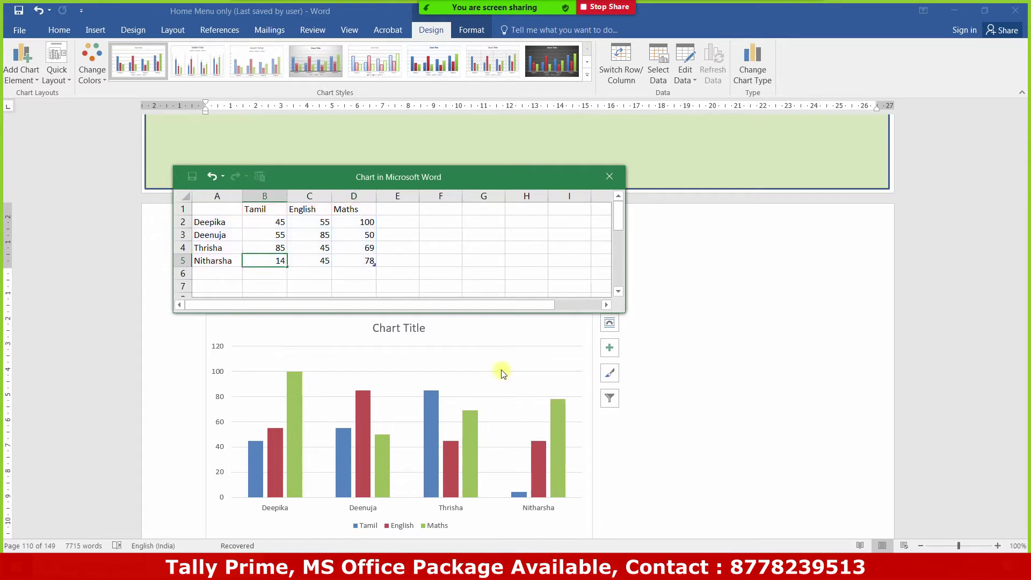
click(409, 238)
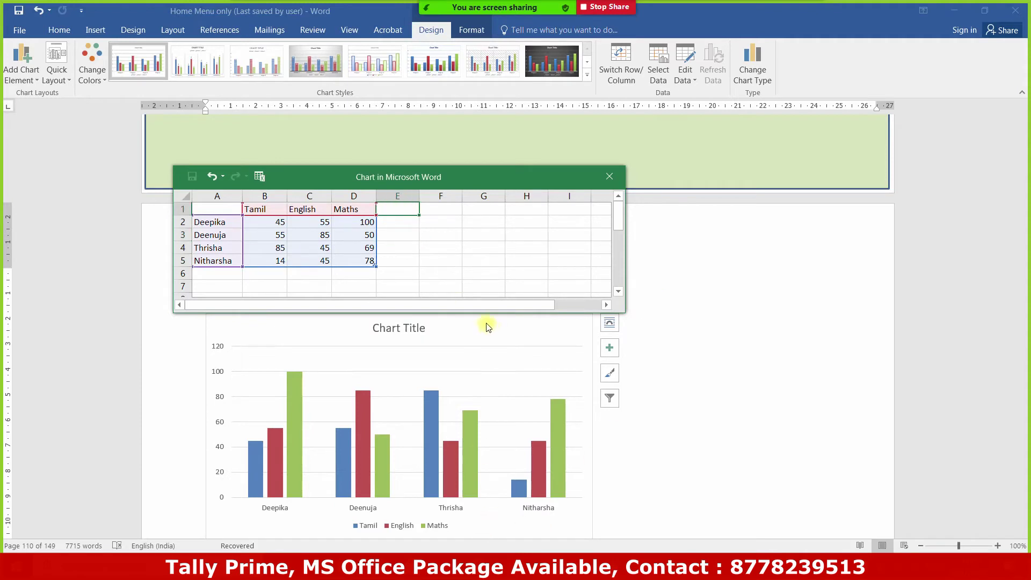
Add a Social column in E1 with marks 98, 85, 65 and 25 below it
text(Social)
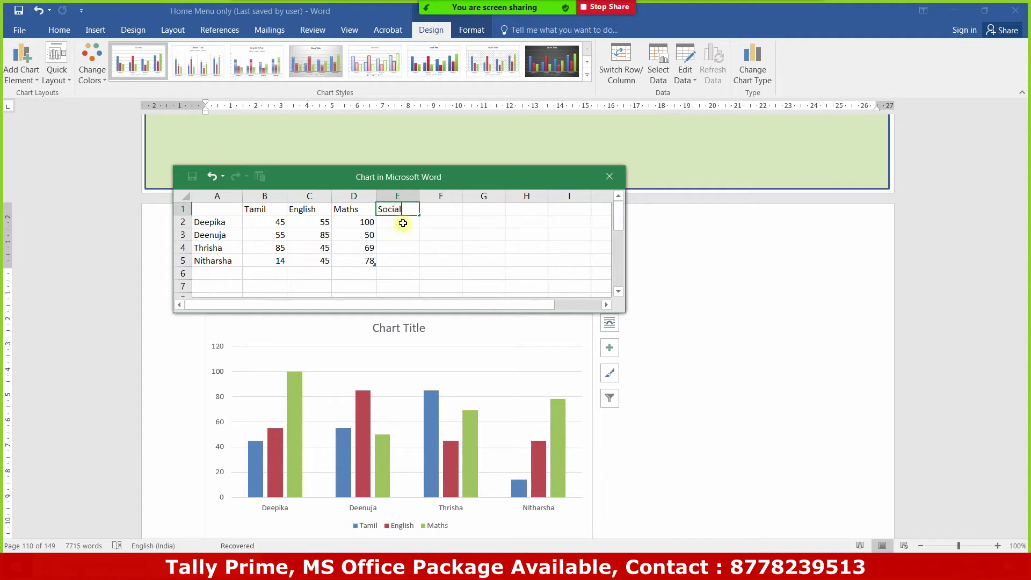
click(403, 223)
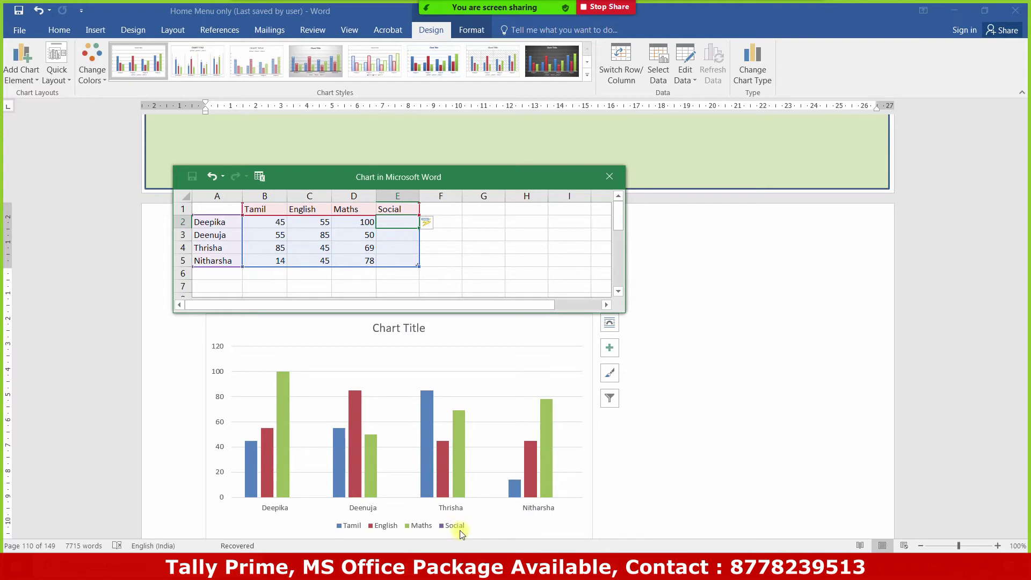
text(98)
key(Return)
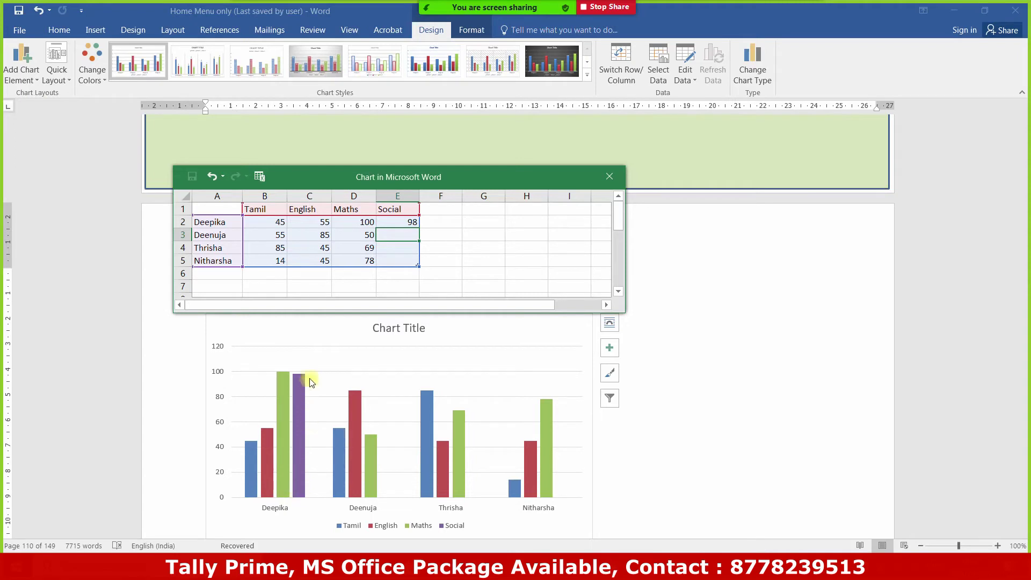
text(85)
key(Return)
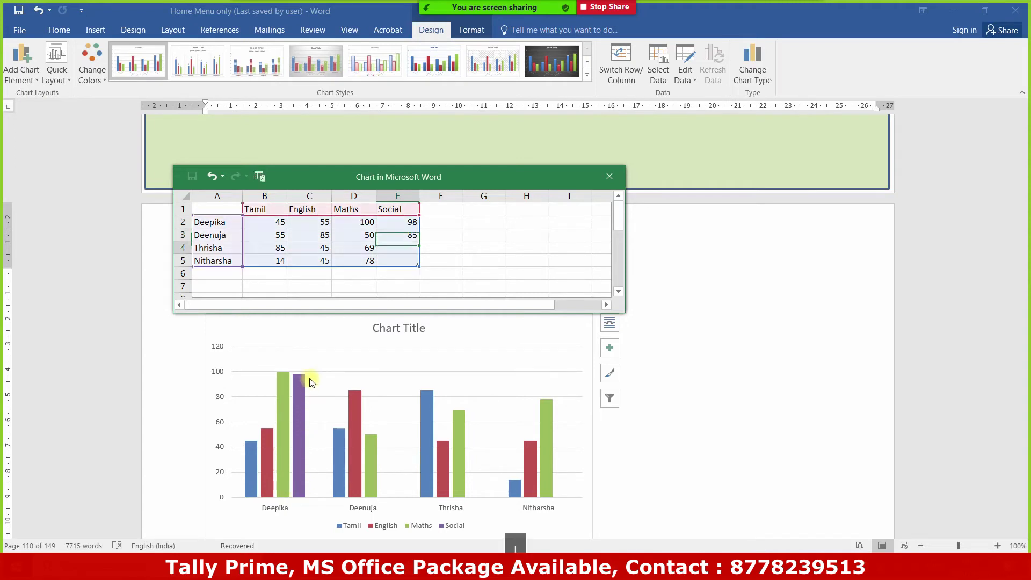
text(65)
key(Return)
text(25)
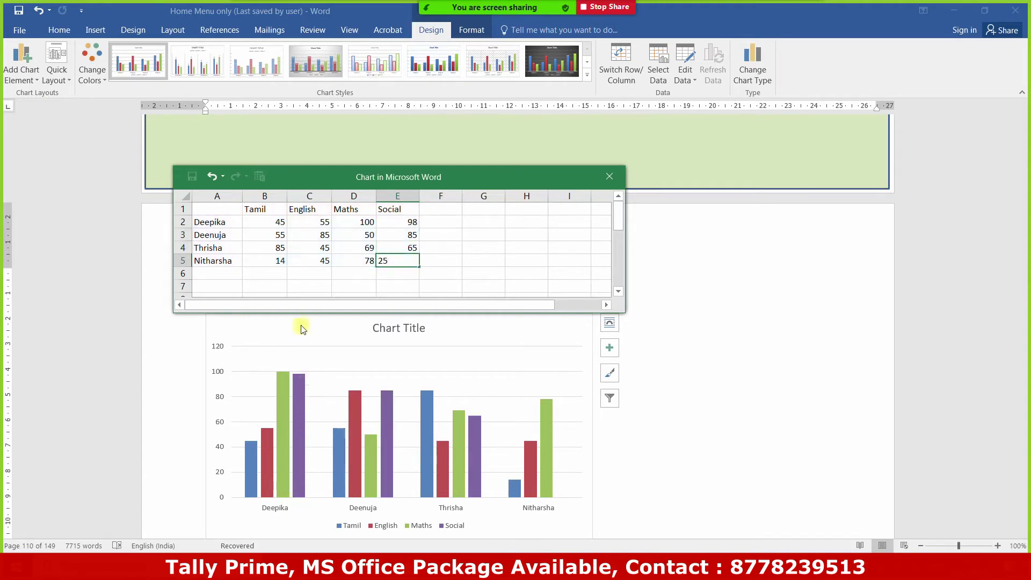
click(457, 263)
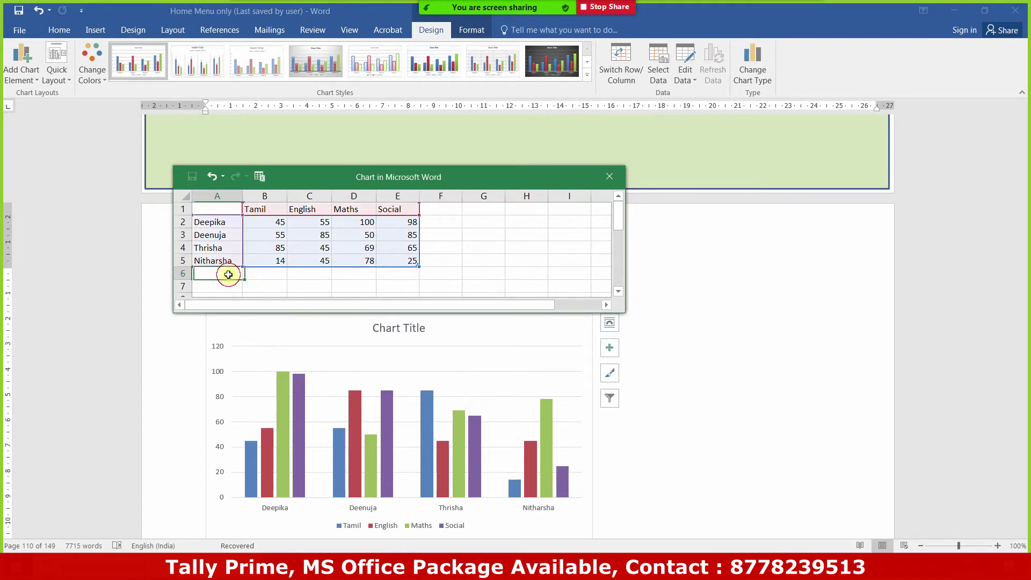
Add a fifth student in row 6 with marks 85, 45, 65 and 85
text(suhasini)
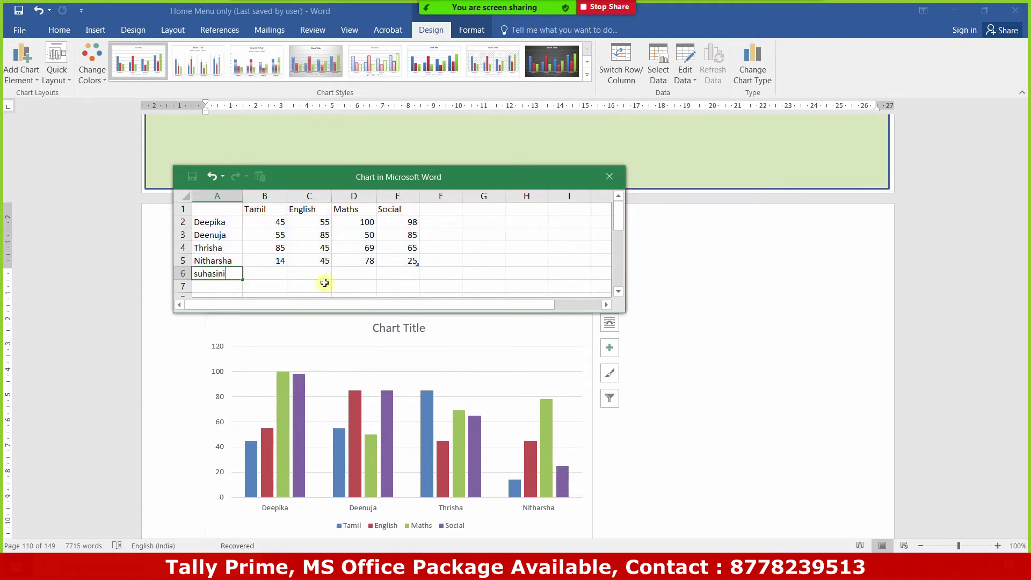
key(Tab)
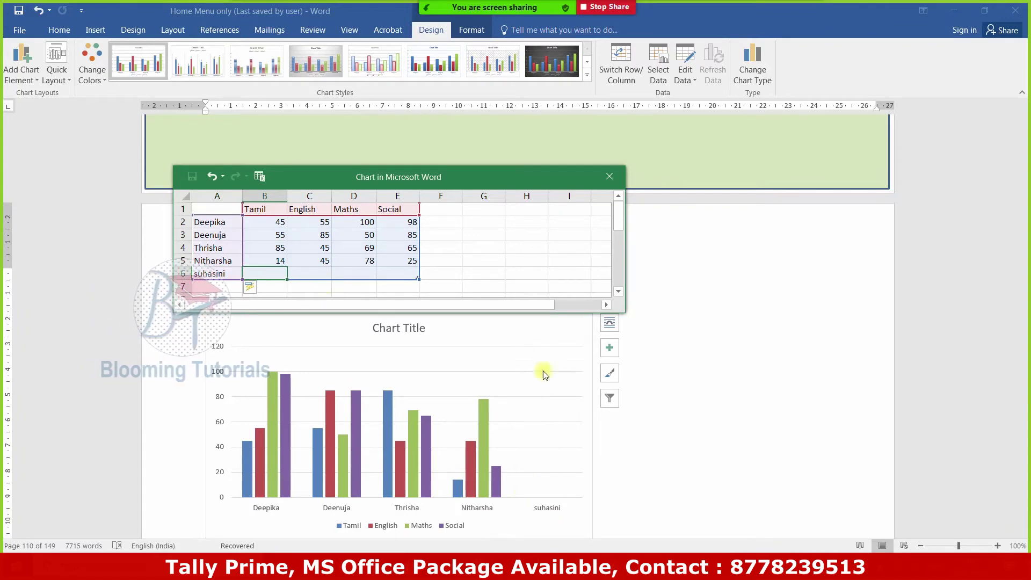
click(279, 275)
text(85)
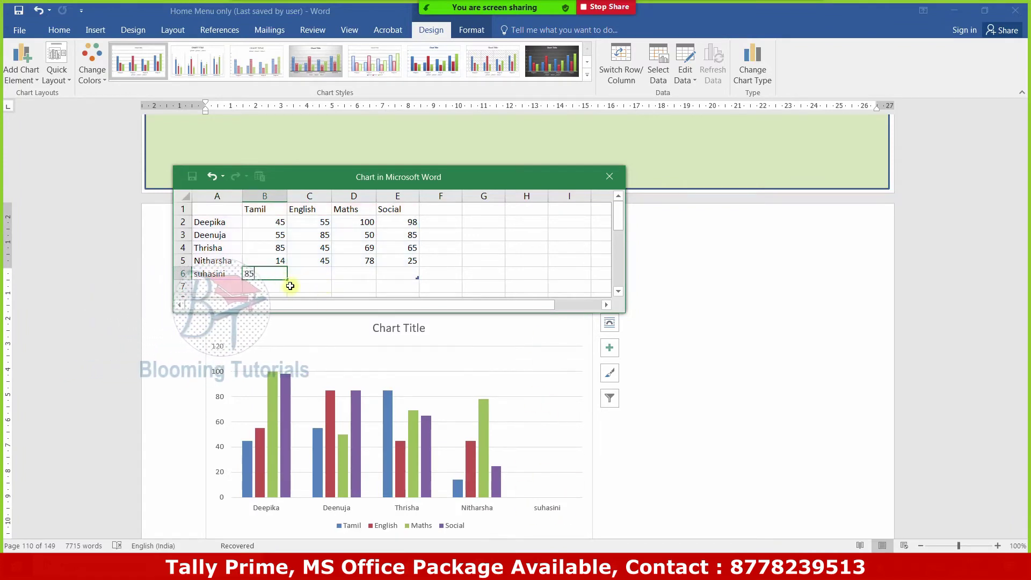
key(Tab)
text(45)
key(Tab)
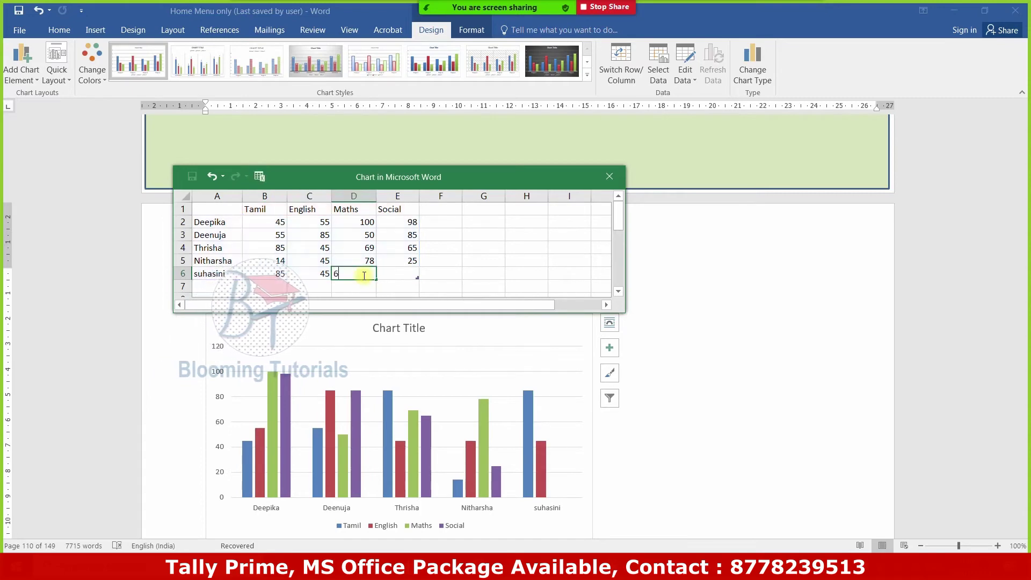
text(65)
key(Tab)
text(85)
click(451, 285)
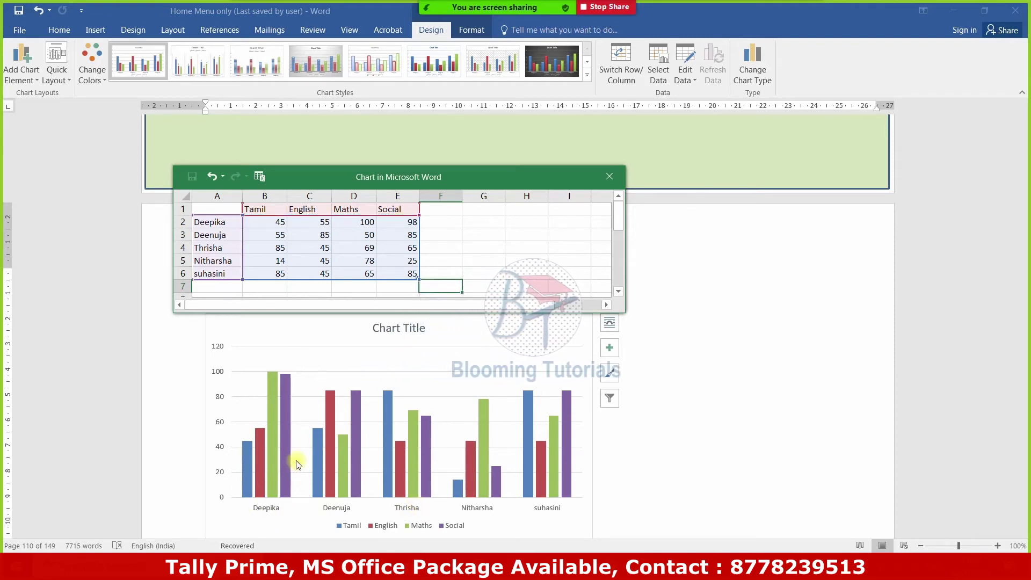
click(371, 222)
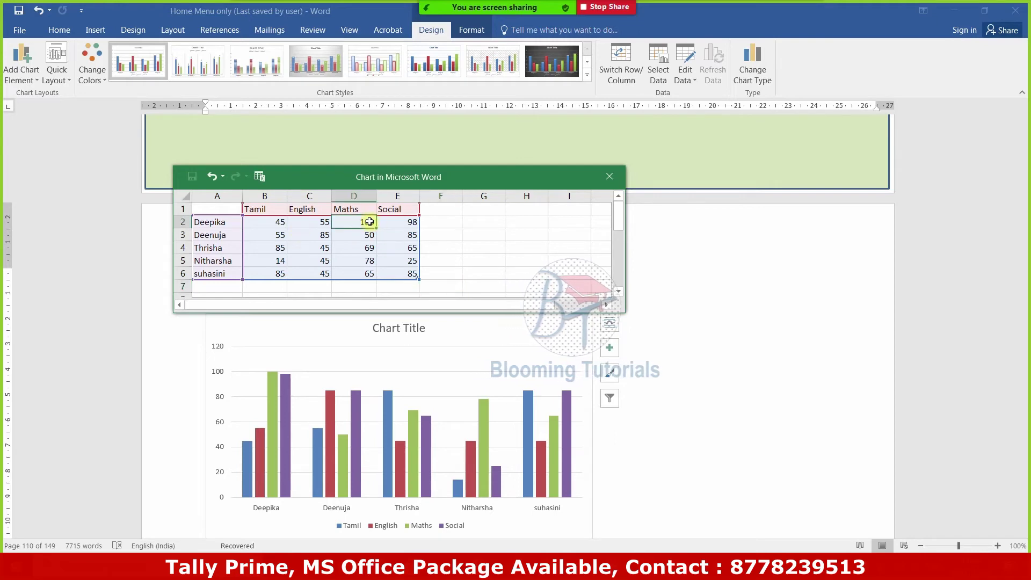
Change the row 2 Maths mark in D2 from 100 to 80
text(80)
click(626, 488)
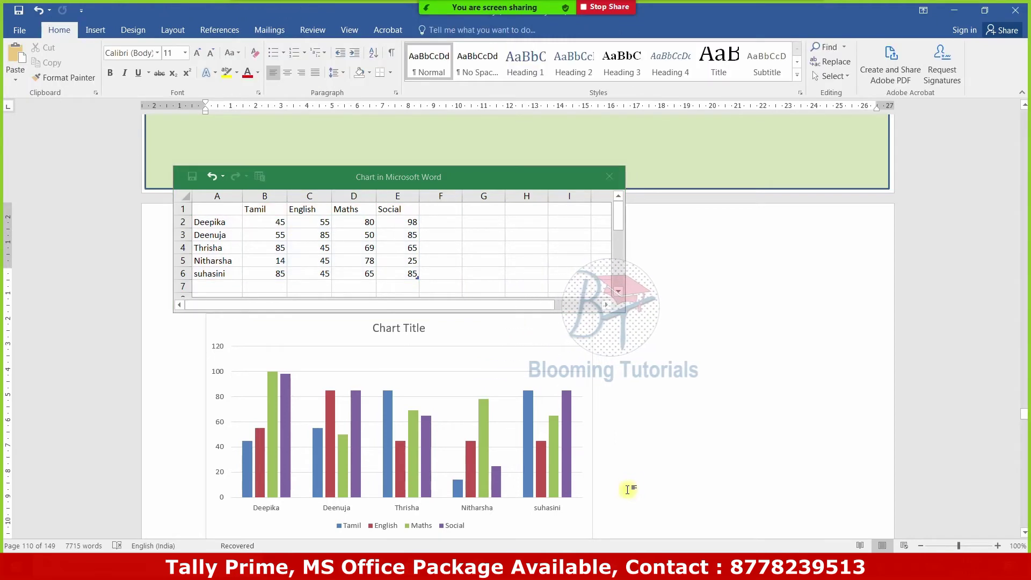
click(448, 248)
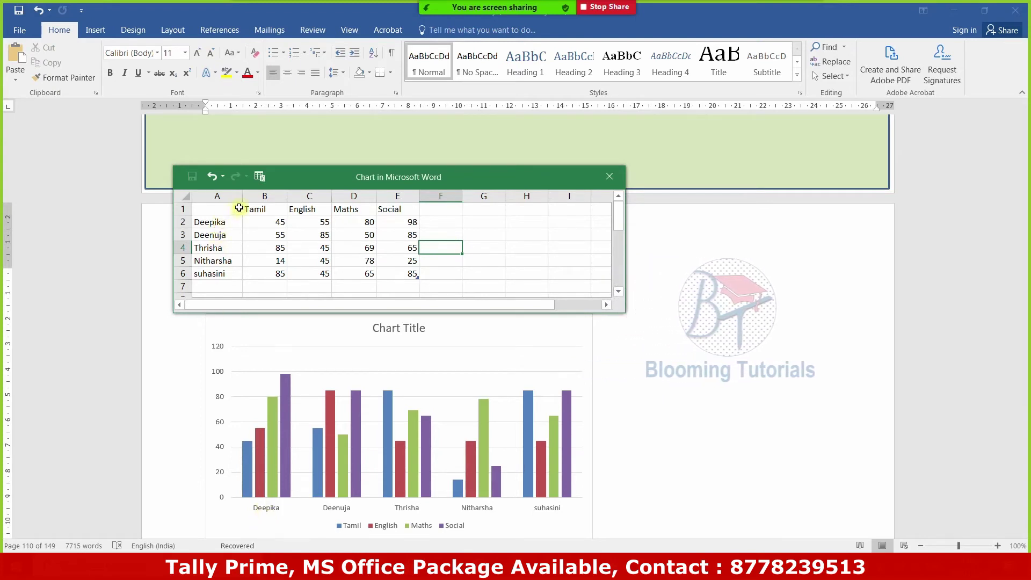
click(267, 225)
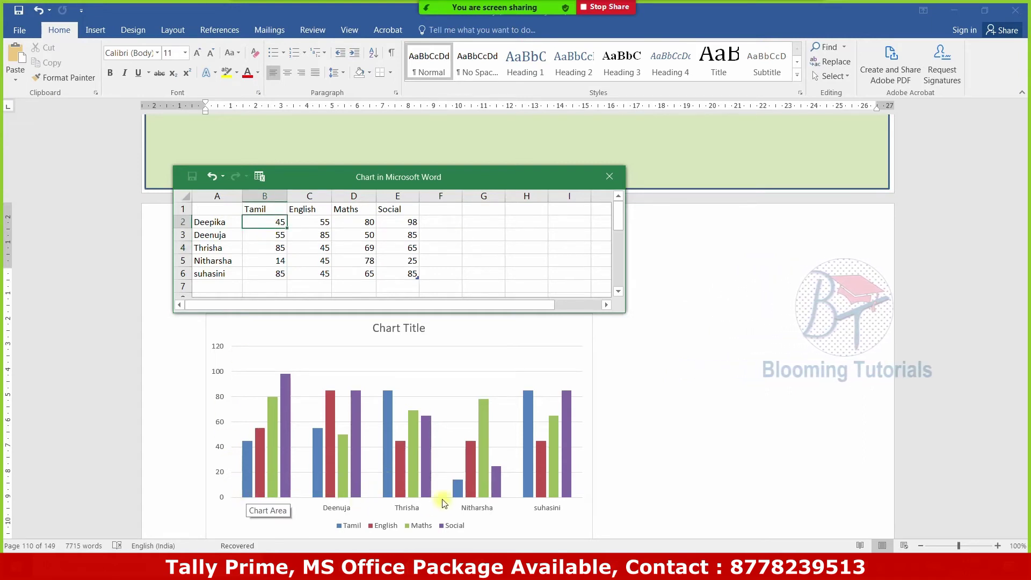
click(322, 222)
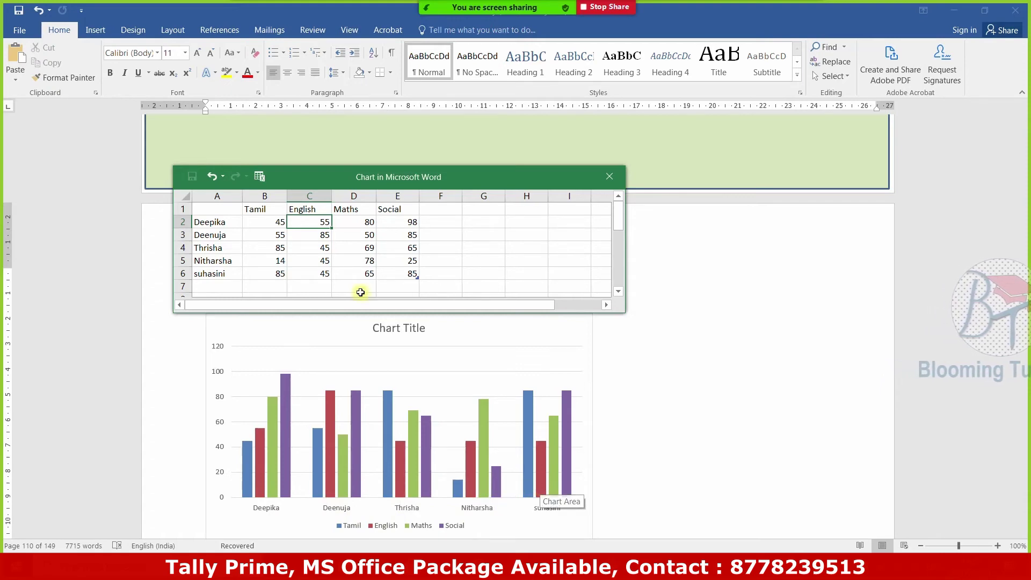
click(356, 223)
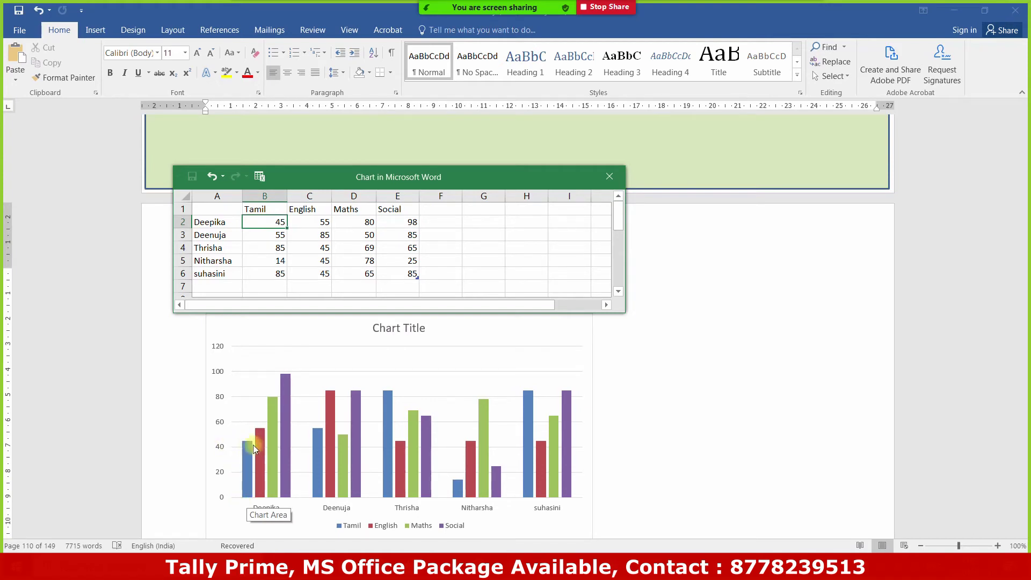
click(958, 547)
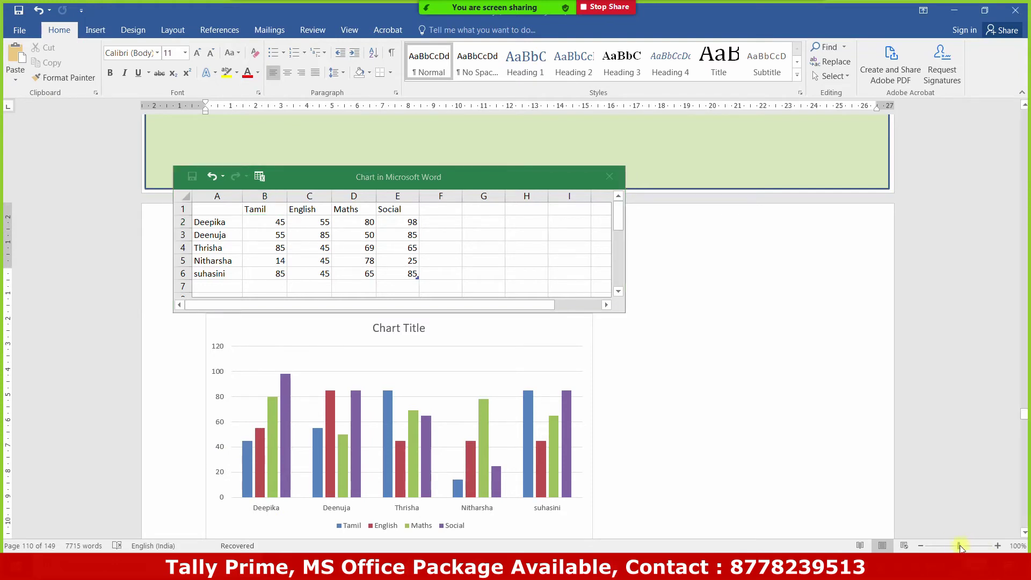
Zoom the page to about 183% and scroll to the student-marks chart
drag(959, 547, 964, 545)
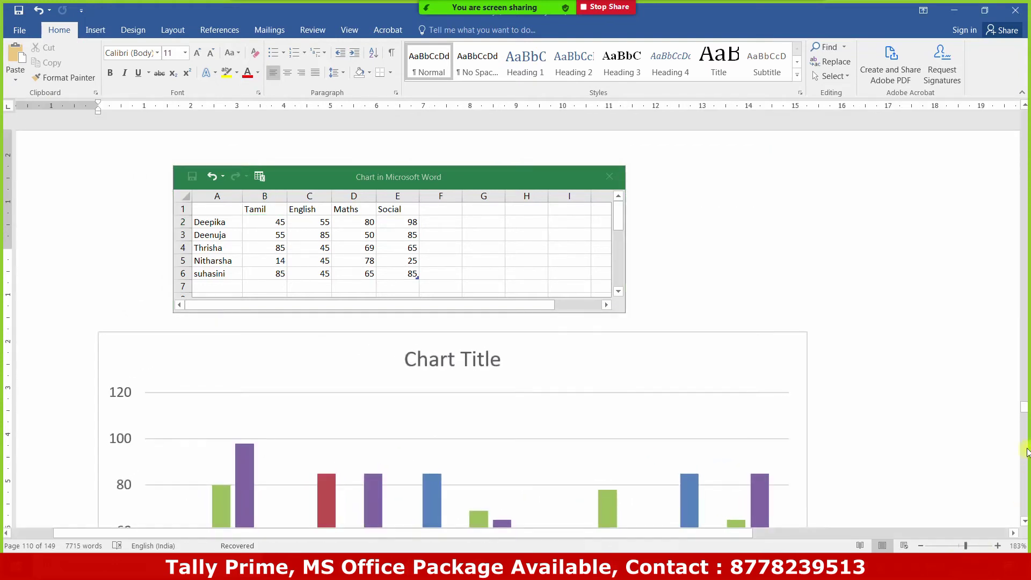
drag(1026, 405, 966, 419)
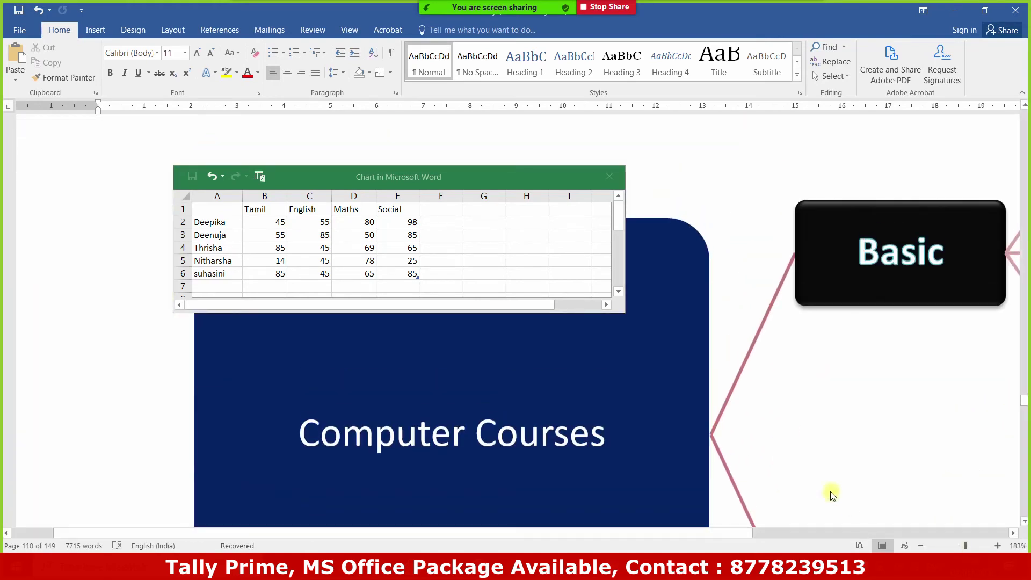
scroll(817, 488, down, 5)
scroll(817, 488, down, 5)
scroll(811, 488, down, 5)
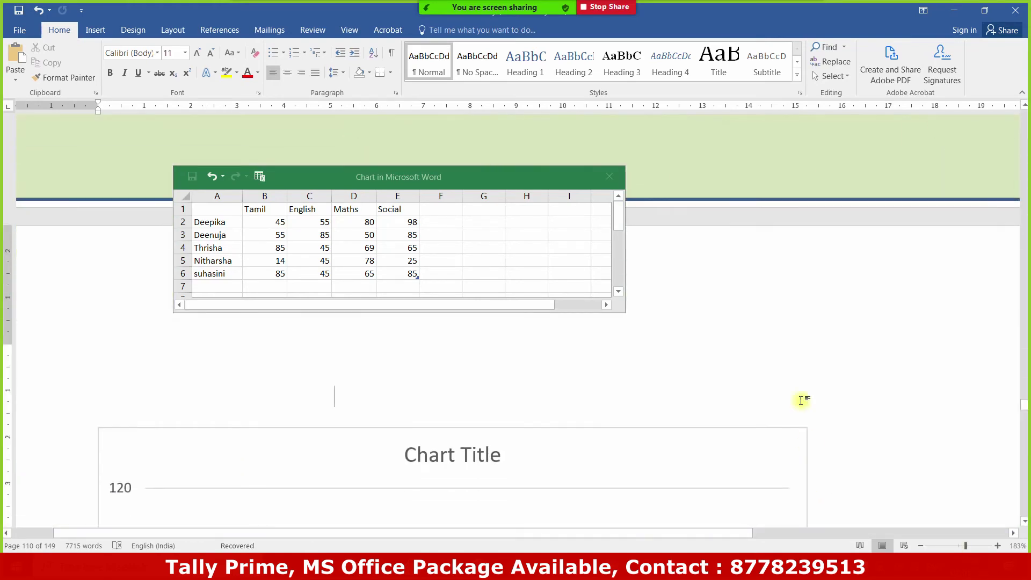
scroll(808, 437, down, 5)
scroll(852, 432, up, 10)
scroll(853, 437, up, 5)
scroll(855, 442, up, 5)
scroll(859, 440, down, 5)
scroll(862, 439, down, 2)
scroll(865, 438, down, 10)
scroll(863, 437, up, 2)
scroll(821, 376, up, 2)
Maximise and restore the chart data window, then move it up and right off the chart
double_click(536, 180)
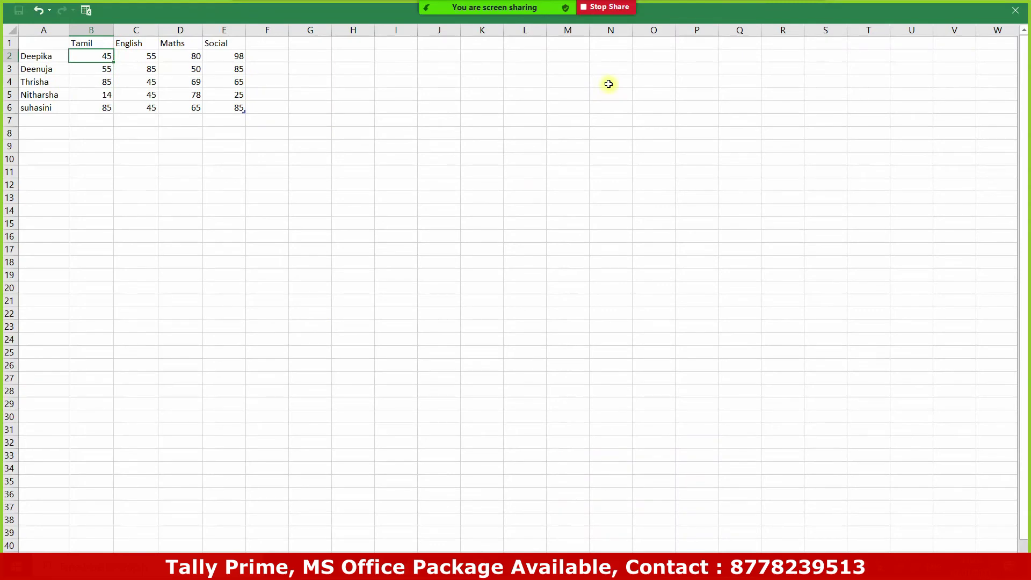
double_click(847, 15)
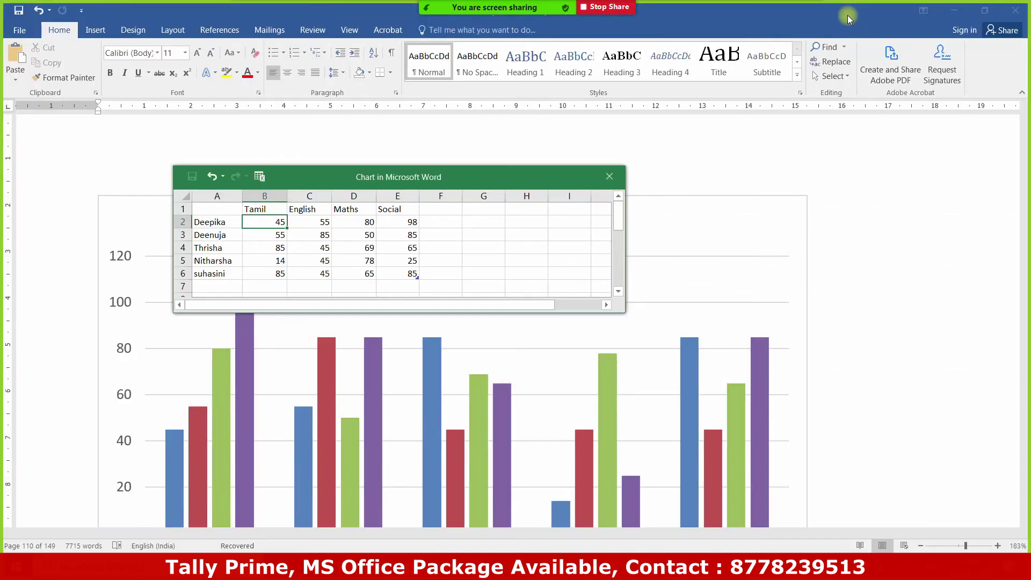
drag(508, 177, 684, 116)
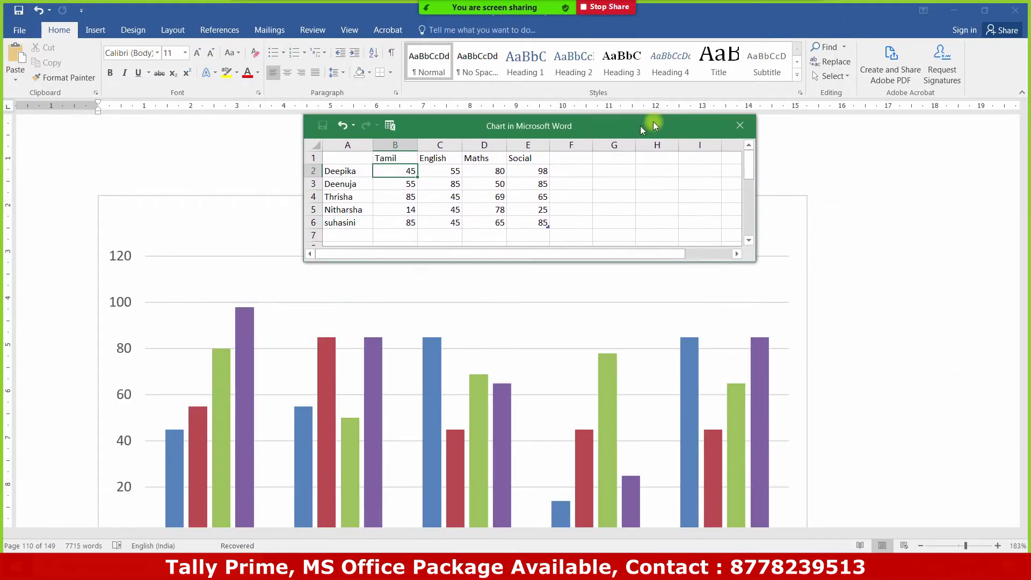
Change the row 2 English mark in C2 from 55 to 60
scroll(306, 338, down, 2)
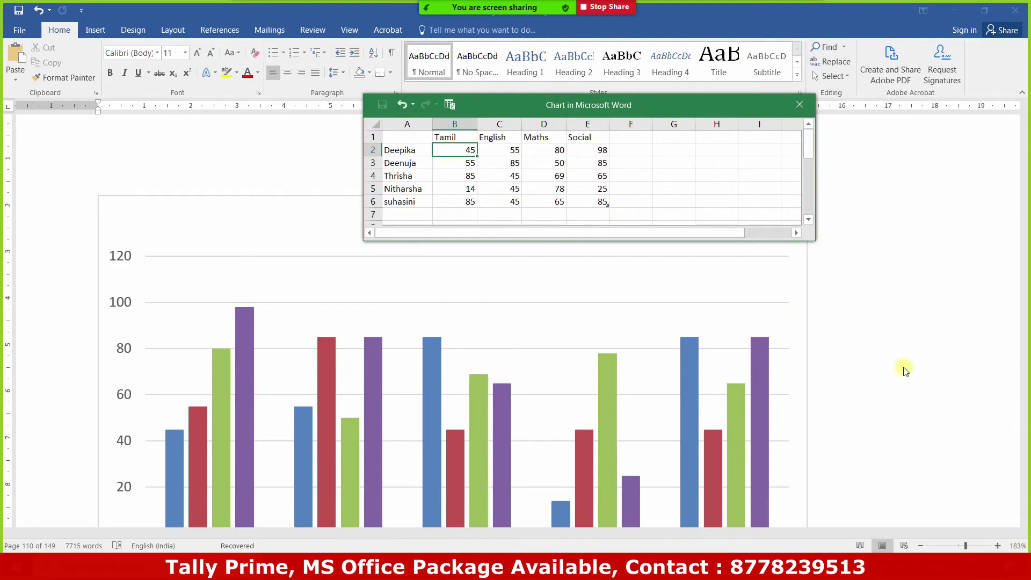
click(874, 396)
scroll(882, 396, down, 1)
scroll(882, 395, down, 1)
scroll(883, 395, up, 1)
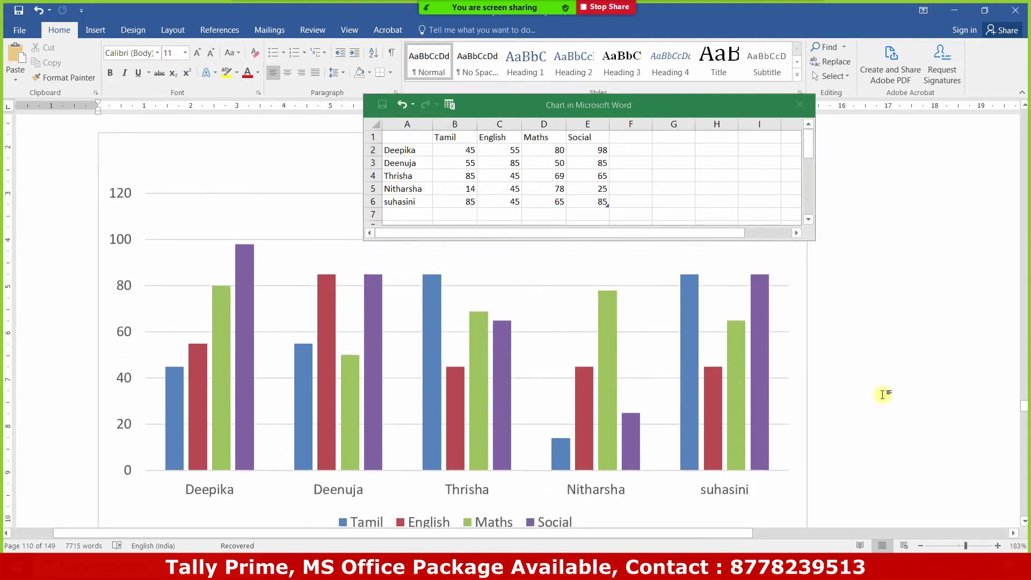
click(510, 152)
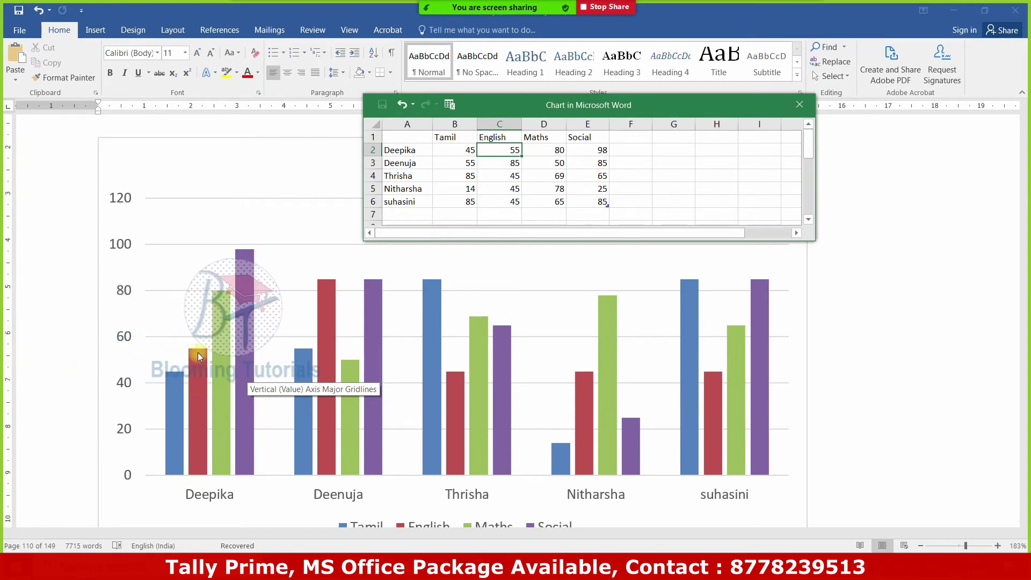
text(60)
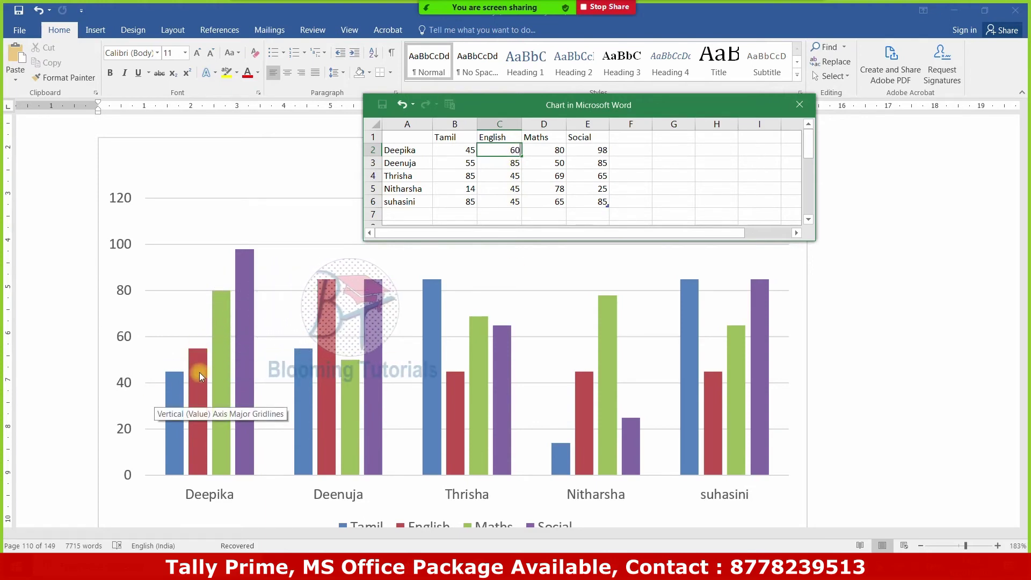
key(Tab)
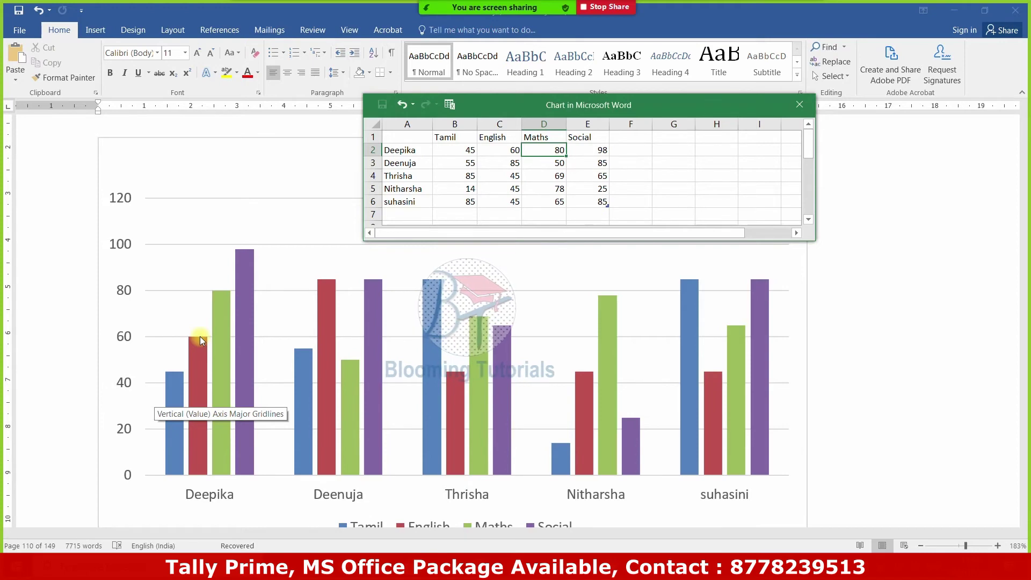
click(887, 294)
click(170, 159)
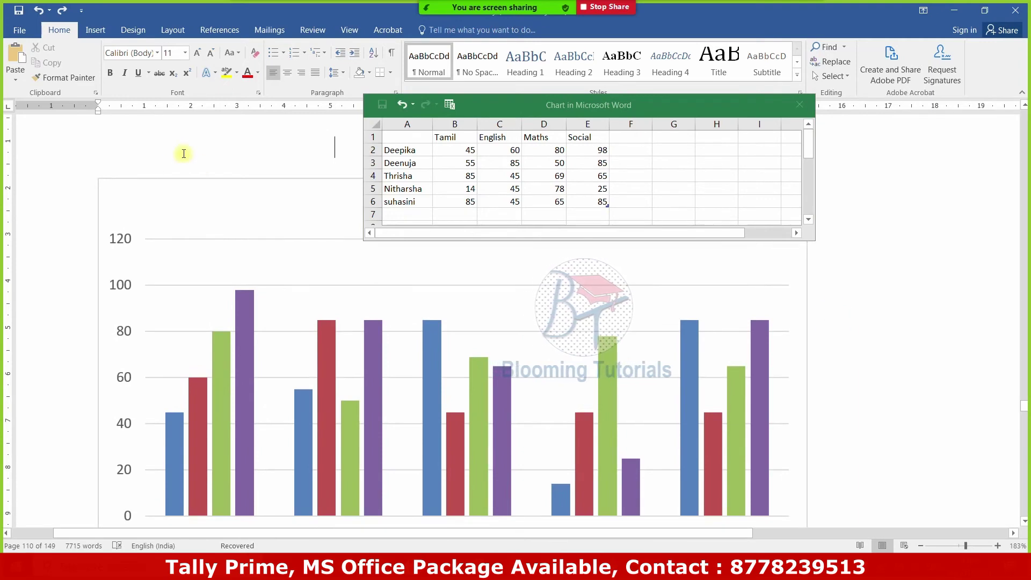
Close the chart data sheet and cancel the Insert Chart dialog without inserting anything
click(799, 105)
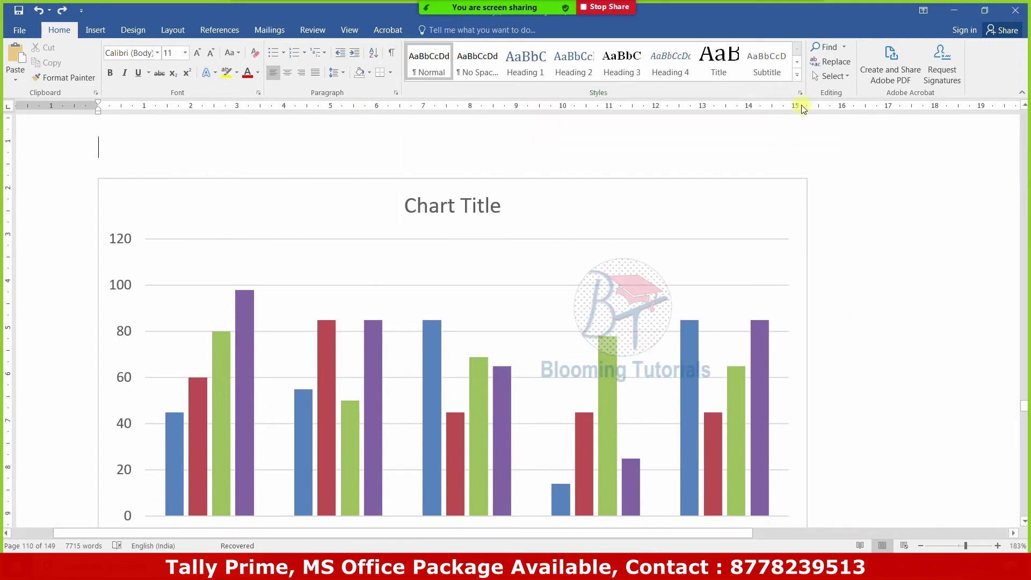
scroll(559, 322, down, 3)
scroll(560, 370, down, 1)
scroll(561, 385, up, 2)
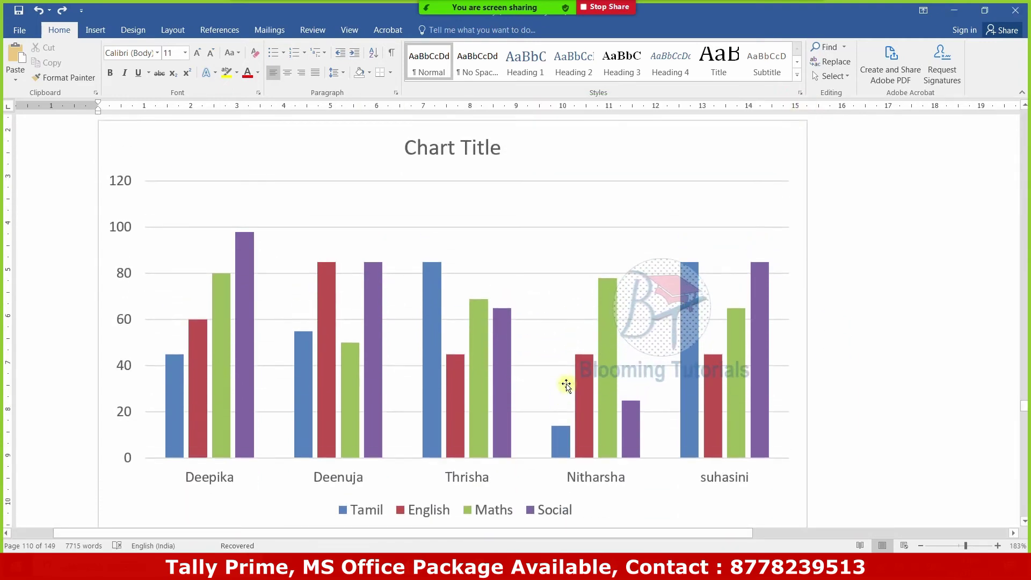
click(102, 29)
click(254, 61)
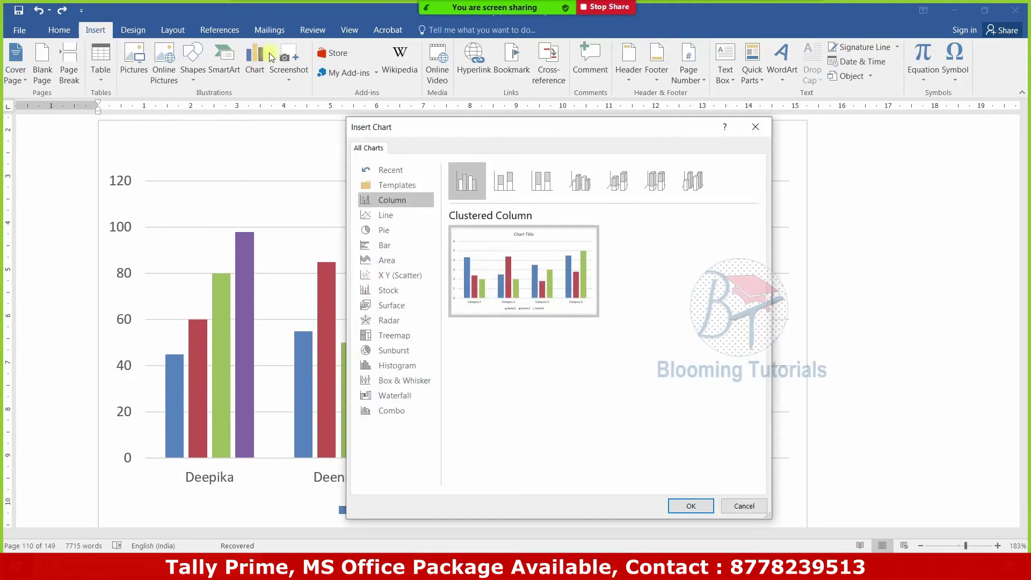
click(744, 506)
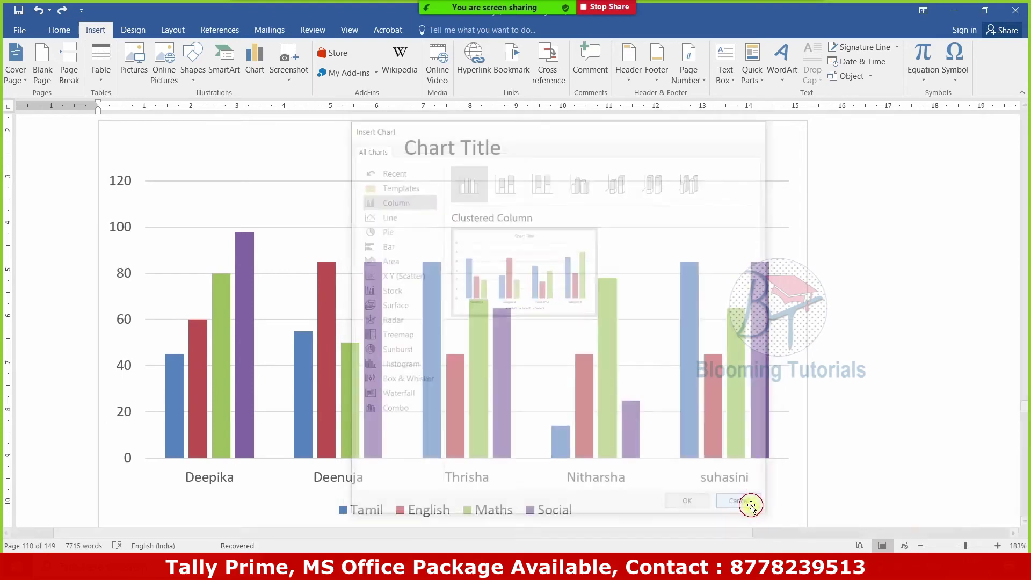
Zoom back to 100% and delete the sample column chart further down
scroll(678, 400, down, 5)
scroll(678, 403, down, 4)
scroll(681, 413, down, 6)
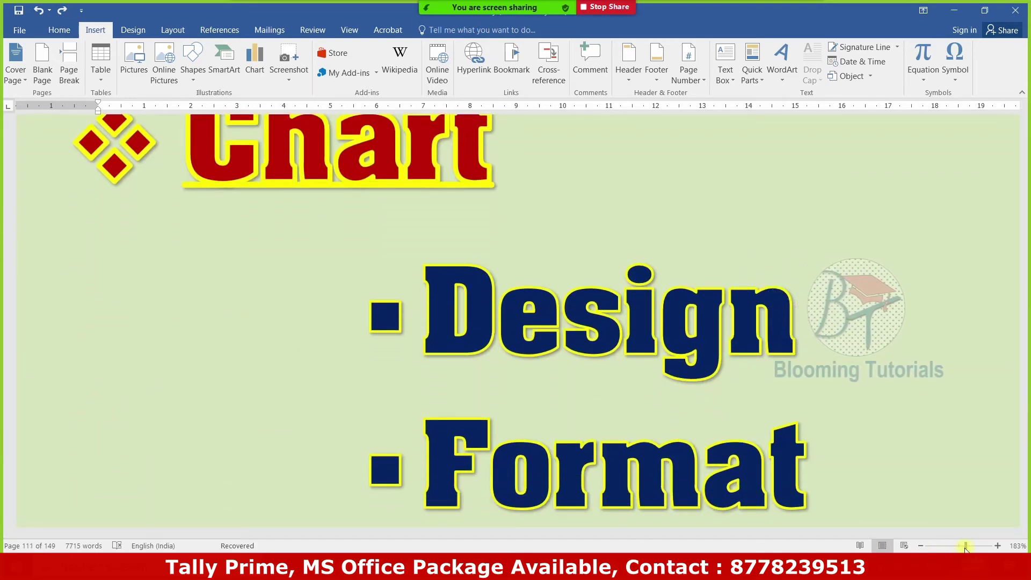
drag(965, 547, 958, 546)
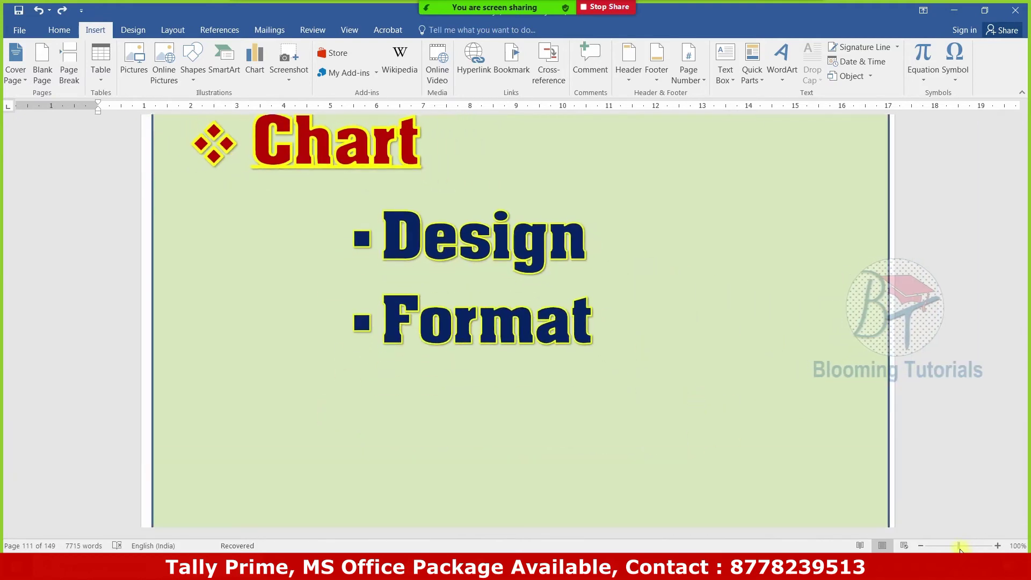
scroll(677, 408, down, 5)
scroll(675, 435, down, 2)
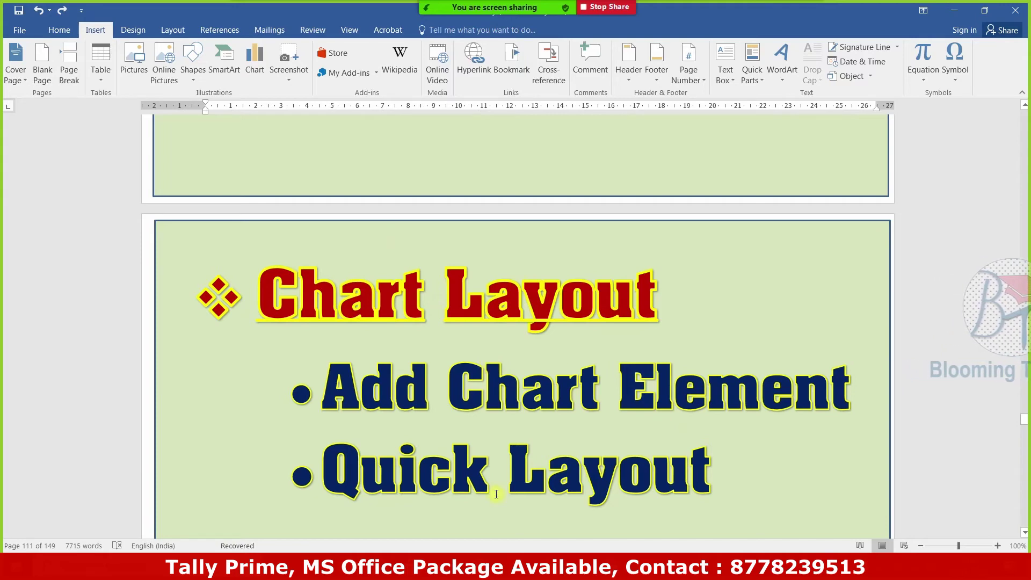
scroll(519, 470, down, 6)
scroll(526, 470, down, 4)
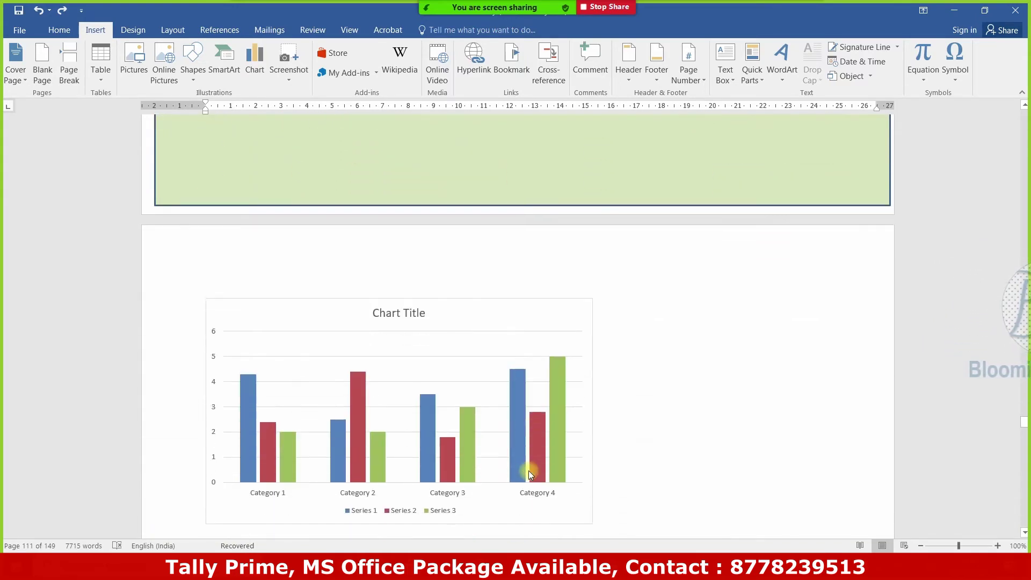
click(487, 254)
key(Delete)
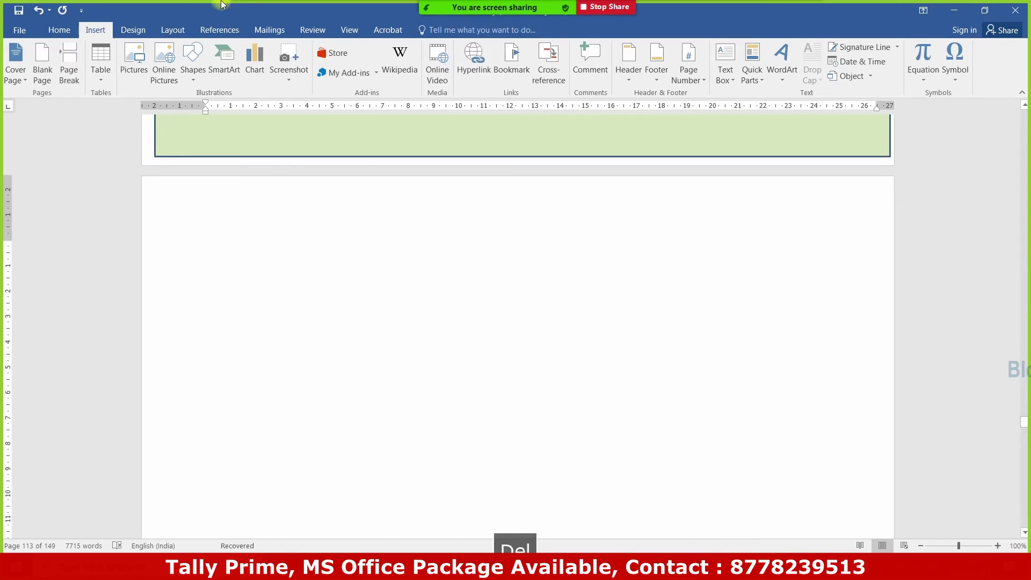
Insert a Pie chart on the blank page and set 1st Qtr sales to 60%
click(224, 66)
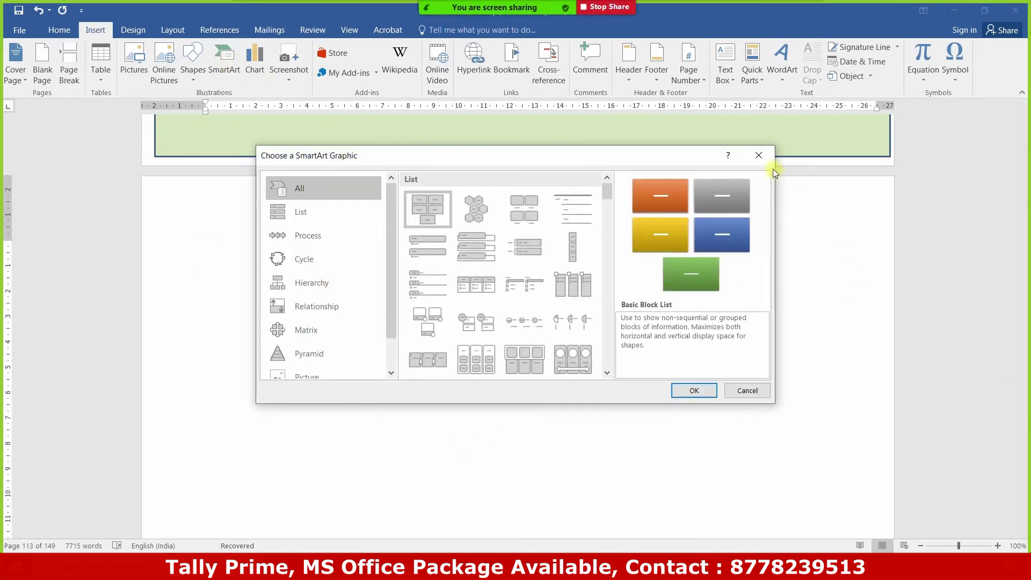
click(758, 156)
click(256, 72)
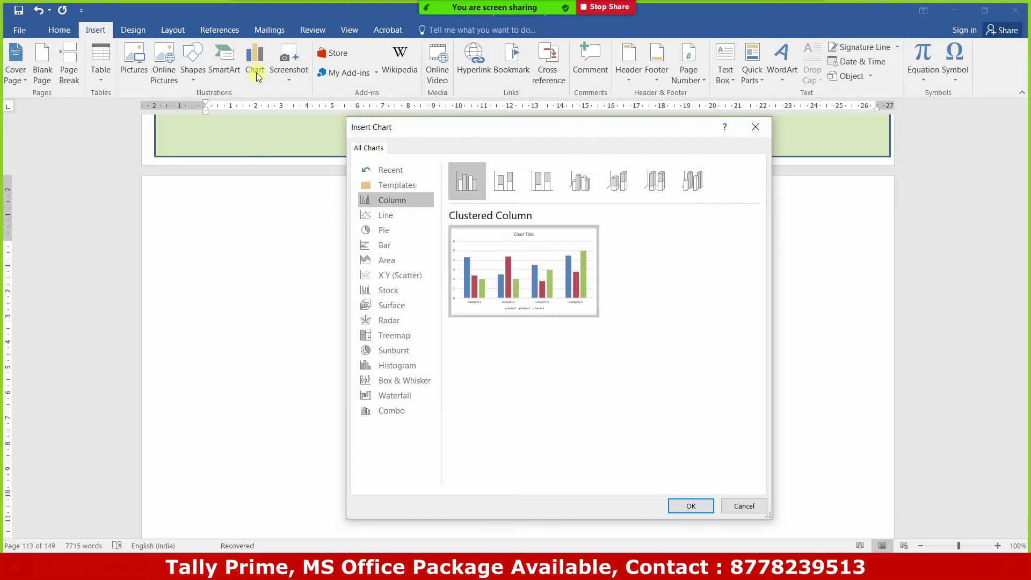
click(398, 232)
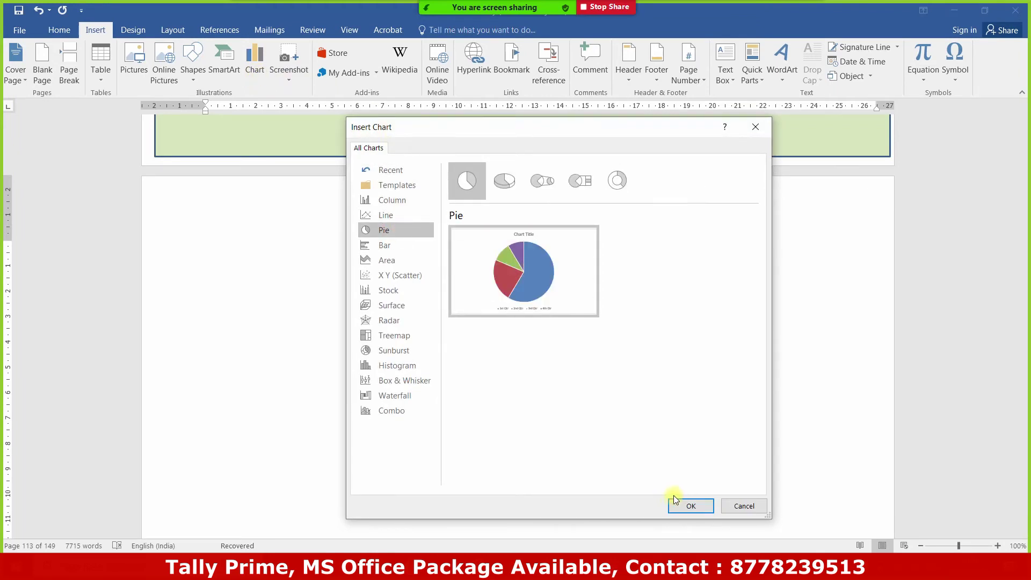
click(691, 507)
text(60)
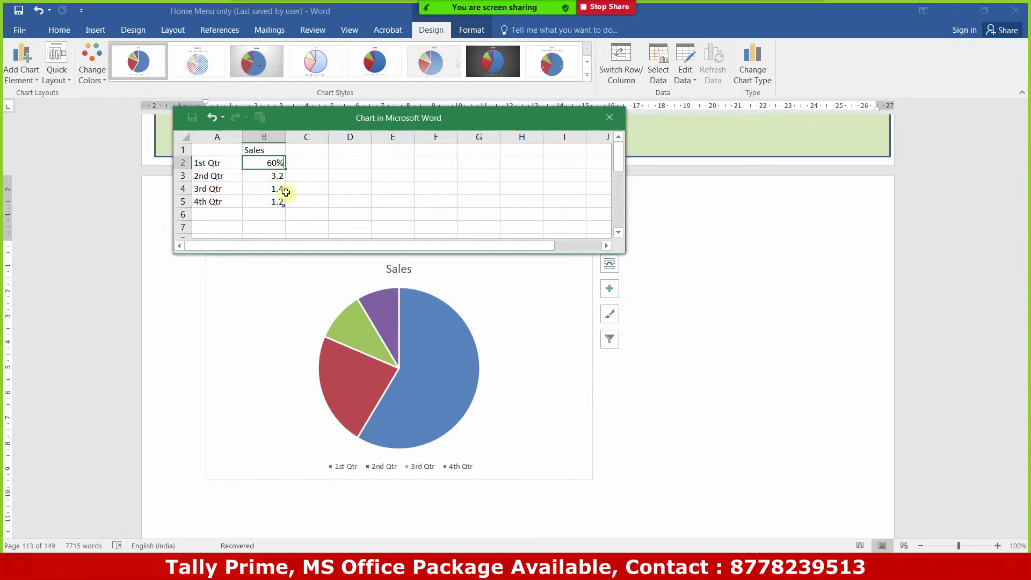
click(273, 177)
text(30)
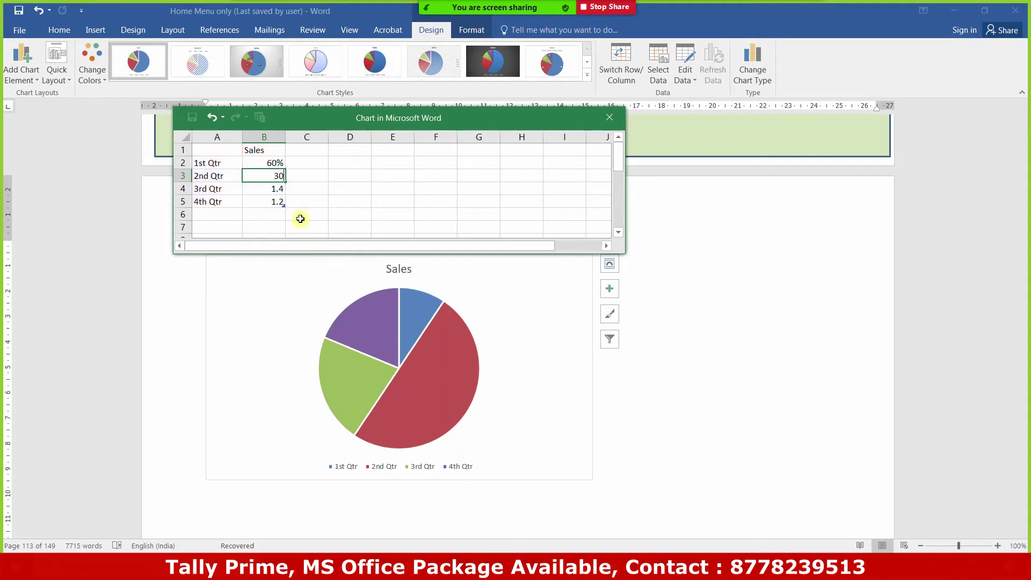
Set 2nd, 3rd and 4th Qtr sales to 30%, 45% and 85%, then close the data sheet
click(273, 189)
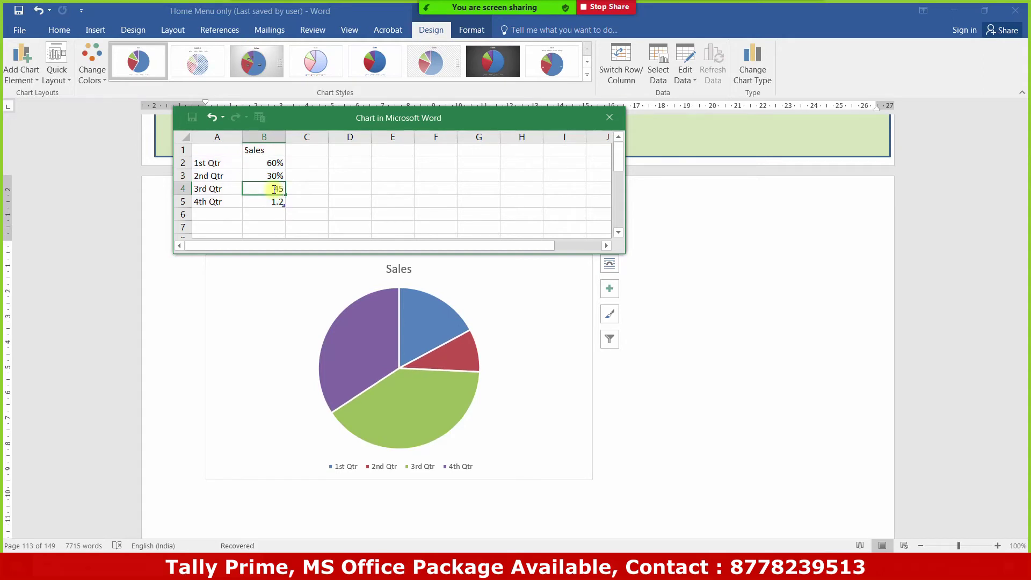
text(40%)
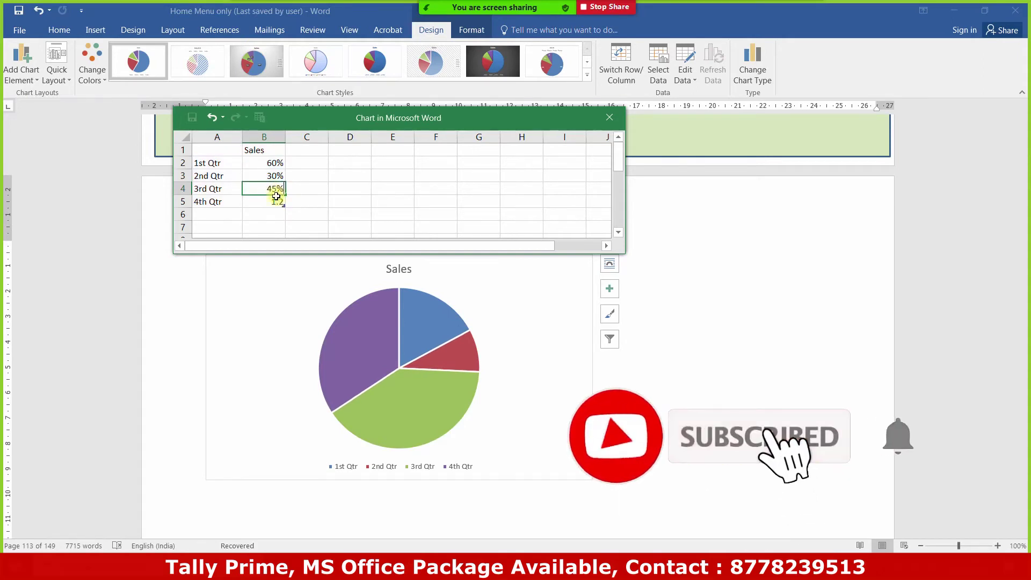
click(276, 199)
text(15%)
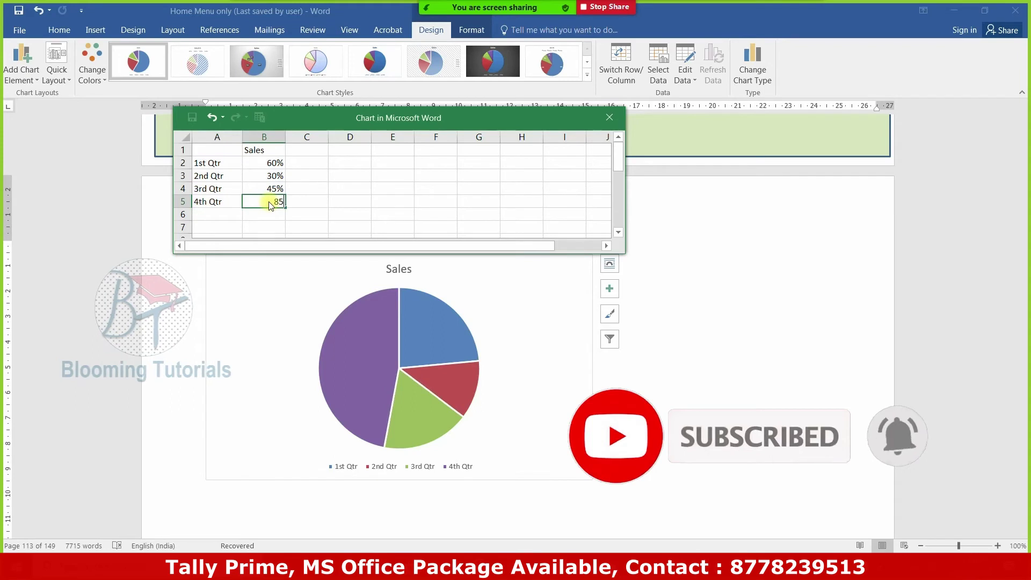
key(Tab)
click(420, 189)
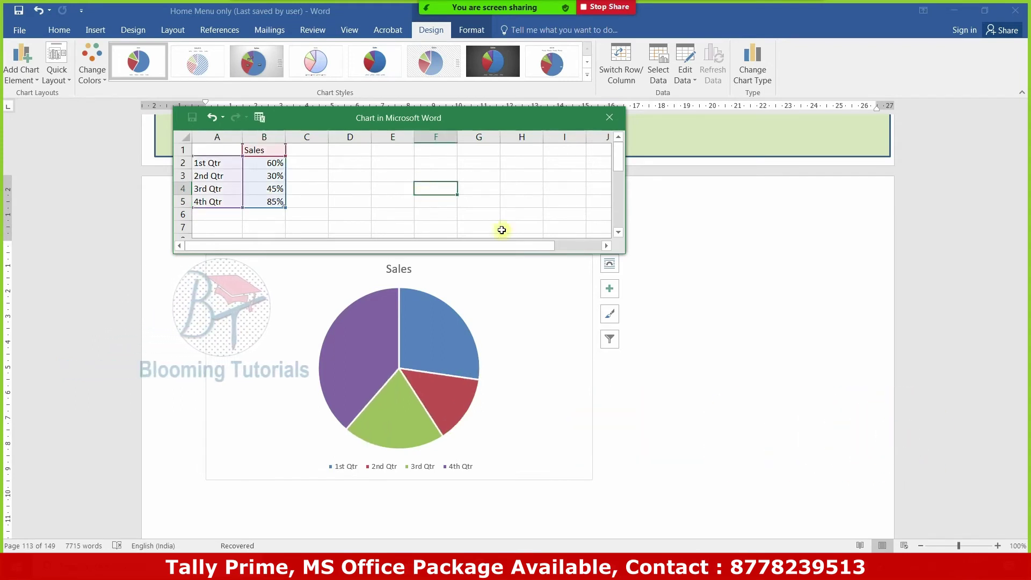
click(616, 118)
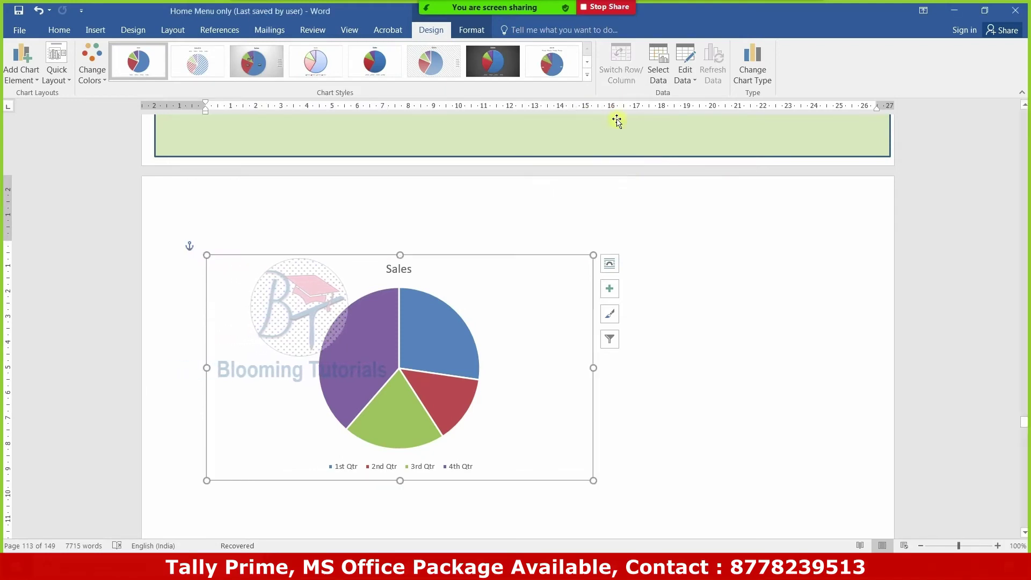
Scroll to the Sales pie chart and open Add Chart Element's Chart Title placement options
scroll(492, 252, up, 3)
scroll(493, 252, up, 4)
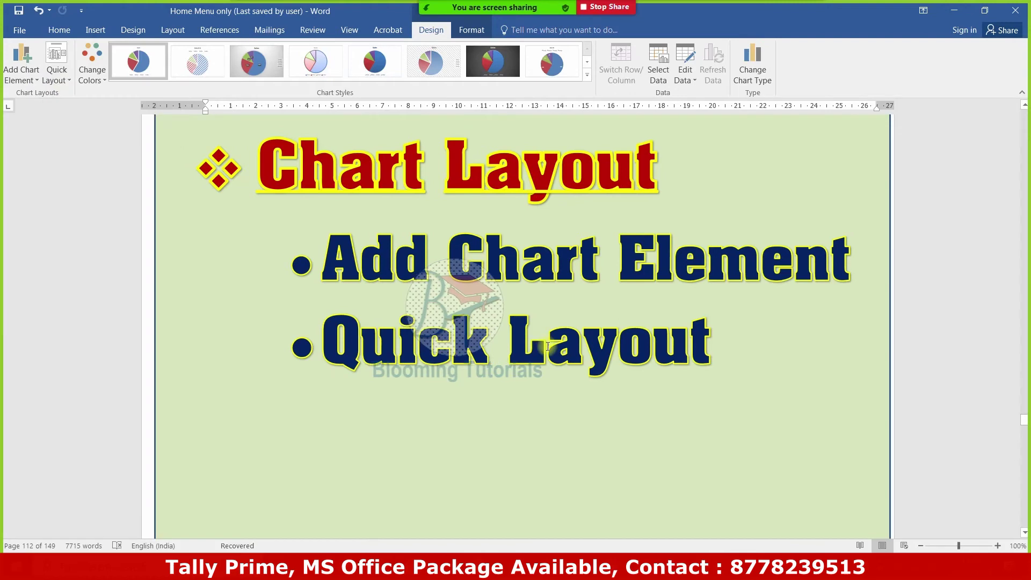
scroll(548, 347, down, 3)
scroll(548, 349, down, 5)
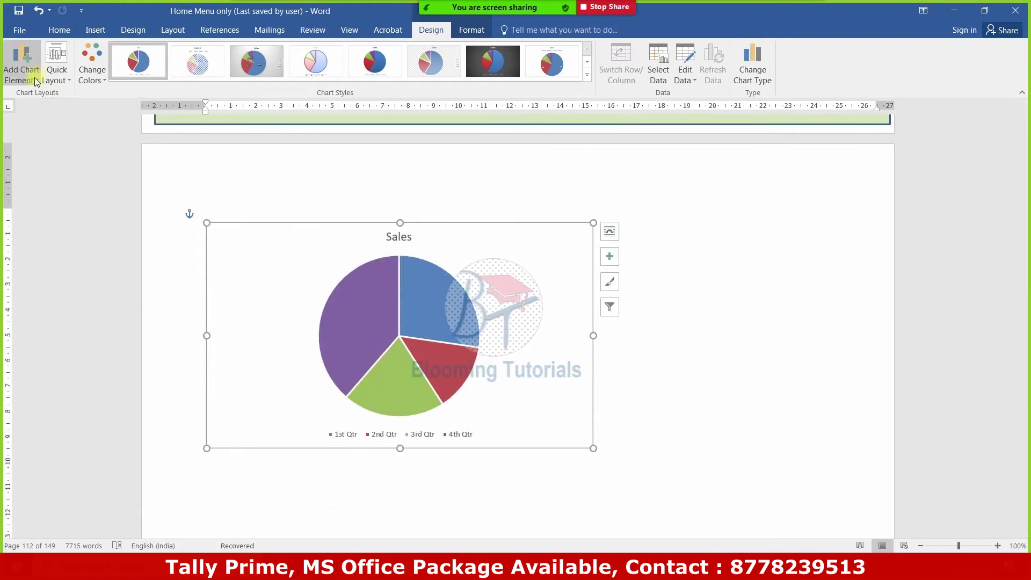
click(27, 80)
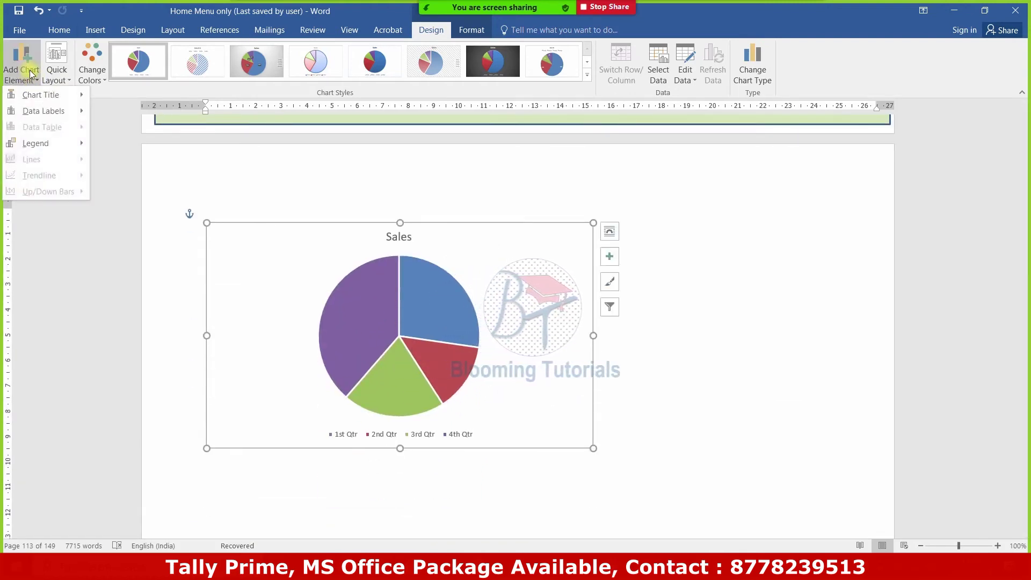
mouse_move(40, 95)
click(143, 322)
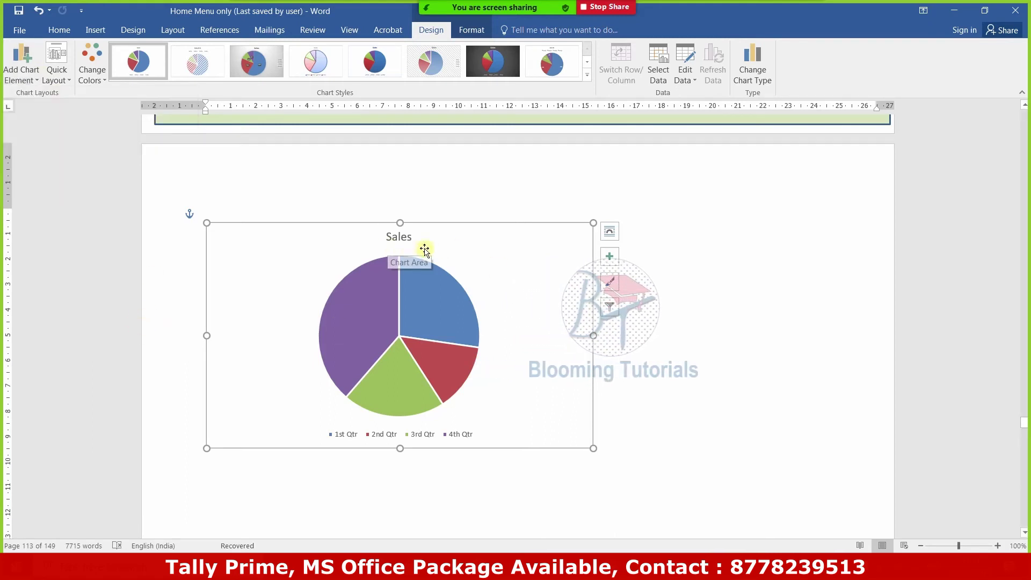
click(32, 82)
mouse_move(41, 95)
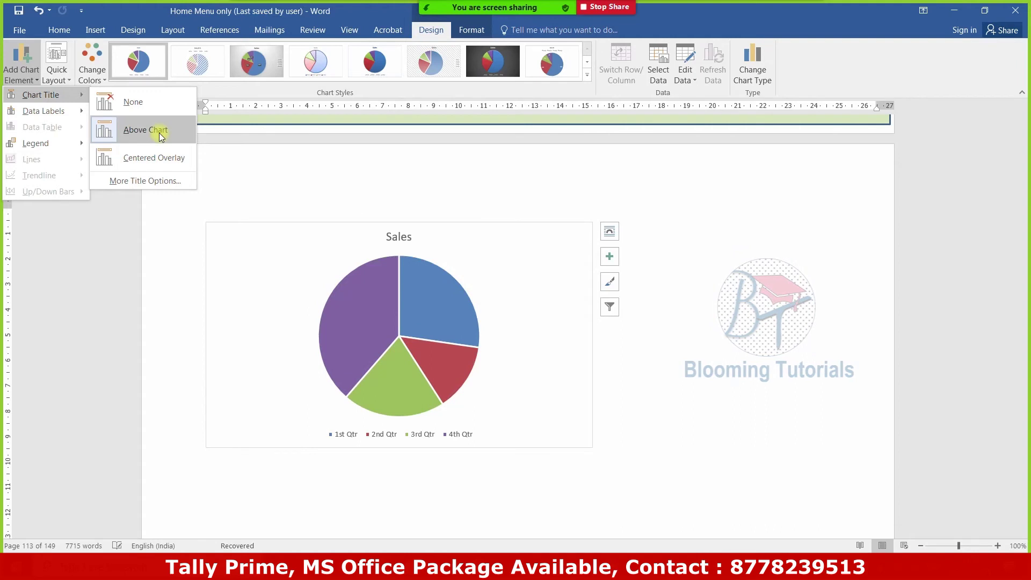
click(161, 136)
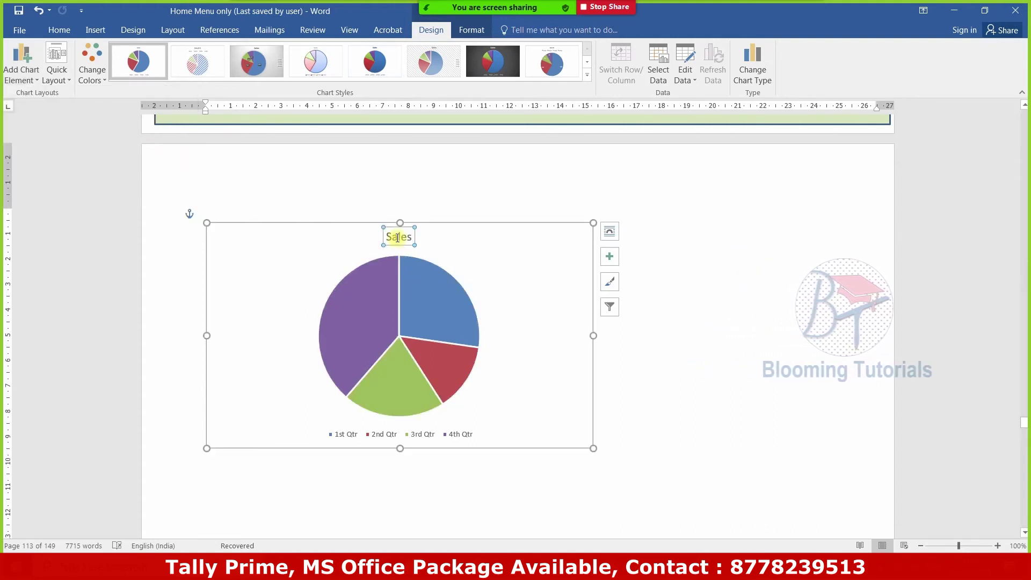
Try Centered Overlay, revert the title to Above Chart, and select the 'Sales' text for retitling
click(15, 85)
mouse_move(153, 158)
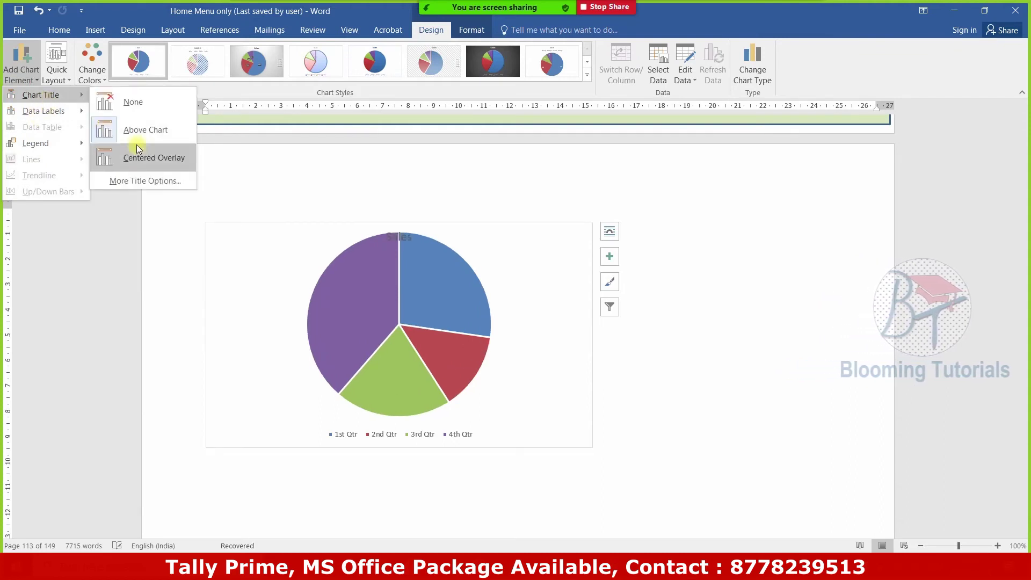
click(137, 149)
click(21, 75)
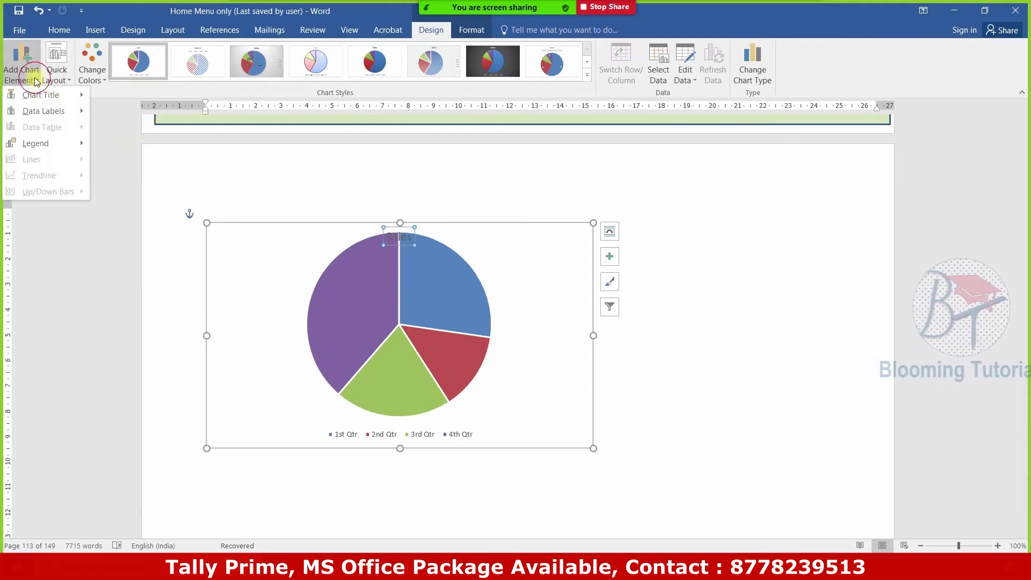
mouse_move(42, 95)
click(134, 131)
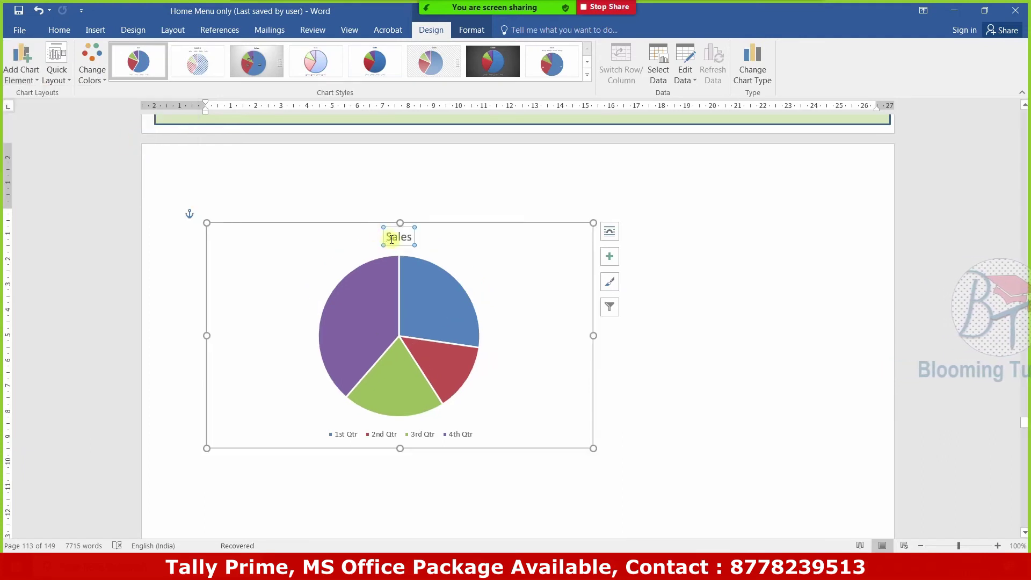
drag(388, 238, 423, 240)
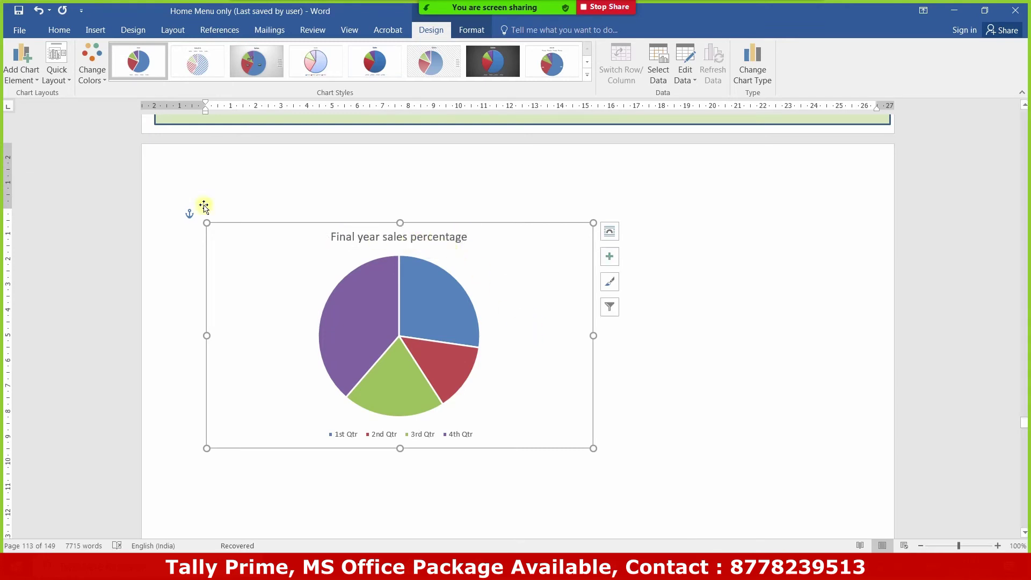
click(35, 86)
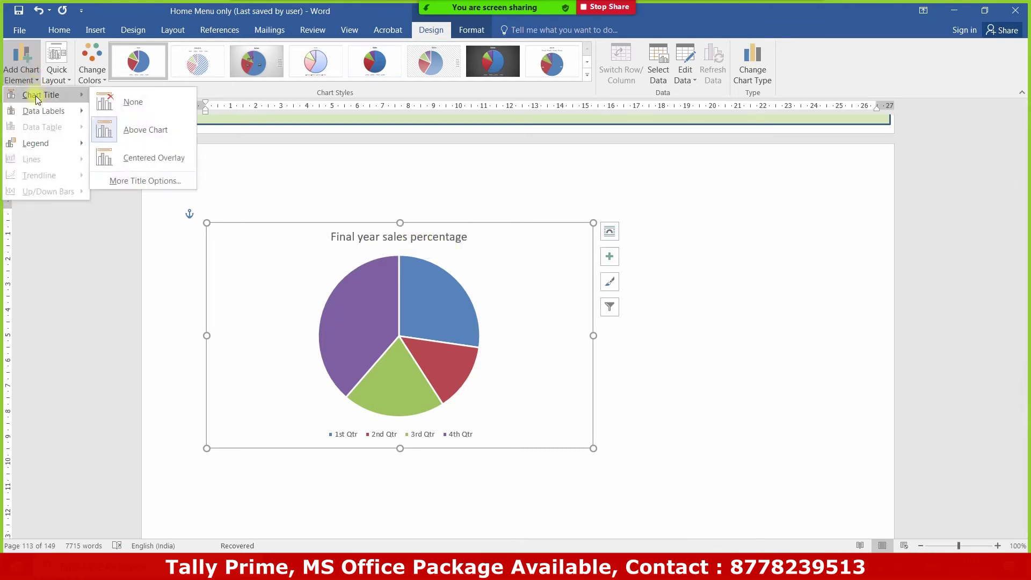
mouse_move(43, 112)
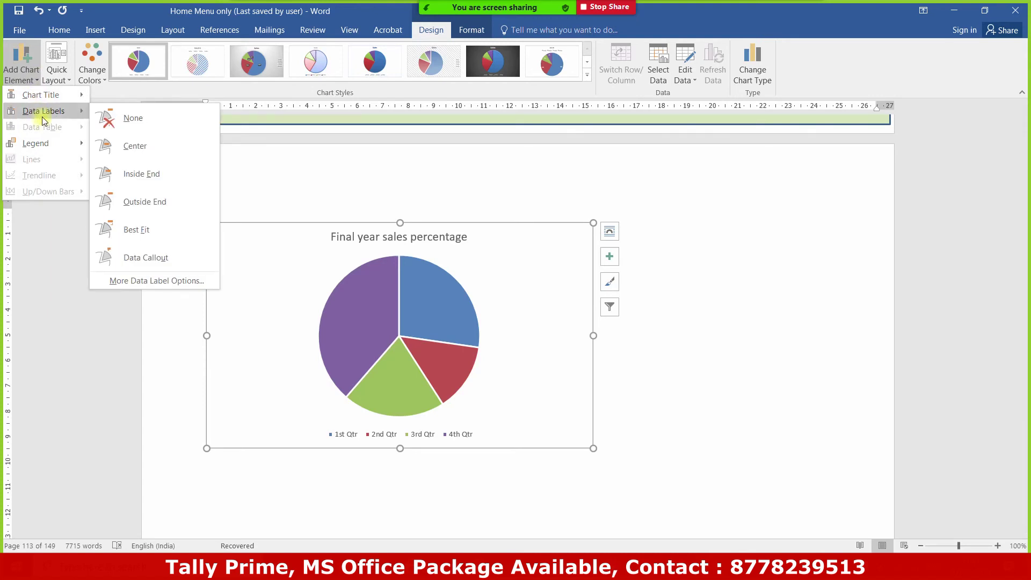
click(767, 441)
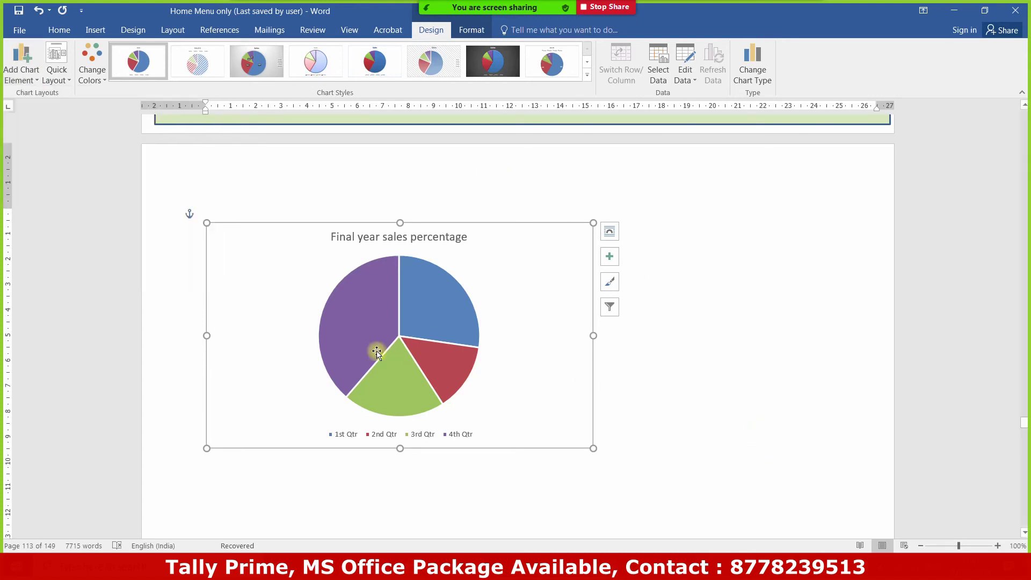
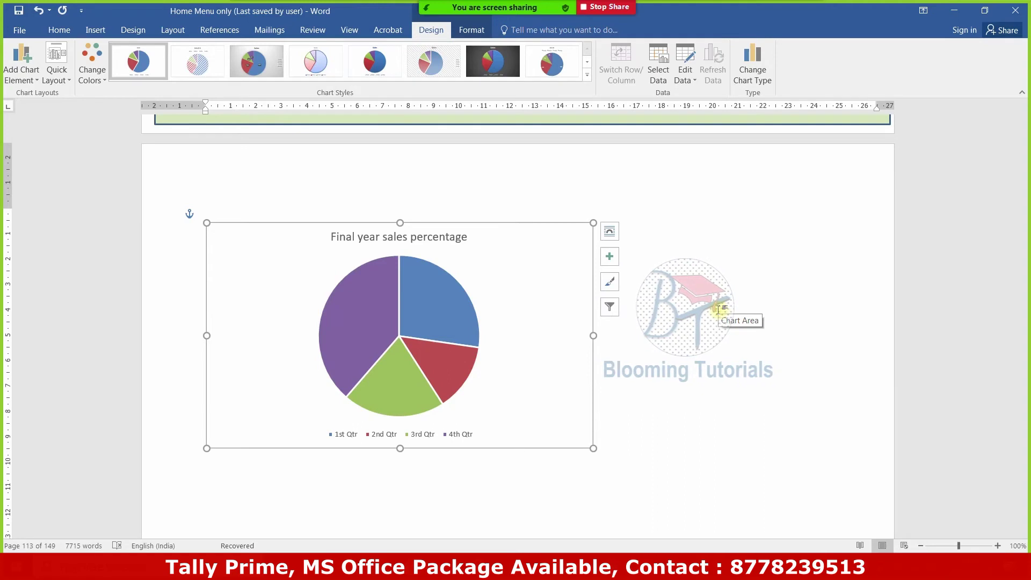
Try Center and Outside End data labels, then label the slices with Data Callouts showing quarter and percentage
click(26, 66)
mouse_move(43, 111)
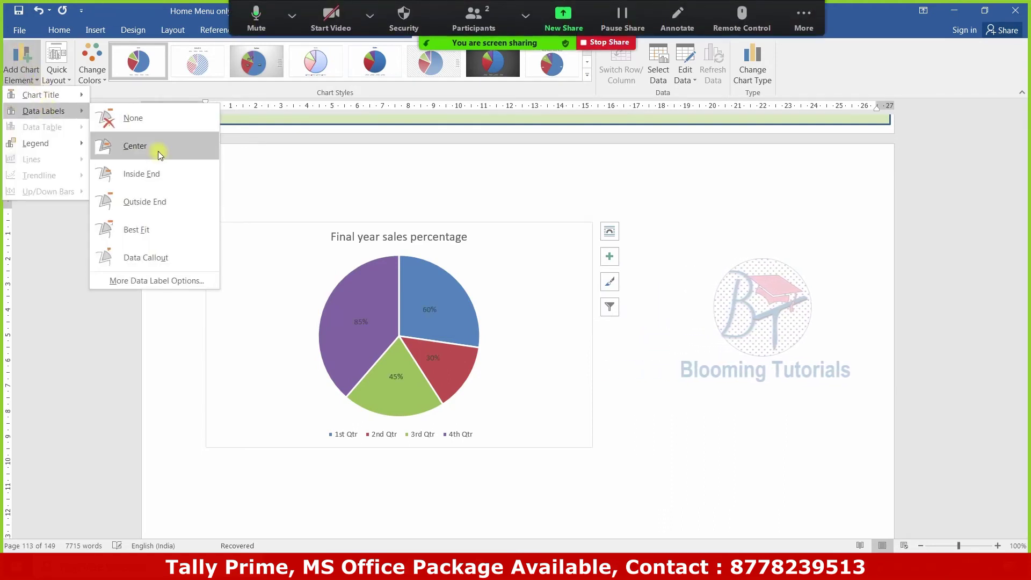
click(154, 148)
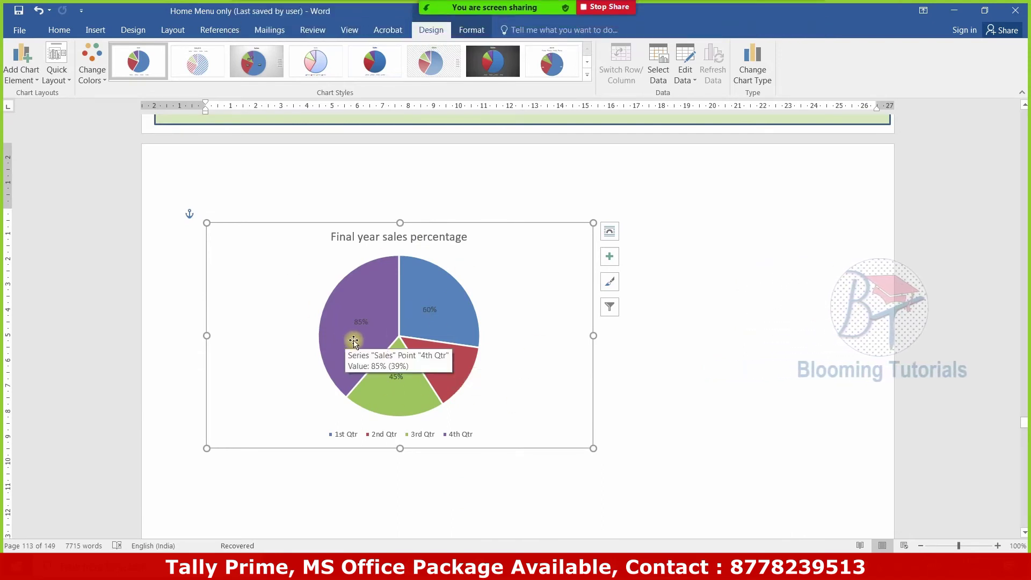
click(28, 83)
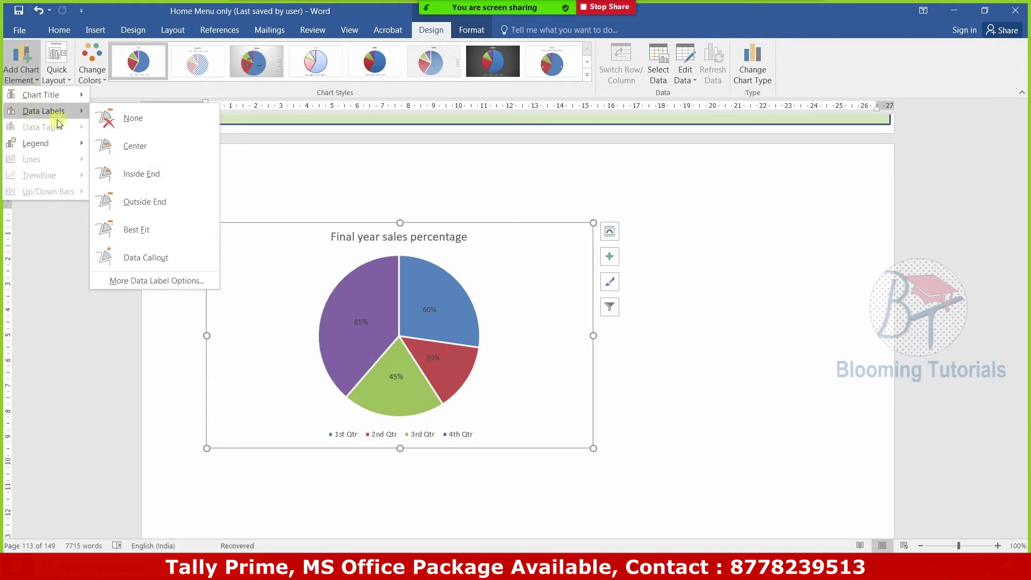
click(185, 208)
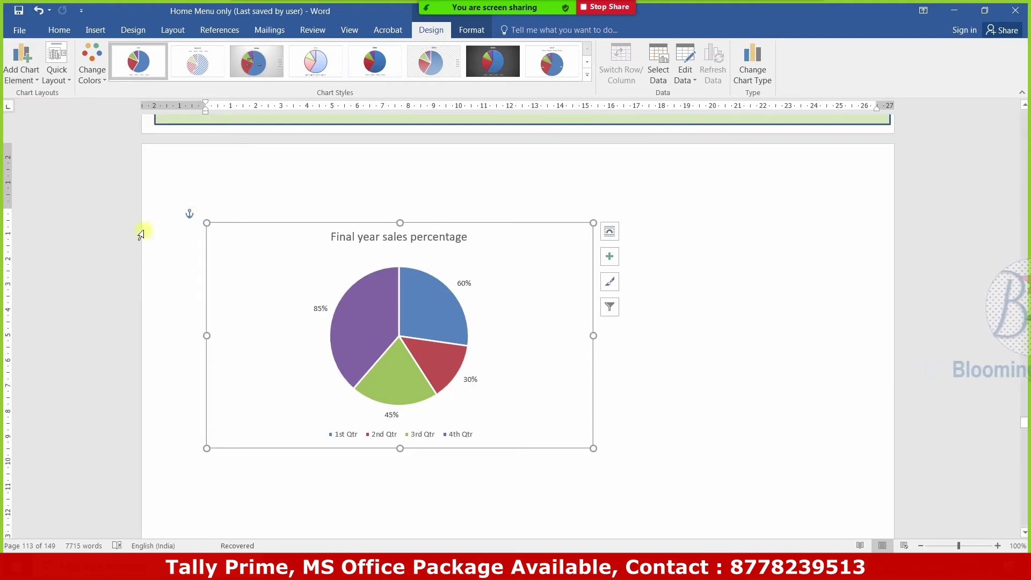
click(27, 82)
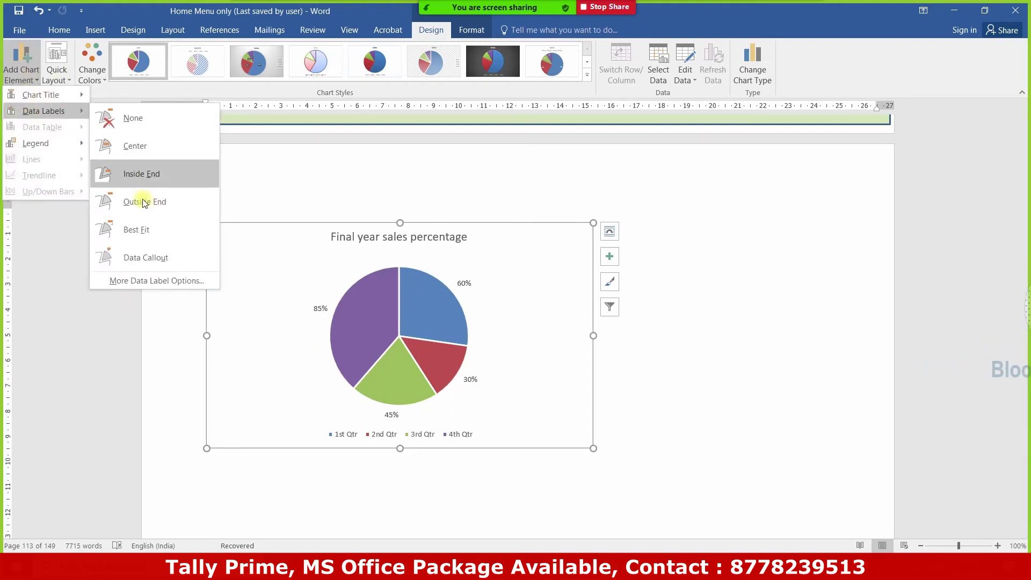
mouse_move(44, 111)
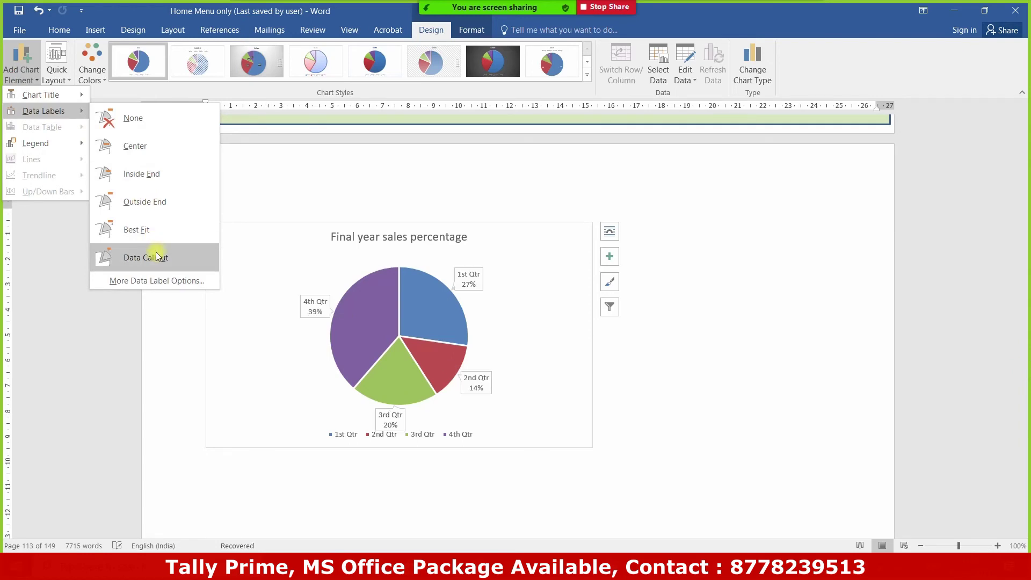
click(160, 258)
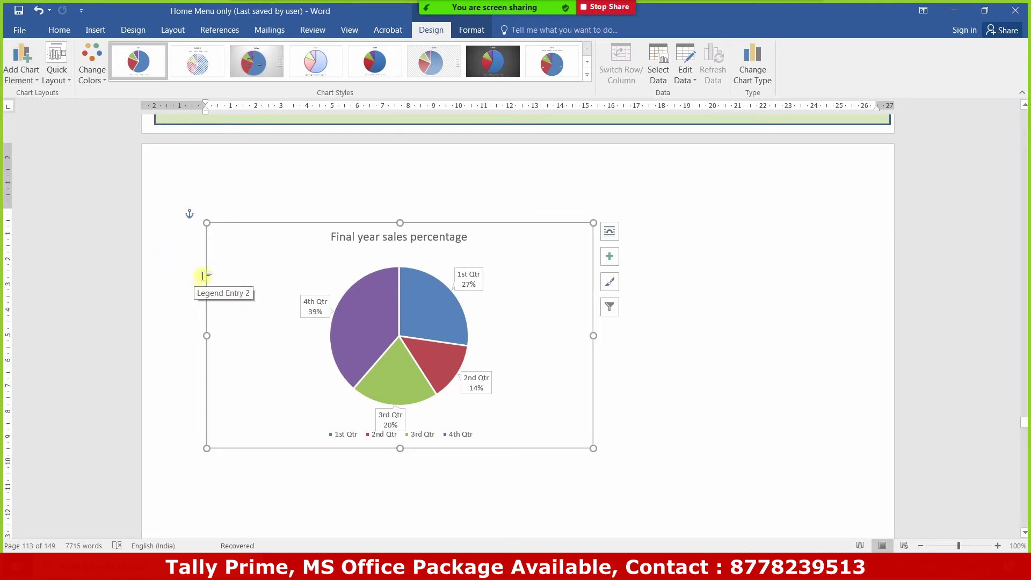
click(23, 76)
mouse_move(35, 143)
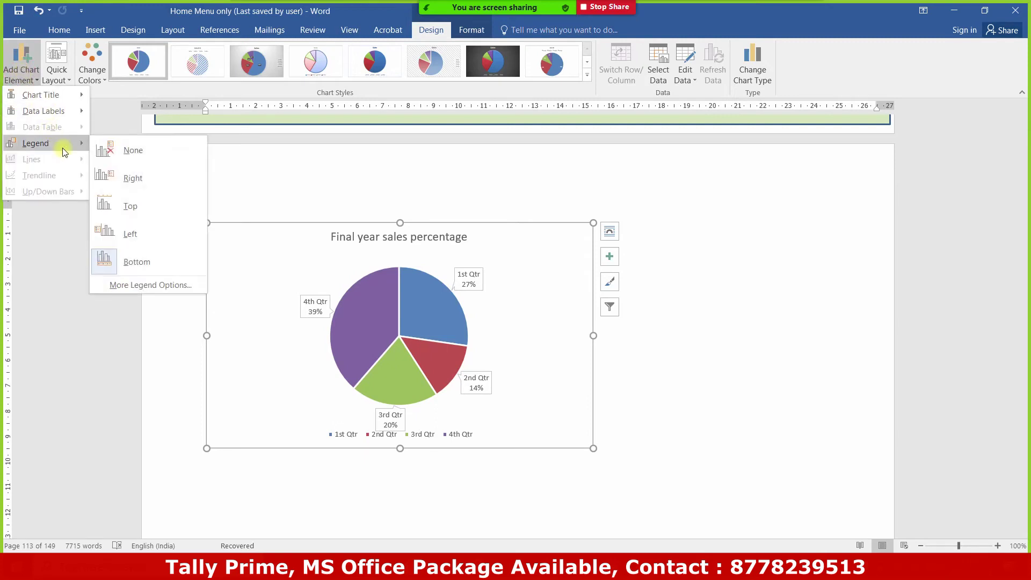
Try the pie chart legend on the right and at the top
click(755, 382)
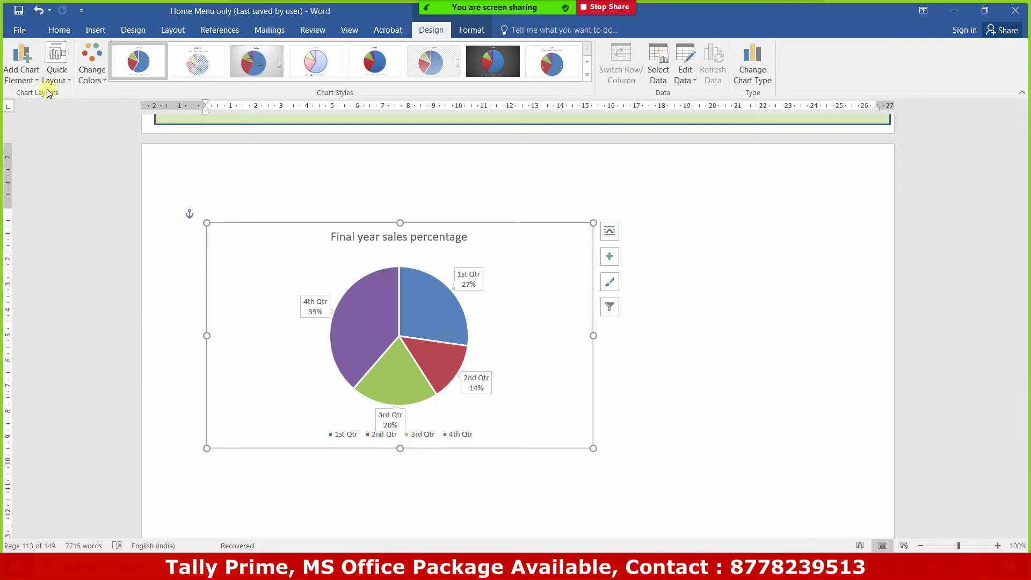
click(29, 81)
mouse_move(35, 143)
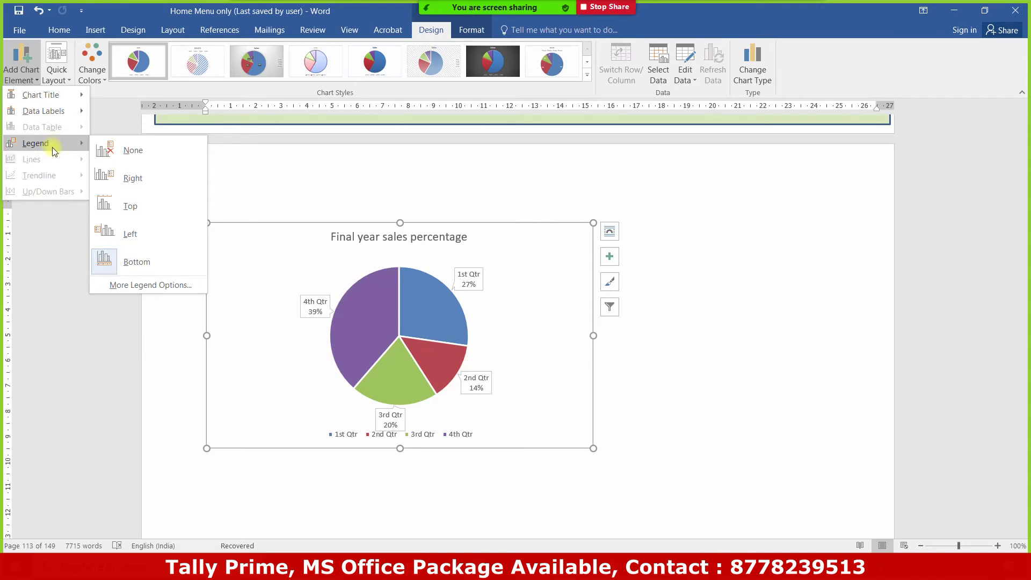
click(111, 188)
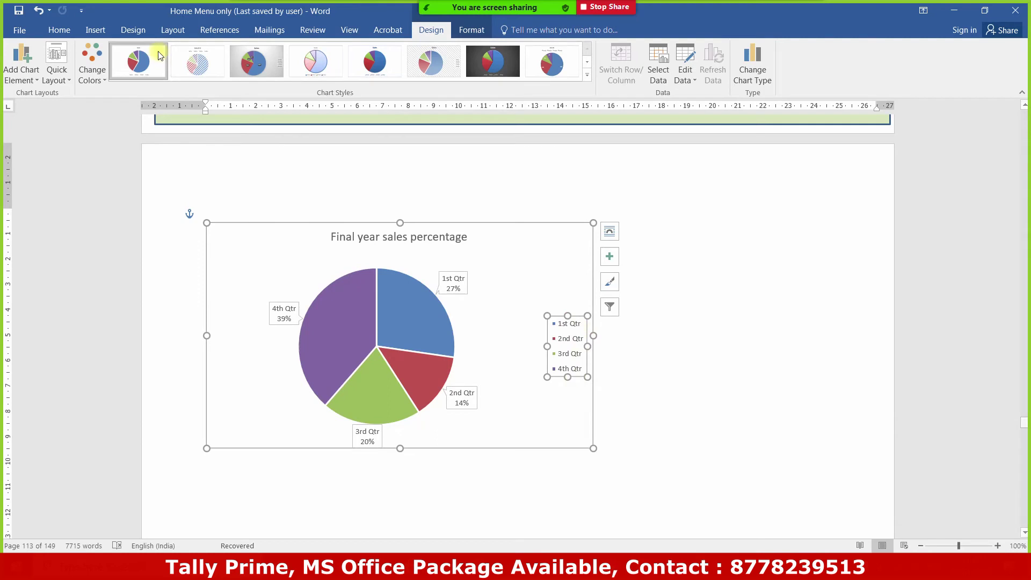
click(24, 85)
mouse_move(36, 142)
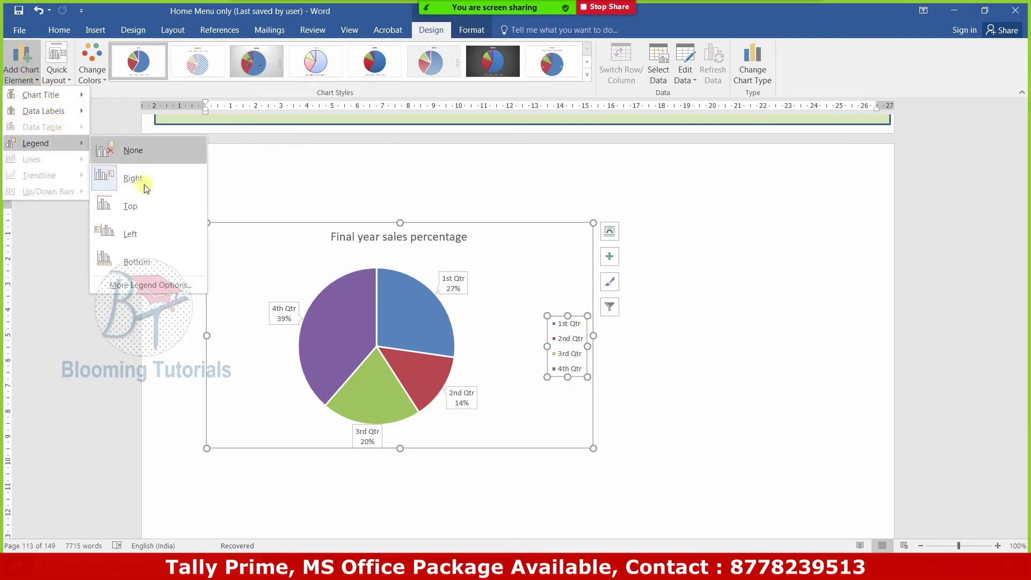
click(166, 211)
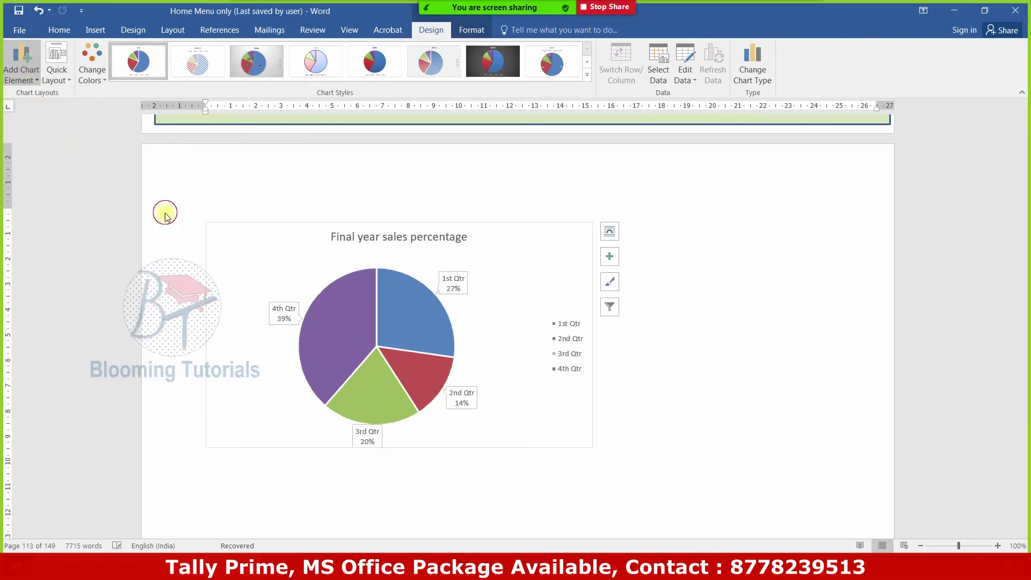
Place the legend on the left and drag the chart's bottom-right corner to enlarge it
click(22, 76)
mouse_move(35, 143)
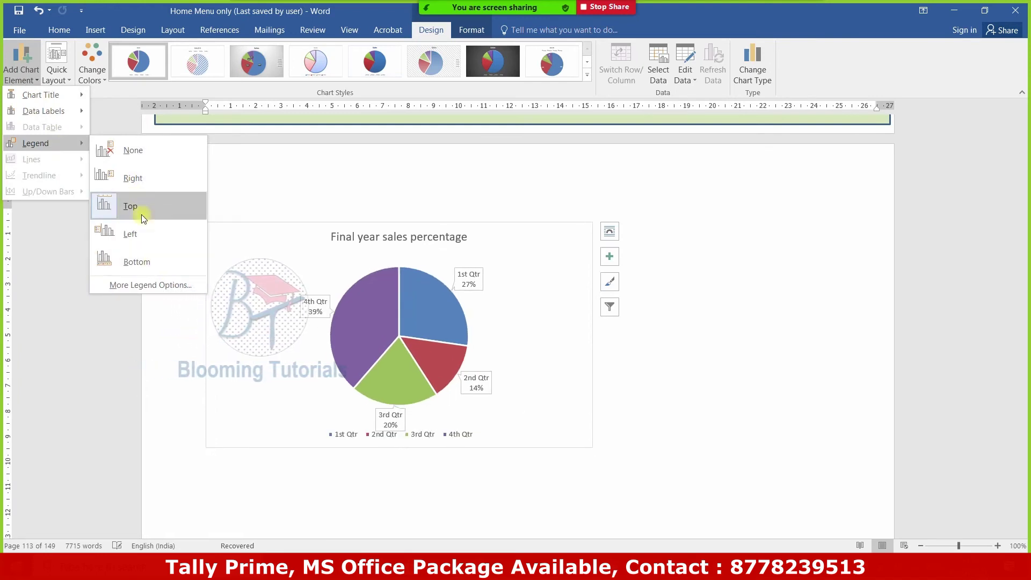
click(157, 235)
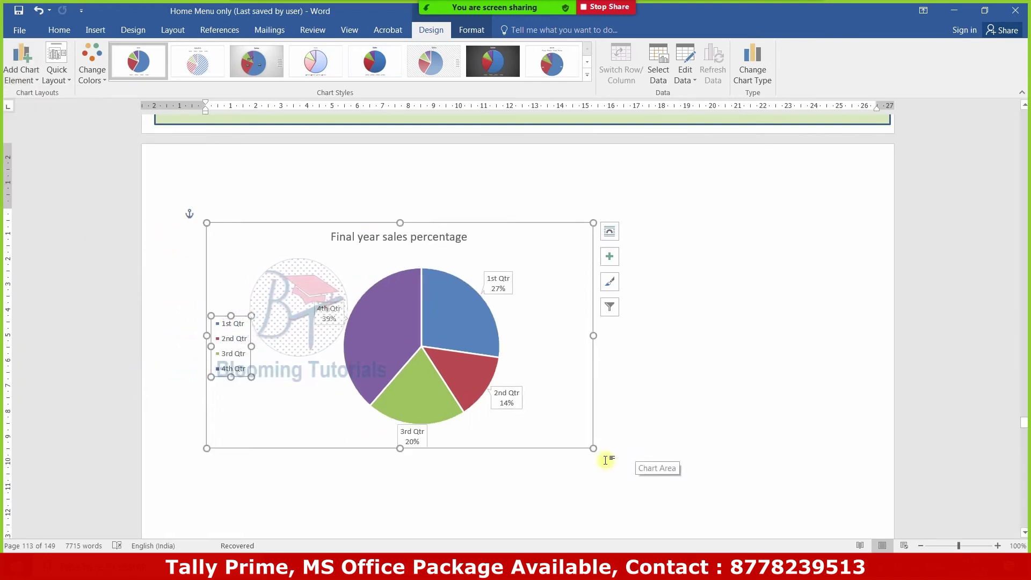
drag(591, 449, 660, 478)
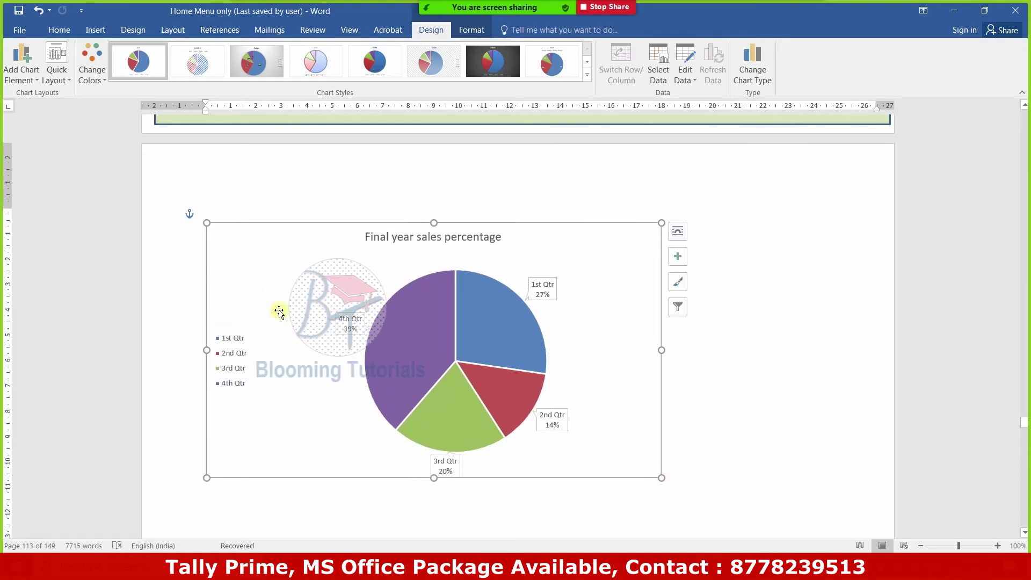
click(69, 85)
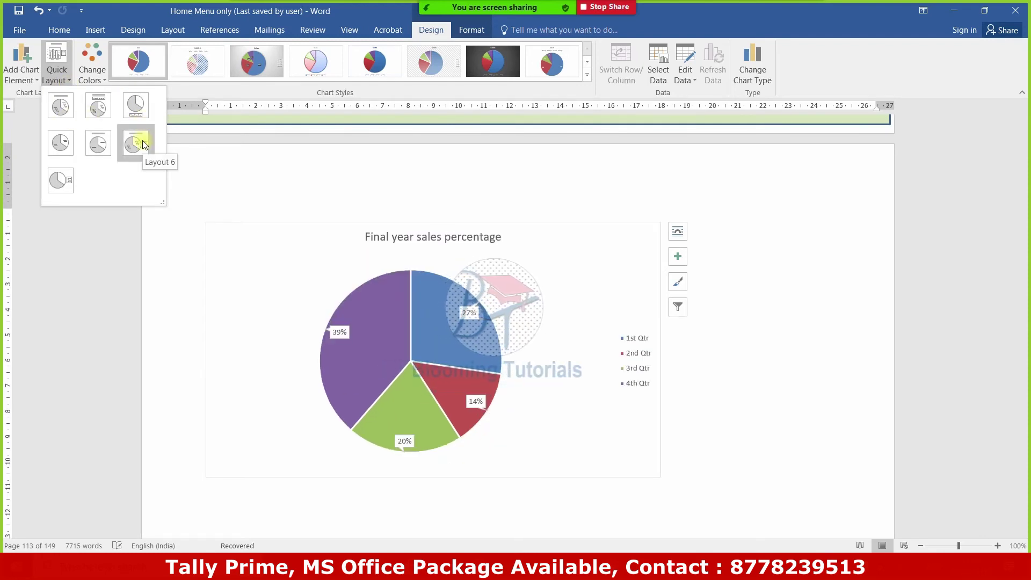
Try Quick Layouts 4 and 1, then apply Layout 2 with Sales title, top legend and percentages
click(52, 140)
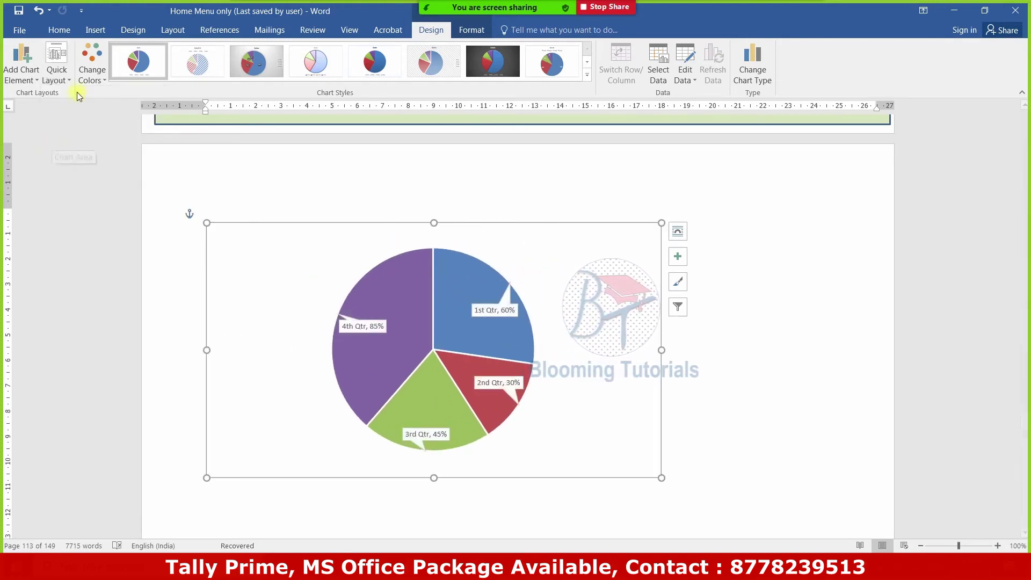
click(56, 72)
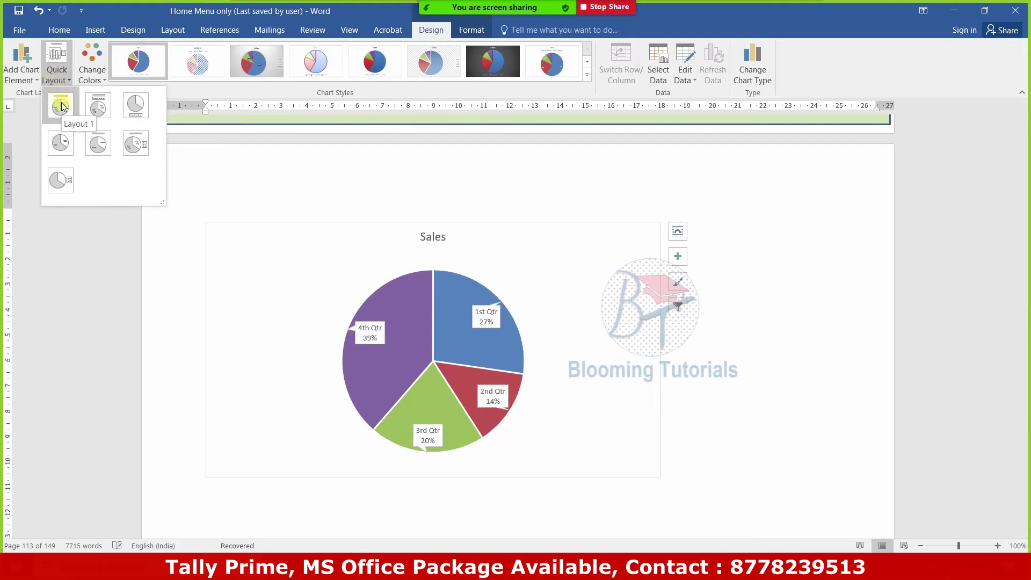
click(61, 106)
click(62, 77)
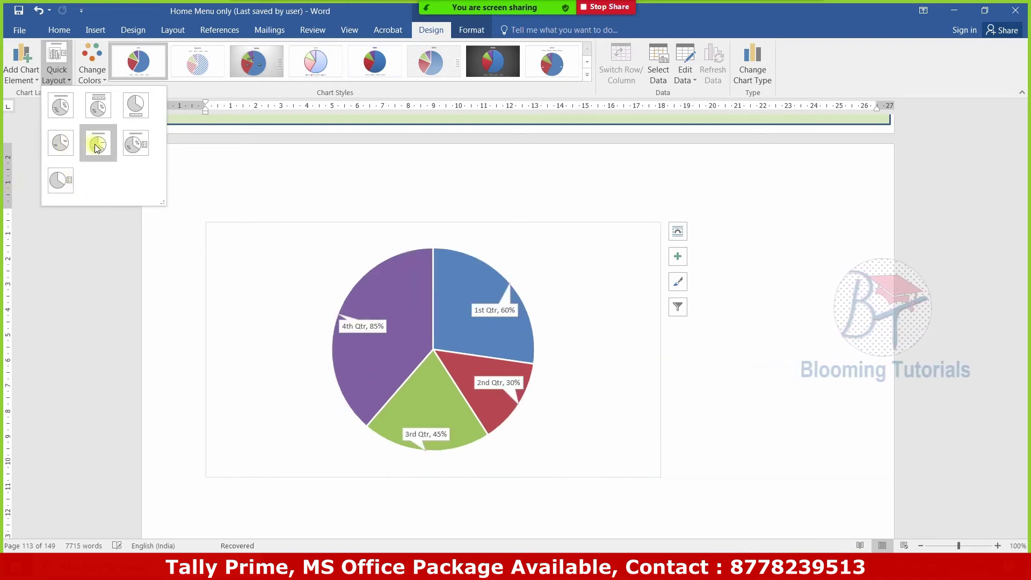
click(98, 106)
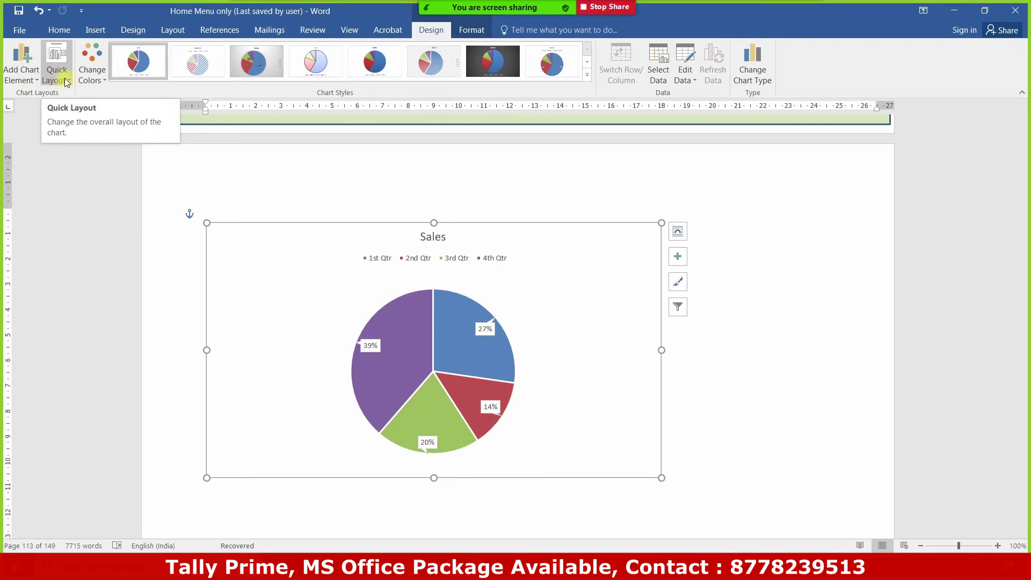
scroll(103, 276, down, 4)
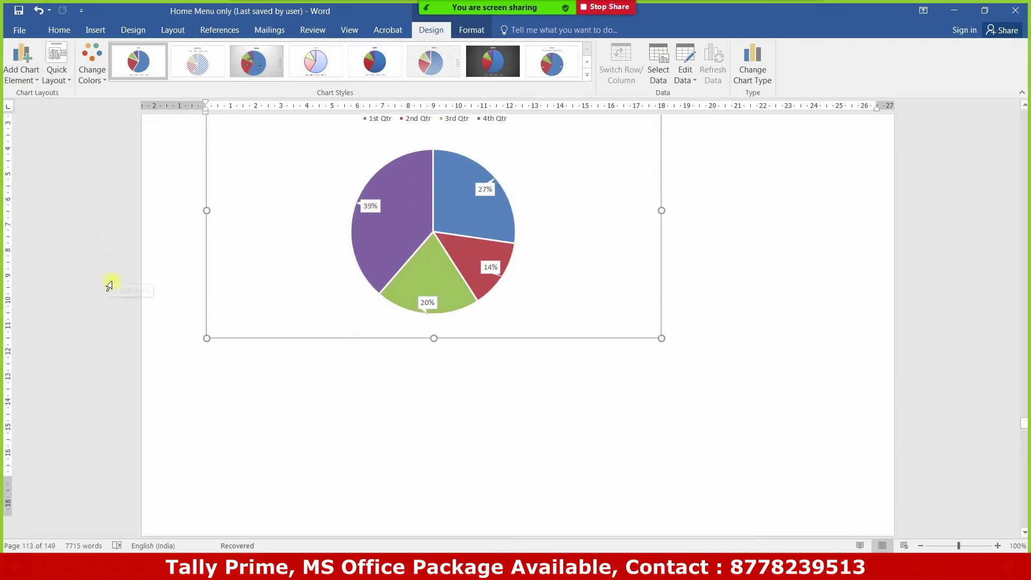
Deselect the pie chart on the blank page, scroll back up, and select the student marks column chart
scroll(168, 318, down, 6)
scroll(169, 320, down, 3)
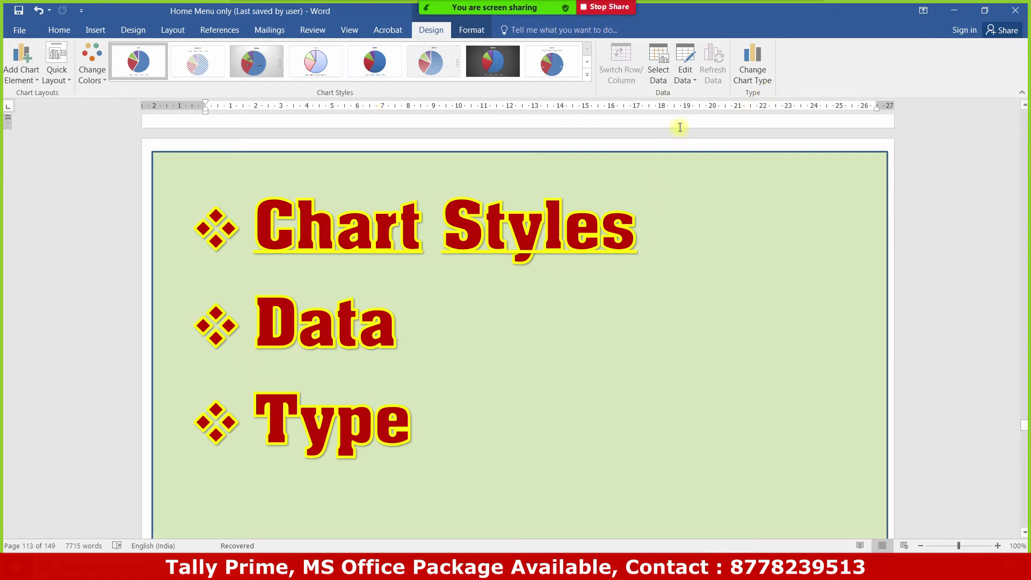
scroll(385, 444, down, 10)
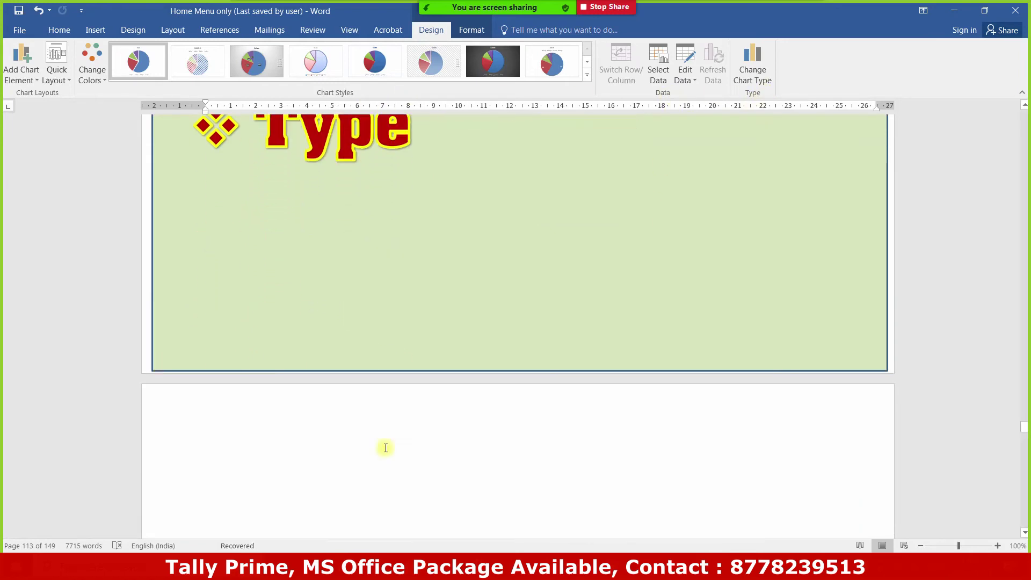
click(295, 281)
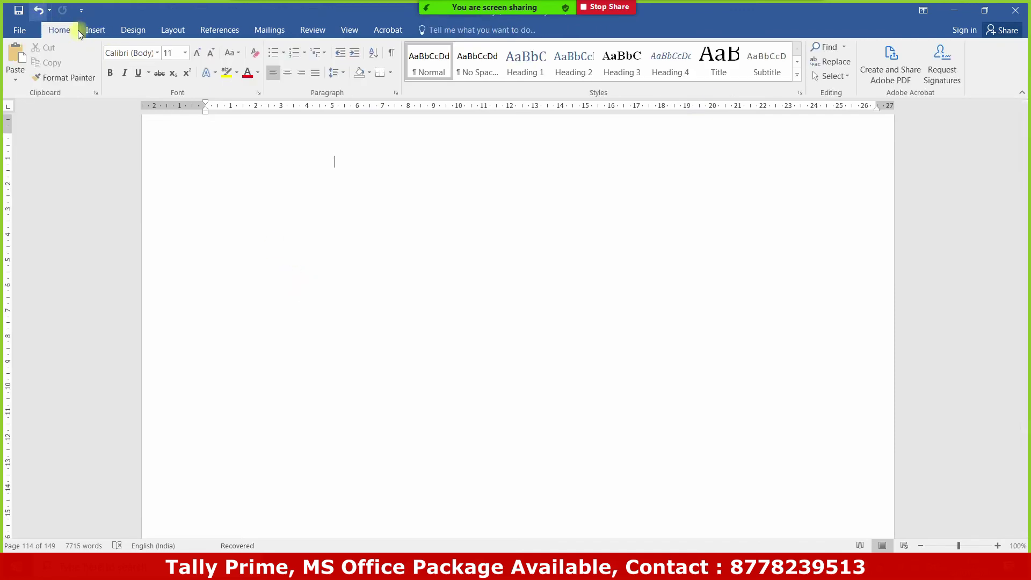
scroll(638, 486, up, 5)
scroll(633, 449, up, 5)
scroll(645, 422, up, 5)
scroll(645, 409, up, 5)
scroll(645, 410, up, 5)
scroll(633, 414, up, 5)
scroll(602, 398, up, 5)
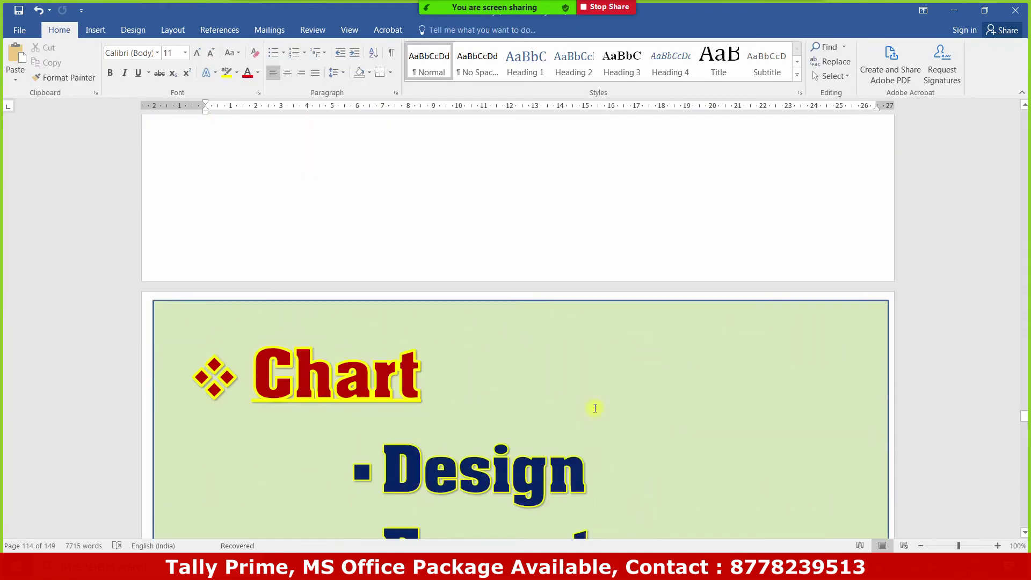
scroll(593, 407, up, 5)
scroll(542, 385, up, 1)
click(409, 373)
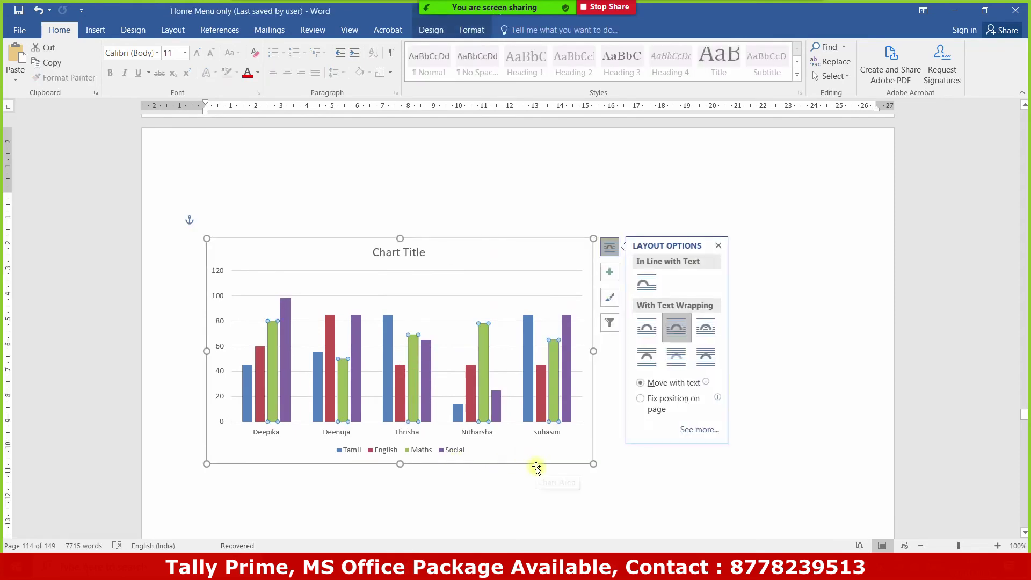
Paste the copied column chart into the empty spot further down the page
scroll(551, 498, down, 5)
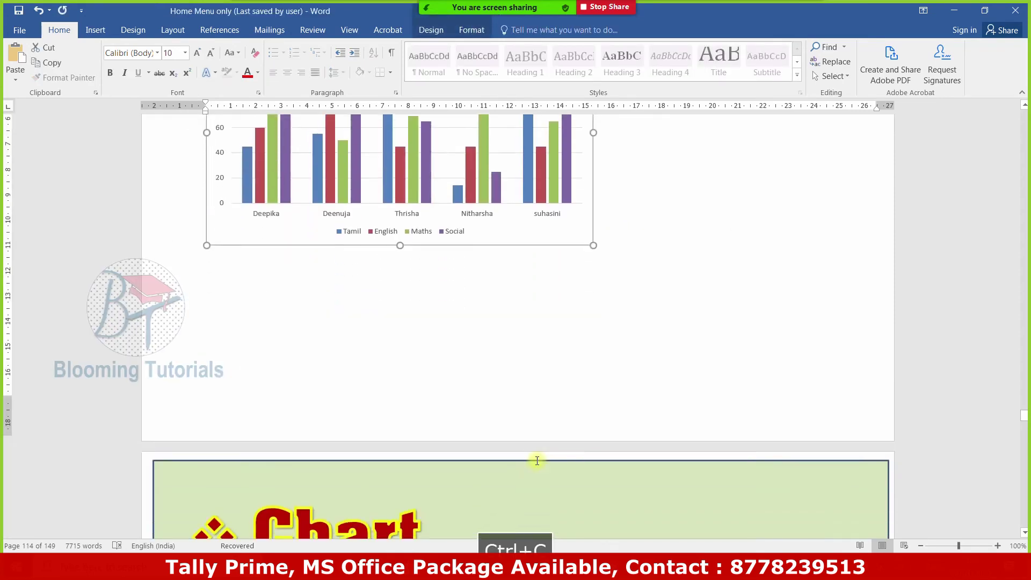
scroll(535, 460, down, 5)
scroll(547, 472, down, 5)
scroll(545, 462, down, 5)
scroll(544, 457, up, 10)
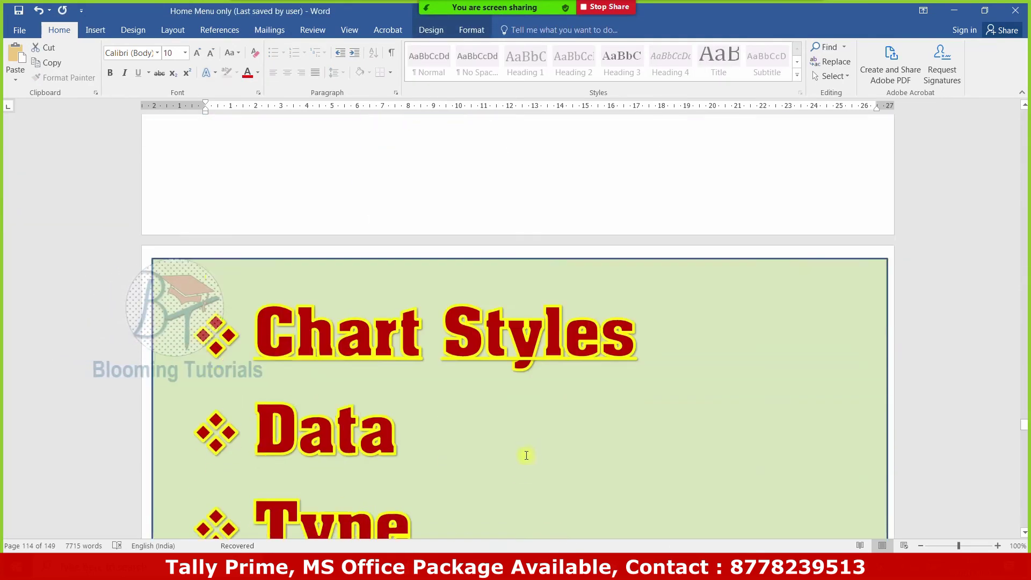
scroll(525, 453, down, 7)
click(253, 433)
key(ctrl+v)
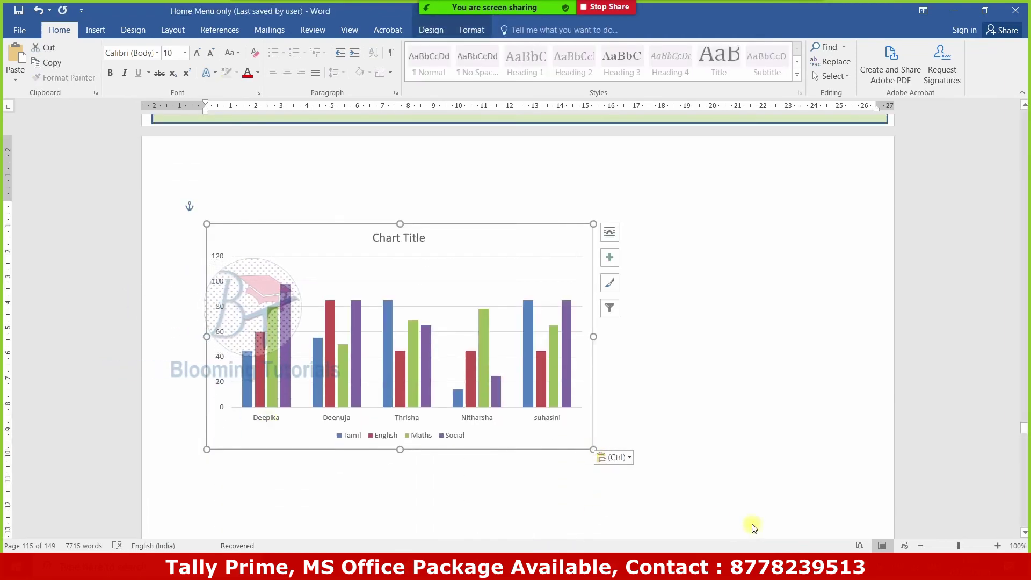
Enlarge the pasted chart from its bottom-left corner and move it right and up toward the centre
click(729, 276)
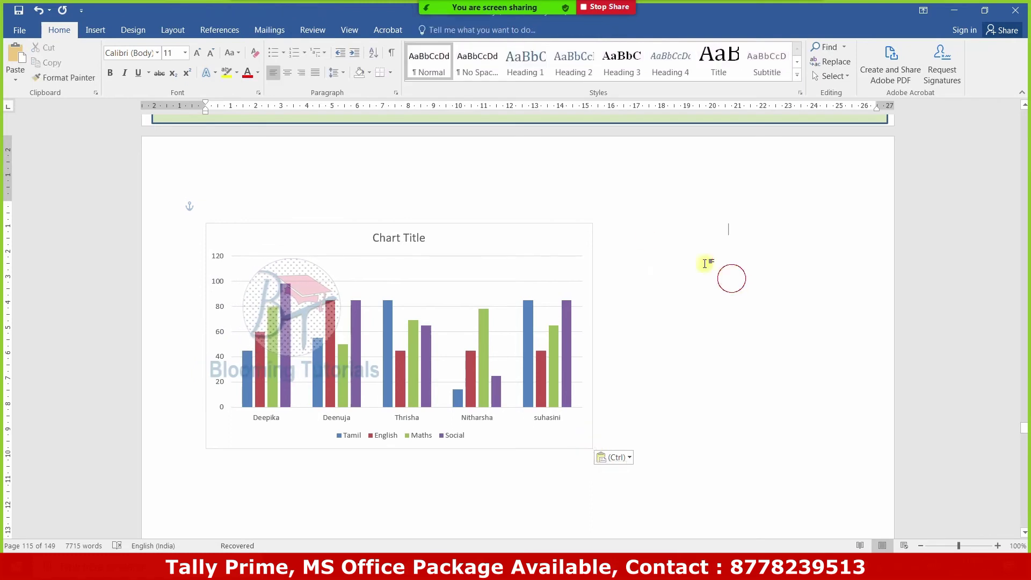
click(552, 433)
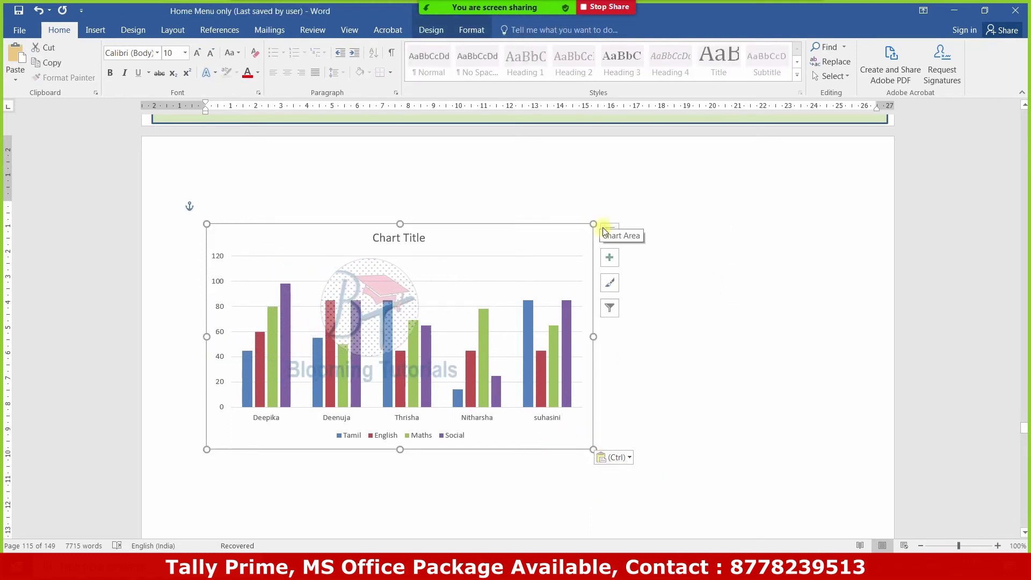
click(545, 510)
click(528, 442)
drag(207, 449, 142, 512)
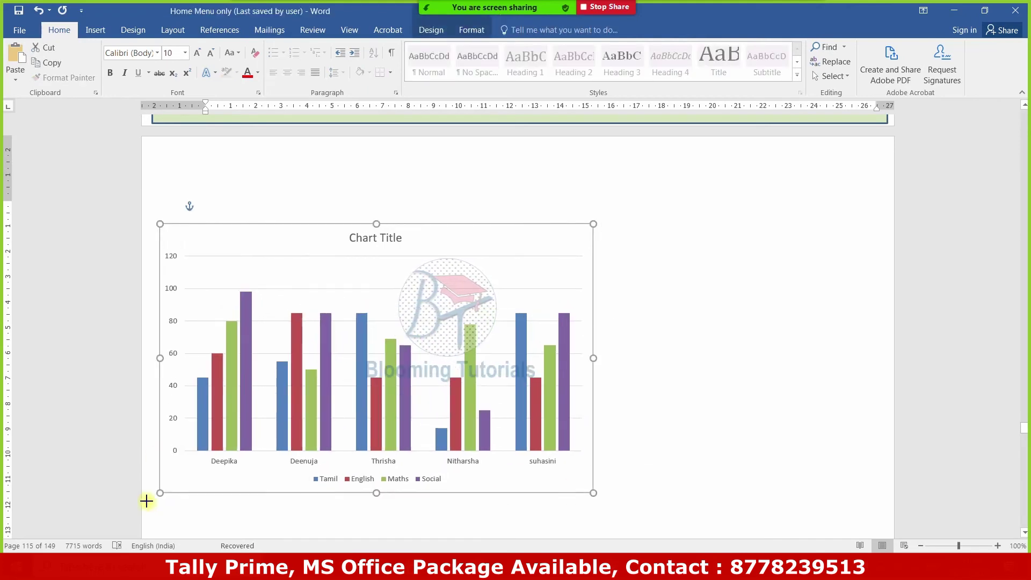
drag(495, 500, 600, 481)
drag(708, 494, 792, 530)
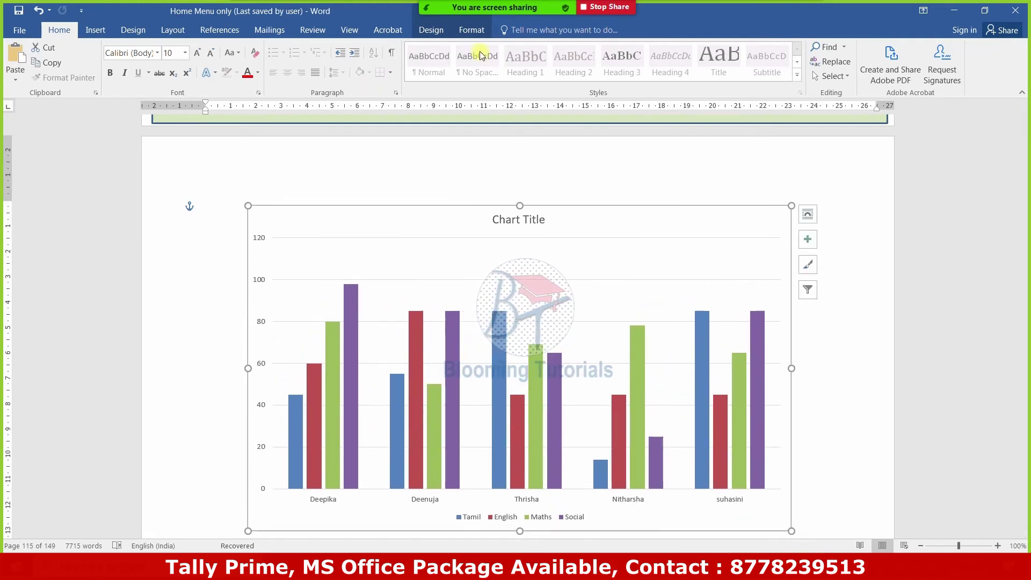
click(437, 31)
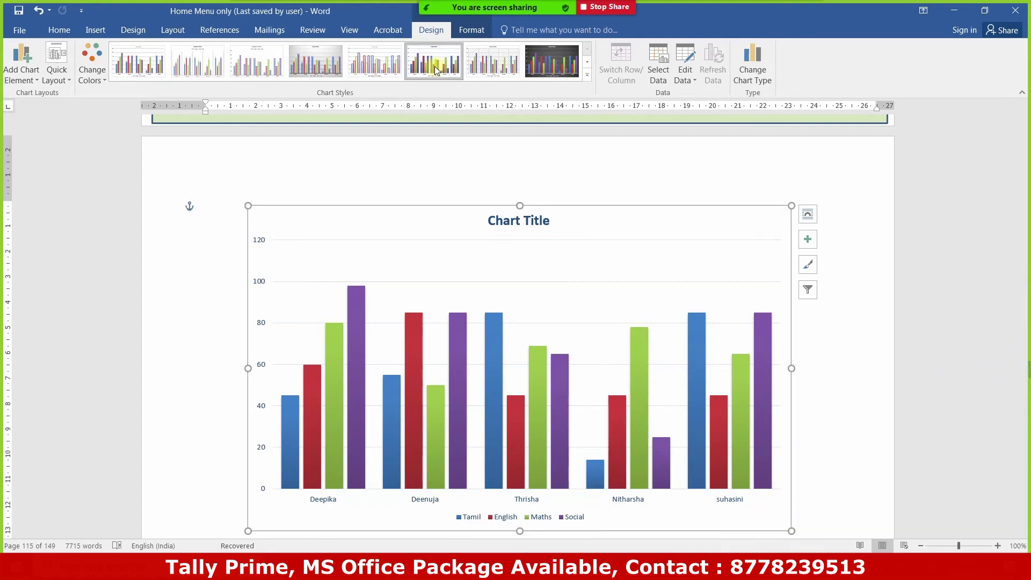
Try several chart styles, including the grey gradient, and apply Style 2 with uppercase title and top legend
key(ctrl+z)
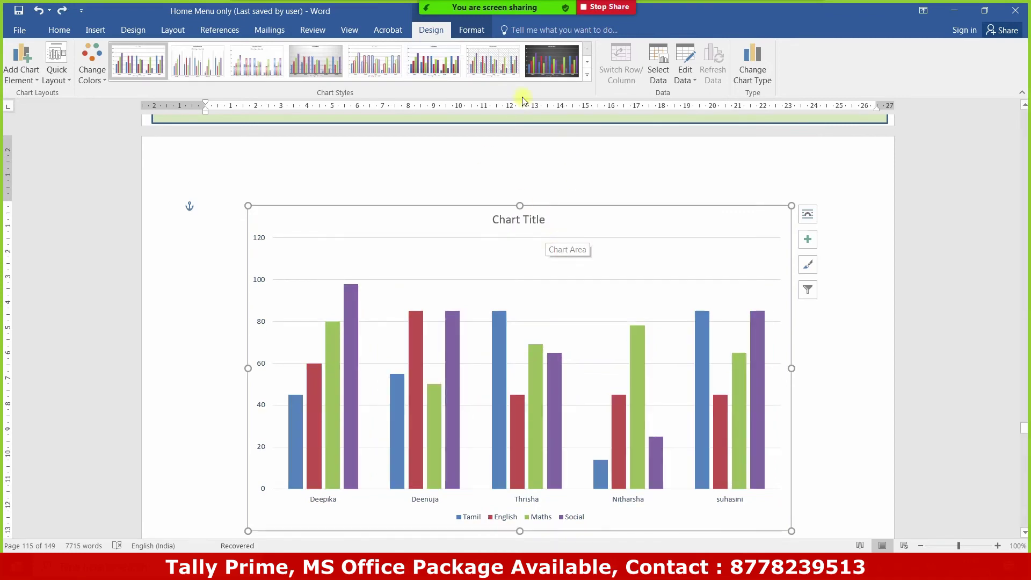
click(503, 74)
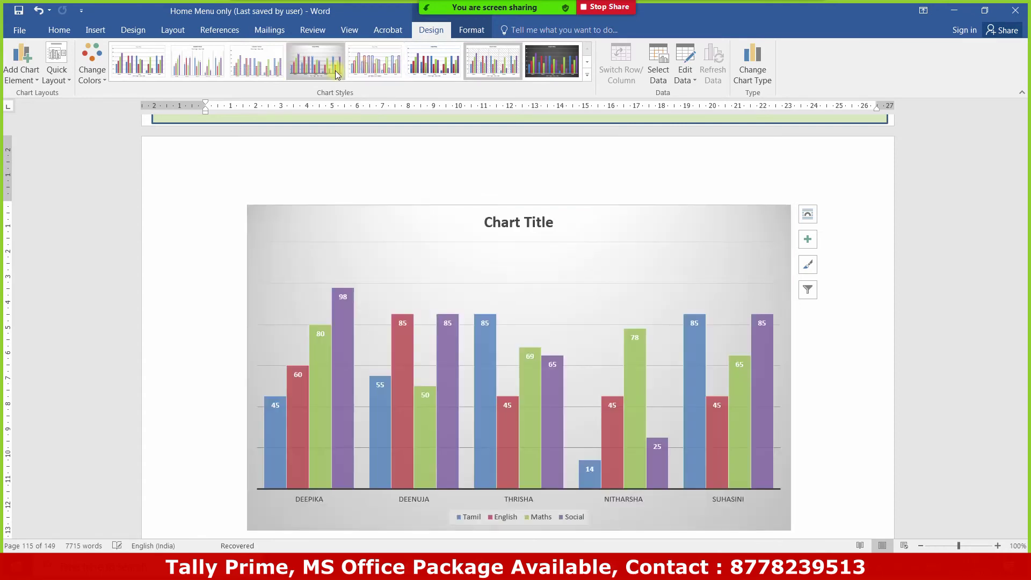
click(335, 71)
click(335, 71)
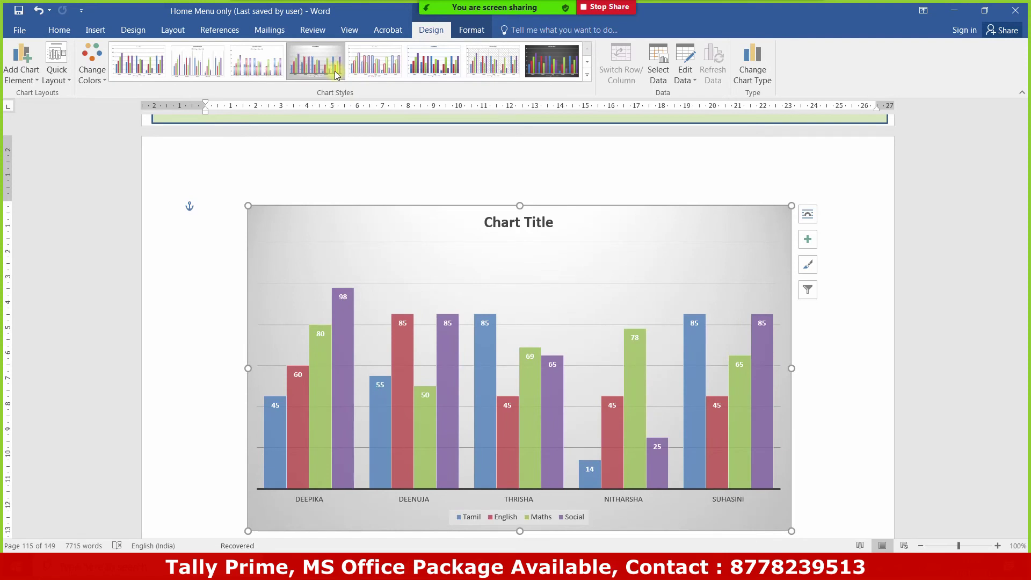
click(271, 72)
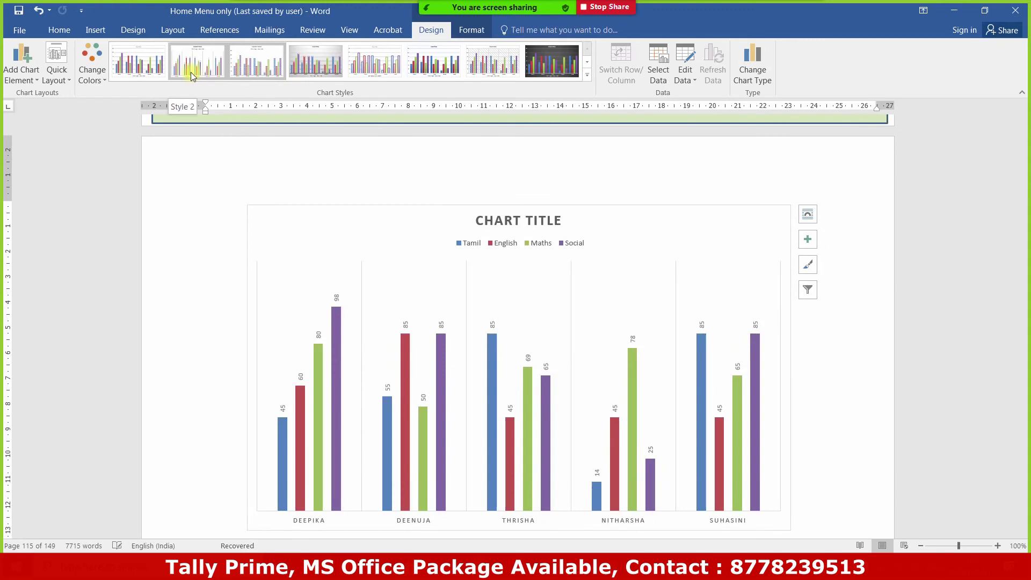
click(192, 72)
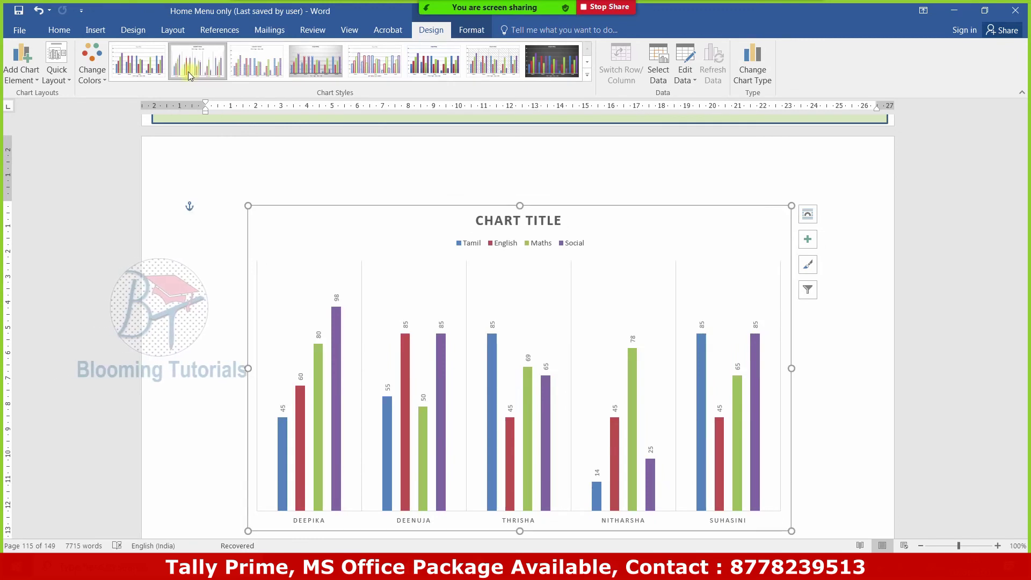
click(587, 76)
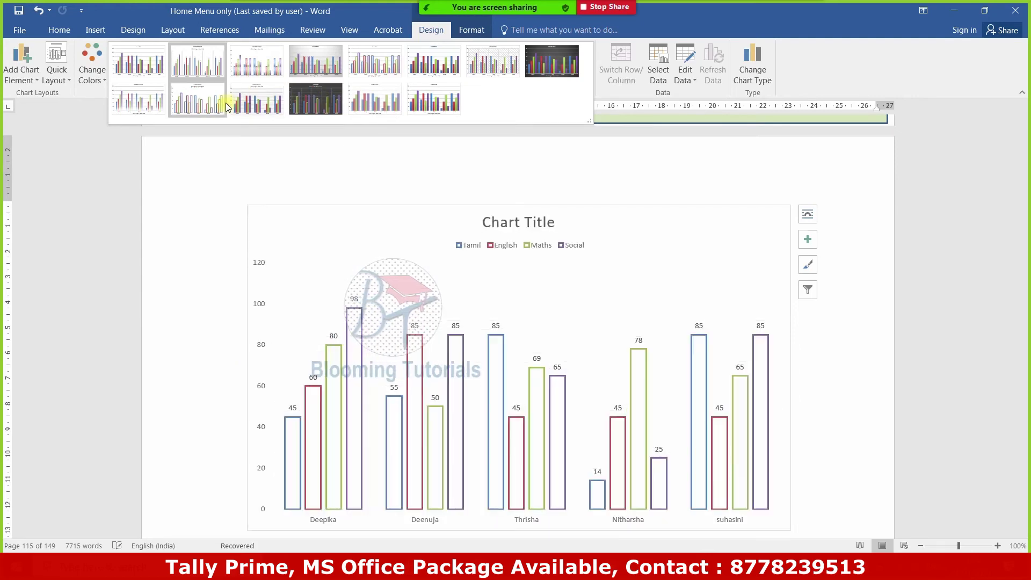
Try styles from the full gallery and apply Style 14 with glossy bevelled columns and value labels
click(255, 106)
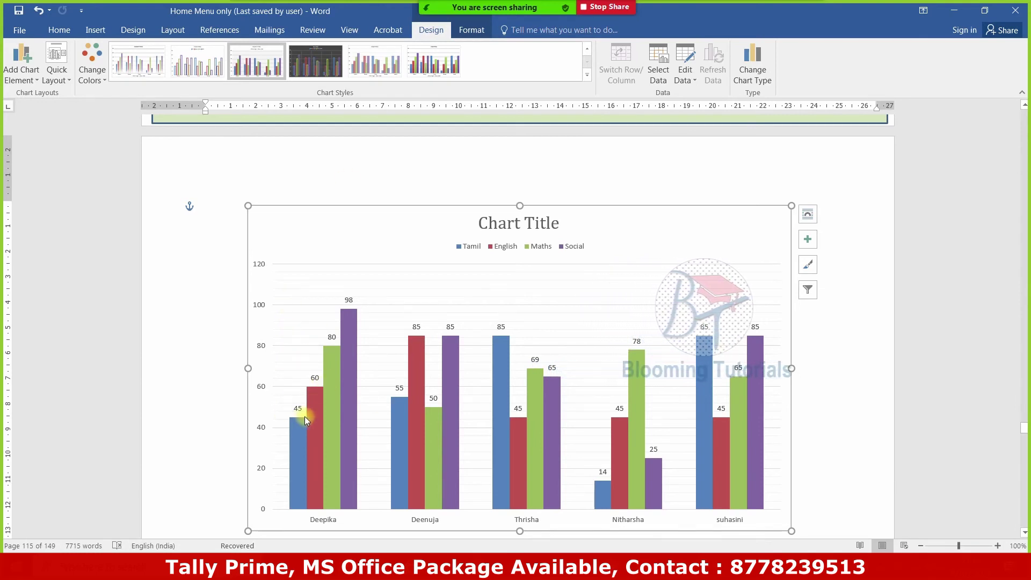
click(146, 72)
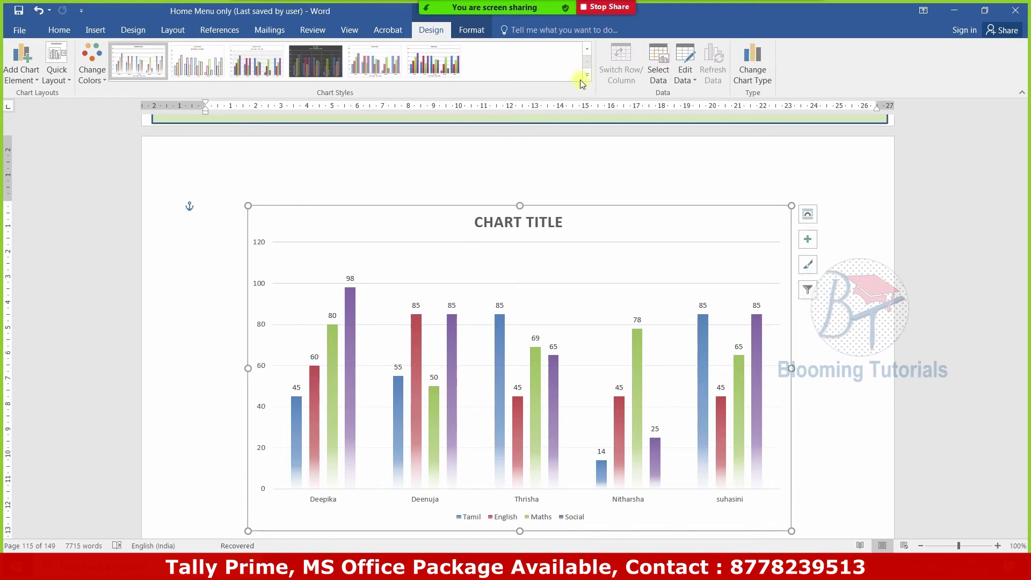
click(428, 67)
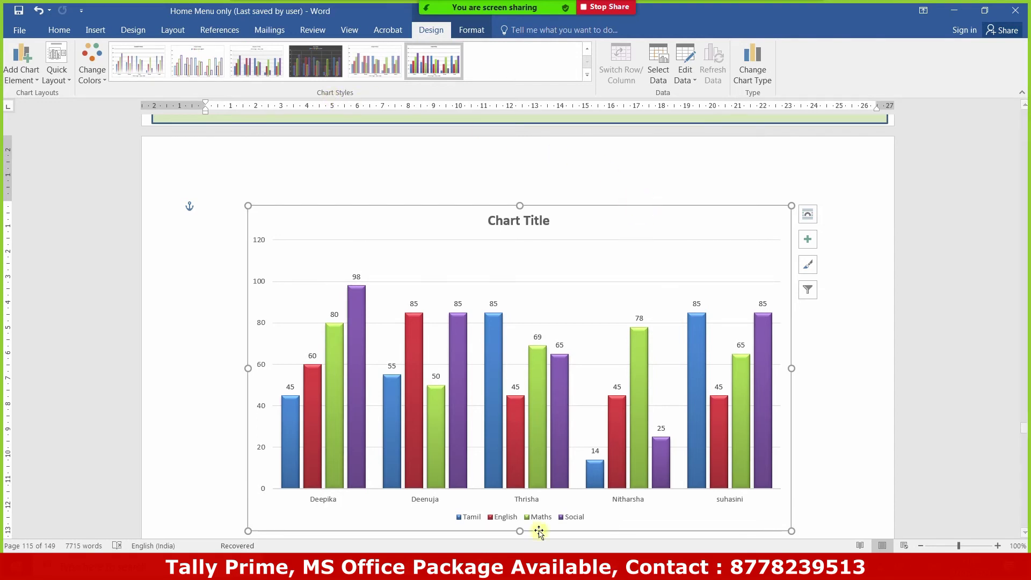
click(651, 71)
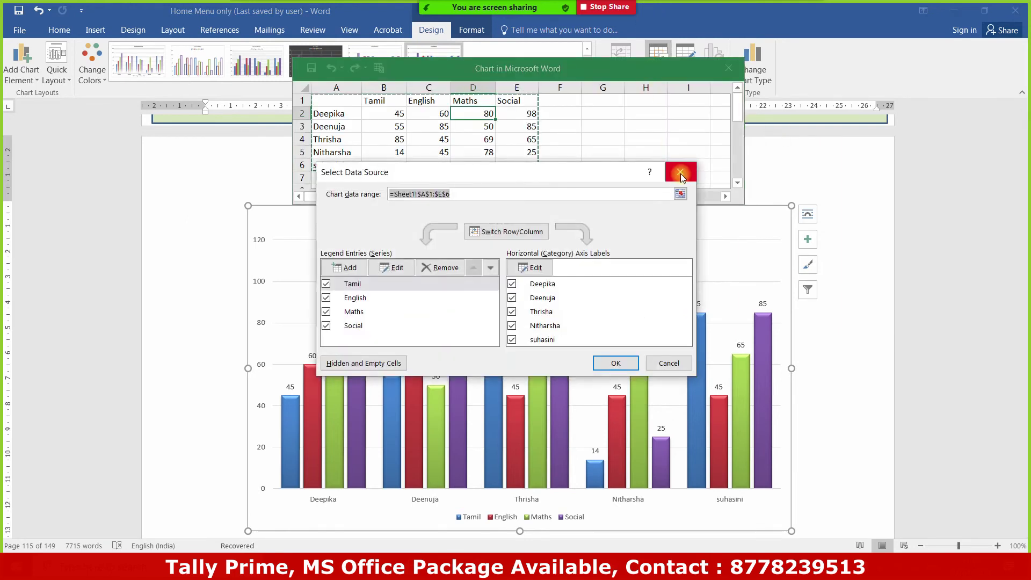
Enter 58 in cell B2 of the chart data sheet, then close the data sheet and Select Data Source dialog
click(680, 172)
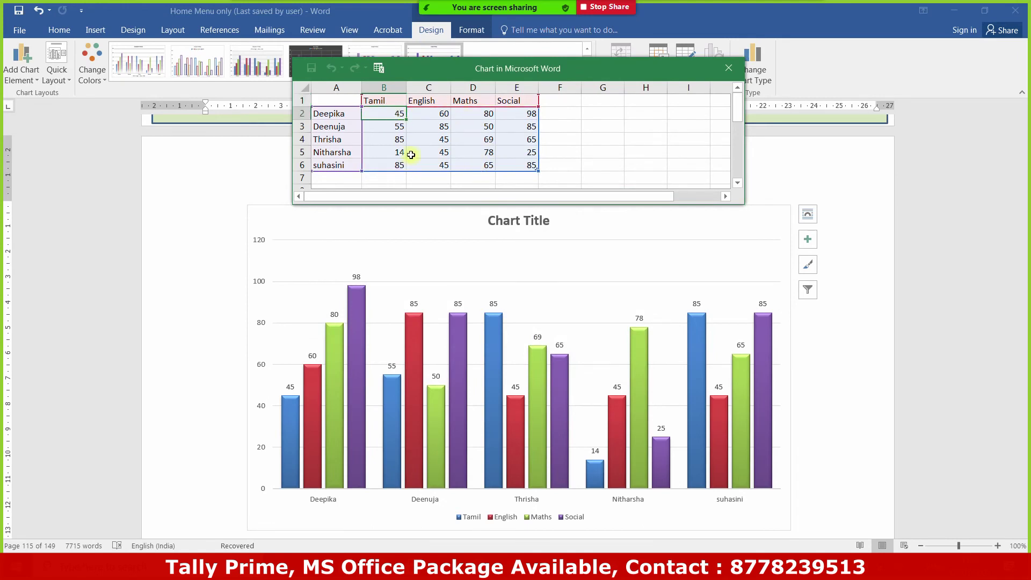
text(58)
click(612, 129)
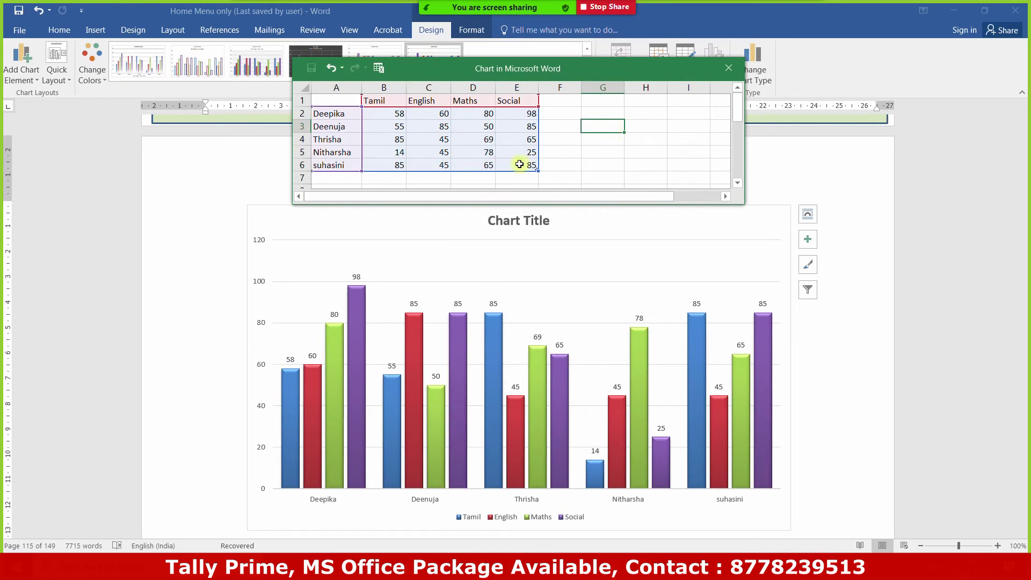
click(734, 68)
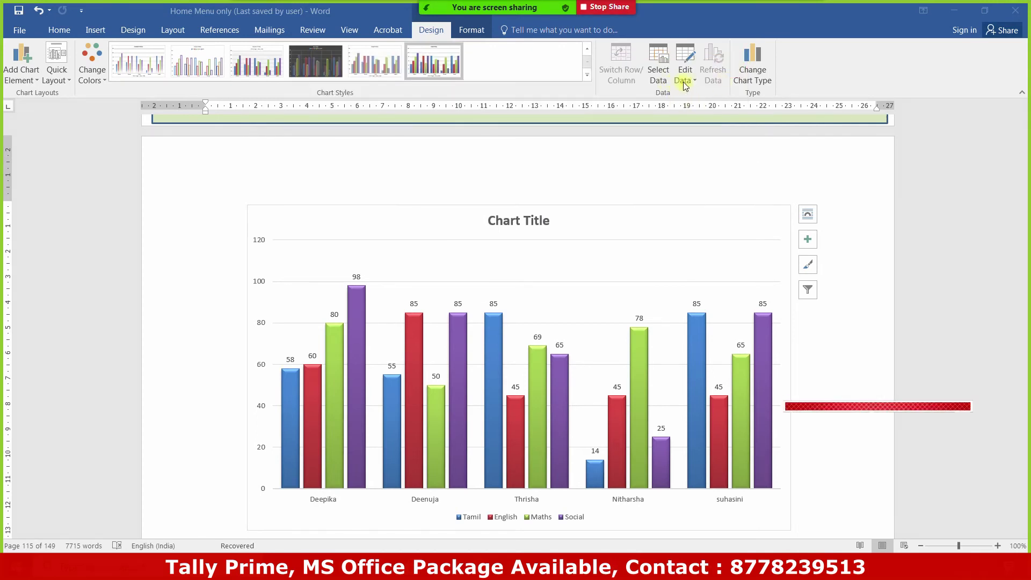
click(687, 63)
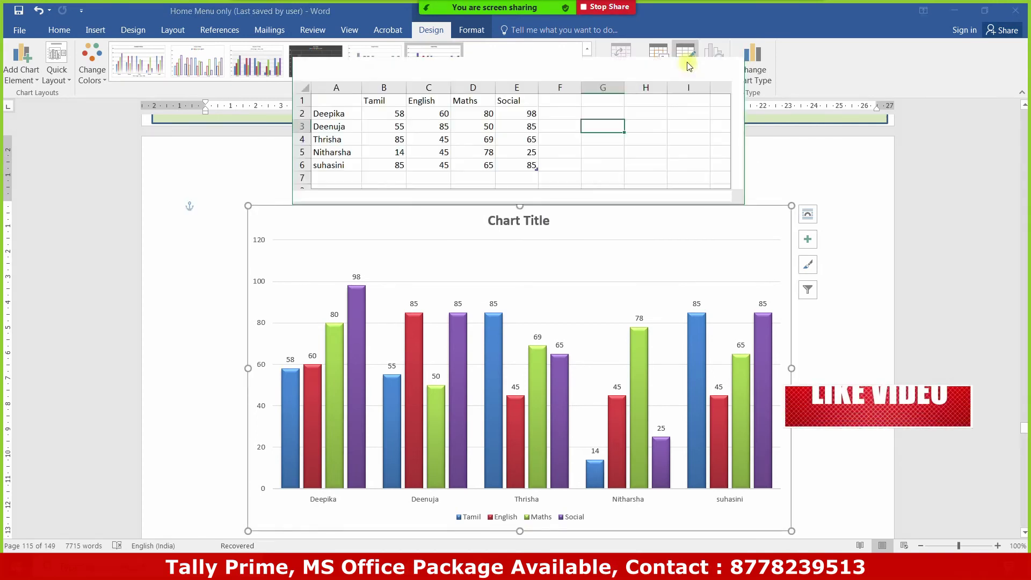
click(728, 66)
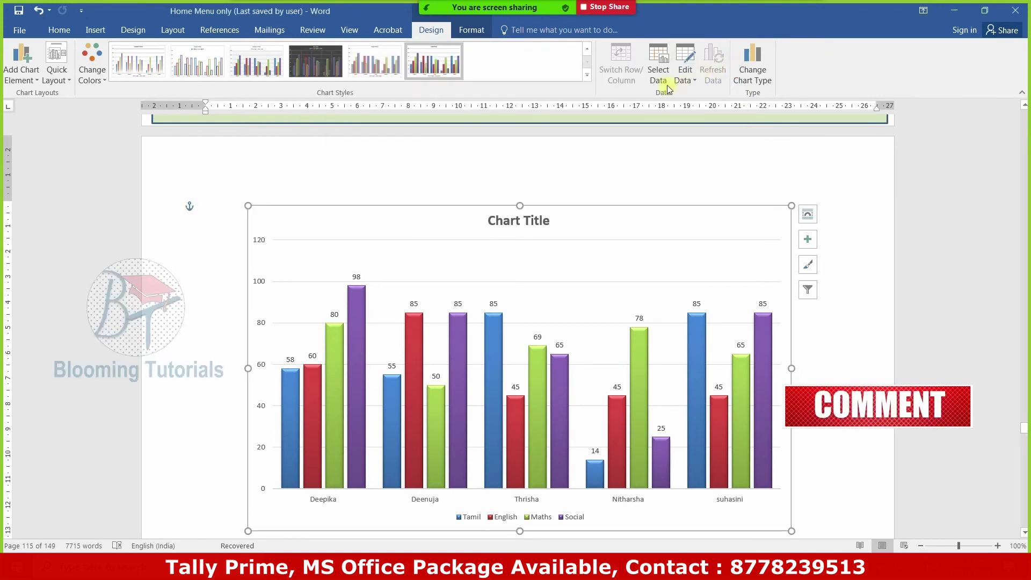
click(659, 70)
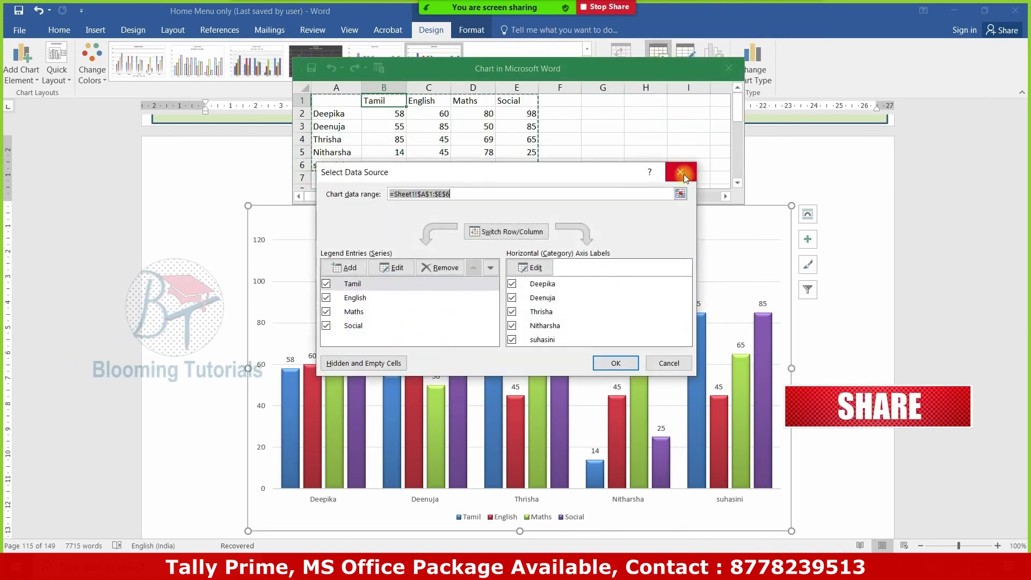
click(678, 172)
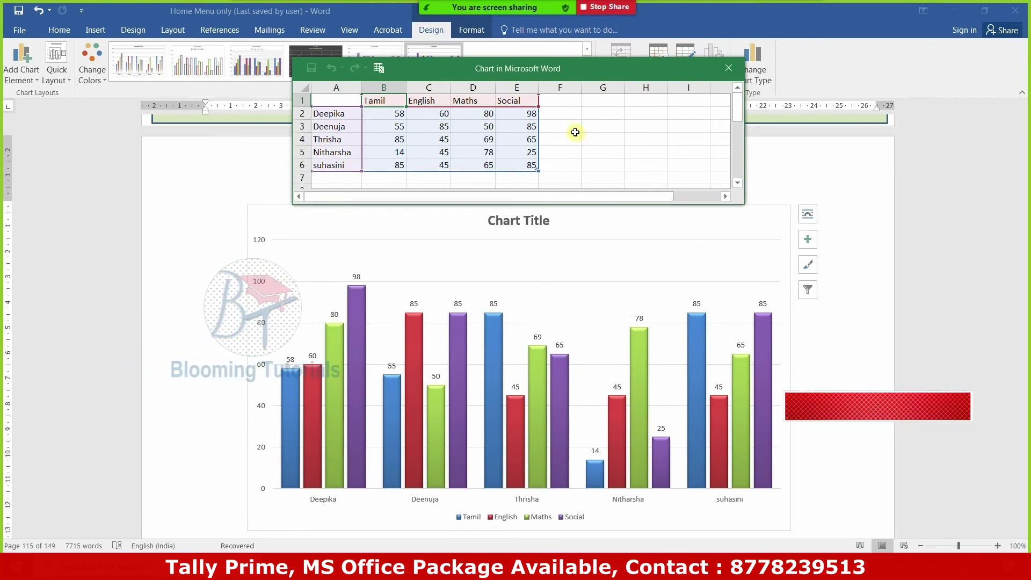
click(727, 71)
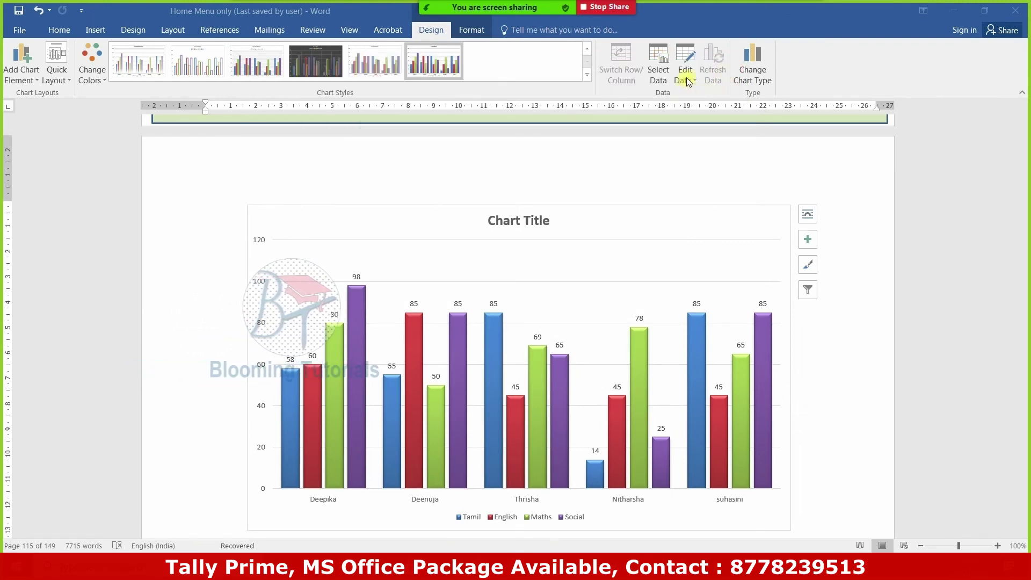
Open the chart data in full Excel and browse its ribbon tabs and file information
click(690, 80)
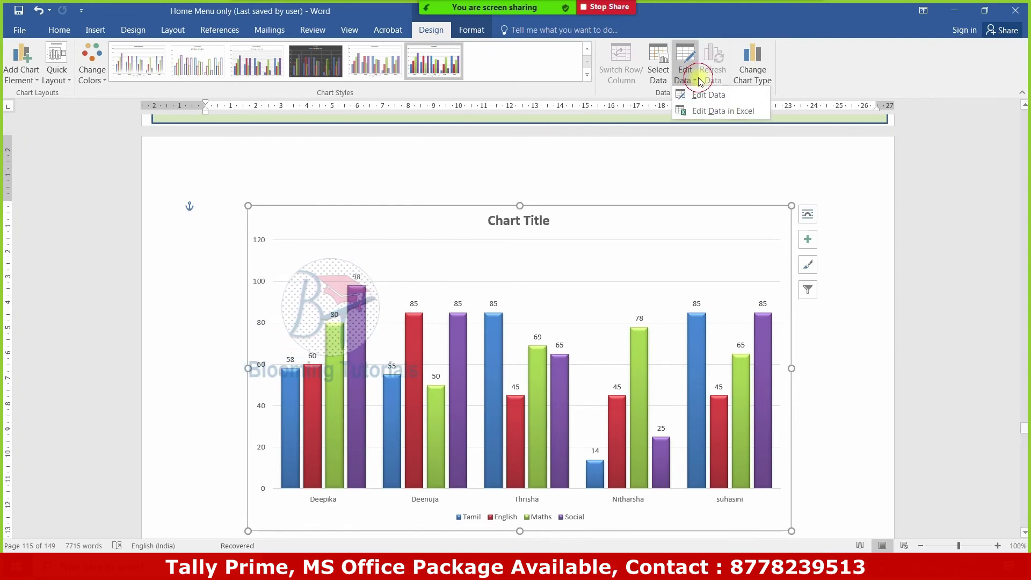
click(717, 95)
click(728, 69)
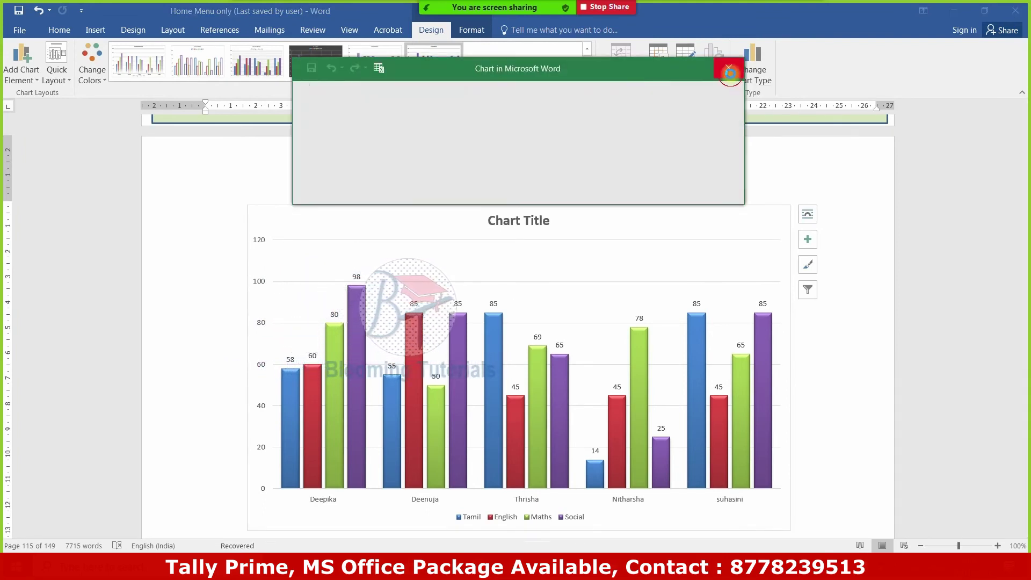
click(687, 79)
click(702, 112)
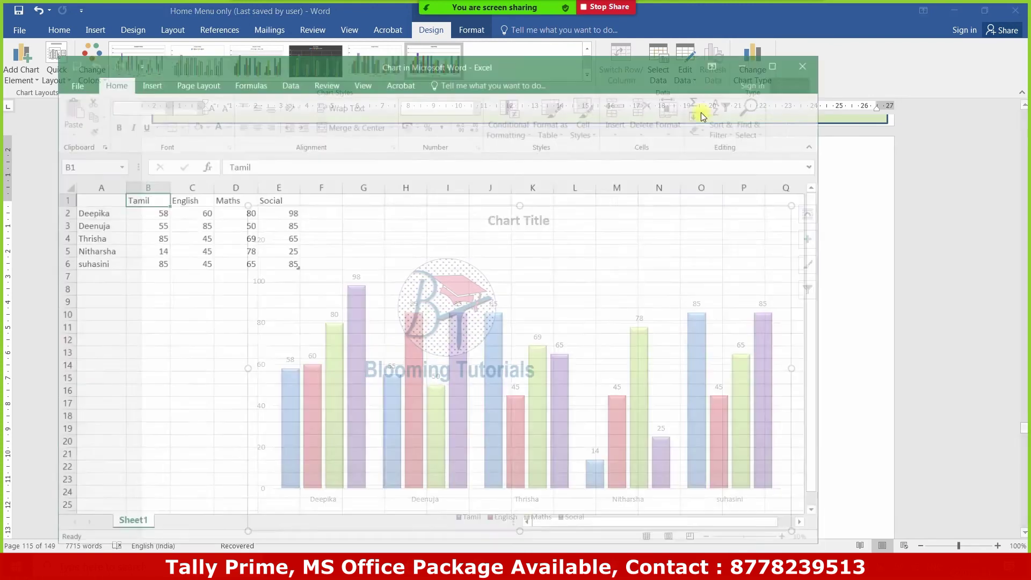
click(195, 81)
click(248, 82)
click(325, 82)
click(75, 84)
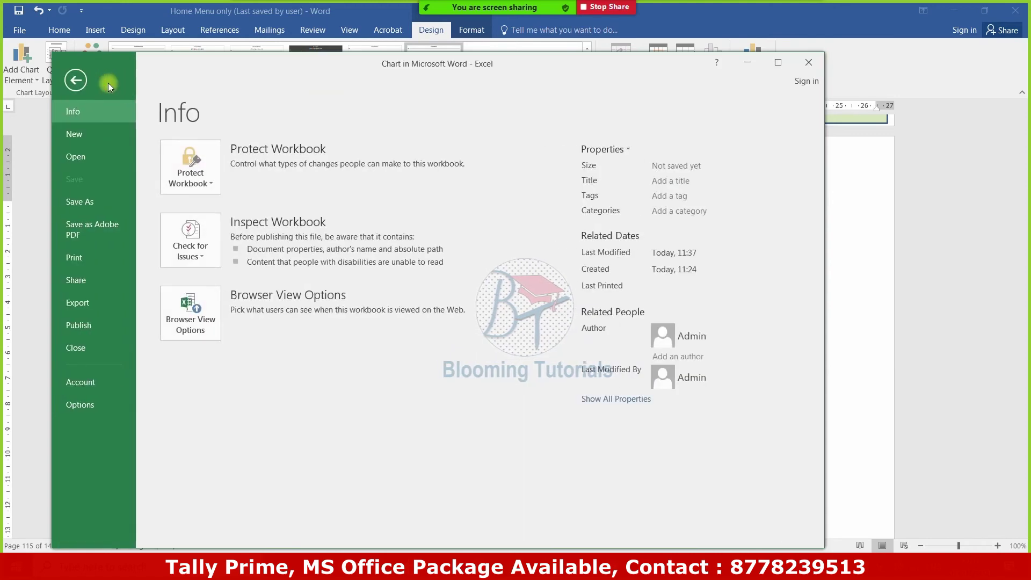
click(70, 81)
AutoSum Social into E7 (358) and Maths into D7 (342), then close Excel
click(279, 274)
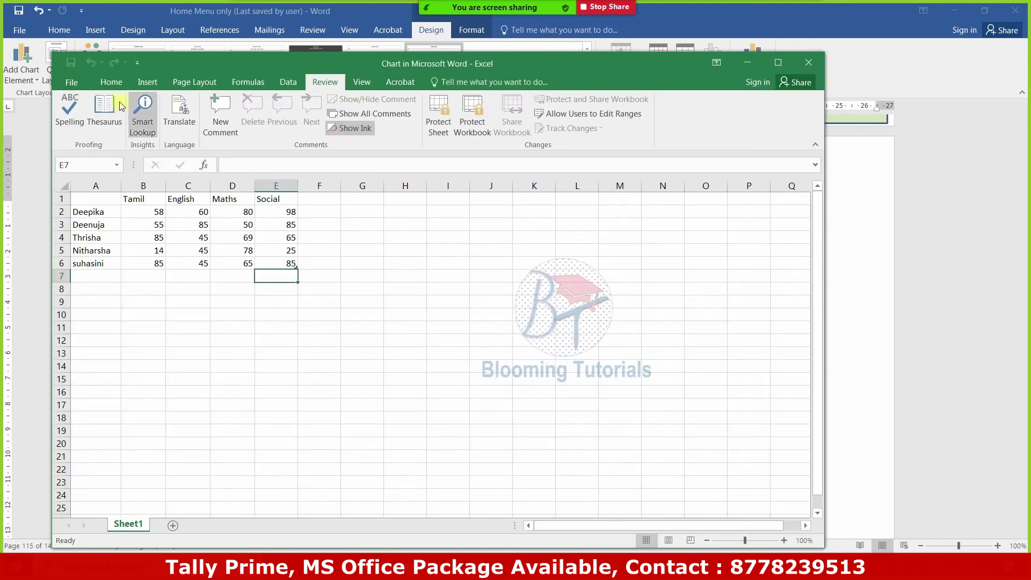
click(111, 81)
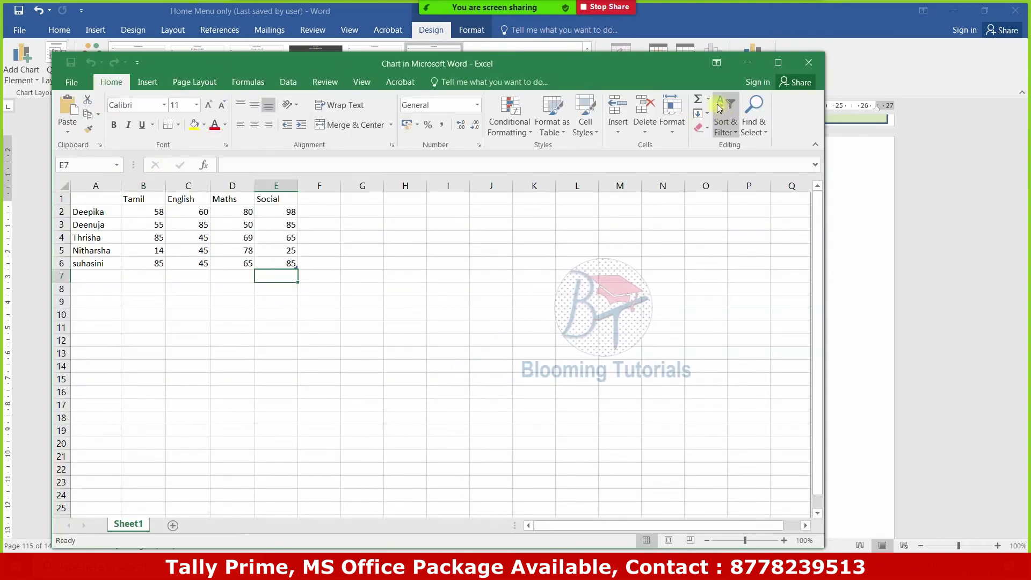
click(696, 101)
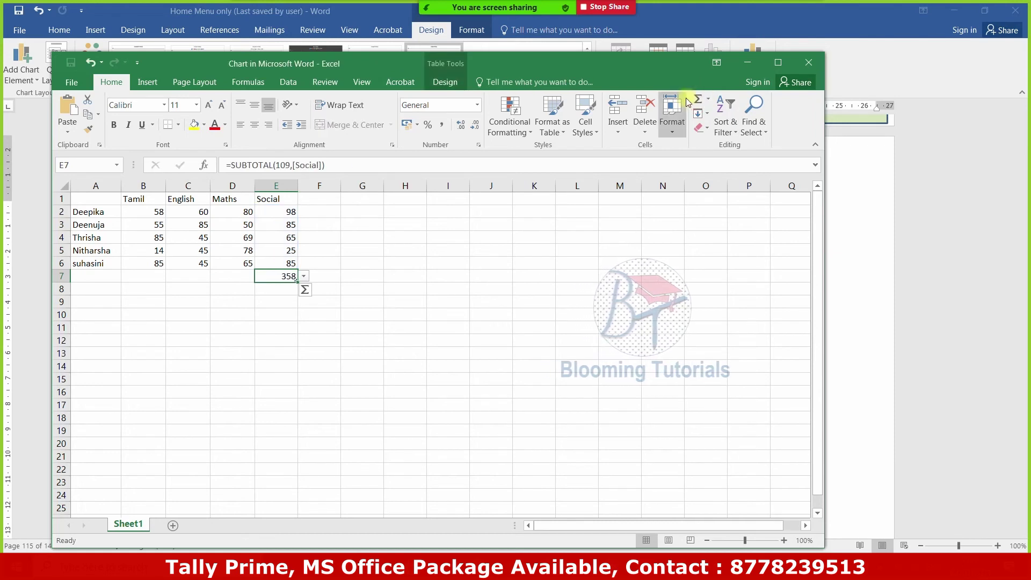
click(234, 276)
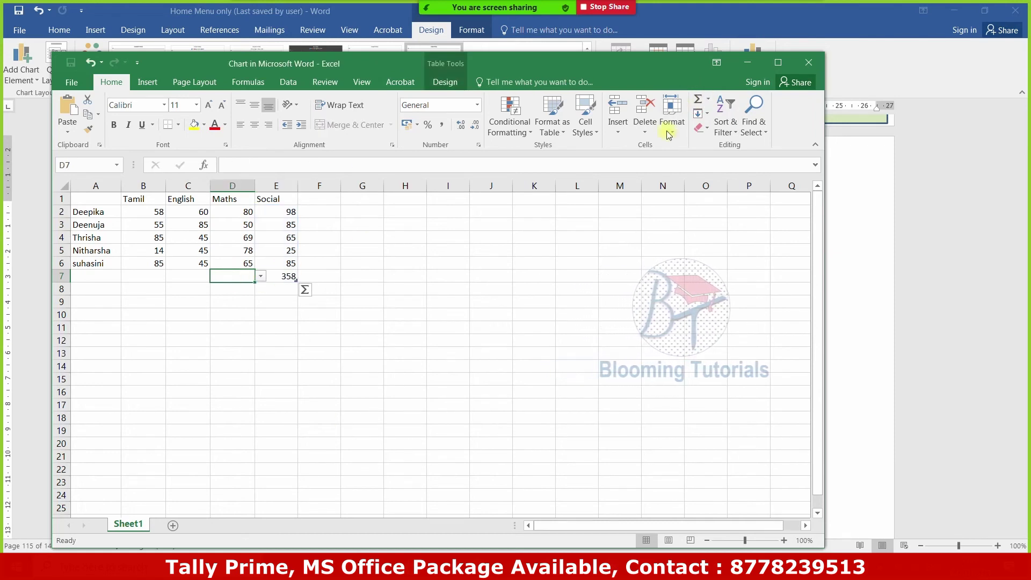
click(693, 103)
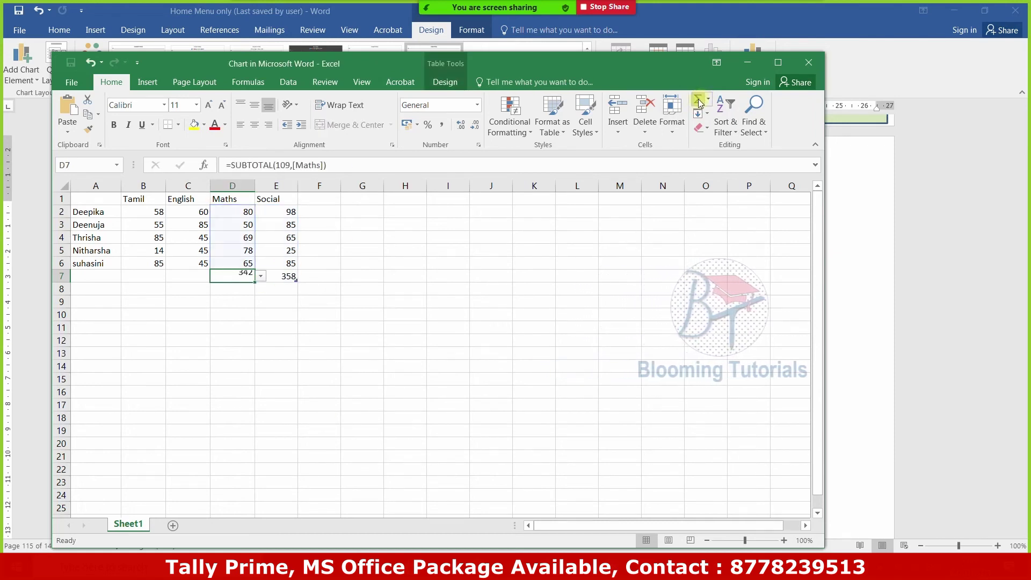
click(808, 63)
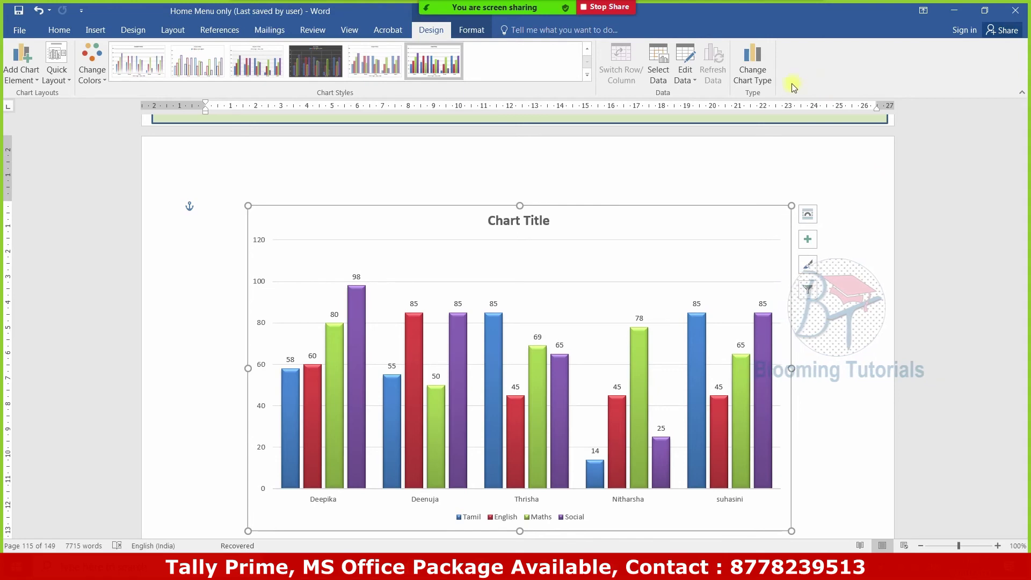
Convert the marks chart to a line chart, then a pie chart, then a radar chart
click(752, 70)
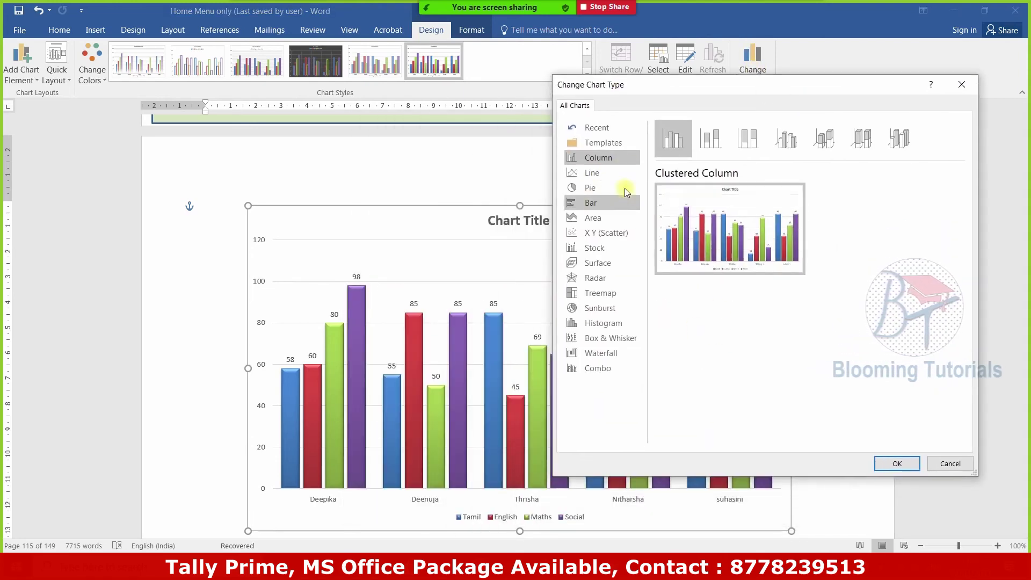
click(591, 172)
click(895, 463)
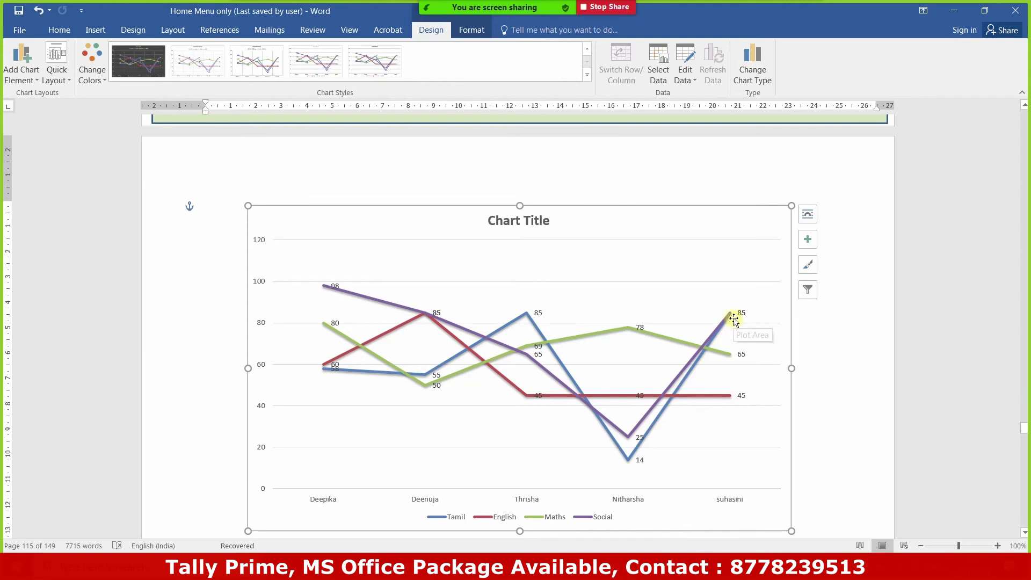
click(759, 81)
click(605, 189)
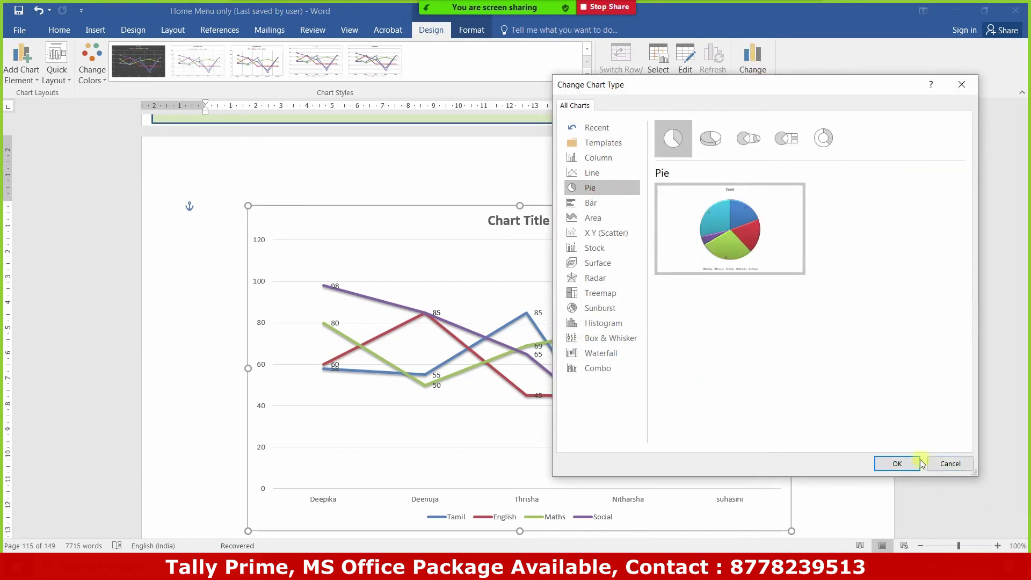
click(912, 463)
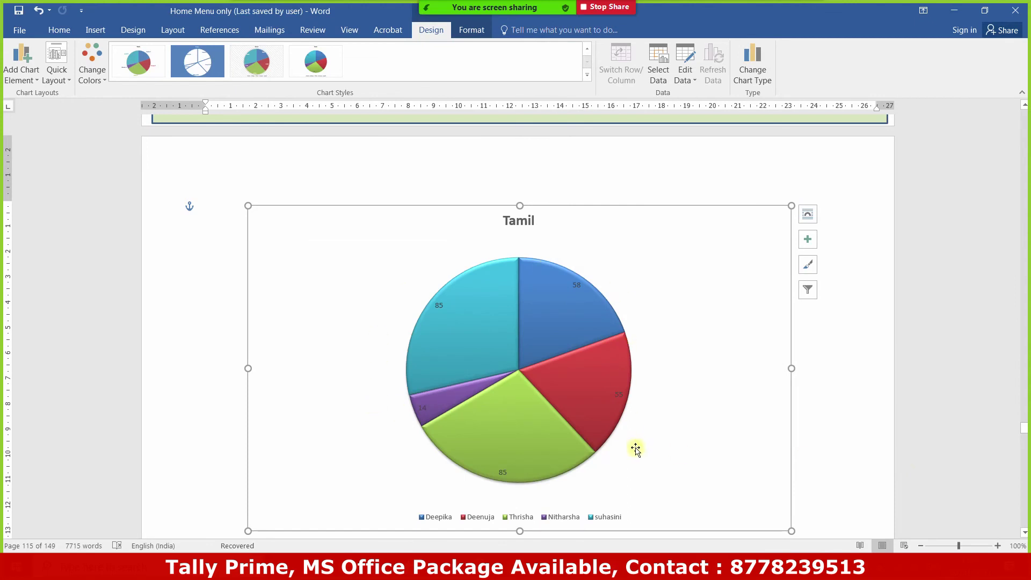
click(759, 82)
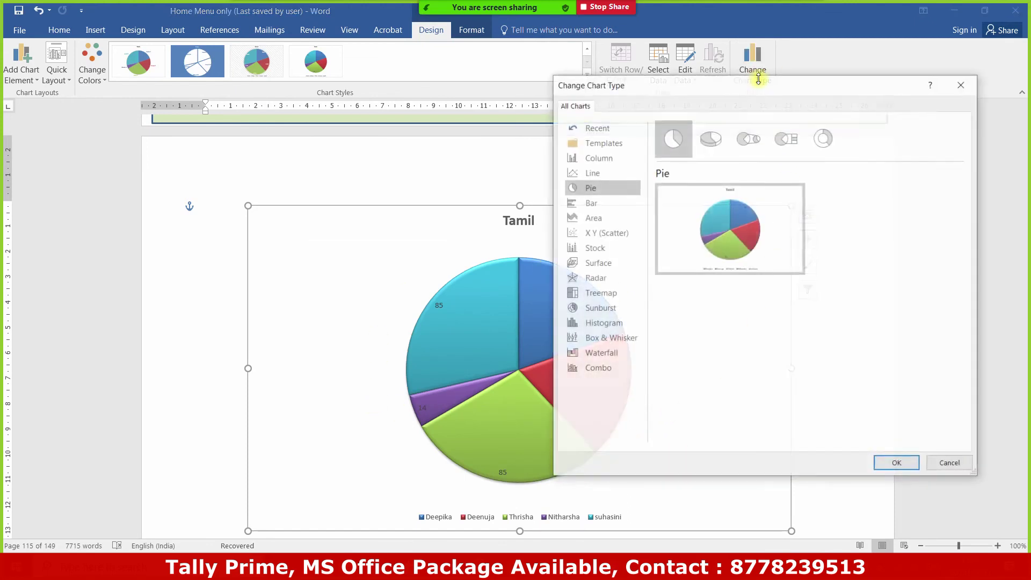
click(601, 280)
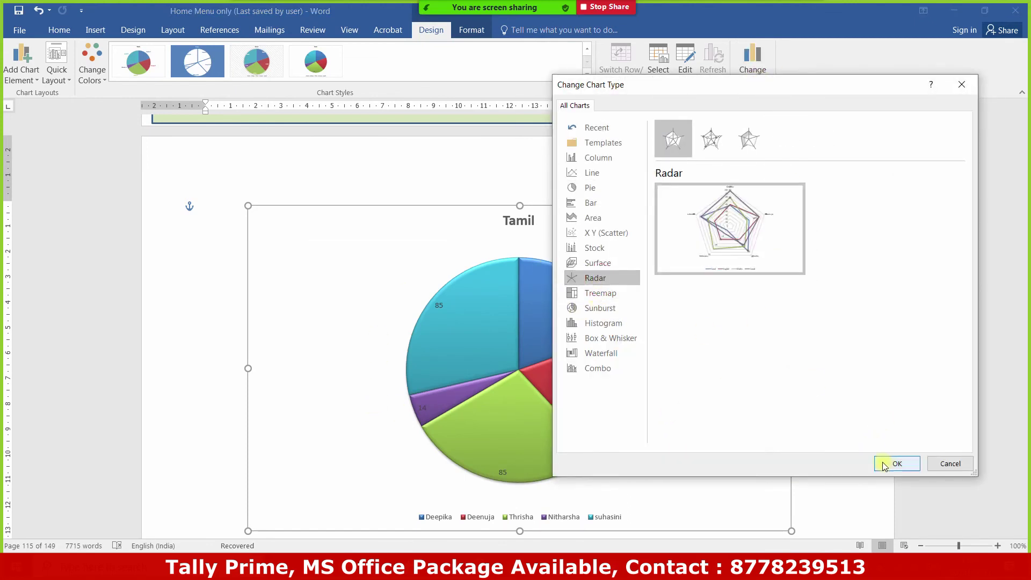
click(881, 463)
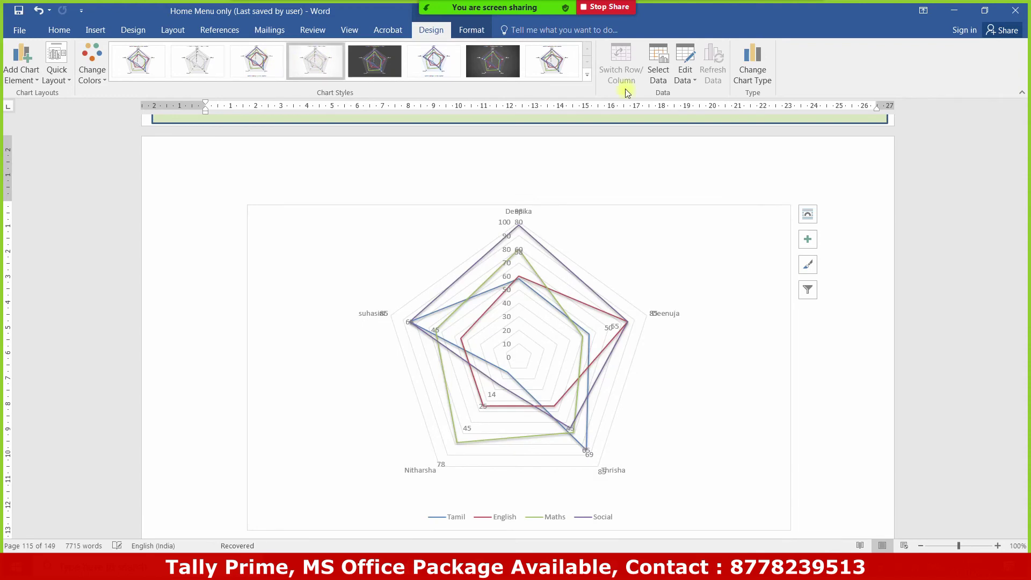
Switch the chart to clustered bar, then 3-D surface, and finally clustered column
click(752, 65)
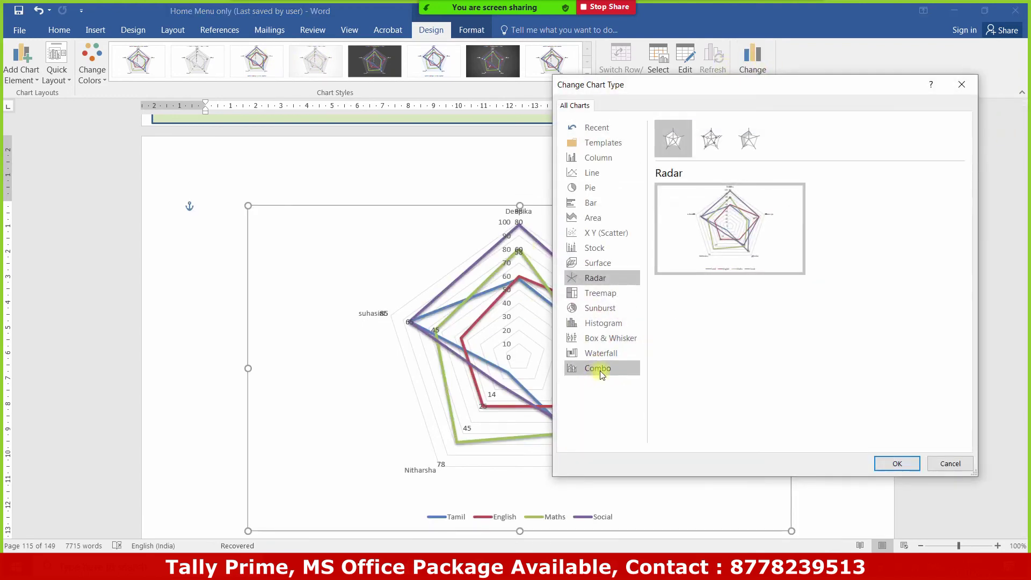
click(616, 204)
click(906, 463)
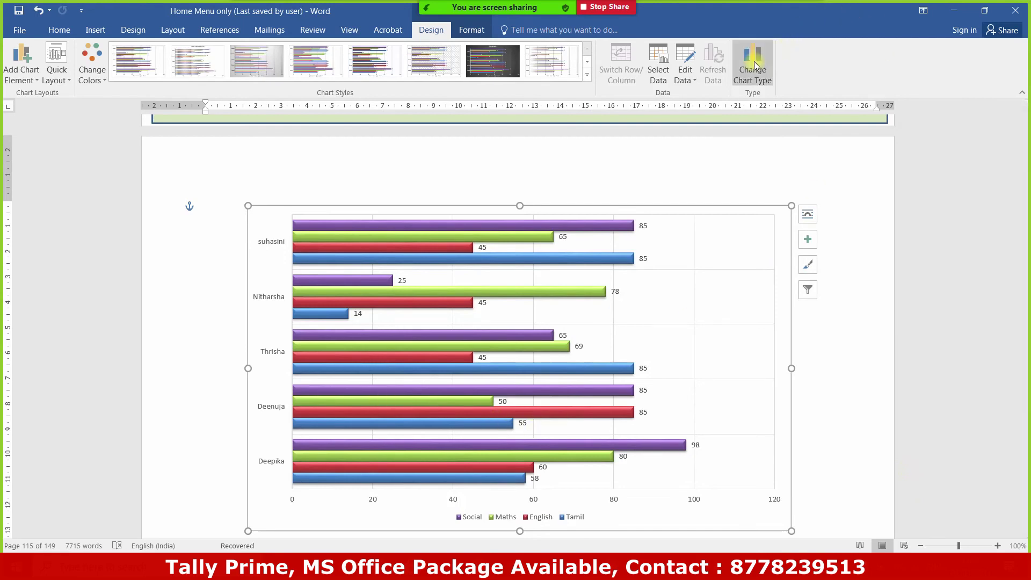
click(753, 65)
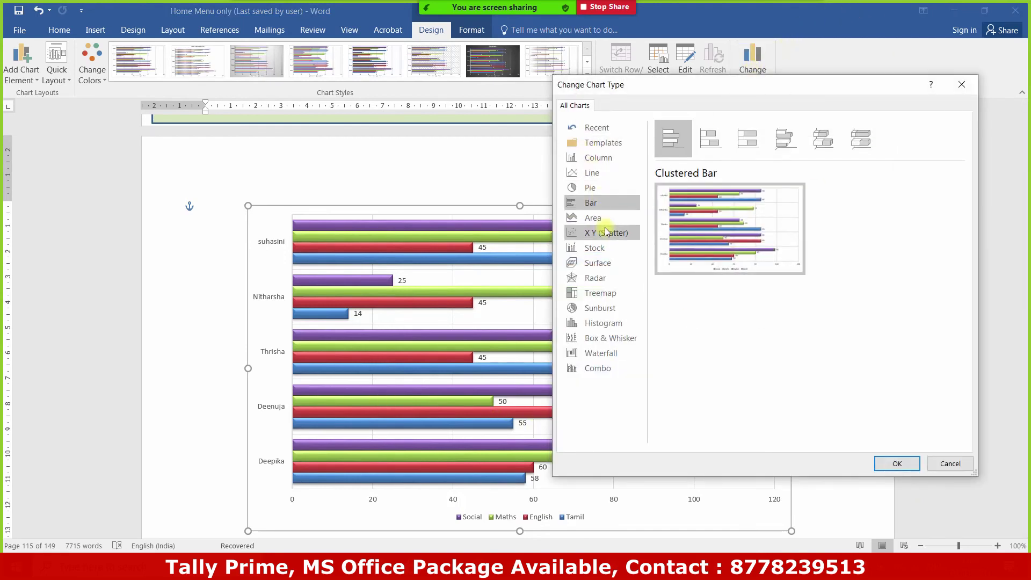
click(605, 253)
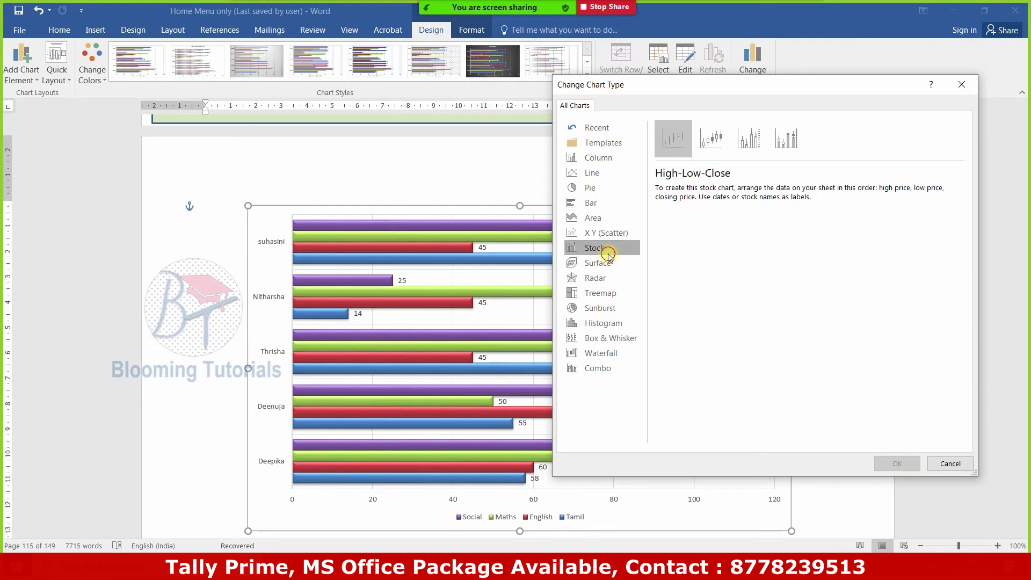
click(609, 261)
click(896, 463)
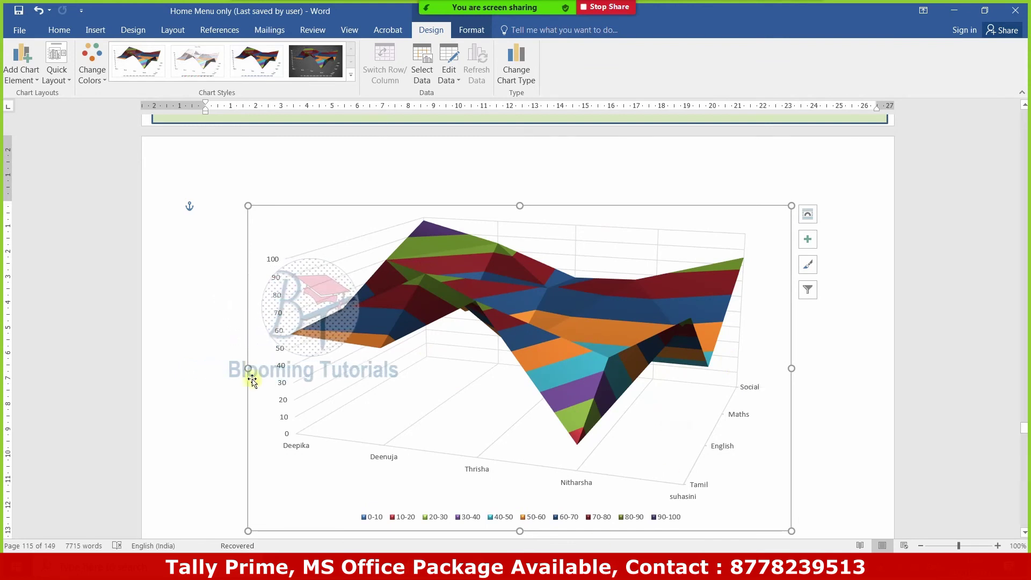
click(516, 64)
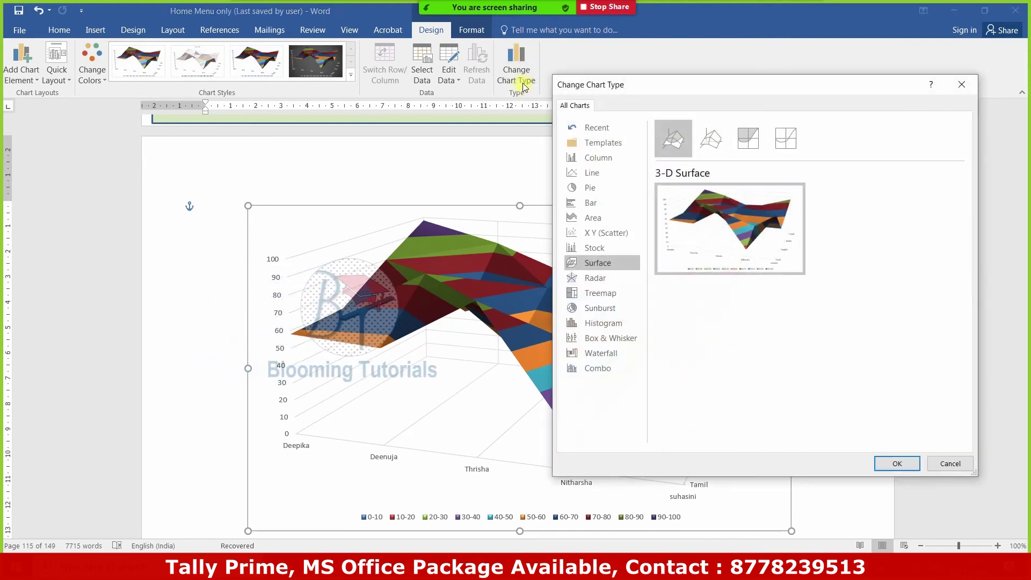
click(598, 159)
click(900, 463)
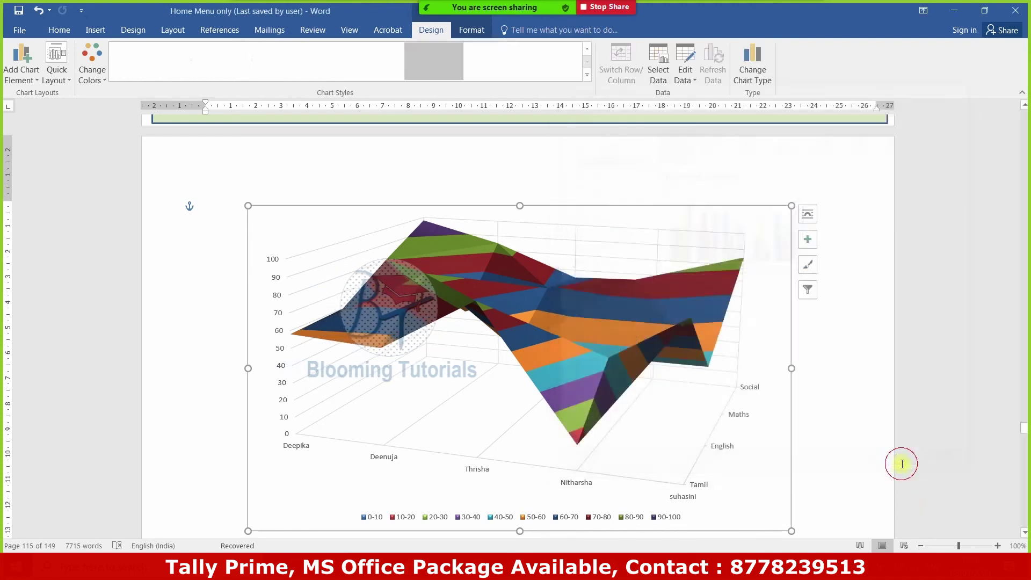
mouse_move(388, 298)
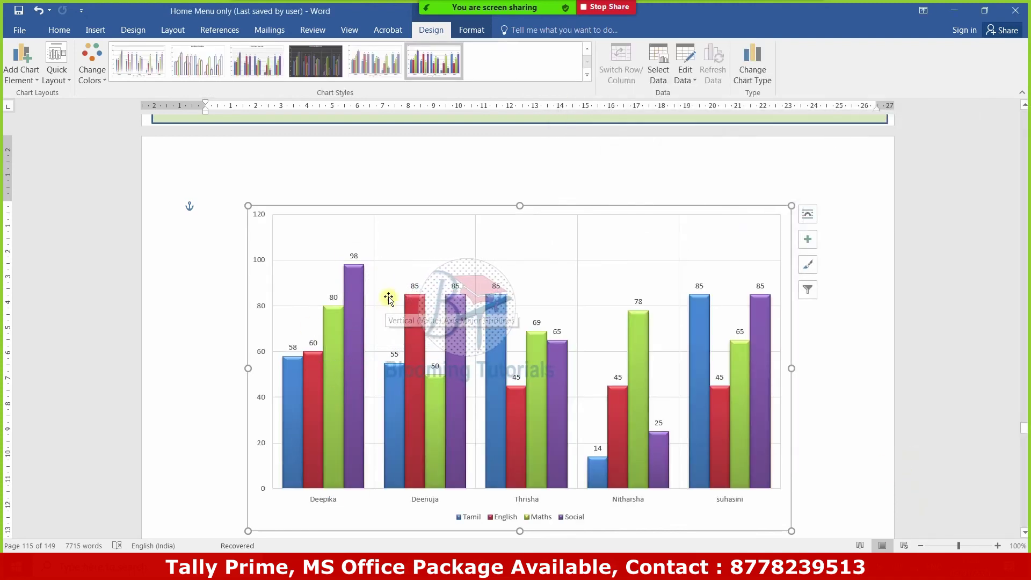
Copy the clustered column chart to the clipboard
click(838, 338)
scroll(674, 426, down, 5)
scroll(701, 430, down, 5)
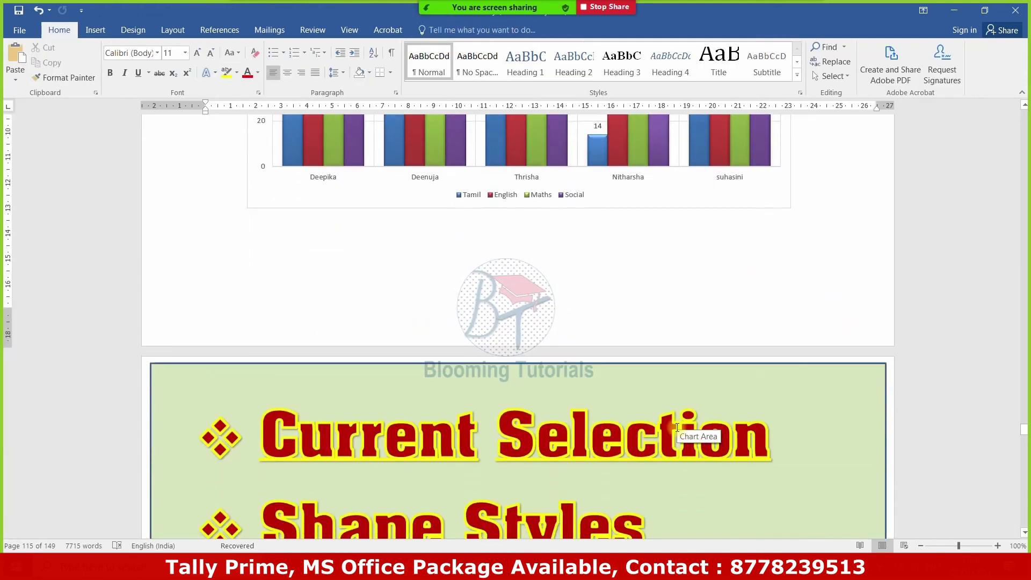
click(715, 202)
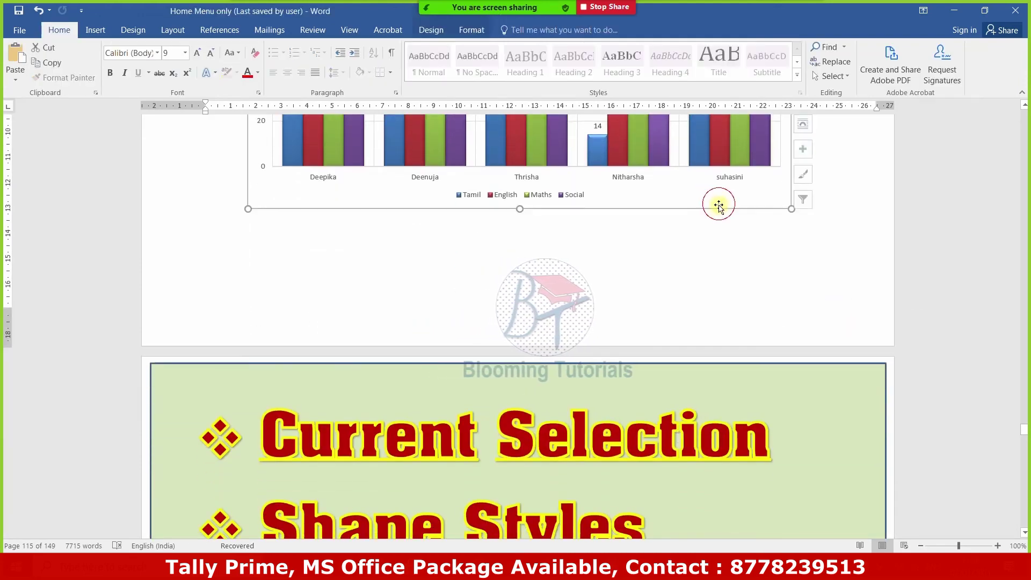
key(ctrl+c)
Look over the chart's Design and Format ribbon options
scroll(720, 403, down, 4)
scroll(729, 414, down, 4)
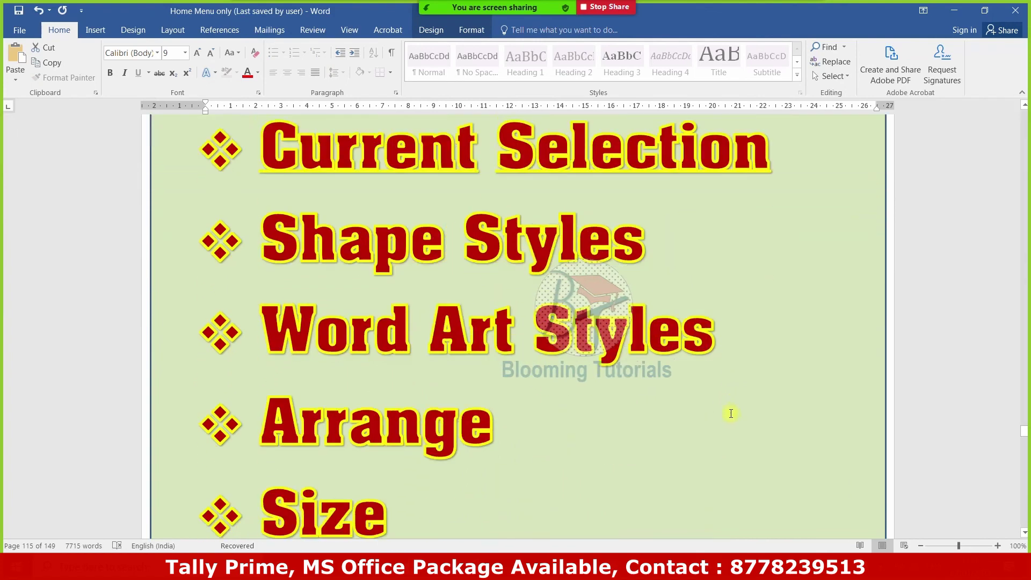
scroll(720, 414, down, 10)
scroll(720, 414, down, 4)
scroll(644, 416, up, 10)
scroll(644, 417, up, 3)
click(432, 31)
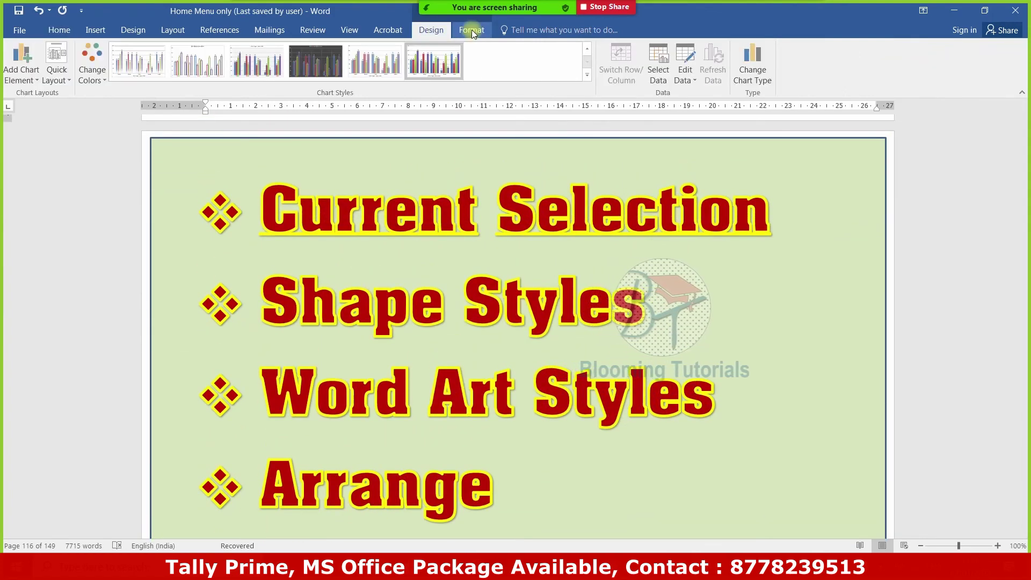
click(471, 30)
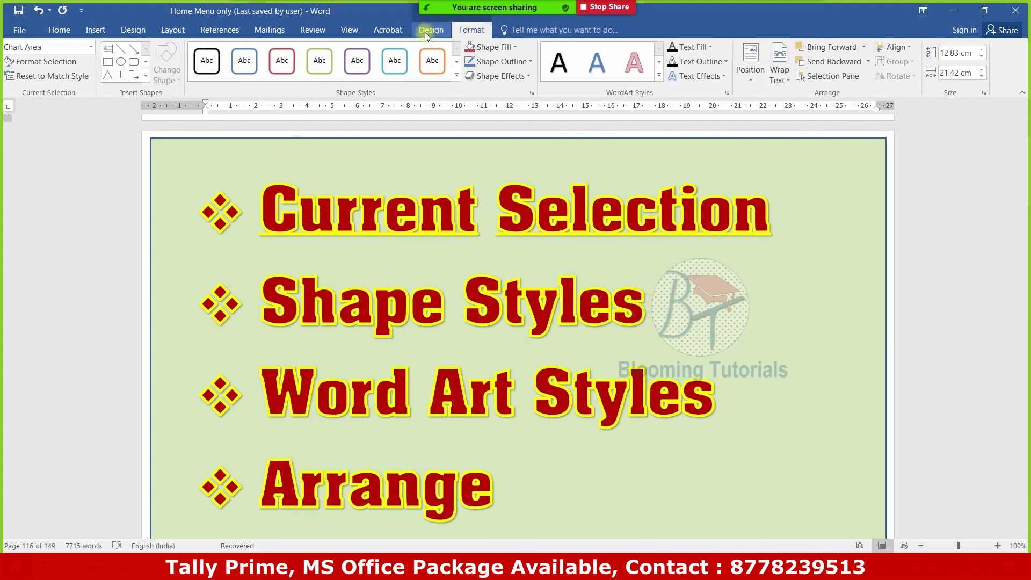
click(435, 31)
click(471, 30)
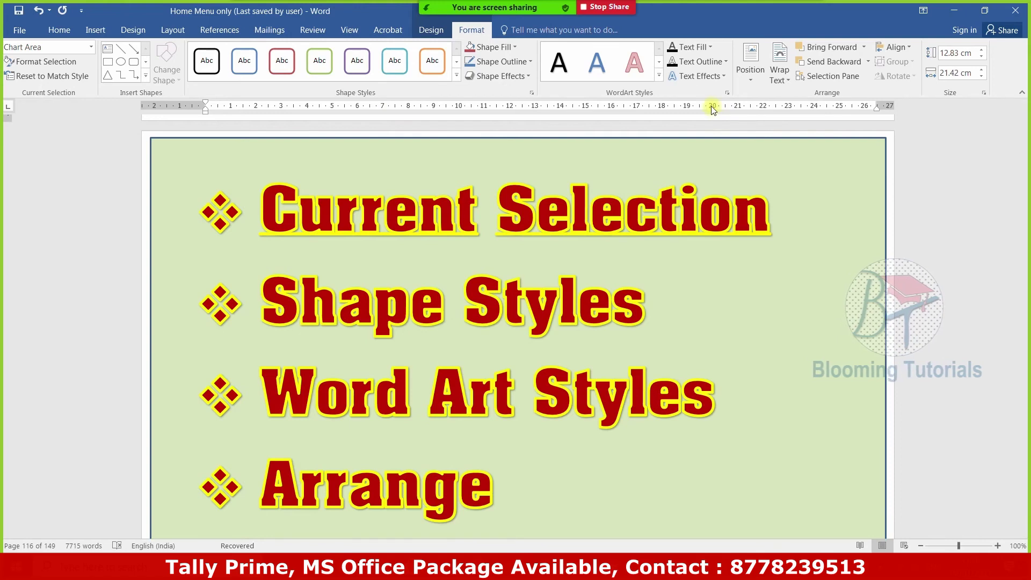
Go down to the Suji pie chart page and put the cursor above the chart
scroll(616, 410, down, 2)
scroll(616, 410, down, 2)
scroll(618, 413, down, 2)
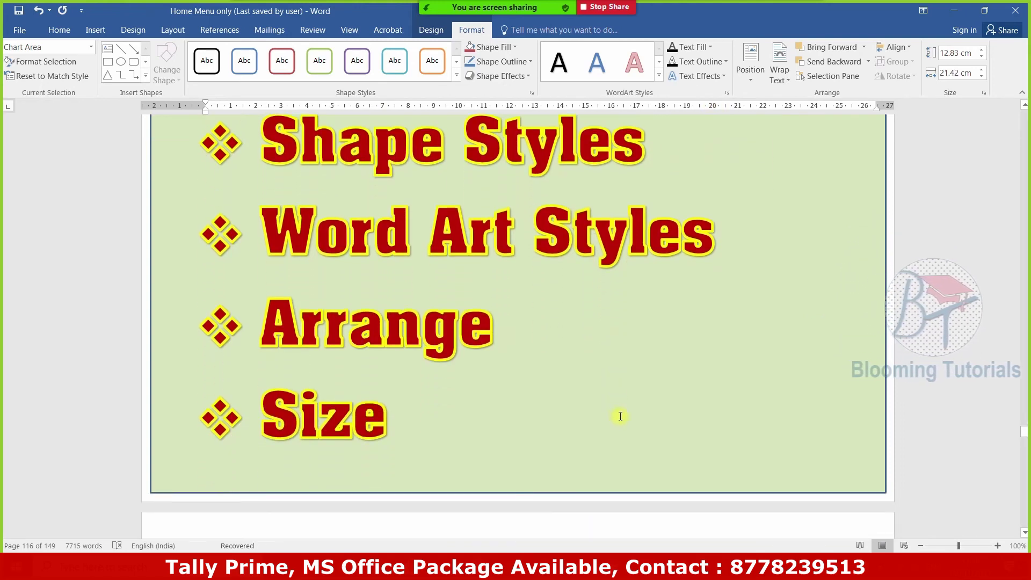
scroll(620, 416, down, 6)
scroll(620, 416, down, 5)
click(539, 276)
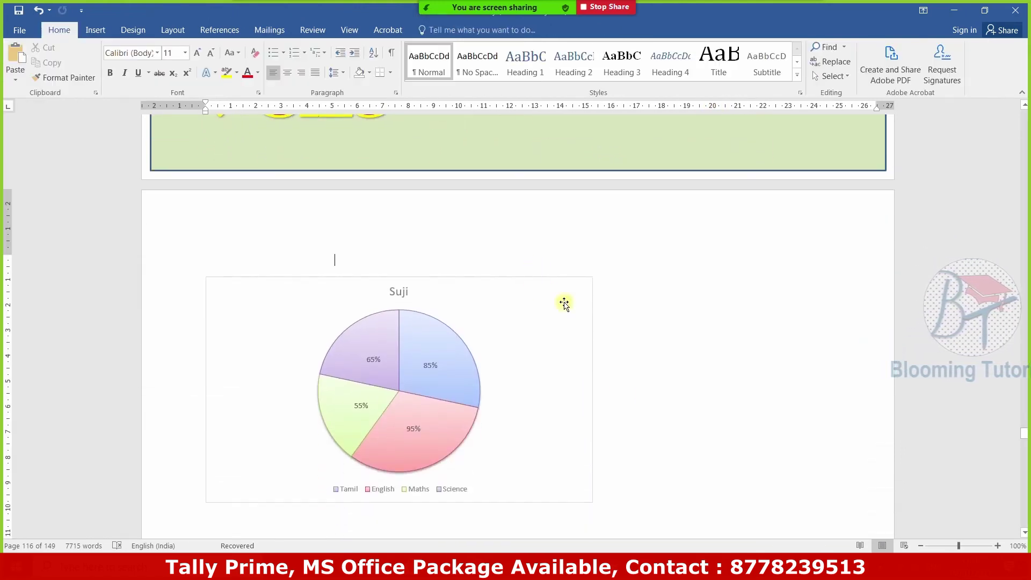
Paste the column chart, resize it, and place it to the right of the pie chart
key(ctrl+v)
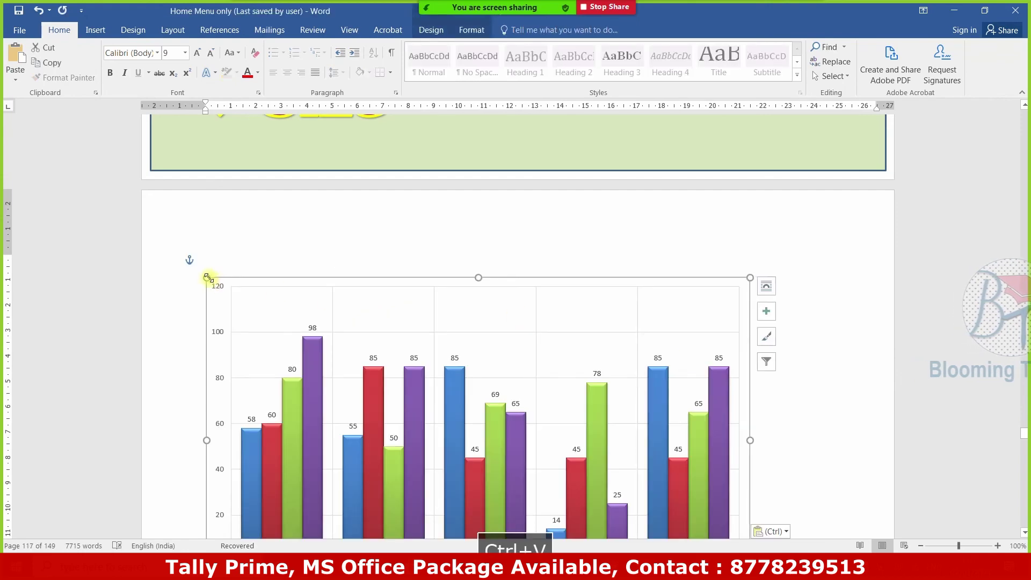
drag(208, 278, 480, 387)
scroll(537, 344, down, 5)
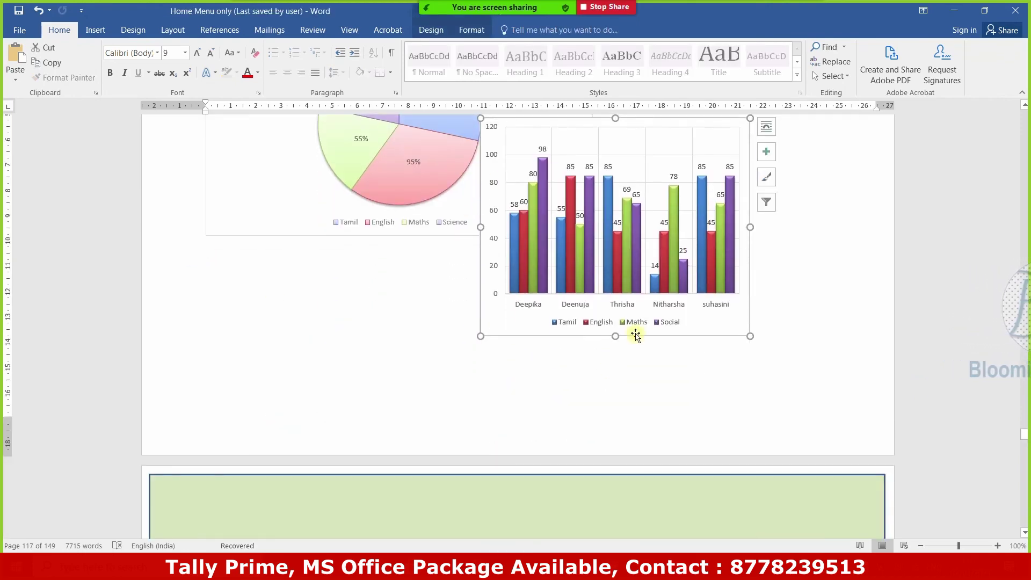
drag(743, 301, 515, 258)
click(492, 237)
scroll(505, 247, up, 3)
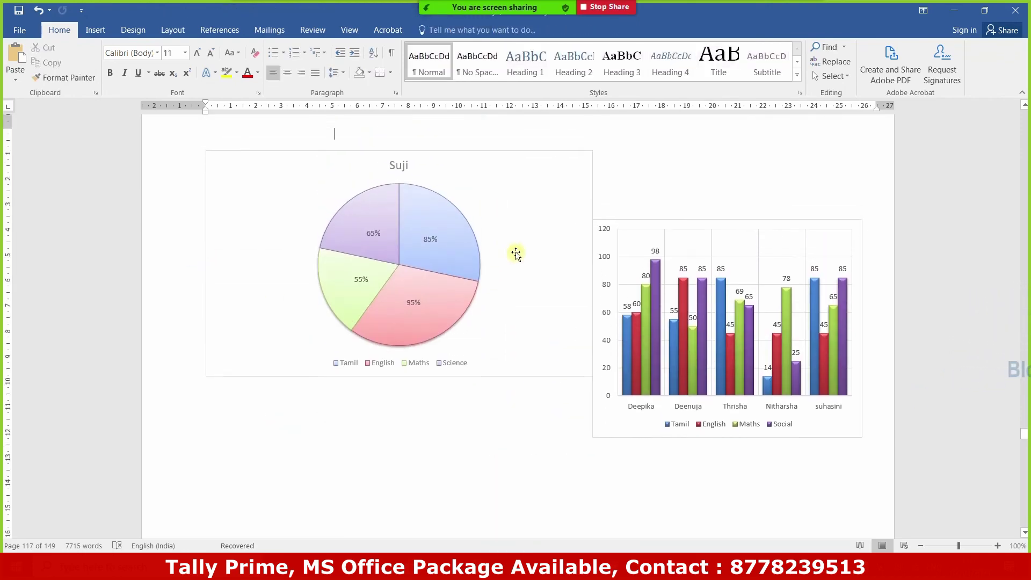
Shrink the Suji pie chart slightly and open Format Plot Area for the column chart
click(568, 374)
mouse_move(593, 377)
mouse_down()
mouse_move(541, 363)
mouse_move(515, 399)
mouse_up()
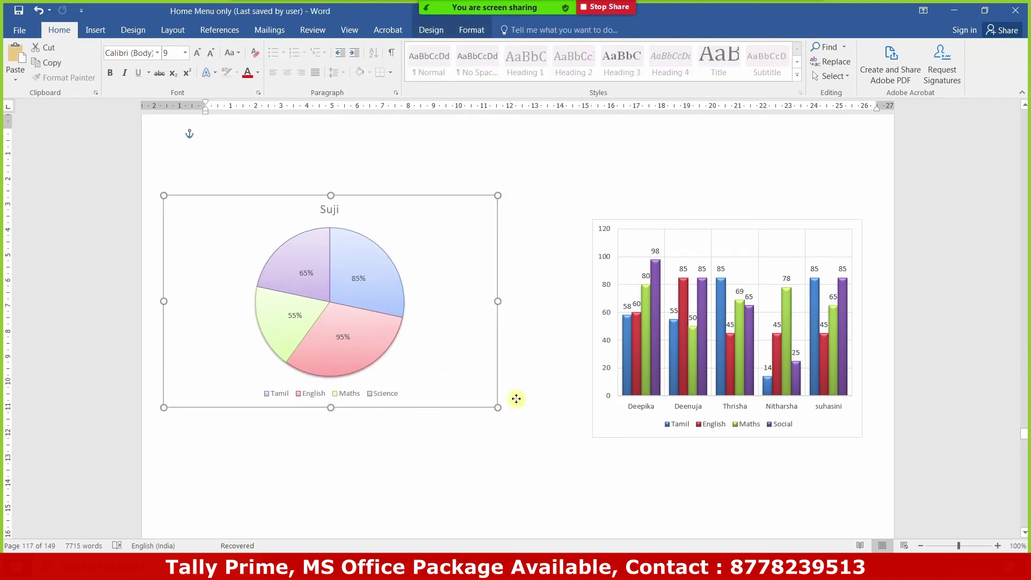
click(693, 235)
click(466, 31)
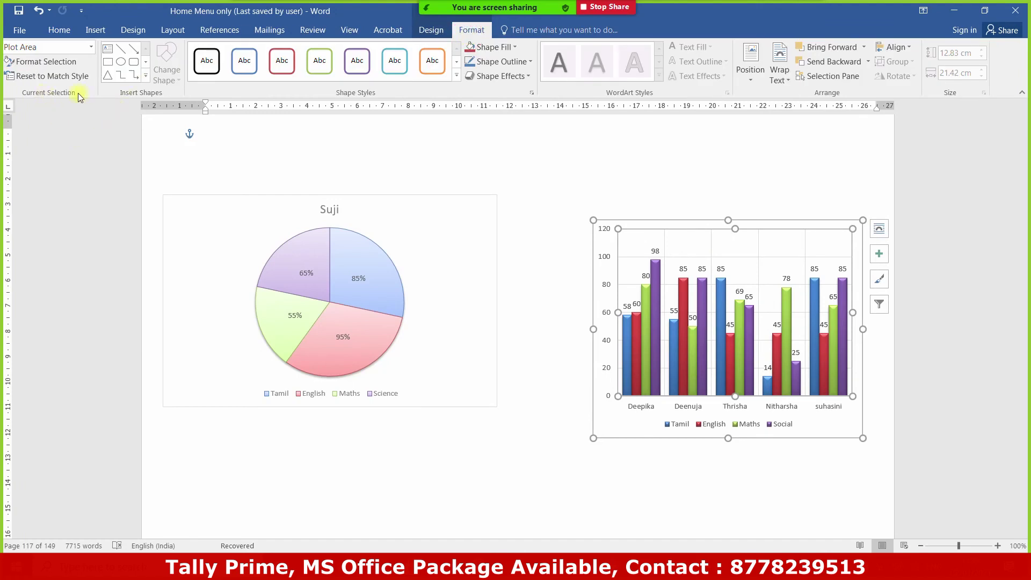
click(64, 66)
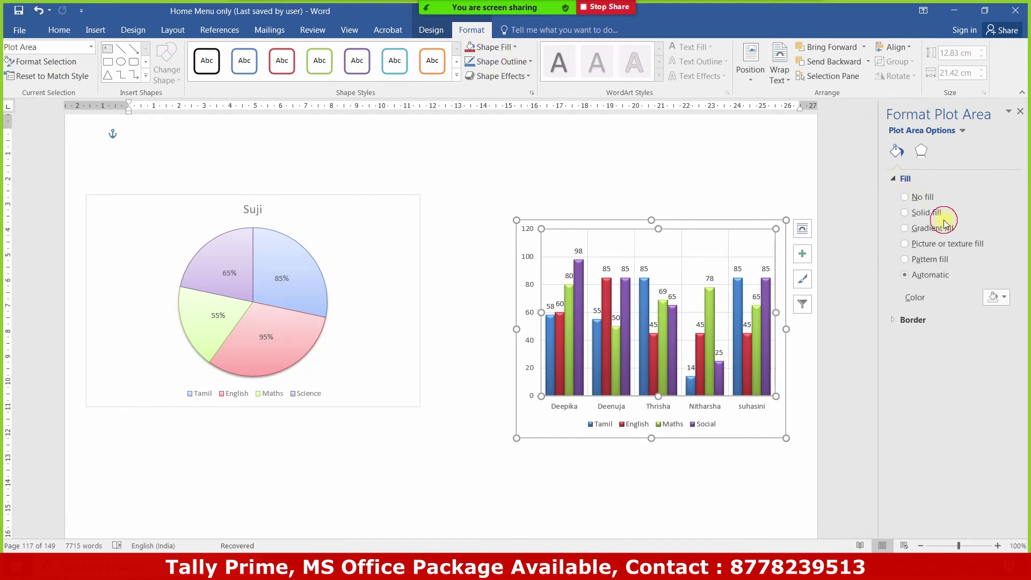
Fill the column chart's plot area with a yellow-to-light-blue gradient and close the pane
click(944, 233)
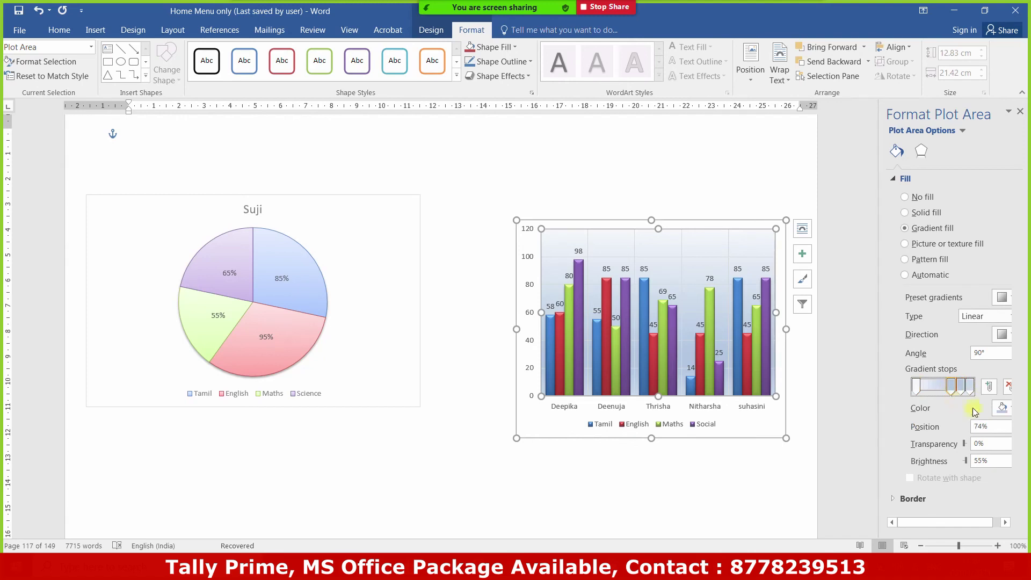
click(1002, 408)
click(947, 509)
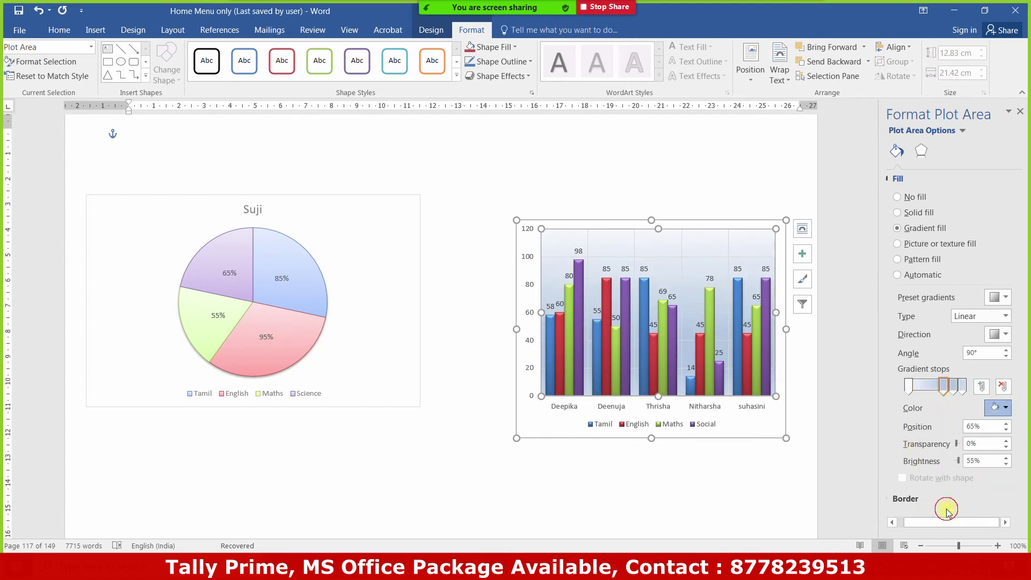
click(963, 386)
click(1003, 408)
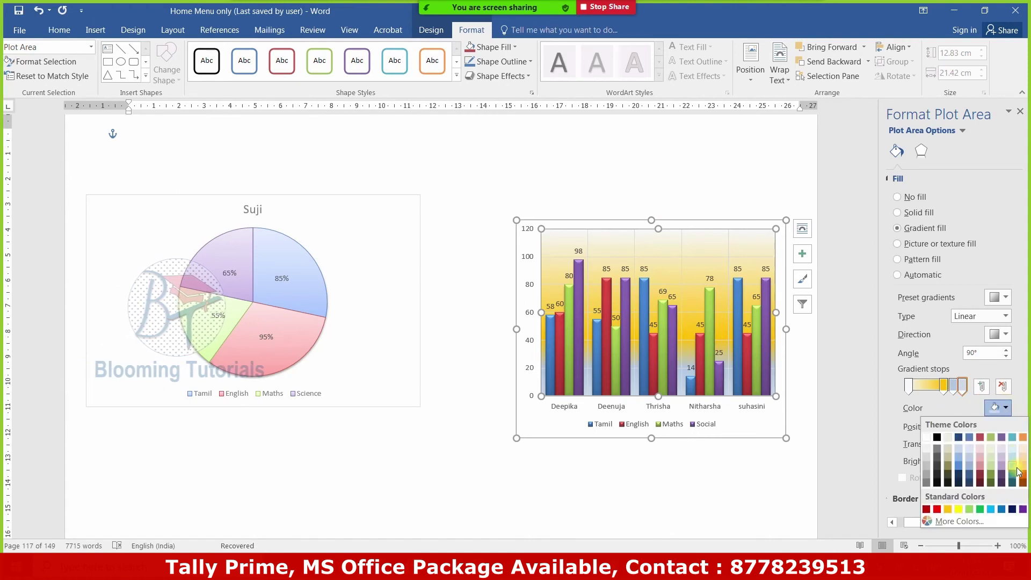
click(987, 509)
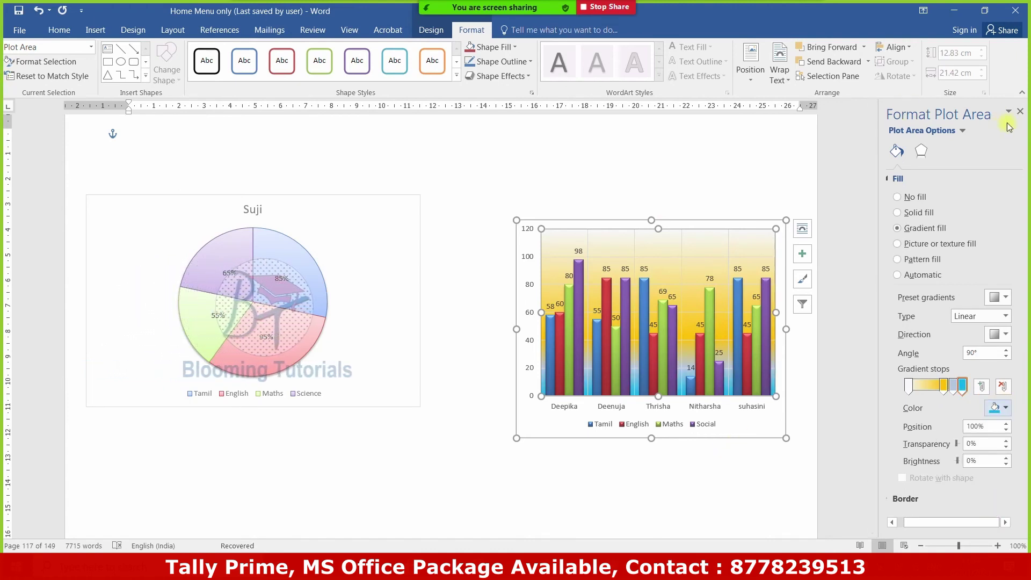
click(1020, 113)
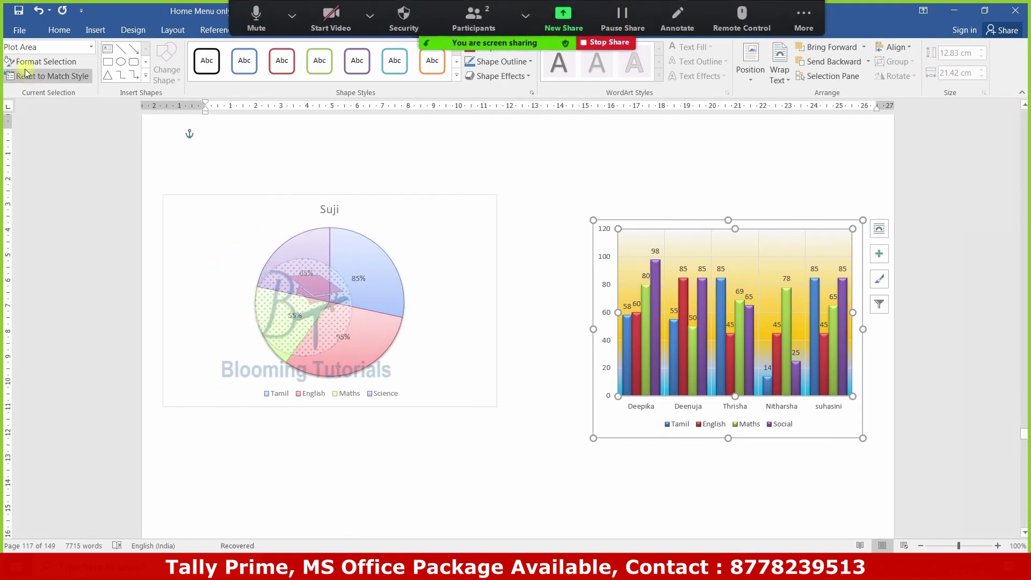
click(66, 79)
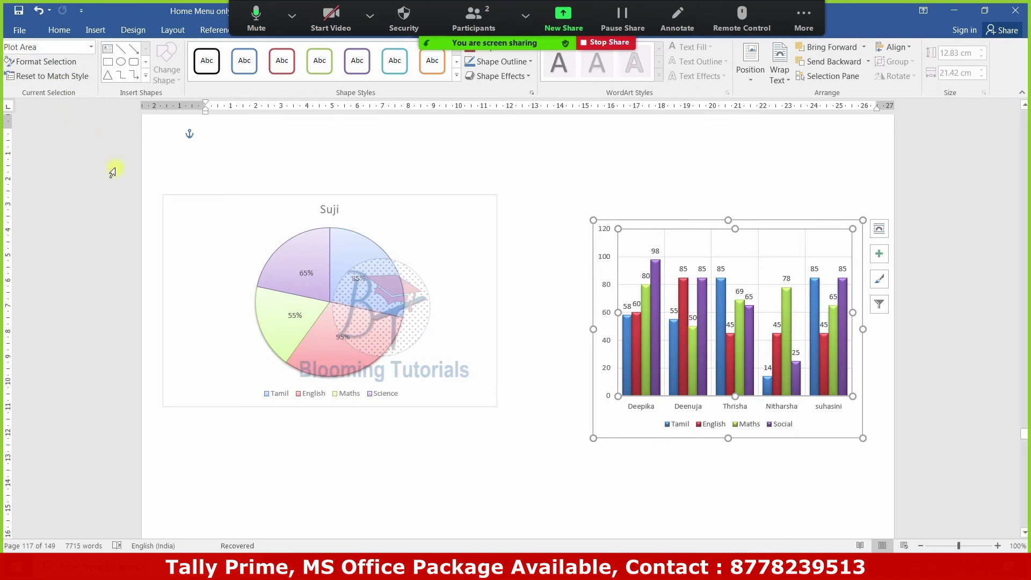
key(ctrl+a)
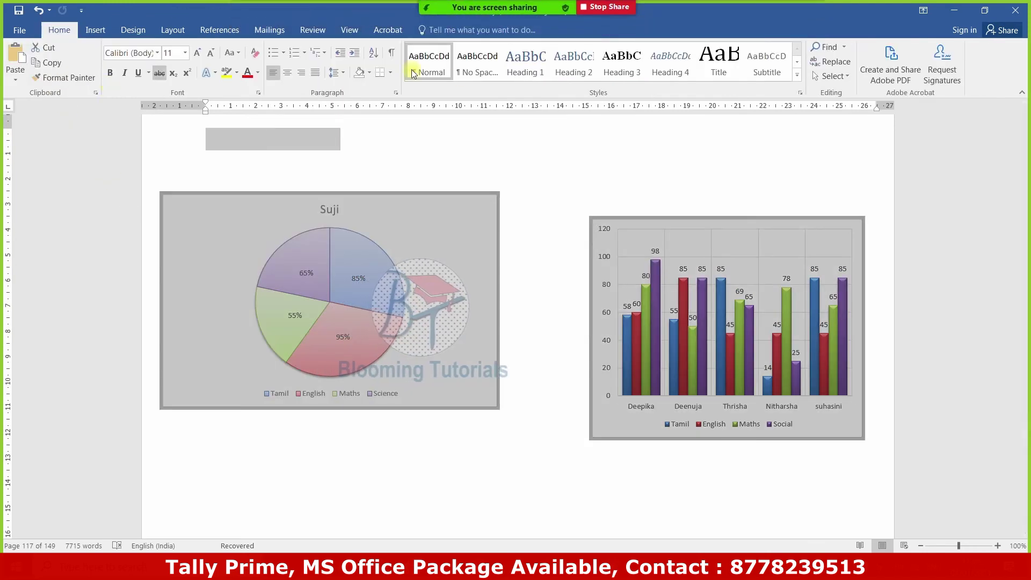
click(758, 219)
click(471, 30)
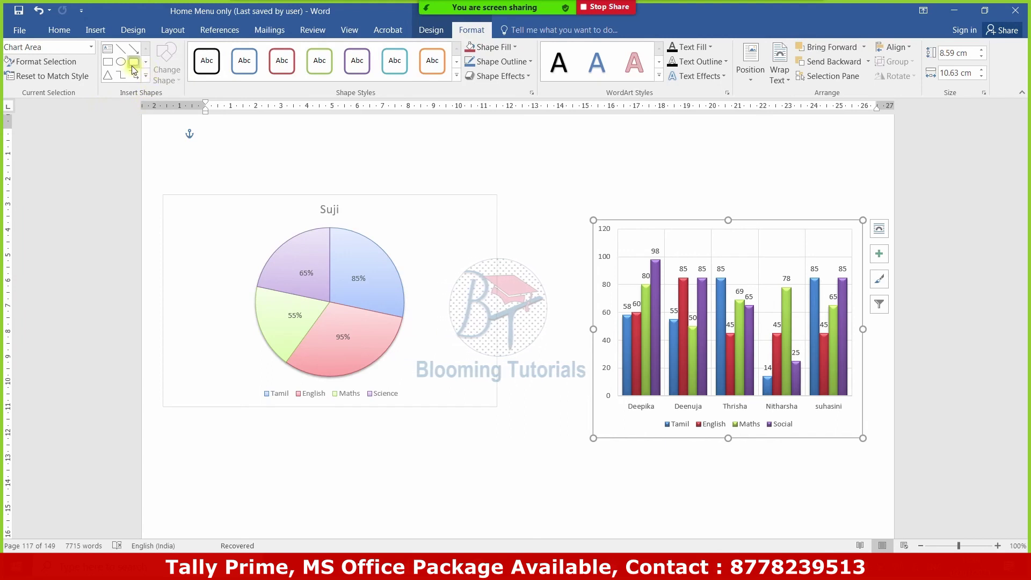
click(124, 68)
drag(742, 231, 821, 264)
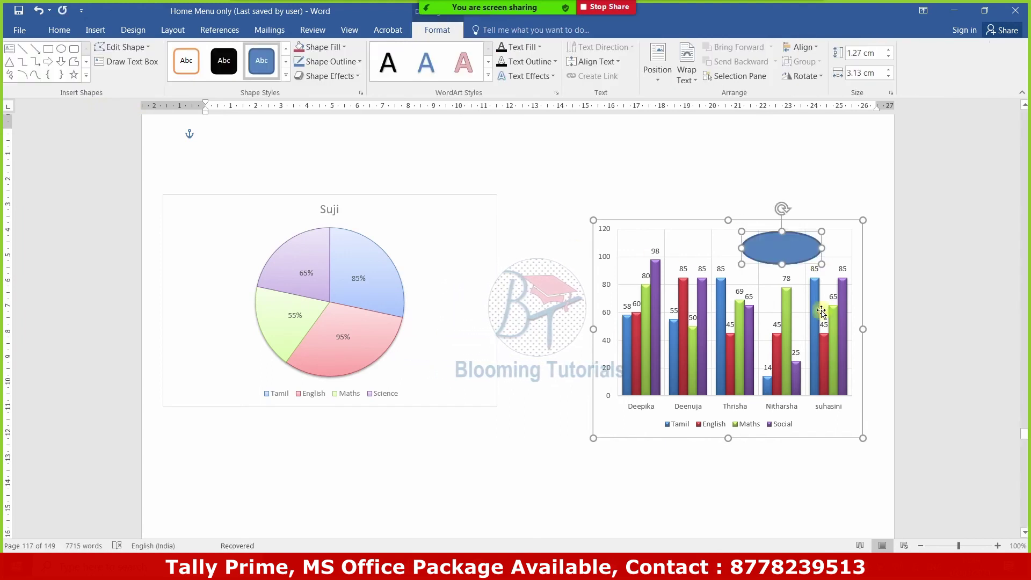
text(ghfghfghfgh)
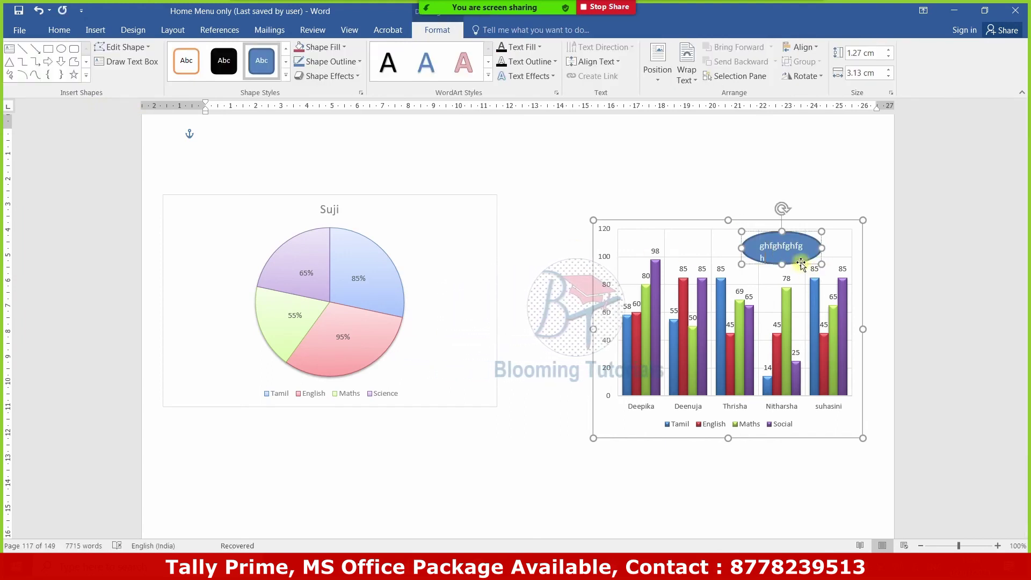
key(Delete)
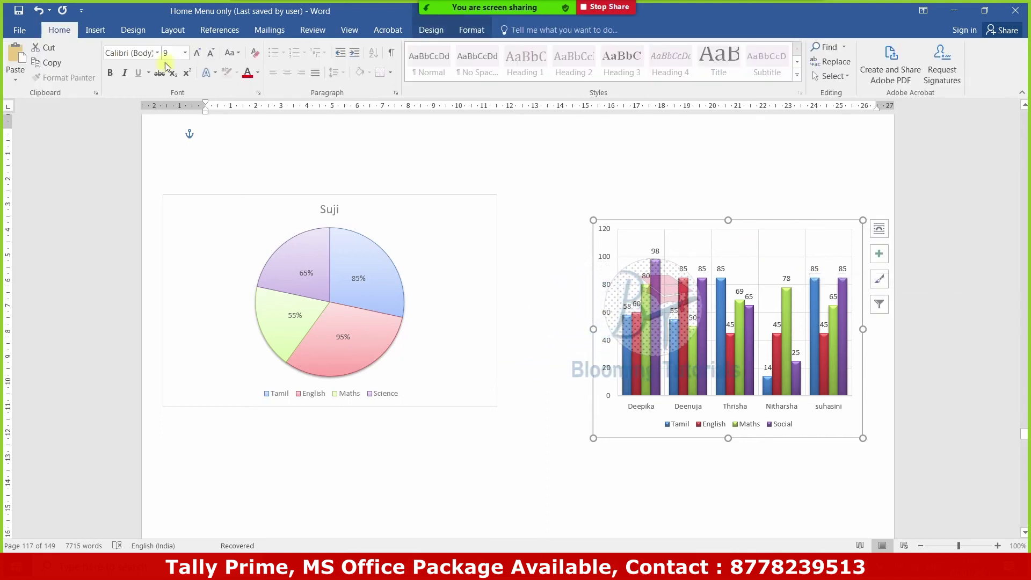
Enlarge the marks bar chart to span most of the page width
click(471, 29)
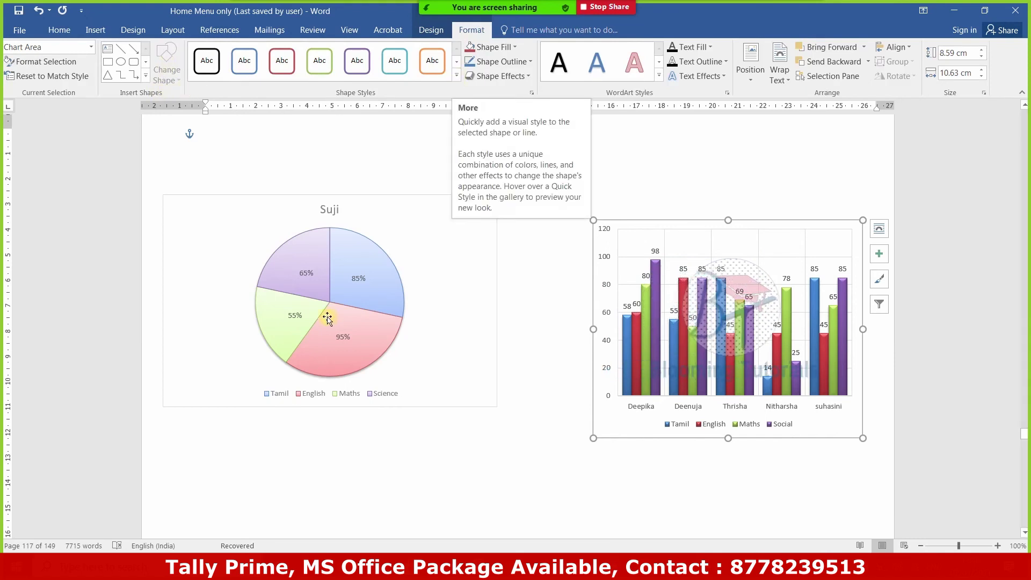
click(356, 281)
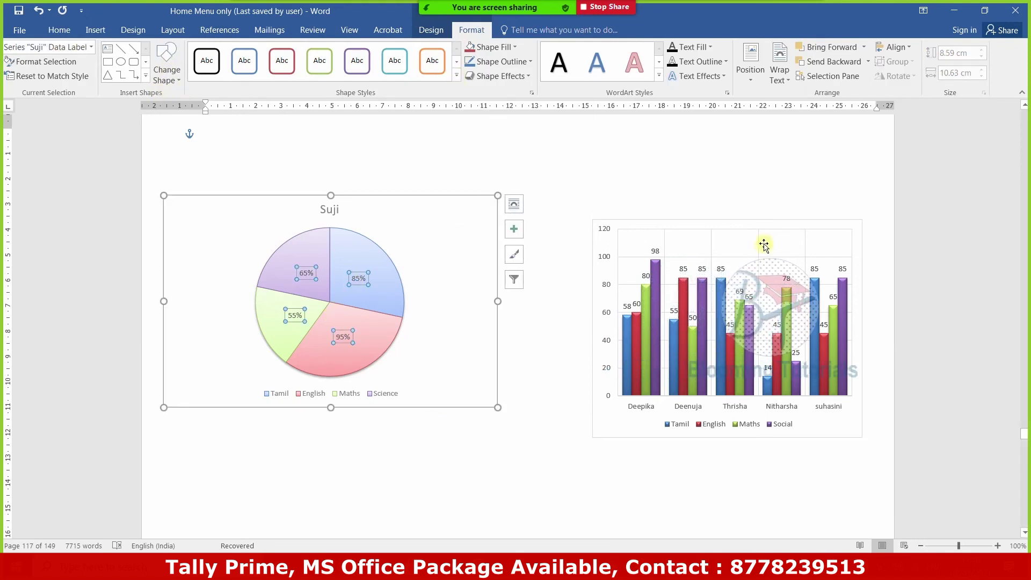
click(626, 365)
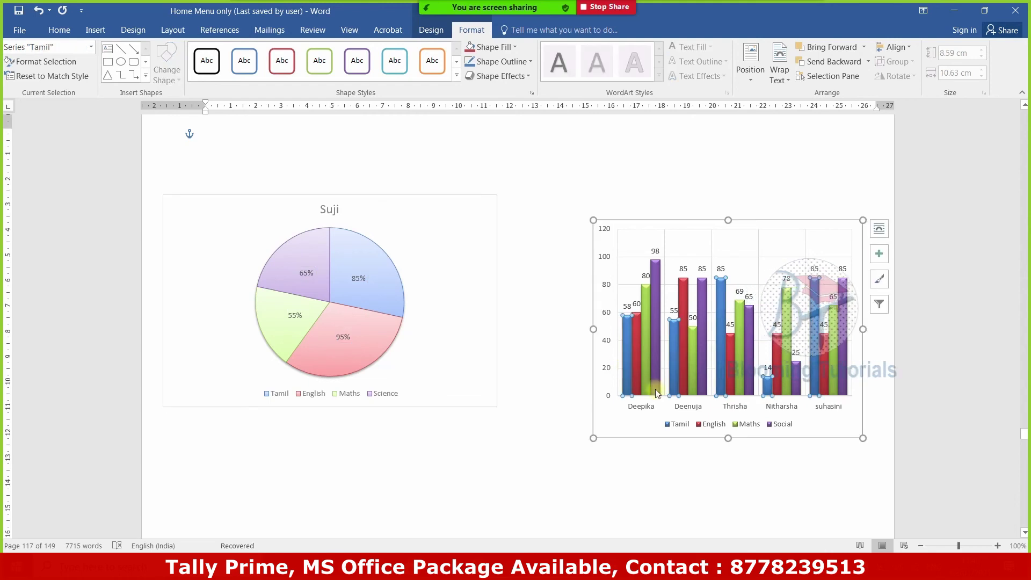
drag(592, 220, 198, 165)
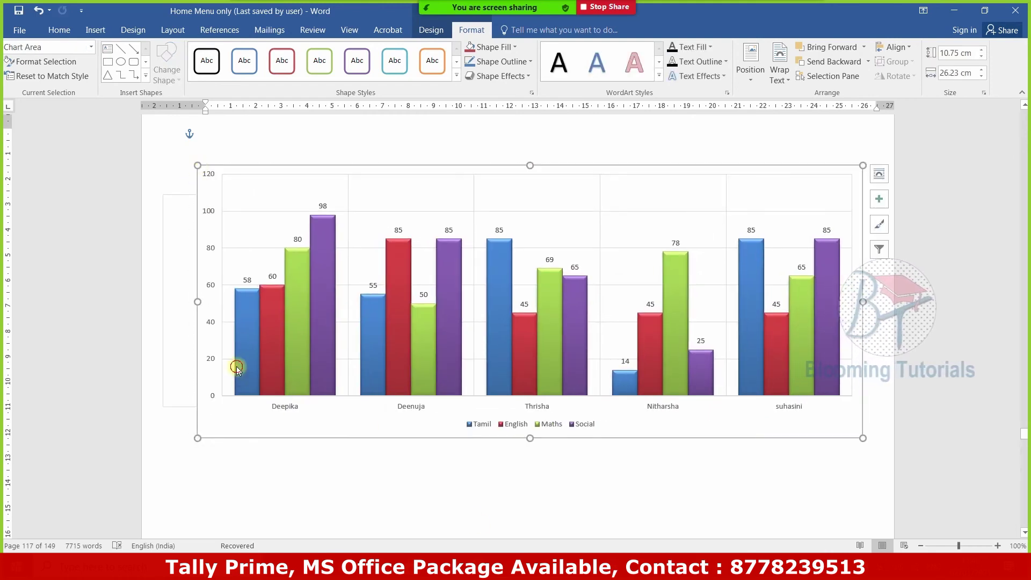
Select the English, Tamil, Maths and Social series, then open Format Data Series for Tamil
click(272, 359)
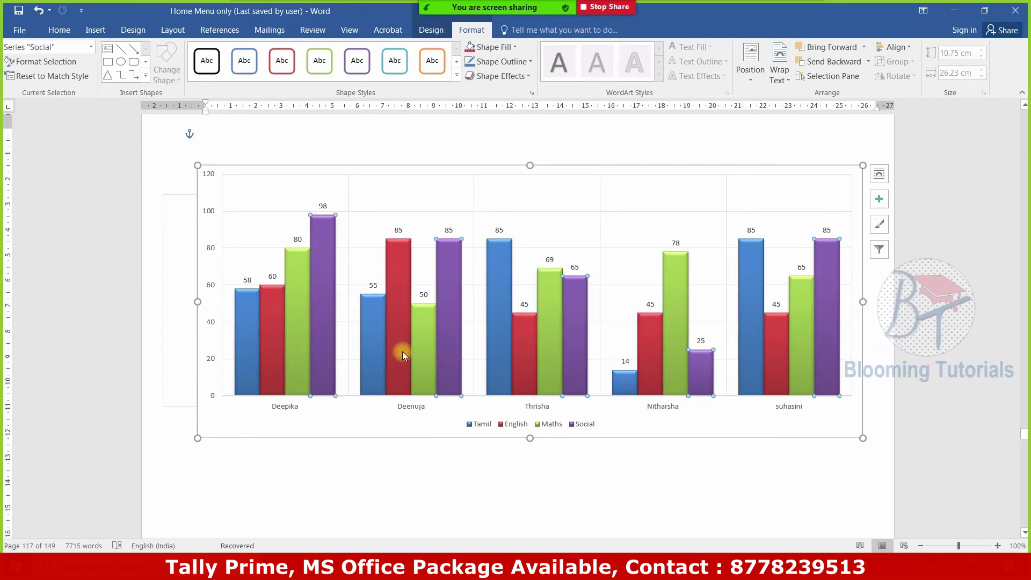
click(382, 355)
click(429, 351)
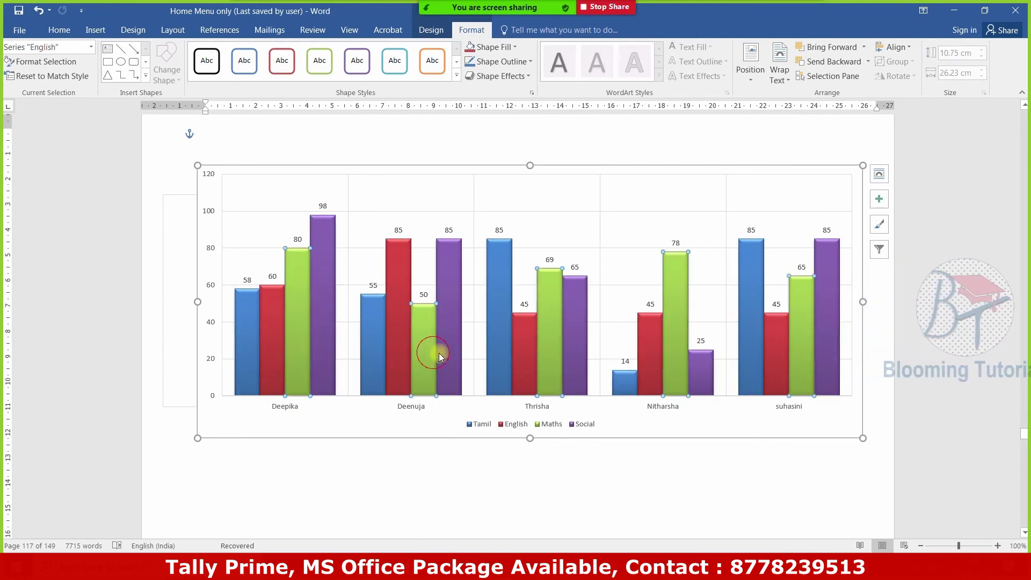
click(443, 353)
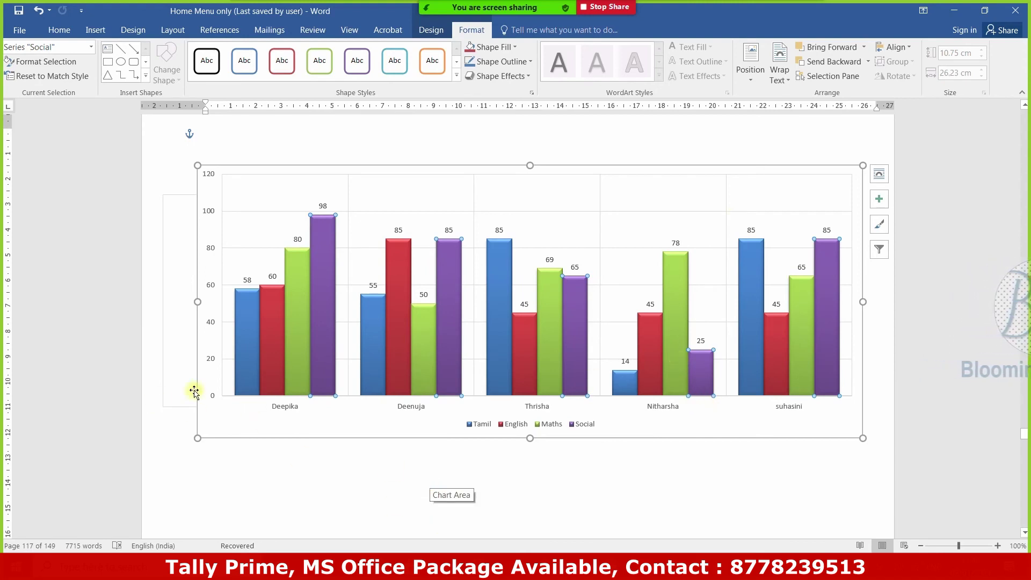
double_click(240, 365)
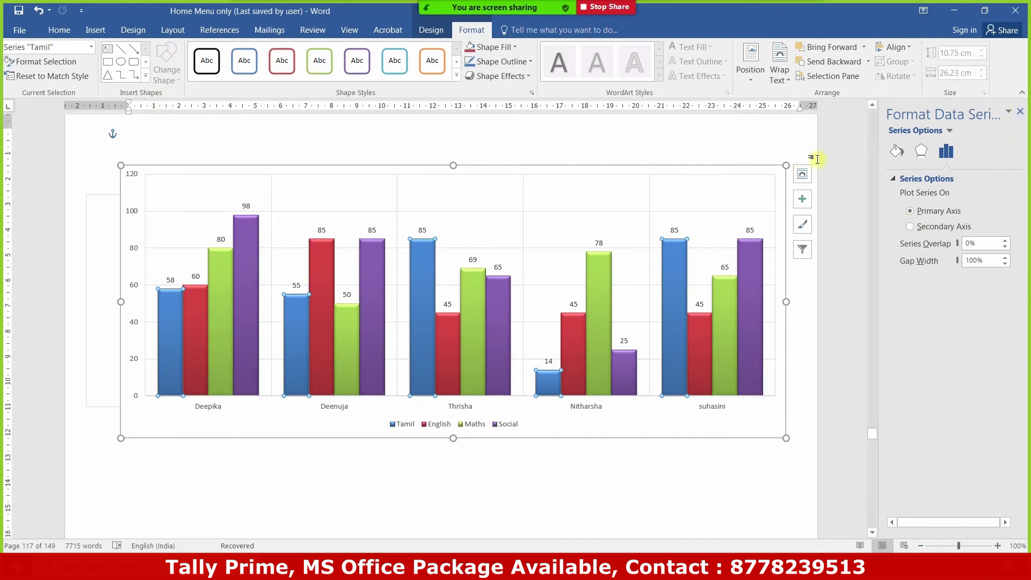
Give the Tamil bars a sparse red dotted pattern fill
click(892, 154)
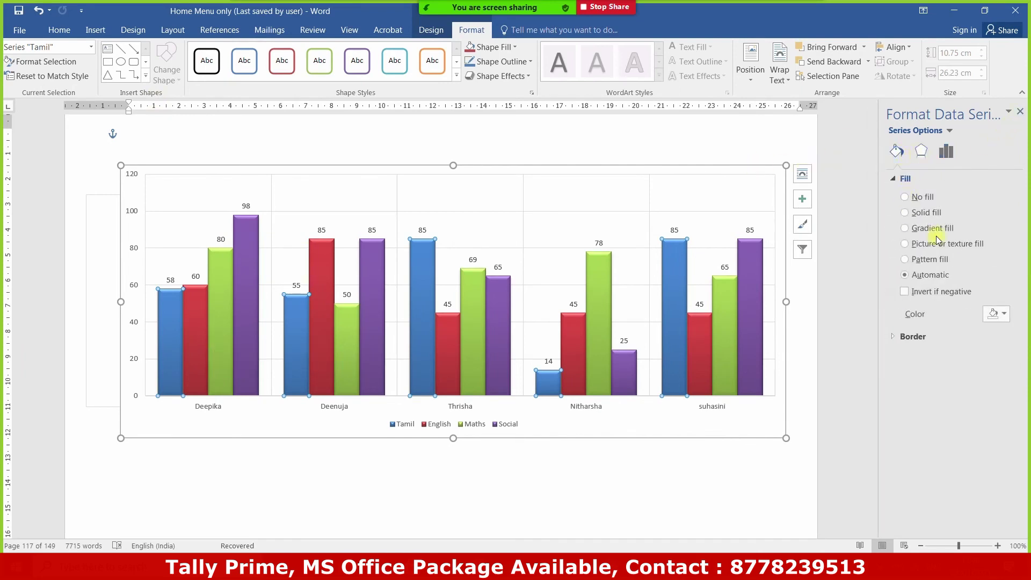
click(933, 262)
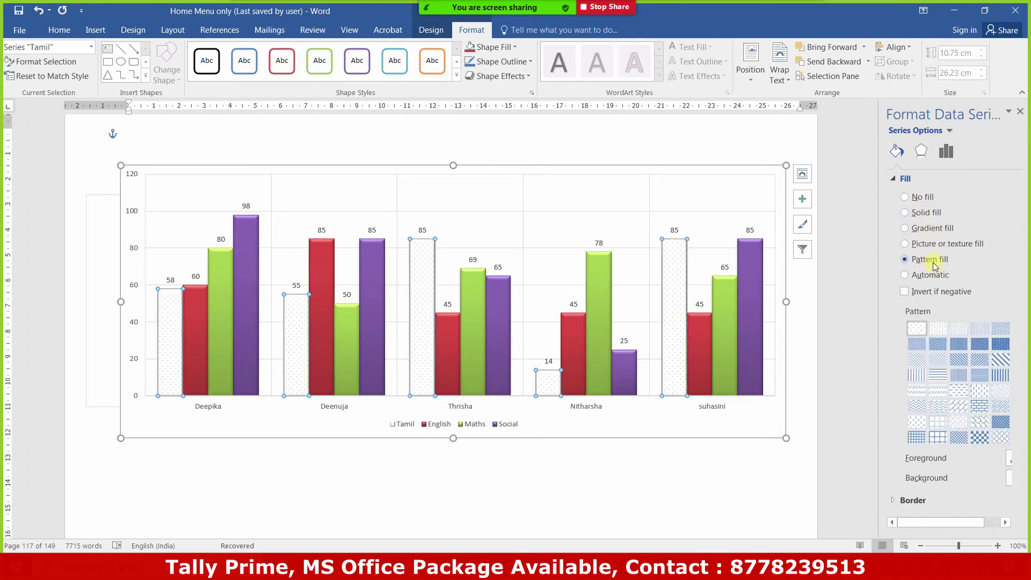
click(931, 228)
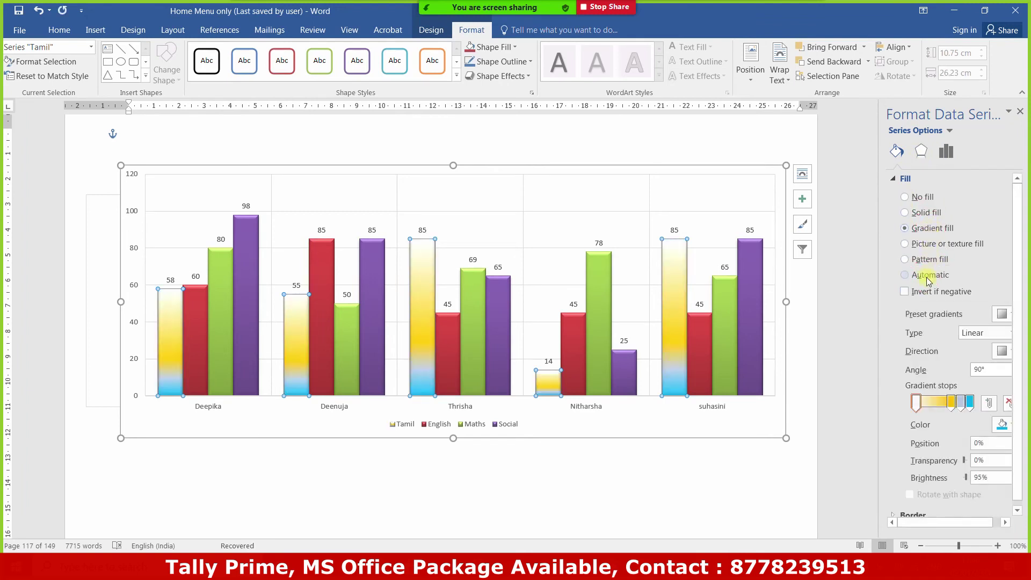
click(929, 260)
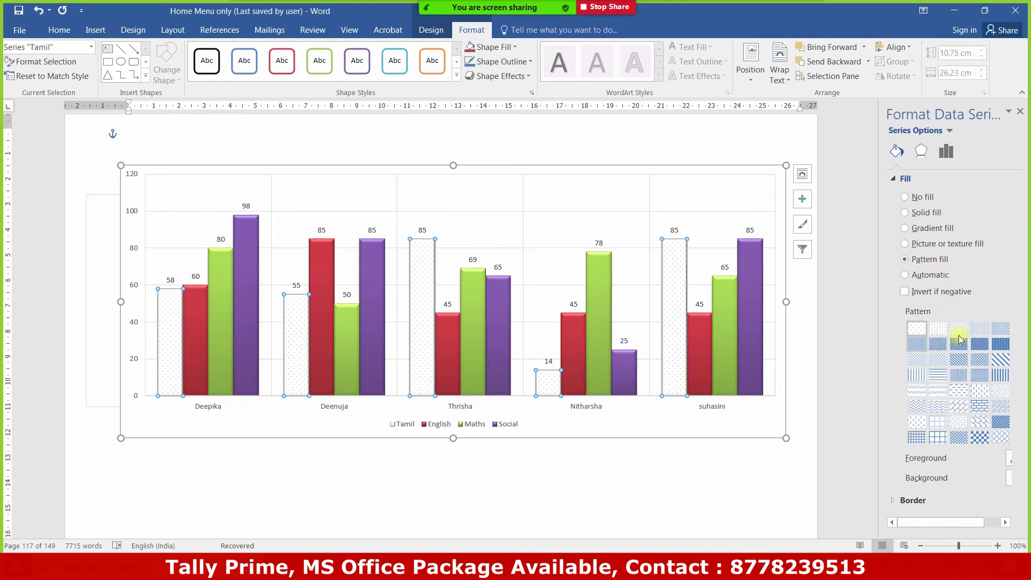
click(959, 440)
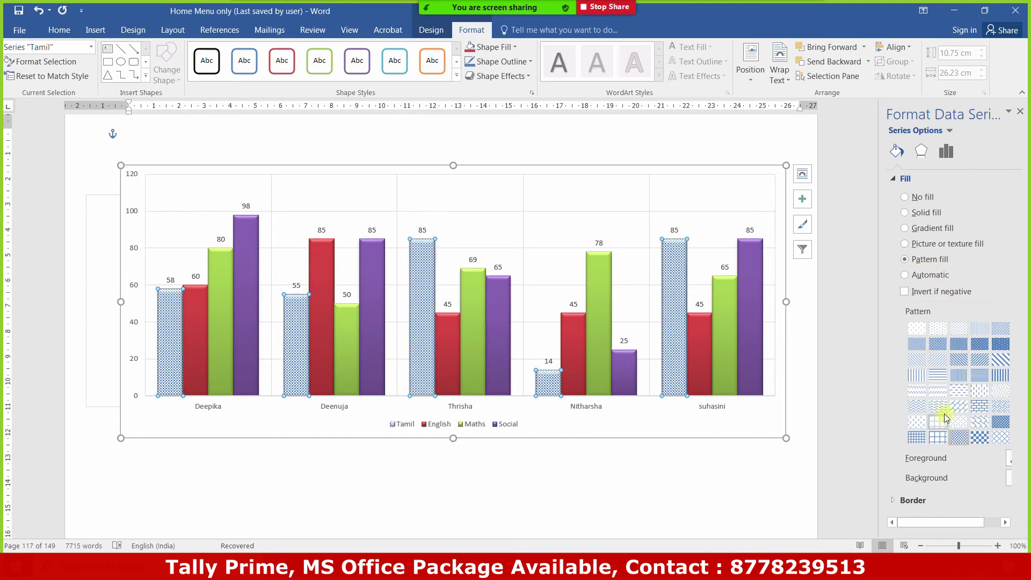
click(938, 393)
click(931, 375)
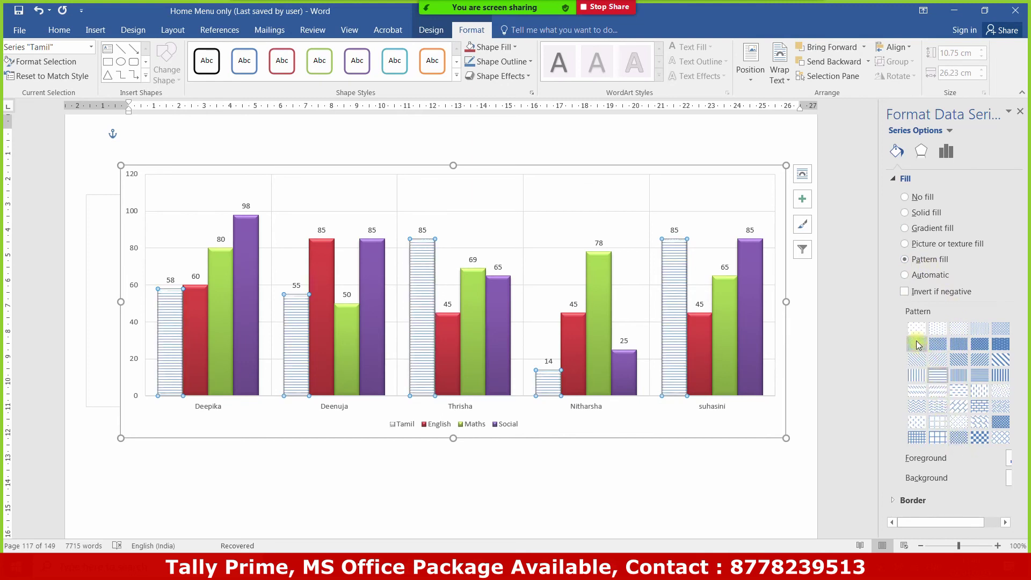
click(917, 344)
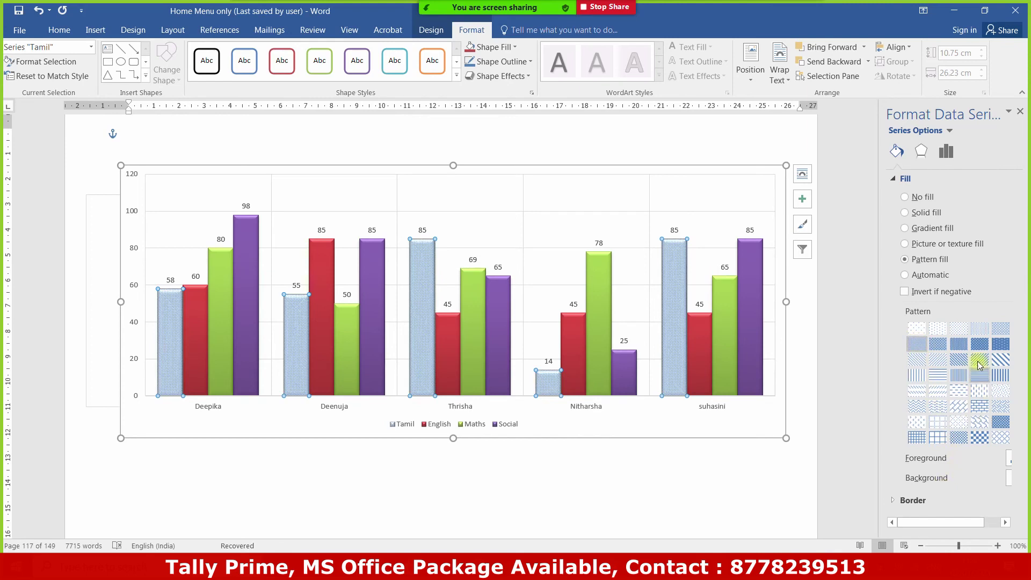
click(1011, 462)
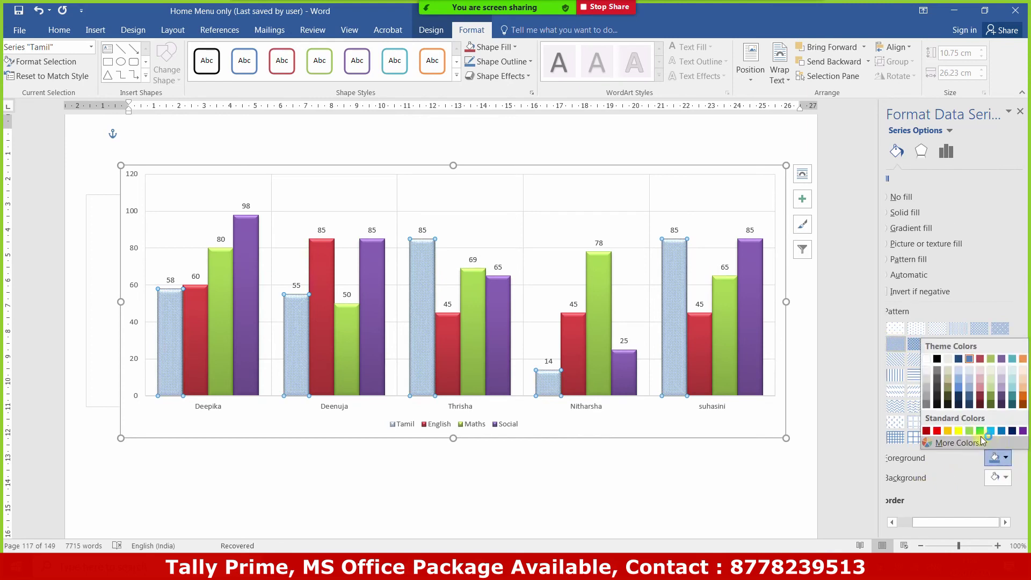
click(927, 431)
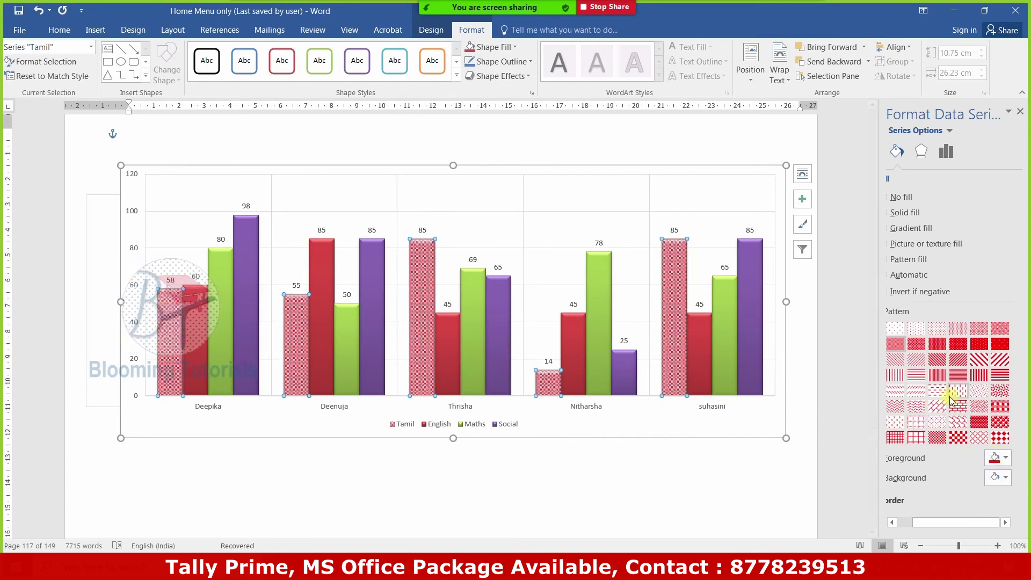
click(979, 390)
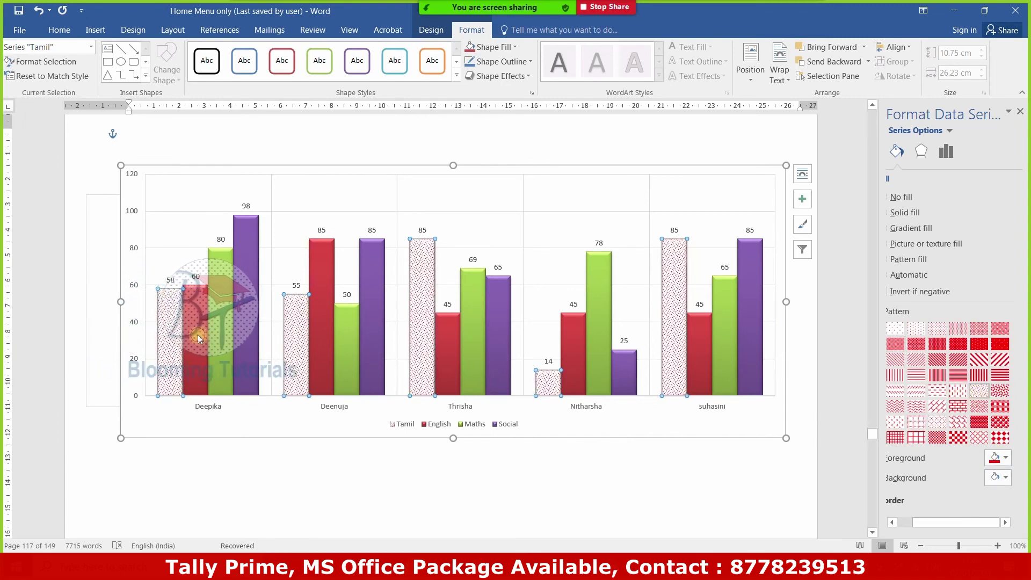
Give the Social bars a red dotted pattern fill on a yellow background
click(245, 325)
click(906, 274)
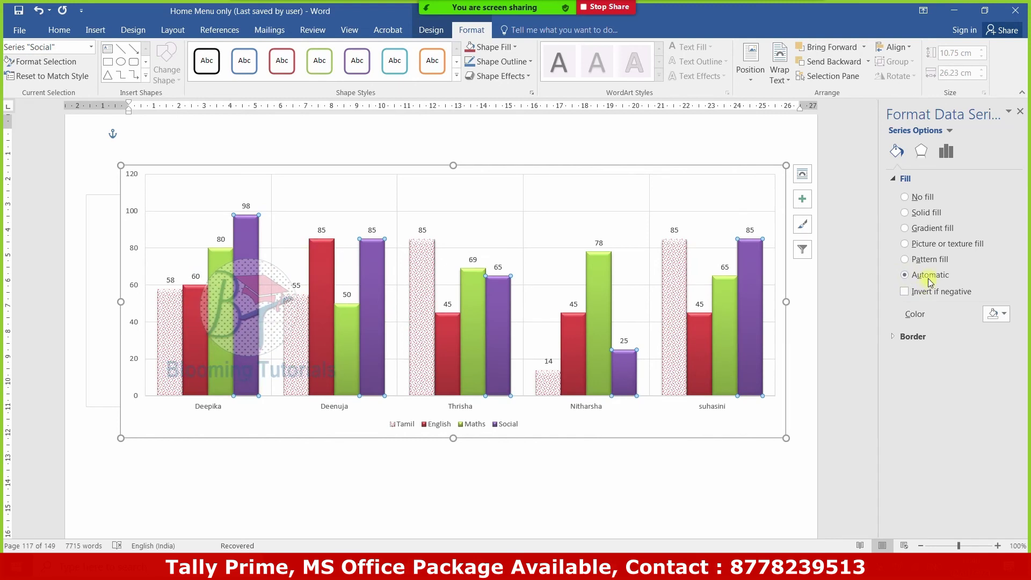
click(930, 260)
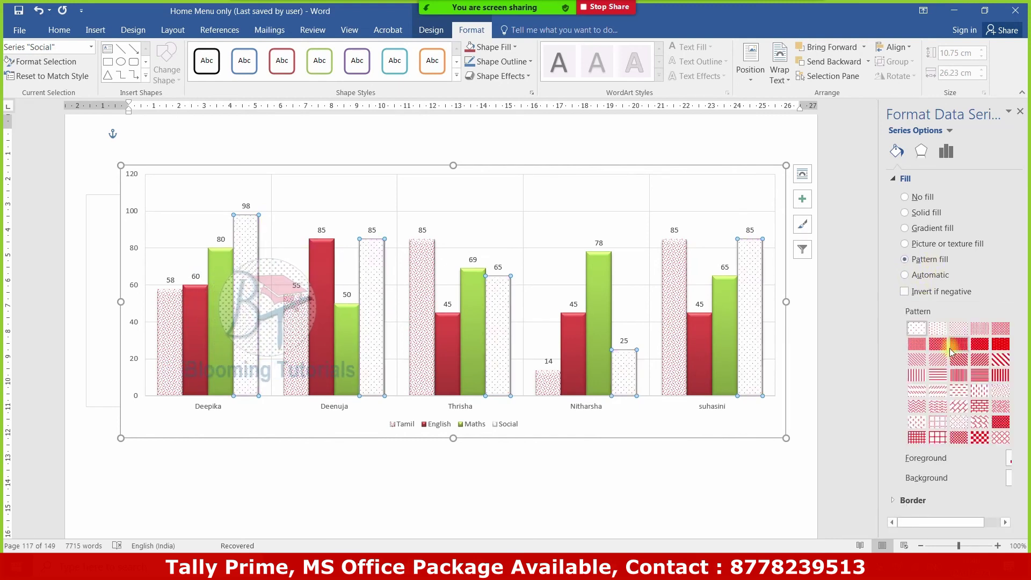
click(1006, 462)
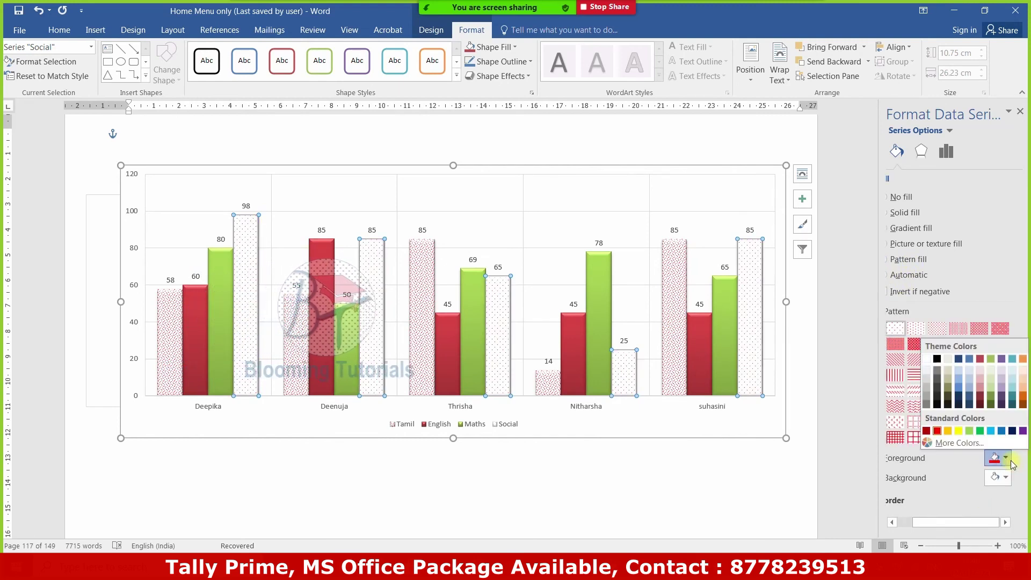
click(1006, 464)
click(1006, 477)
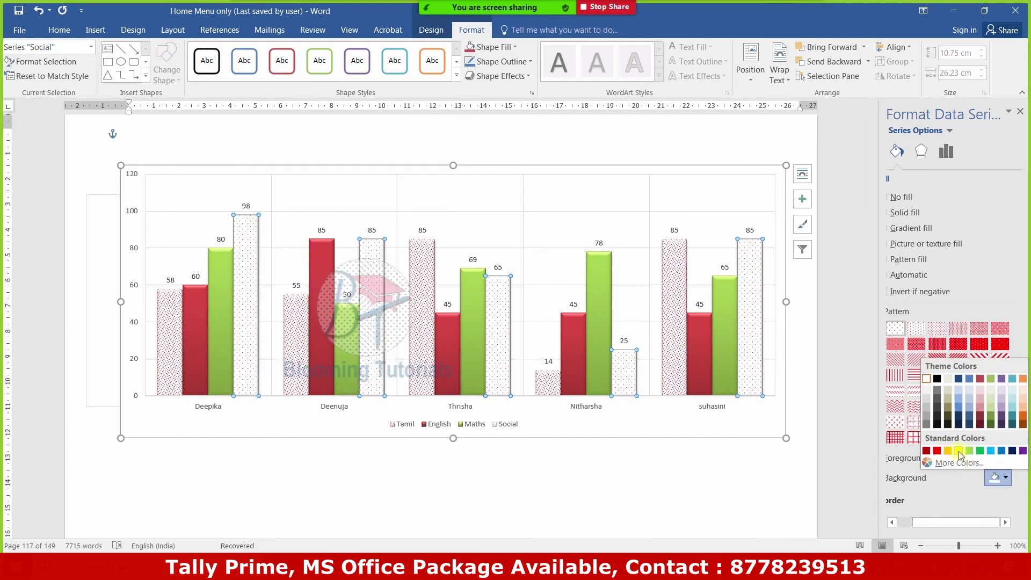
click(958, 450)
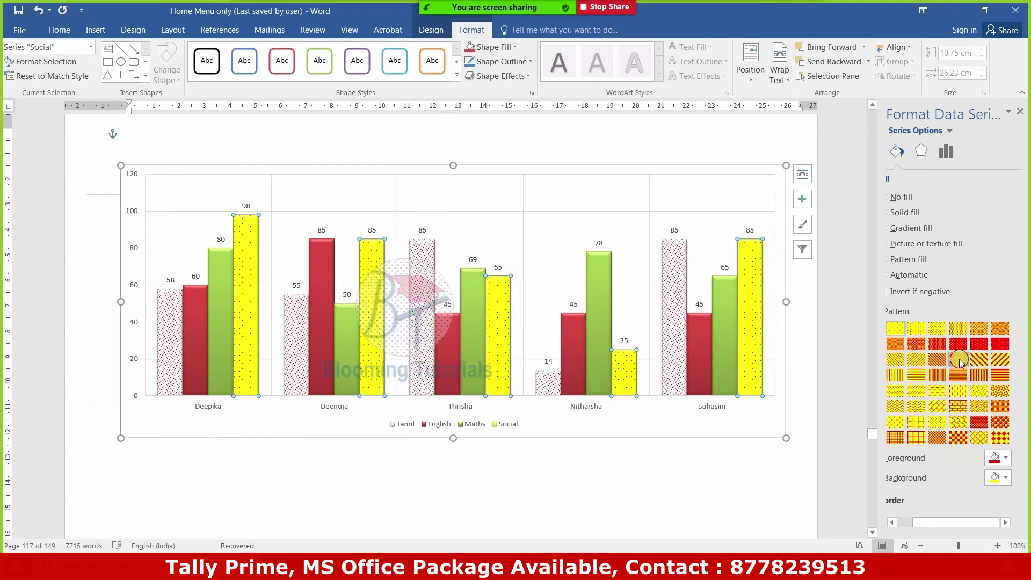
click(958, 359)
click(957, 348)
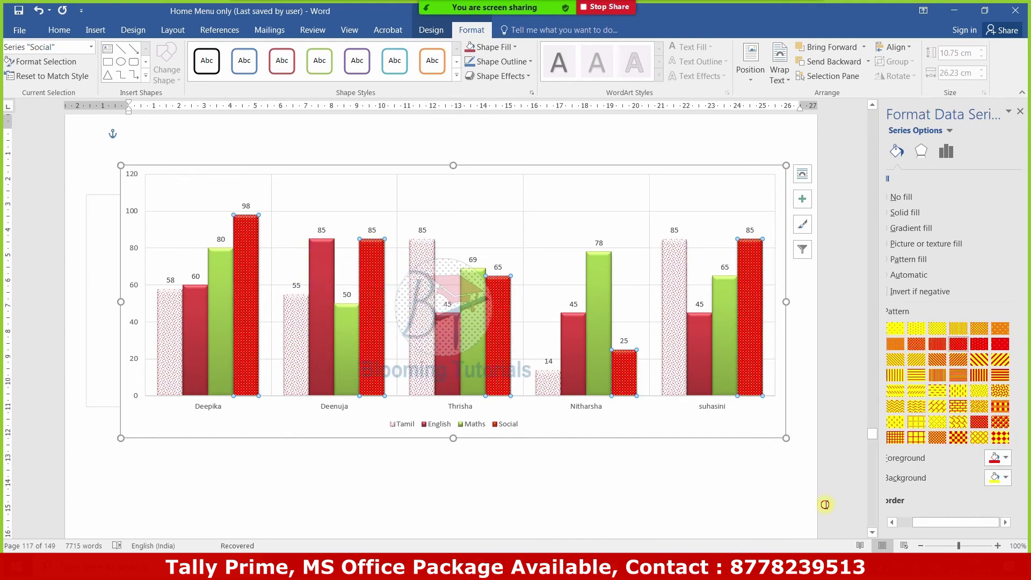
click(825, 504)
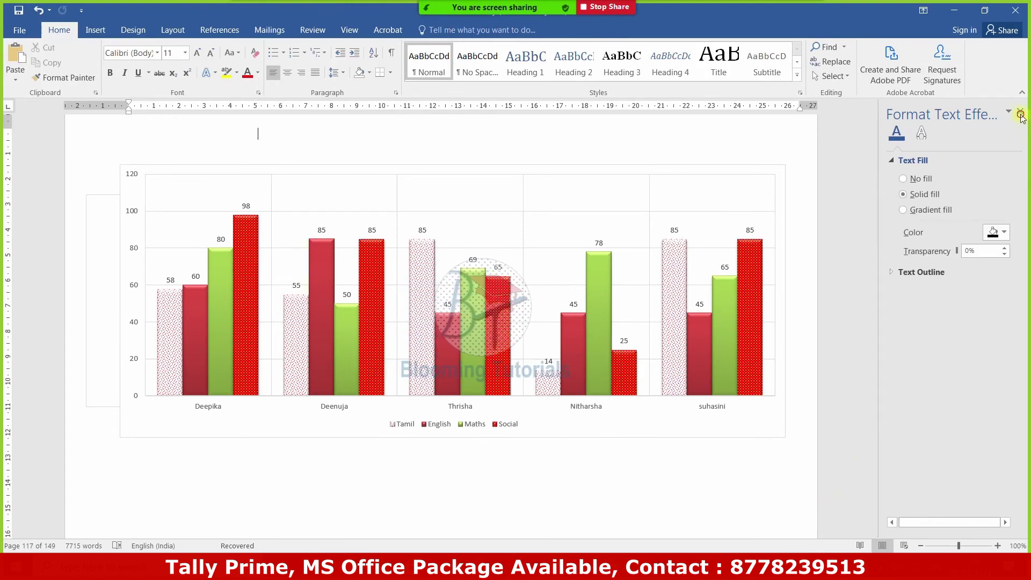
Move the bar chart aside to reveal the Suji pie chart
click(1020, 113)
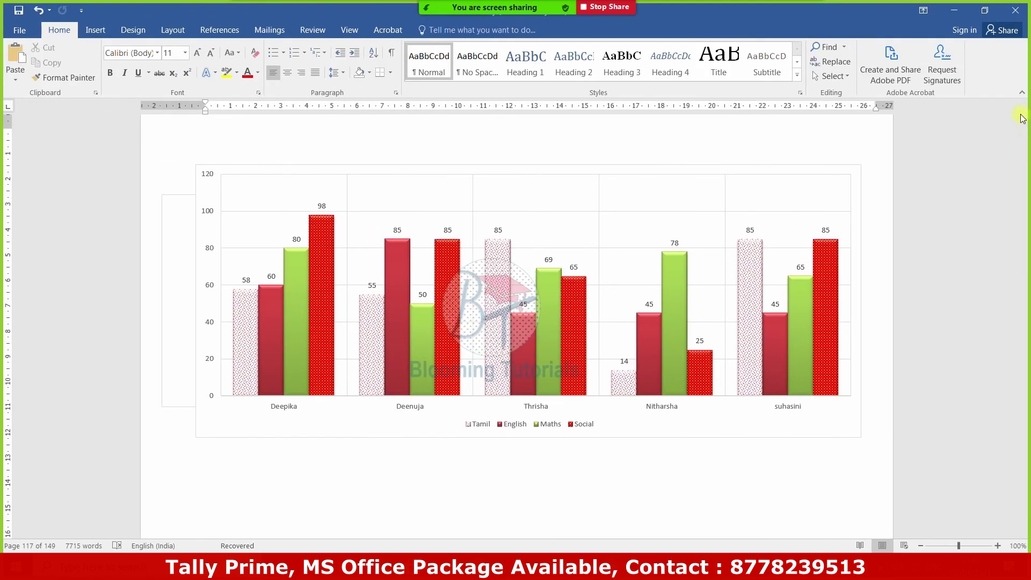
click(495, 271)
click(485, 33)
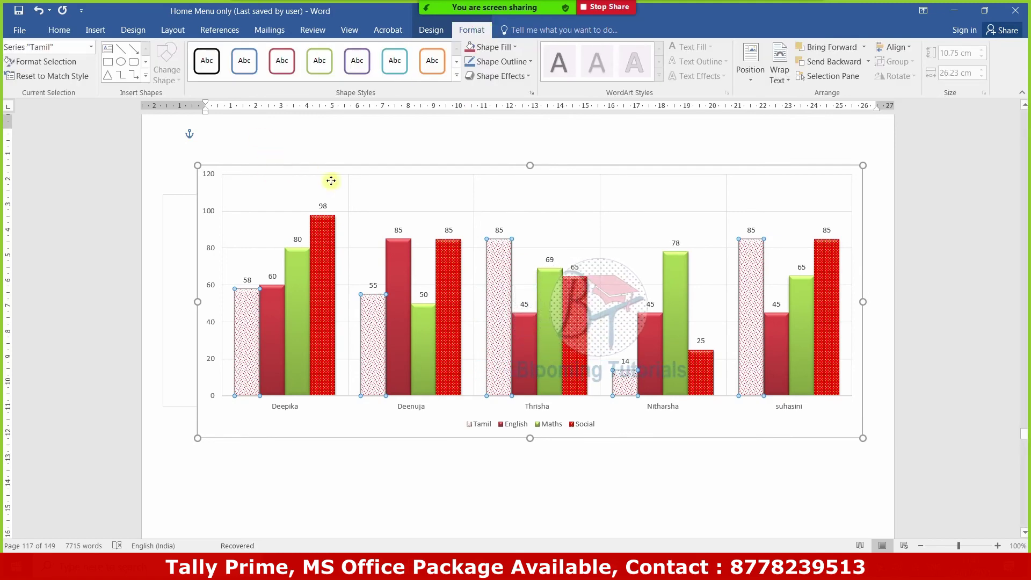
drag(330, 179, 362, 299)
Move the Suji pie chart up and right, then move the bar chart back over it
click(372, 237)
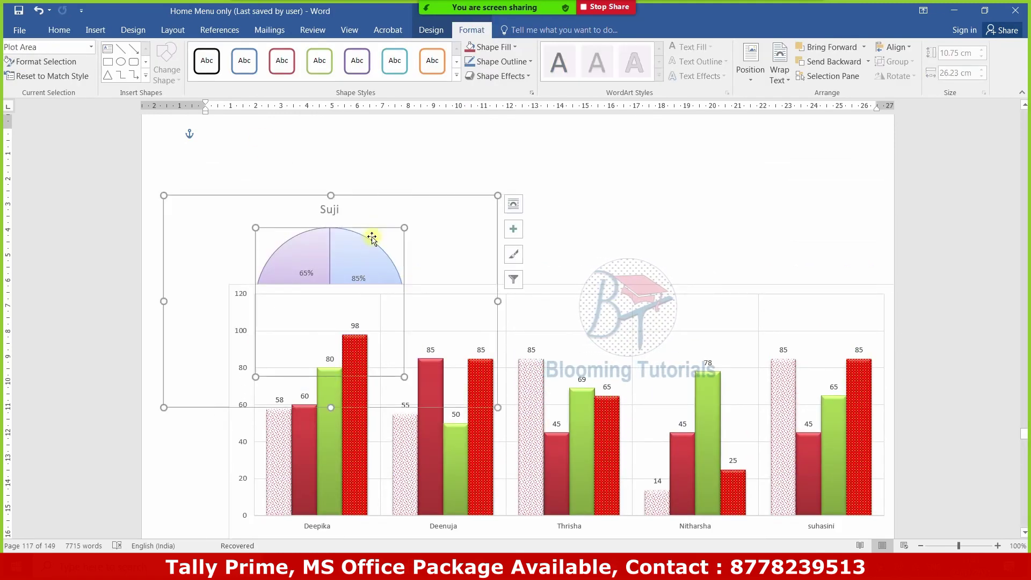
click(394, 198)
drag(481, 147, 562, 98)
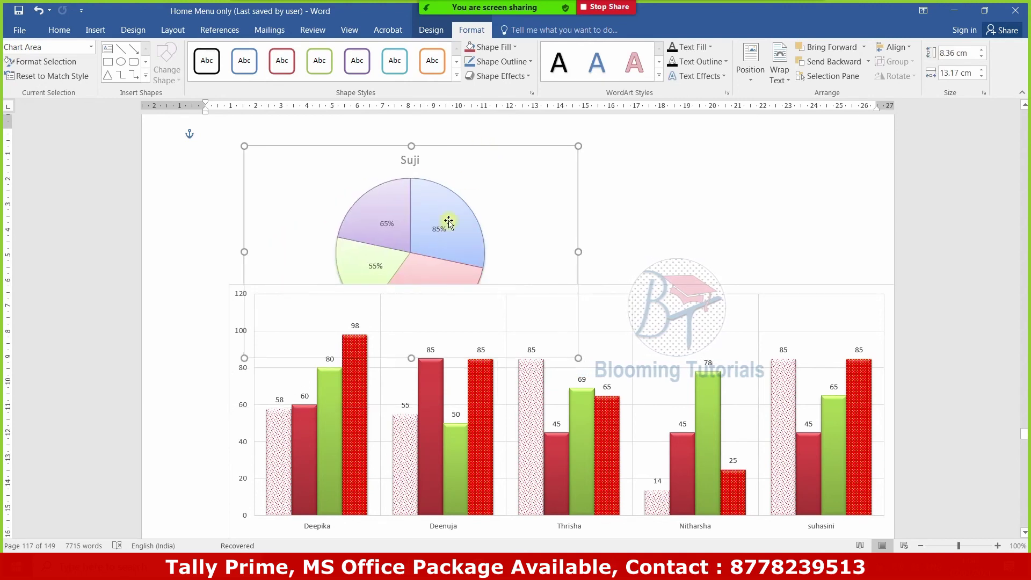
click(376, 208)
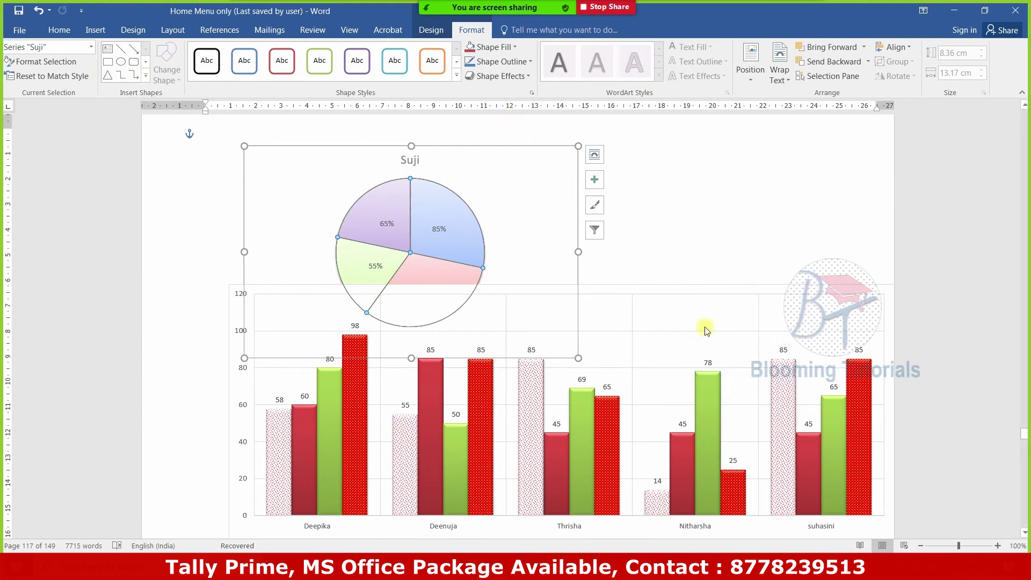
click(711, 290)
drag(711, 290, 660, 210)
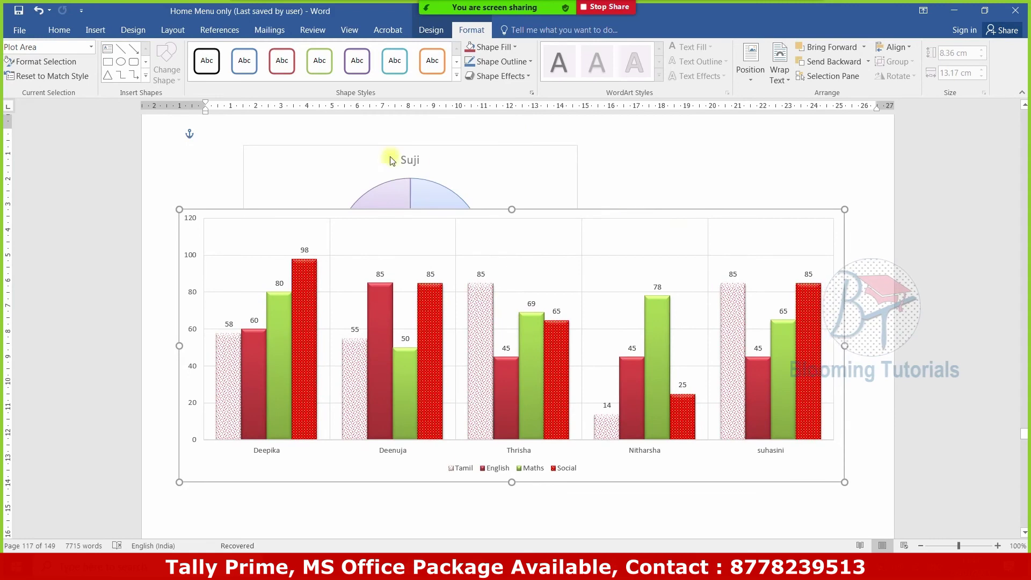
Try black and green shape styles on the Maths bars, ending with a light blue fill
click(456, 75)
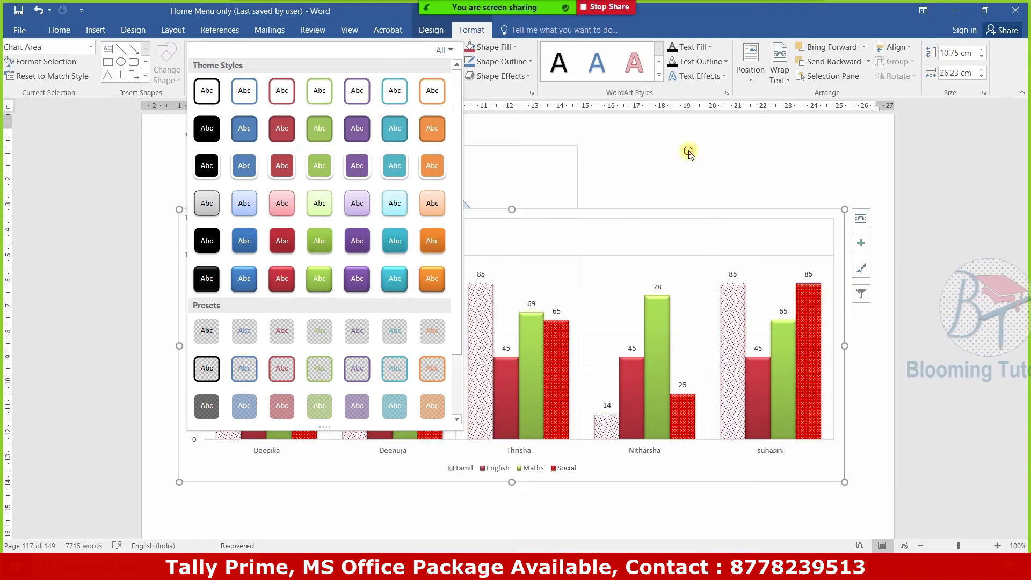
click(547, 357)
double_click(538, 359)
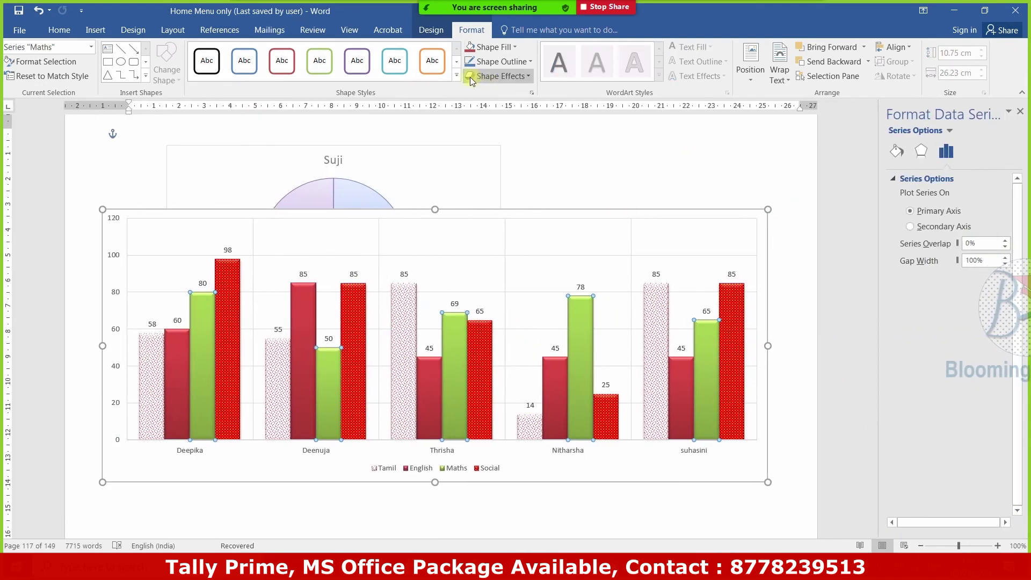
click(456, 75)
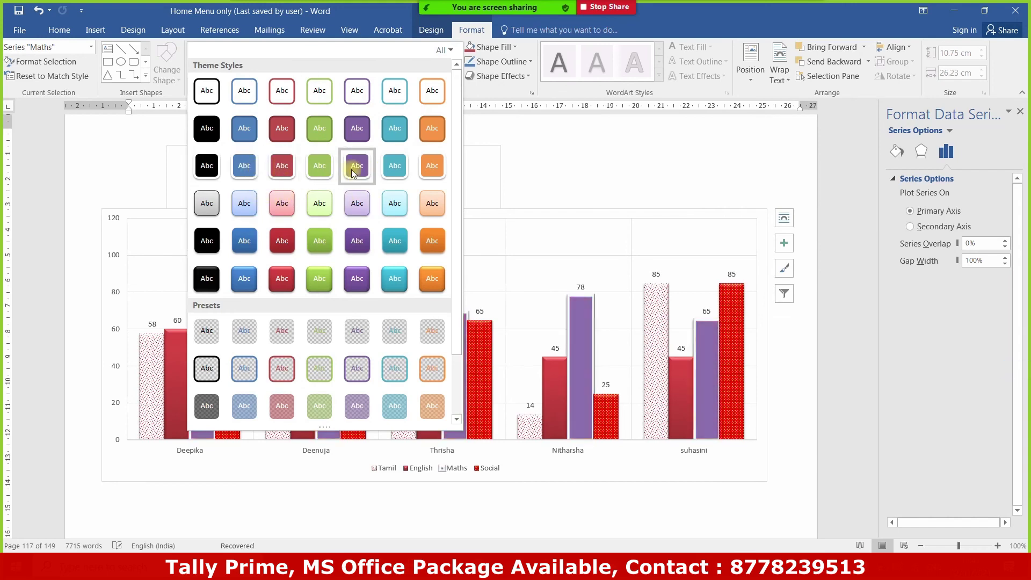
click(204, 166)
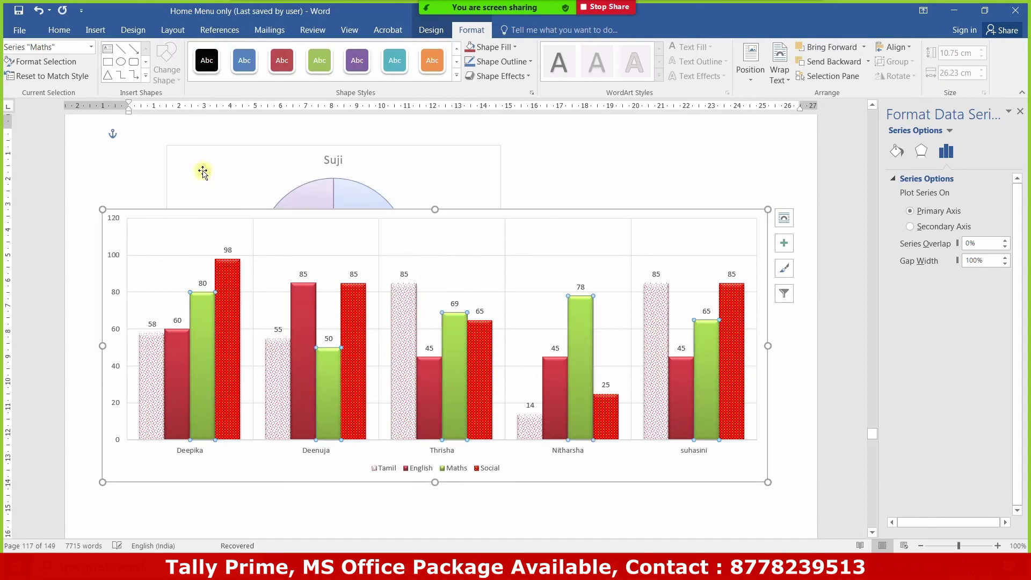
click(456, 80)
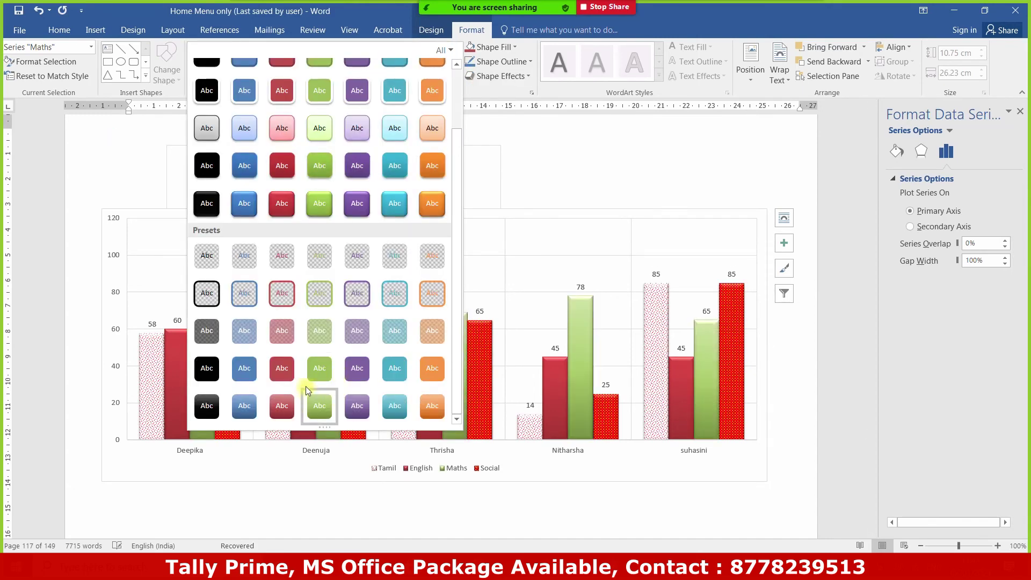
click(321, 205)
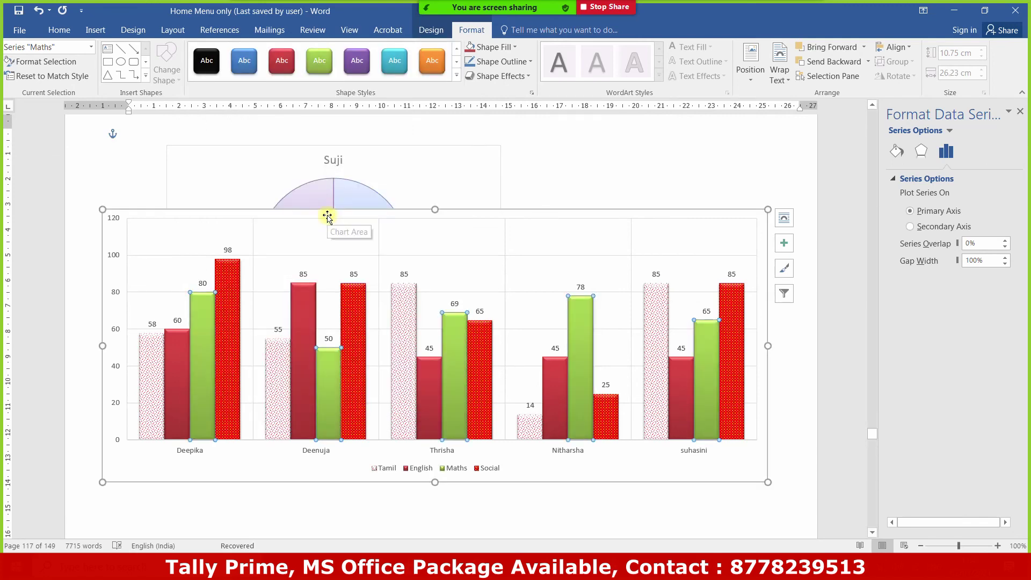
click(514, 48)
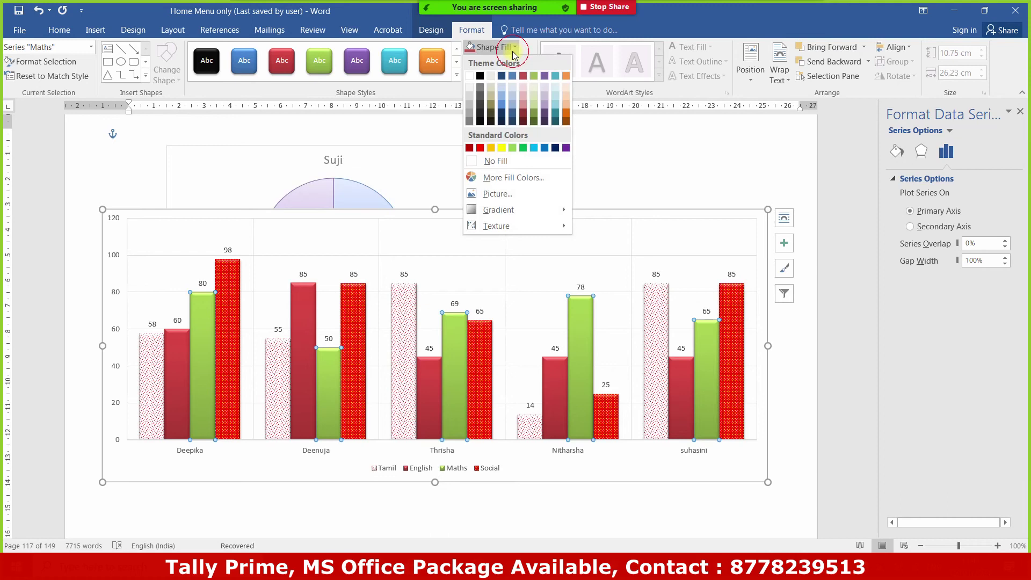
click(507, 101)
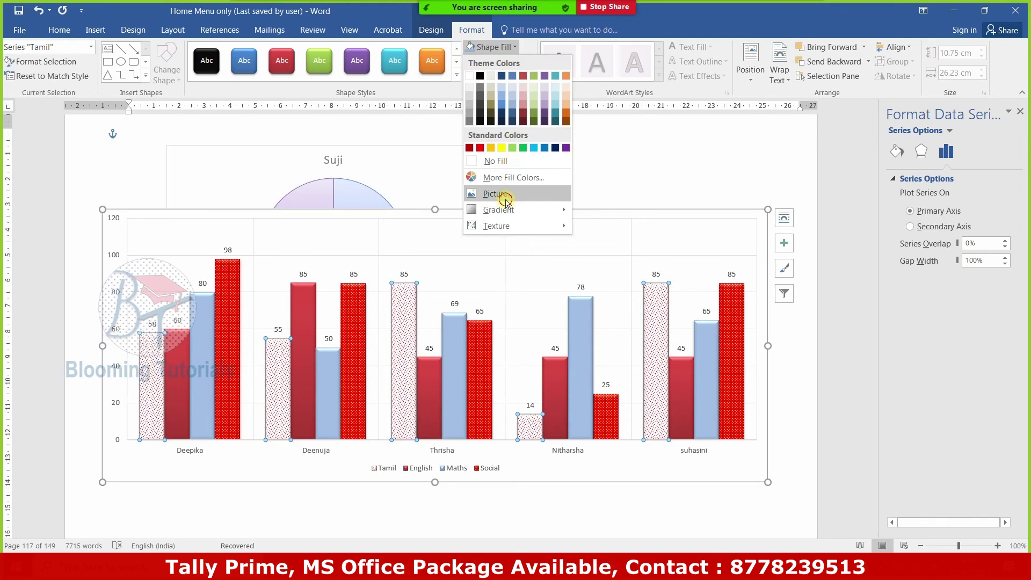
Fill the Tamil bars with picture 1 from the x folder
click(497, 194)
click(634, 245)
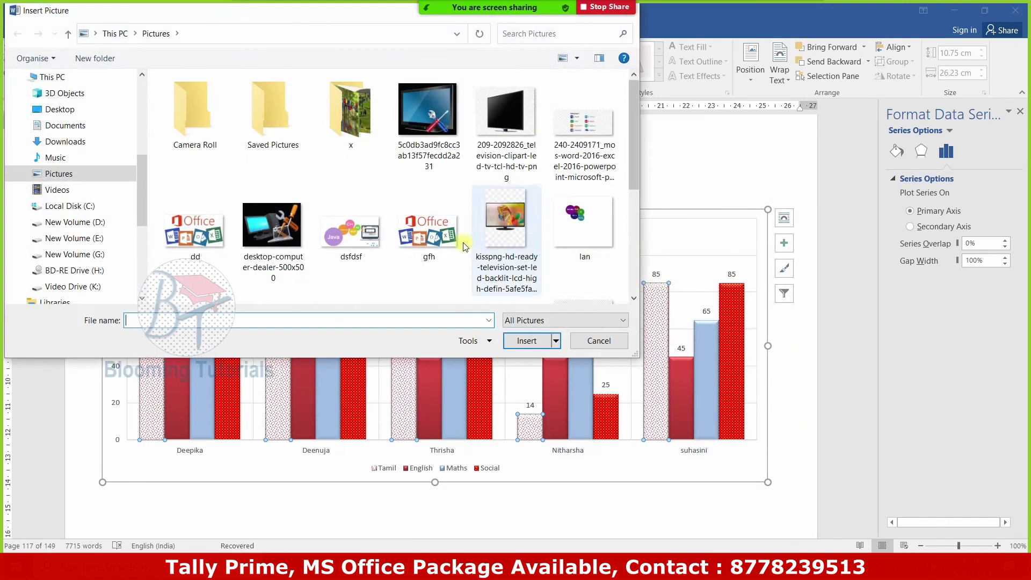
double_click(354, 117)
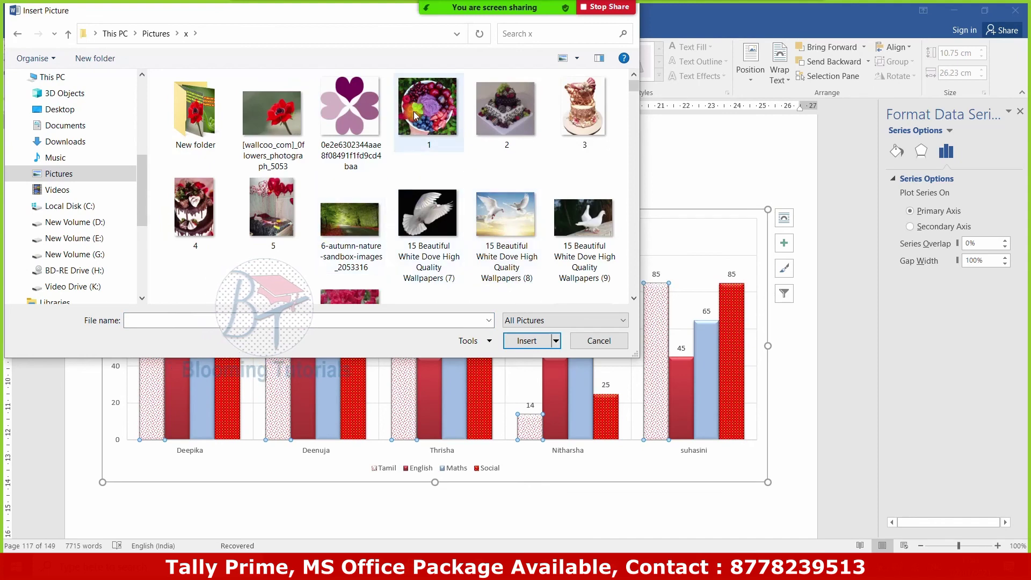
double_click(419, 105)
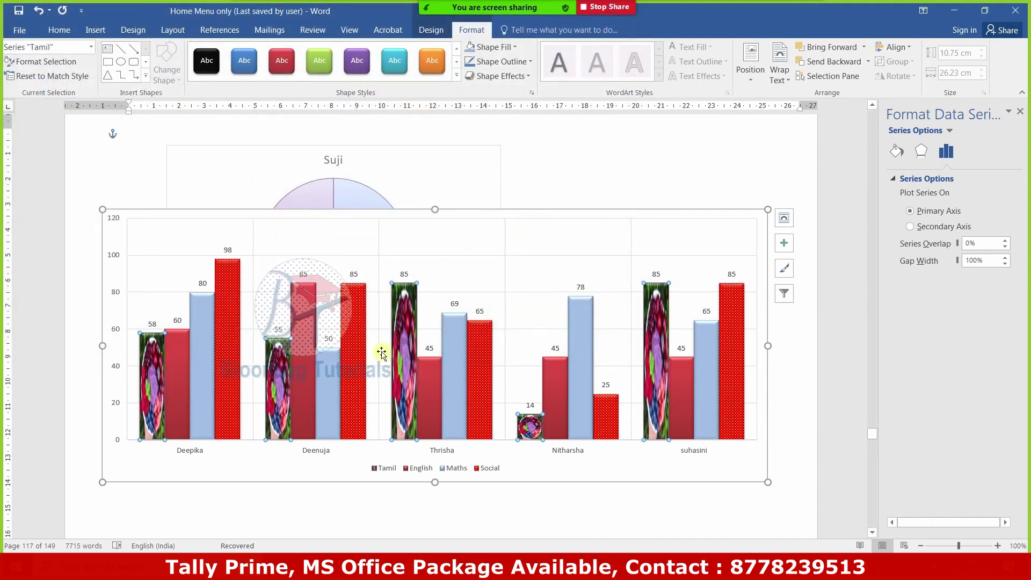
click(513, 47)
mouse_move(498, 209)
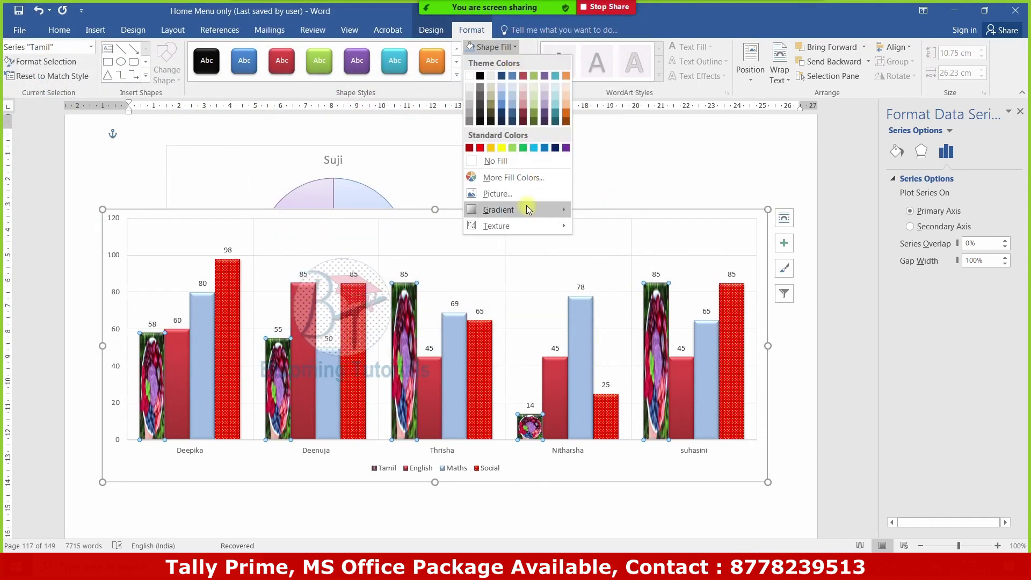
Give the Tamil bars a gradient fill with one stop moved to 49%, stops coloured green and magenta
click(634, 461)
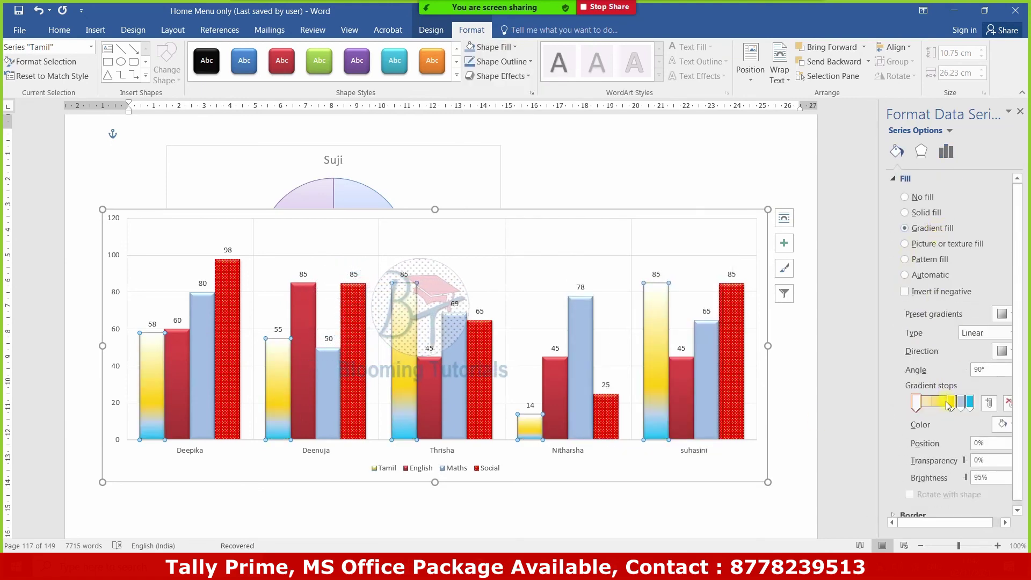
drag(949, 407, 939, 406)
click(959, 408)
click(1005, 428)
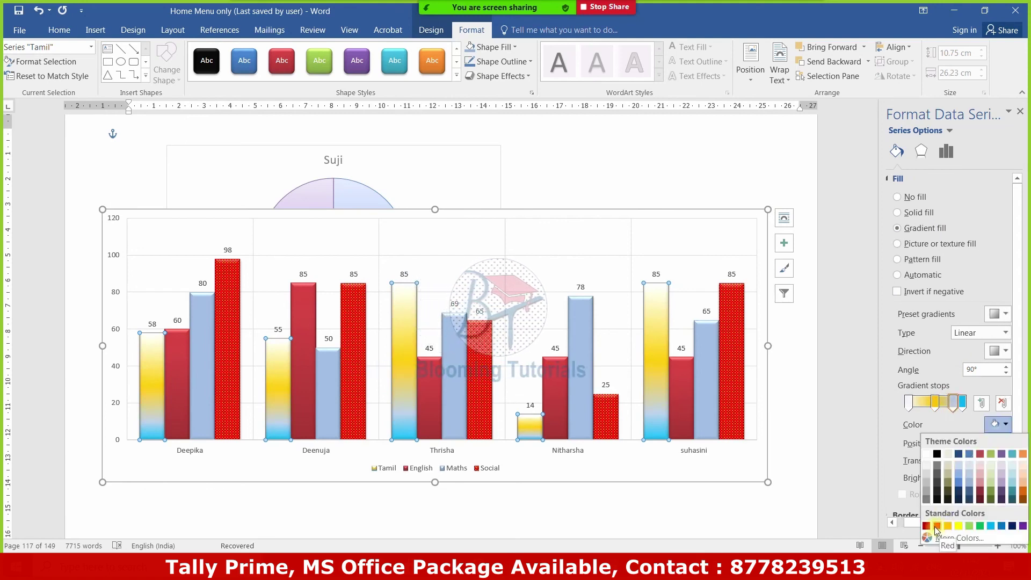
click(981, 526)
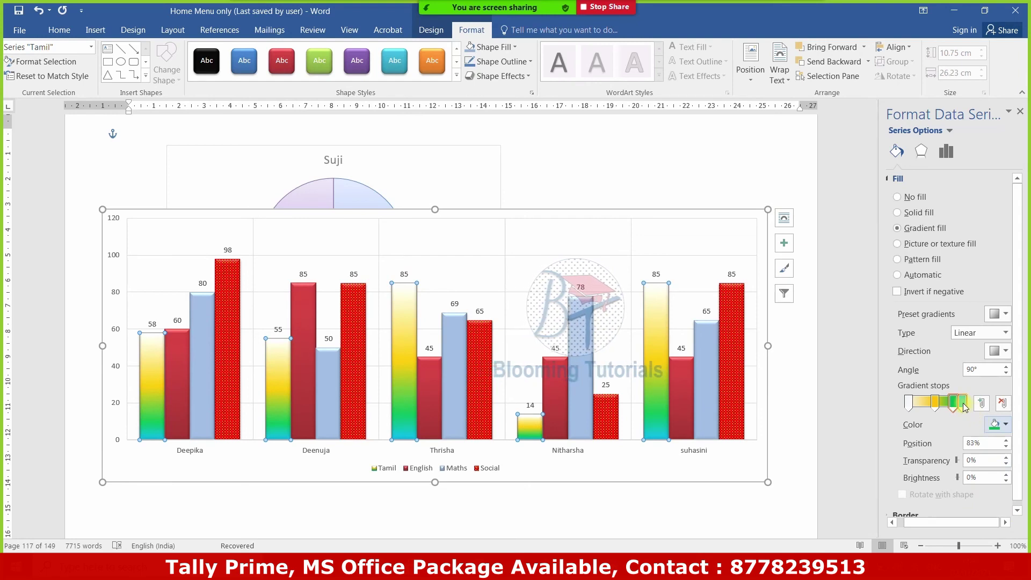
click(924, 402)
click(997, 424)
click(950, 534)
click(395, 88)
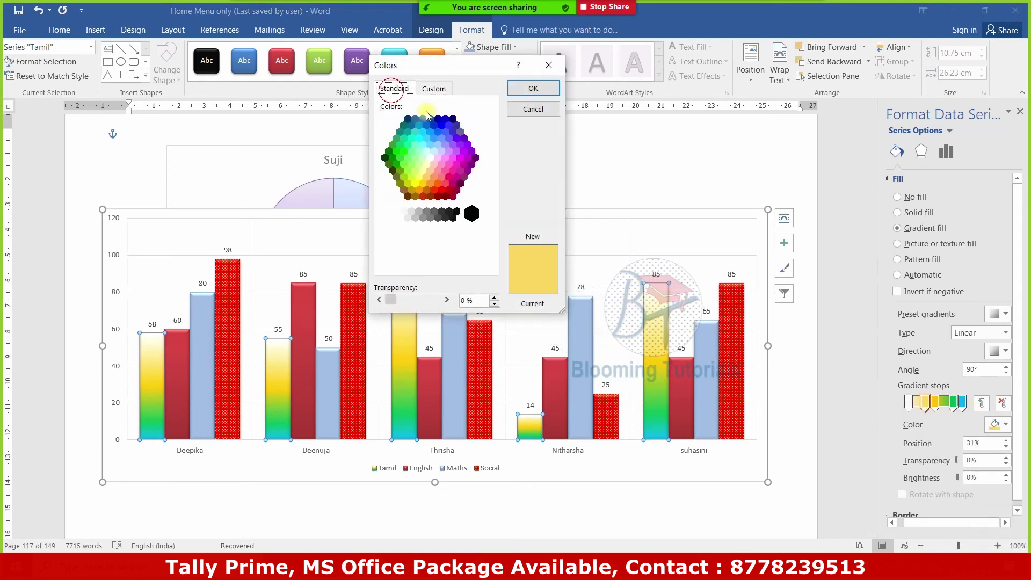
click(460, 172)
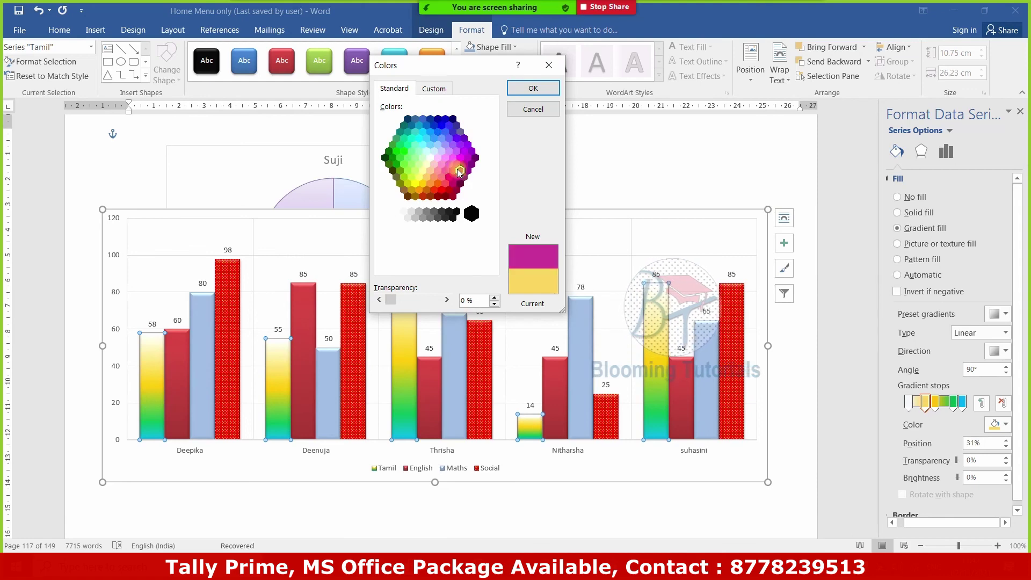
click(533, 88)
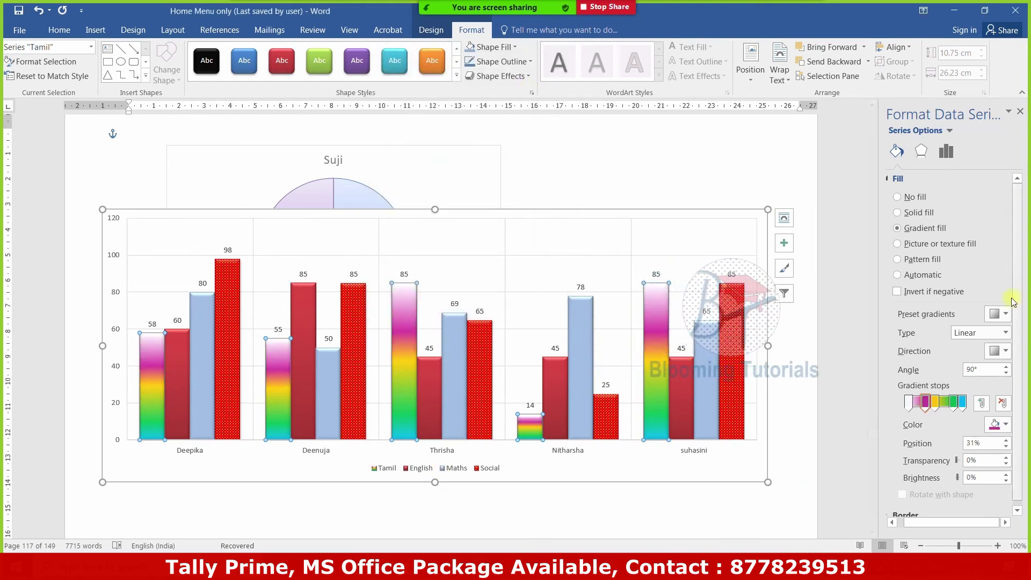
Set the Tamil bars' gradient type to Linear at 45°, after trying radial and path
click(1005, 332)
click(989, 359)
click(1005, 332)
click(991, 385)
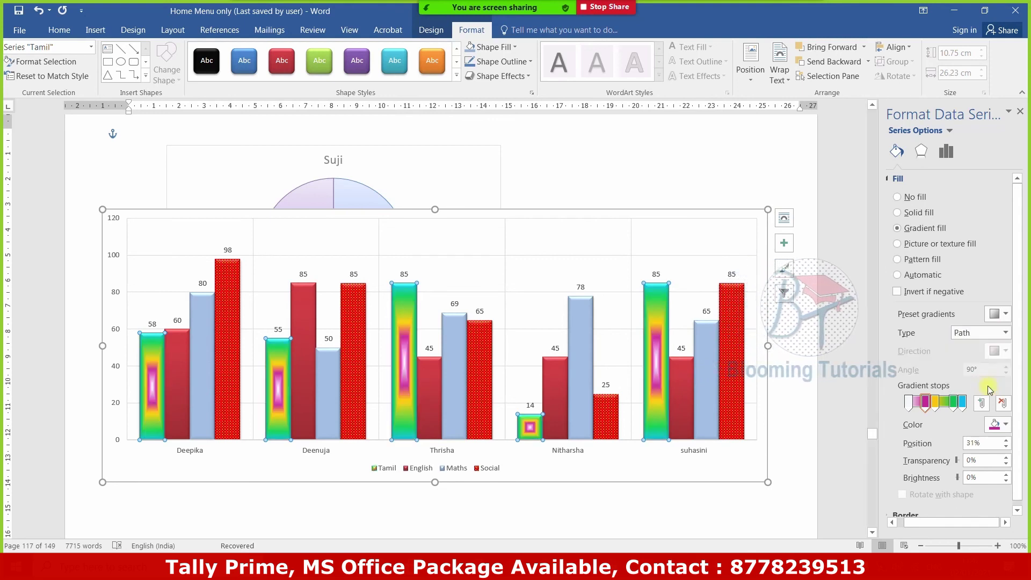
click(964, 334)
click(963, 345)
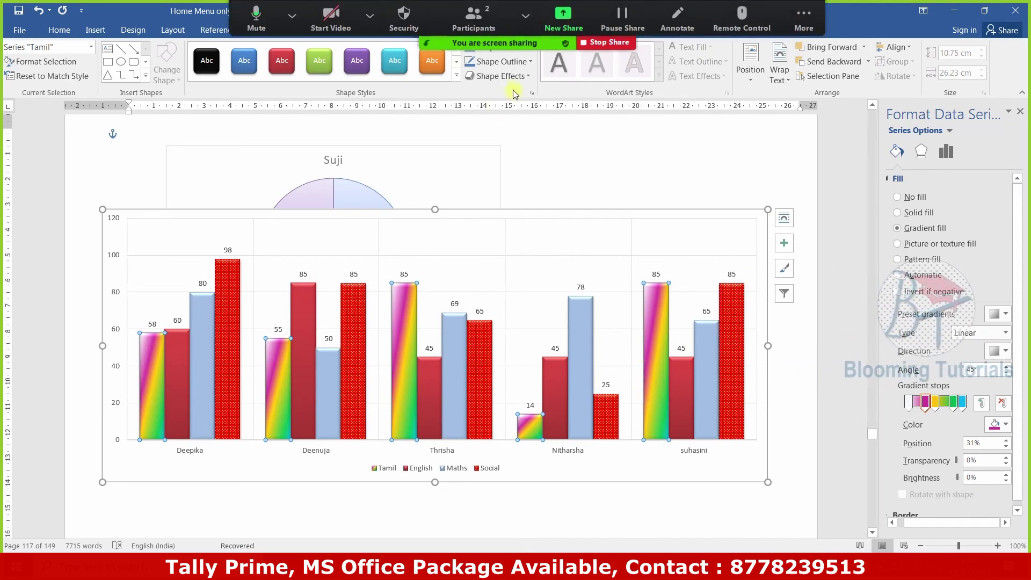
click(523, 62)
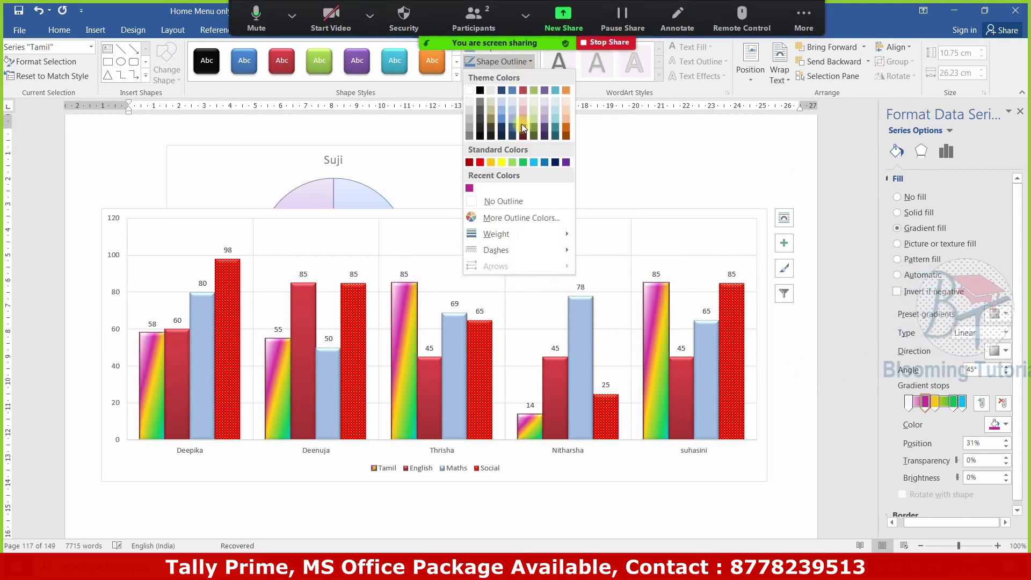
Outline the Tamil bars in dark blue at 3 pt weight with a new dash style
click(522, 124)
click(523, 62)
mouse_move(496, 233)
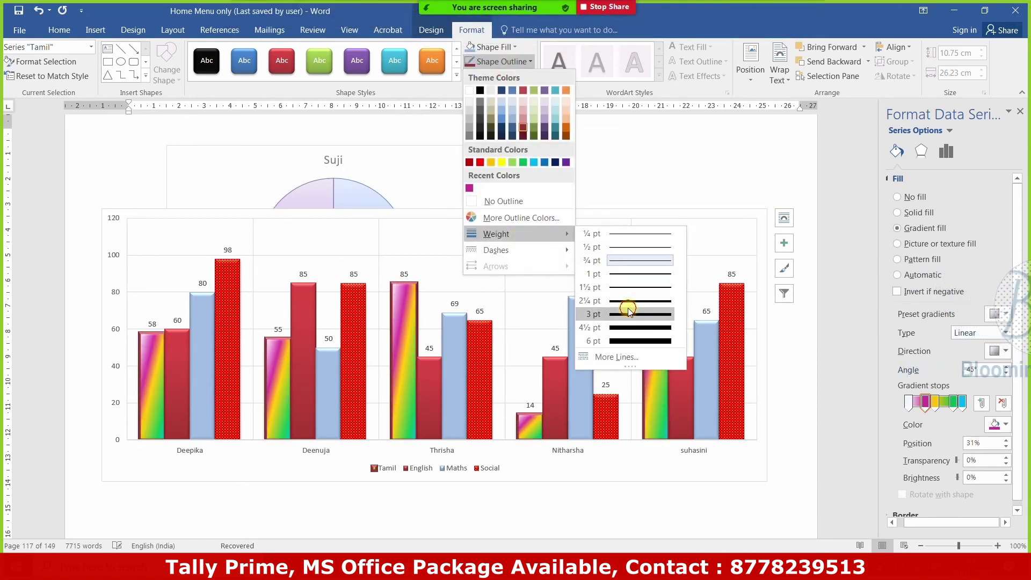
click(627, 302)
click(502, 62)
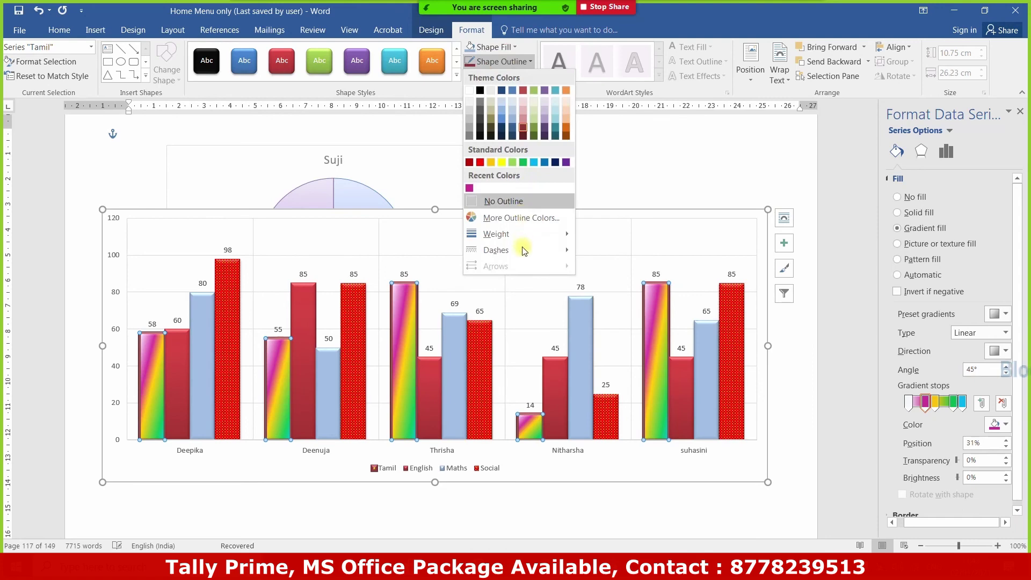
mouse_move(496, 249)
click(603, 262)
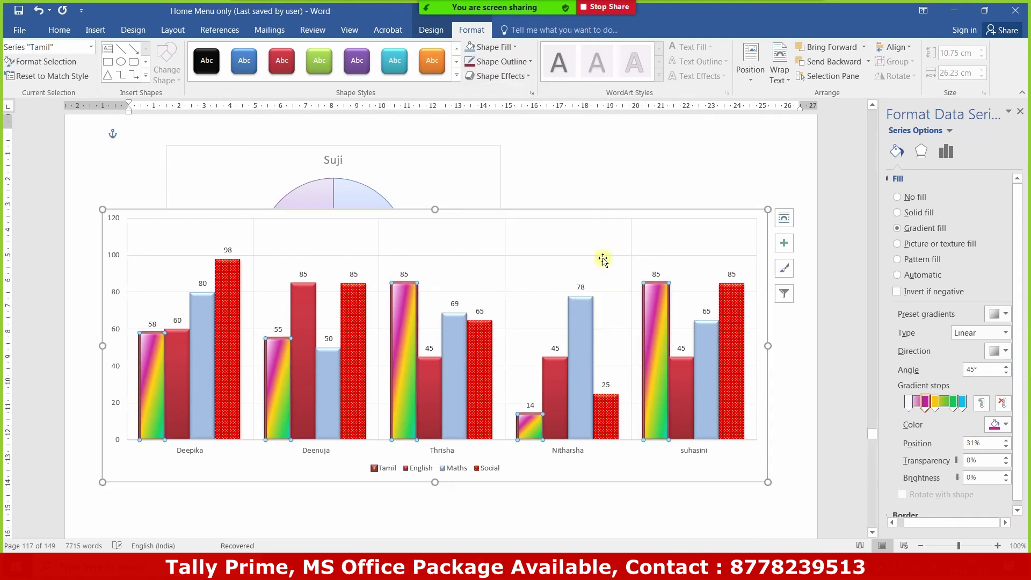
click(496, 63)
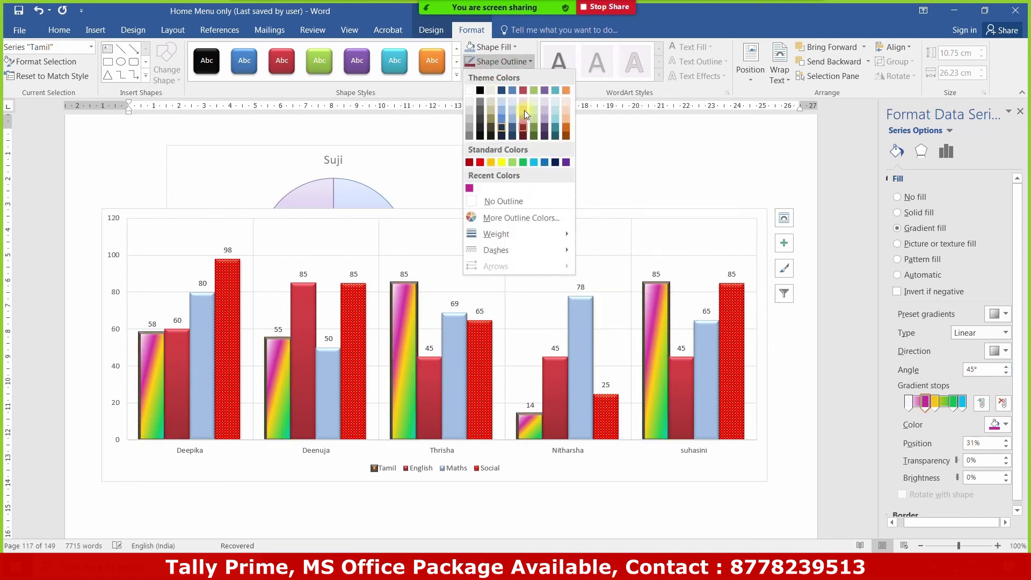
click(555, 163)
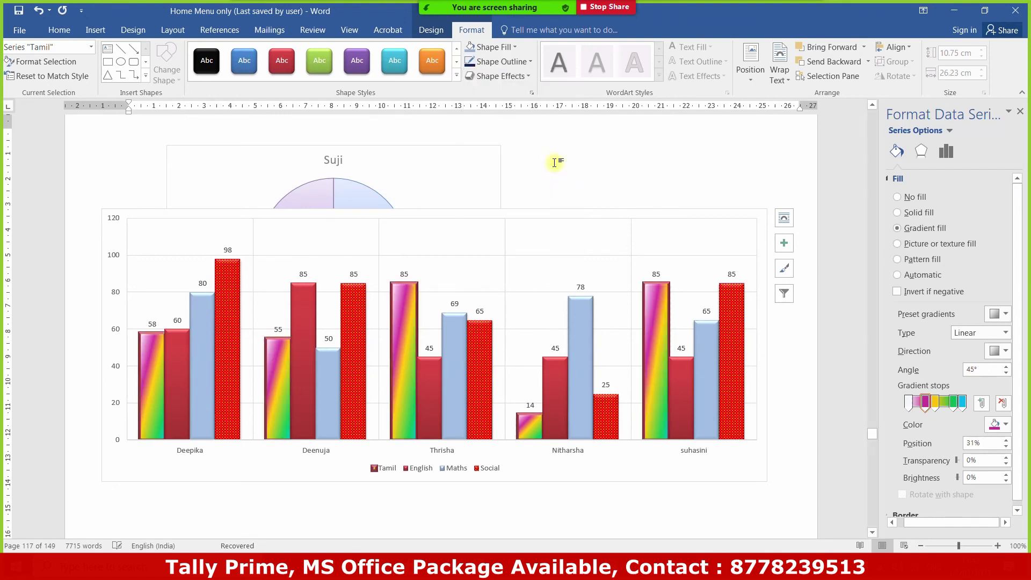
click(509, 81)
mouse_move(508, 128)
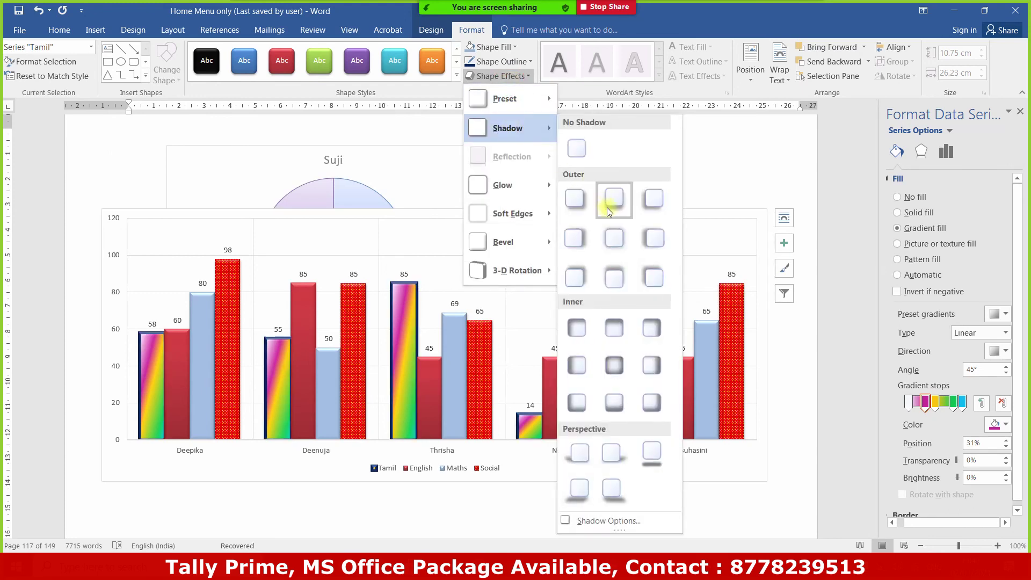
Add an outer shadow and a green glow to the Tamil bars
click(606, 207)
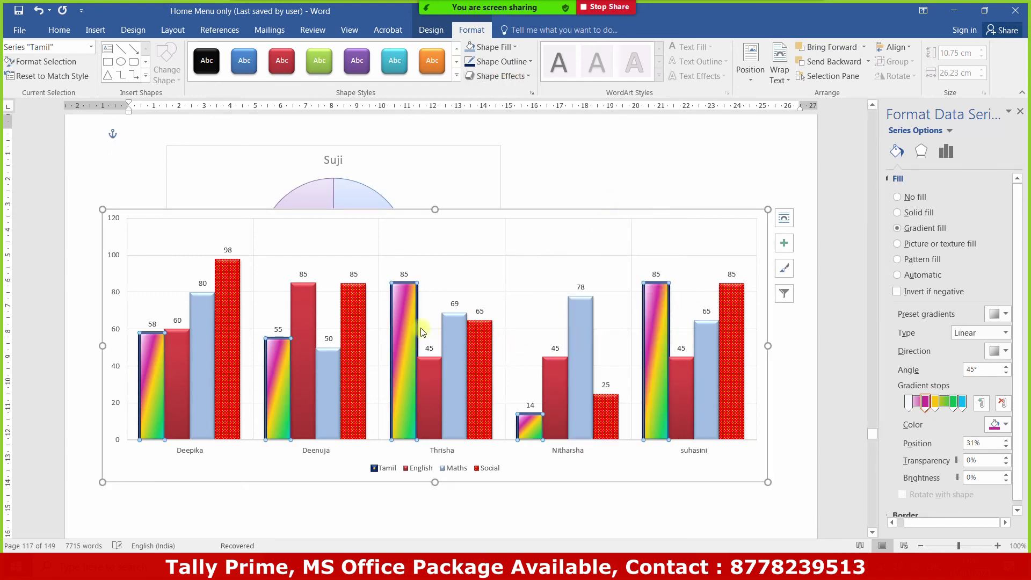
mouse_move(411, 385)
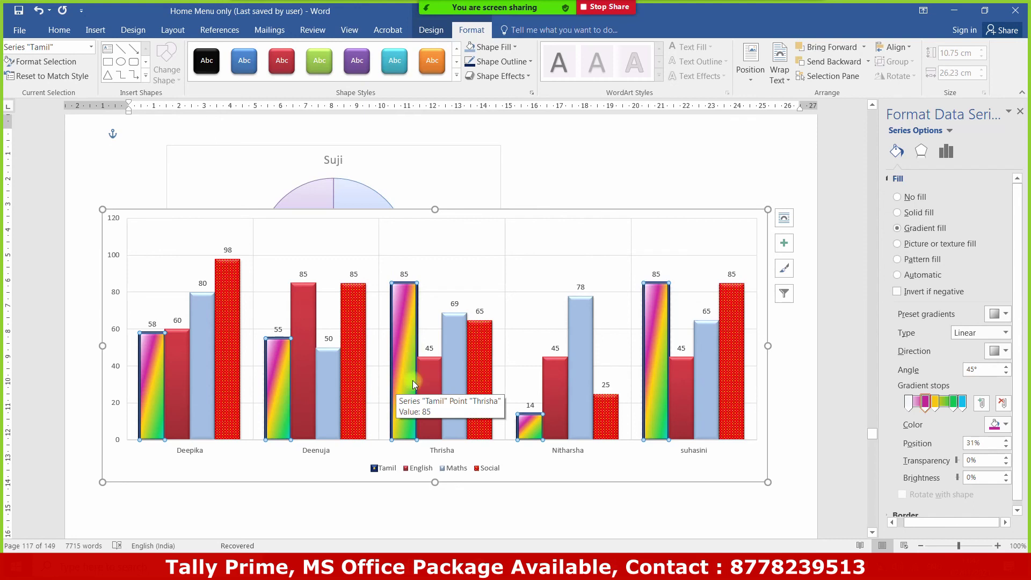
click(513, 76)
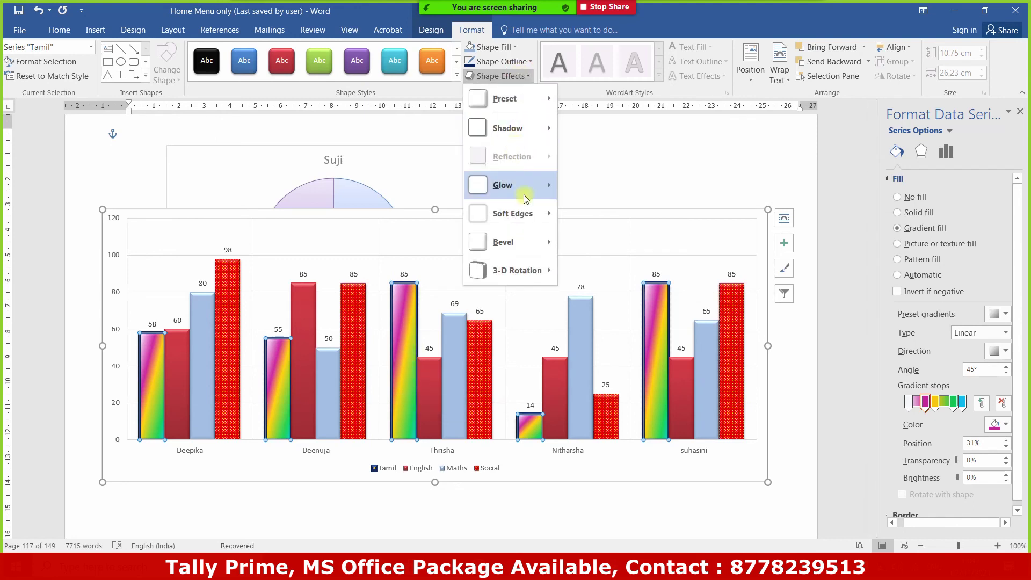
mouse_move(507, 185)
click(646, 375)
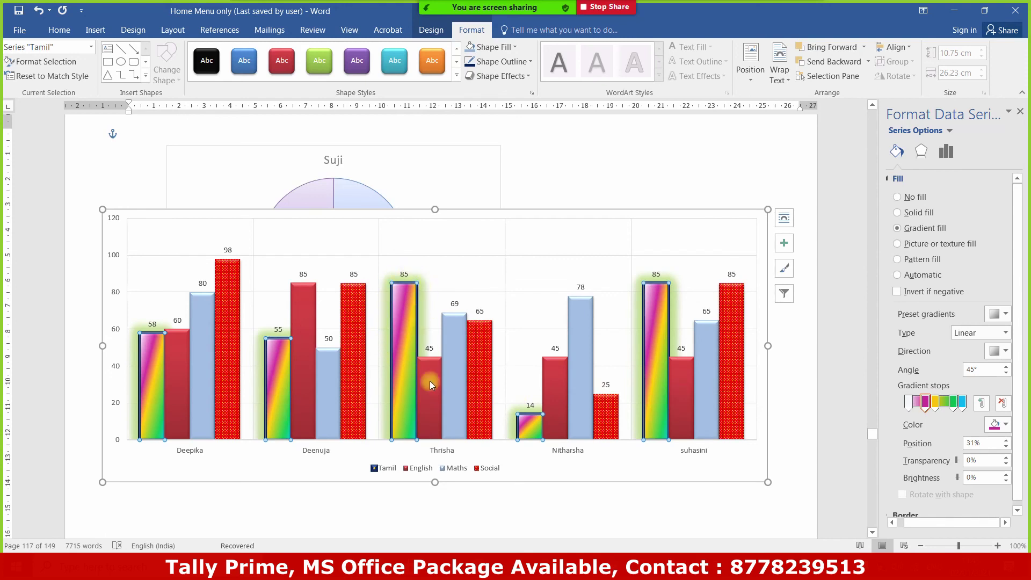
Preview bevel and 3-D rotation effects without applying them, then select the plot area
click(499, 76)
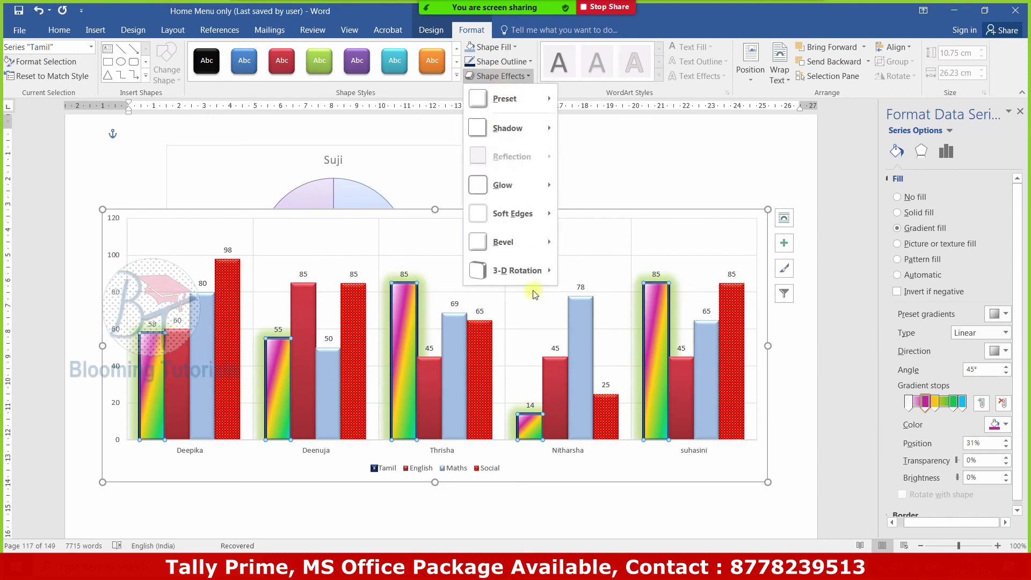
click(508, 76)
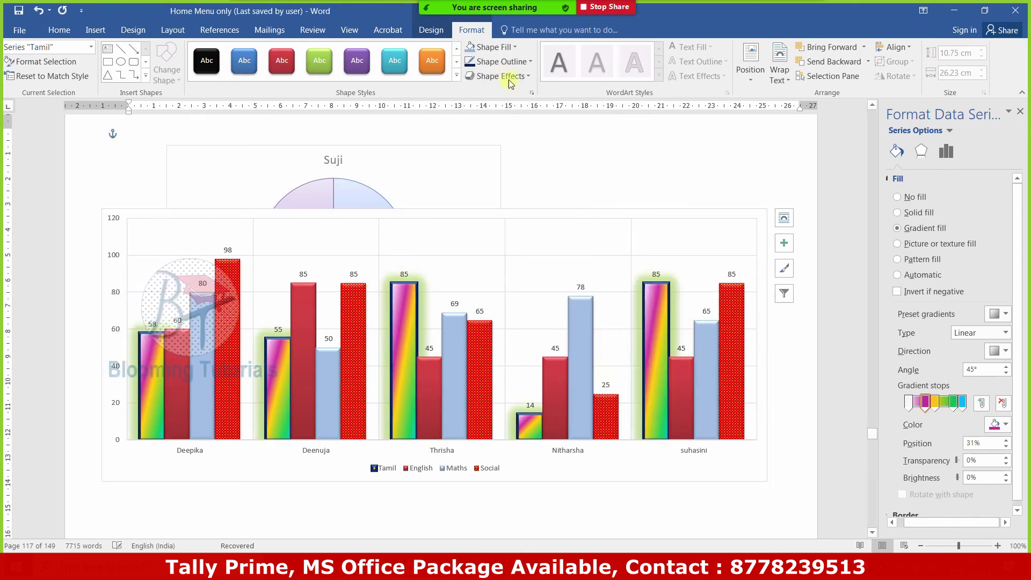
click(507, 75)
mouse_move(516, 270)
click(685, 298)
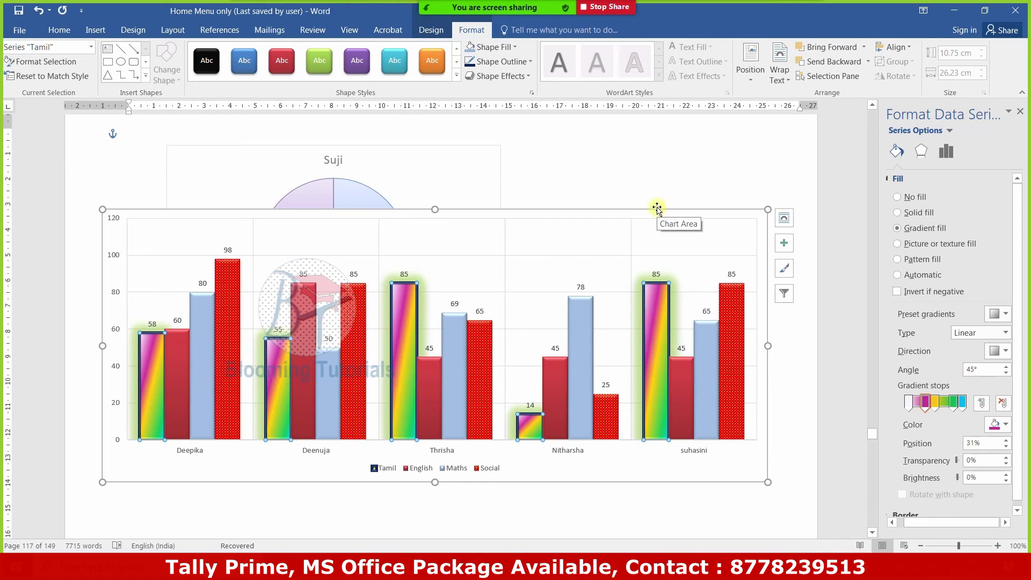
click(627, 143)
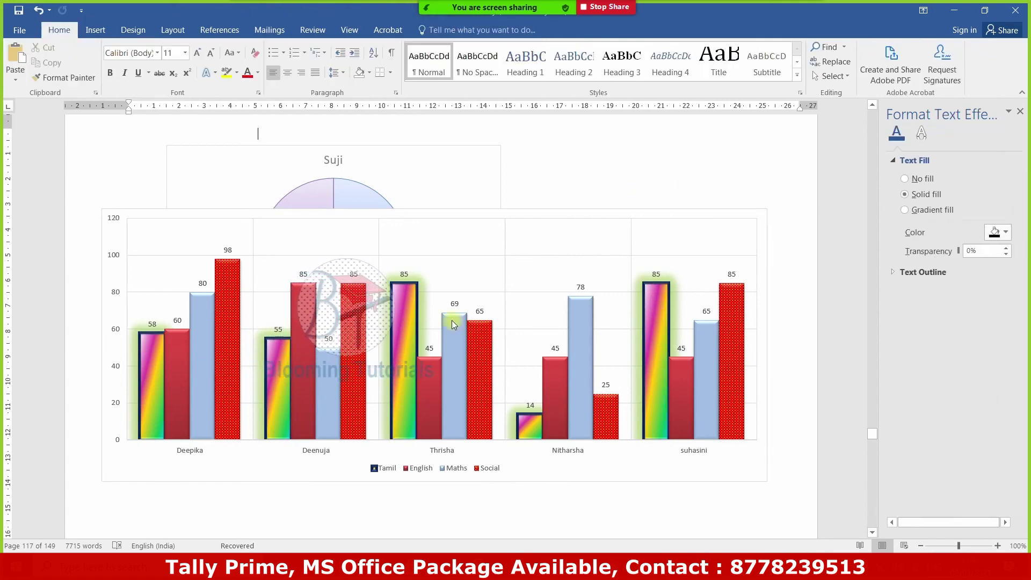
click(466, 251)
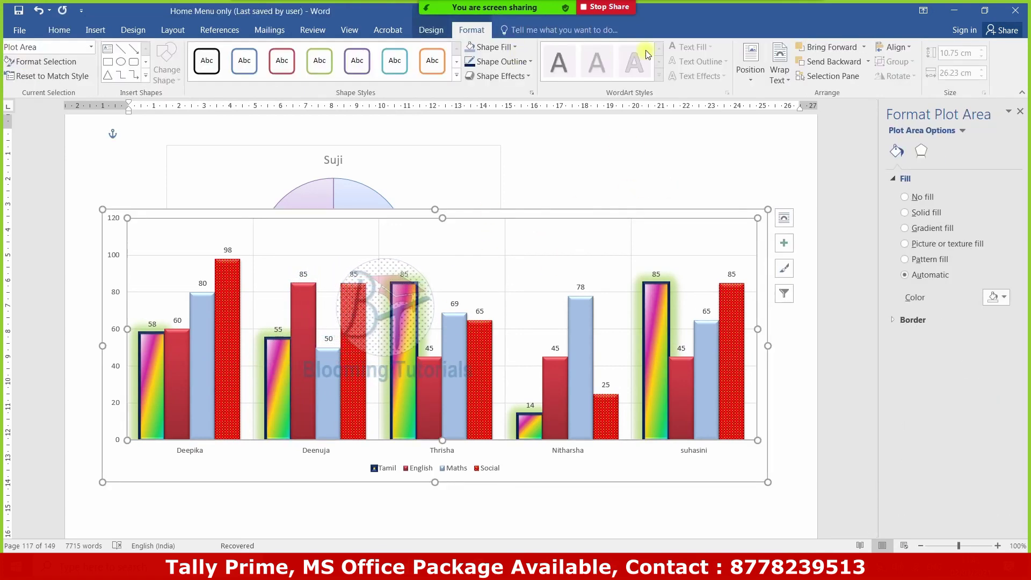
Select the marks chart's legend and make its text fill red
click(416, 469)
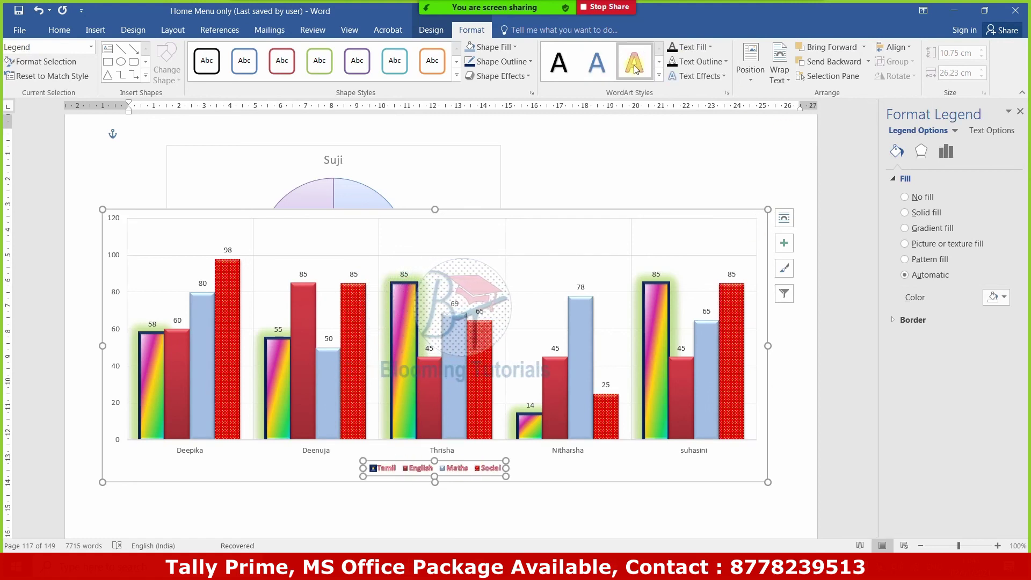
click(709, 48)
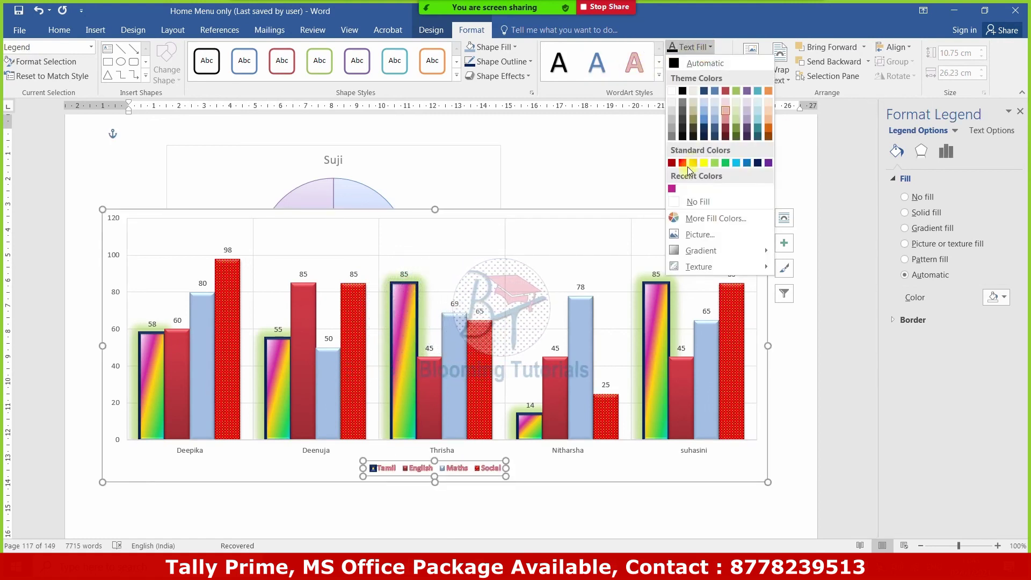
click(683, 163)
click(710, 48)
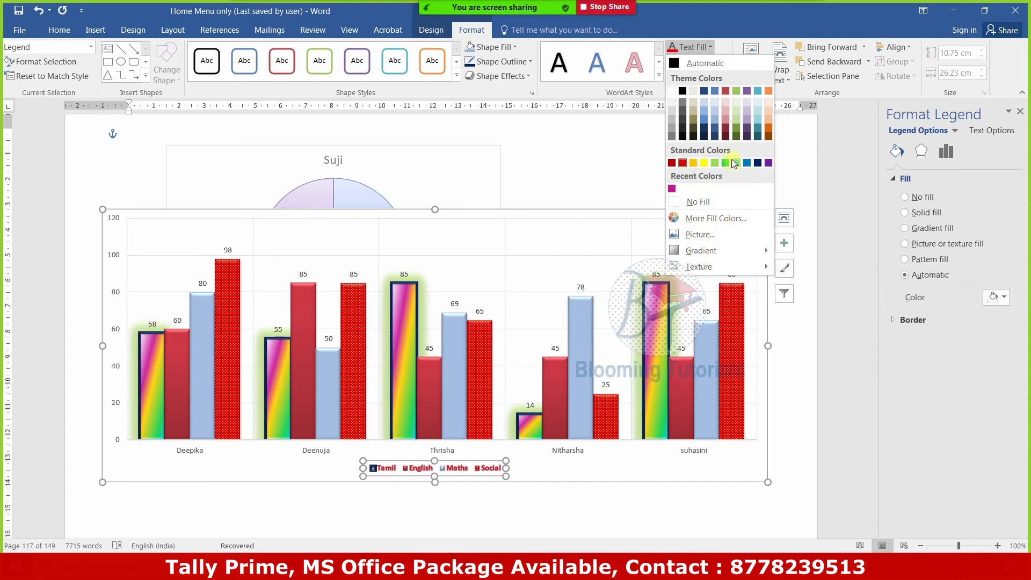
Give the legend text a yellow outline and a Half Reflection text effect
click(680, 164)
click(709, 61)
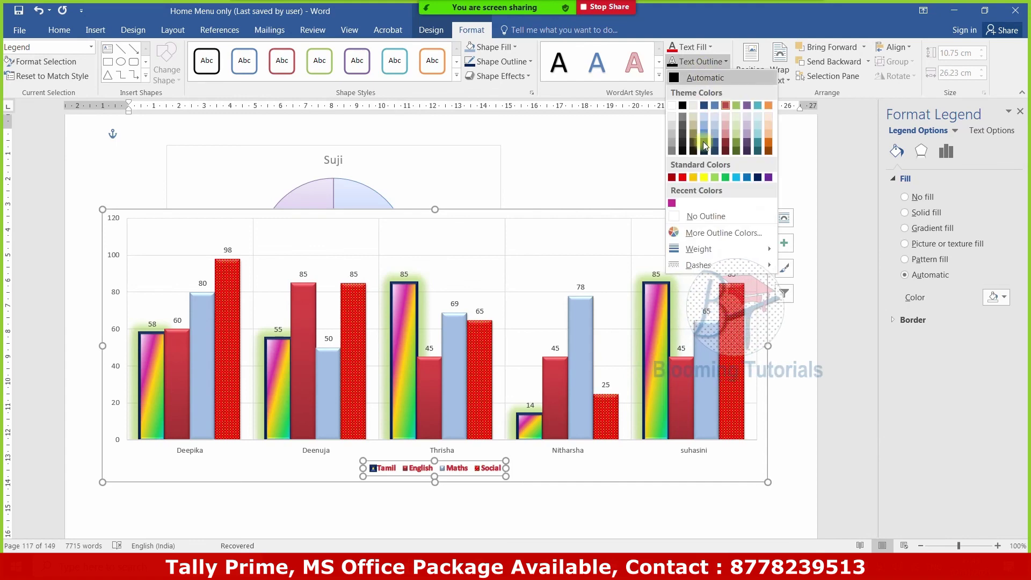
click(698, 178)
click(698, 76)
mouse_move(712, 127)
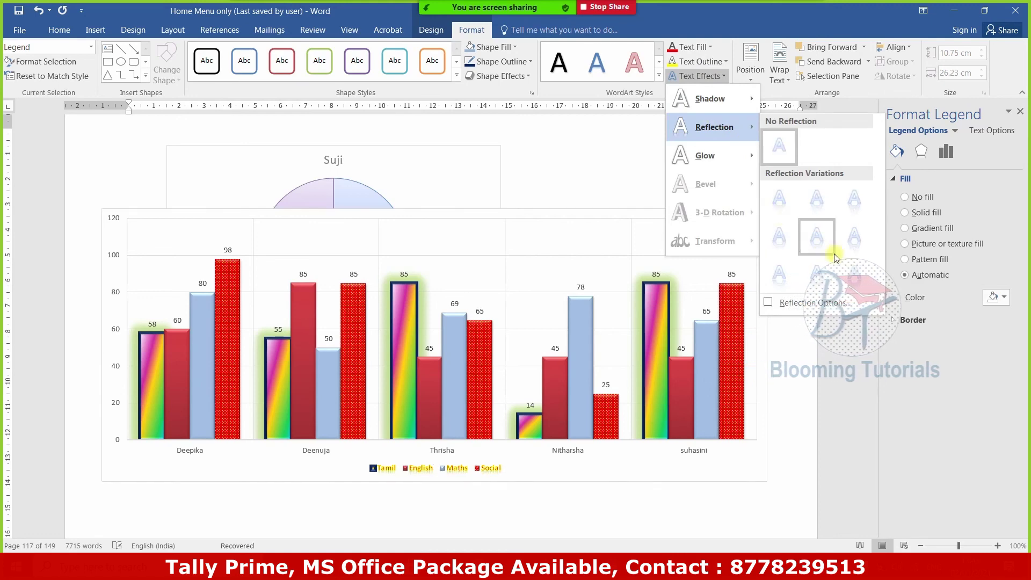
click(835, 257)
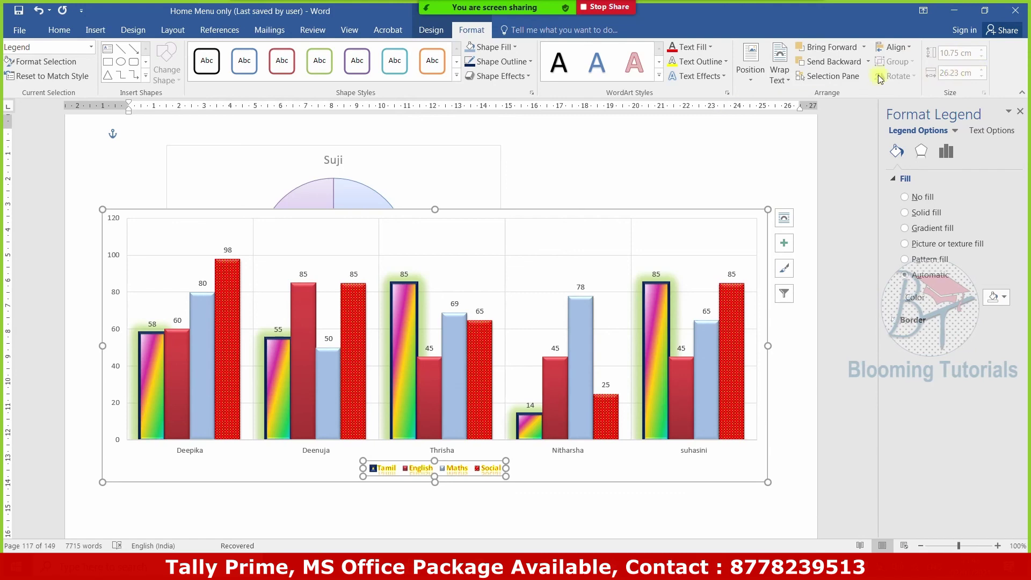
click(750, 62)
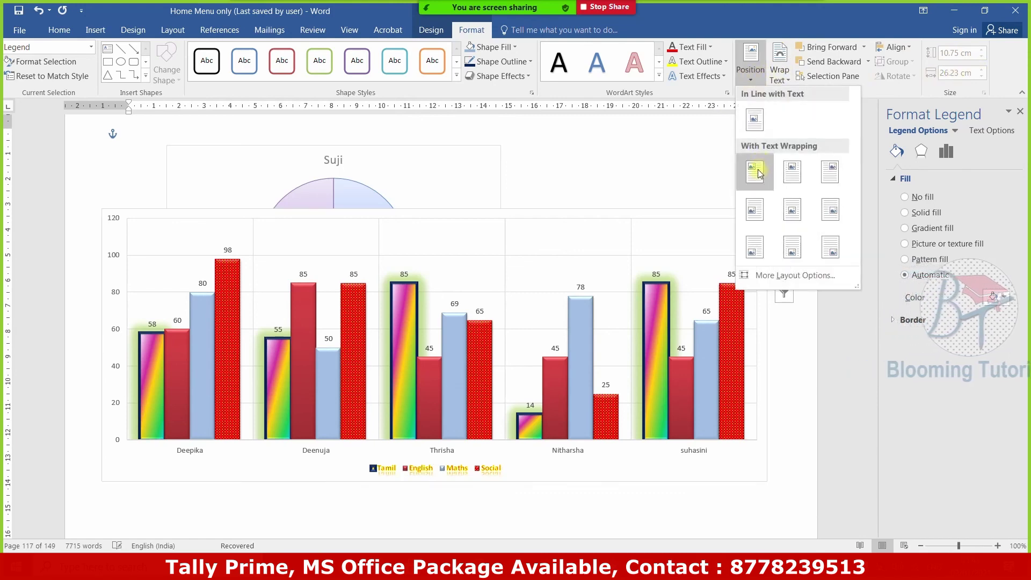
Make the bar chart narrower and position it Middle Center on the page
click(751, 495)
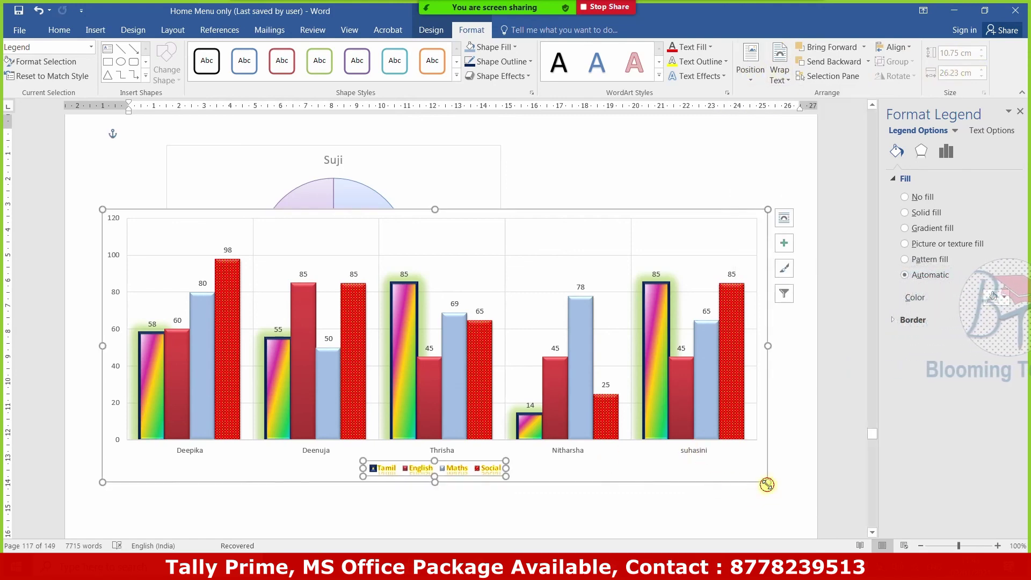
drag(767, 484, 436, 484)
click(750, 61)
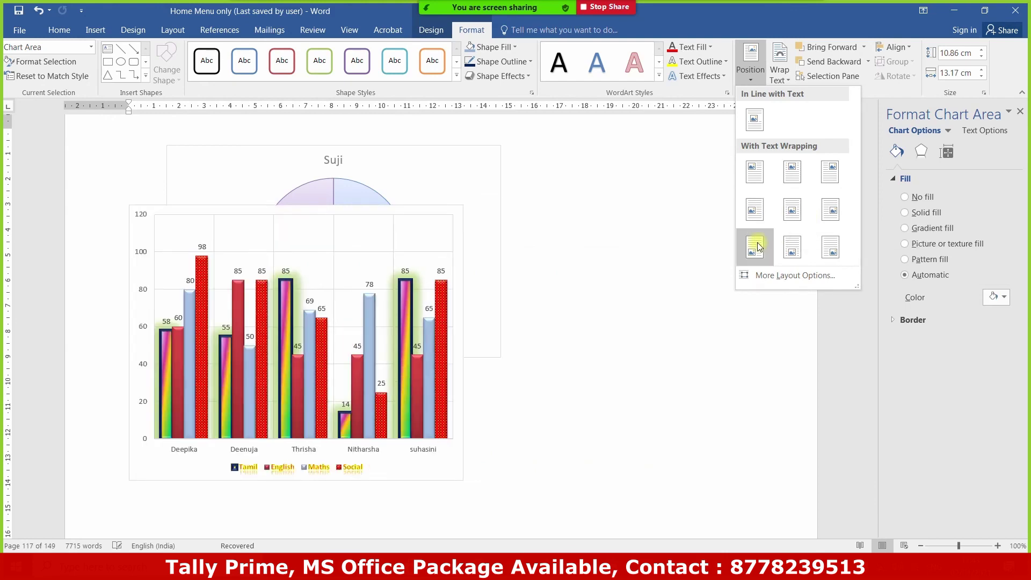
click(795, 218)
Send the bar chart backward behind the Suji pie chart
click(784, 85)
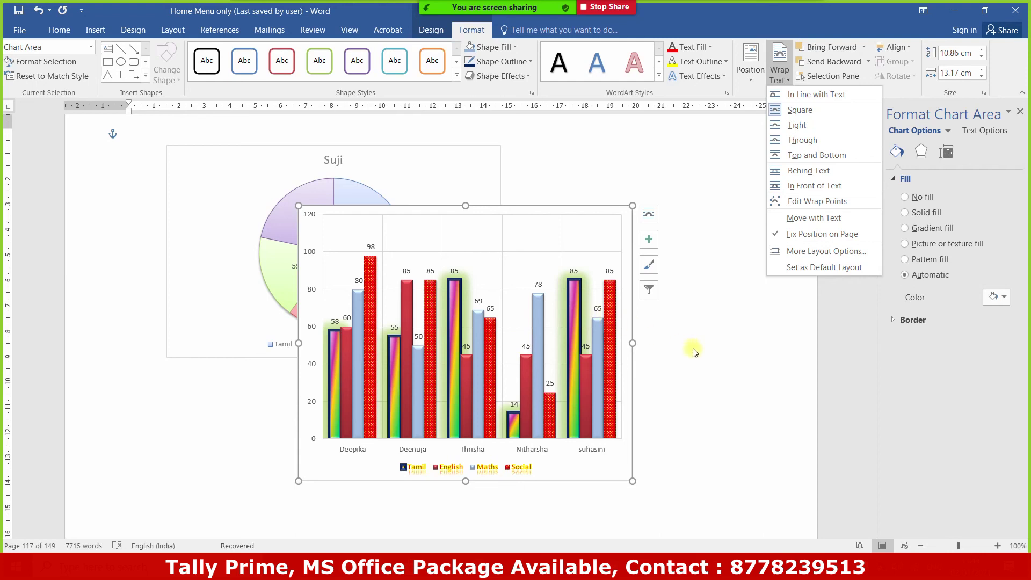
key(Escape)
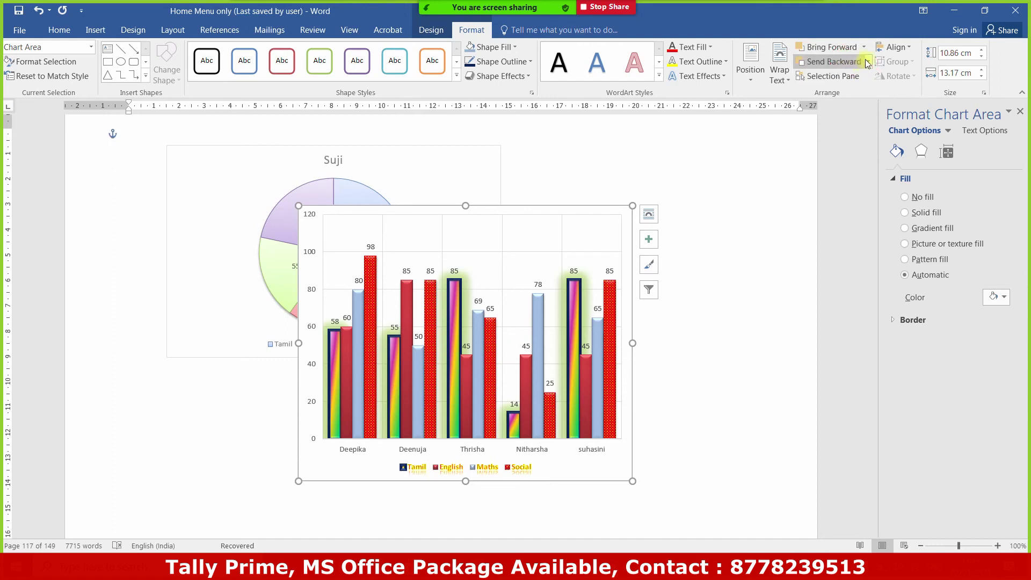
click(868, 94)
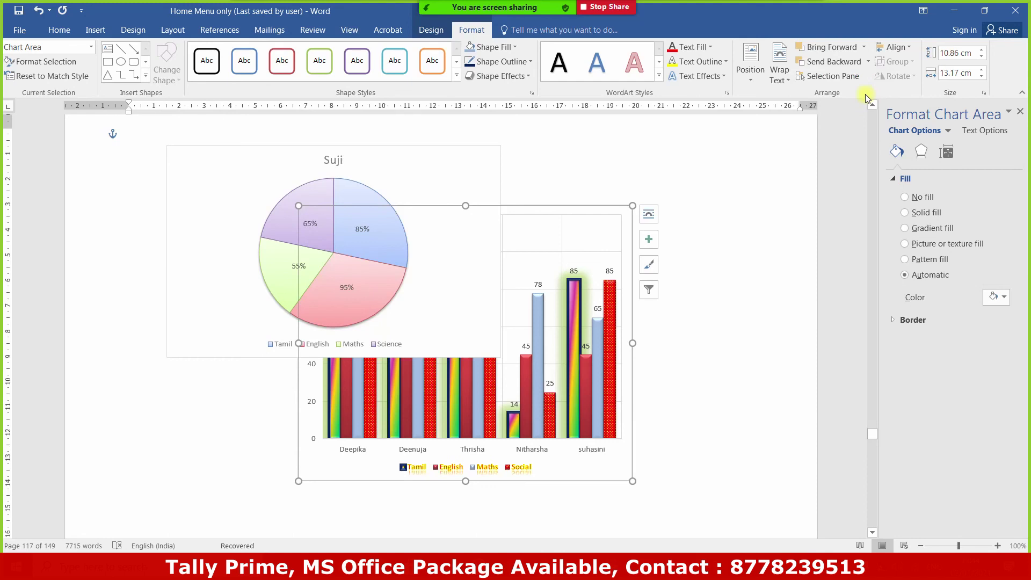
Bring the bar chart forward in front of the Suji pie chart
click(868, 63)
click(869, 45)
click(863, 77)
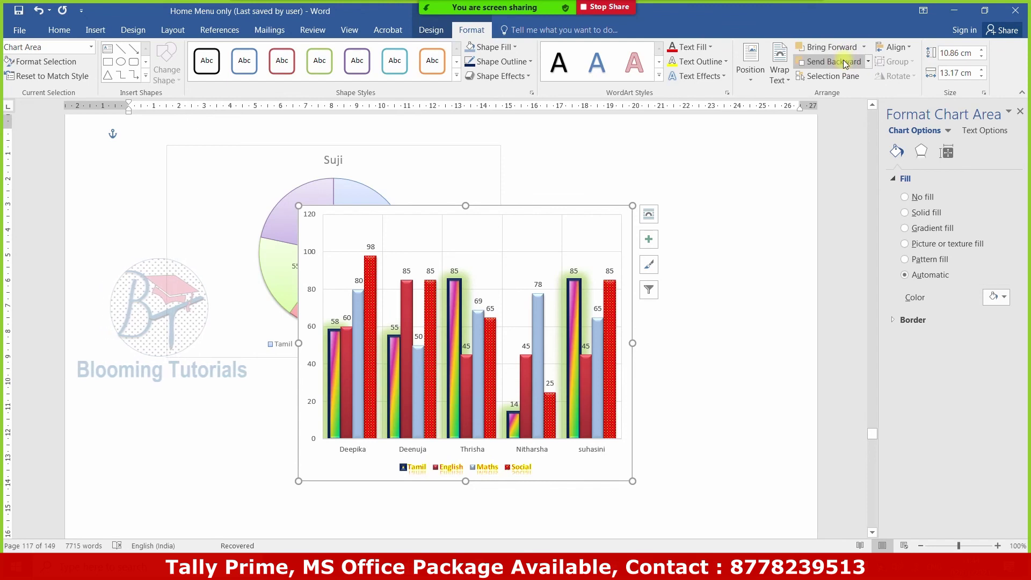
In the Selection Pane, hide and reshow Chart 92 and Chart 140, then close the pane
click(844, 76)
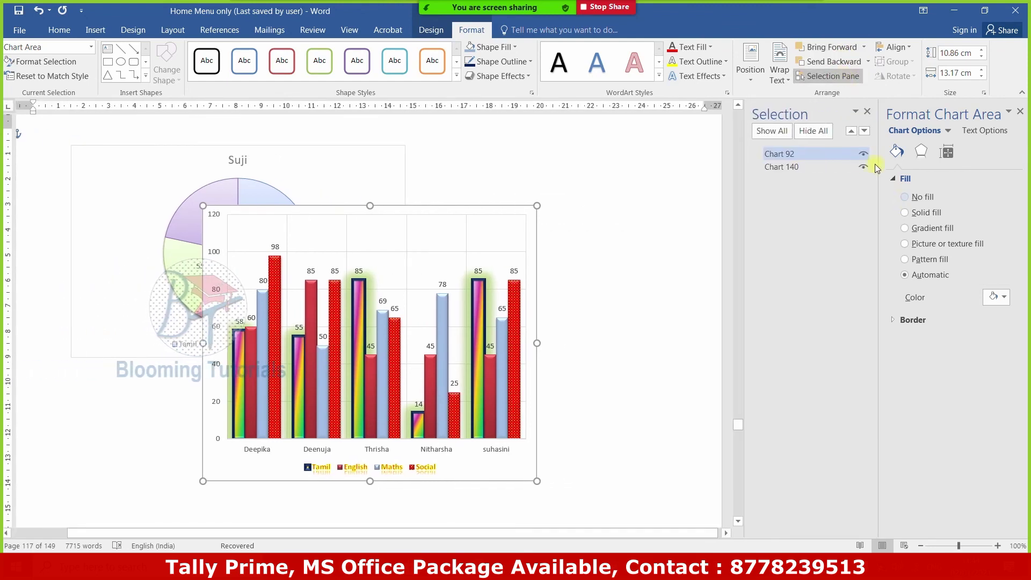
click(1020, 111)
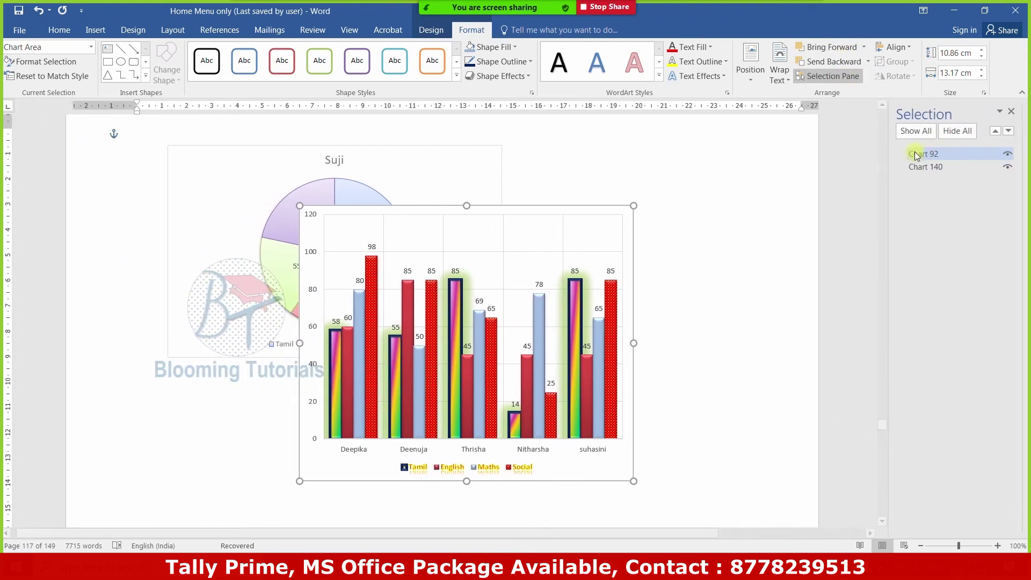
click(1017, 155)
click(1016, 155)
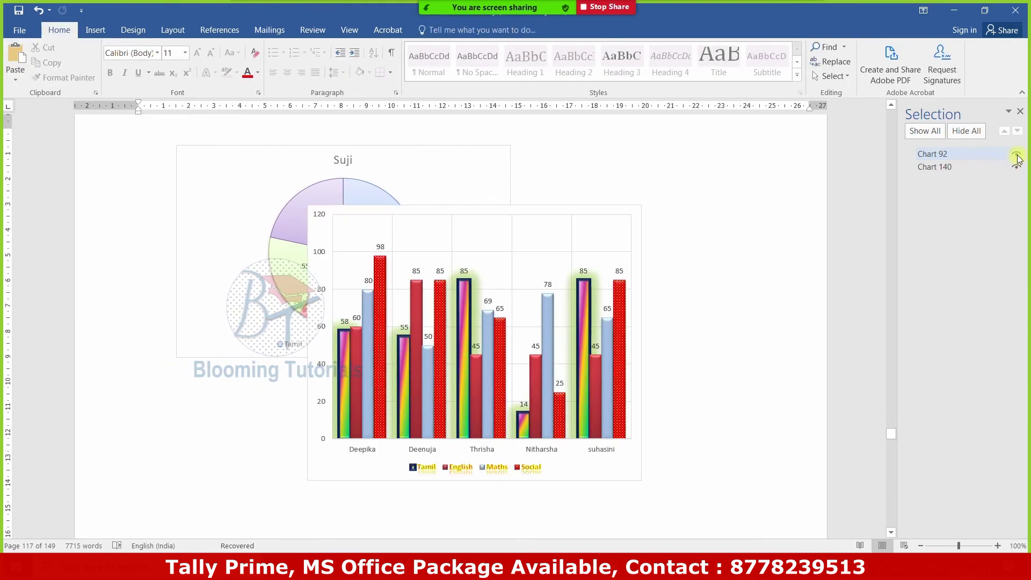
click(1017, 168)
click(1016, 167)
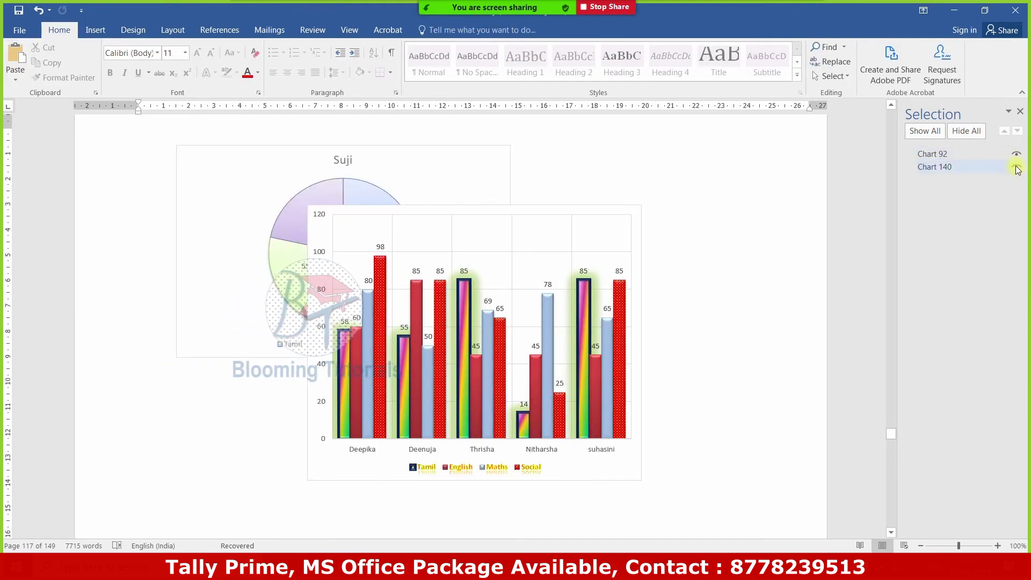
click(524, 207)
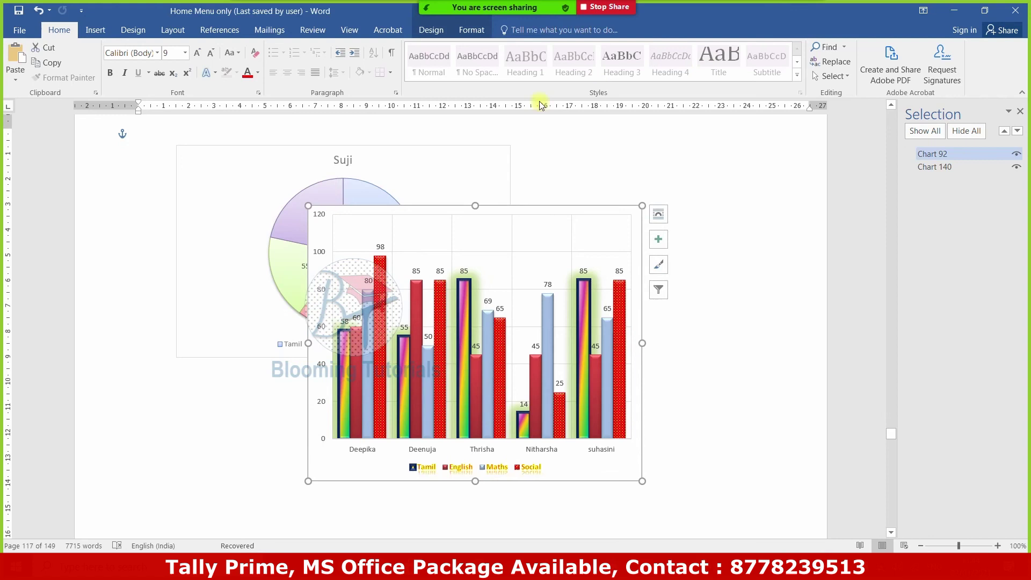
click(472, 33)
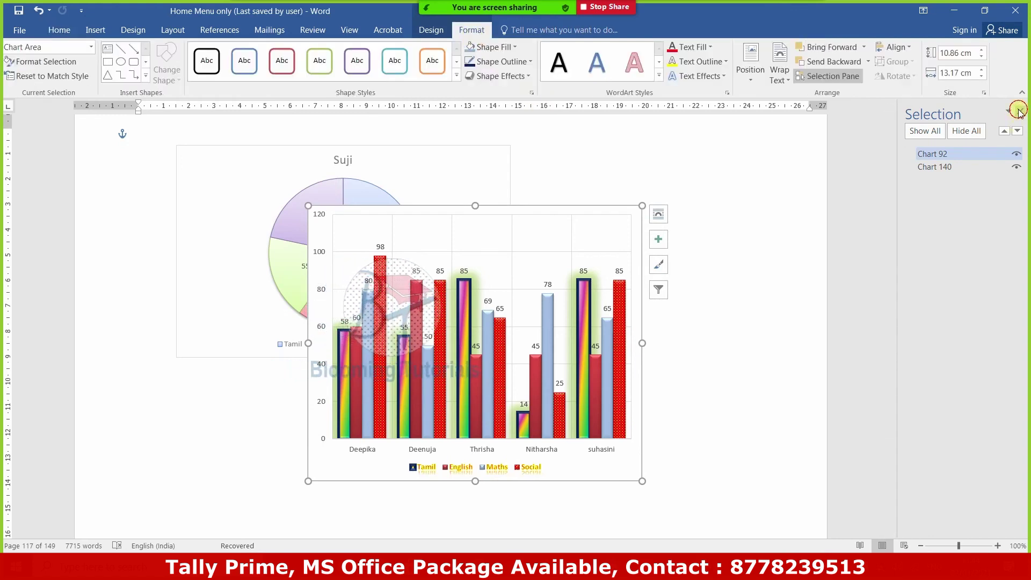
click(1019, 110)
click(907, 48)
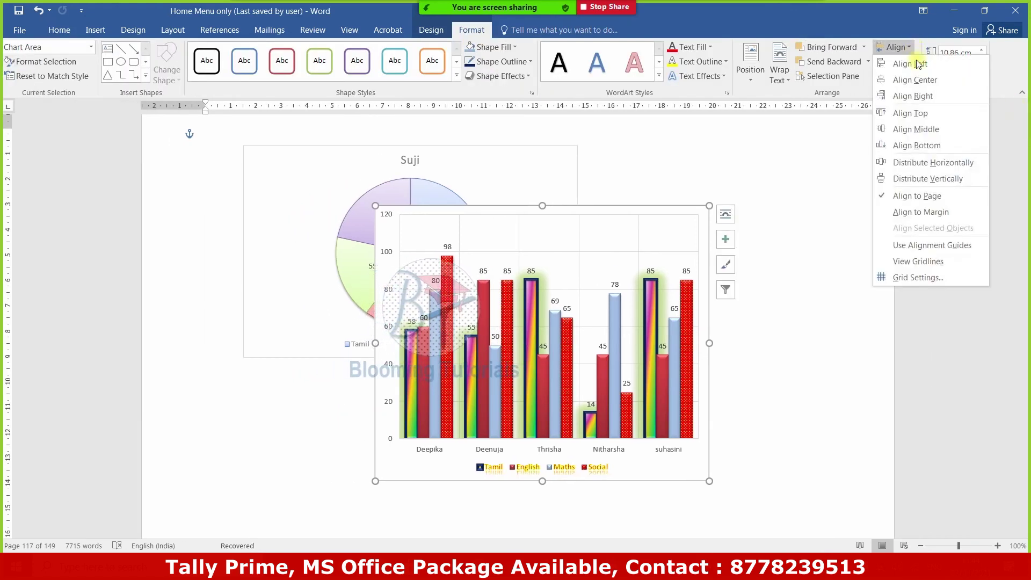
Align the column chart to the page top, then reposition it lower on the page
click(927, 113)
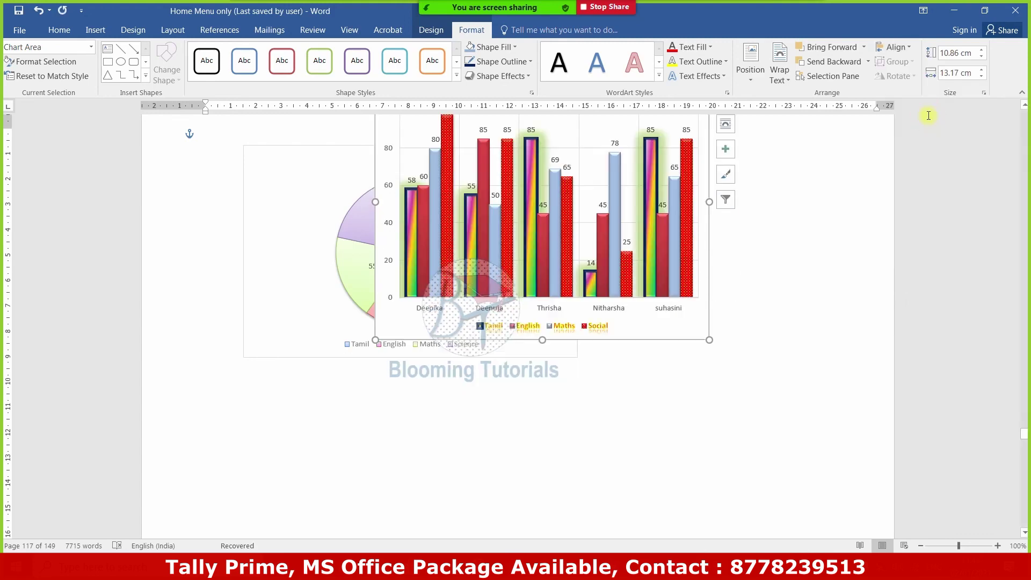
click(899, 48)
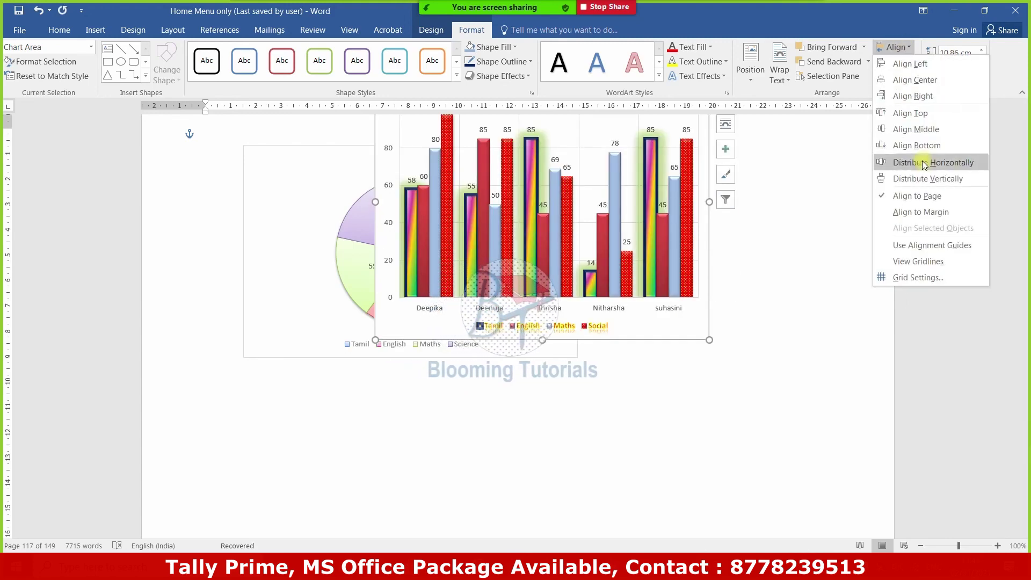
click(916, 146)
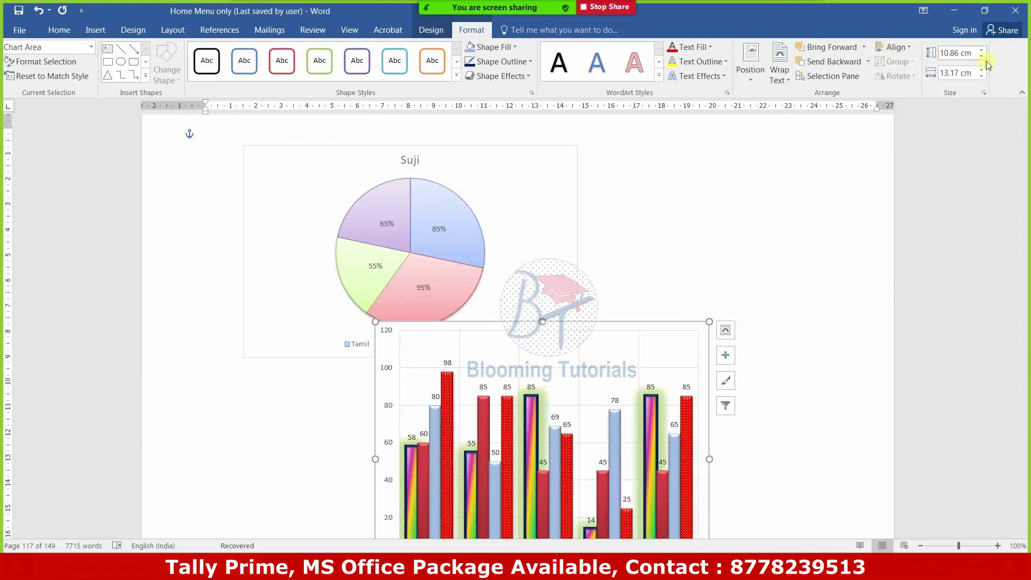
Raise the chart height to 11.7 cm, then enlarge it and move it up-left over the pie chart
click(982, 49)
click(982, 49)
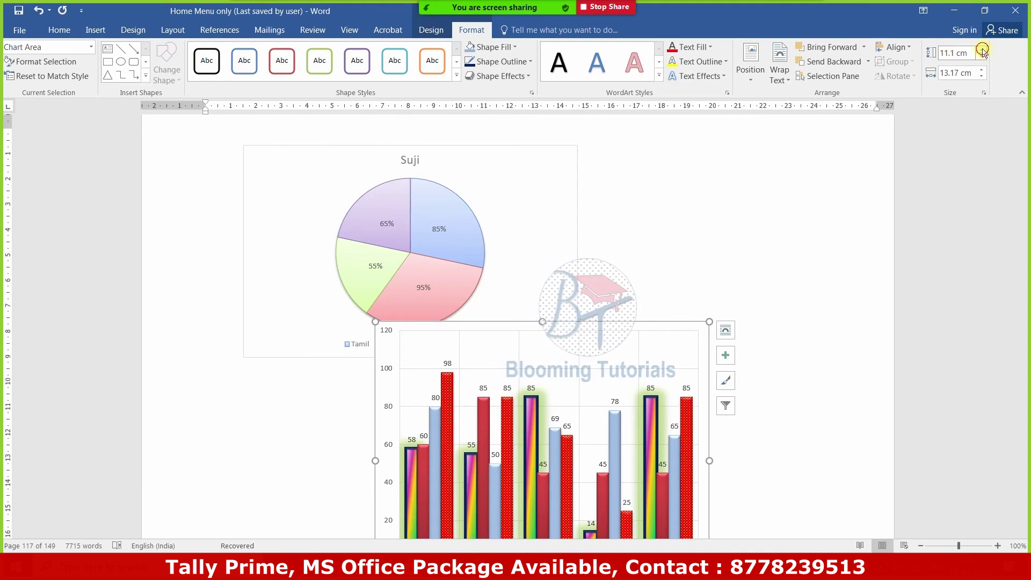
drag(709, 322, 877, 277)
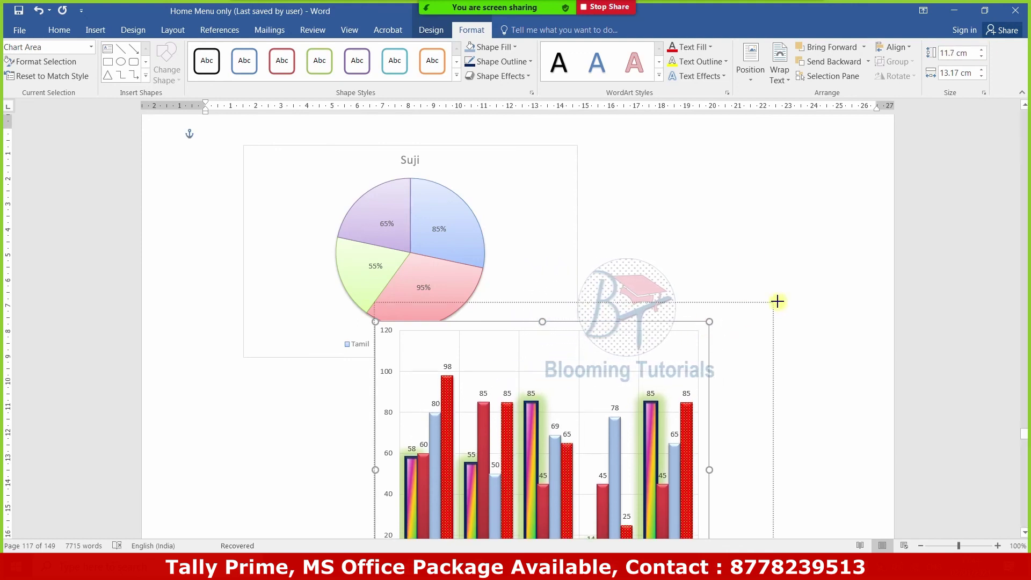
drag(802, 281, 695, 176)
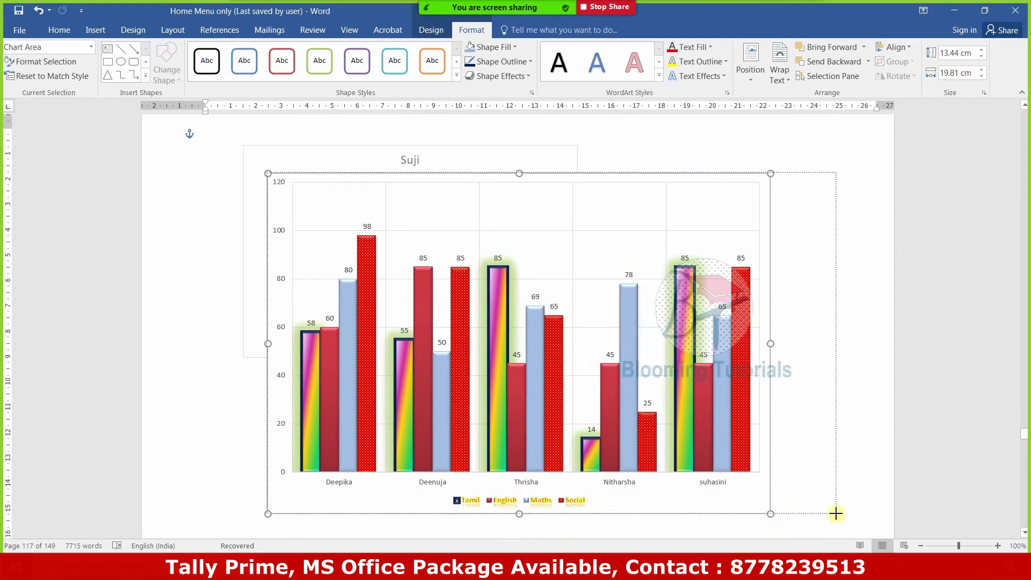
drag(771, 517, 842, 513)
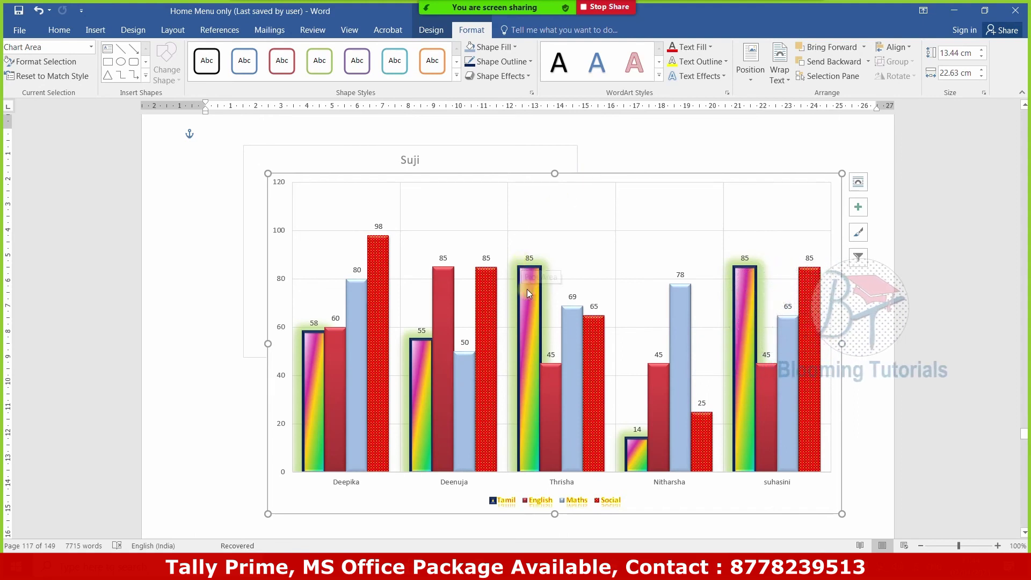
Take a Screen Clipping of almost the whole desktop from the Insert tab
click(95, 30)
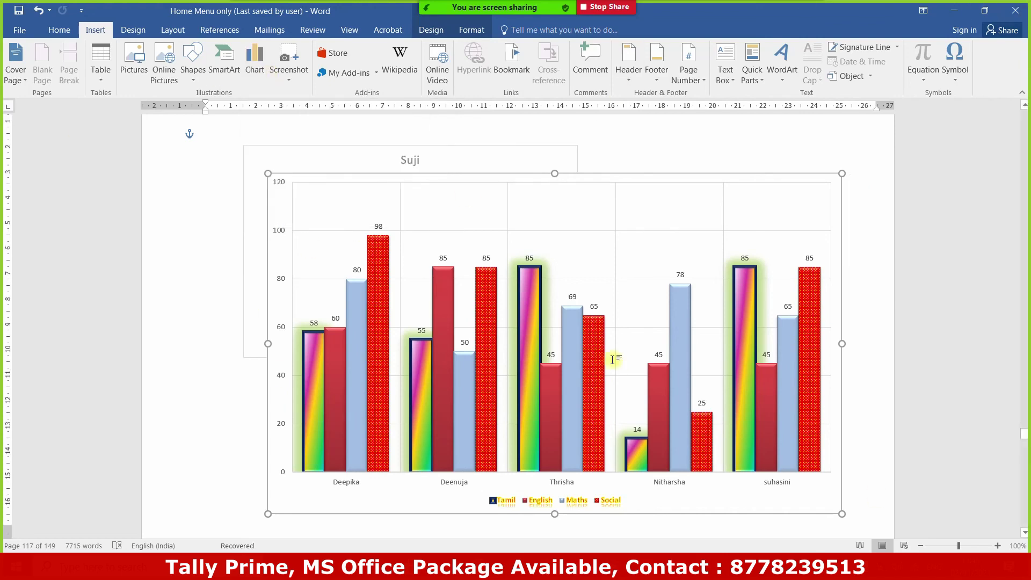
scroll(612, 381, down, 5)
scroll(604, 408, down, 5)
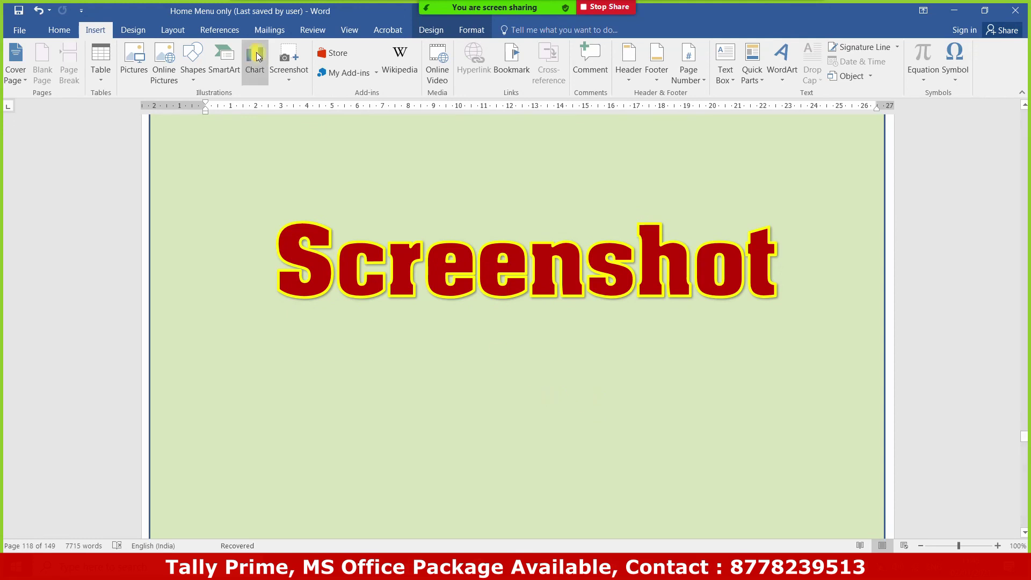
click(296, 63)
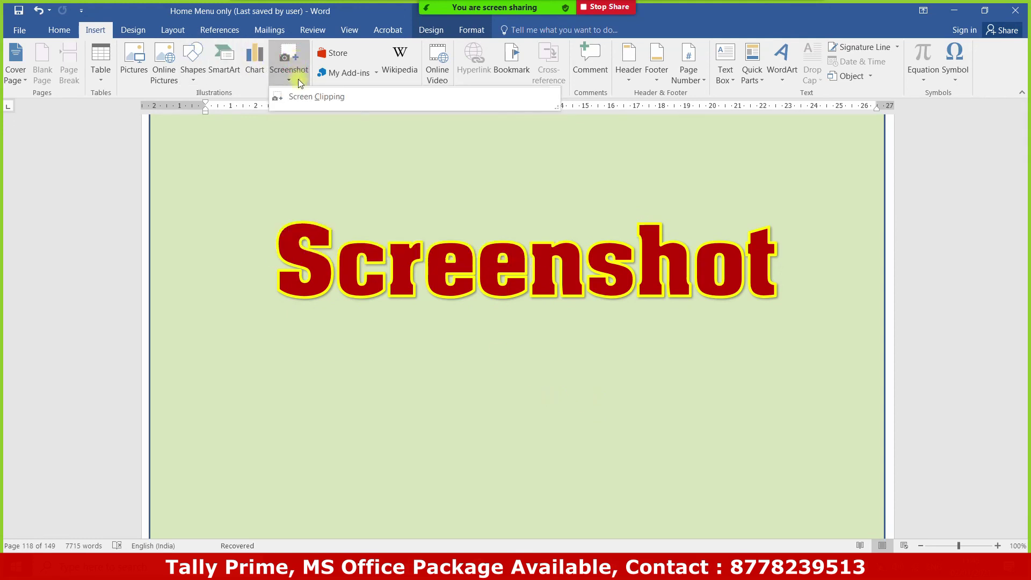
click(317, 99)
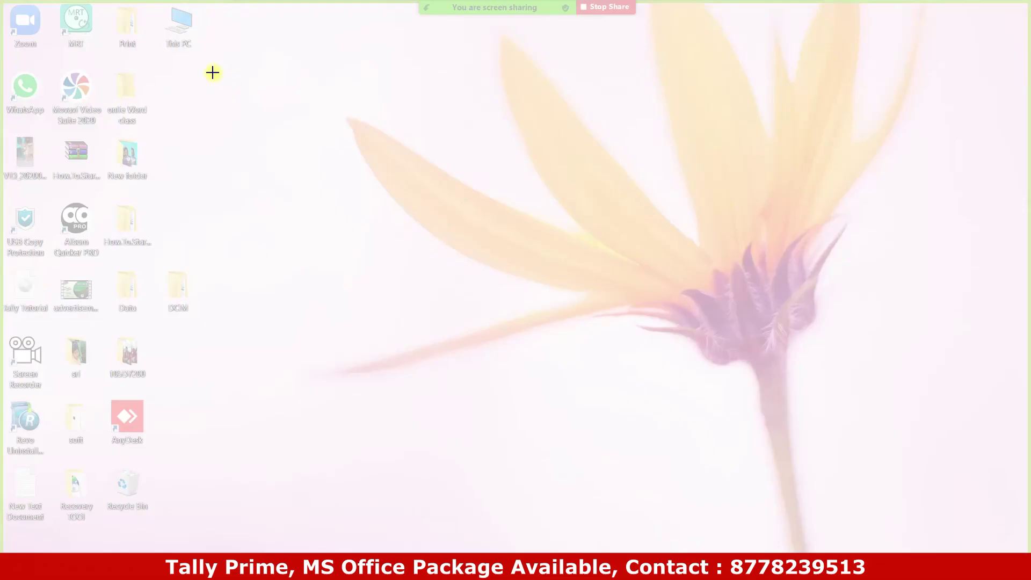
drag(1, 1, 1013, 548)
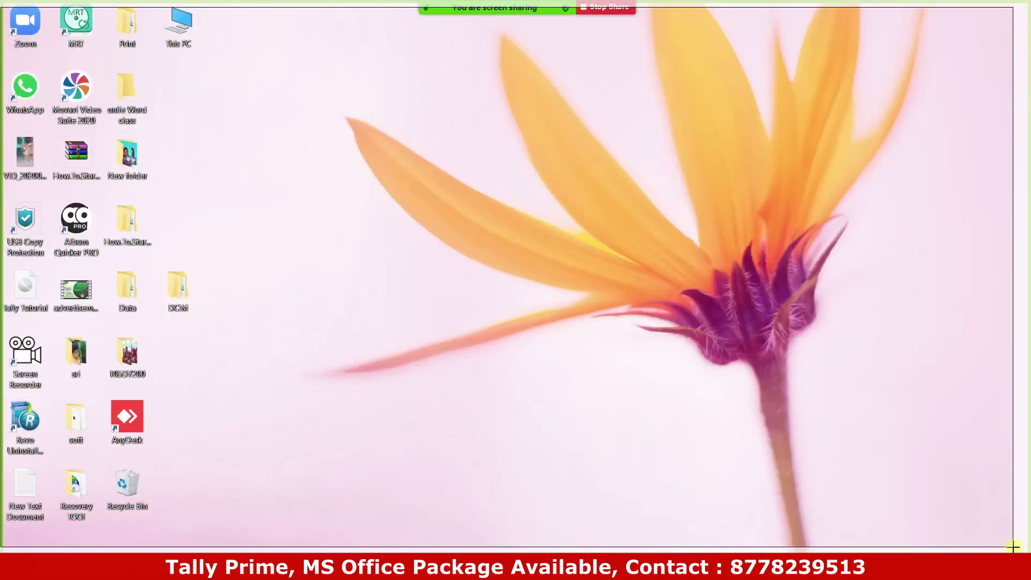
Scroll to the blank page after the 'Screenshot' title page and start a new Screen Clipping
scroll(534, 415, down, 10)
scroll(541, 424, up, 15)
scroll(545, 410, up, 8)
scroll(529, 414, down, 4)
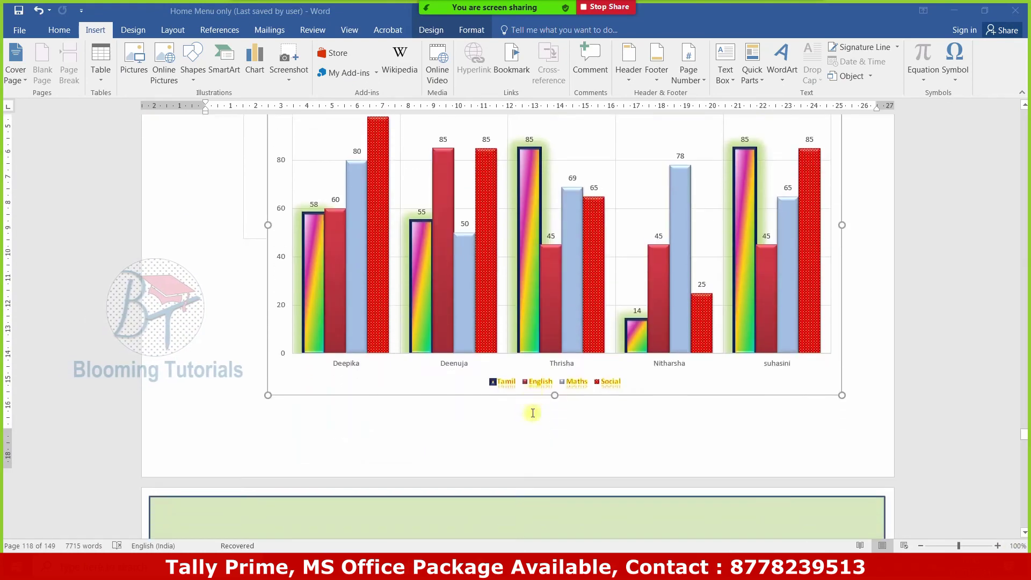
scroll(528, 414, down, 8)
scroll(527, 414, down, 6)
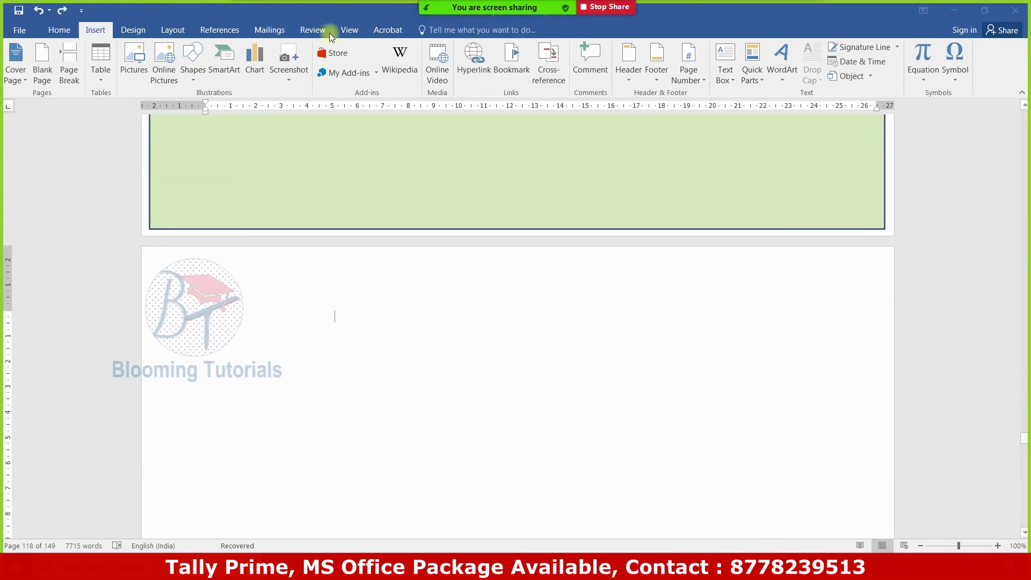
click(286, 60)
click(339, 99)
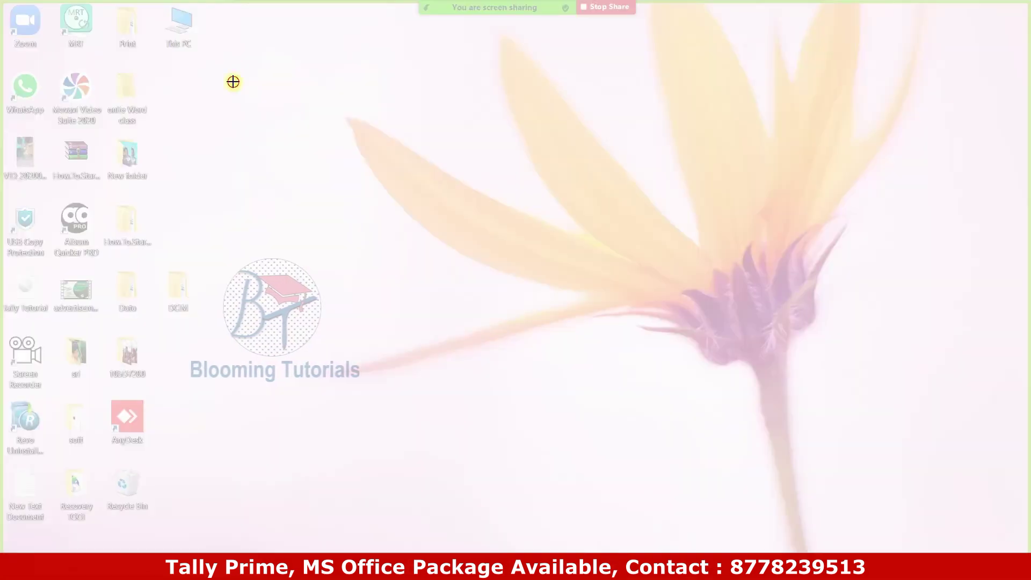
mouse_move(233, 81)
mouse_down()
mouse_move(537, 310)
mouse_move(815, 444)
mouse_up()
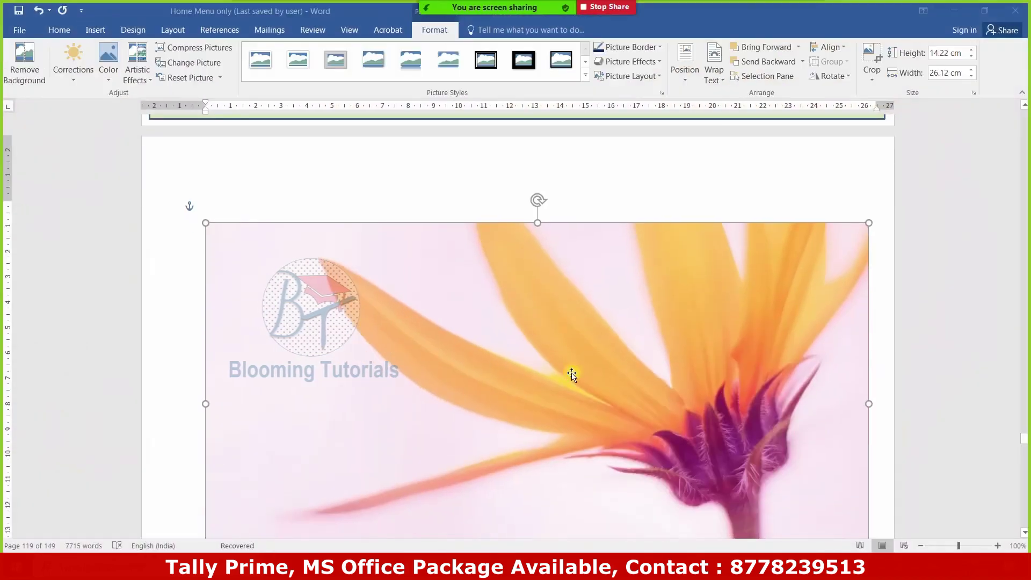
drag(585, 381, 531, 322)
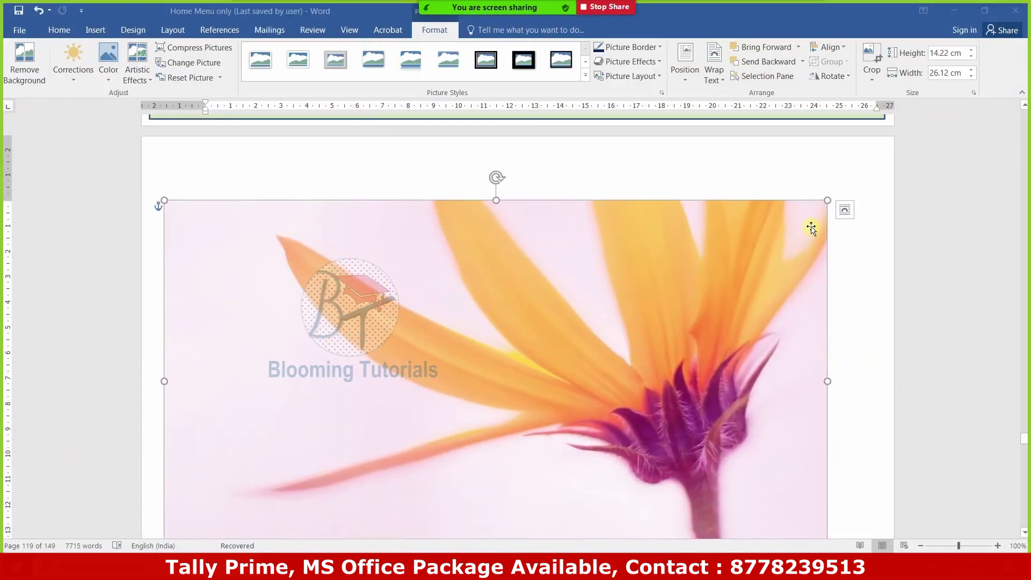
drag(729, 289, 552, 350)
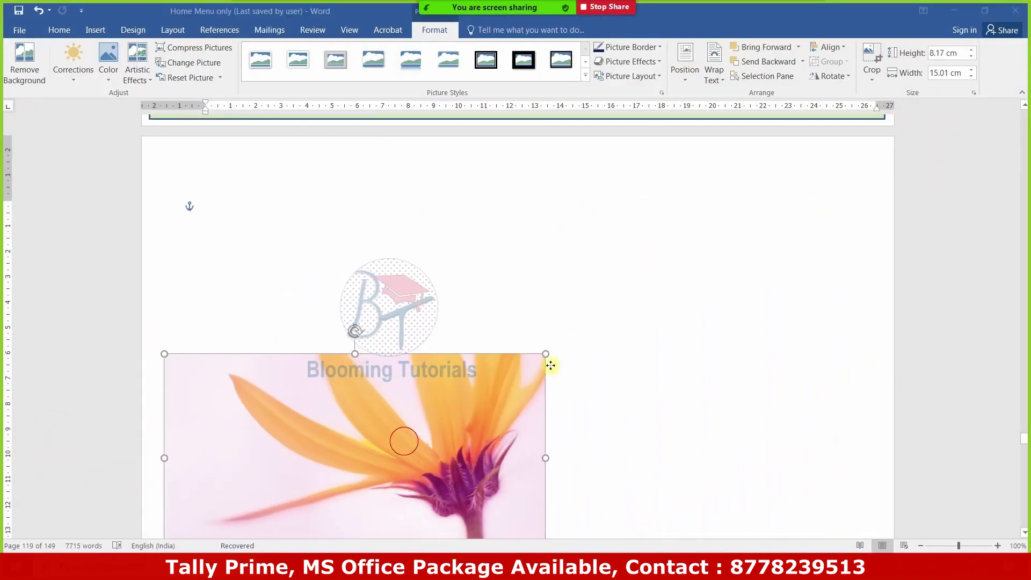
drag(401, 440, 625, 283)
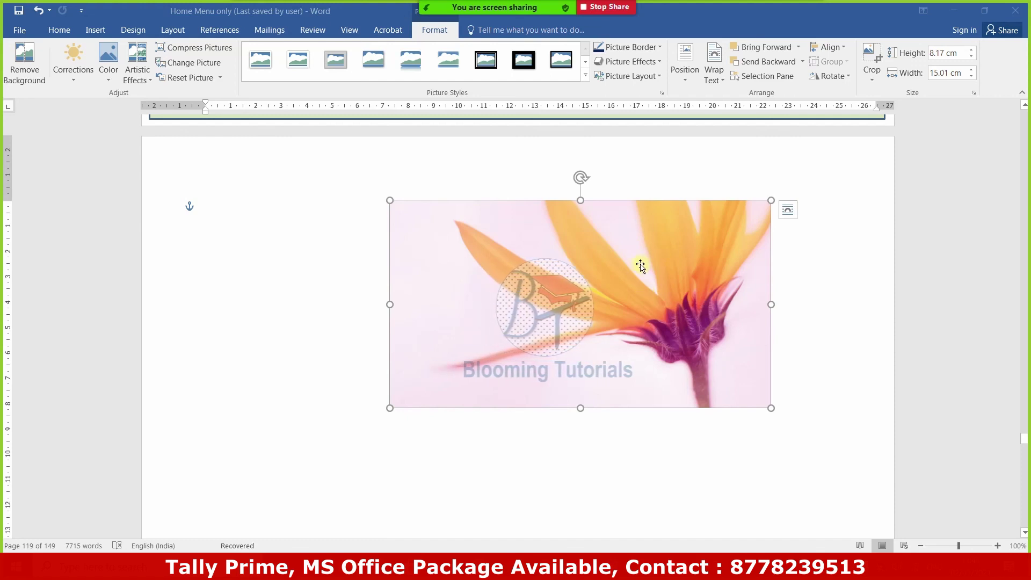
key(Delete)
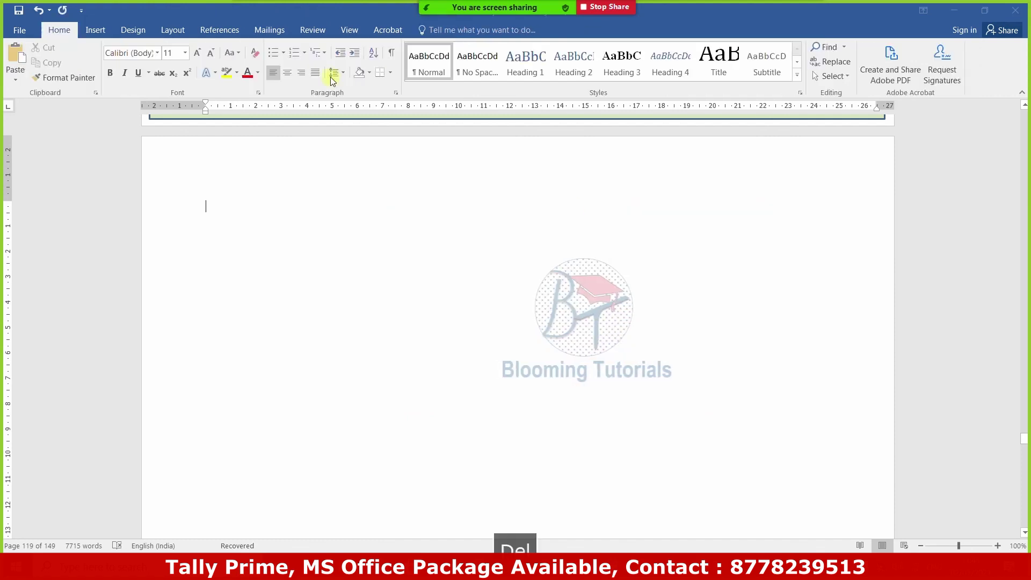
Insert a Screen Clipping covering most of the flower desktop
click(99, 35)
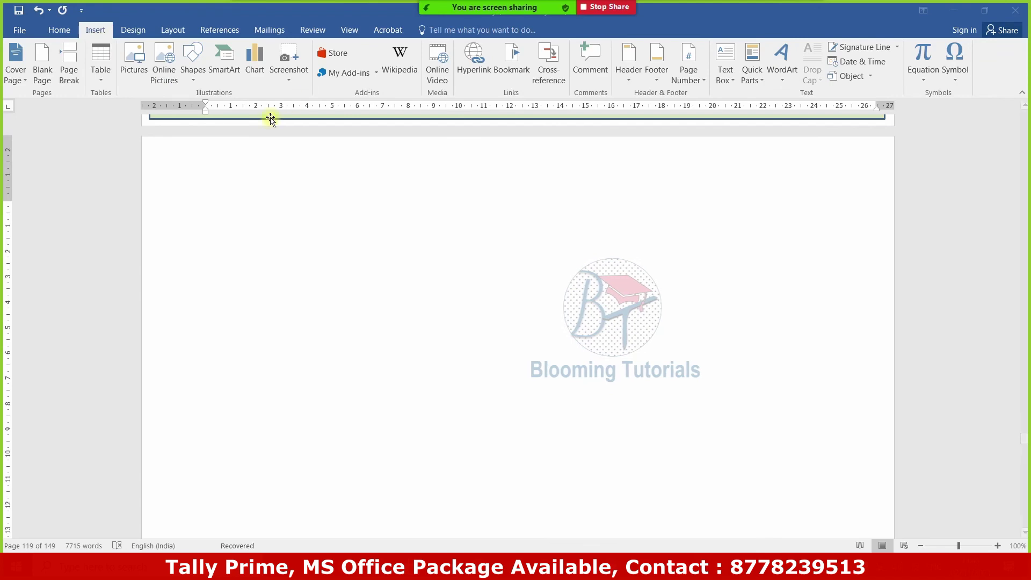
click(289, 62)
click(322, 97)
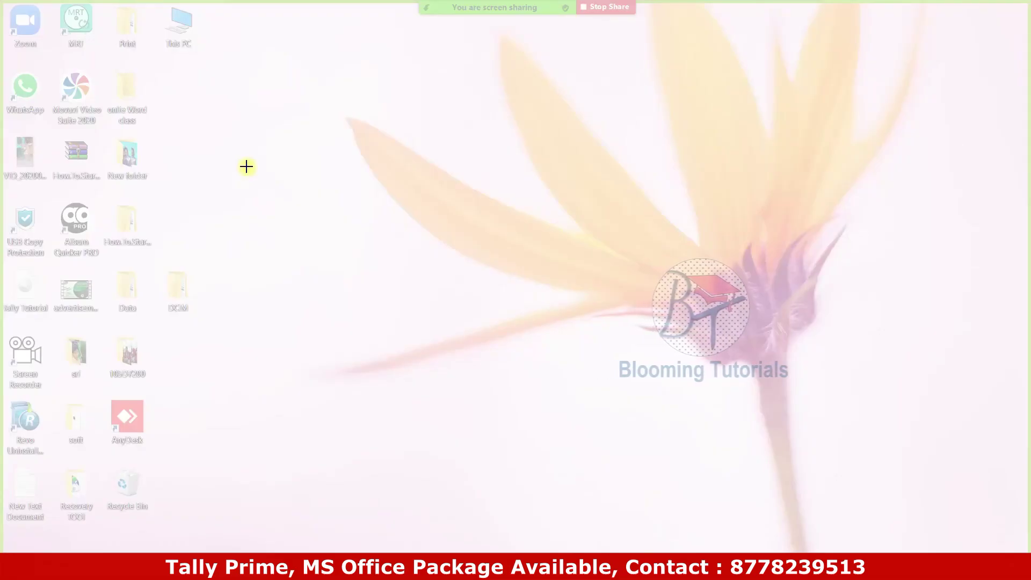
mouse_move(295, 42)
mouse_down()
mouse_move(895, 359)
mouse_move(925, 484)
mouse_up()
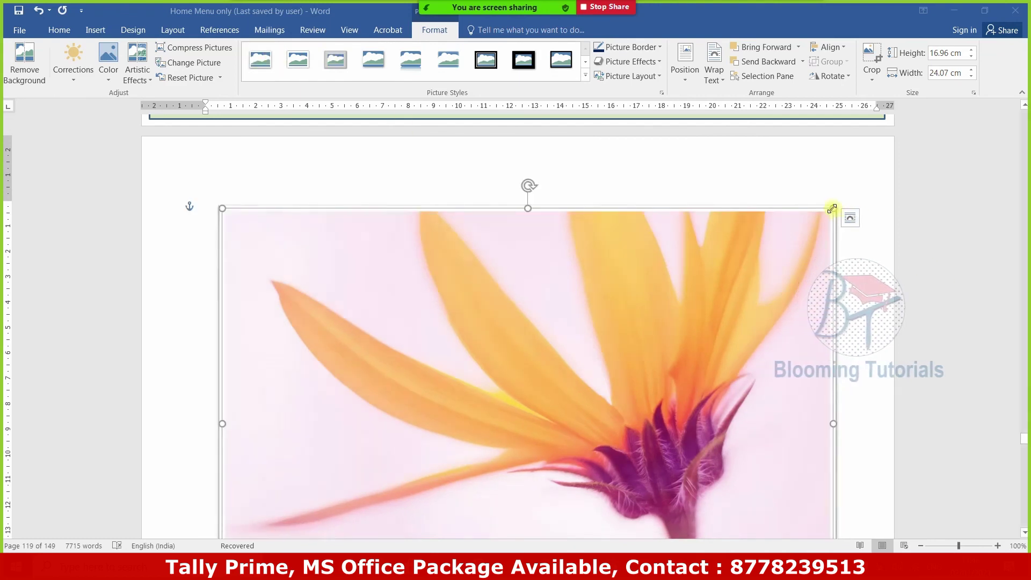
Resize the clipped picture to about 14.88 × 10.48 cm and move it onto the blank page
drag(833, 208, 600, 372)
drag(438, 432, 495, 370)
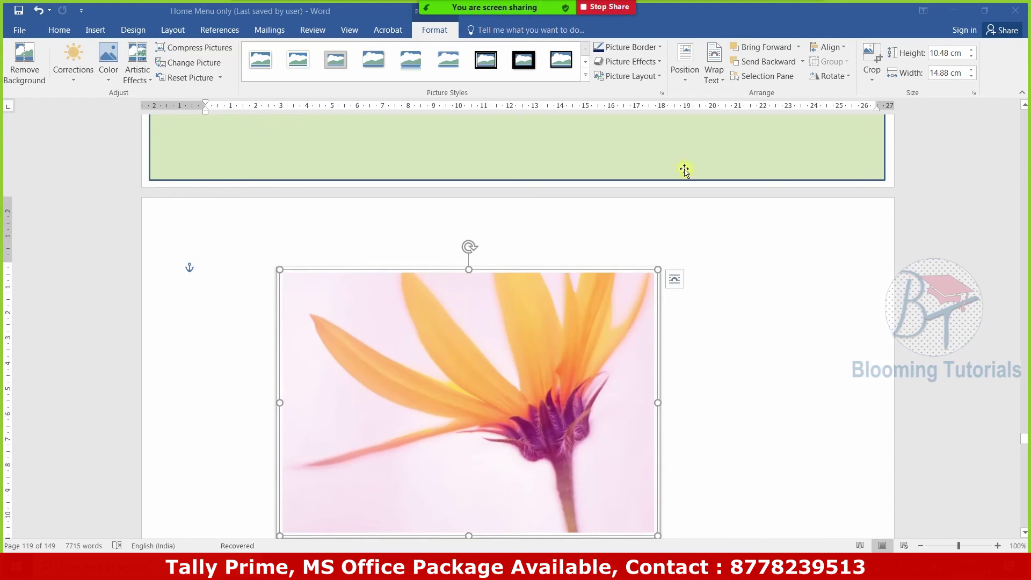
click(798, 430)
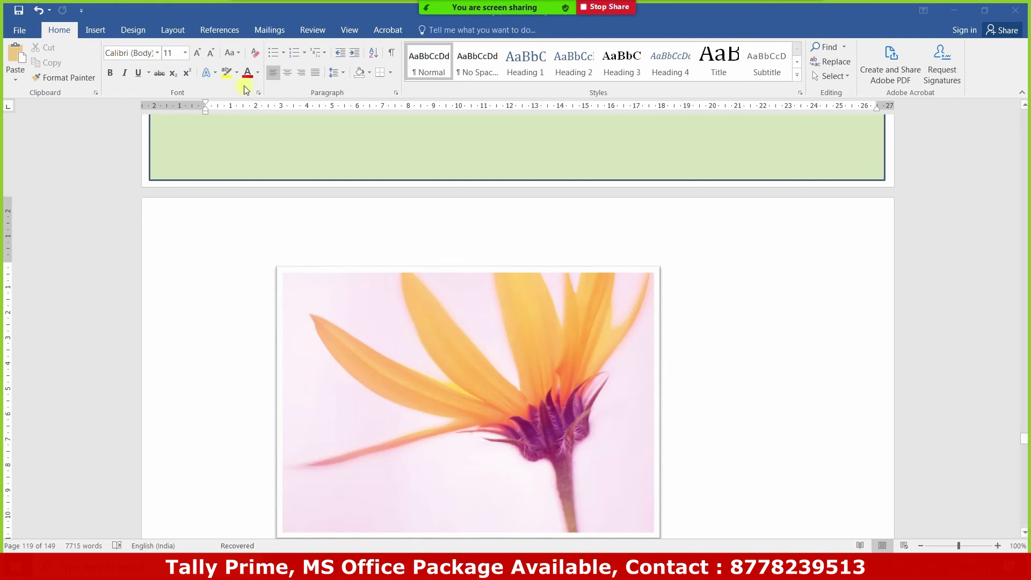
click(105, 28)
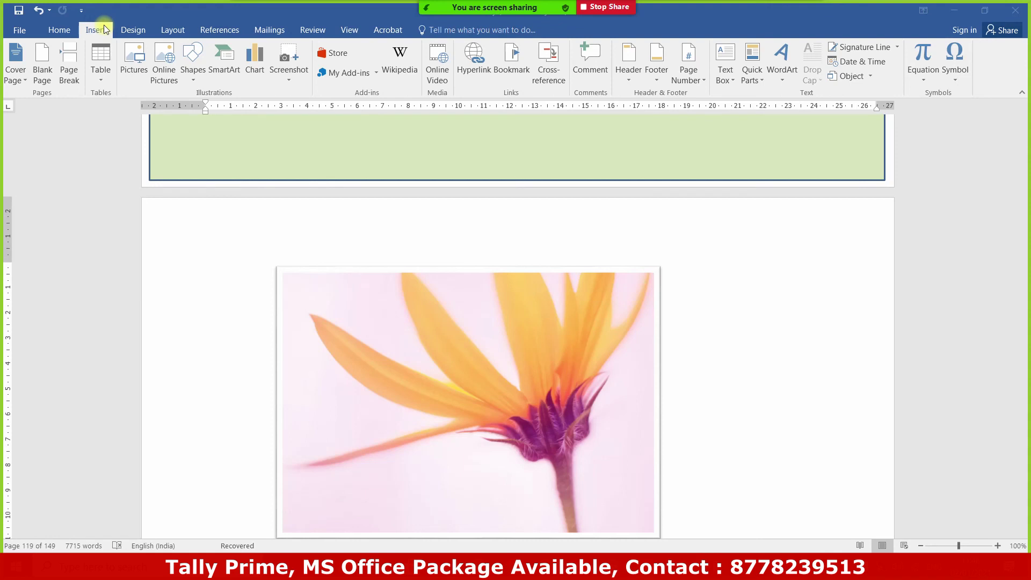
click(438, 79)
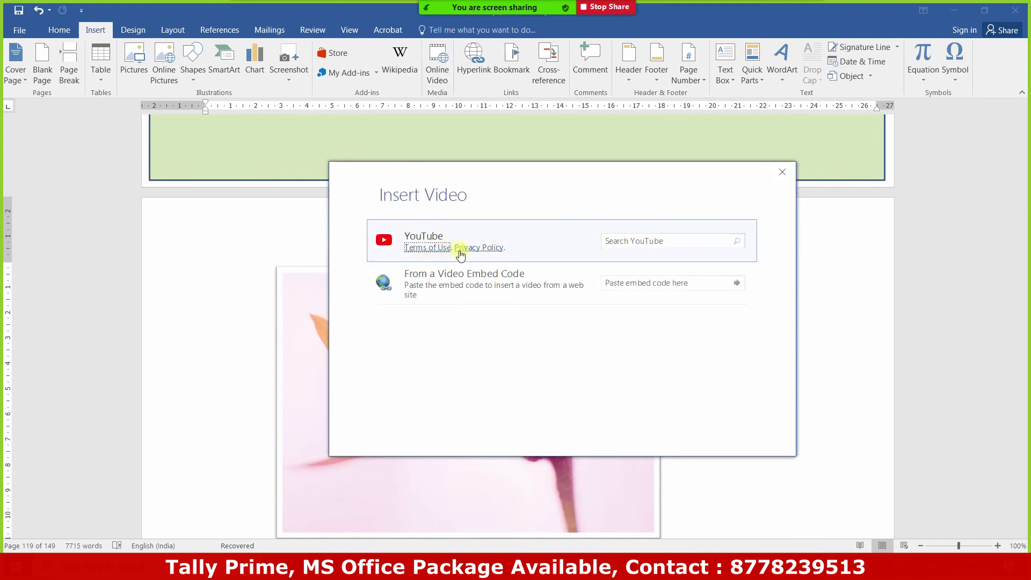
click(680, 238)
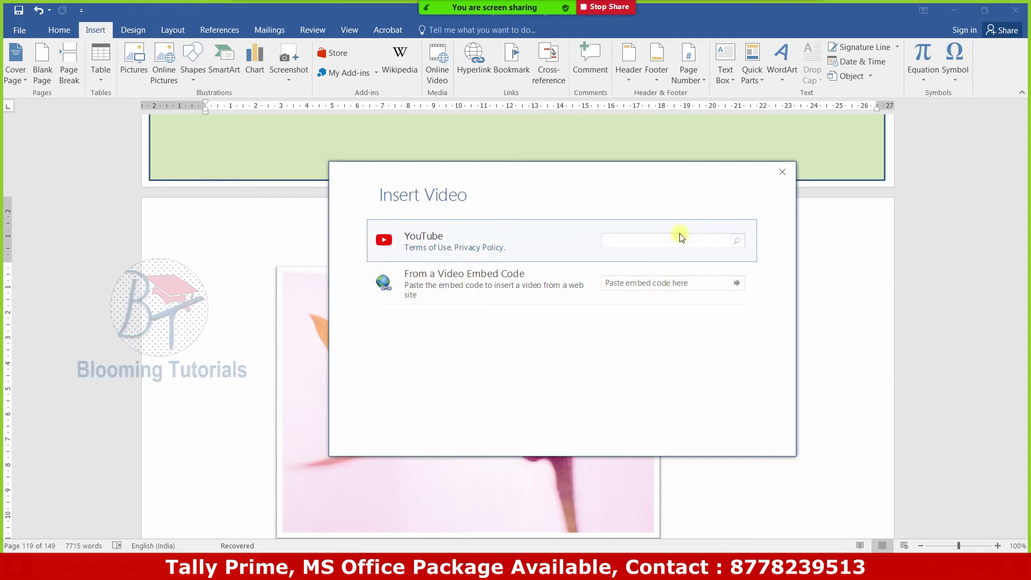
text(bloming tutorial)
key(Return)
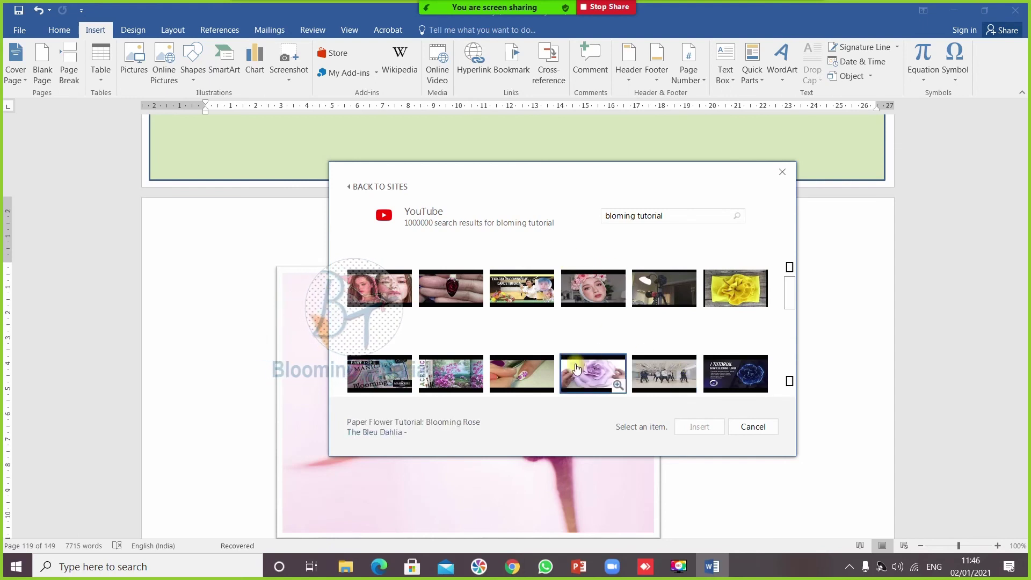
click(576, 369)
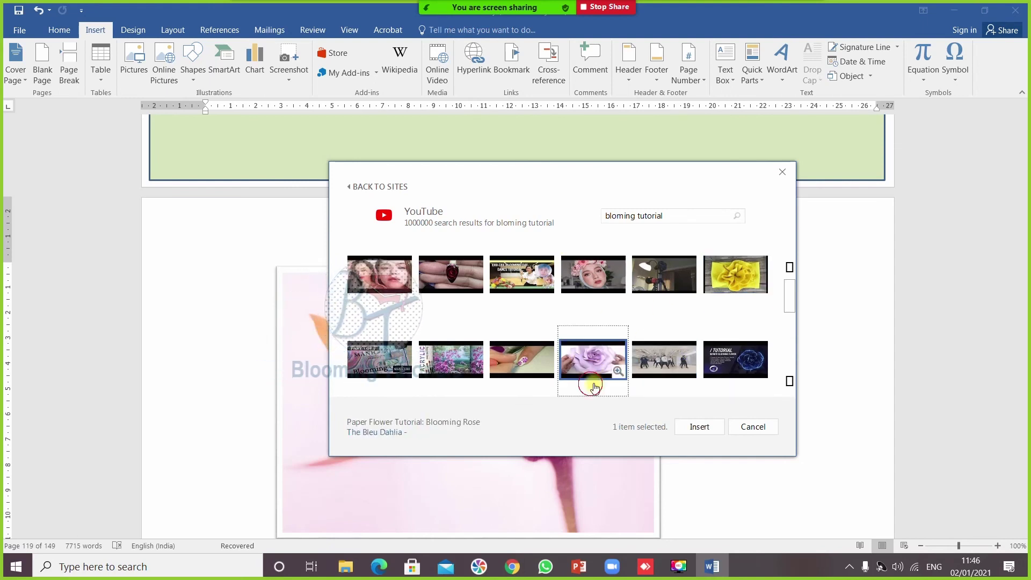
click(699, 428)
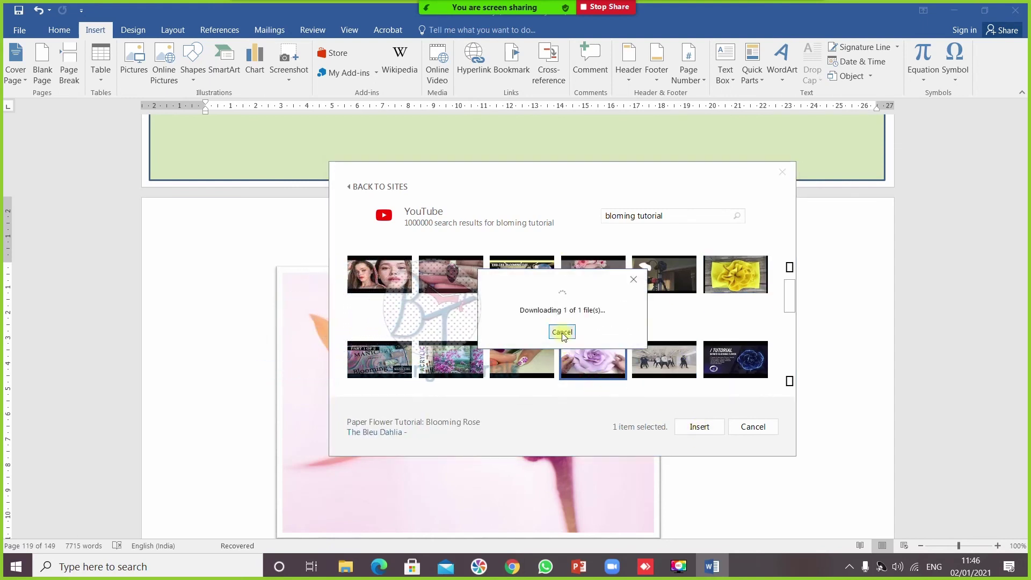
click(361, 399)
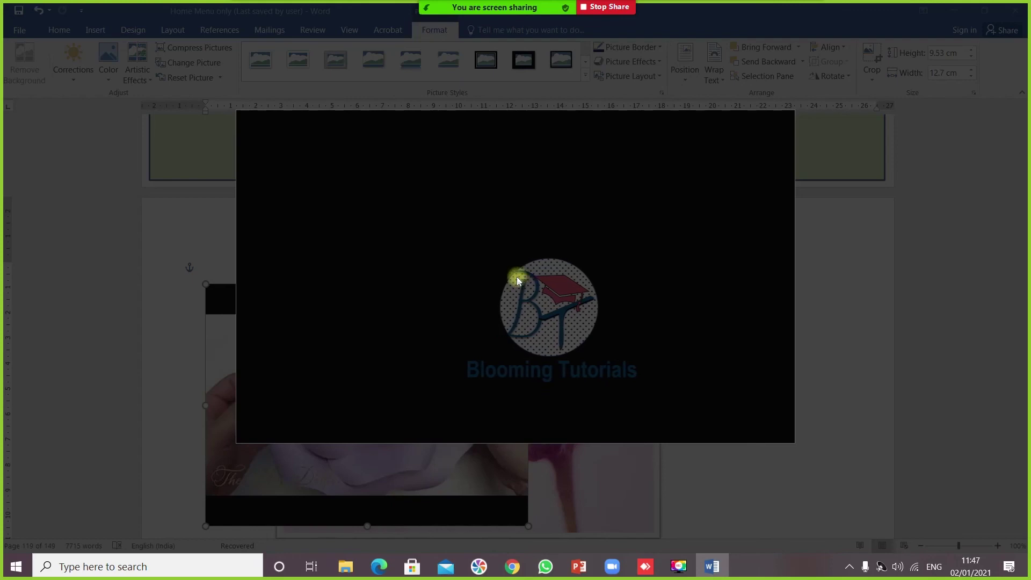
key(Escape)
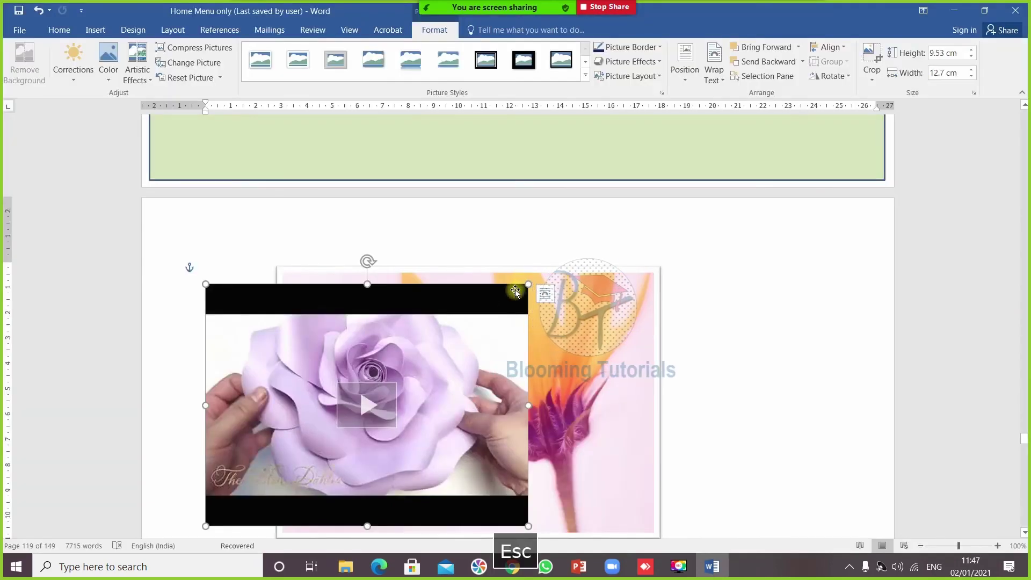
key(Delete)
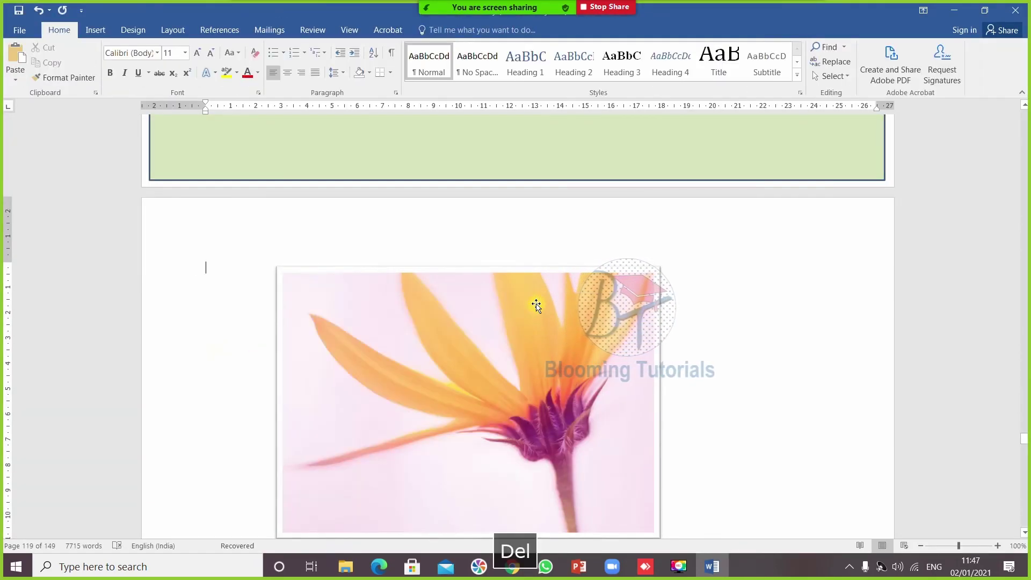
click(96, 29)
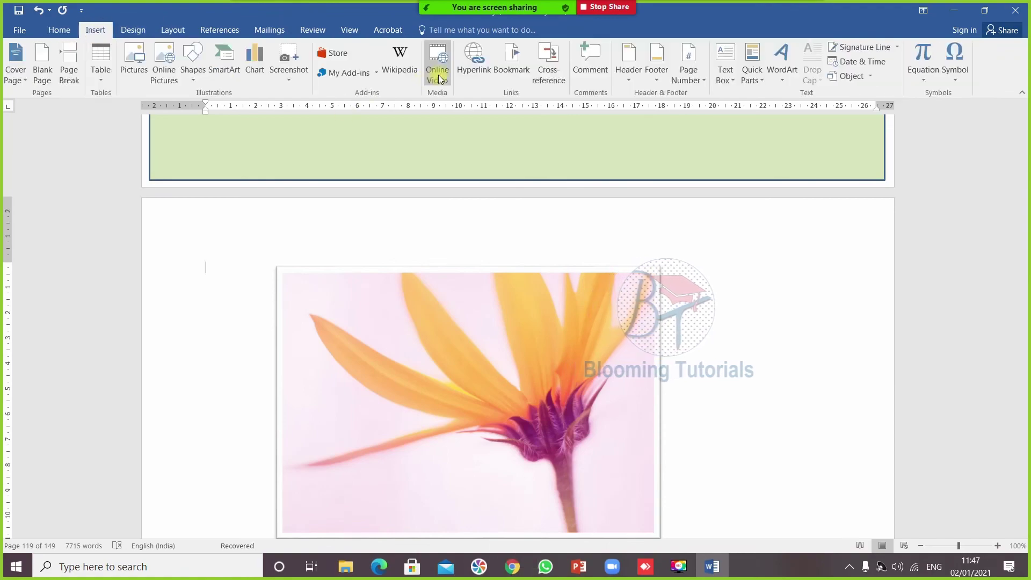